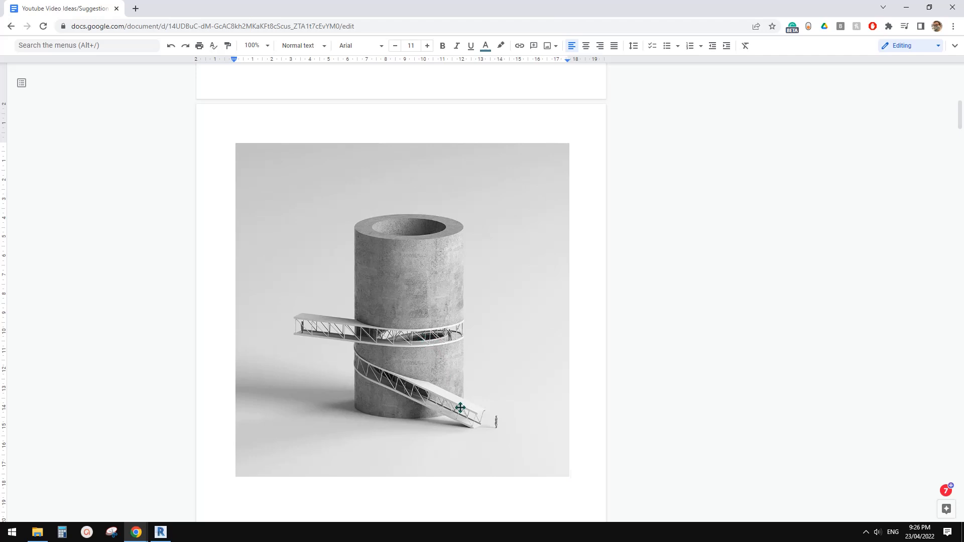
Switch to Revit and create a new project from the defaultAUSENU template
left_click(160, 532)
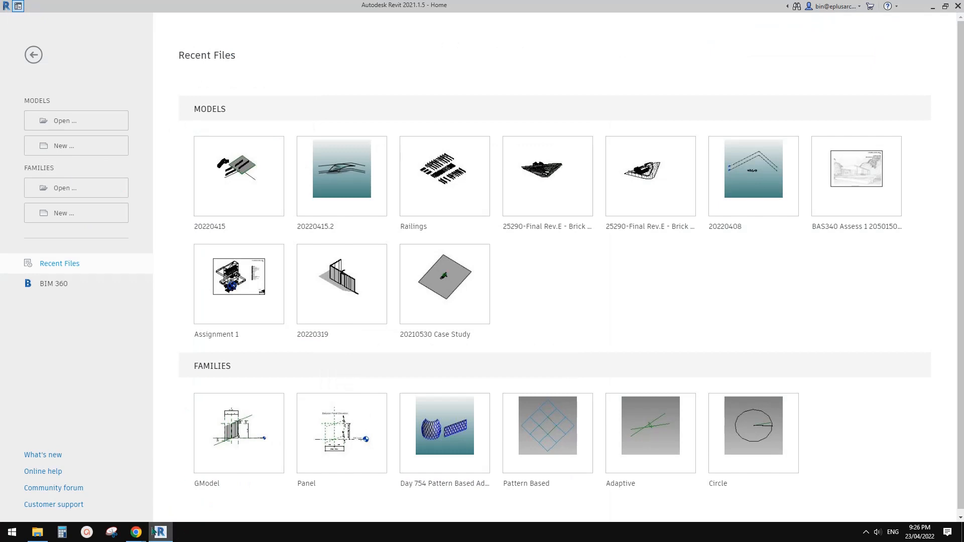
mouse_move(136, 532)
left_click(237, 478)
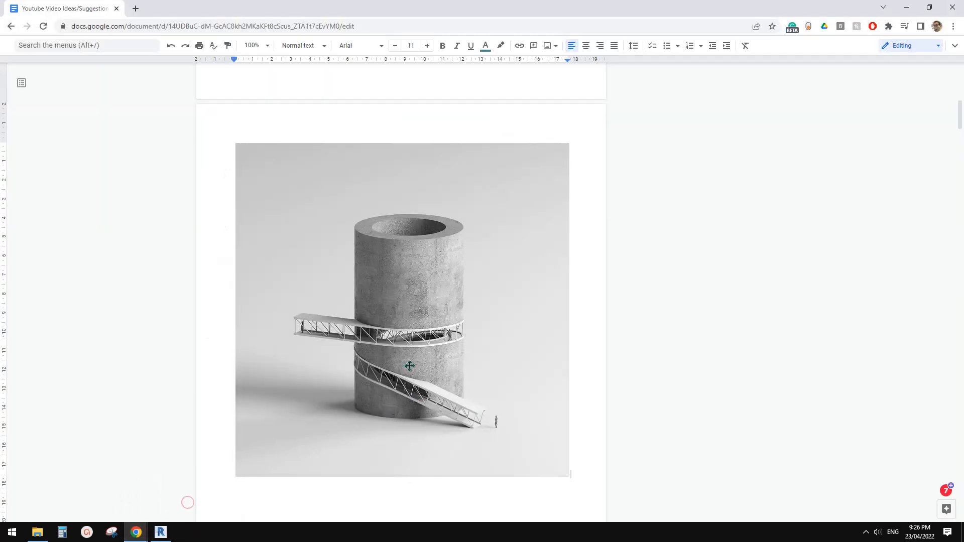
left_click(161, 532)
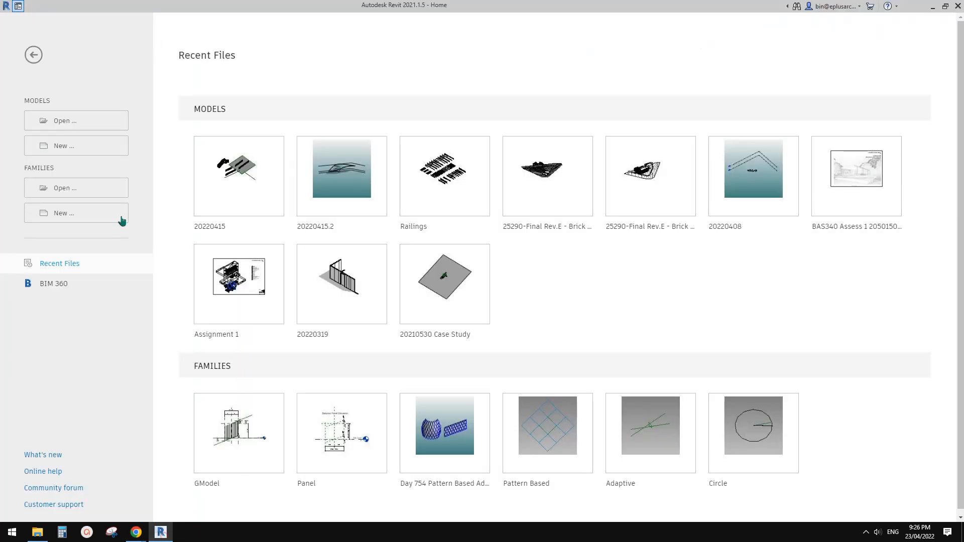
left_click(83, 150)
left_click(261, 221)
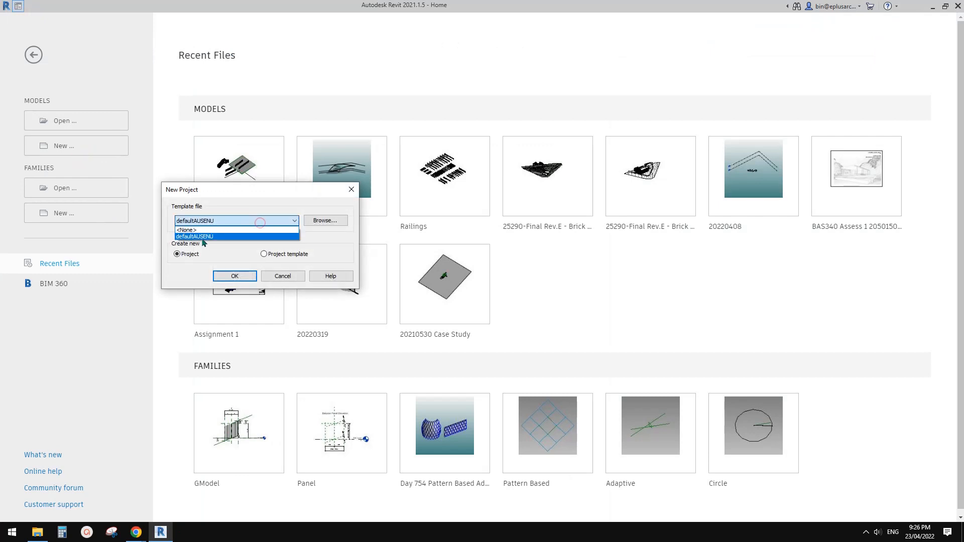
left_click(204, 241)
left_click(234, 276)
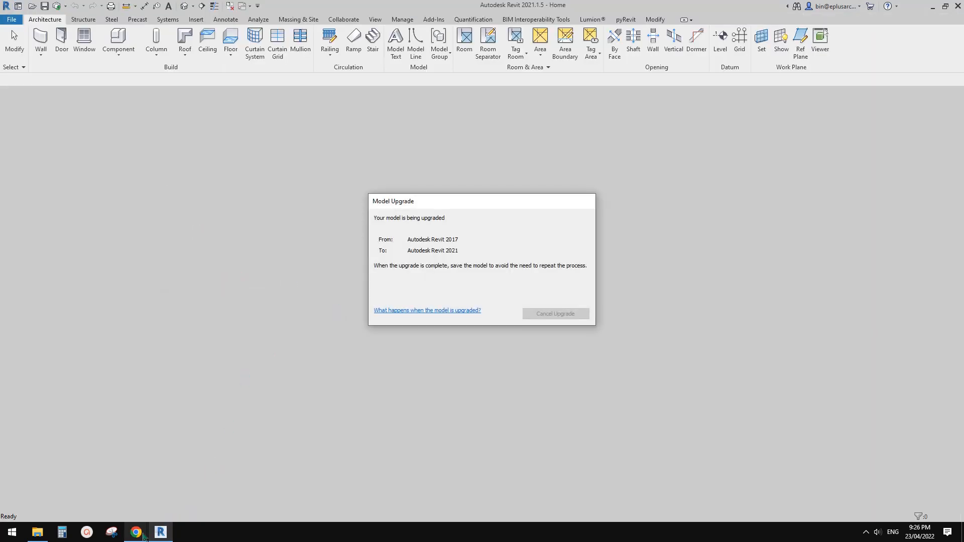
Examine the reference image of the concrete tower with its wrapping truss ramp in Google Docs, and return to Revit
mouse_move(136, 532)
left_click(207, 497)
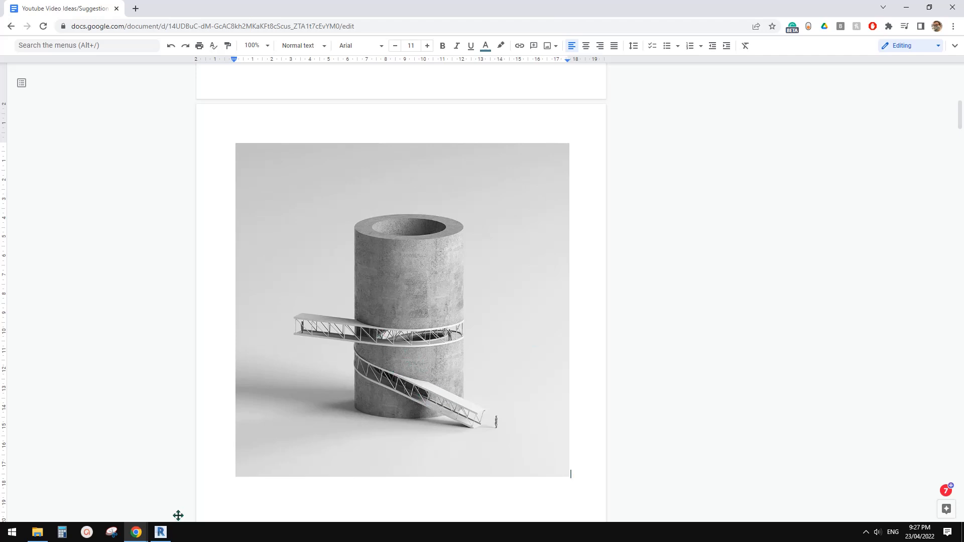
left_click(160, 533)
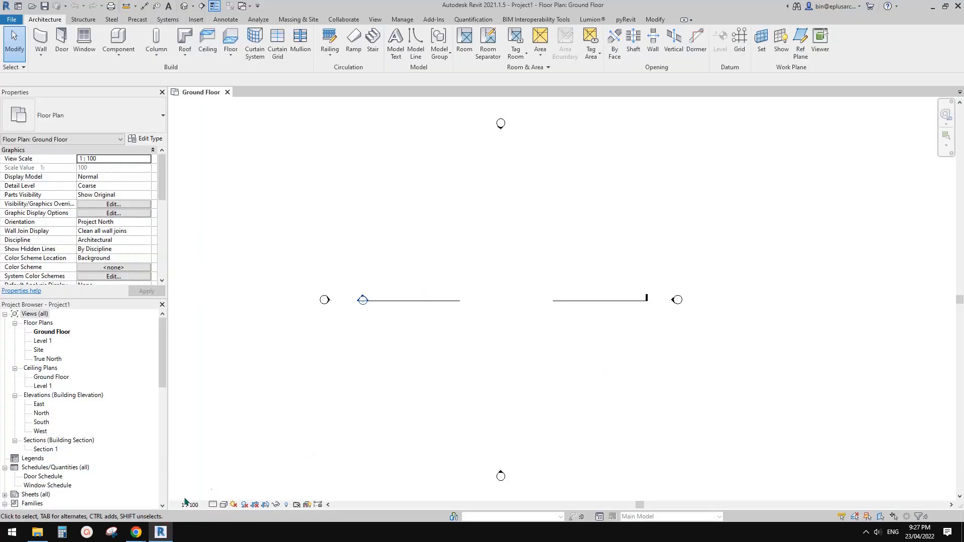
mouse_move(136, 532)
left_click(187, 500)
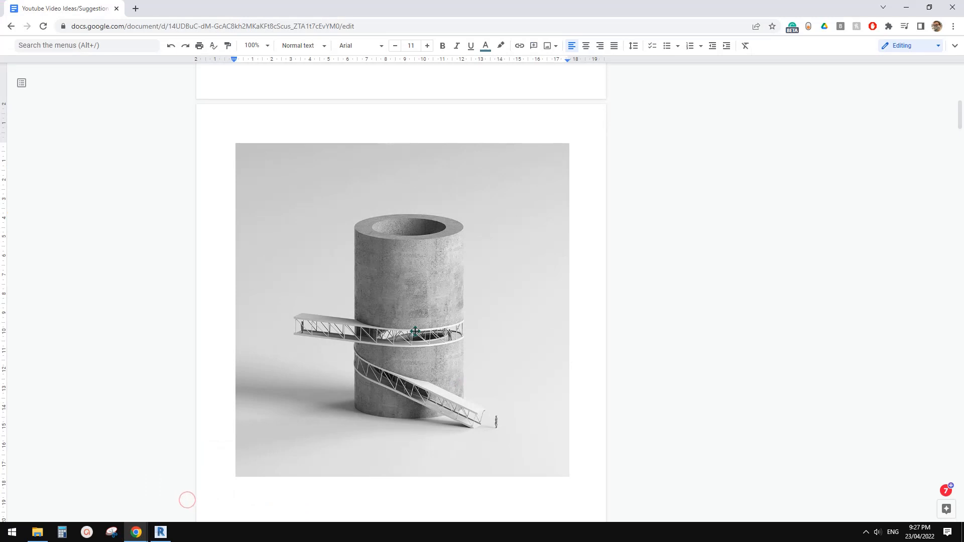
left_click(160, 532)
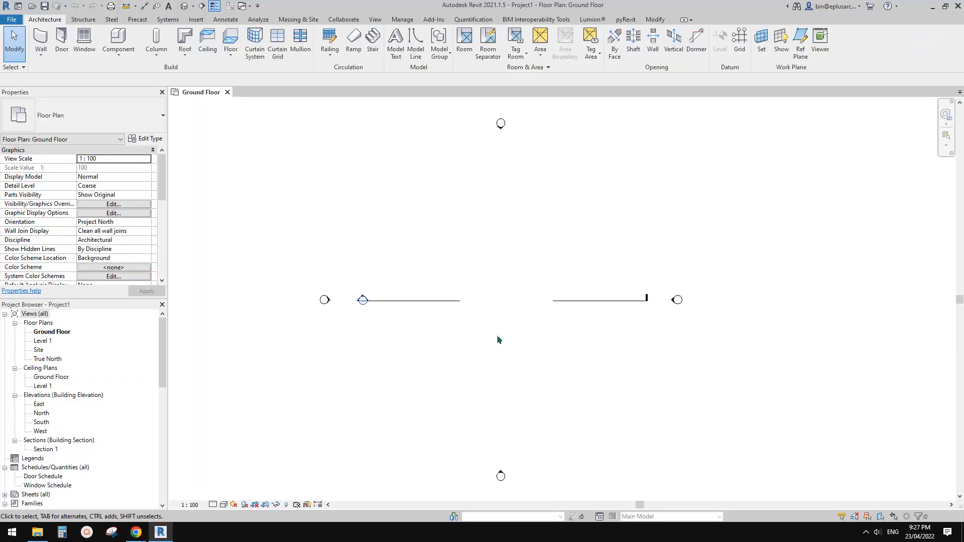
Start a wall in the Ground Floor plan using the Generic 300mm Wall type
middle_click_drag(498, 340, 508, 349)
scroll(534, 302, "up", 2)
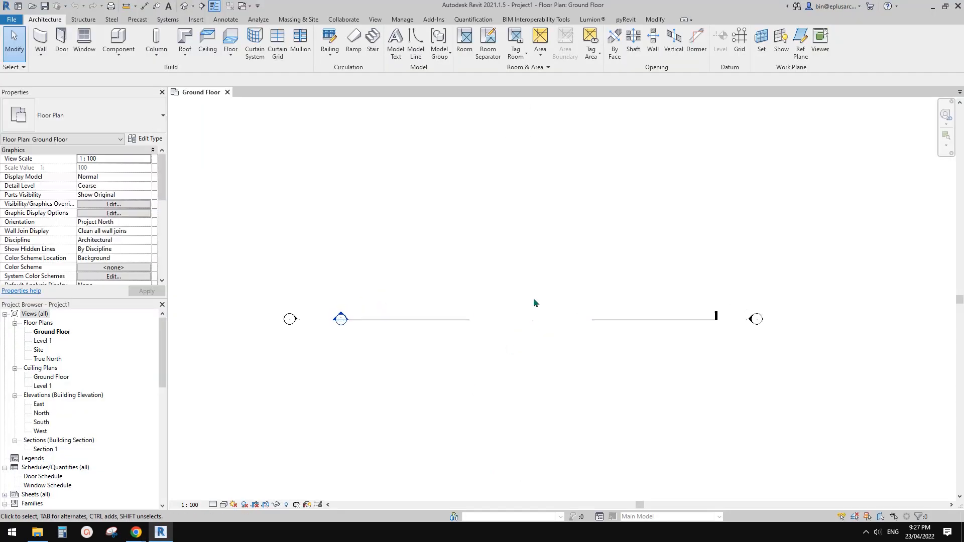
middle_click_drag(534, 303, 535, 316)
key("w")
key("a")
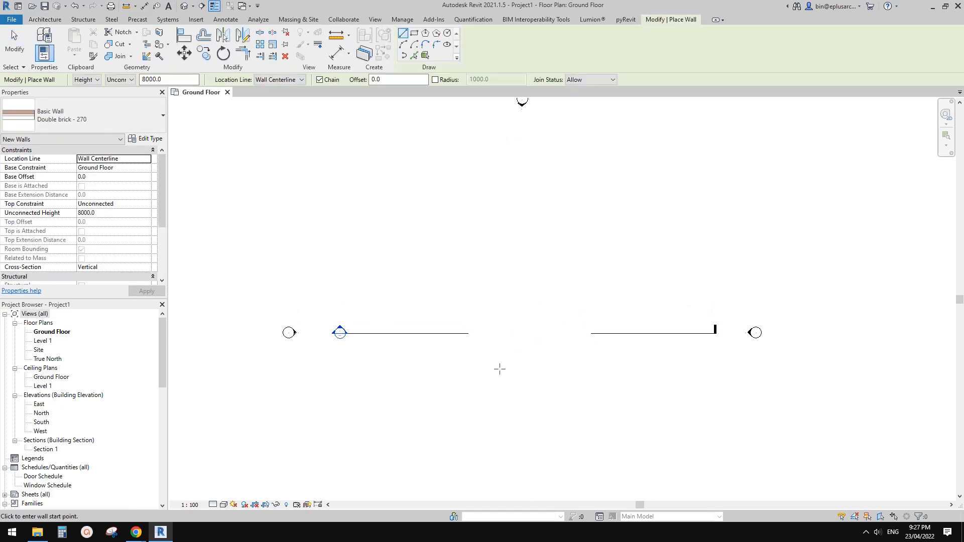
left_click(121, 117)
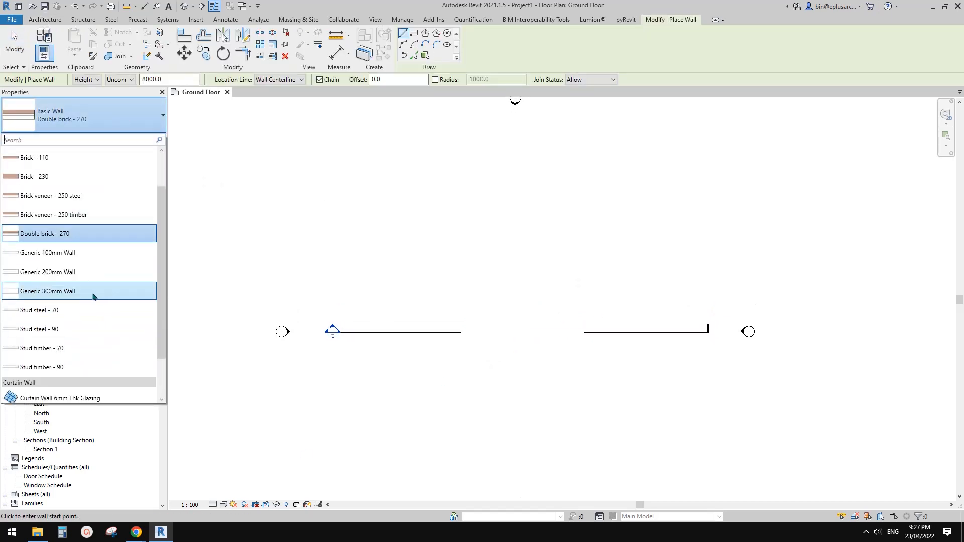
left_click(93, 291)
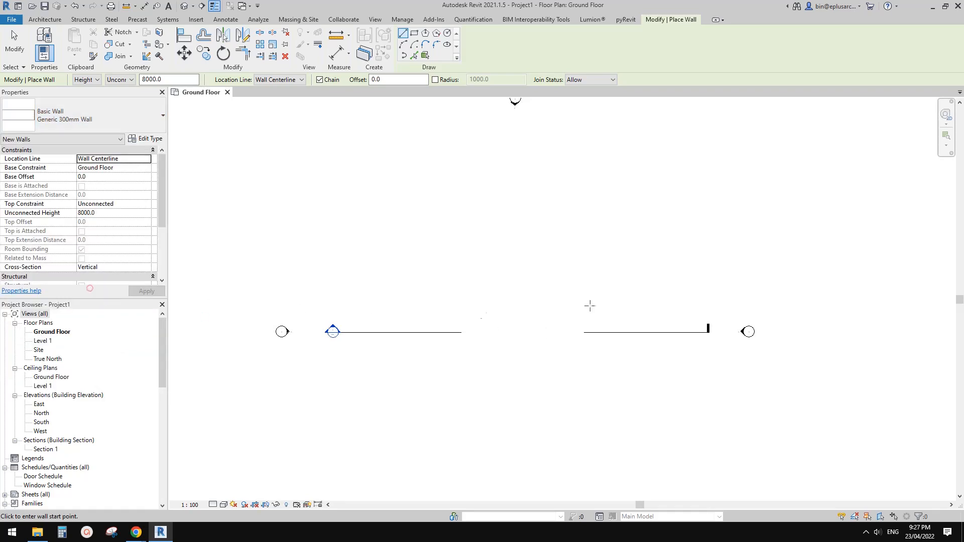
Check the tower in the Google Docs reference image, and duplicate the Generic 300mm Wall type in Revit as 1800
mouse_move(142, 536)
left_click(197, 494)
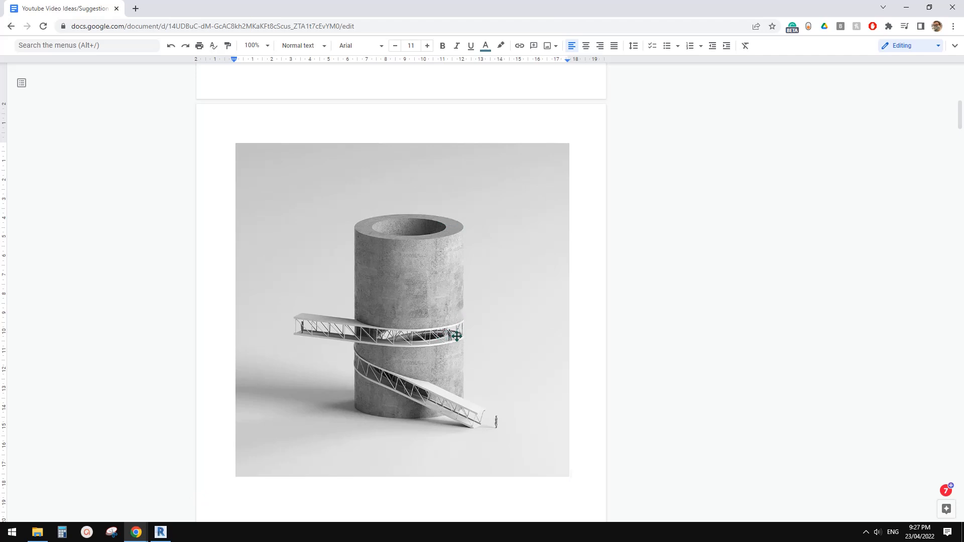
left_click(160, 532)
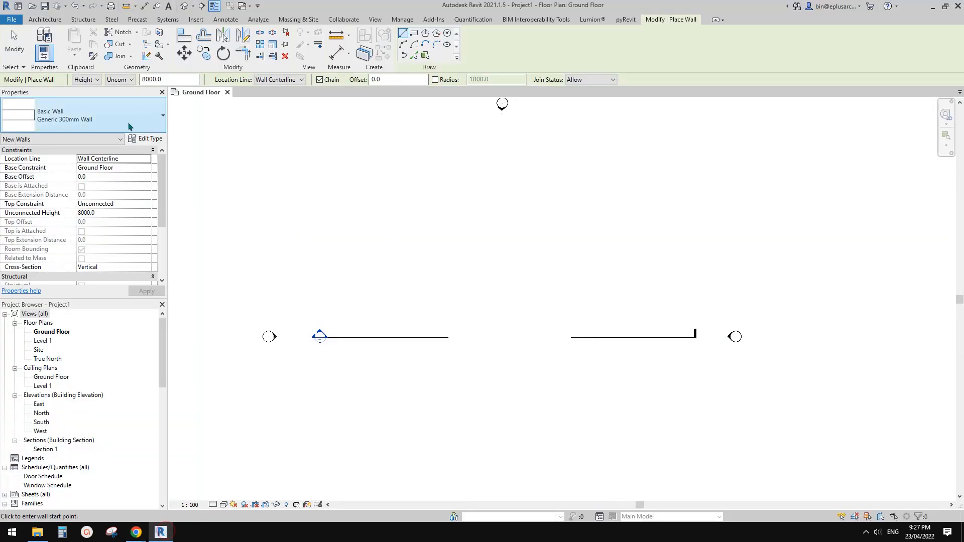
left_click(146, 138)
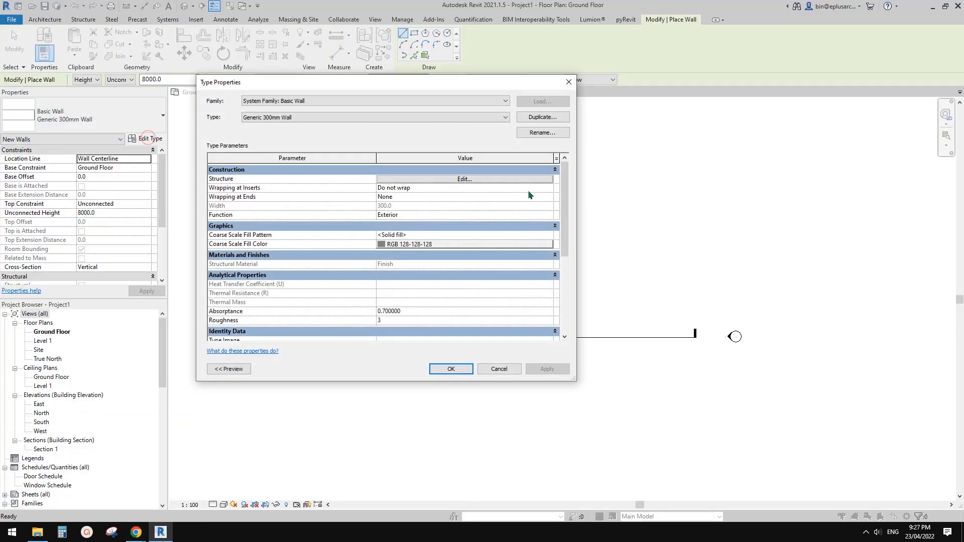
left_click(542, 117)
type("180")
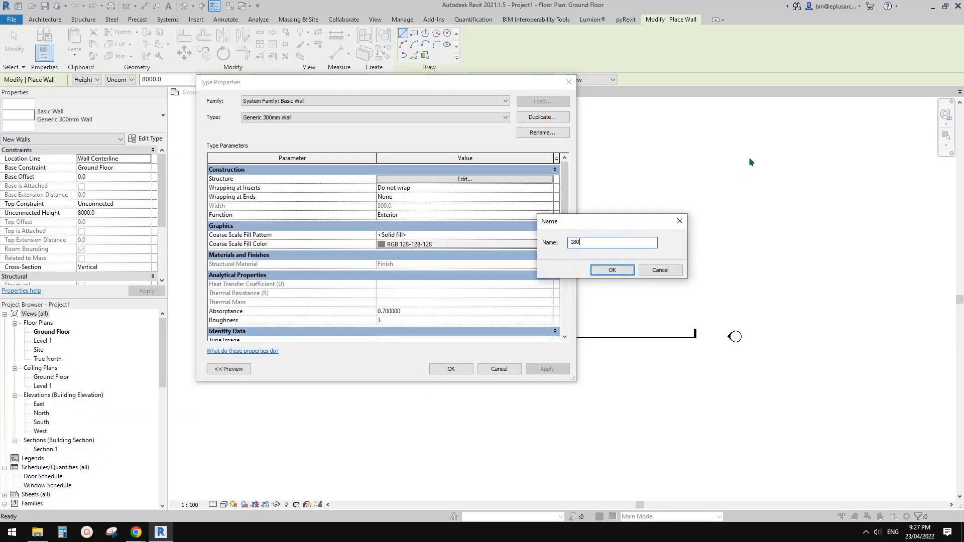
type("0")
left_click(621, 270)
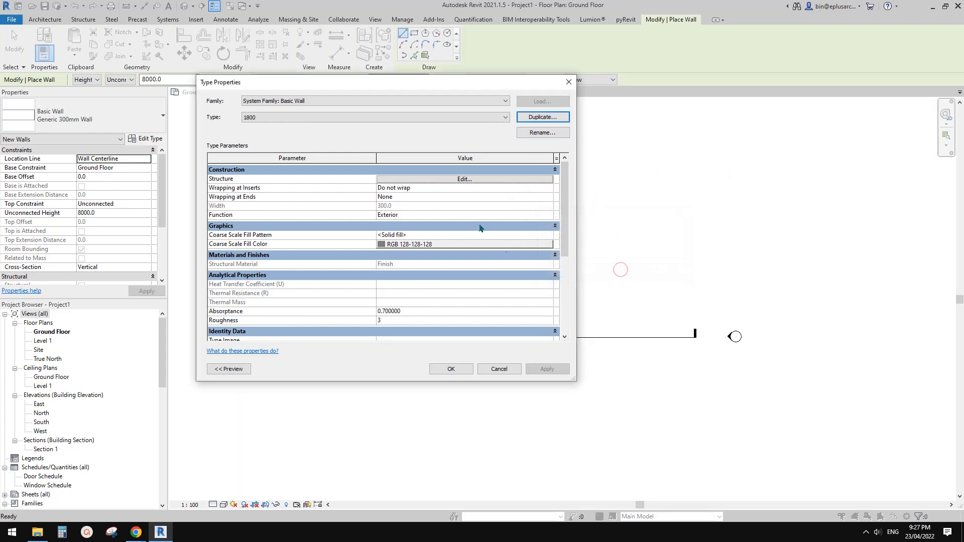
Set the structure layer thickness of the 1800 wall type to 1800 mm and apply the type
left_click(453, 179)
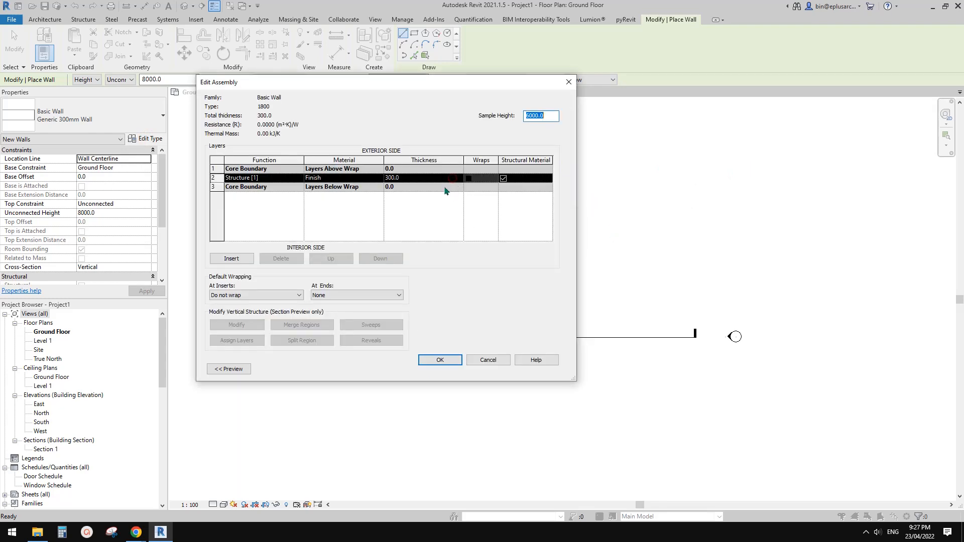
left_click(430, 178)
type("1800")
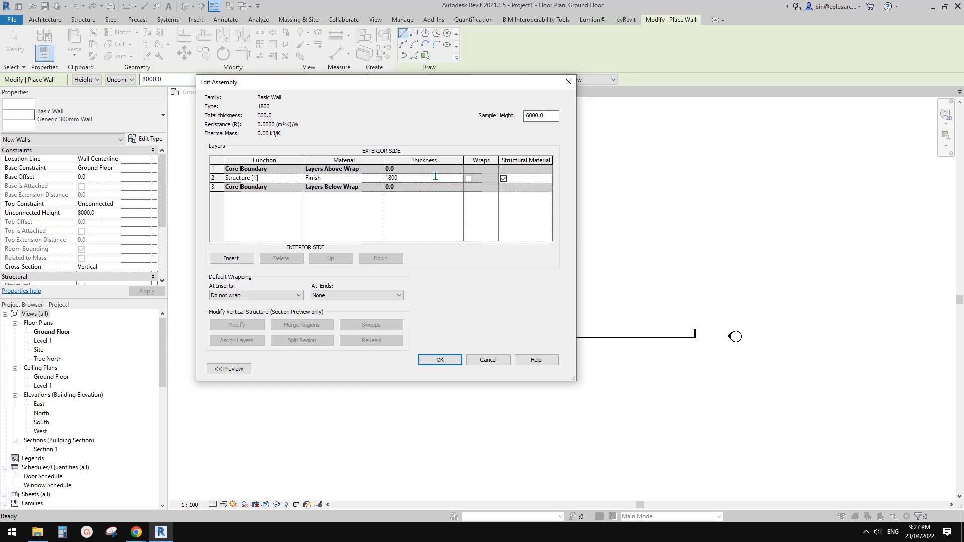
left_click(444, 360)
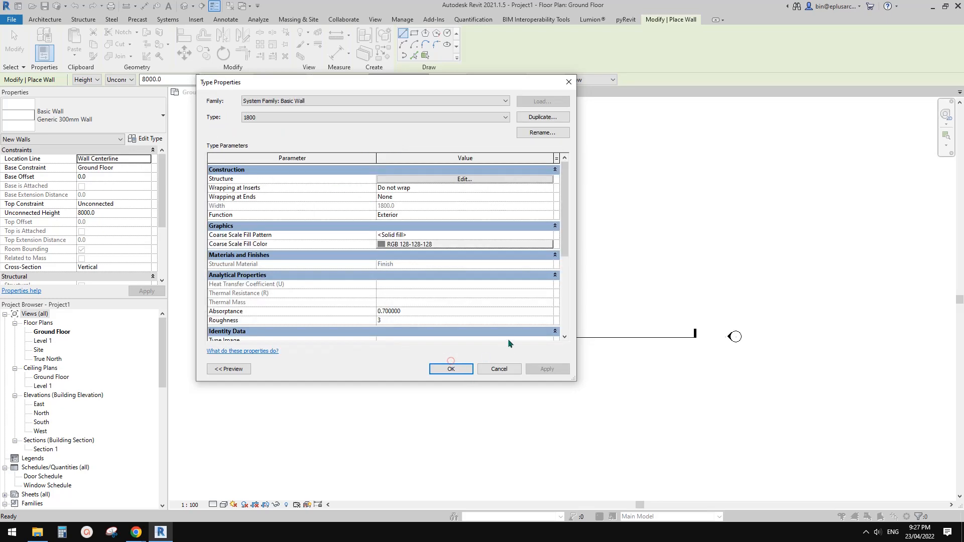
left_click(450, 370)
Draw a circular wall with a 5000 mm radius, centred between the two section line segments
left_click(447, 33)
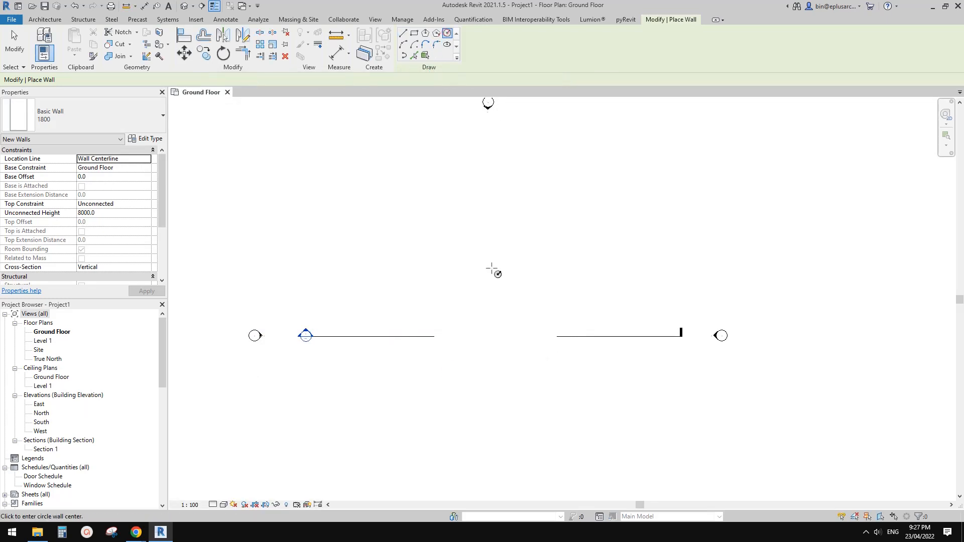
left_click(501, 335)
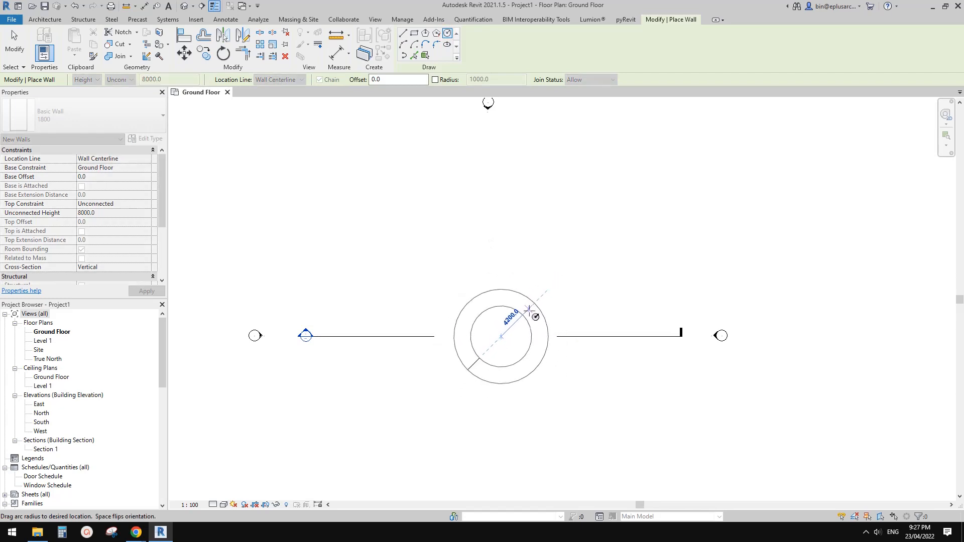
left_click(534, 306)
key("Escape")
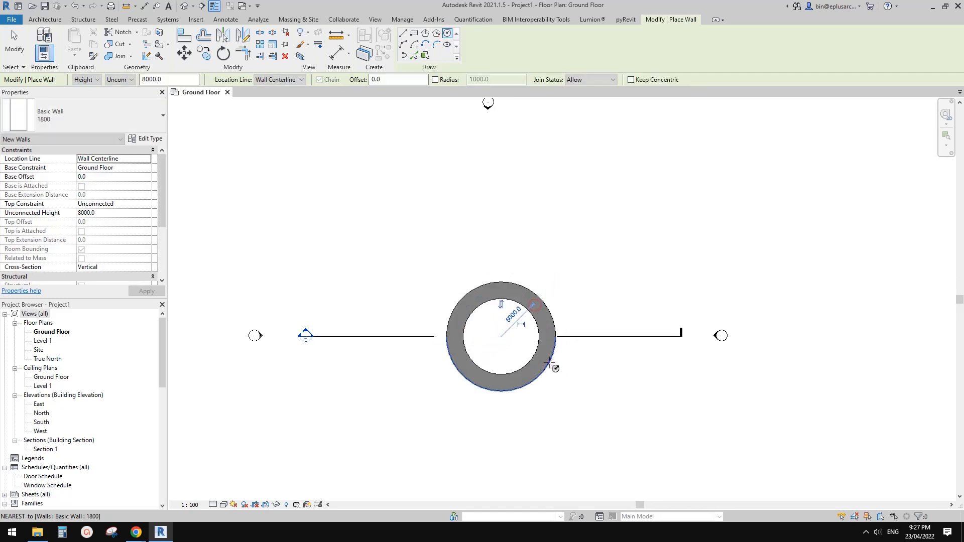
scroll(544, 346, "up", 4)
key("Escape")
Select the two halves of the circular wall in turn to inspect how the ring is split
left_click(547, 296)
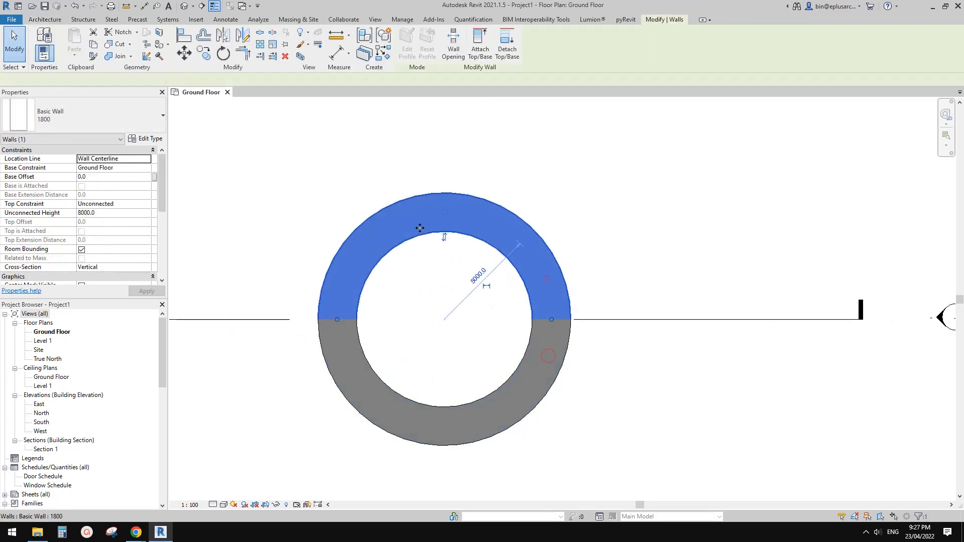
left_click(519, 390)
left_click(579, 383)
left_click(535, 287)
left_click(594, 343)
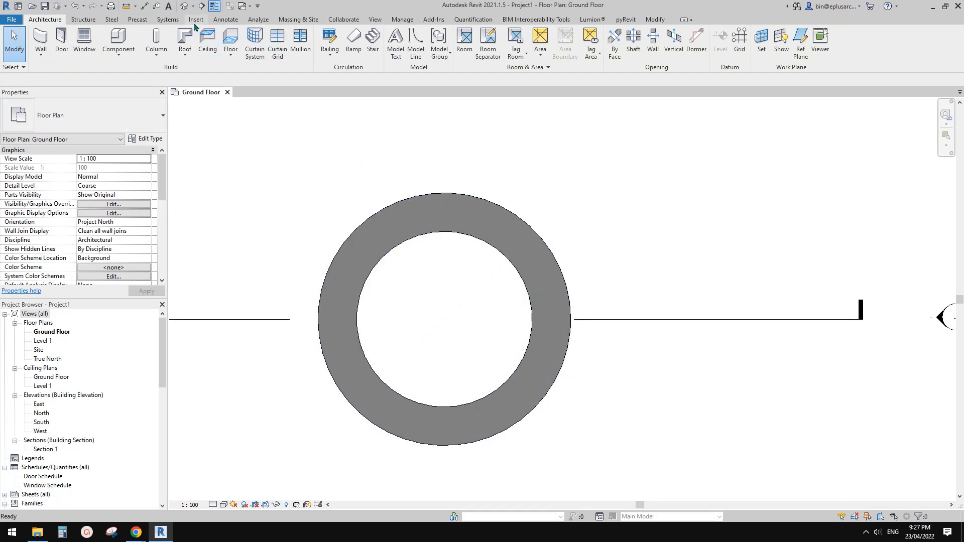
Open the default 3D view, inspect both wall halves, and compare them with the reference tower image in Google Docs
left_click(184, 5)
middle_click_drag(555, 254, 525, 282, "shift")
left_click_drag(633, 368, 568, 364)
middle_click_drag(597, 375, 595, 375)
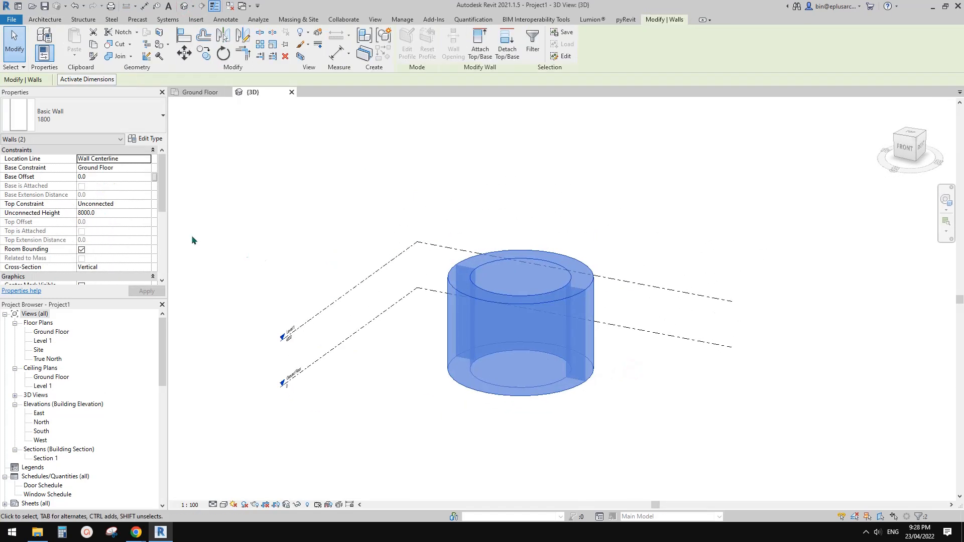
left_click(254, 444)
mouse_move(136, 532)
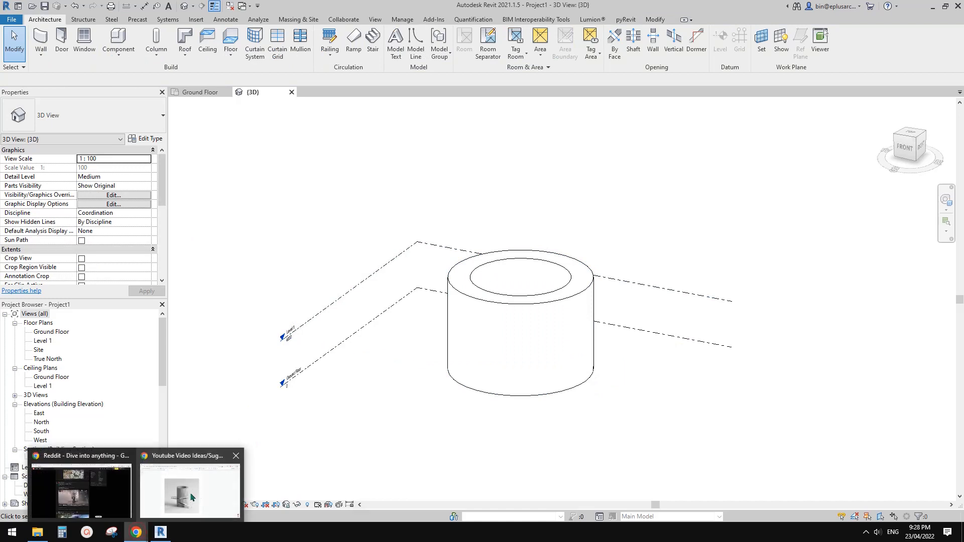
left_click(191, 497)
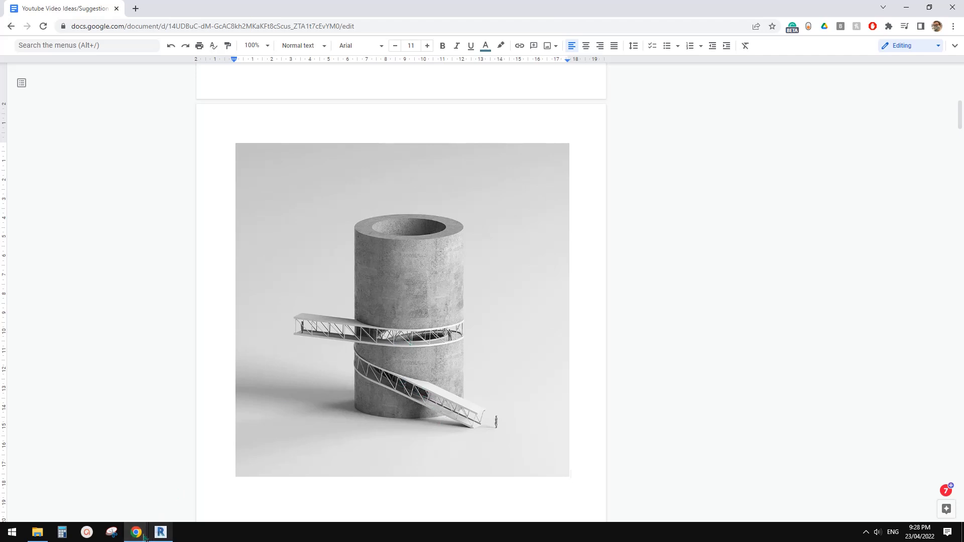
left_click(161, 533)
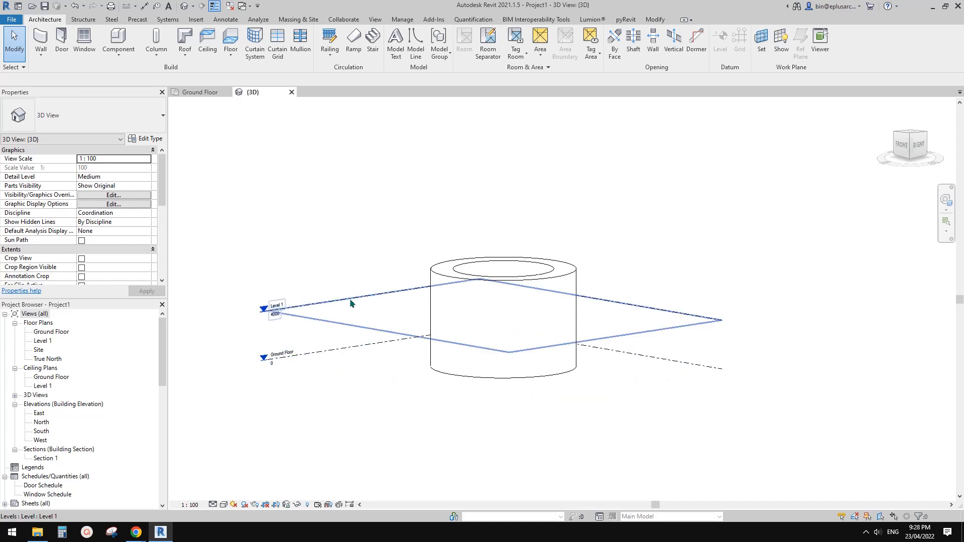
Copy Level 1 upward by 4000 mm in the right-hand 3D view to add a level at 8000 mm
left_click(350, 302)
left_click(918, 147)
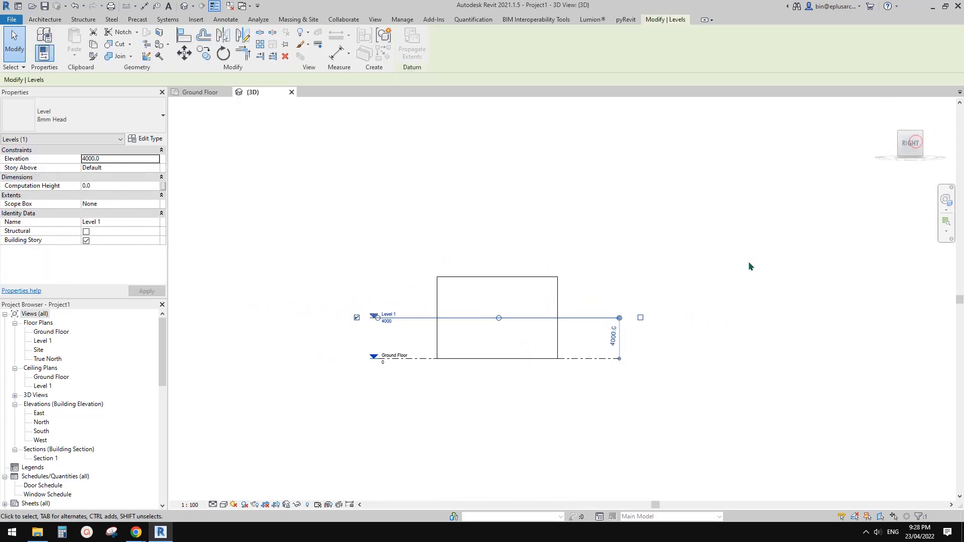
key("c")
key("o")
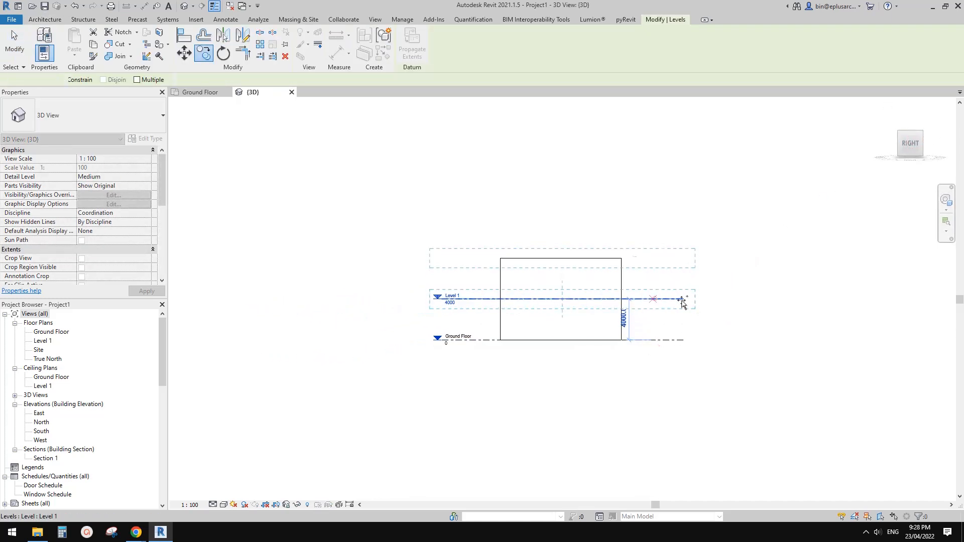
left_click(654, 299)
key("Escape")
Set the unconnected height of both circular wall halves to 15000 mm
scroll(712, 333, "down", 1)
left_click_drag(654, 280, 546, 291)
left_click(663, 286)
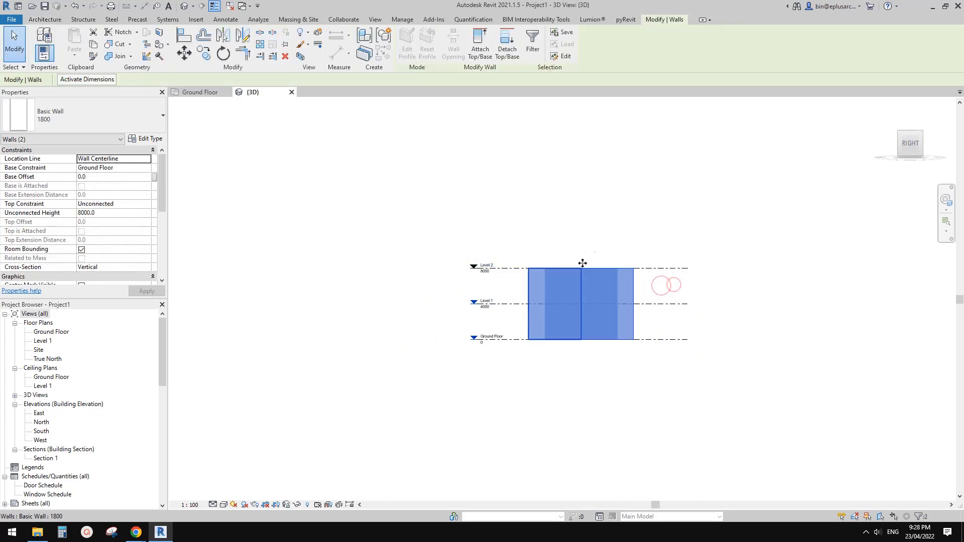
left_click(135, 213)
type("1500")
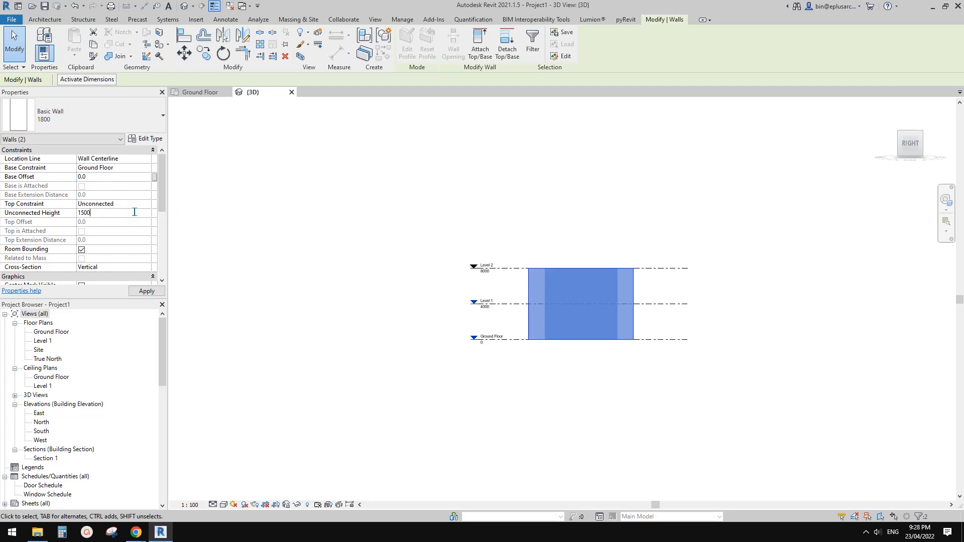
key("Escape")
middle_click_drag(541, 256, 727, 342, "shift")
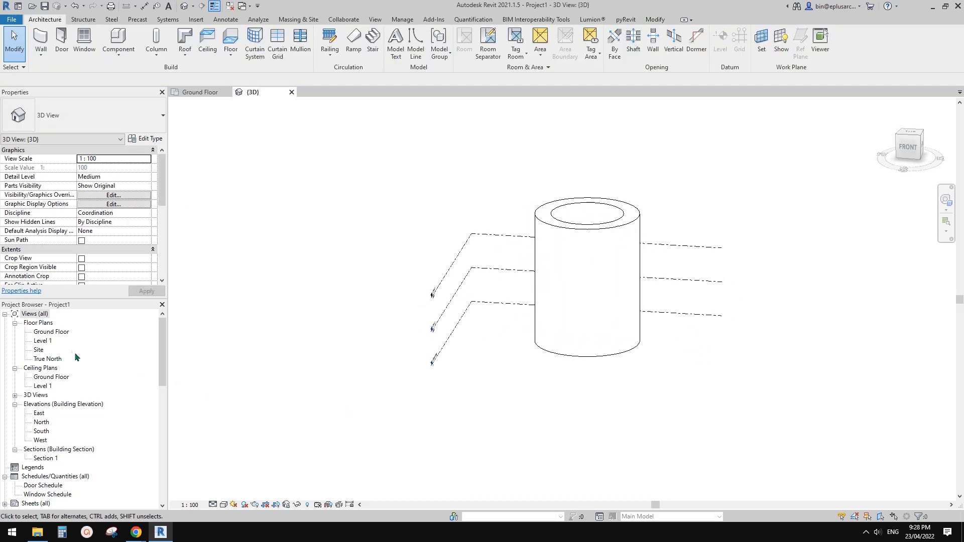
Open the Ground Floor plan and compare the circular wall with the reference tower image in Google Docs, returning to Revit
double_click(51, 332)
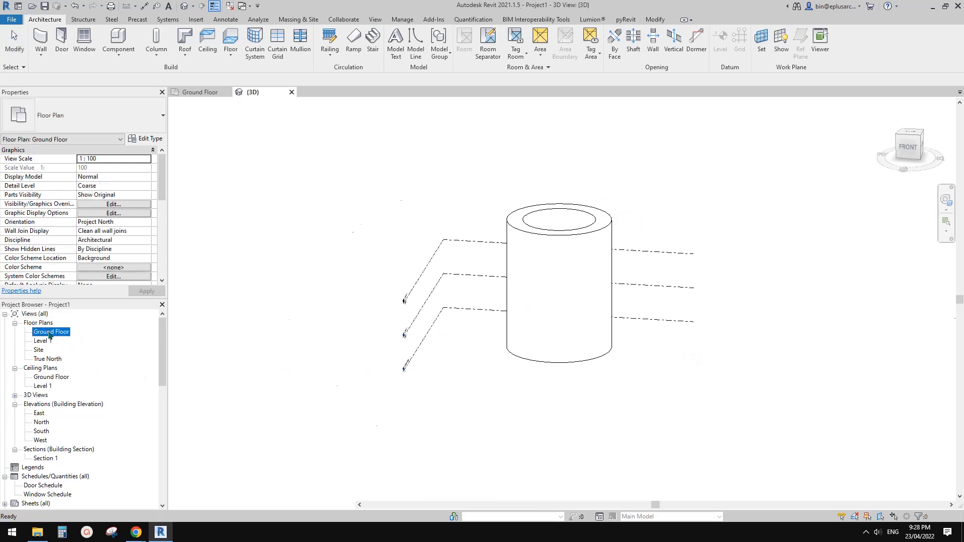
mouse_move(136, 531)
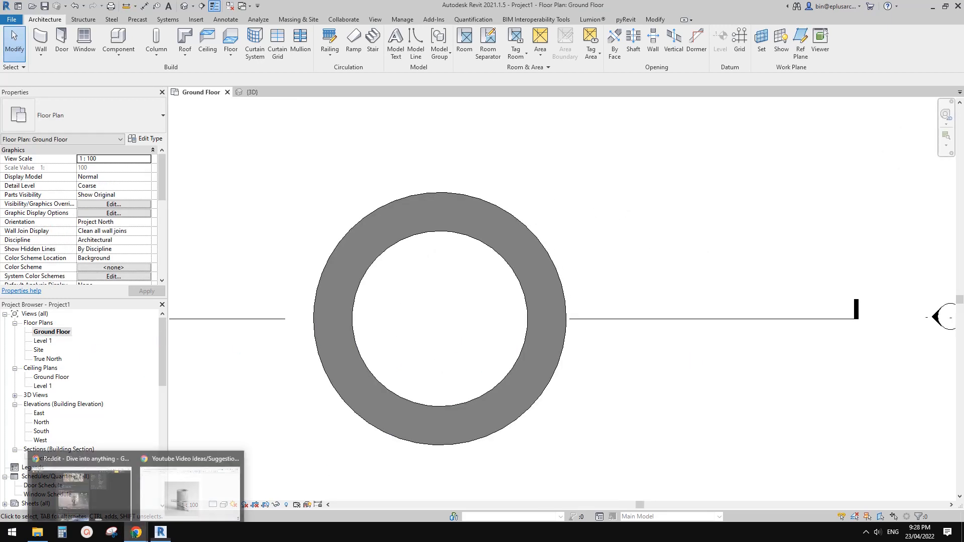
left_click(193, 482)
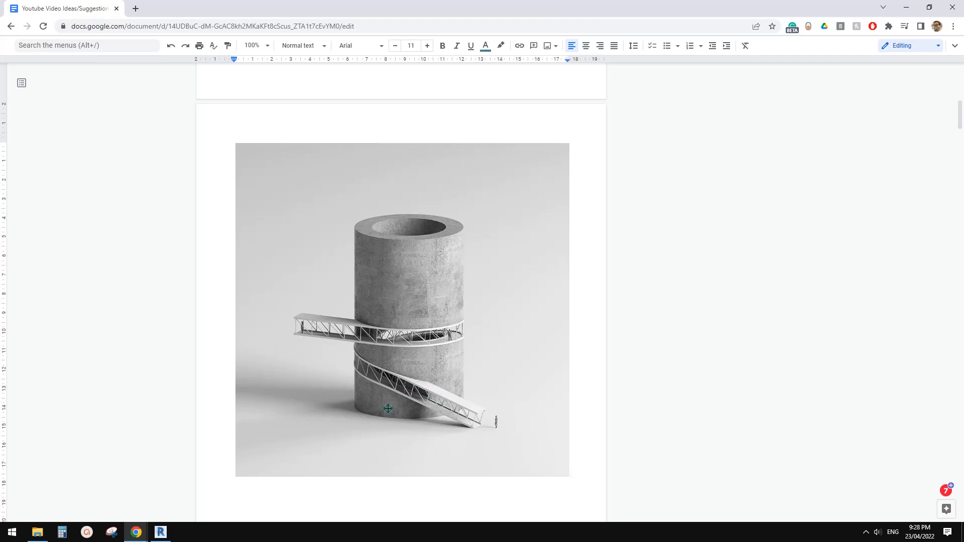
left_click(163, 534)
middle_click_drag(585, 409, 582, 413)
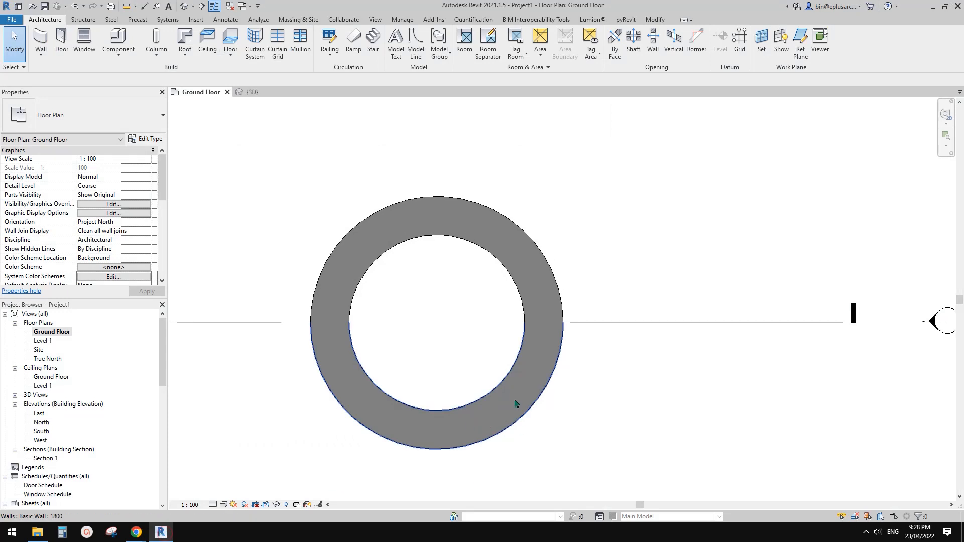
scroll(311, 379, "down", 1)
middle_click_drag(311, 379, 455, 373)
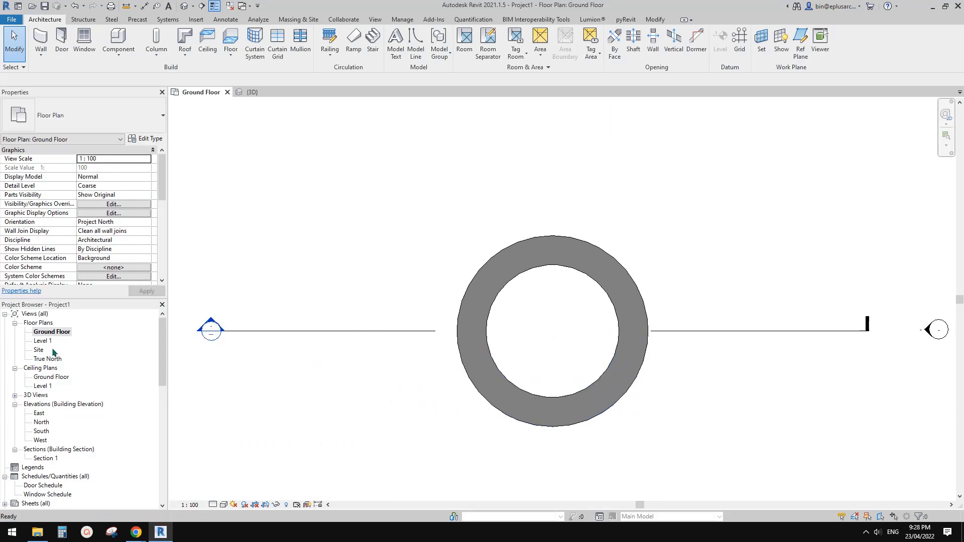
In the Site floor plan, draw a horizontal reference plane starting at the lowest point of the outer circle and running east
double_click(40, 350)
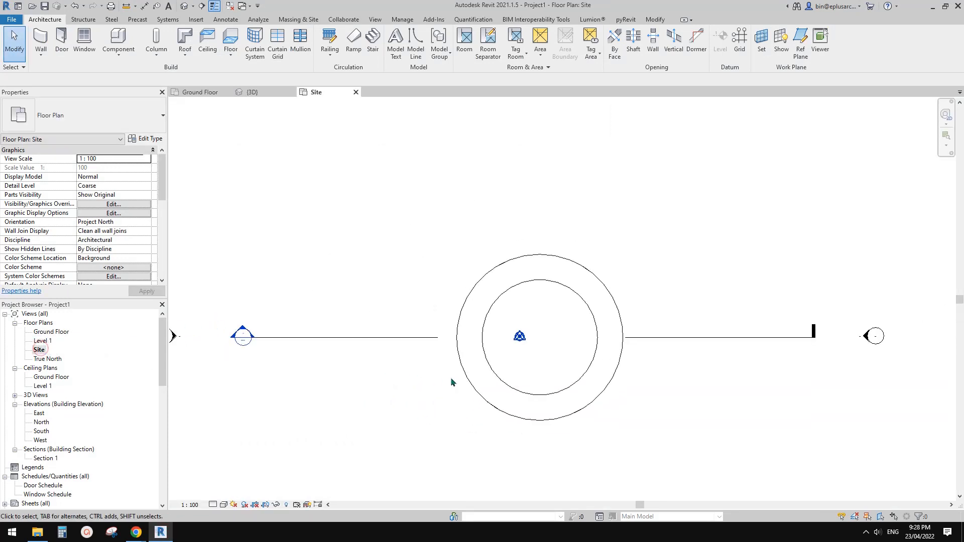
scroll(503, 348, "up", 1)
key("r")
key("p")
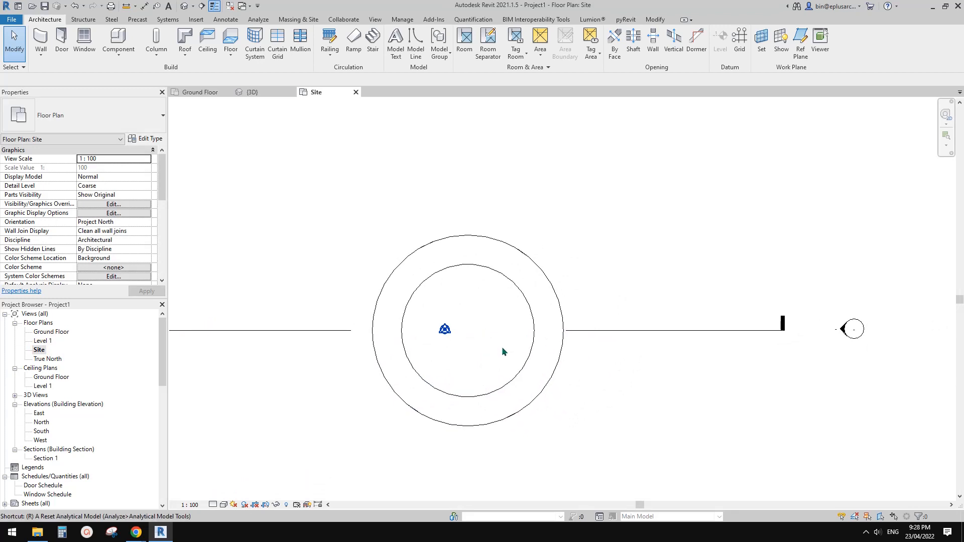
middle_click_drag(503, 382, 498, 352)
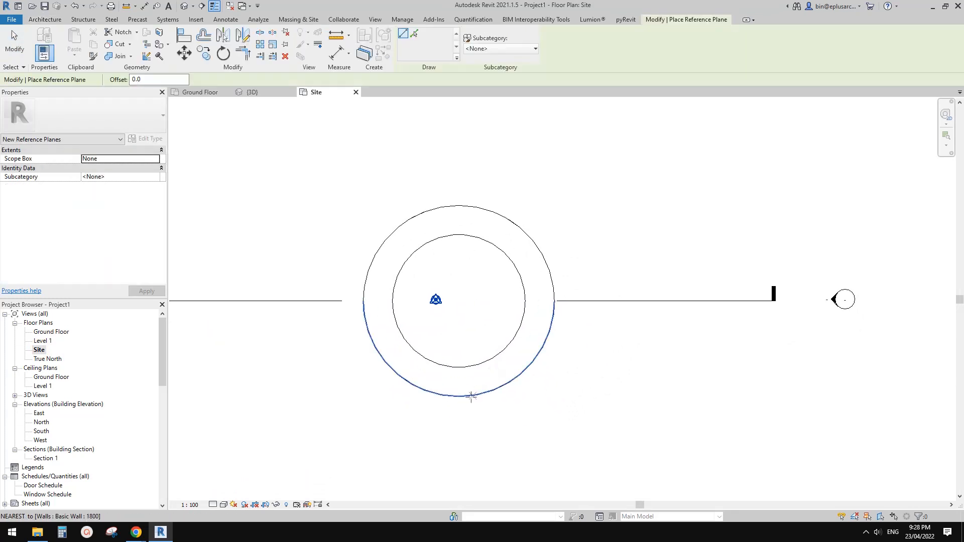
left_click(458, 396)
key("Escape")
key("Escape")
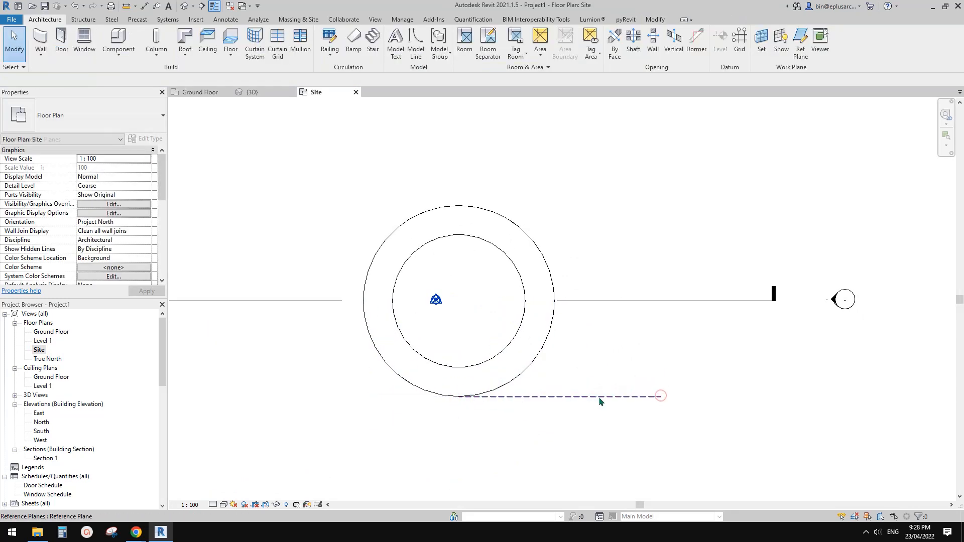
Extend both ends of the horizontal reference plane well past the east and west sides of the ring
left_click(601, 396)
left_click_drag(459, 397, 240, 397)
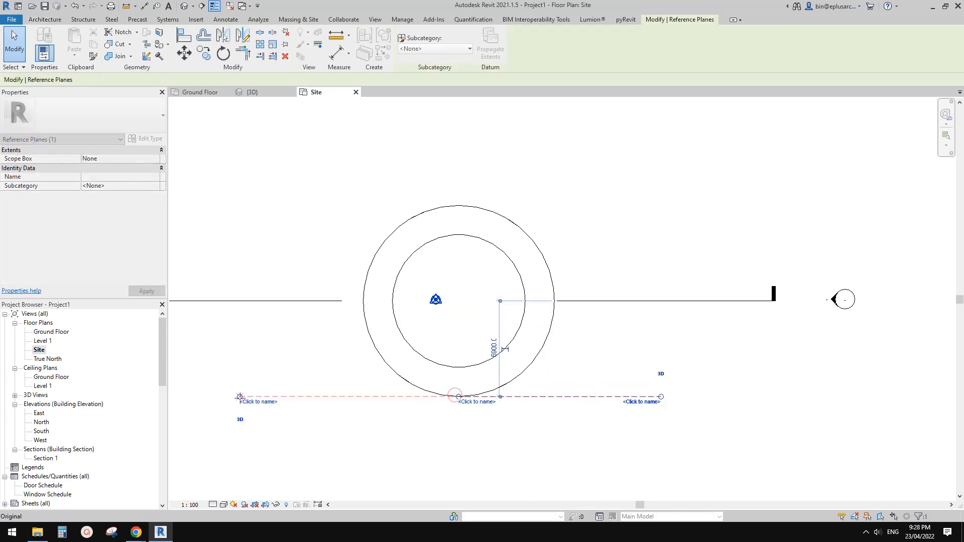
left_click_drag(660, 396, 709, 397)
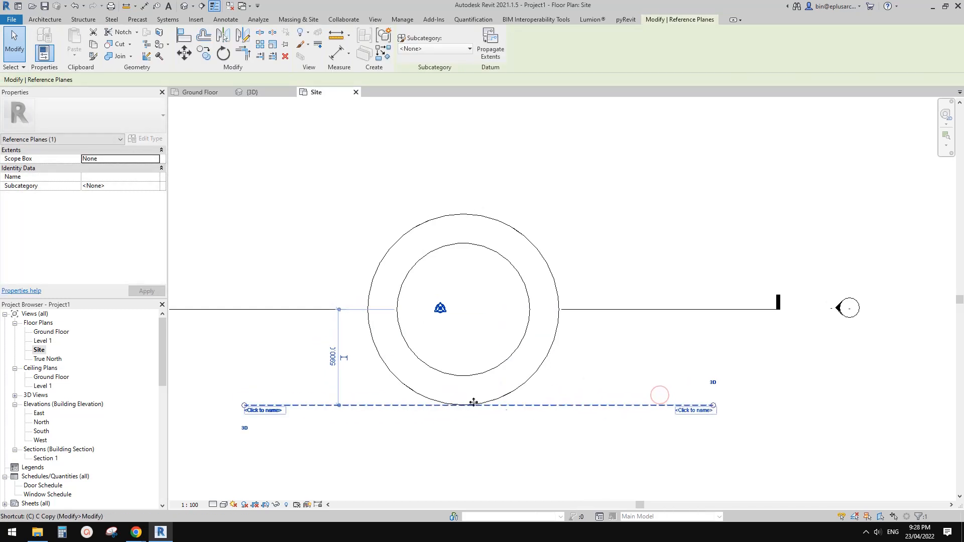
Copy the lower horizontal reference plane up to the topmost point of the outer circle
key("c")
key("o")
left_click(462, 405)
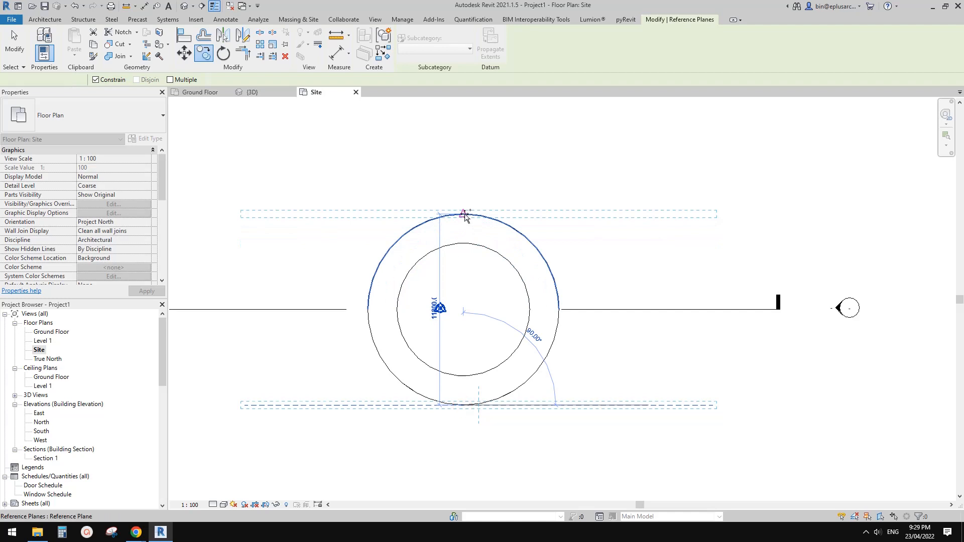
left_click(465, 215)
middle_click_drag(554, 292, 628, 284)
key("Escape")
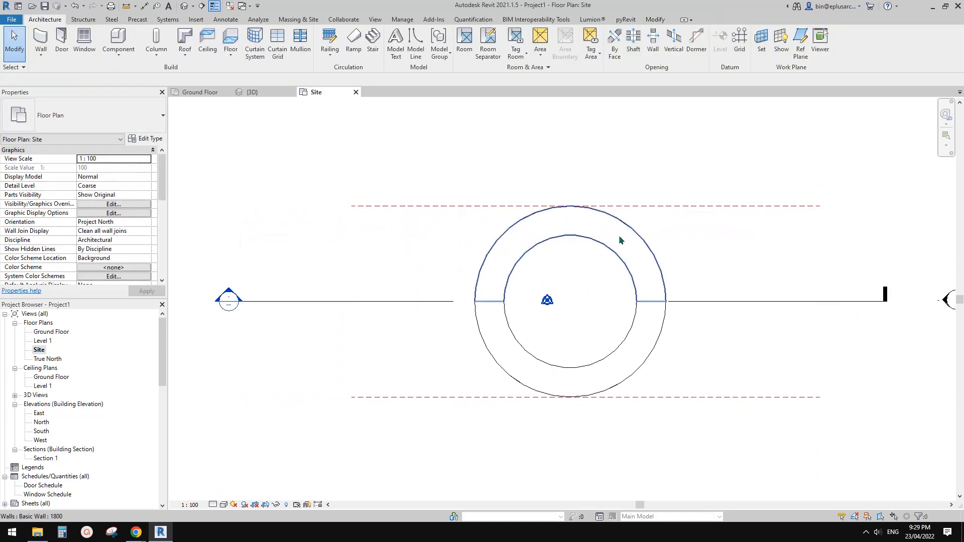
Copy the upper horizontal reference plane down to the centreline of the ring
left_click(658, 207)
key("c")
key("o")
left_click(571, 207)
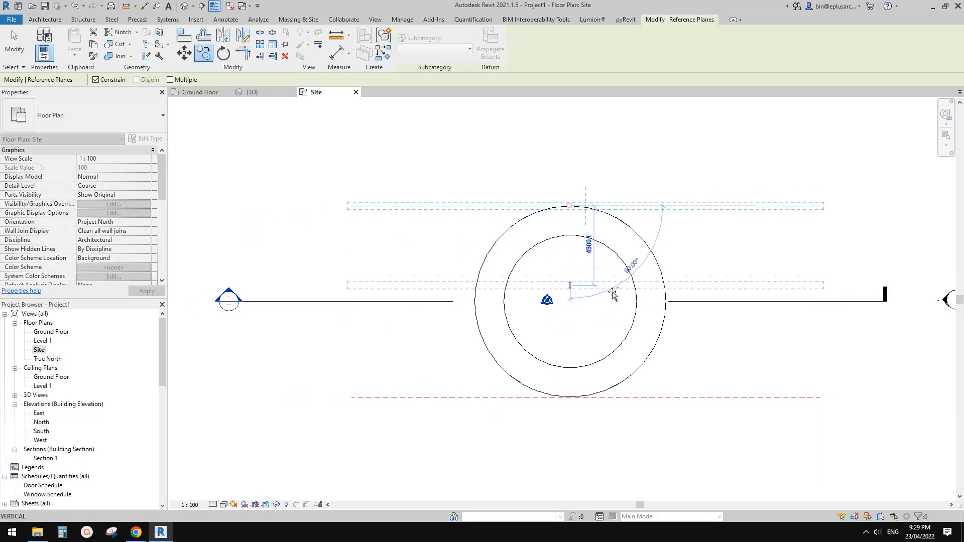
left_click(586, 301)
Draw a vertical reference plane through the ring's centre and extend both ends beyond the outer circle
middle_click_drag(597, 315, 609, 292)
key("r")
key("p")
left_click(582, 374)
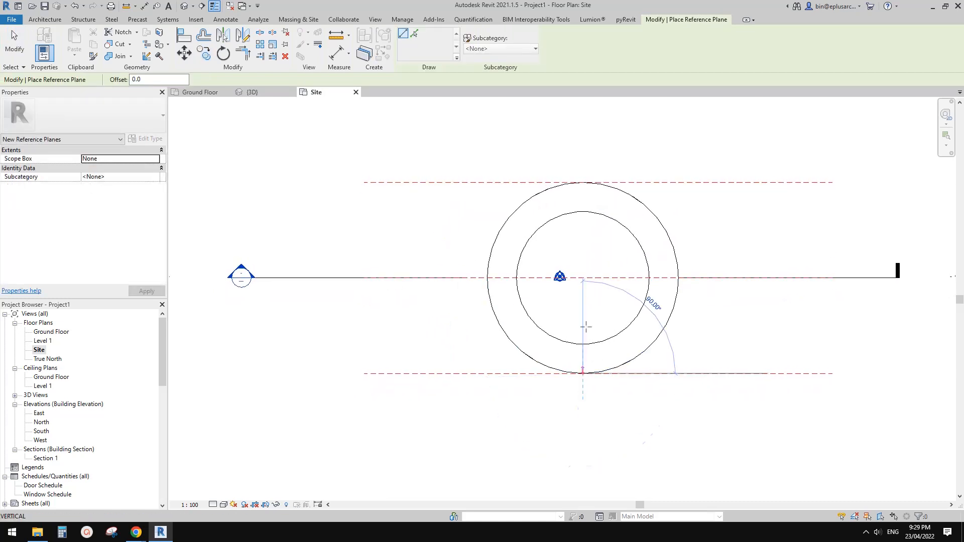
left_click(582, 123)
key("Escape")
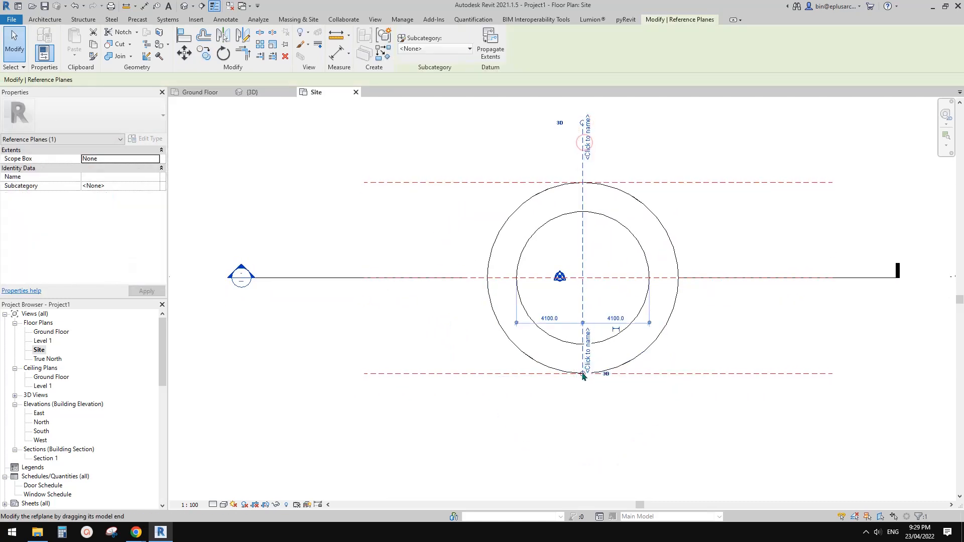
left_click_drag(583, 374, 583, 438)
Copy the central vertical reference plane to the westernmost point of the outer circle
middle_click_drag(591, 295, 640, 312)
key("c")
key("o")
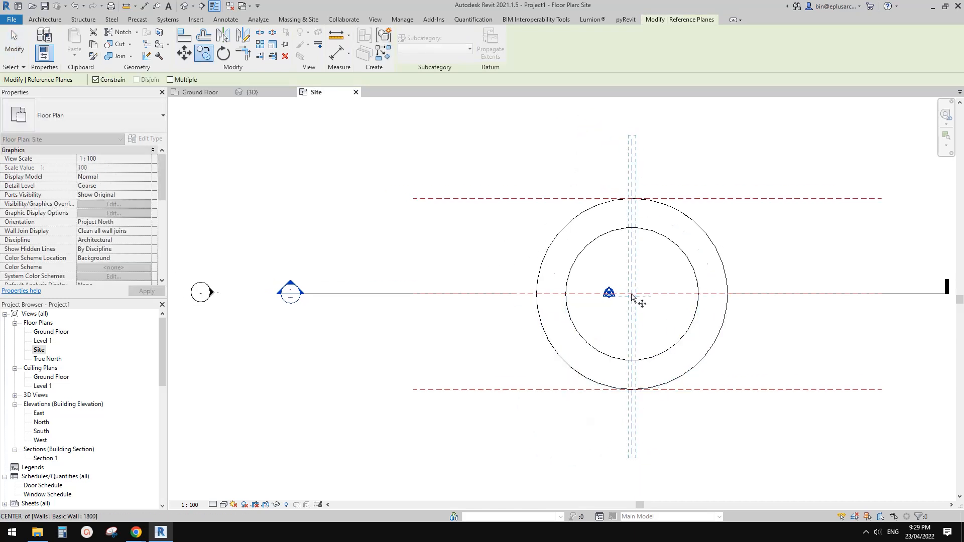
left_click(632, 295)
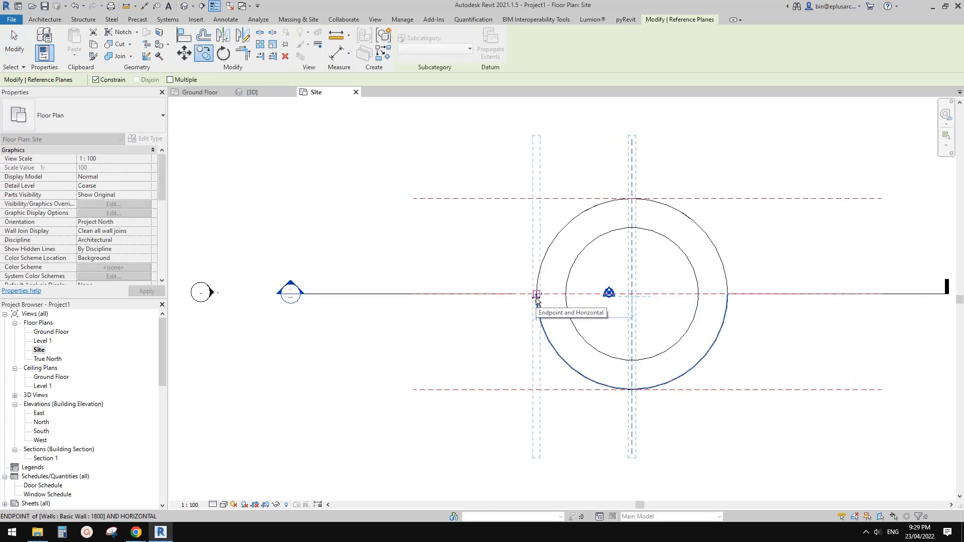
left_click(536, 296)
Copy the western vertical reference plane across to the easternmost point of the outer circle
key("c")
key("o")
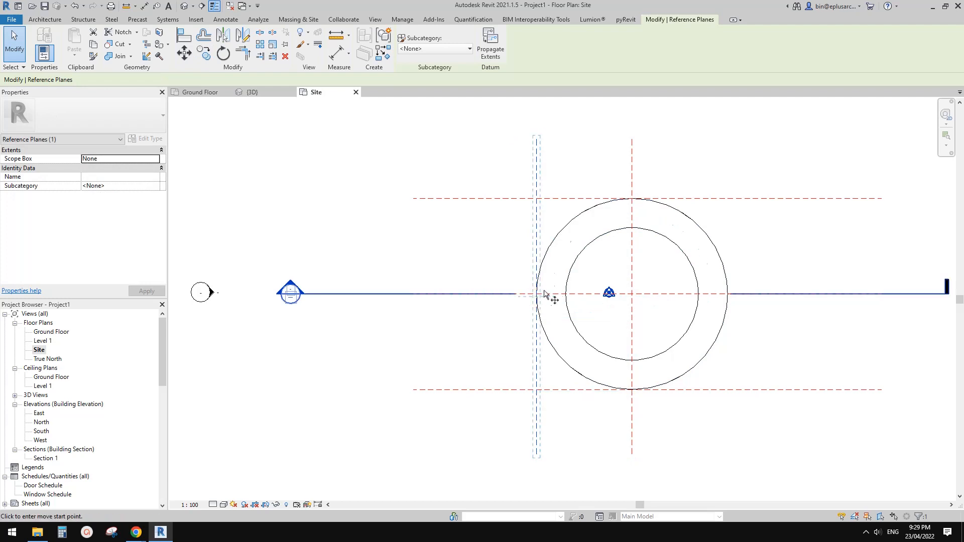
left_click(537, 296)
left_click(728, 295)
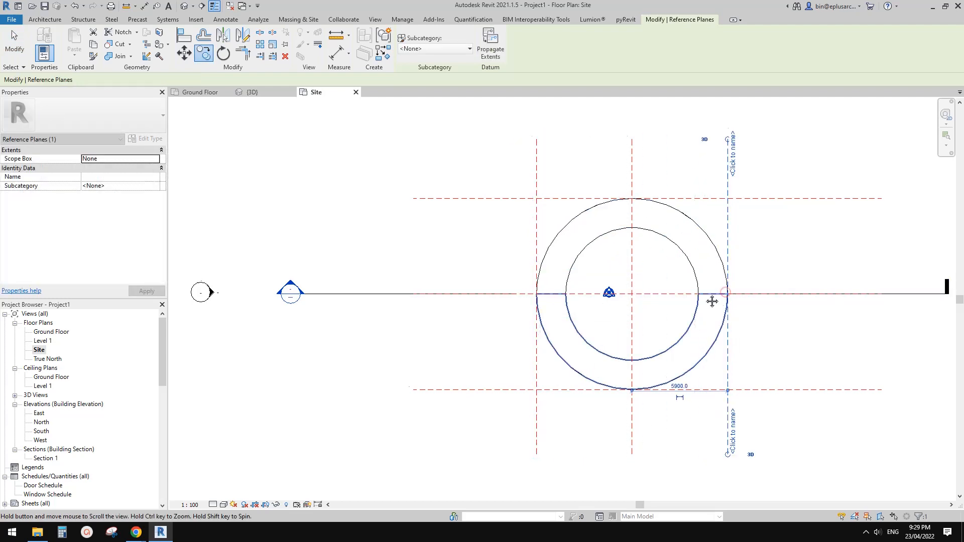
key("Escape")
Draw a 45° reference plane from the ring's centre to the northwest and extend its other end past the southeast side
middle_click_drag(703, 308, 695, 267)
key("r")
key("p")
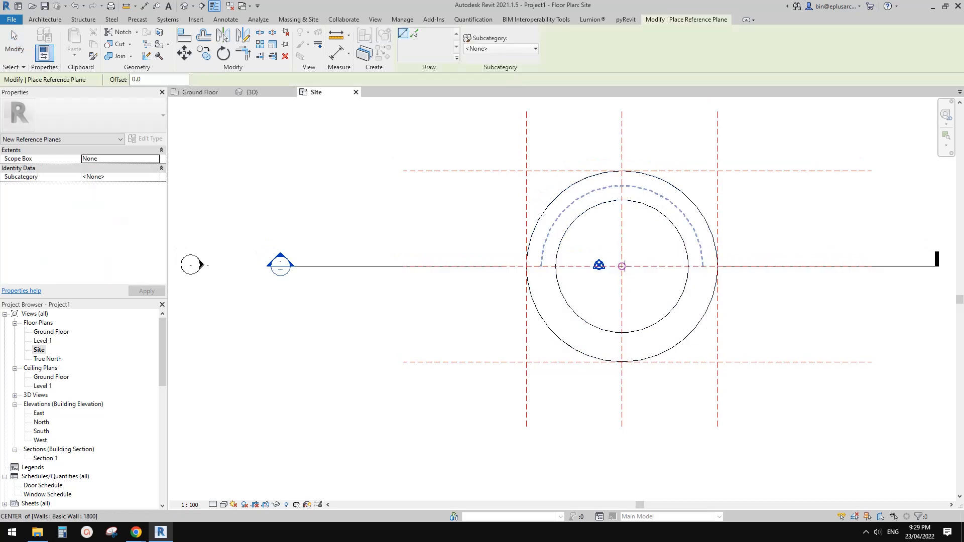
left_click(623, 266)
left_click(550, 193)
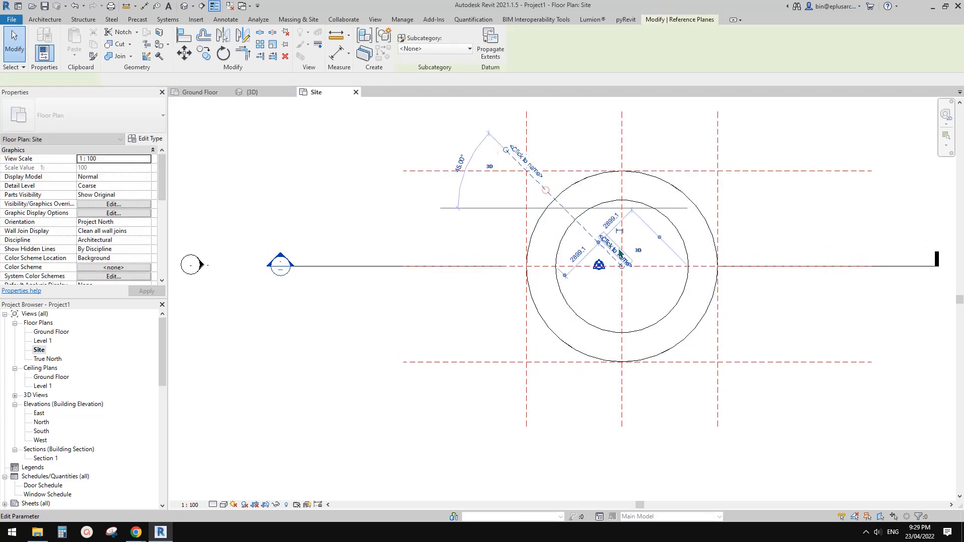
left_click_drag(621, 266, 734, 389)
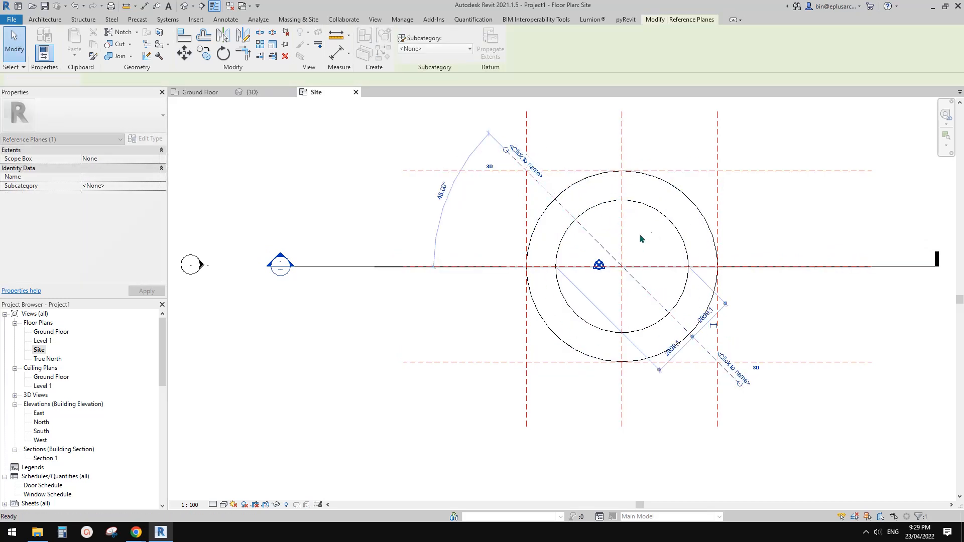
left_click(640, 235)
left_click(648, 292)
middle_click_drag(666, 277, 669, 280)
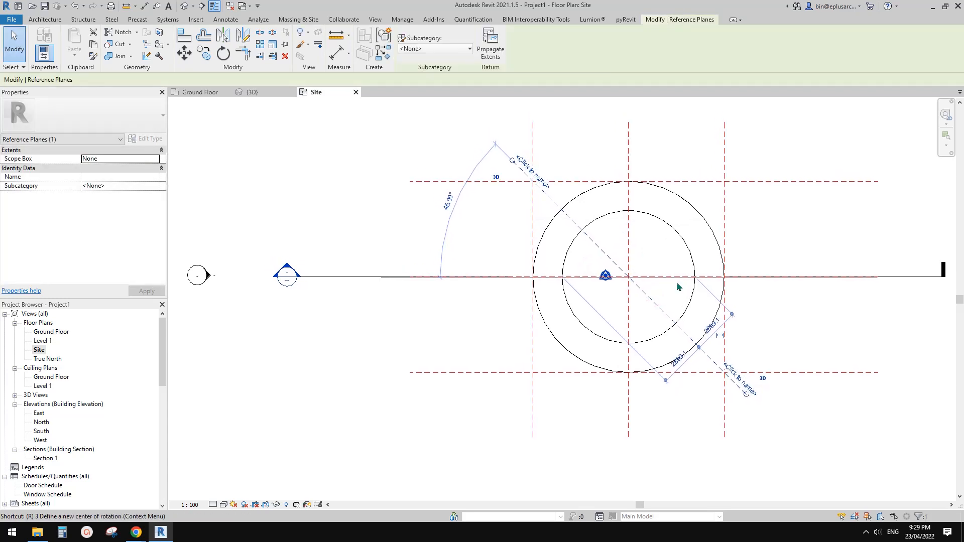
Draw the opposite diagonal reference plane from the northeast plane intersection through the centre to the southwest, extending its northeast end outward
key("r")
key("p")
left_click(725, 182)
left_click(532, 373)
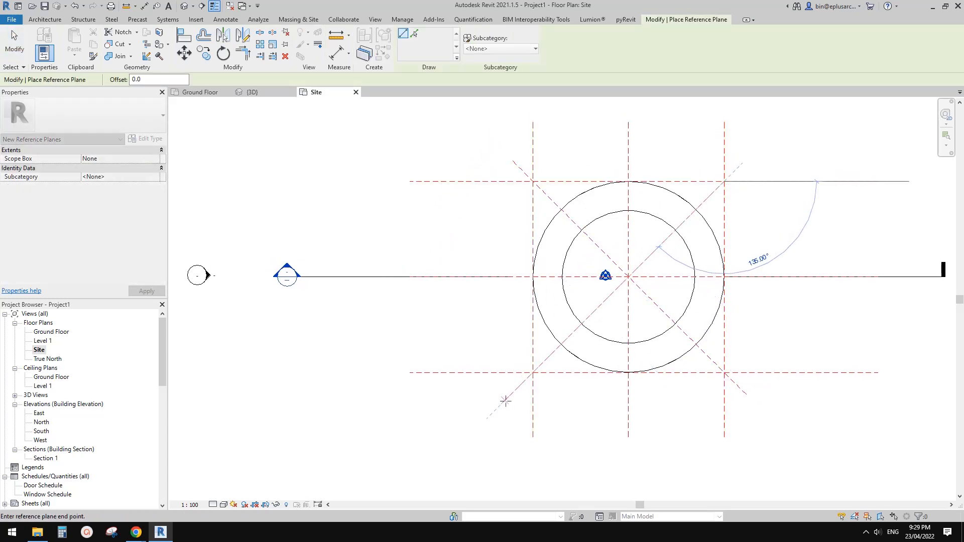
key("Escape")
key("Escape")
left_click(724, 183)
left_click_drag(724, 182, 749, 156)
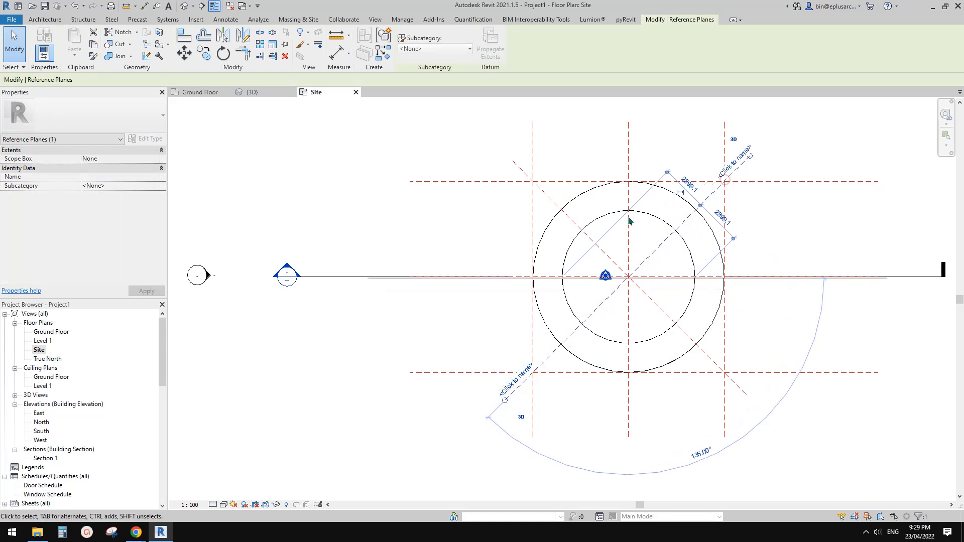
left_click(598, 313)
Examine where the straight and diagonal reference planes cross the ring in plan
scroll(598, 313, "up", 1)
middle_click_drag(583, 313, 600, 315)
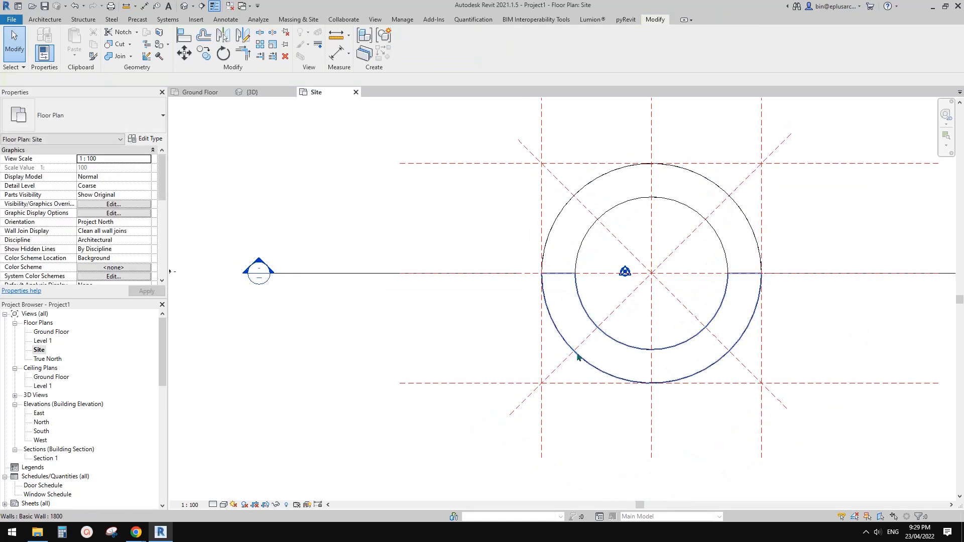
scroll(574, 352, "up", 2)
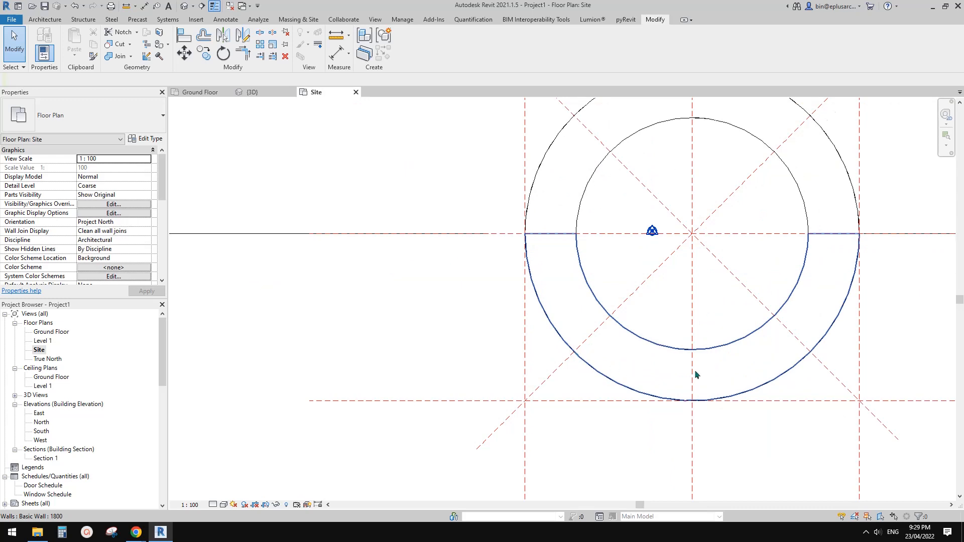
scroll(652, 367, "down", 1)
scroll(598, 212, "down", 1)
middle_click_drag(626, 238, 567, 224)
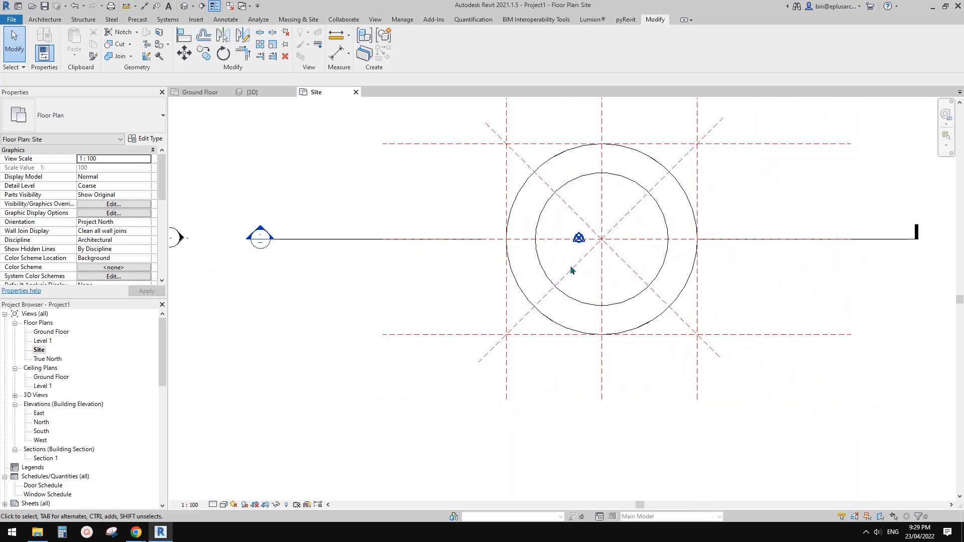
middle_click_drag(571, 267, 562, 252)
middle_click_drag(535, 292, 511, 301)
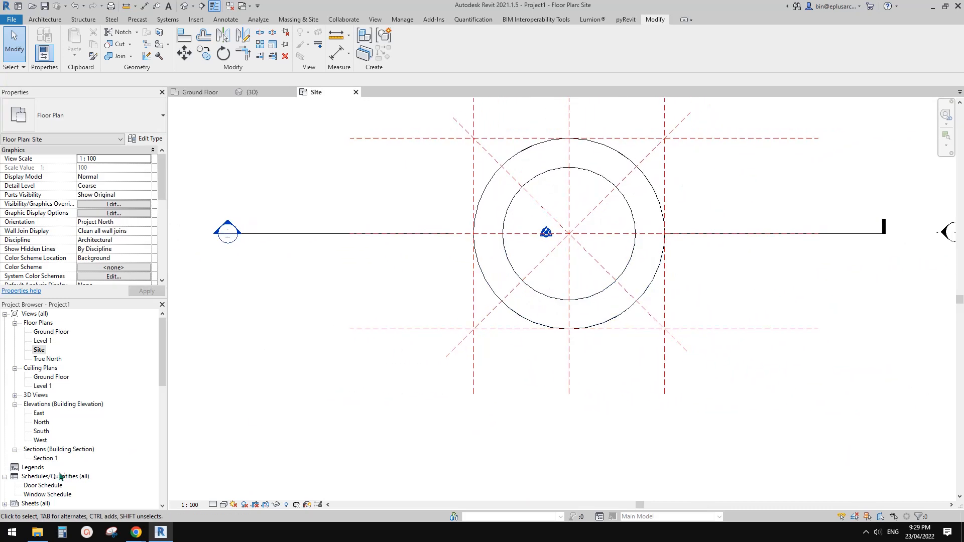
Open the South elevation and compare the tower and its levels with the reference image in Google Docs, returning to Revit
double_click(42, 432)
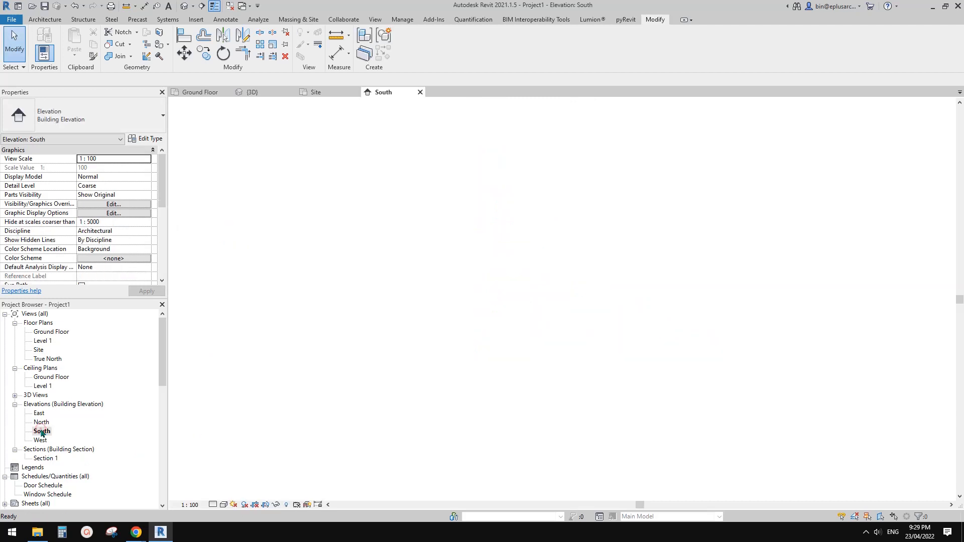
scroll(533, 387, "down", 3)
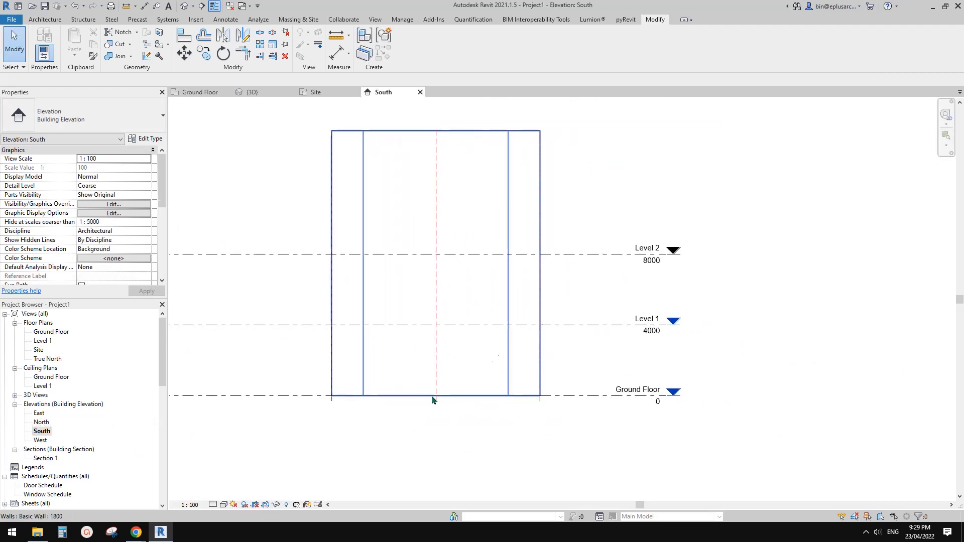
mouse_move(136, 533)
left_click(221, 487)
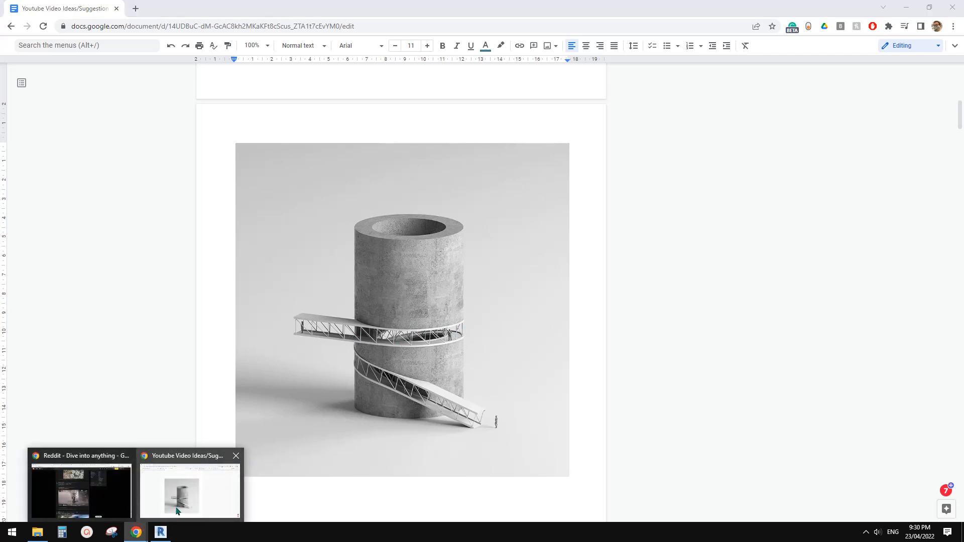
left_click(161, 532)
middle_click_drag(489, 397, 535, 387)
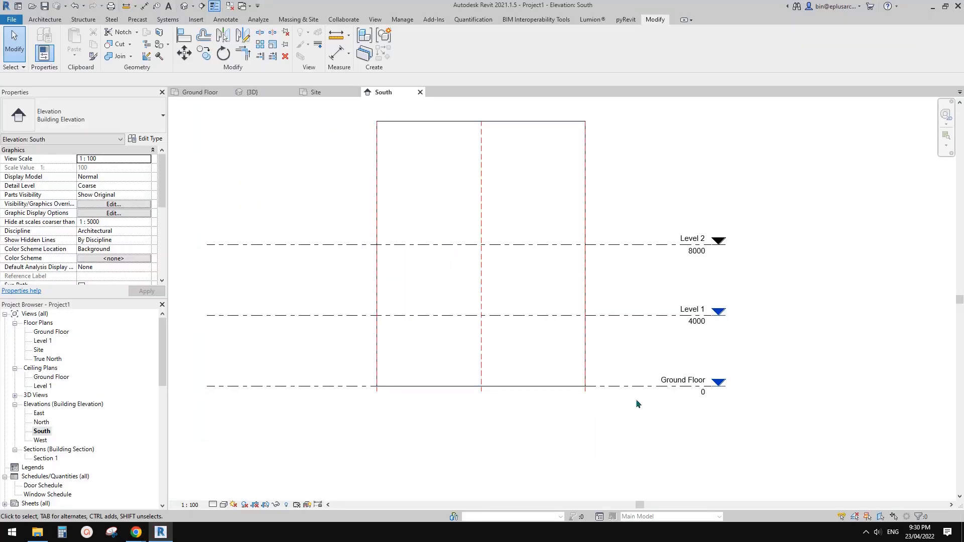
scroll(662, 397, "down", 1)
middle_click_drag(664, 396, 606, 399)
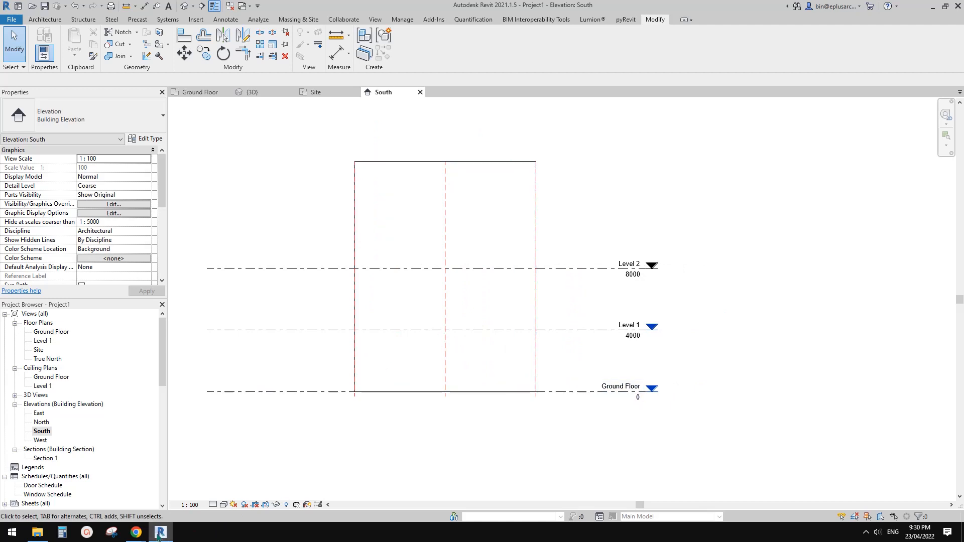
Compare the ramp's start and rise in the Google Docs reference image with the tower's South elevation in Revit
left_click(205, 508)
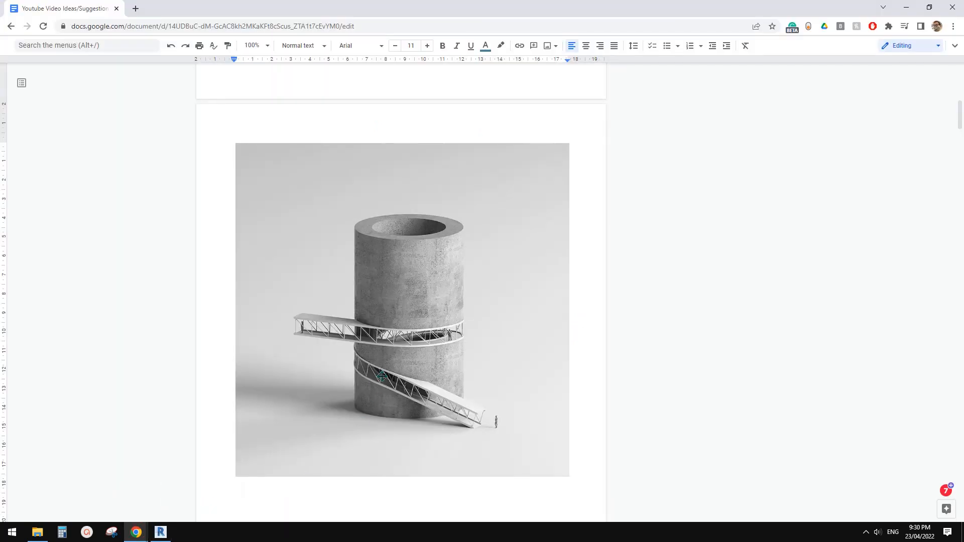
left_click(160, 531)
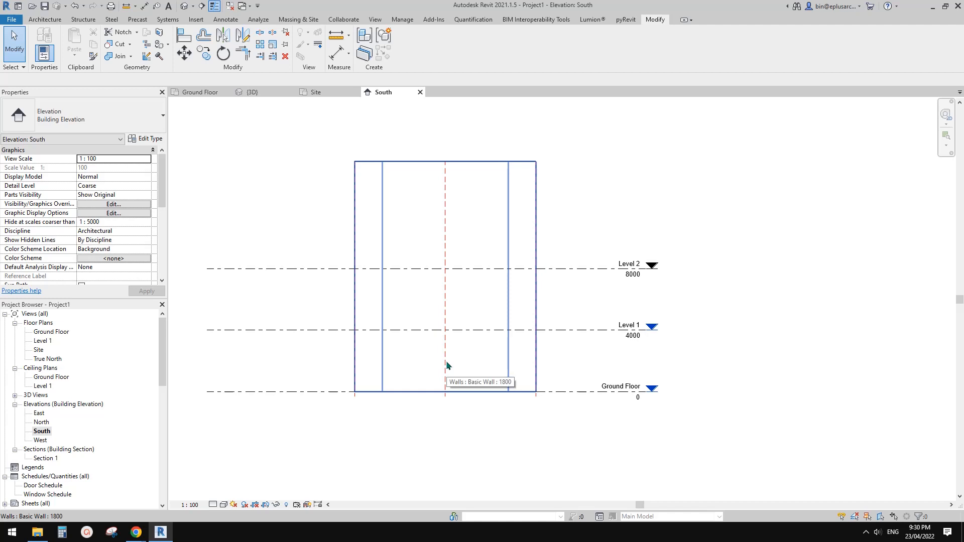
mouse_move(143, 534)
left_click(193, 505)
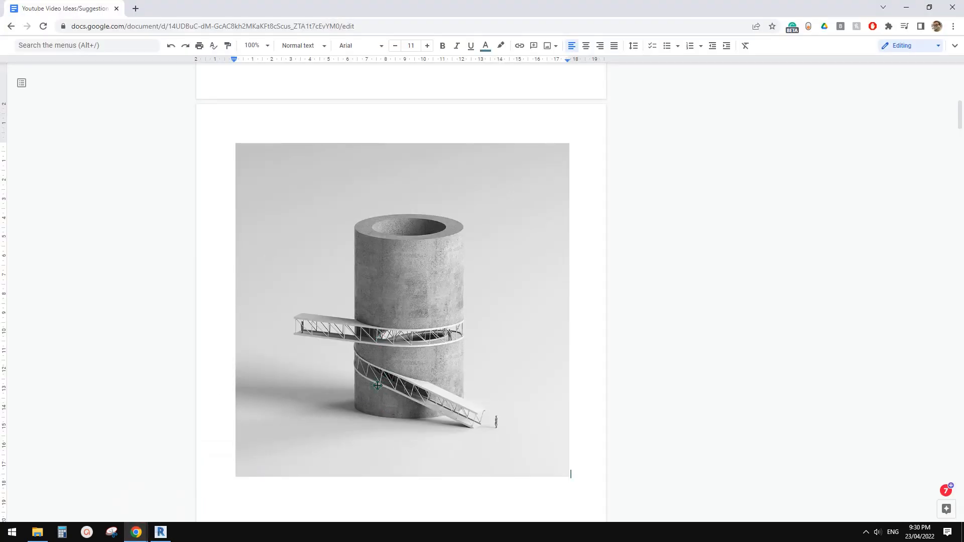
left_click(161, 532)
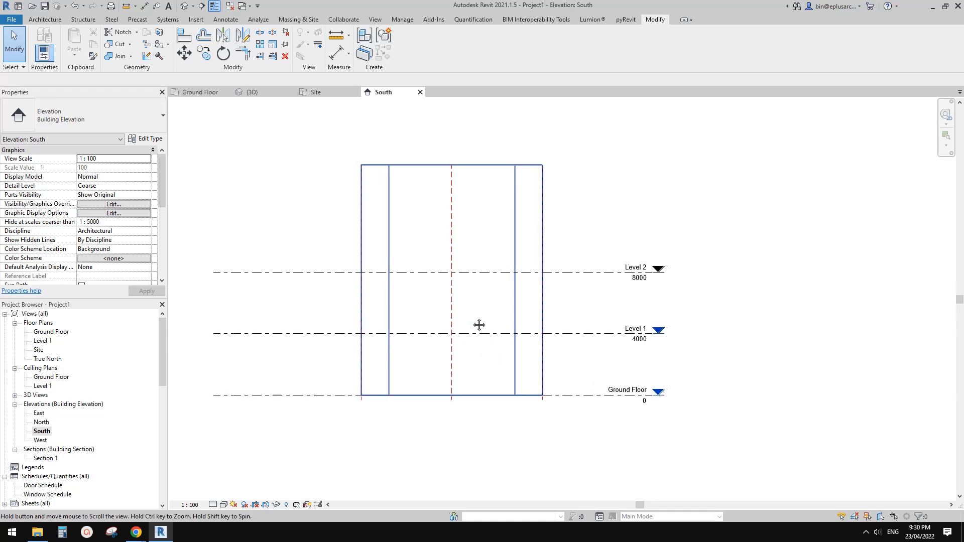
Draw a horizontal reference plane across the tower between Level 1 and Level 2
key("r")
key("p")
left_click(271, 302)
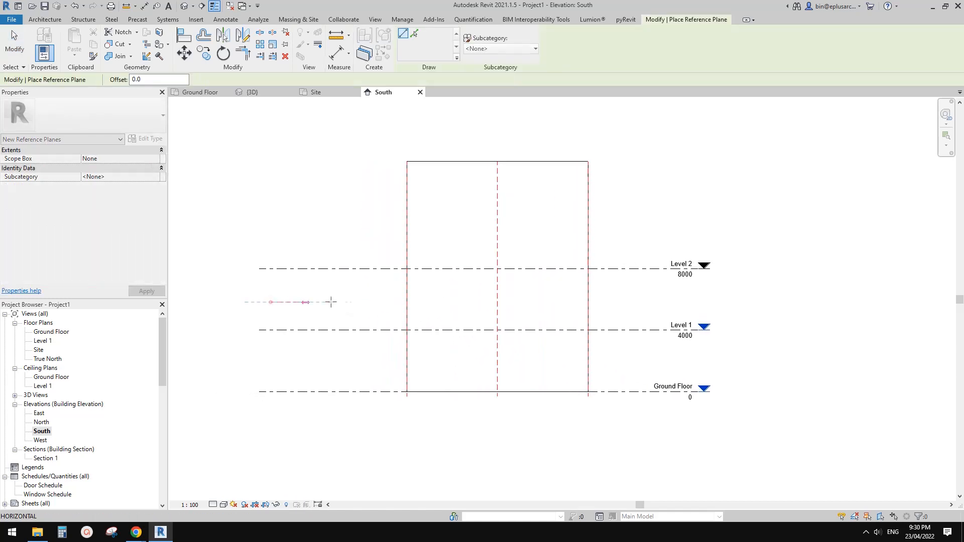
left_click(646, 302)
key("Escape")
key("Escape")
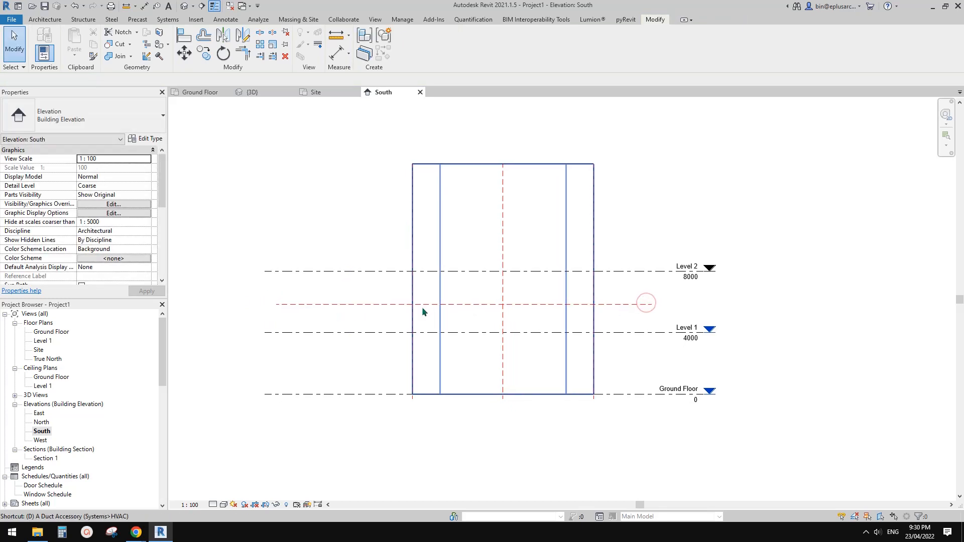
Dimension from Level 2 through the horizontal reference plane to Level 1 and make the two segments equal
key("d")
key("i")
left_click(367, 268)
left_click(381, 302)
left_click(387, 333)
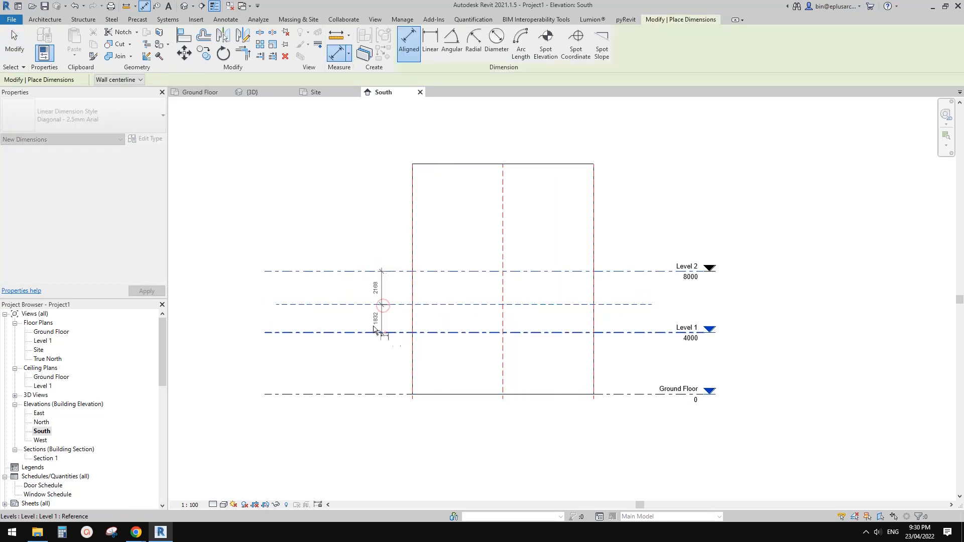
left_click(365, 324)
key("Escape")
key("Escape")
Draw a sloped reference plane from the mid-level plane at the tower's west edge down to the tower's centreline at Level 1
scroll(427, 315, "up", 2)
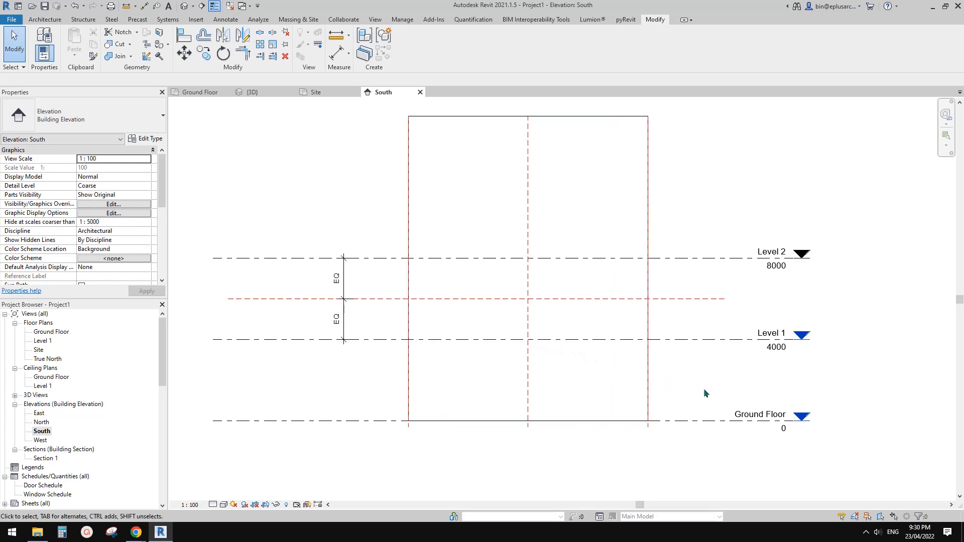
middle_click_drag(754, 406, 741, 391)
key("r")
key("p")
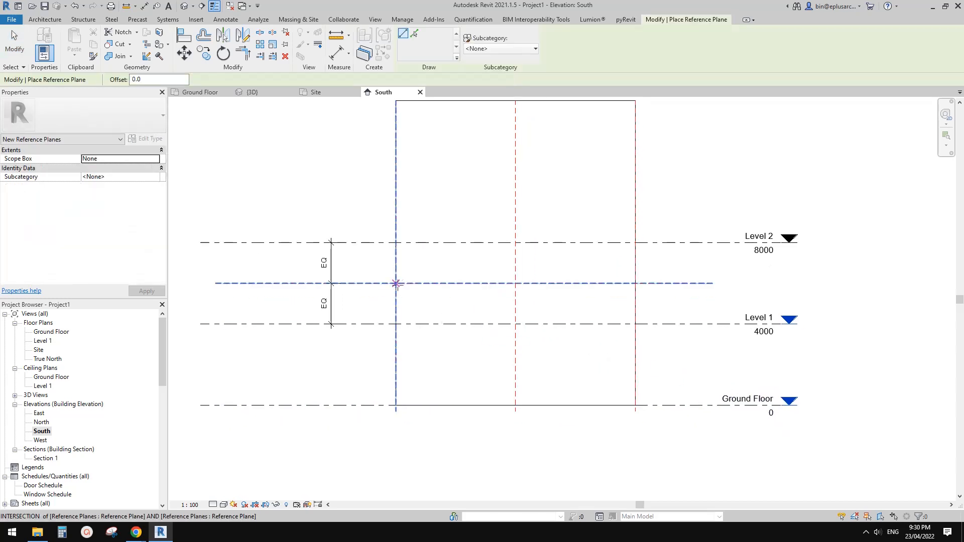
left_click(396, 283)
left_click(515, 324)
key("Escape")
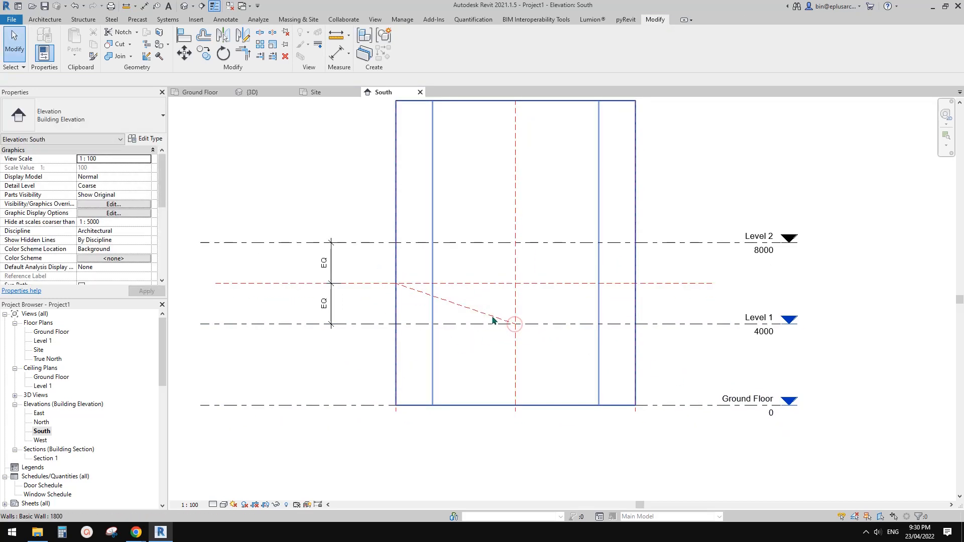
Extend the sloped reference plane below Ground Floor east of the tower and past the tower's west edge at its upper end
left_click(492, 320)
scroll(489, 324, "down", 1)
key("Escape")
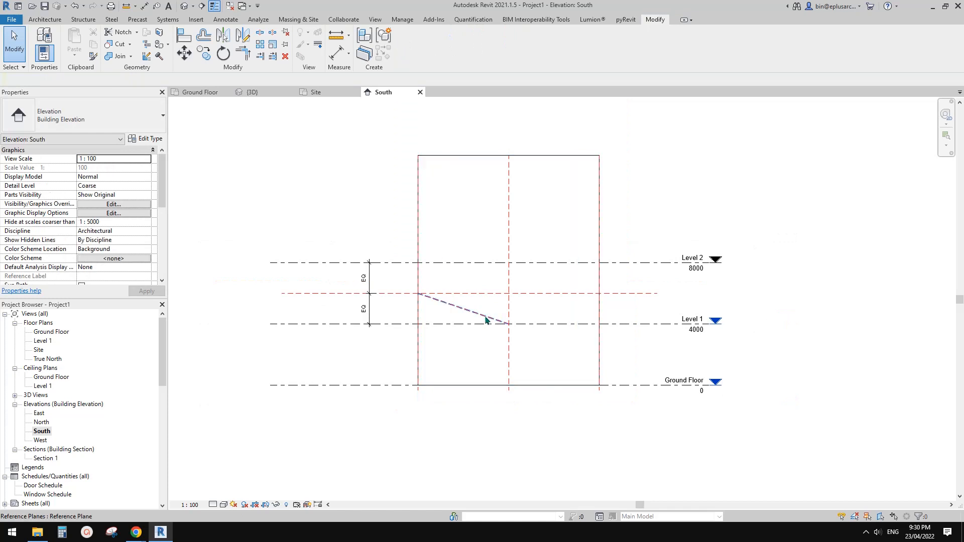
left_click(486, 320)
left_click_drag(509, 324, 790, 420)
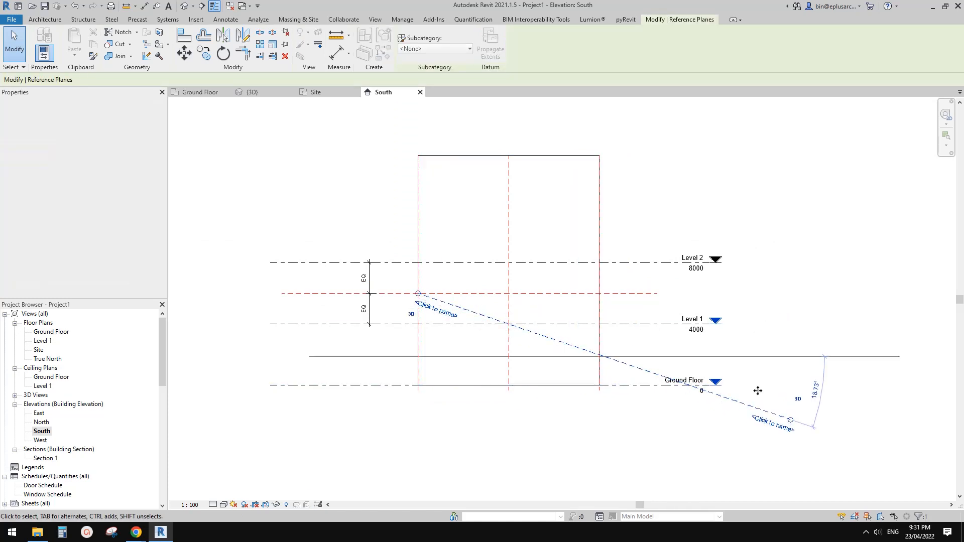
left_click_drag(419, 293, 382, 281)
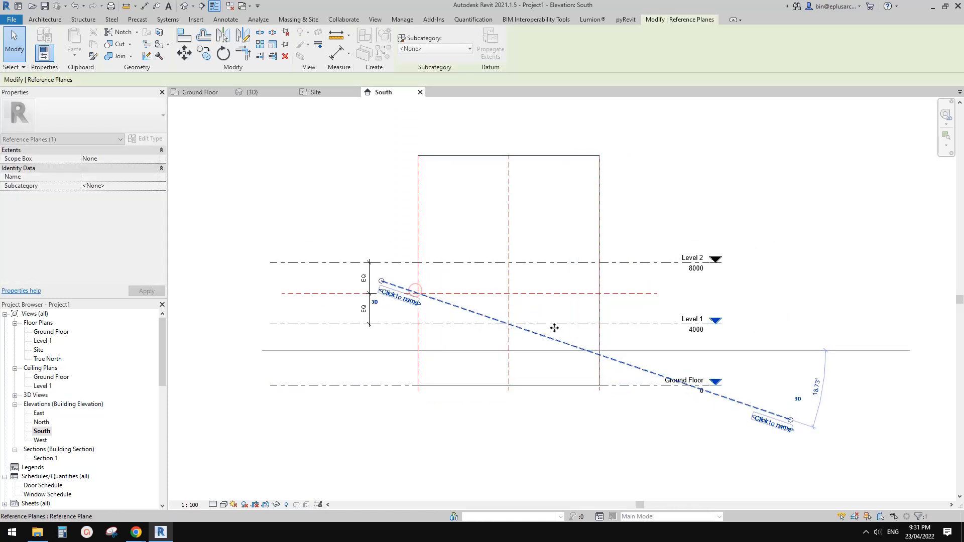
key("Escape")
Examine where the sloped plane crosses Ground Floor and compare it with the reference image in Google Docs, returning to Revit
scroll(694, 391, "up", 2)
left_click(578, 348)
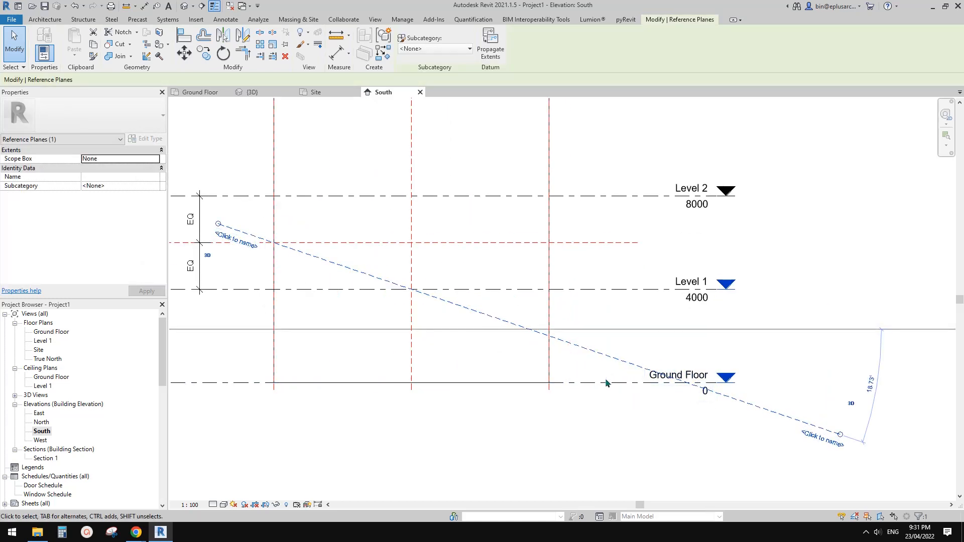
scroll(696, 384, "up", 1)
key("Escape")
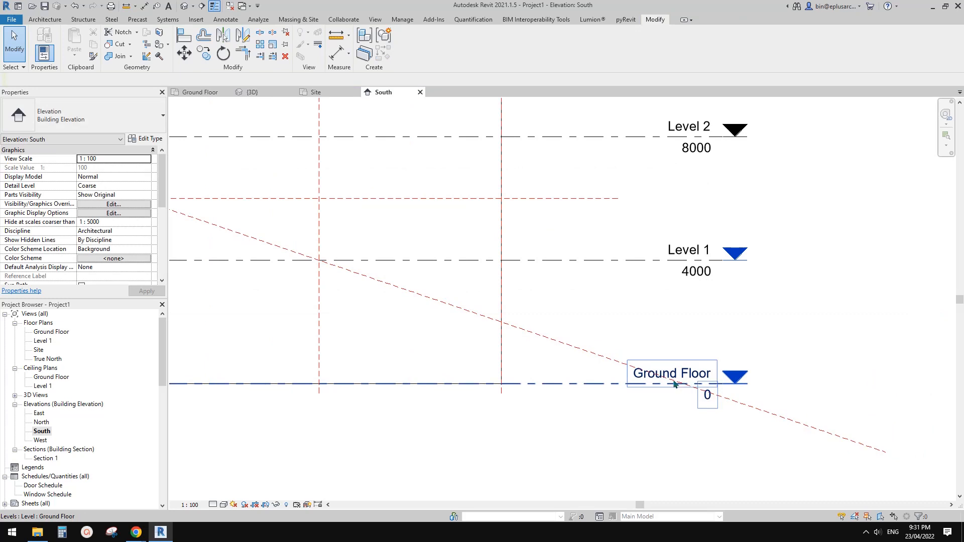
scroll(703, 387, "down", 2)
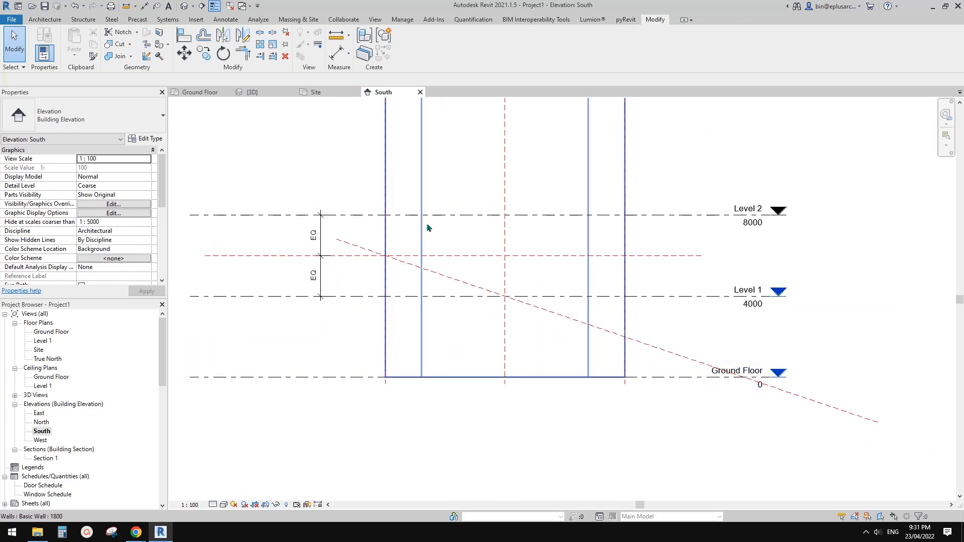
left_click(136, 532)
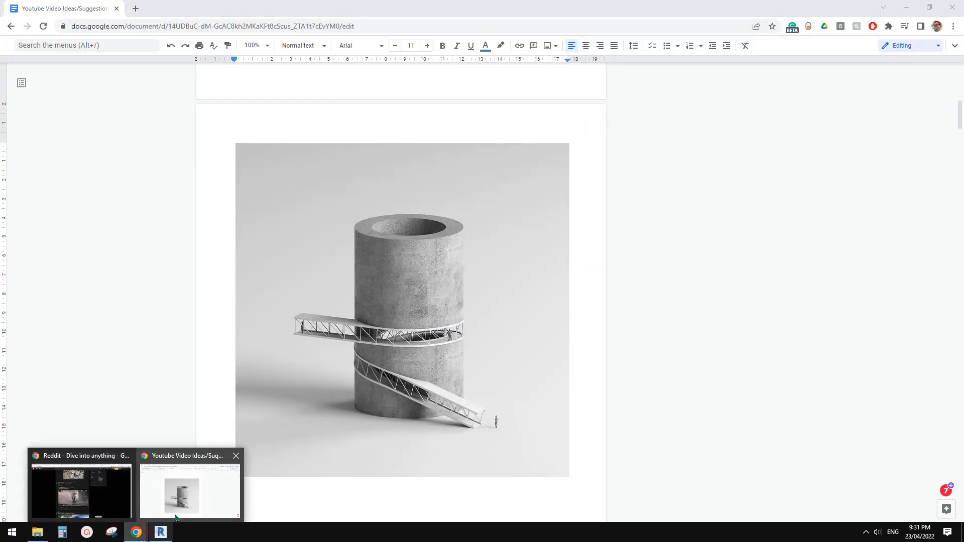
left_click(164, 534)
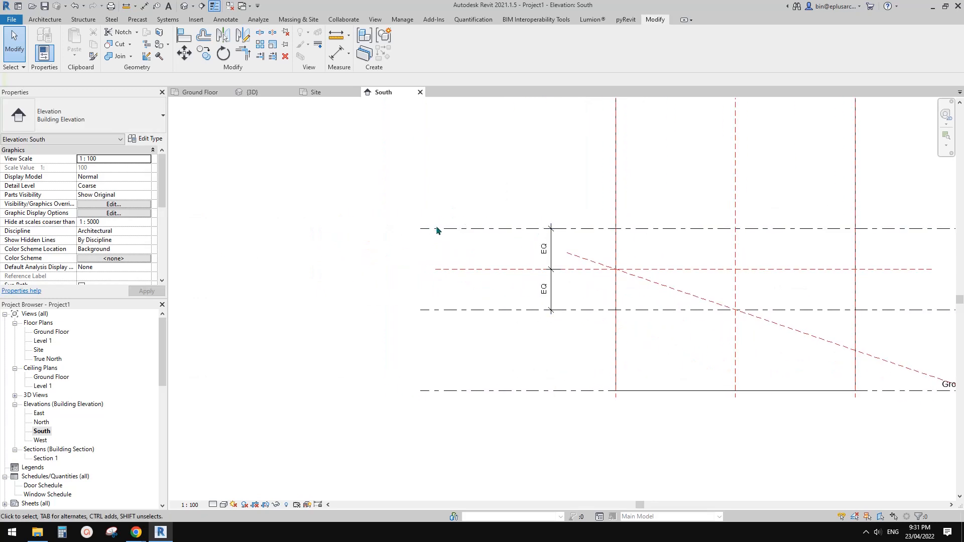
Review the sloped plane across the whole South elevation, then the ring's reference planes in the Site plan
scroll(291, 224, "down", 1)
middle_click_drag(513, 277, 437, 276)
scroll(608, 297, "down", 1)
middle_click_drag(609, 297, 546, 314)
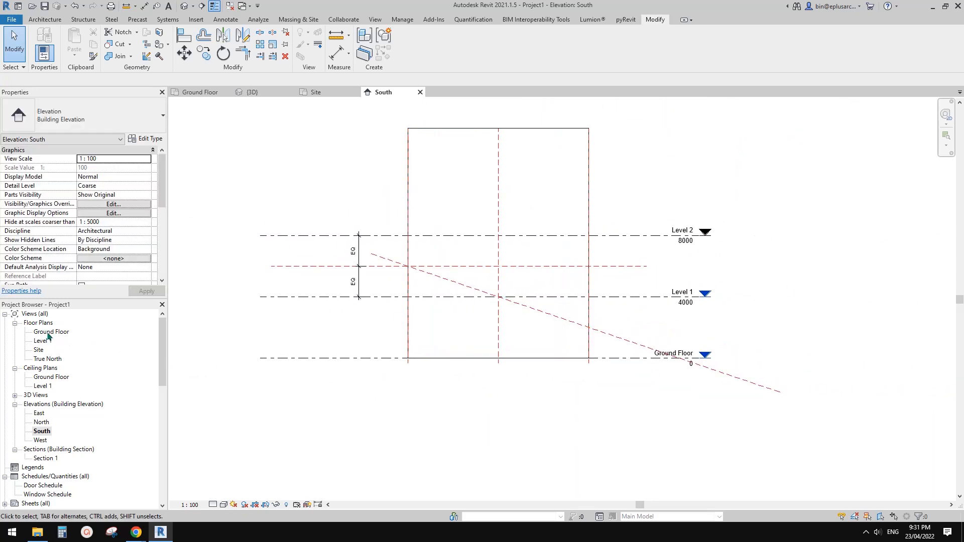
double_click(38, 350)
scroll(502, 372, "down", 2)
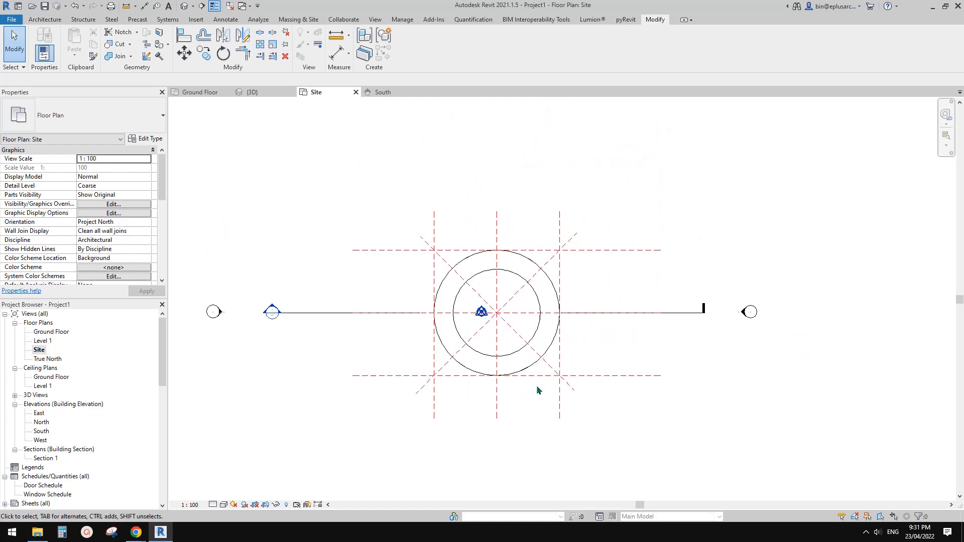
middle_click_drag(537, 386, 539, 390)
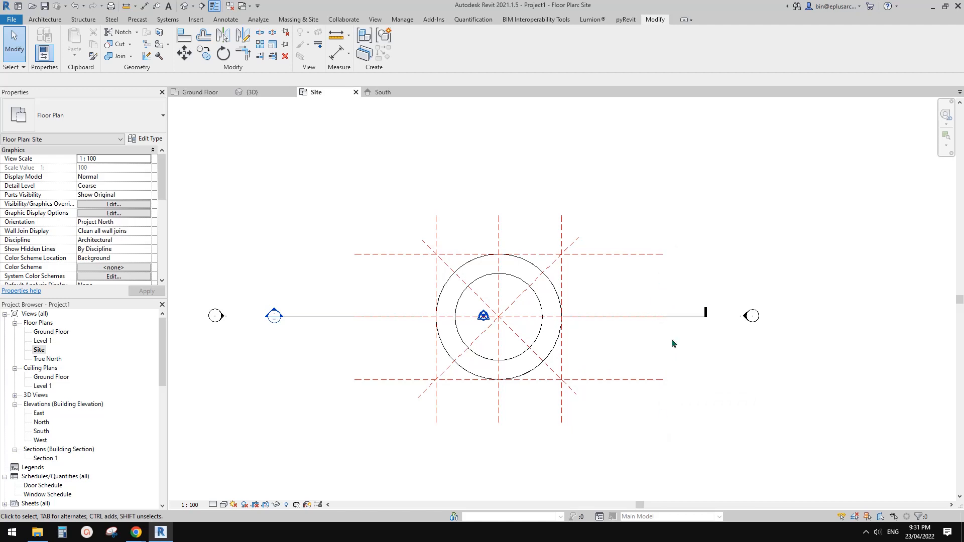
In the South elevation, draw a vertical reference plane upward from where the sloped plane crosses Ground Floor to above Level 2
double_click(41, 431)
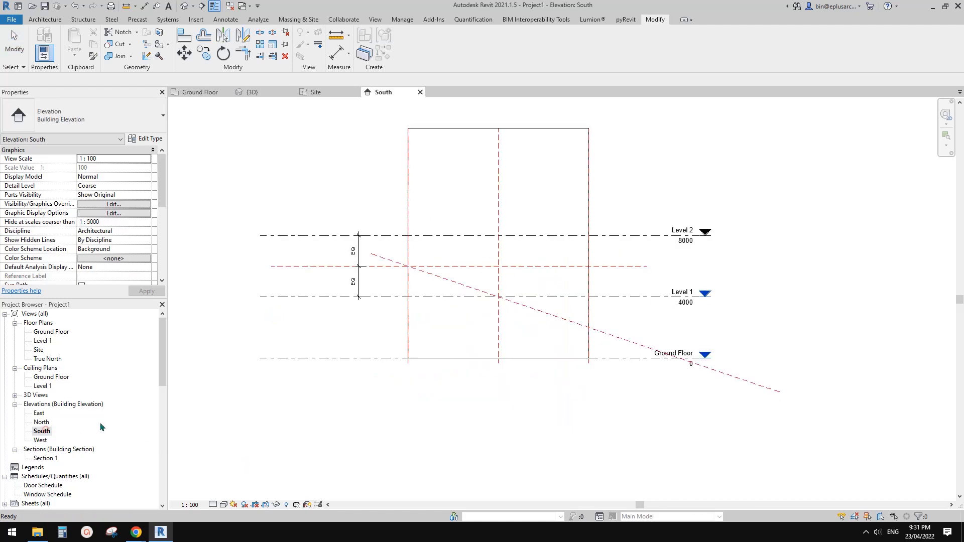
key("r")
key("p")
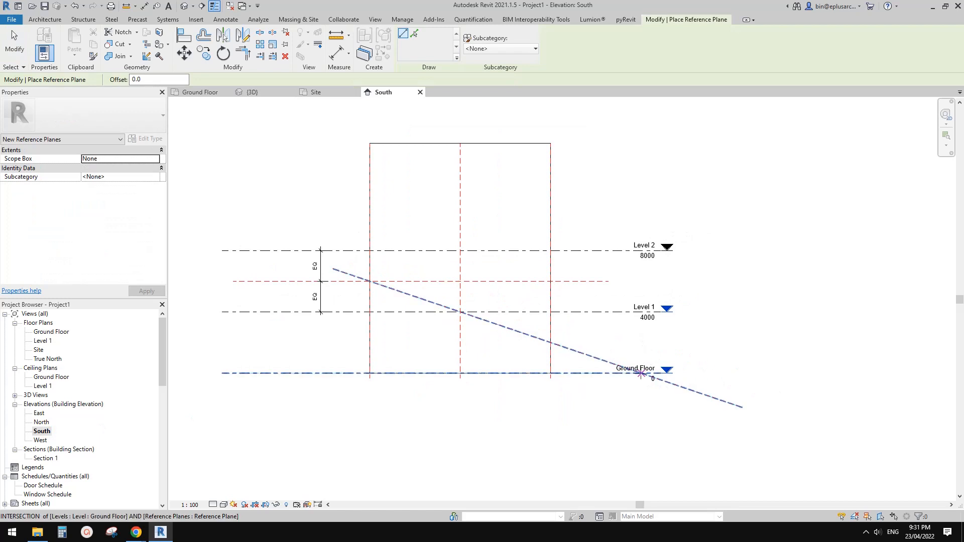
left_click(641, 373)
key("Escape")
key("Escape")
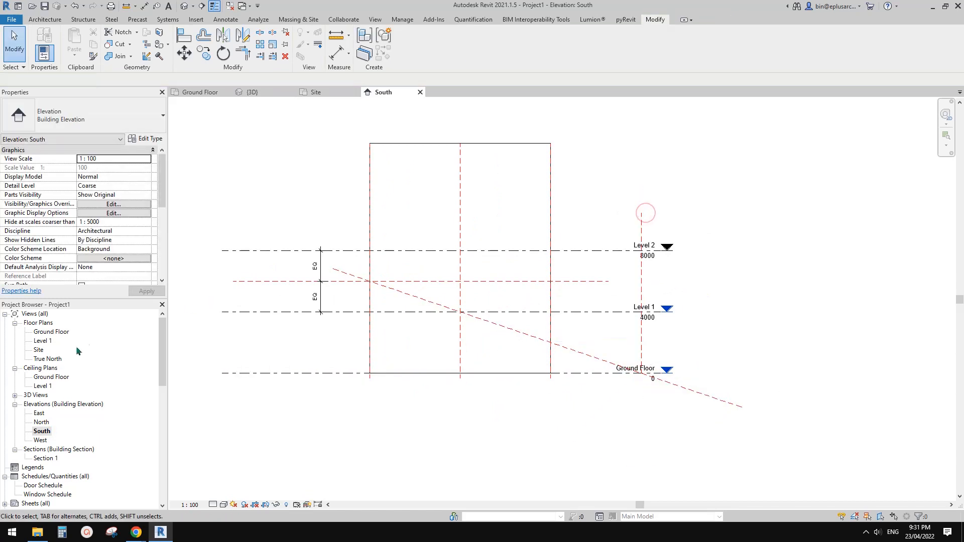
Open the Site plan and examine where the new east reference plane crosses the planes around the ring
double_click(38, 349)
scroll(624, 383, "up", 2)
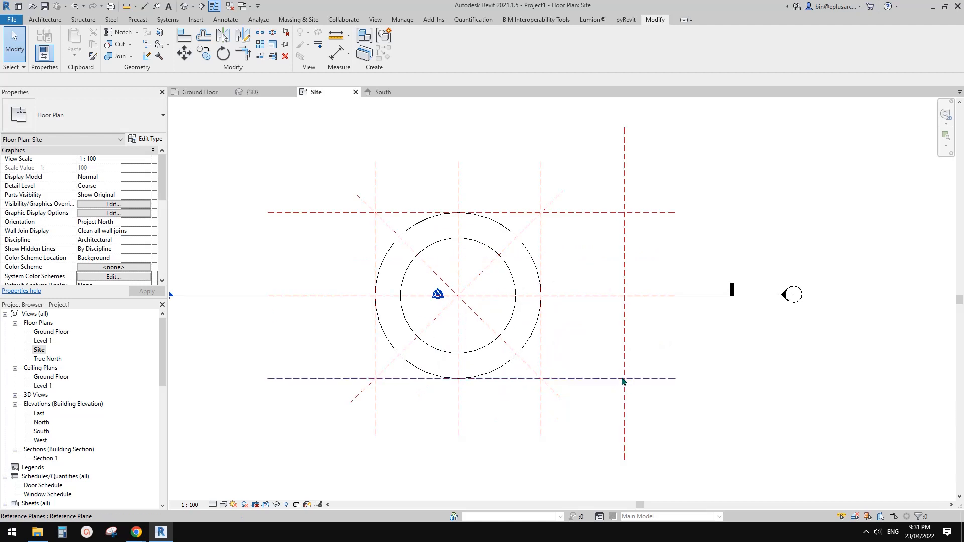
scroll(625, 384, "down", 3)
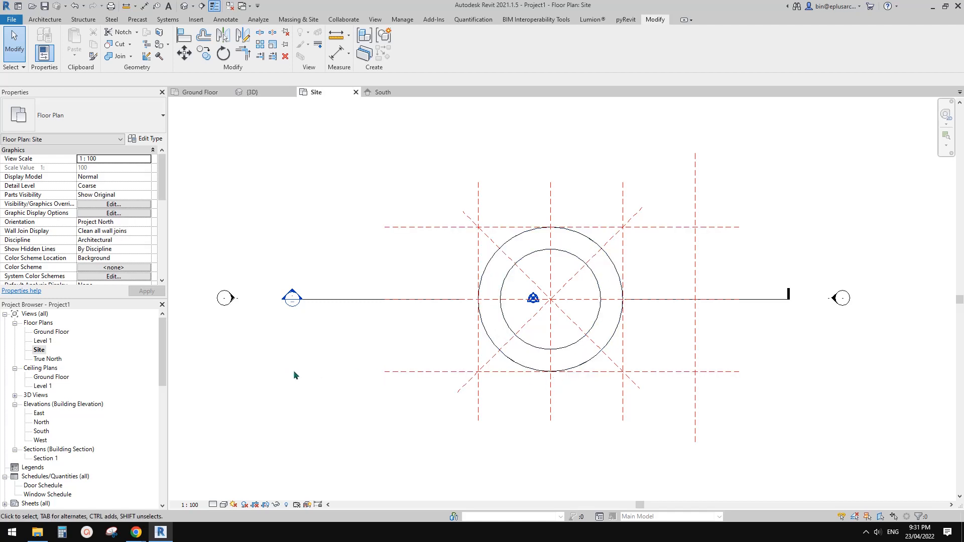
middle_click_drag(636, 387, 613, 389)
scroll(621, 386, "up", 1)
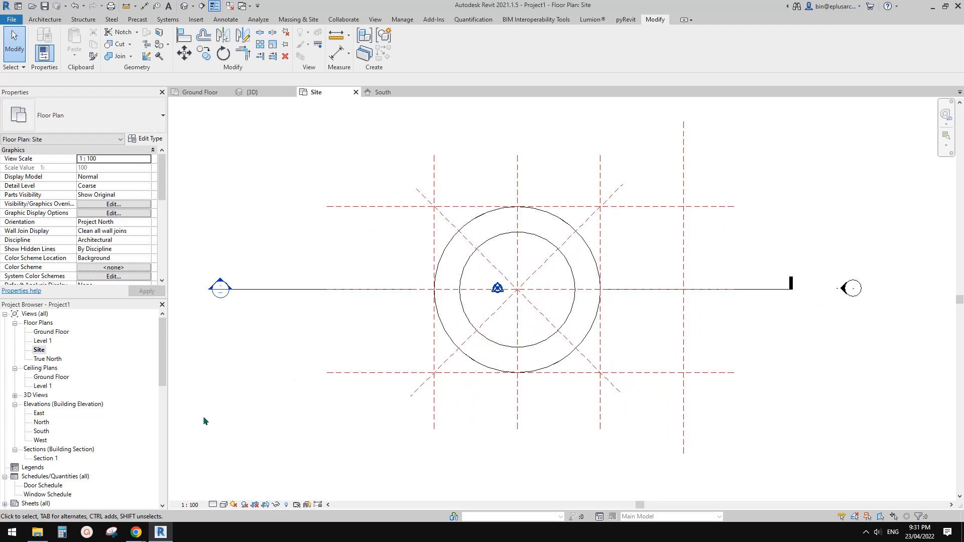
middle_click_drag(203, 418, 194, 420)
Start an in-place model component in the Mass category, accepting the default name
left_click(45, 19)
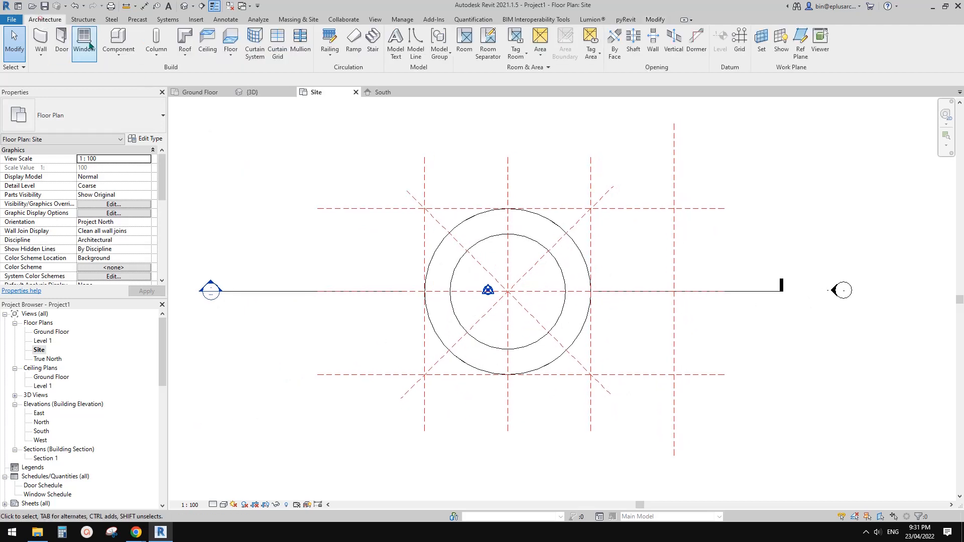
left_click(118, 51)
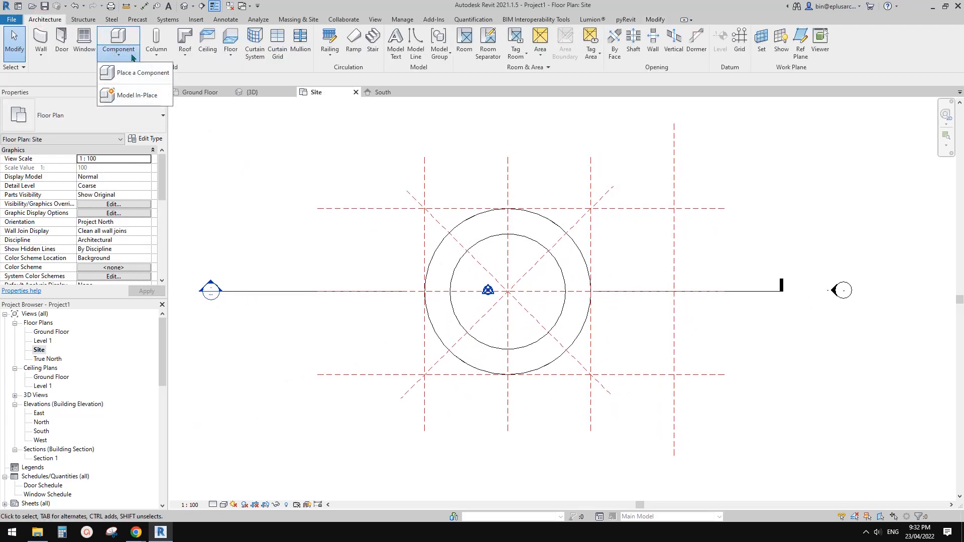
left_click(138, 95)
left_click(277, 244)
scroll(281, 251, "down", 3)
left_click(251, 293)
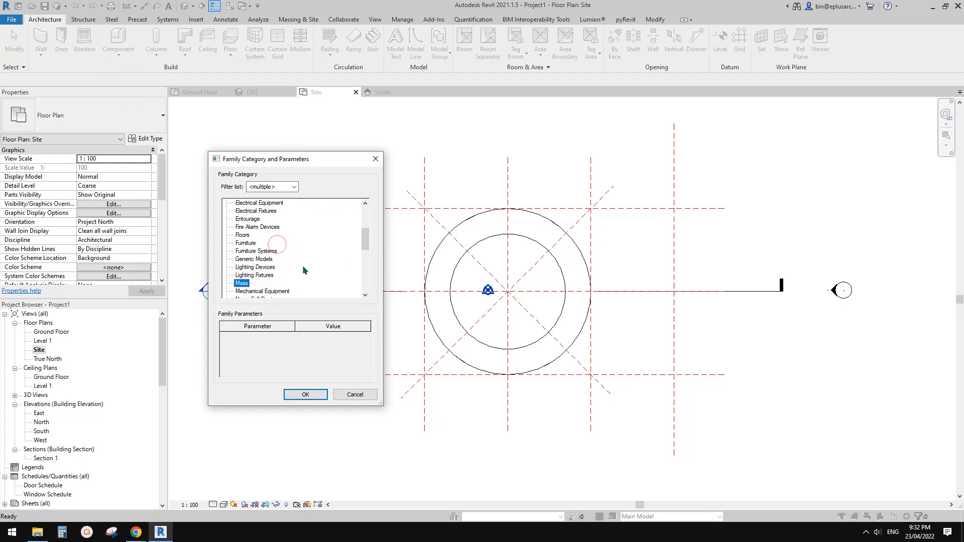
left_click(305, 394)
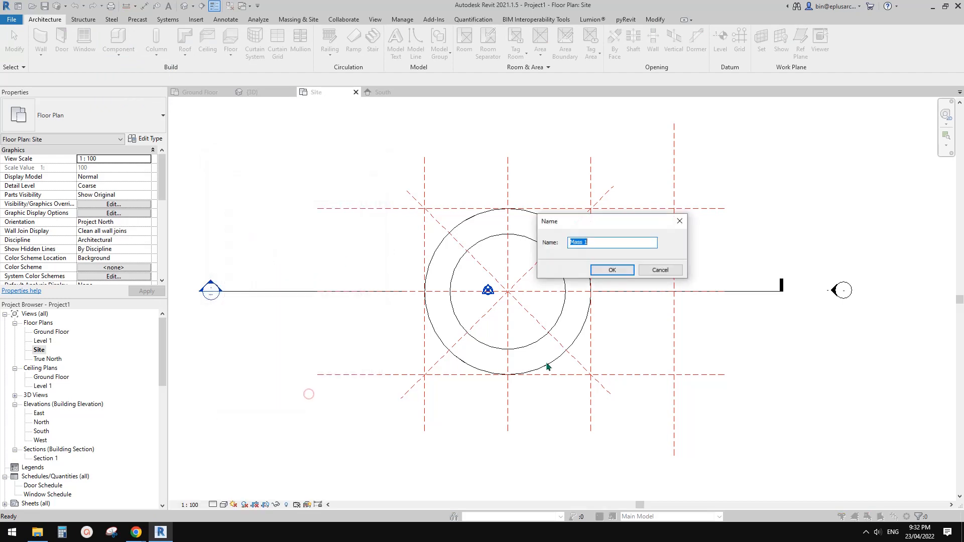
left_click(612, 270)
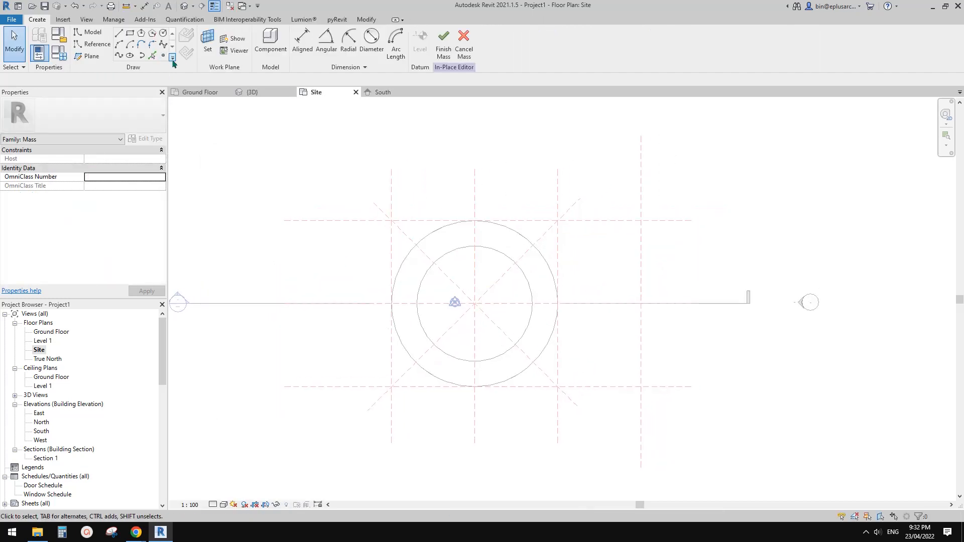
Place a reference point where the far east reference plane crosses the plane along the ring's south edge
left_click(164, 56)
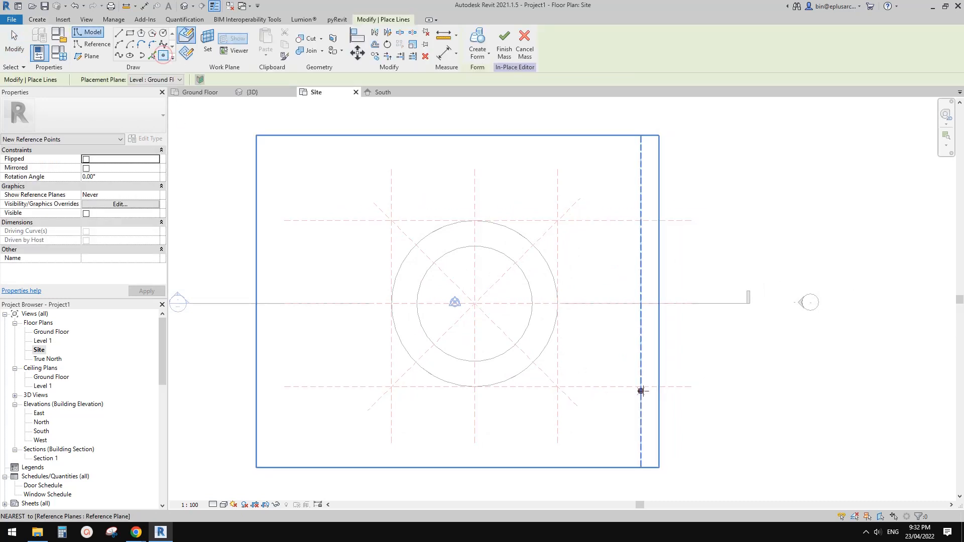
left_click(642, 387)
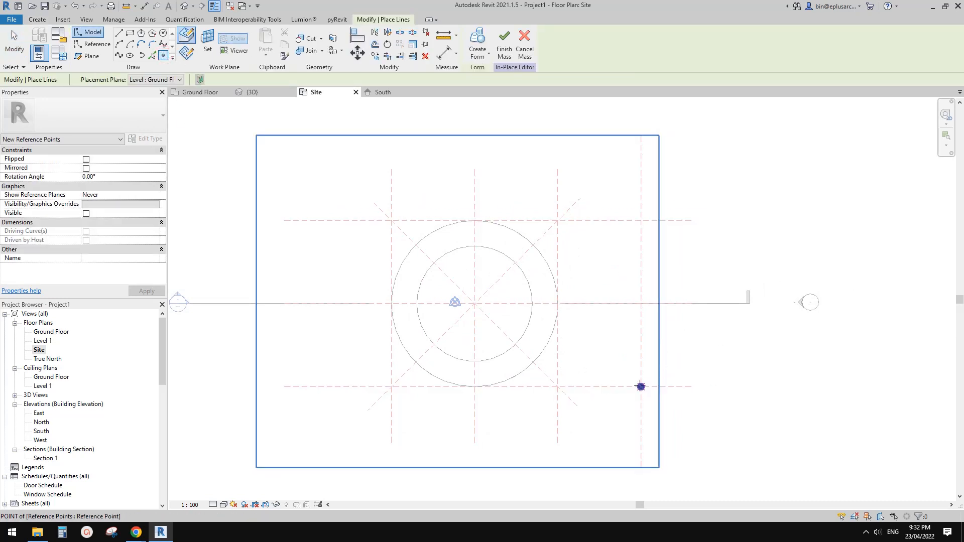
scroll(609, 400, "left", 5)
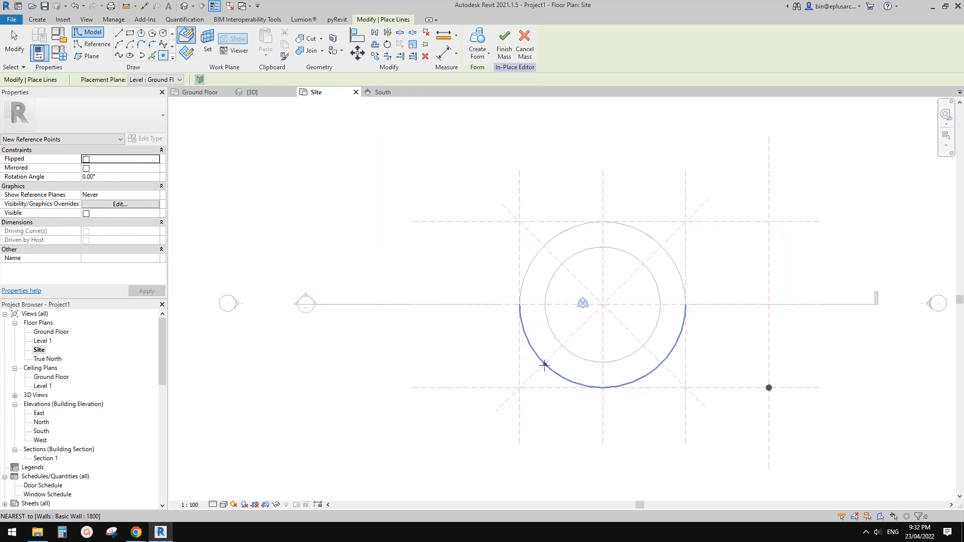
Place reference points on the ring's outer edge at its south, southwest and west crossings with the reference planes
scroll(545, 362, "up", 2)
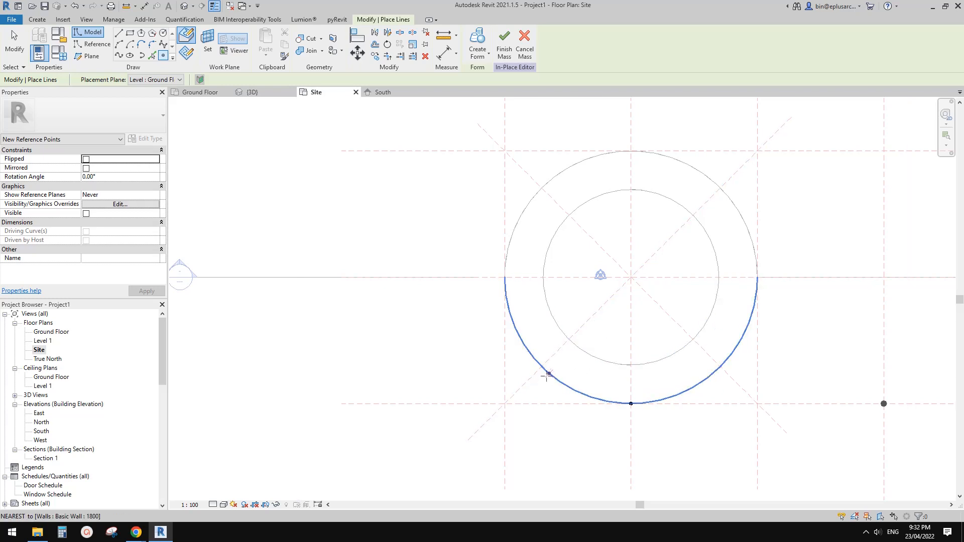
left_click(547, 374)
middle_click_drag(528, 253, 522, 271)
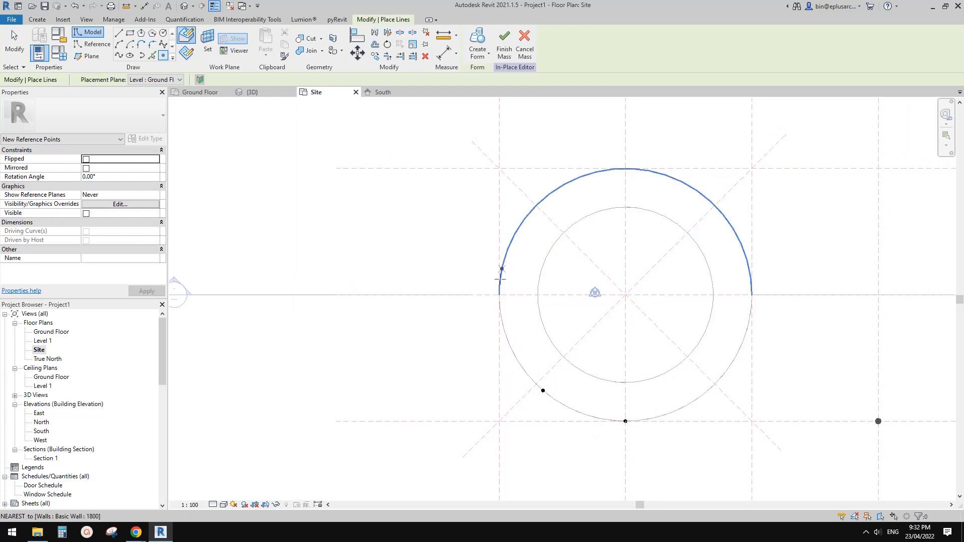
left_click(499, 294)
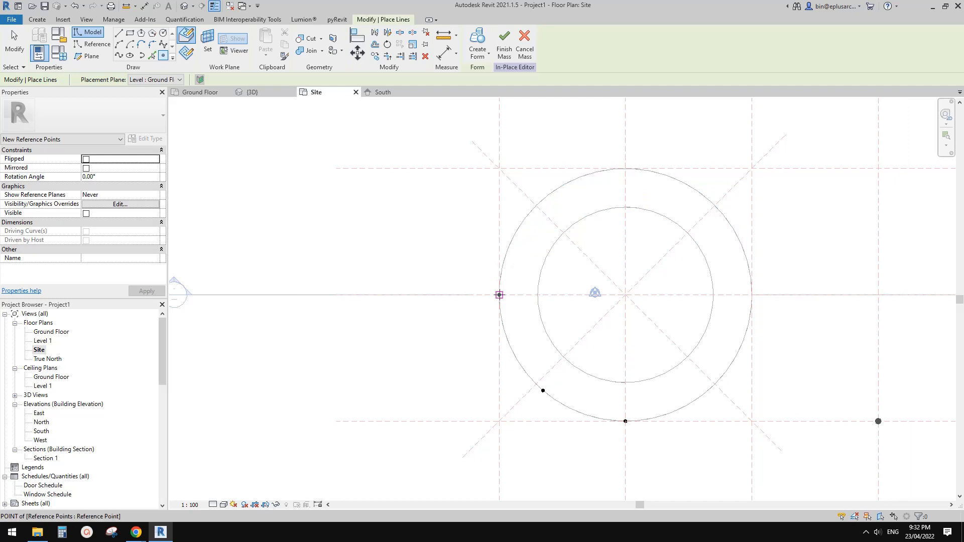
Place reference points on the ring's outer edge near the northwest diagonal and at the north crossing
middle_click_drag(548, 204, 547, 219)
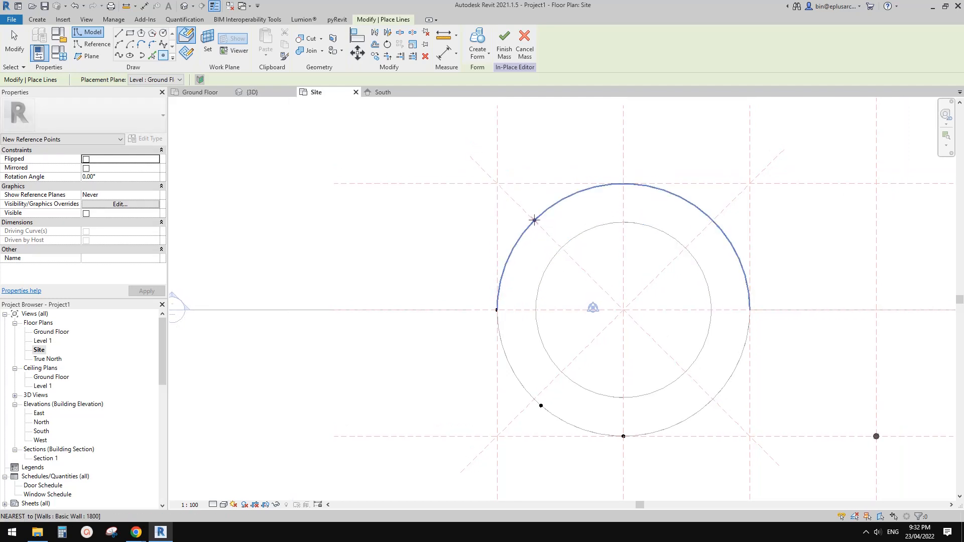
scroll(536, 218, "up", 5)
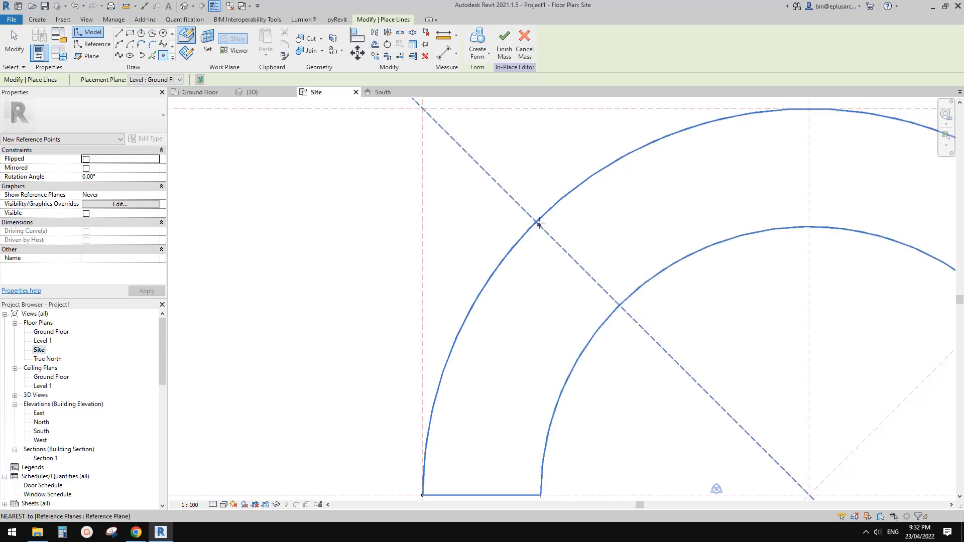
scroll(540, 223, "down", 2)
middle_click_drag(539, 243, 533, 263)
left_click(543, 229)
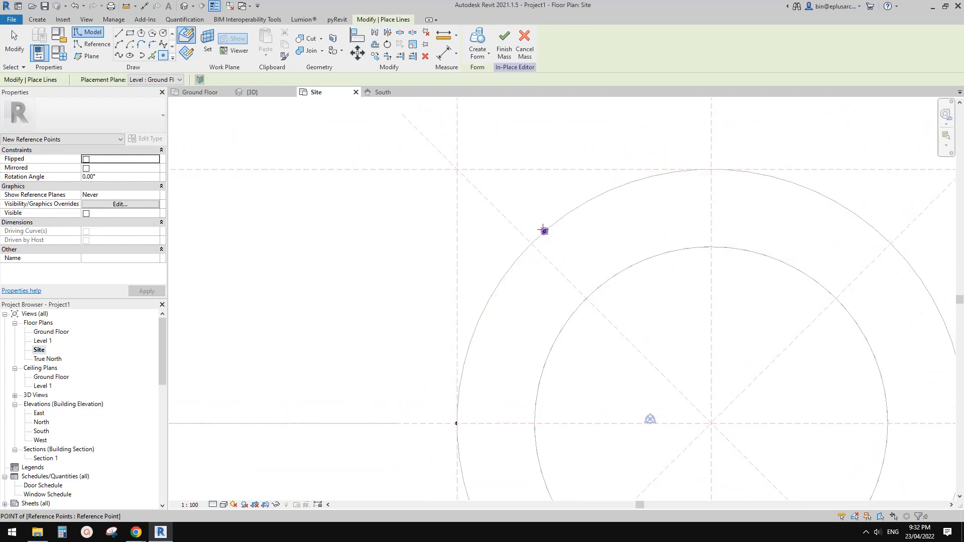
scroll(553, 233, "down", 2)
middle_click_drag(588, 249, 548, 259)
left_click(616, 201)
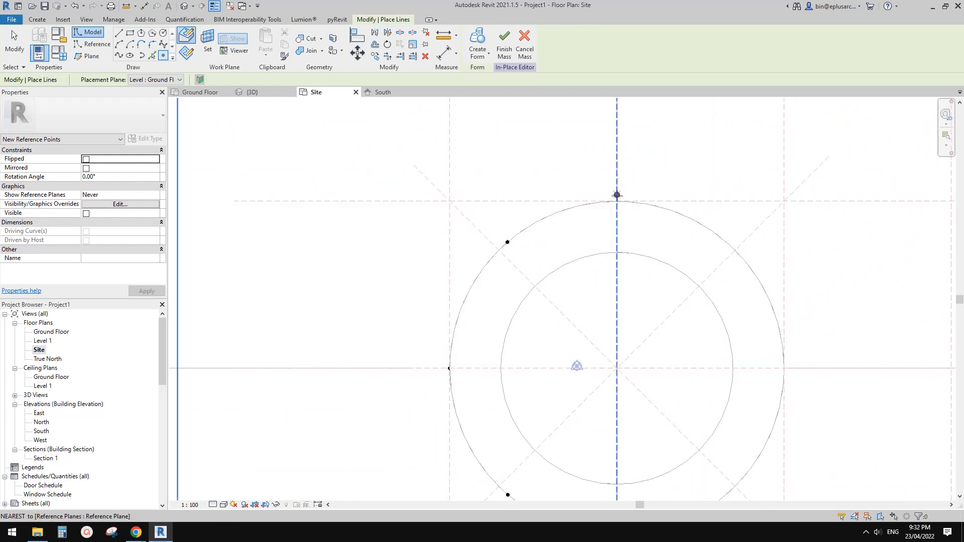
Place reference points on the outer ring at its northeast, east and southeast, plus one just east of the south point
scroll(684, 215, "down", 1)
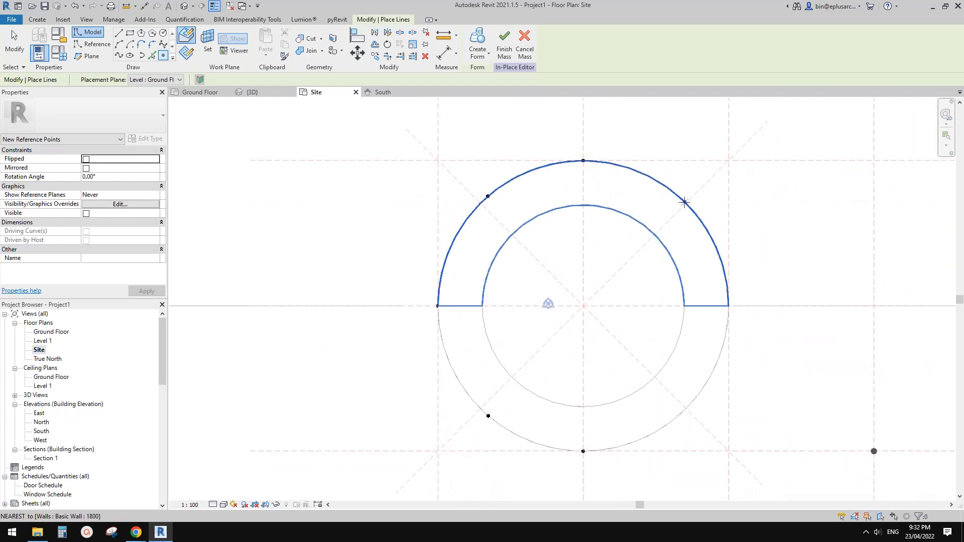
left_click(691, 208)
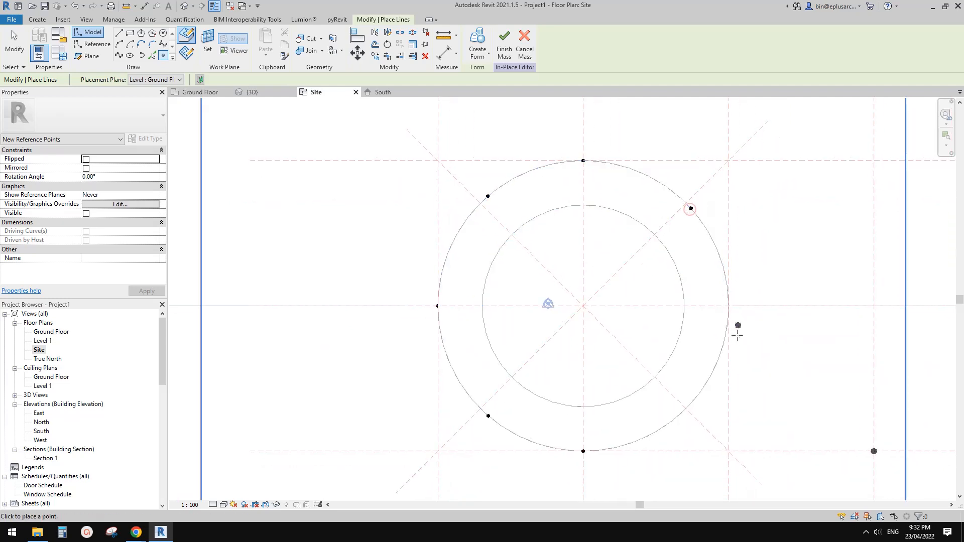
left_click(730, 306)
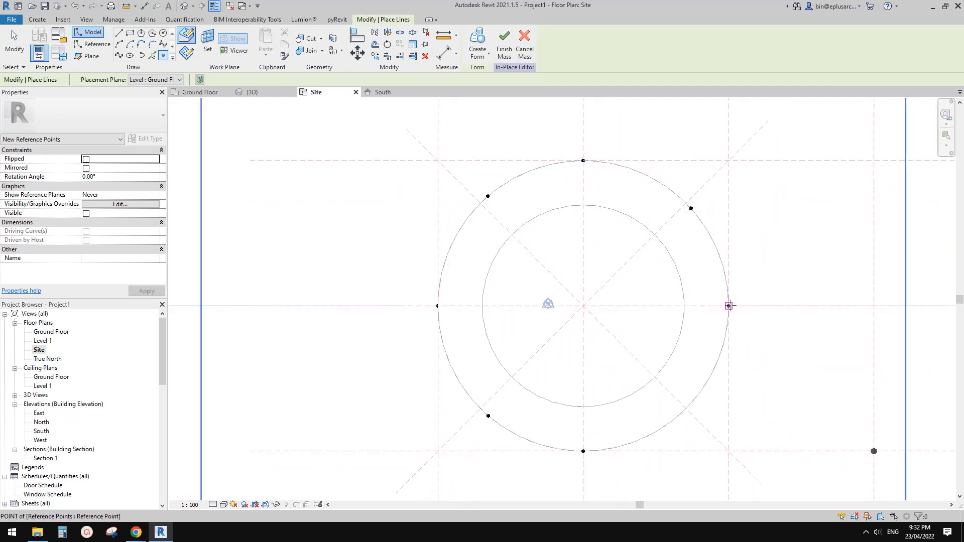
left_click(693, 402)
middle_click_drag(626, 436, 679, 387)
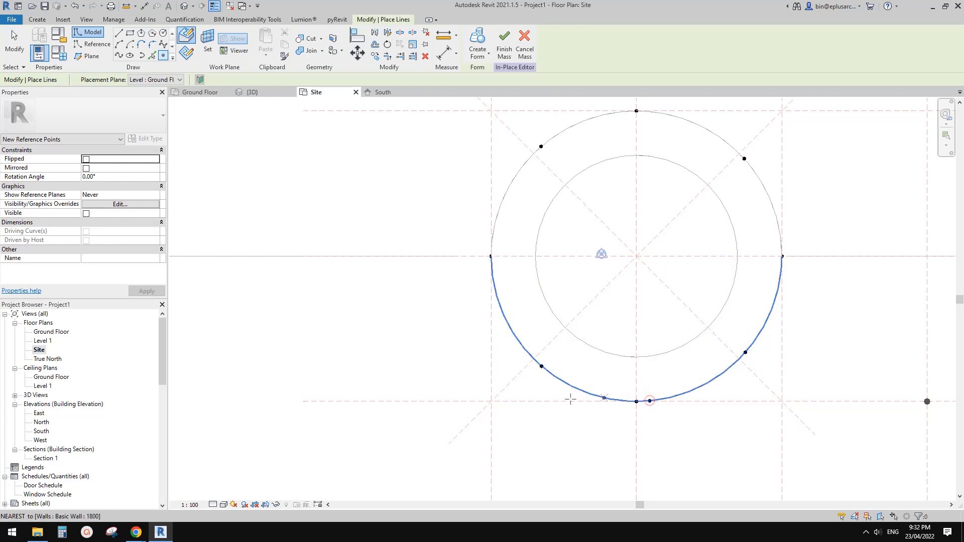
left_click(650, 400)
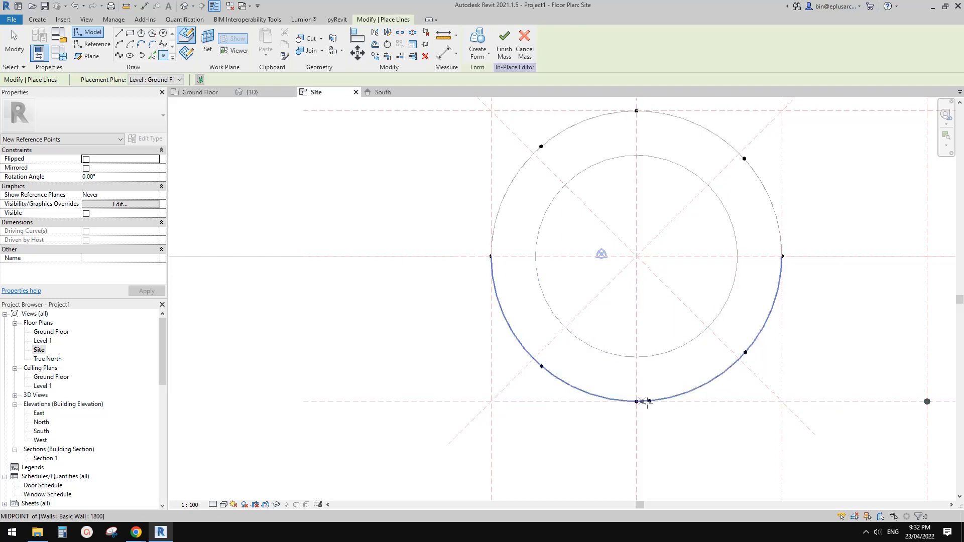
Place a reference point near the west end of the plane along the ring's south edge and finish placing points
middle_click_drag(507, 411, 562, 400)
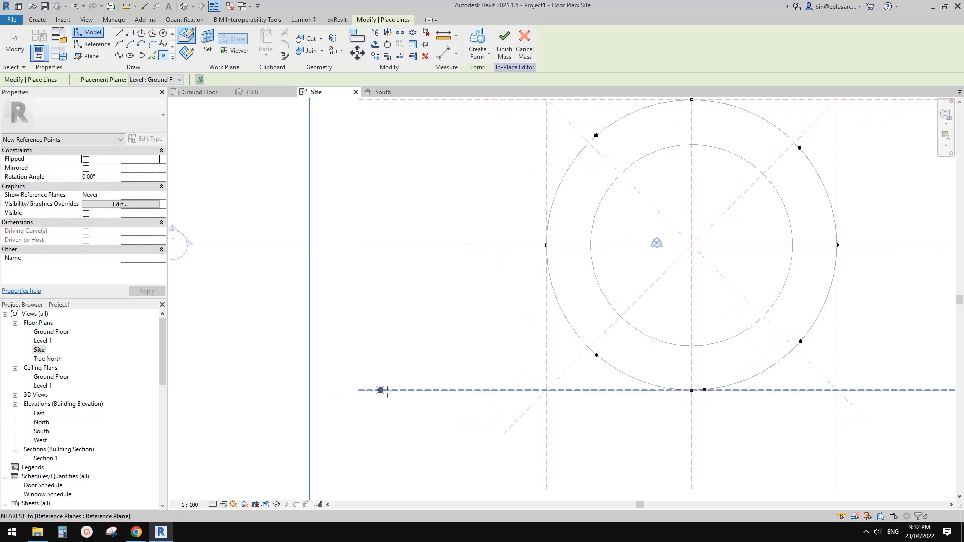
scroll(336, 390, "down", 1)
middle_click_drag(383, 394, 447, 391)
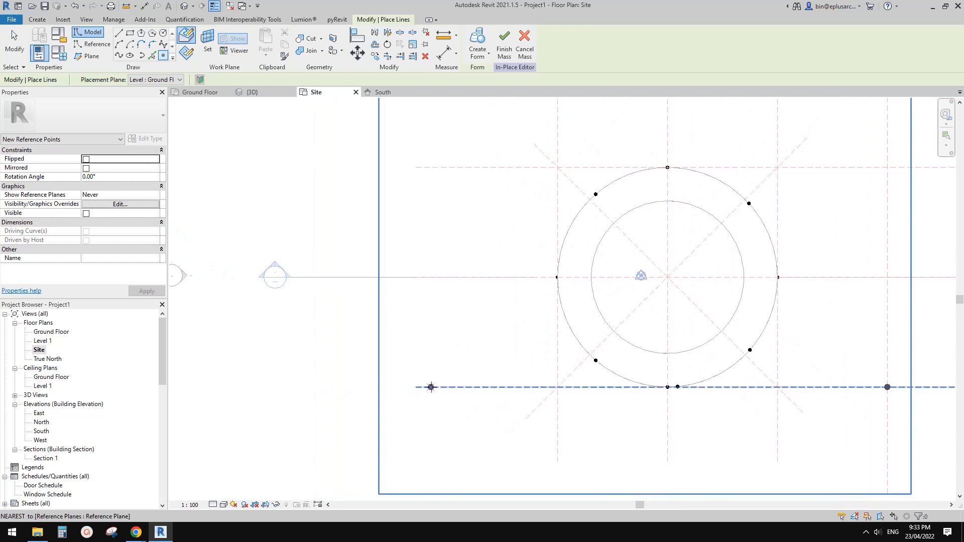
left_click(431, 387)
middle_click_drag(640, 368, 588, 371)
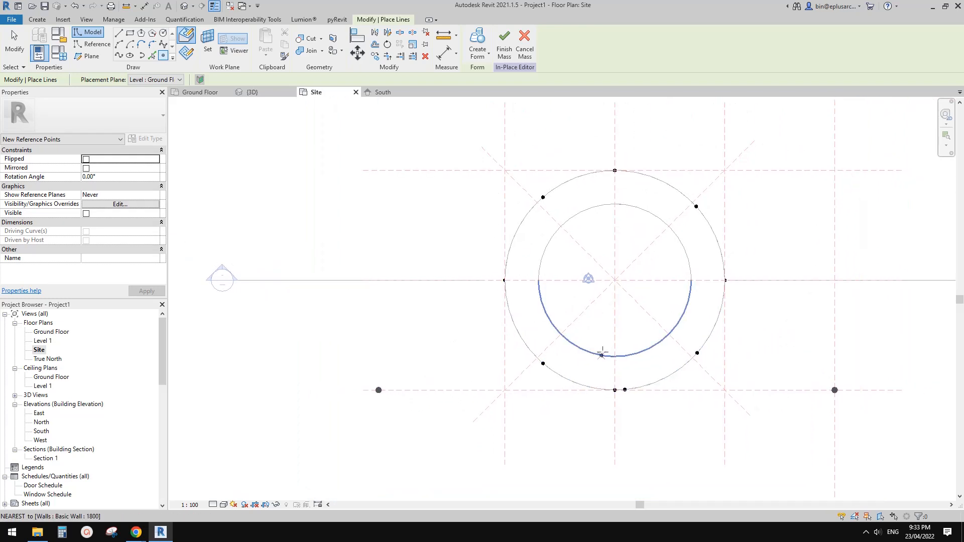
key("Escape")
key("Escape")
Try to host the northeast ring point by intersection with the diagonal reference plane, and undo it
scroll(698, 201, "up", 4)
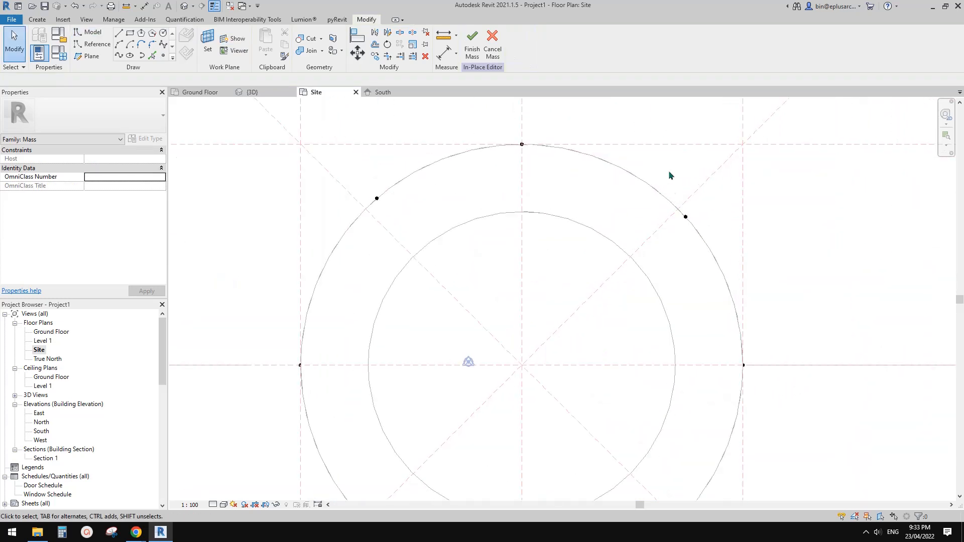
left_click_drag(671, 176, 709, 237)
middle_click_drag(699, 229, 697, 264)
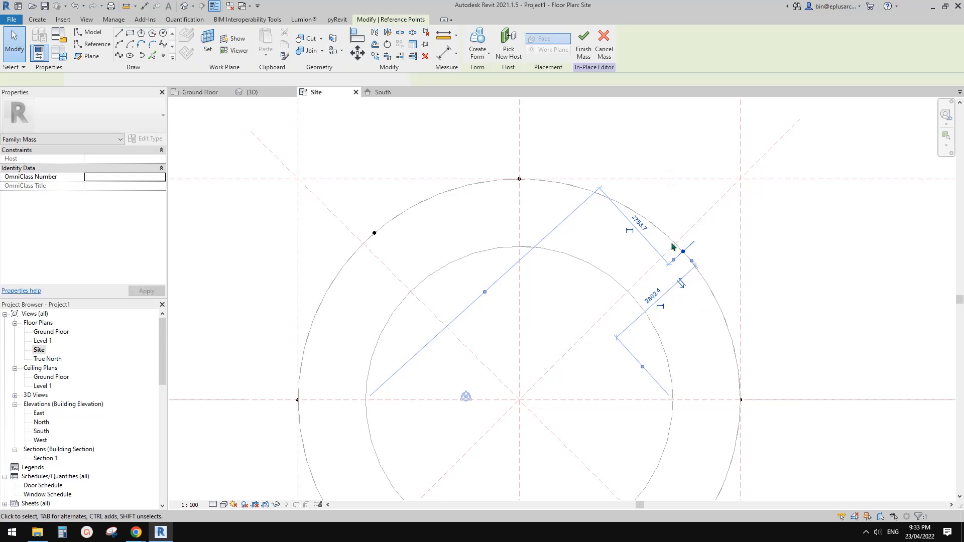
middle_click_drag(703, 270, 699, 274)
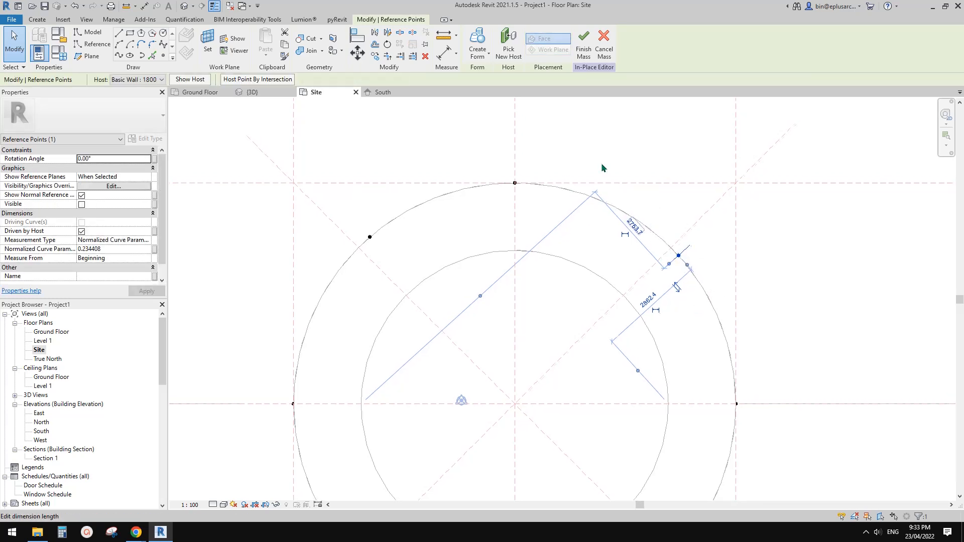
left_click(256, 79)
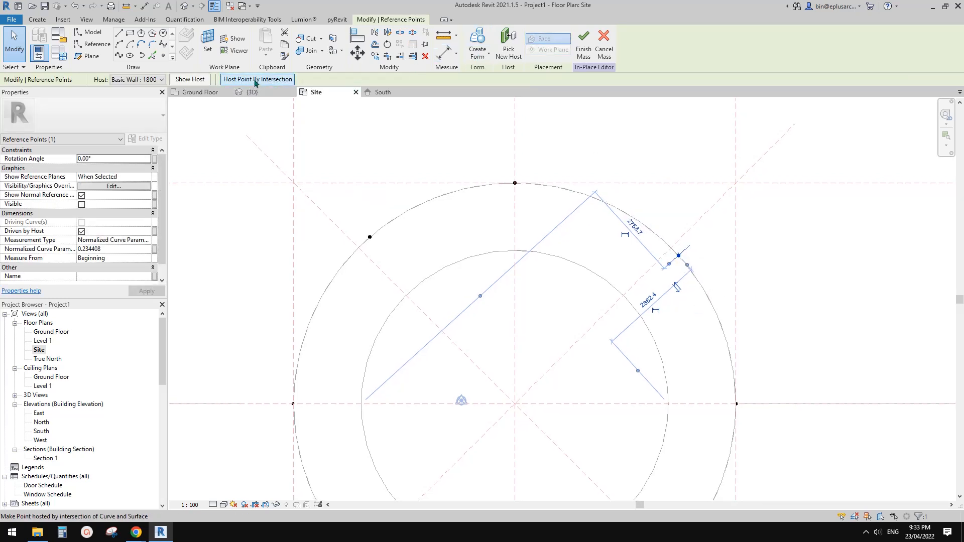
left_click(690, 229)
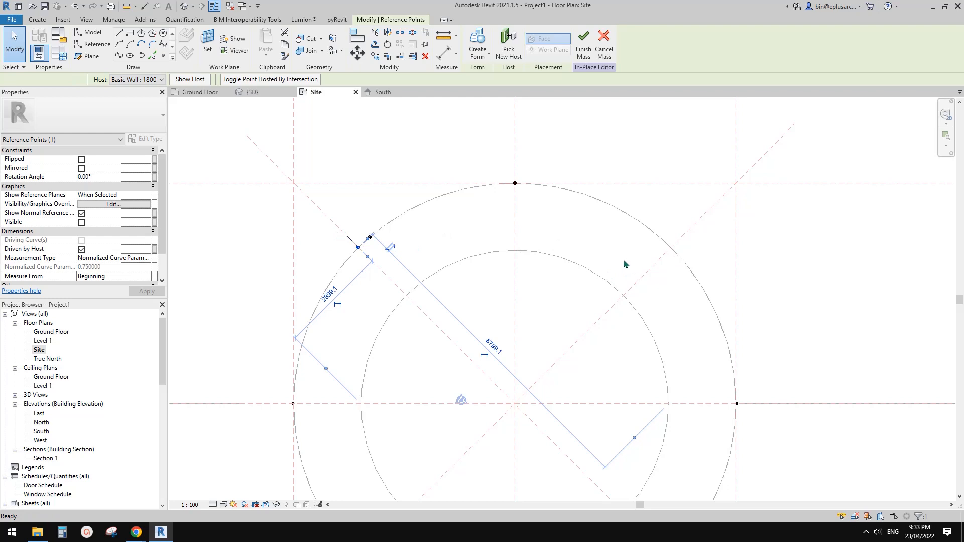
key("ctrl+z")
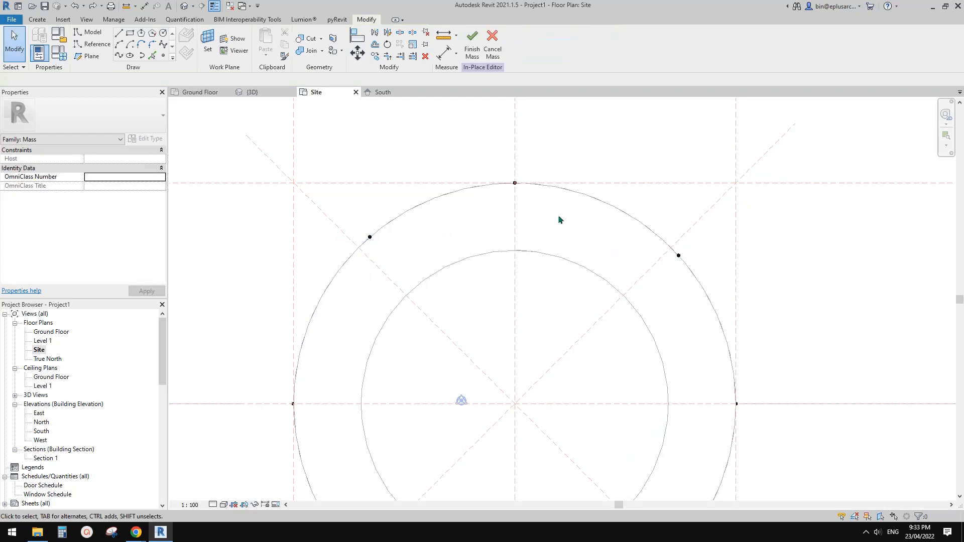
Retry hosting the northeast ring point by intersection from the overall ring view, and revert it
scroll(606, 300, "down", 1)
middle_click_drag(605, 300, 577, 199)
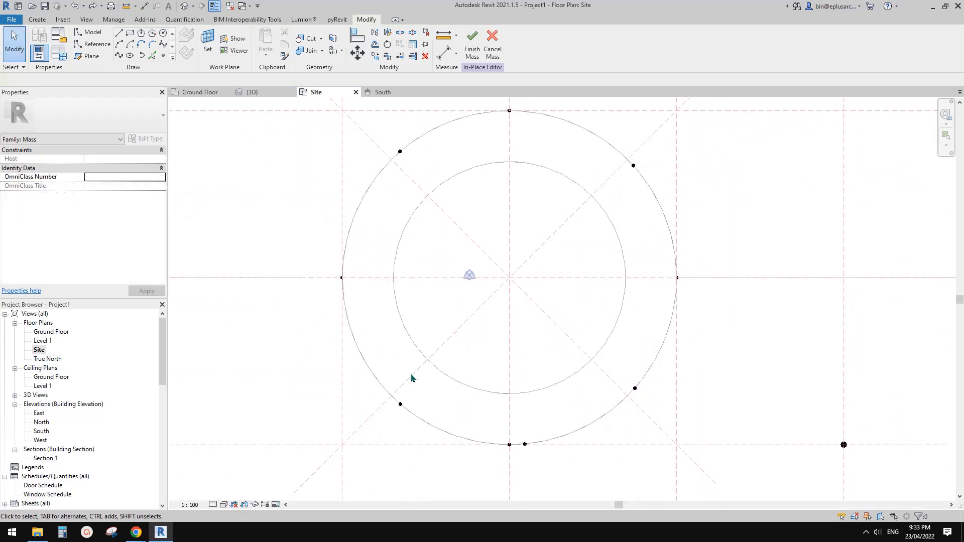
scroll(637, 167, "up", 1)
left_click(641, 168)
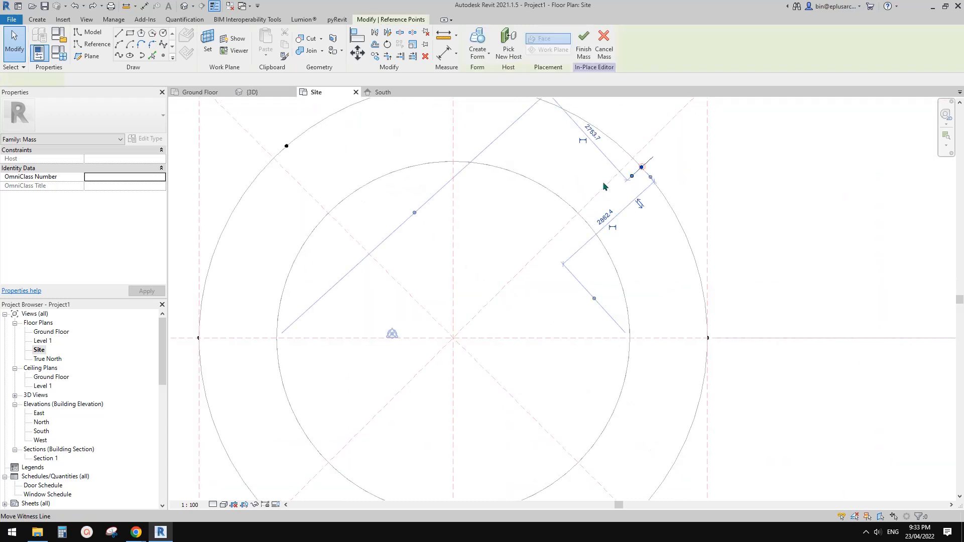
scroll(547, 206, "down", 1)
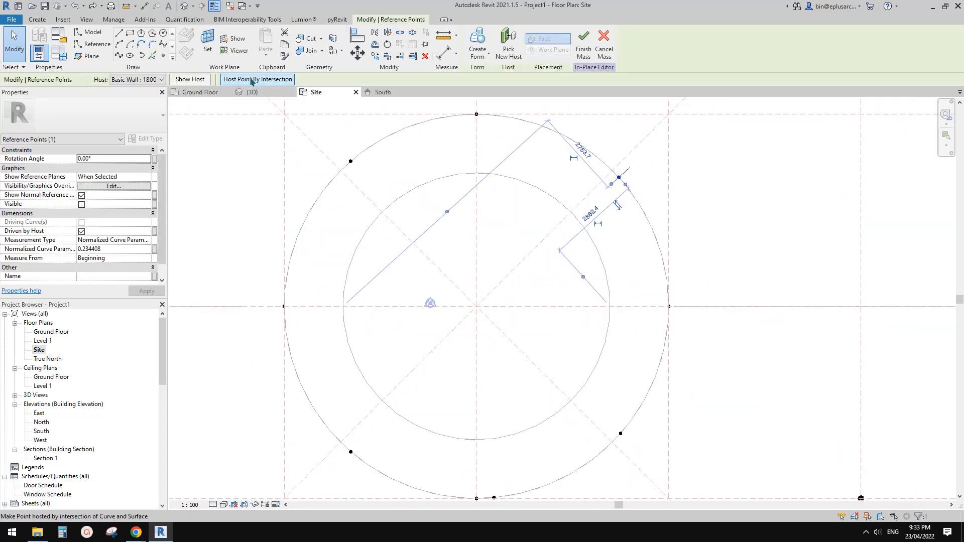
left_click(252, 81)
left_click(640, 136)
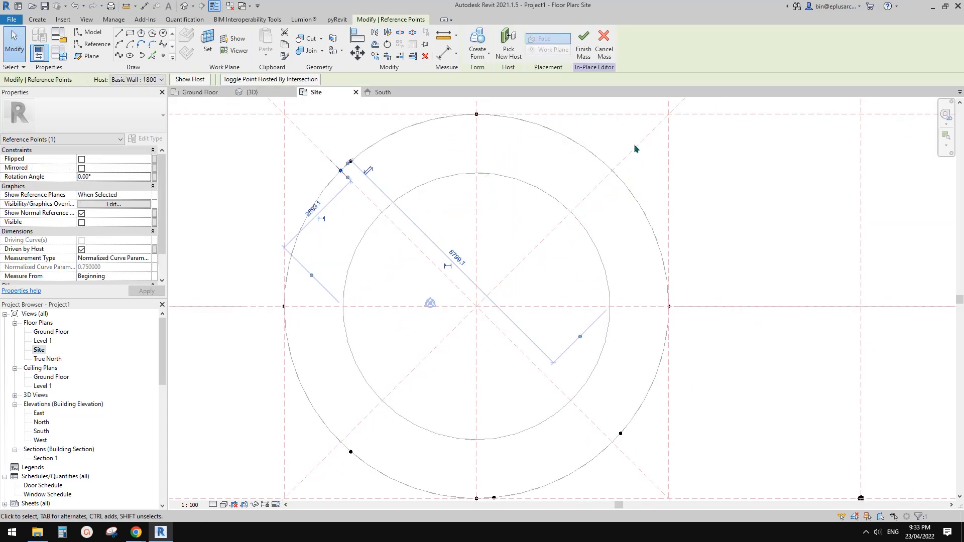
key("Escape")
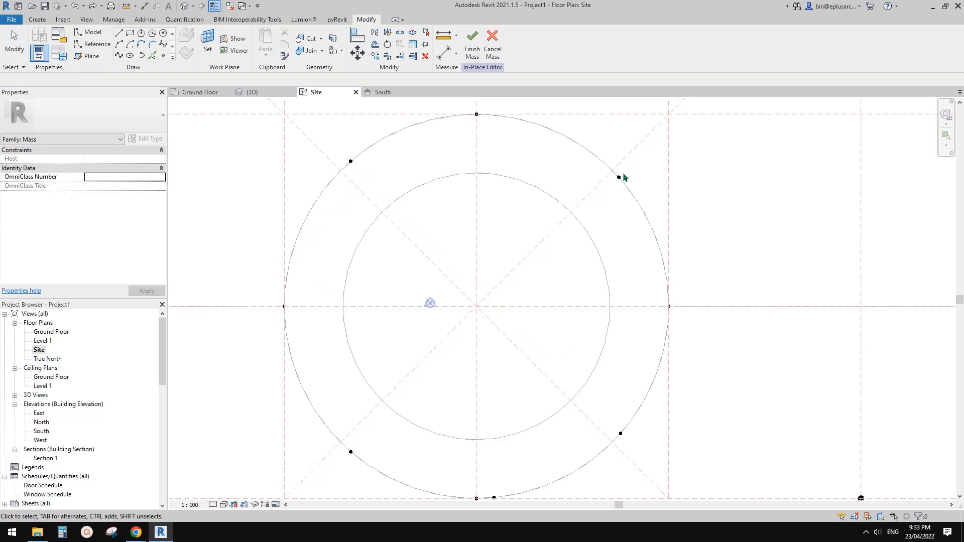
Move the northeast and northwest reference points along the outer ring onto the crossings with the diagonal planes
scroll(624, 181, "up", 4)
left_click(599, 165)
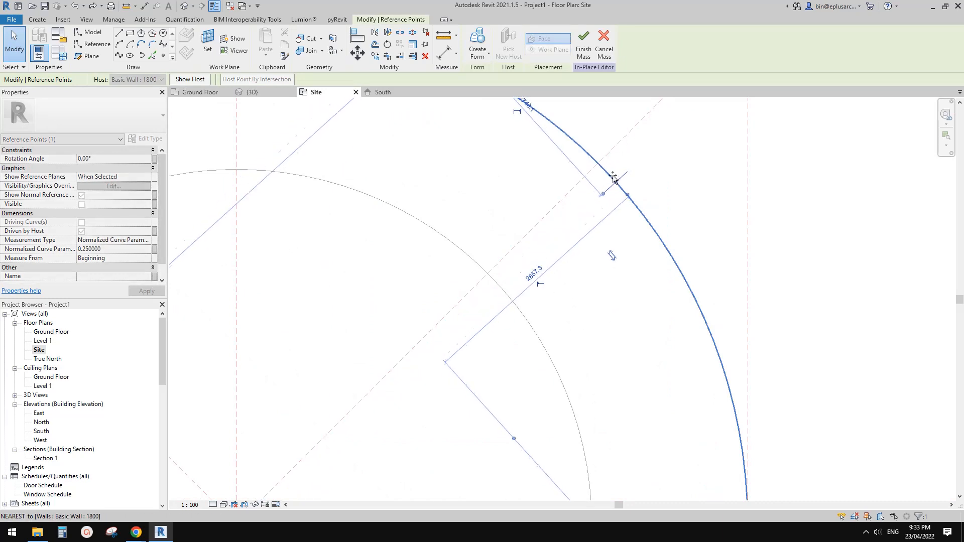
left_click(729, 193)
scroll(637, 196, "down", 4)
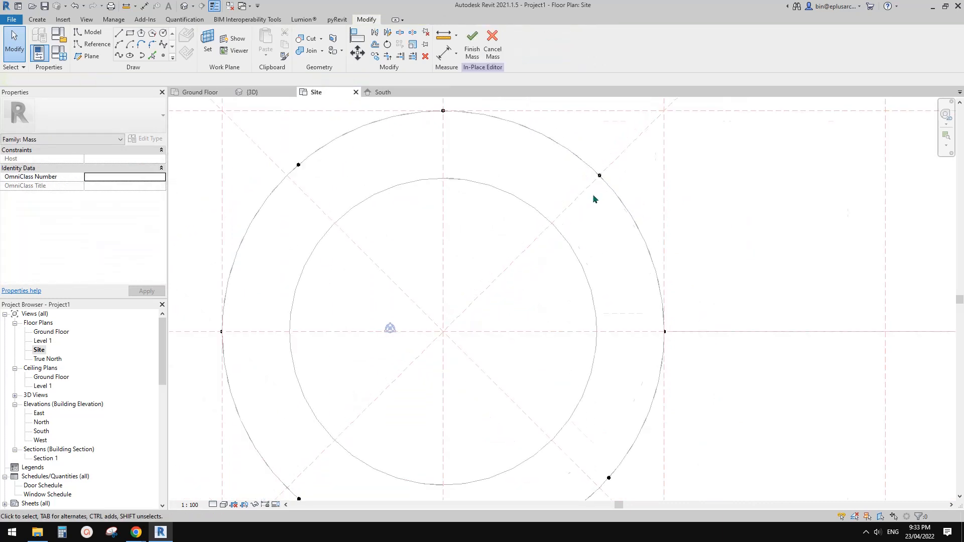
scroll(602, 197, "up", 2)
left_click_drag(591, 209, 569, 215)
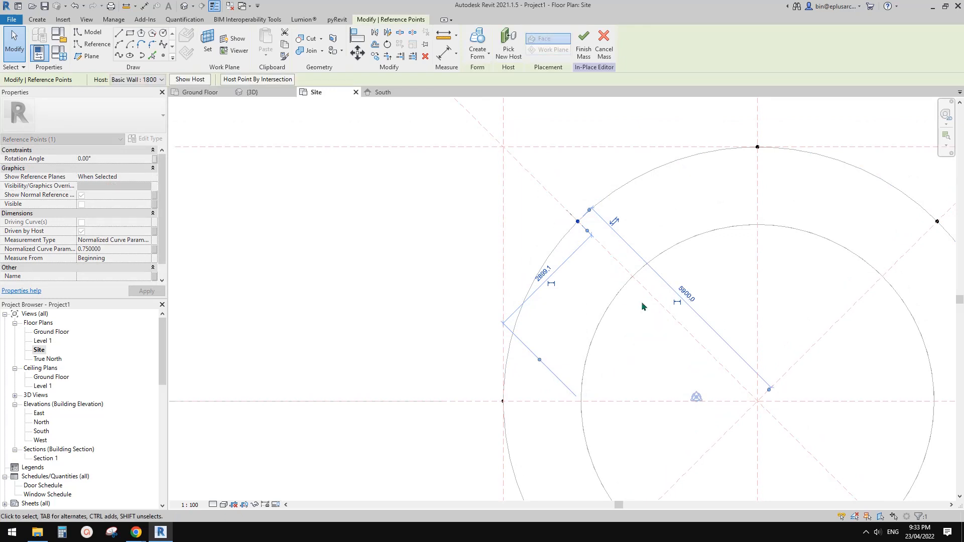
middle_click_drag(642, 303, 647, 164)
middle_click_drag(651, 370, 593, 303)
key("Escape")
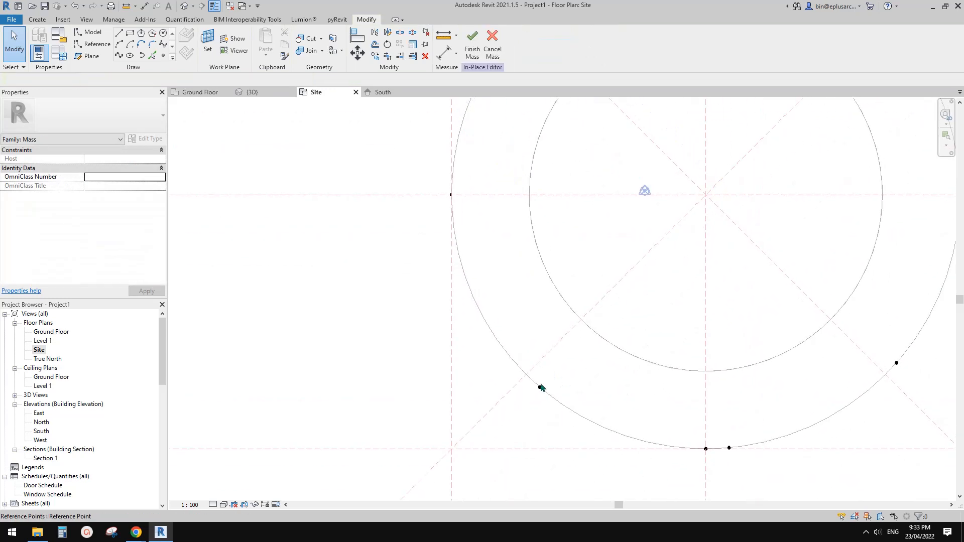
Move the southwest and southeast reference points along the outer ring onto the crossings with the diagonal planes
left_click_drag(541, 386, 526, 373)
scroll(721, 356, "down", 3)
middle_click_drag(722, 356, 621, 354)
key("Escape")
scroll(738, 359, "up", 3)
left_click_drag(732, 359, 722, 371)
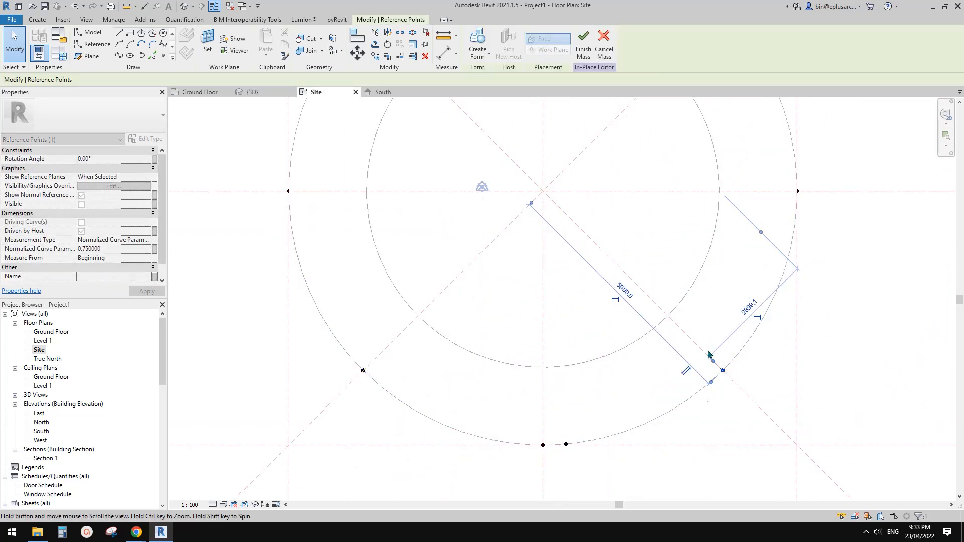
middle_click_drag(709, 354, 731, 256)
key("Escape")
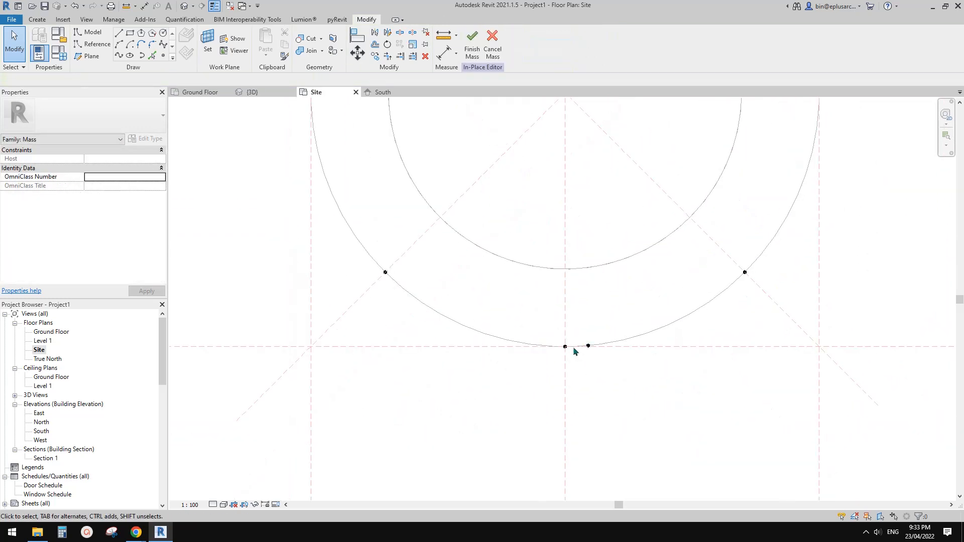
Open the South elevation and examine how the ring points line up with the sloped reference plane and the levels
scroll(597, 360, "down", 3)
middle_click_drag(671, 372, 665, 382)
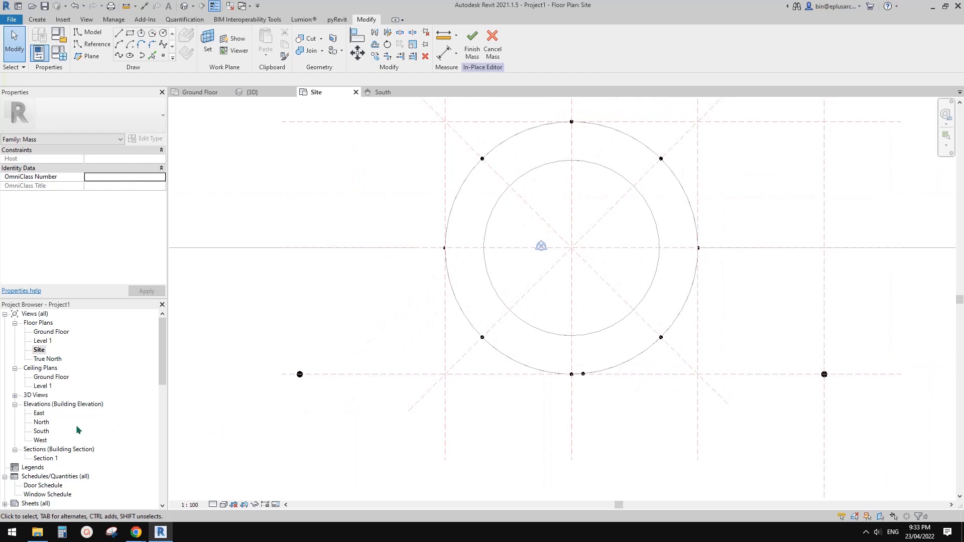
double_click(41, 431)
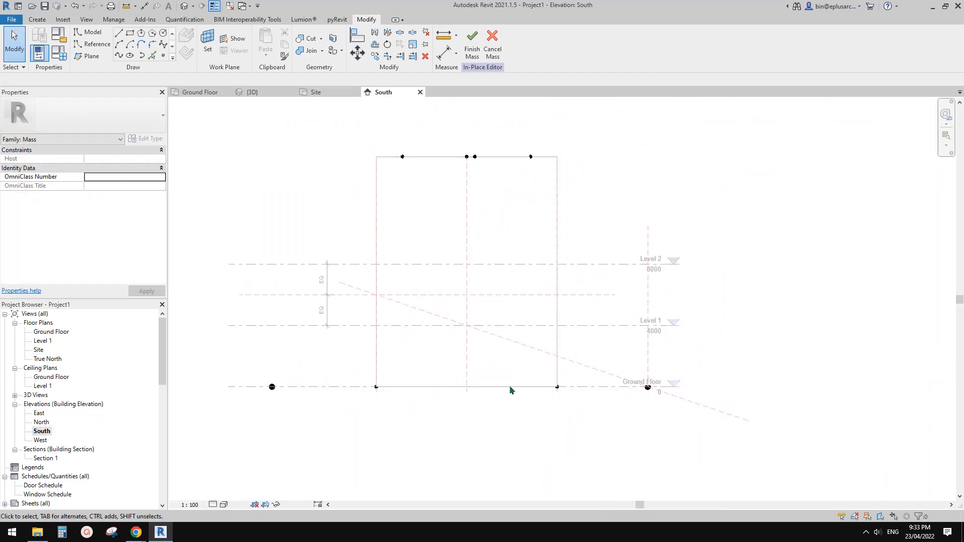
middle_click_drag(509, 386, 605, 395)
middle_click_drag(689, 342, 676, 338)
scroll(668, 336, "up", 1)
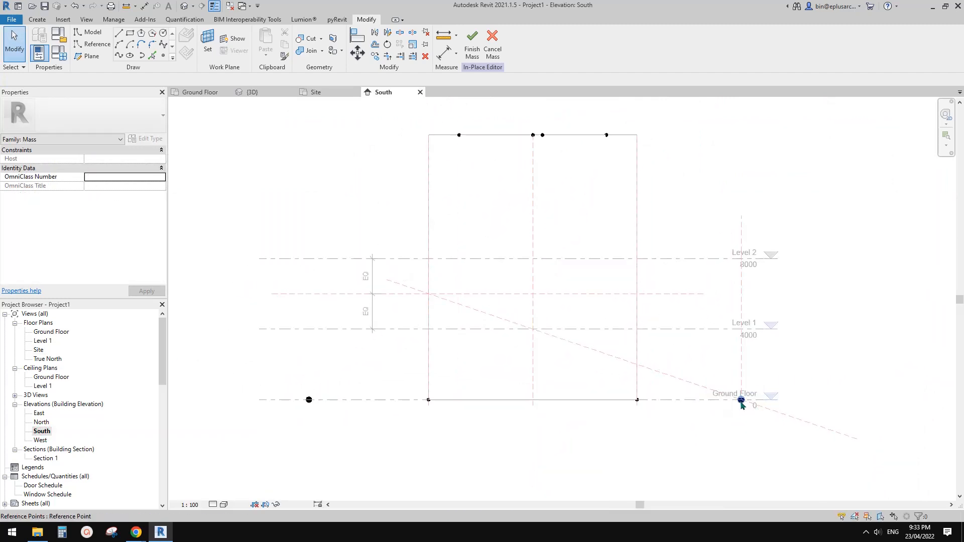
left_click(637, 400)
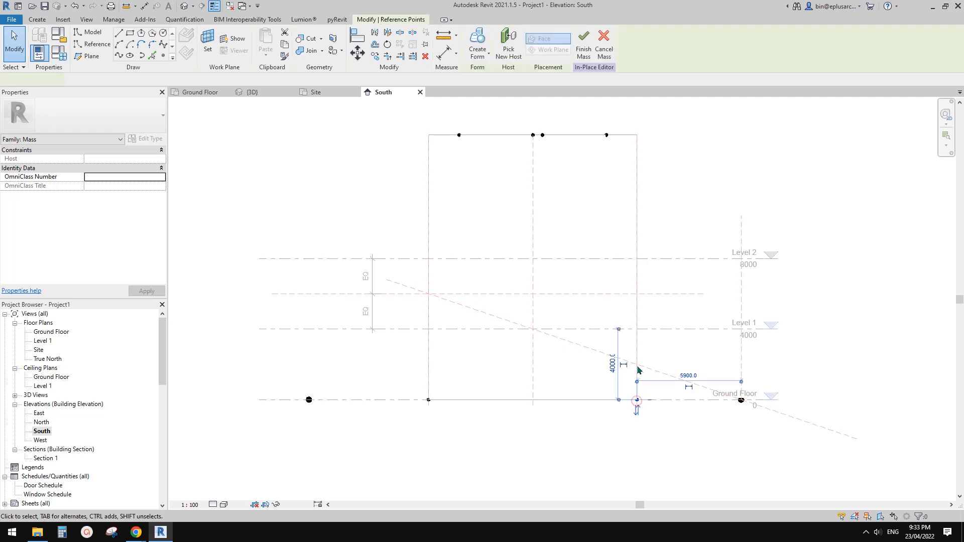
left_click(599, 416)
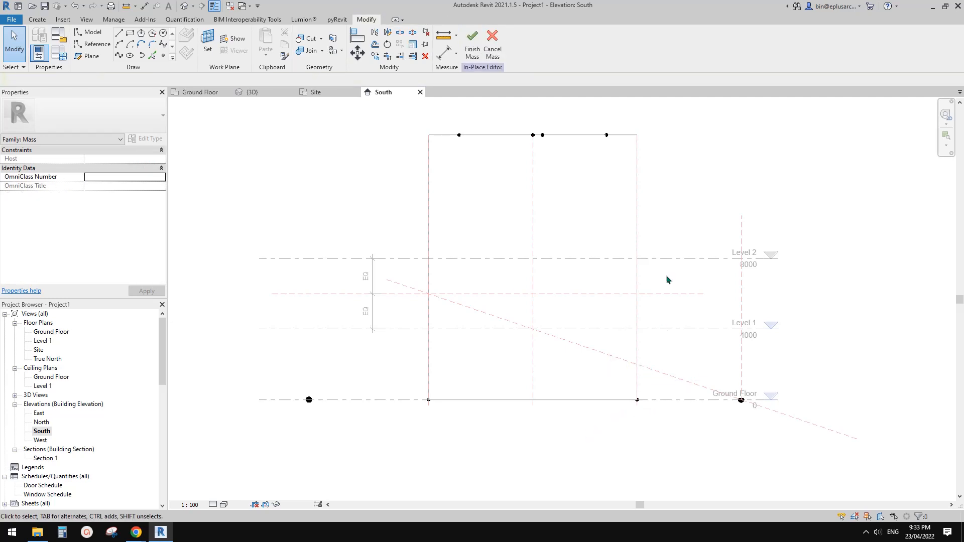
middle_click_drag(580, 385, 637, 385)
scroll(646, 406, "down", 1)
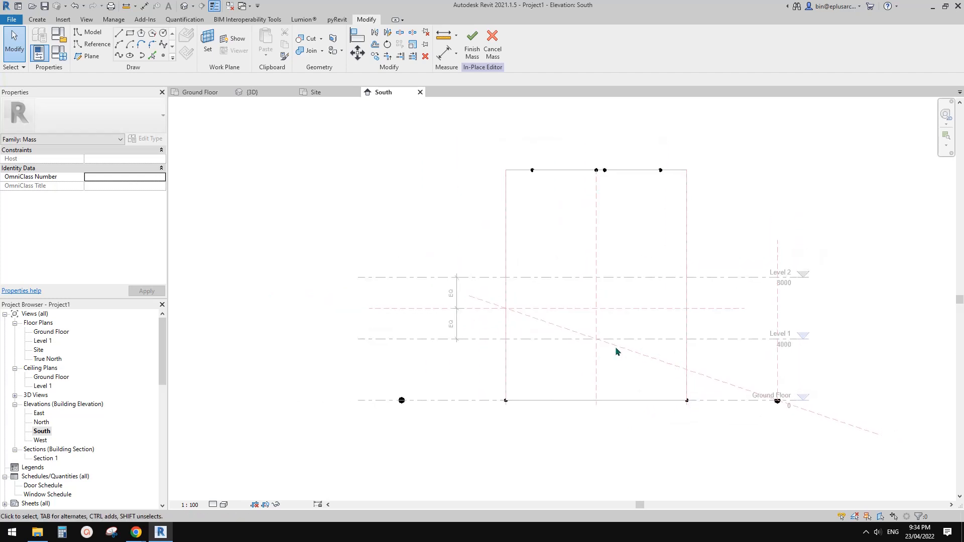
Try to move the wall-hosted south point at the top of the centreline down to the Level 1 crossing
left_click(595, 174)
middle_click_drag(606, 333, 606, 337)
key("m")
key("v")
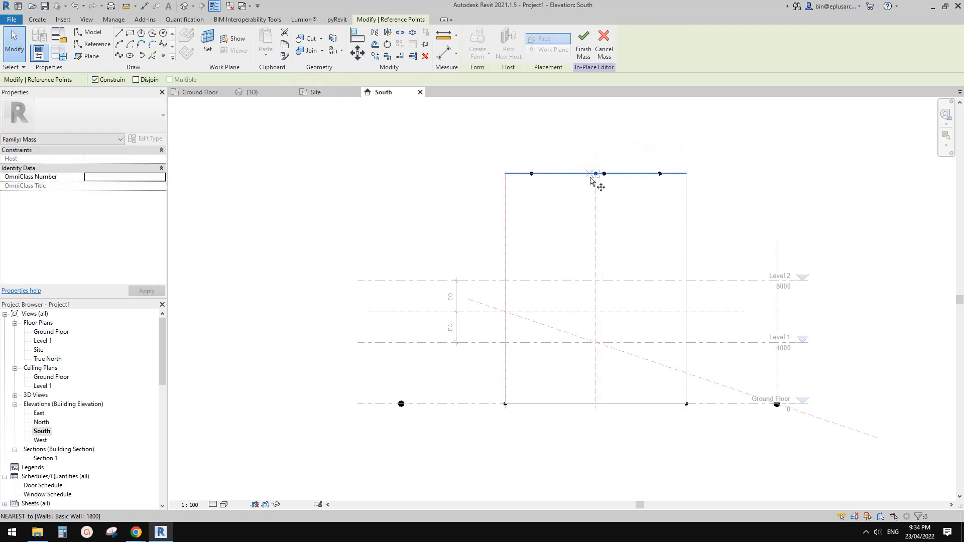
left_click(596, 173)
left_click(596, 342)
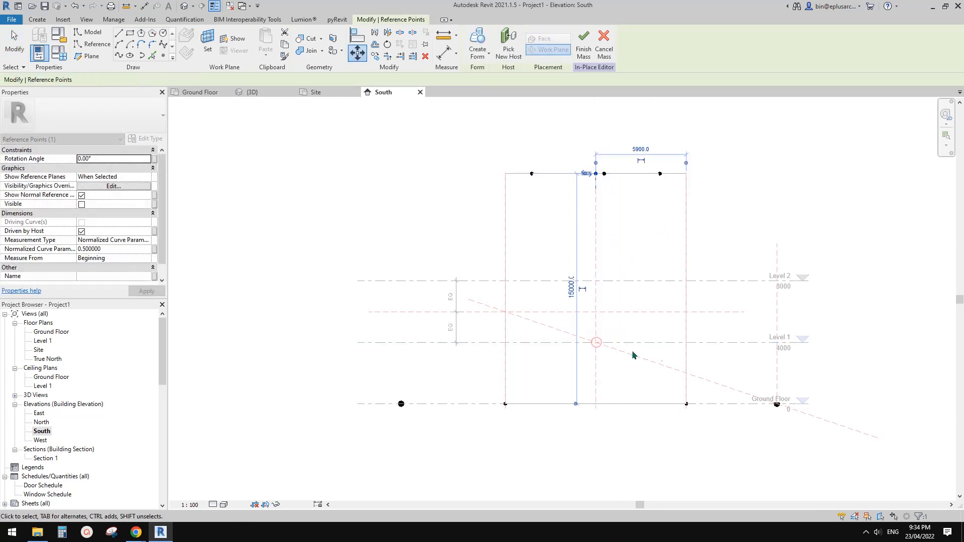
left_click(625, 250)
Release the south point at the top of the centreline from its wall by setting its host to not associated
left_click(595, 173)
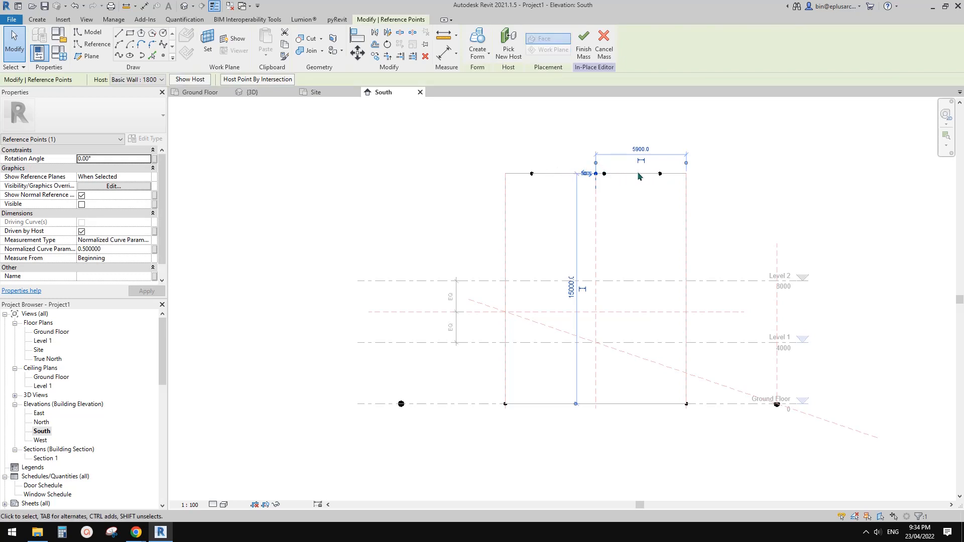
middle_click_drag(640, 199, 612, 191)
left_click(156, 79)
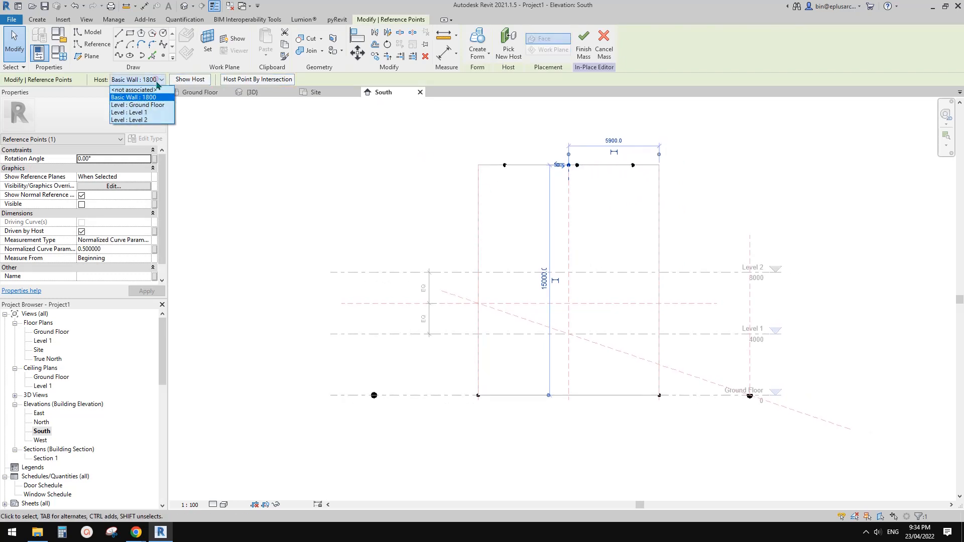
left_click(132, 91)
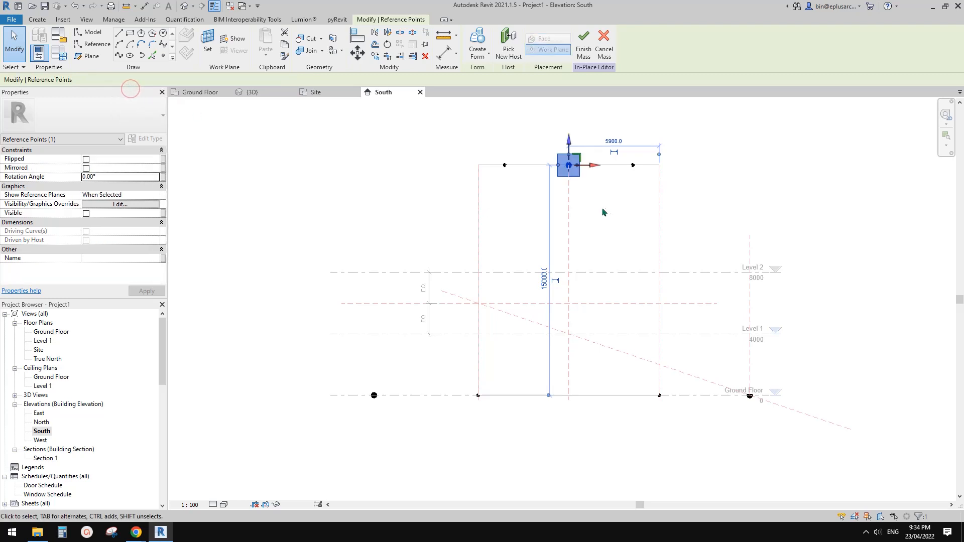
Move the released south point vertically down the centreline to where Level 1 meets the sloped reference plane
middle_click_drag(604, 210, 599, 210)
left_click_drag(563, 166, 566, 167)
key("m")
key("v")
left_click(563, 166)
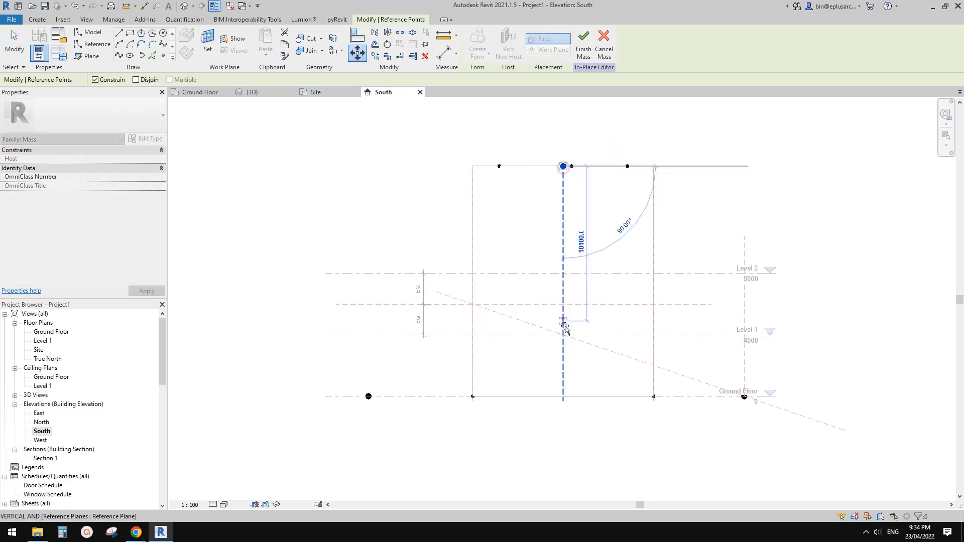
left_click(563, 336)
middle_click_drag(505, 315, 600, 304)
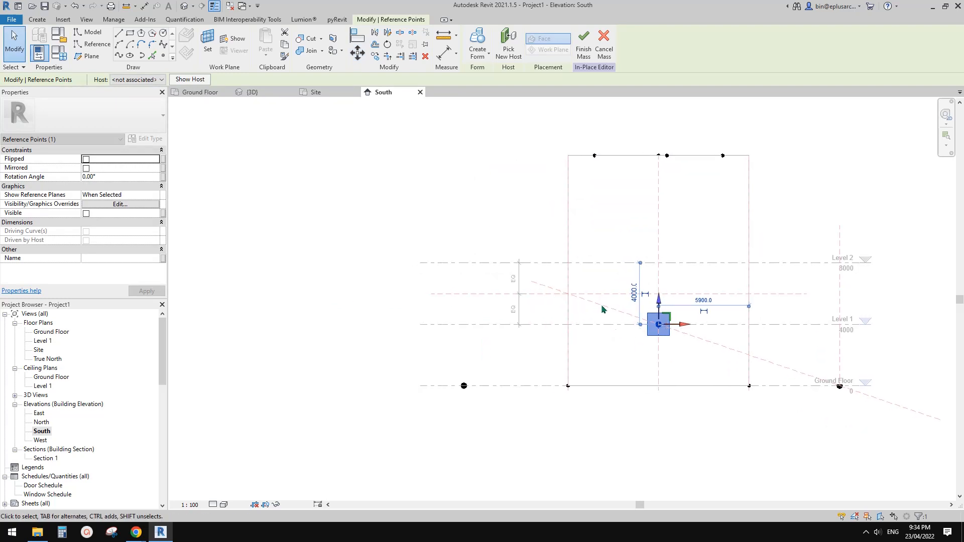
left_click(594, 215)
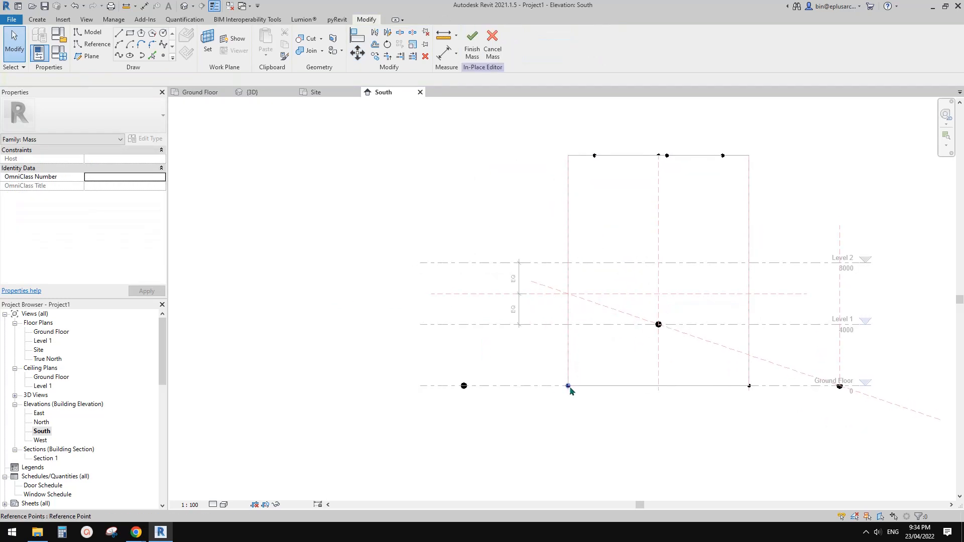
Move the west ring point up to the horizontal reference plane midway between Level 1 and Level 2
left_click(568, 386)
middle_click_drag(610, 365, 599, 368)
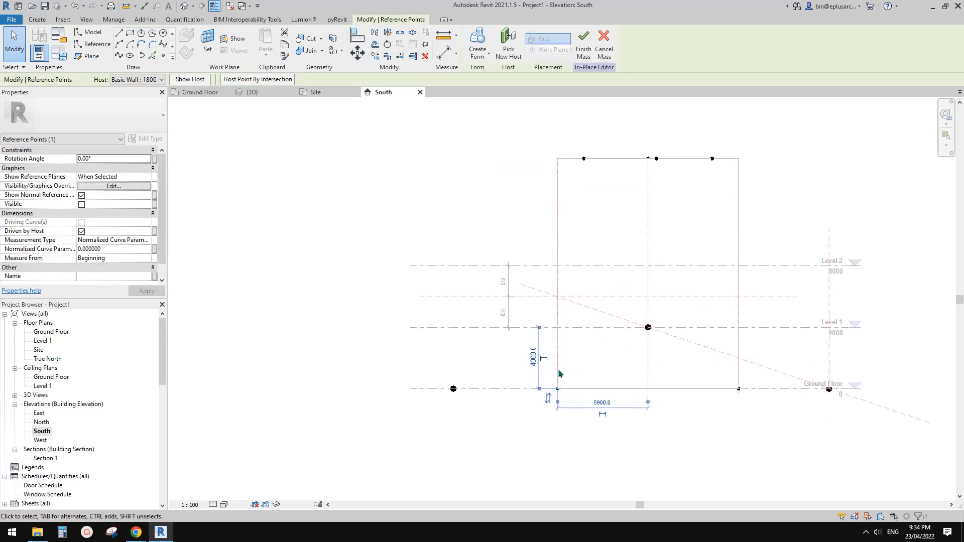
left_click_drag(558, 389, 560, 360)
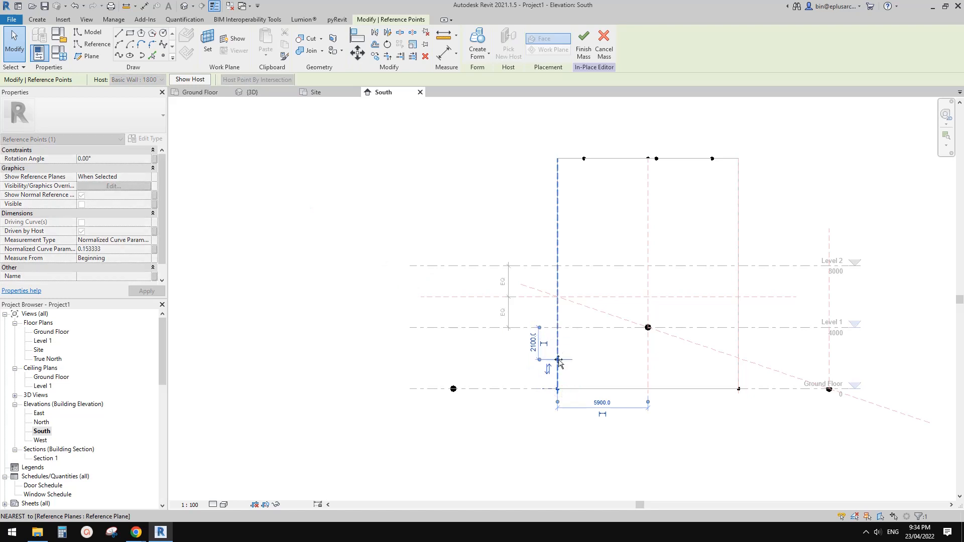
left_click_drag(558, 302, 558, 297)
middle_click_drag(626, 356, 577, 361)
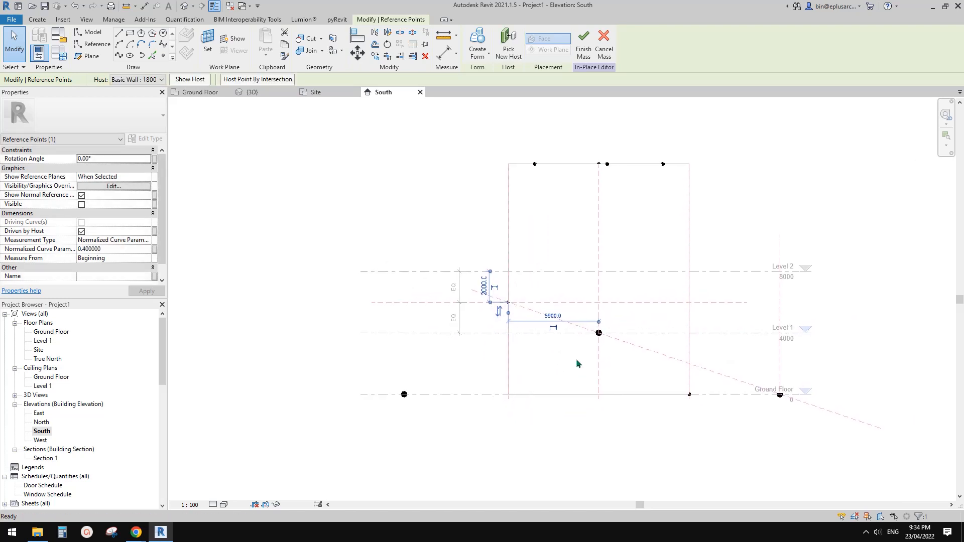
left_click(576, 359)
middle_click_drag(580, 280, 597, 281)
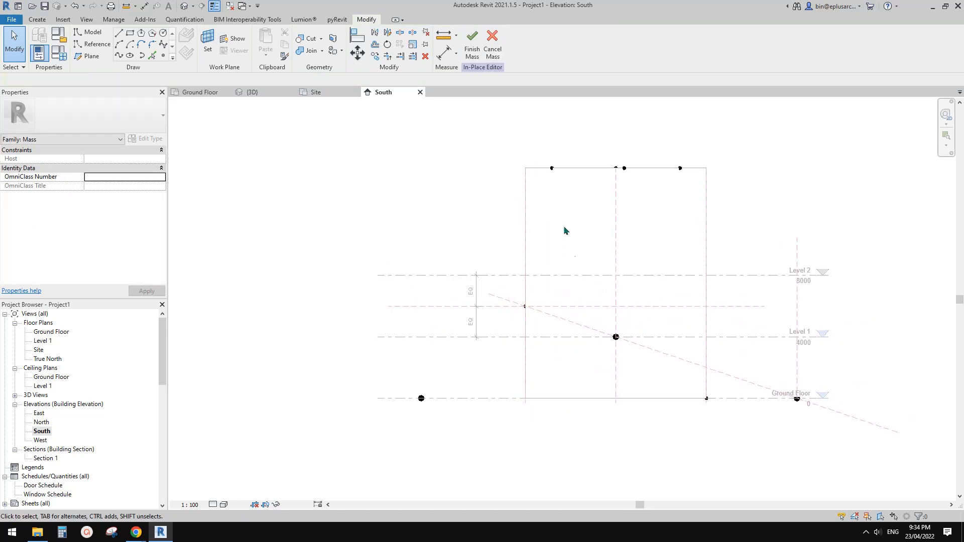
middle_click_drag(569, 198, 557, 196)
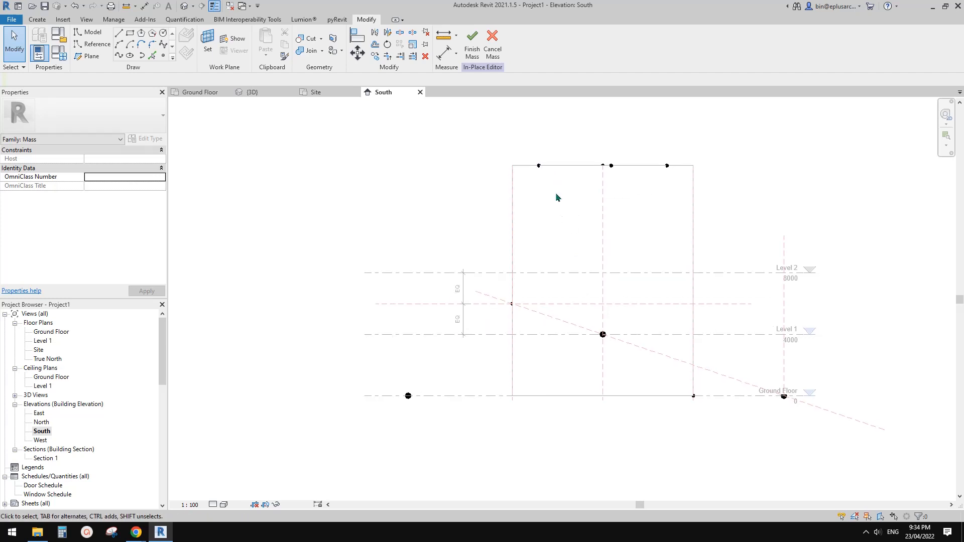
Set the southwest wall-top point's host to not associated and move it straight down onto the sloped reference plane
left_click(539, 166)
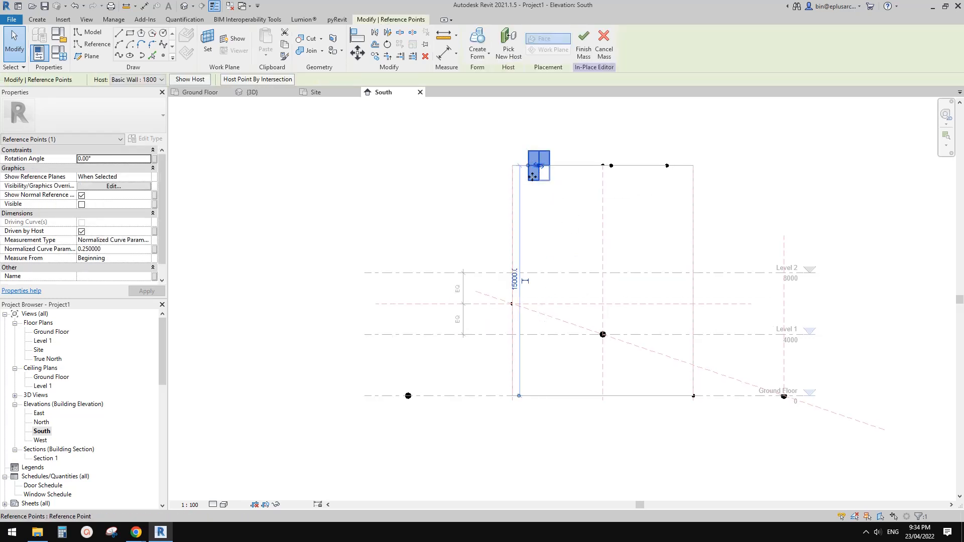
left_click(161, 80)
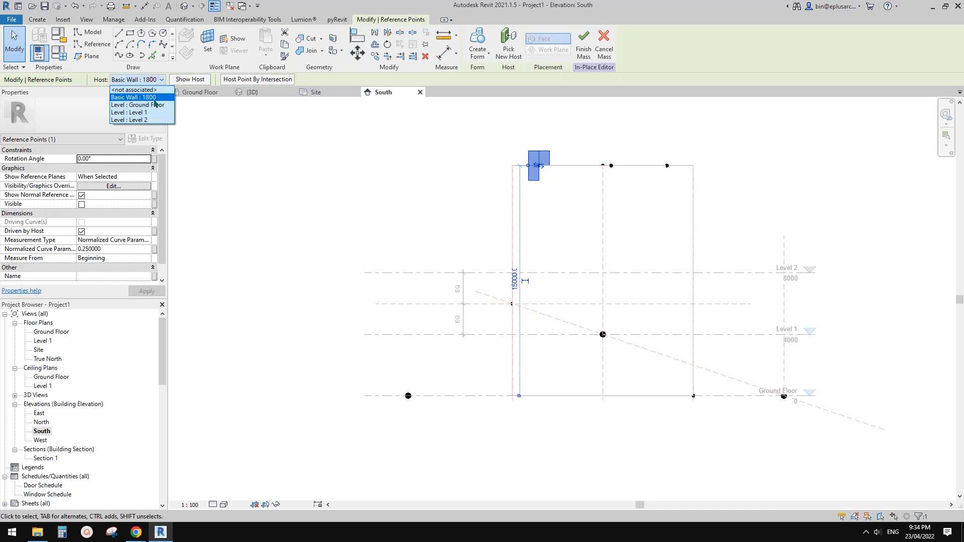
left_click(135, 90)
key("m")
key("v")
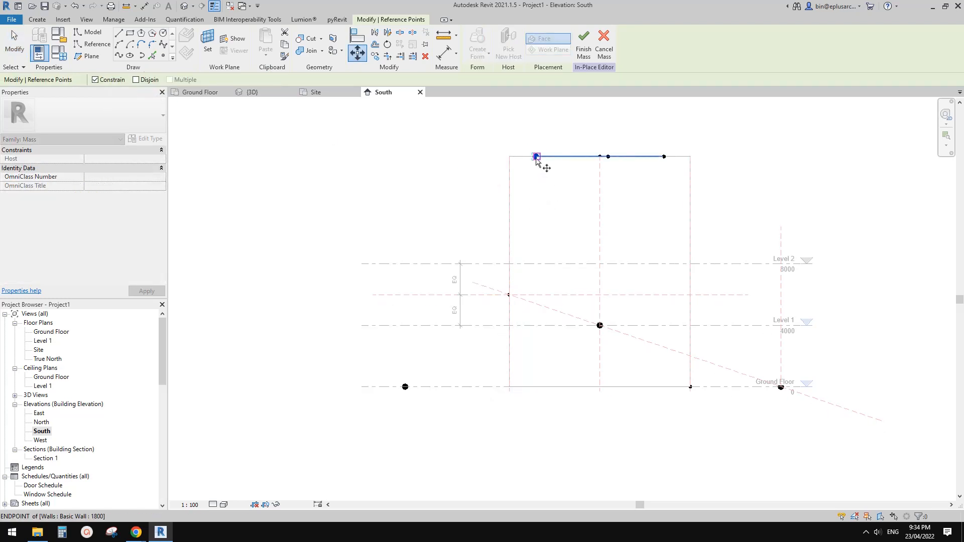
left_click(535, 157)
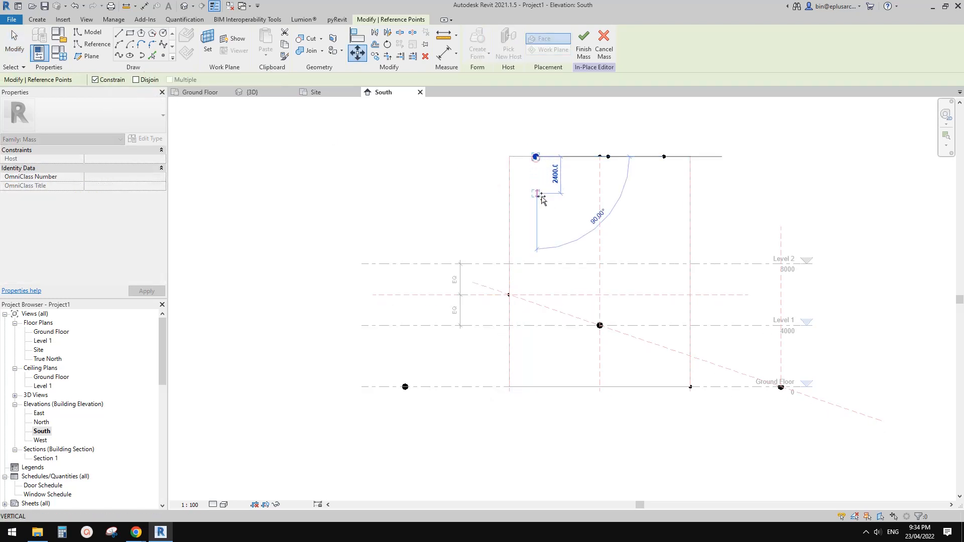
left_click(536, 303)
key("Escape")
middle_click_drag(597, 305, 606, 309)
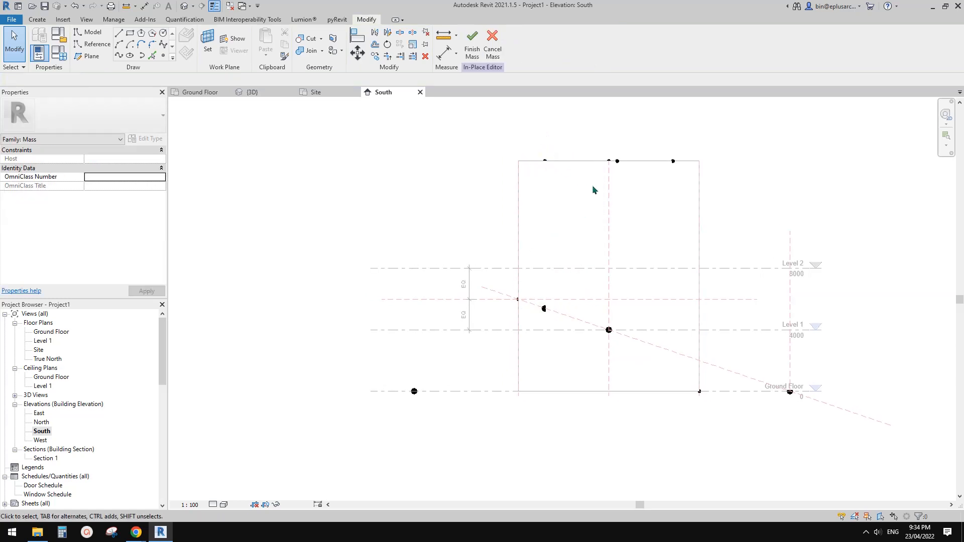
Inspect the remaining wall-top points and check the one directly above the relocated southwest point
middle_click_drag(592, 186, 590, 189)
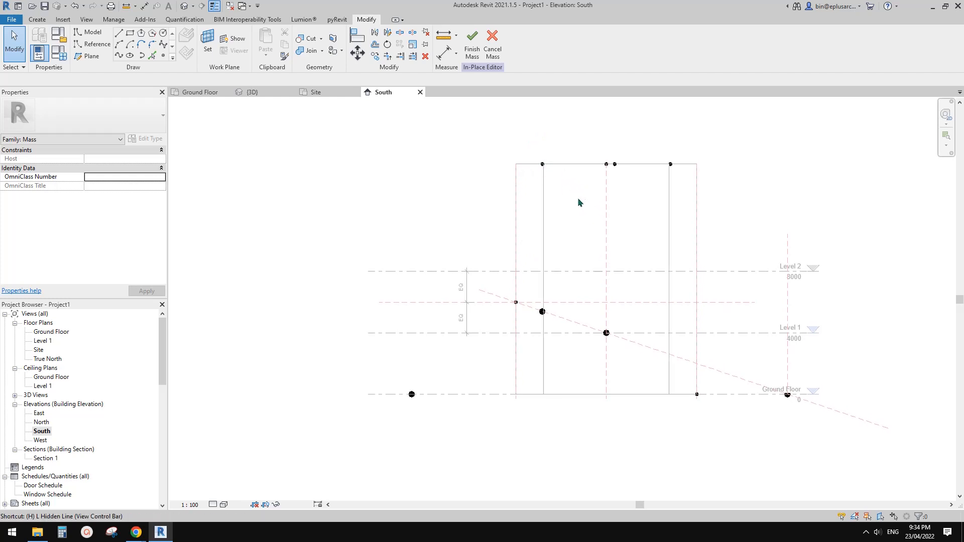
scroll(544, 183, "up", 2)
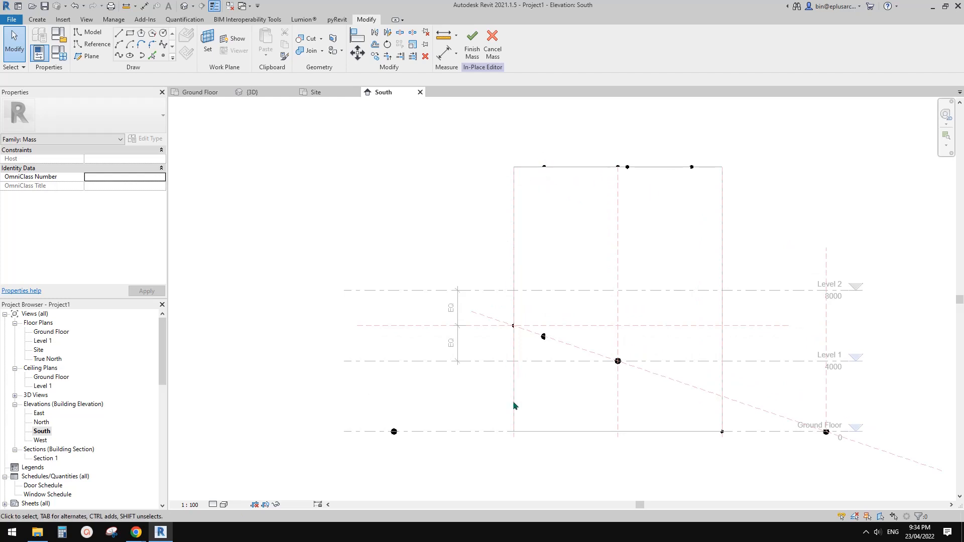
scroll(597, 299, "up", 1)
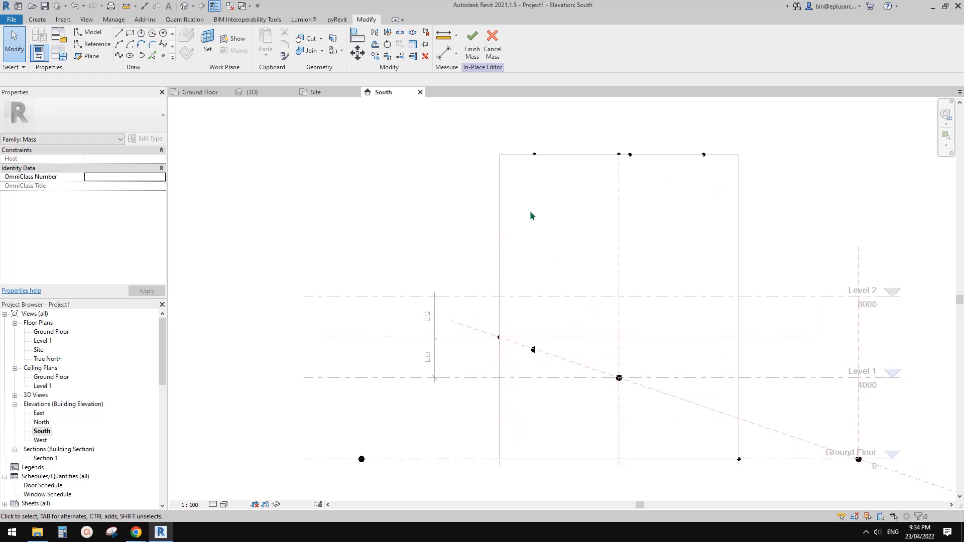
scroll(543, 172, "down", 1)
left_click_drag(514, 145, 543, 184)
middle_click_drag(546, 293, 553, 281)
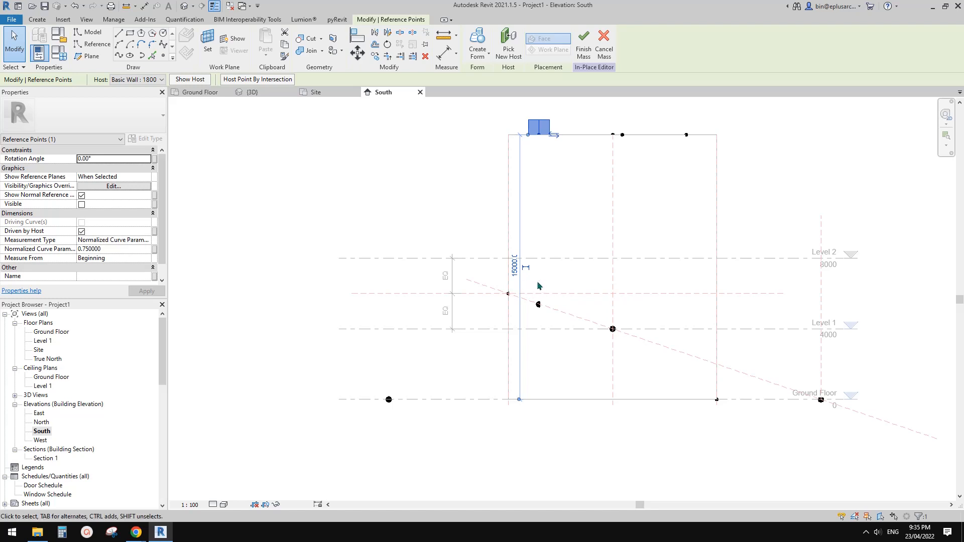
key("Escape")
Draw a sloped reference plane from the centreline at Level 2 down to the west point midway between the levels
key("r")
key("p")
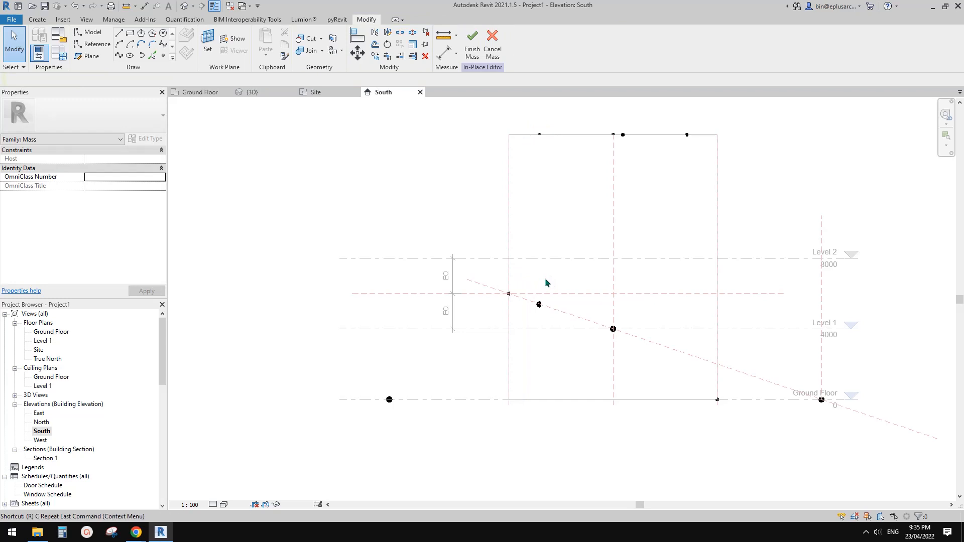
mouse_move(636, 291)
middle_mouse_down()
mouse_move(621, 289)
mouse_move(647, 303)
middle_mouse_up()
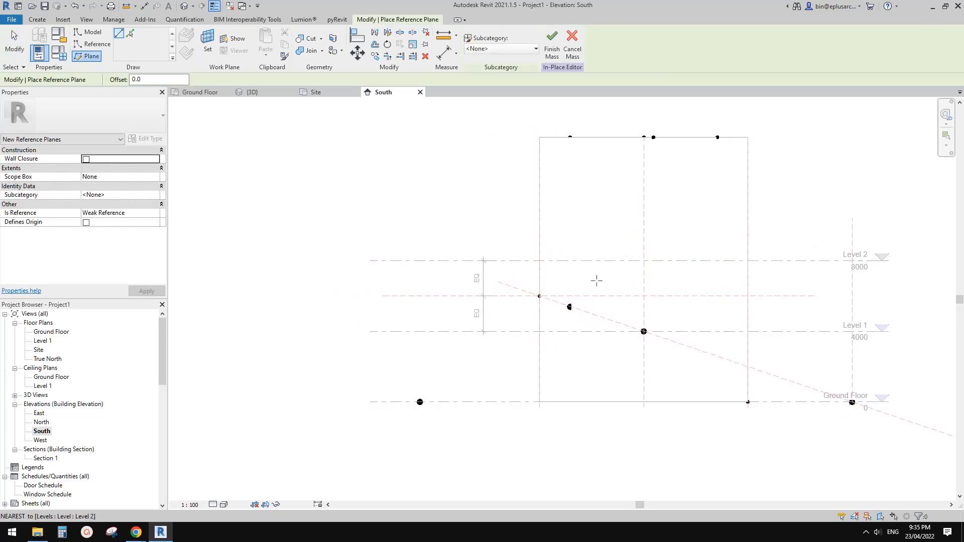
left_click(646, 261)
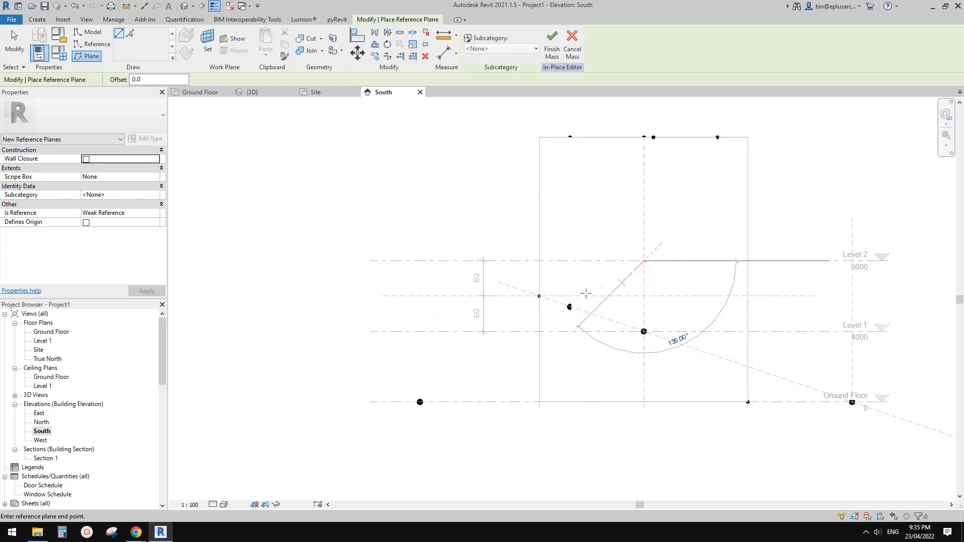
left_click(539, 296)
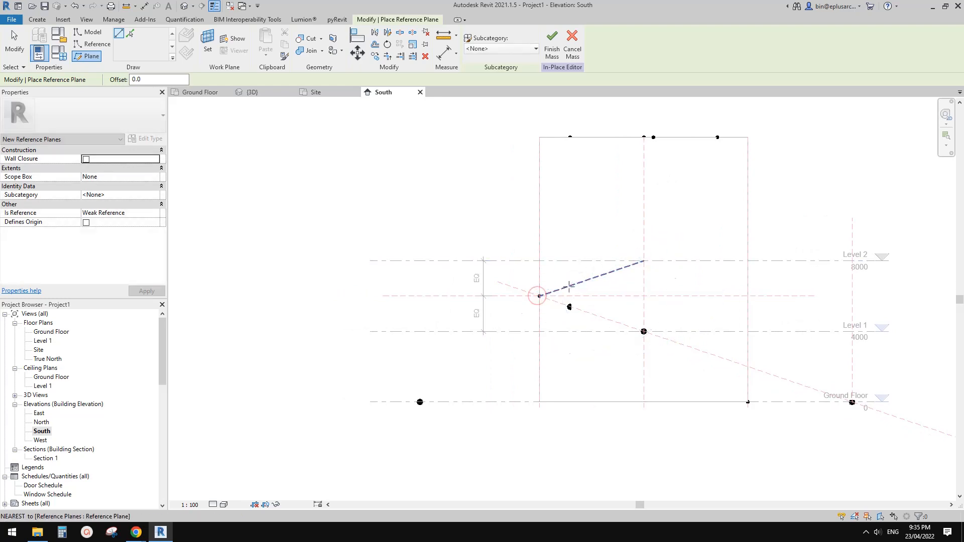
key("Escape")
Set the host of the northwest wall-top reference point to not associated
left_click(570, 139)
middle_click_drag(596, 188, 599, 192)
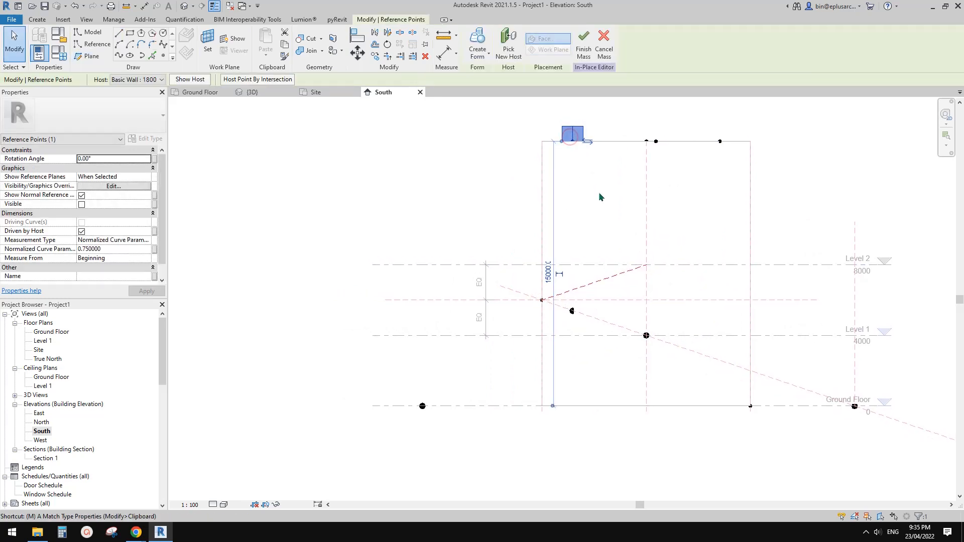
key("m")
key("v")
key("Escape")
left_click_drag(560, 119, 588, 154)
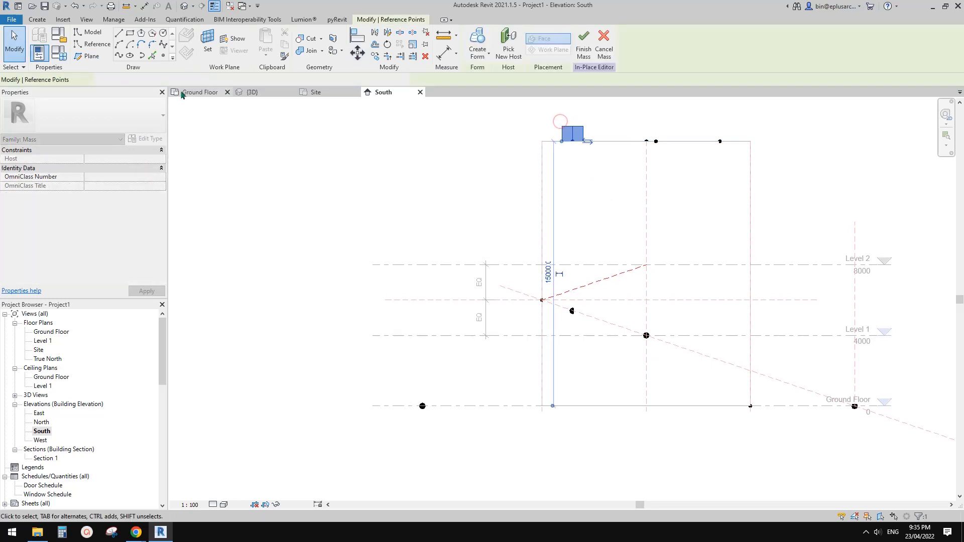
left_click(141, 80)
left_click(132, 89)
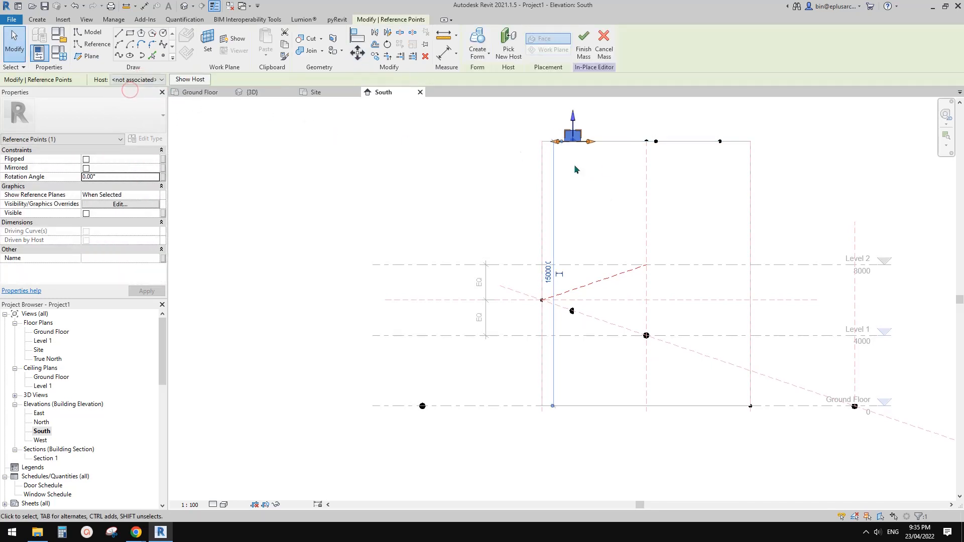
Move the northwest wall-top reference point straight down onto the sloped reference plane below Level 2
middle_click_drag(597, 168, 581, 172)
key("m")
key("v")
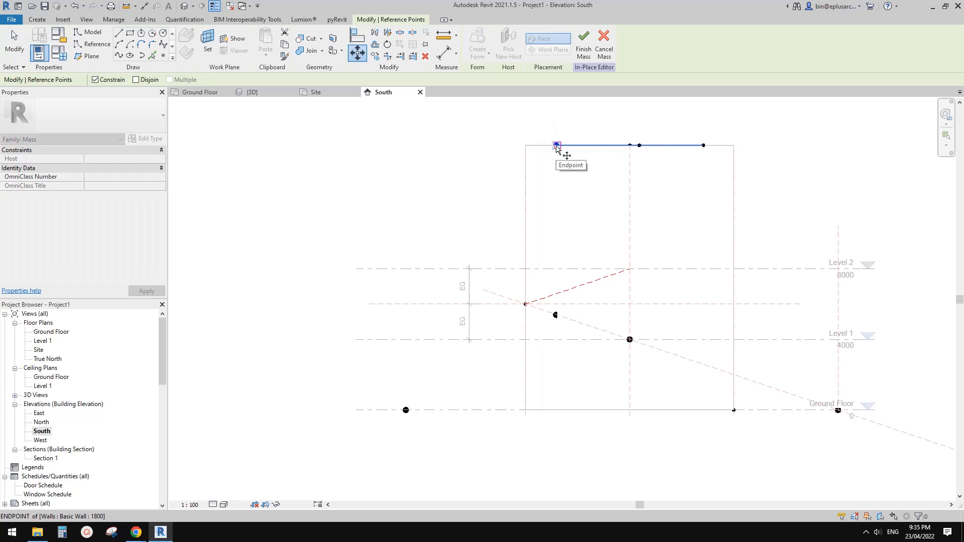
left_click(558, 293)
key("Escape")
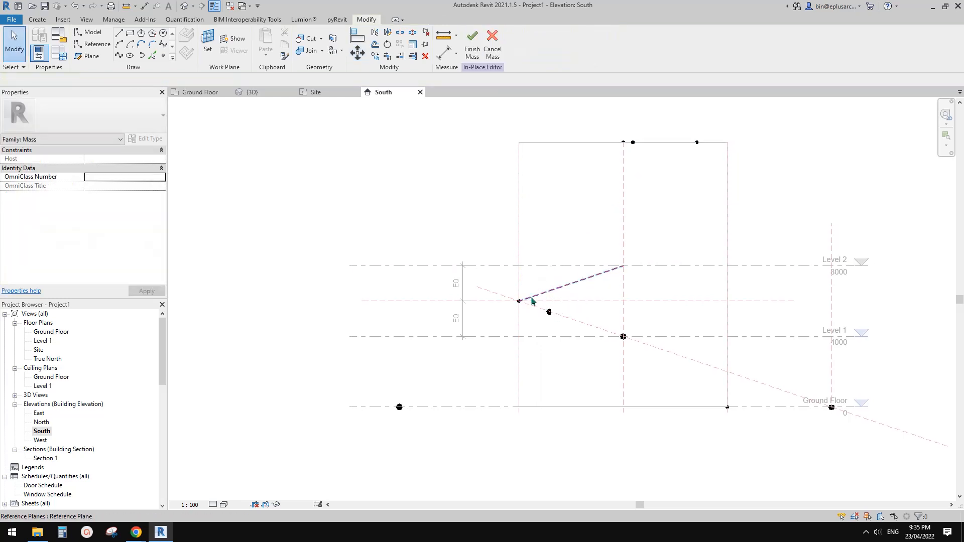
Set the north wall-top reference point's host to not associated and move it down the centreline to Level 2
middle_click_drag(573, 295, 588, 281)
scroll(573, 279, "up", 1)
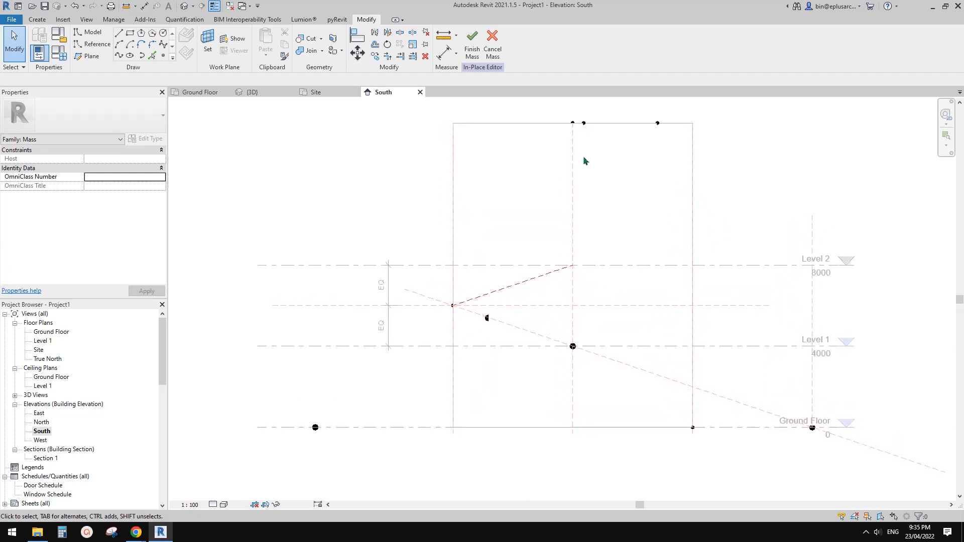
left_click(573, 124)
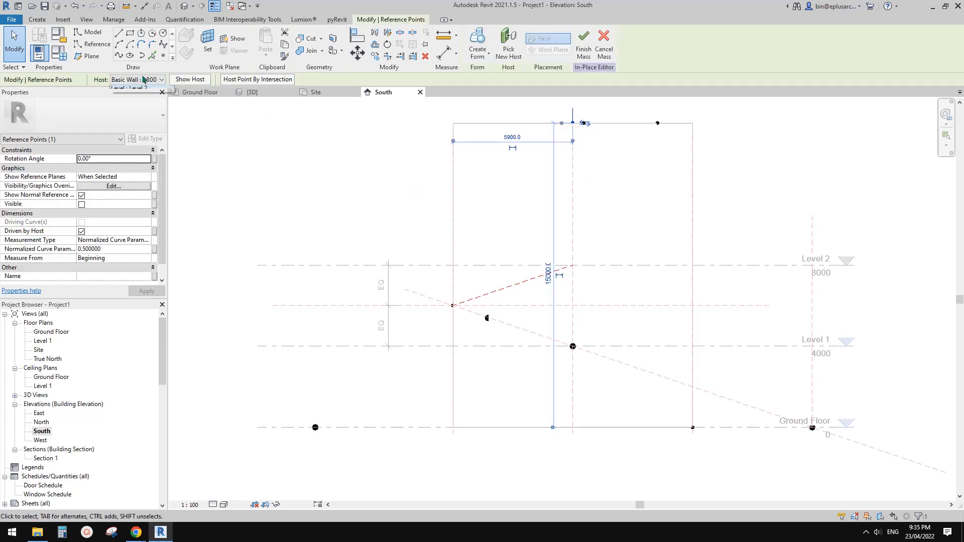
left_click(132, 92)
key("m")
key("v")
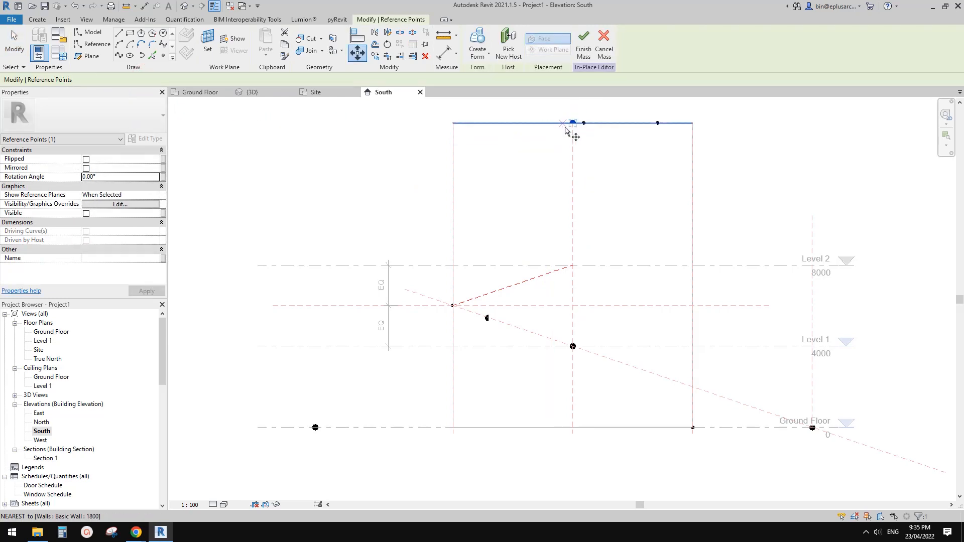
left_click(572, 123)
left_click(572, 264)
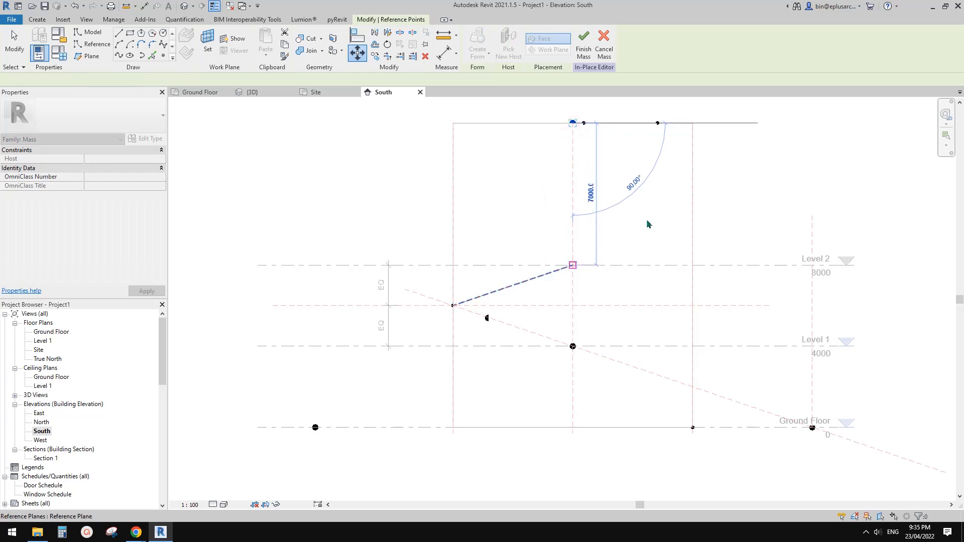
middle_click_drag(647, 221, 619, 225)
key("Escape")
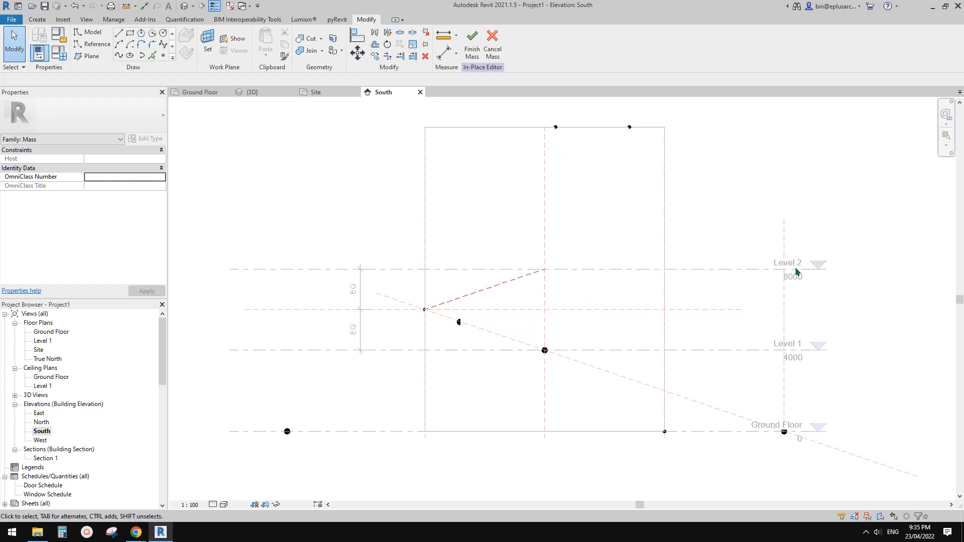
Align the south wall-top reference point with the centreline, set its host to not associated and move it down to Level 2
middle_click_drag(555, 271, 593, 275)
left_click(594, 132)
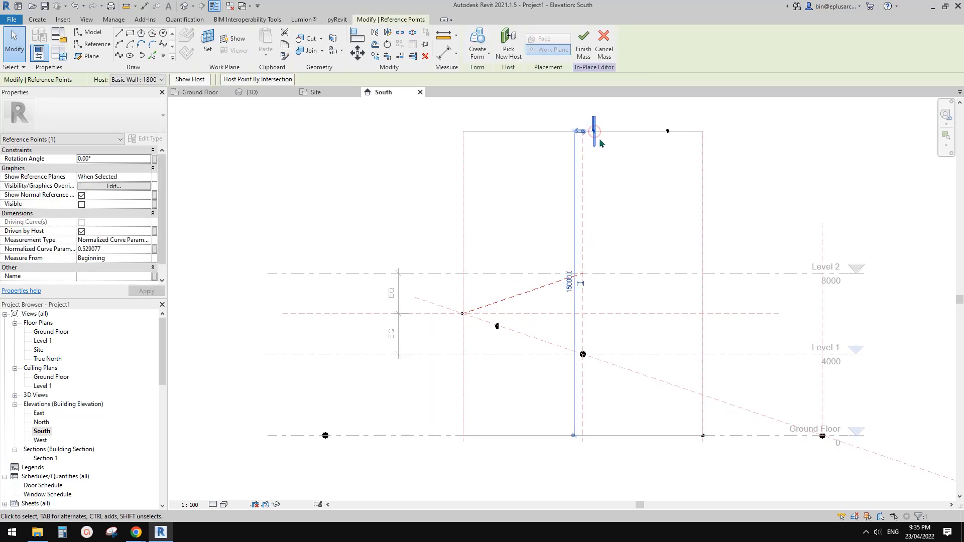
left_click_drag(594, 133, 583, 134)
left_click(151, 79)
left_click(142, 91)
key("m")
key("v")
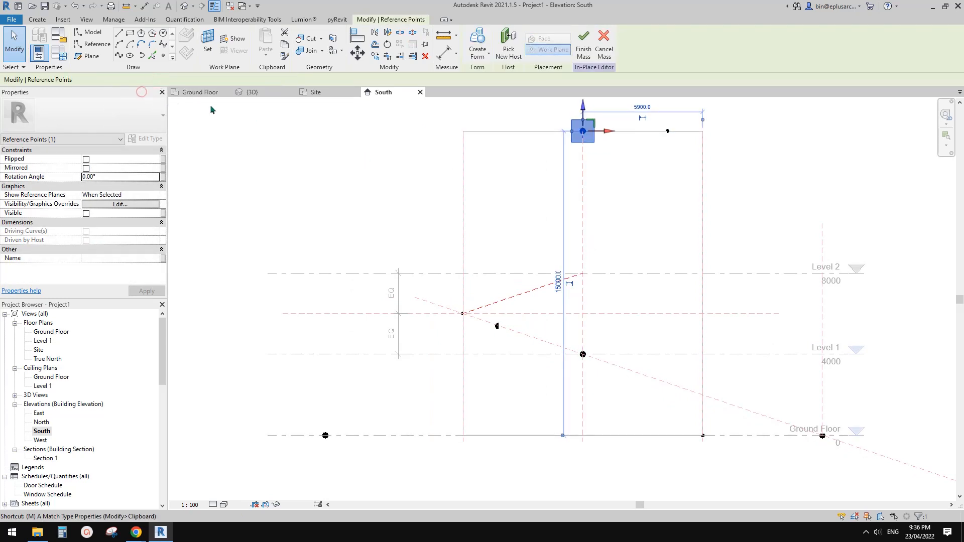
left_click(583, 132)
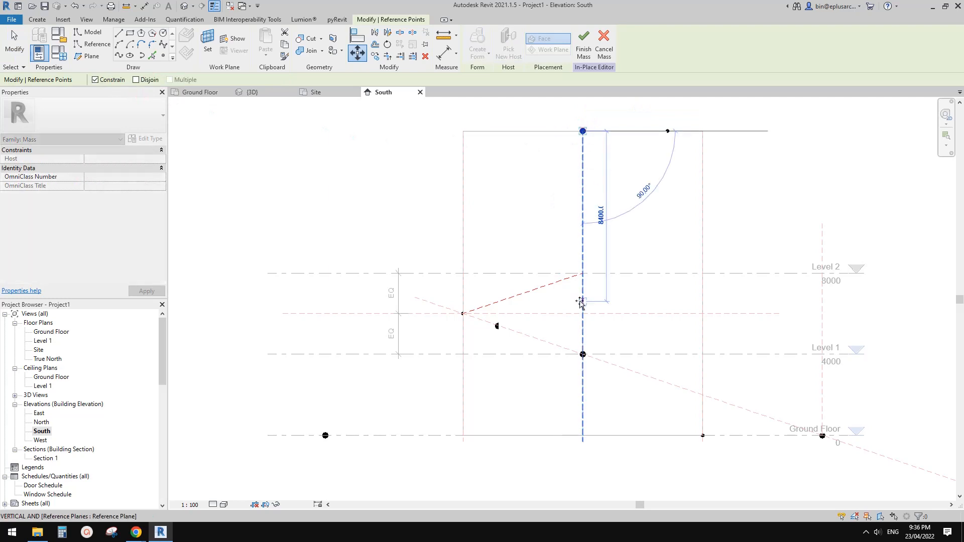
left_click(583, 273)
Set the southeast wall-top reference point's host to not associated and move it straight down to Level 2
left_click(667, 132)
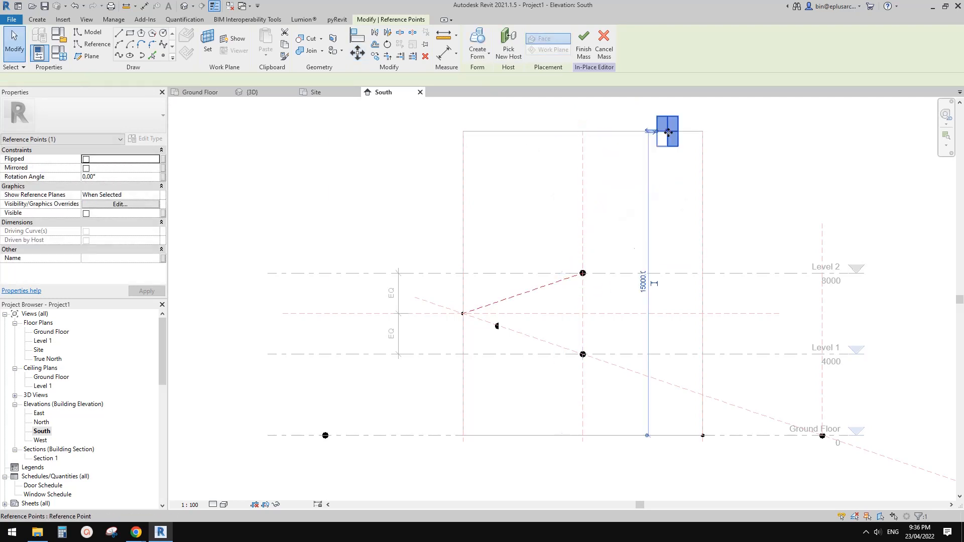
left_click(696, 155)
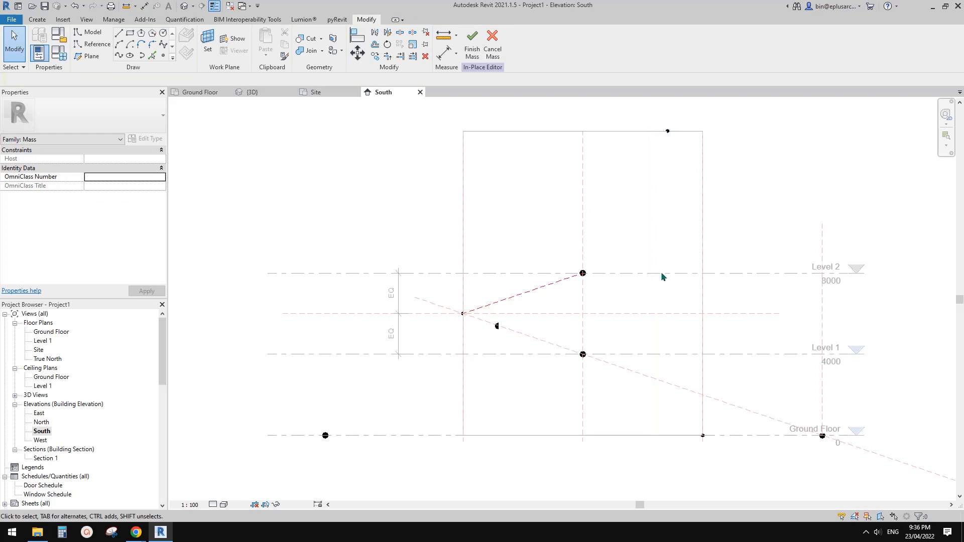
left_click(666, 133)
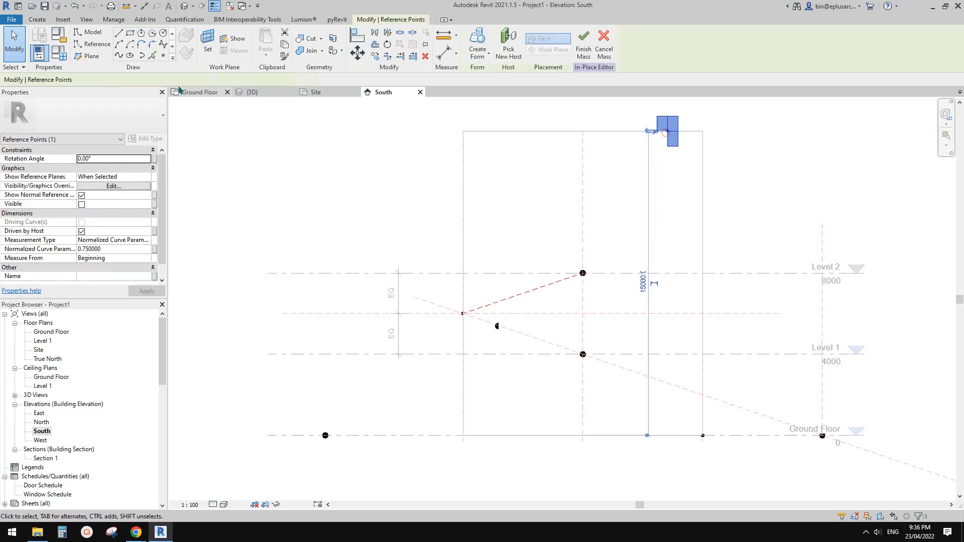
left_click(146, 80)
left_click(143, 90)
key("m")
key("v")
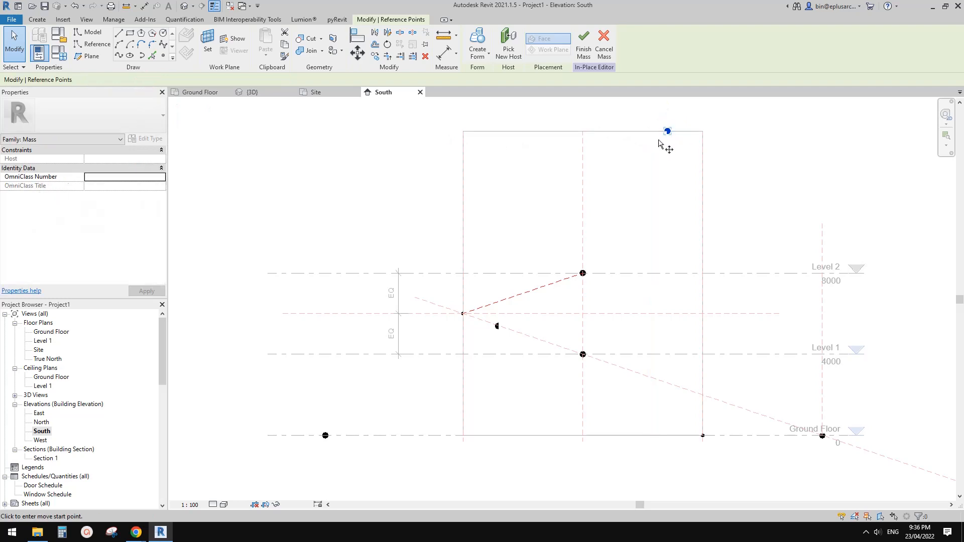
left_click(666, 131)
left_click(664, 274)
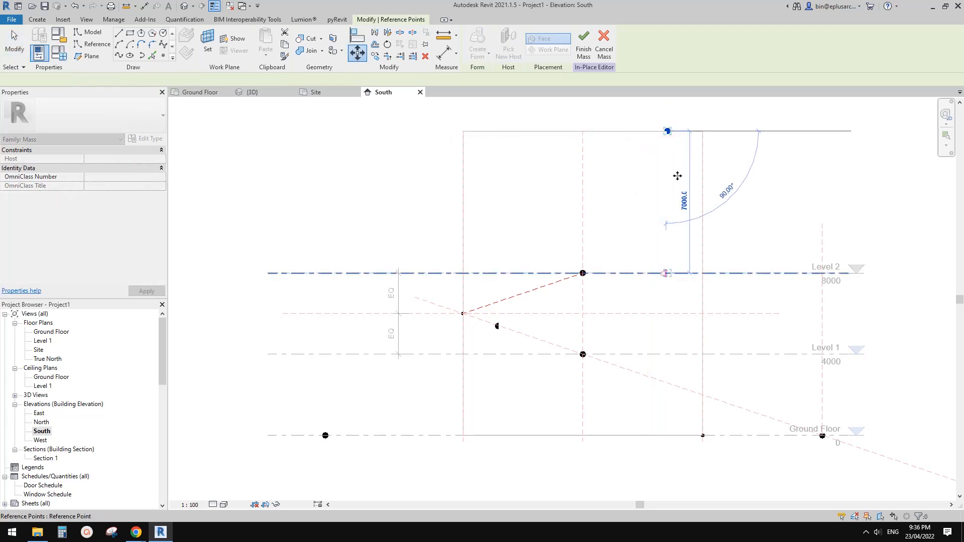
key("Escape")
Set the northeast wall-top reference point's host to not associated and move it straight down to Level 2
left_click(668, 132)
left_click(146, 80)
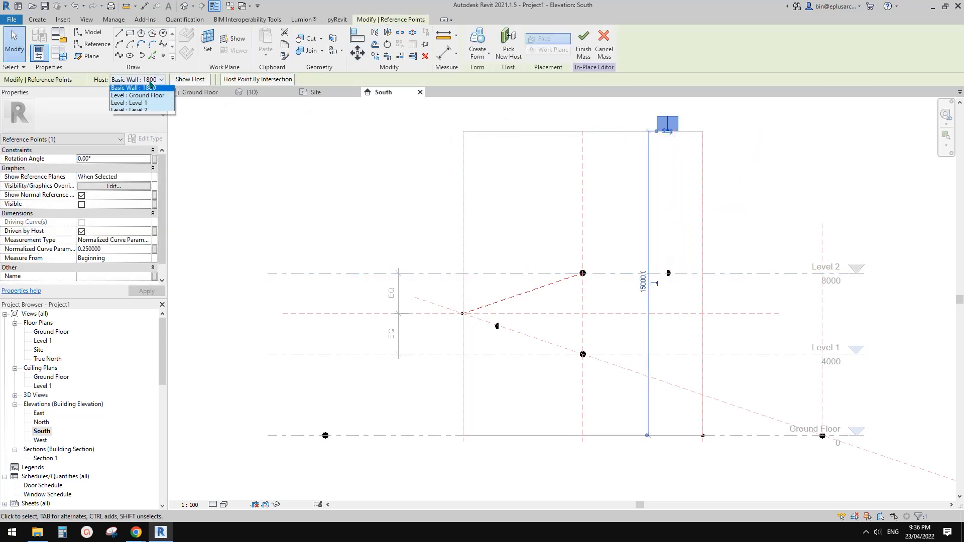
left_click(142, 90)
key("m")
key("v")
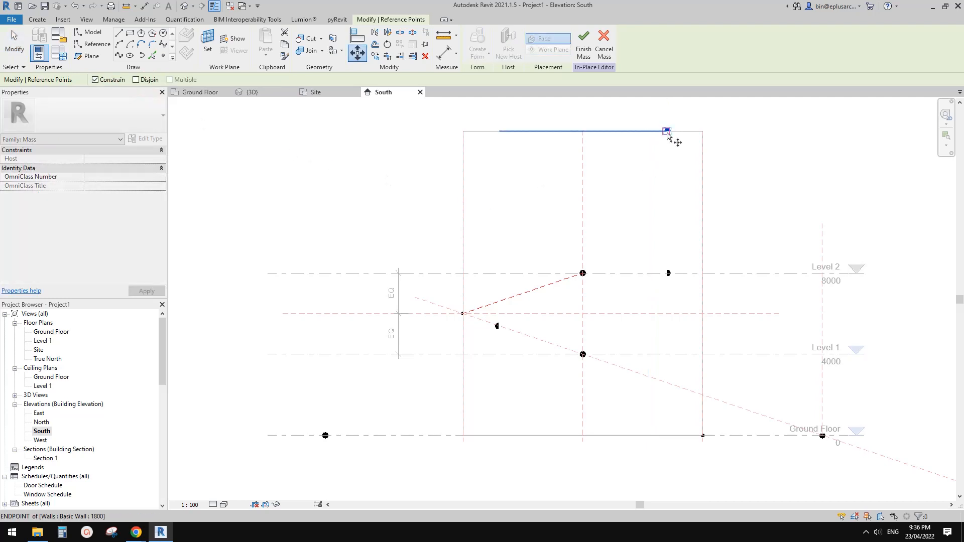
left_click(667, 131)
left_click(667, 274)
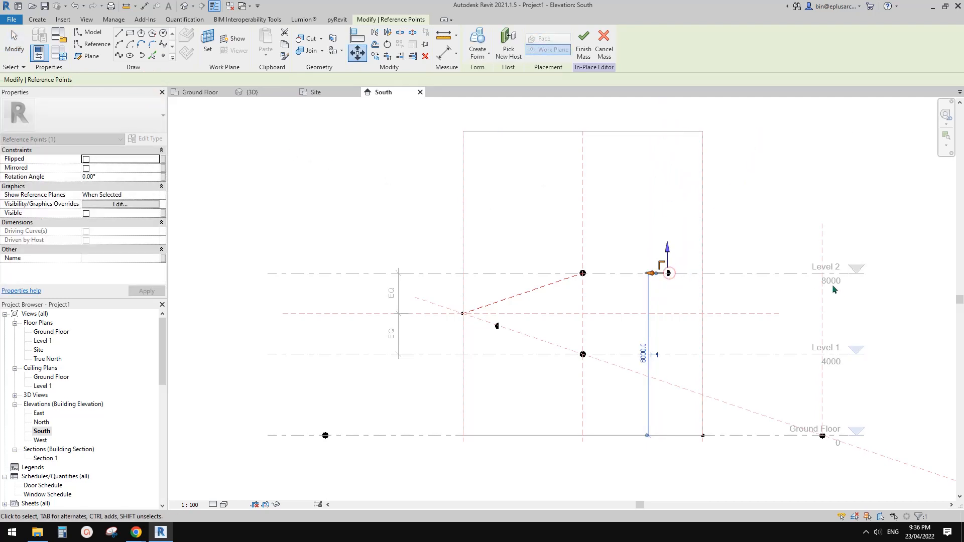
key("Escape")
Raise the Ground Floor reference point on the wall's east edge to Level 2, keeping its wall host
left_click_drag(687, 118, 727, 158)
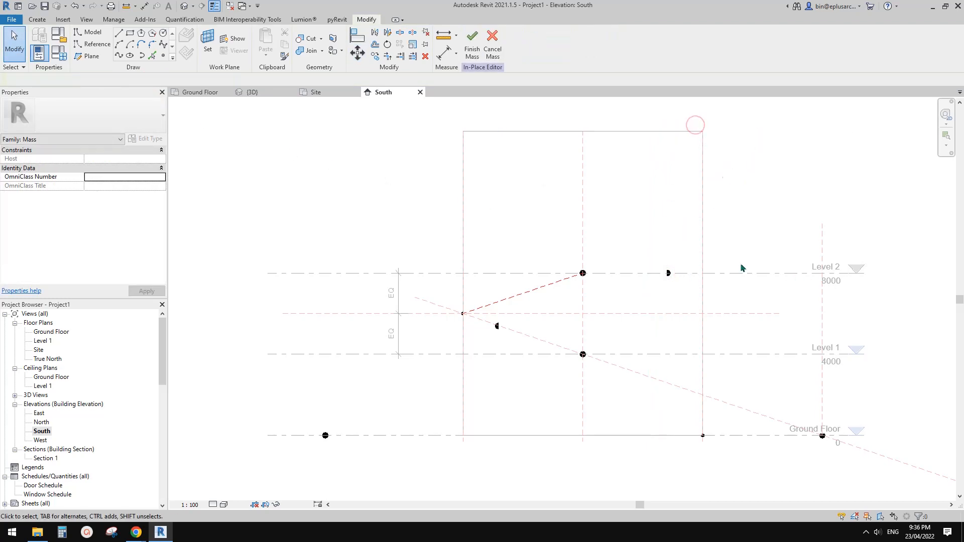
middle_click_drag(716, 443, 699, 401)
left_click(686, 395)
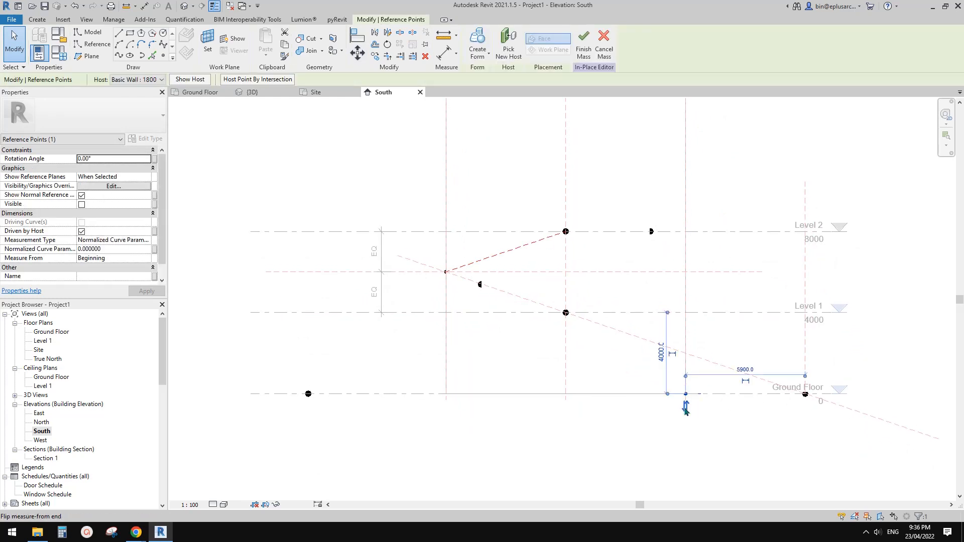
left_click_drag(686, 395, 686, 233)
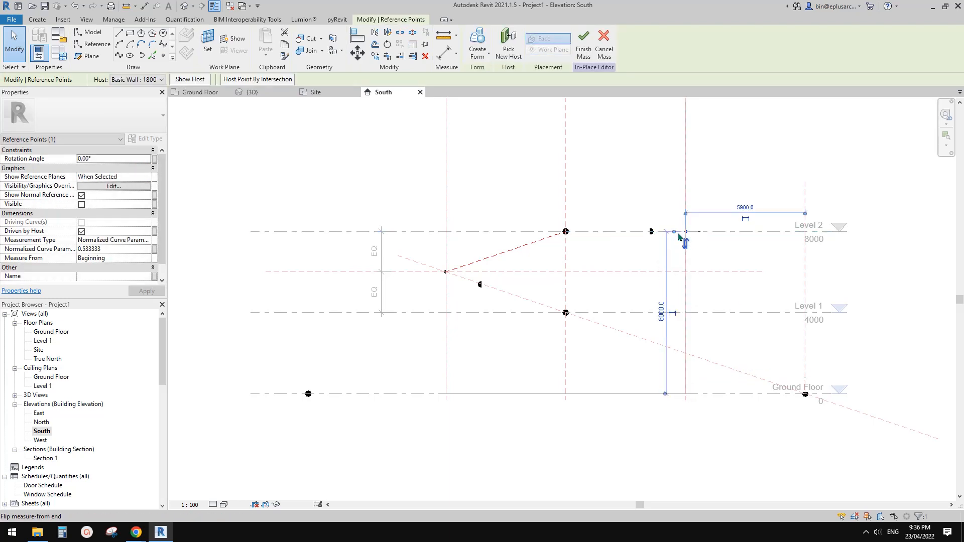
mouse_move(690, 237)
middle_mouse_down()
mouse_move(792, 263)
mouse_move(817, 257)
middle_mouse_up()
left_click(817, 257)
Move the outer west reference point straight up from Ground Floor to Level 2
left_click(409, 394)
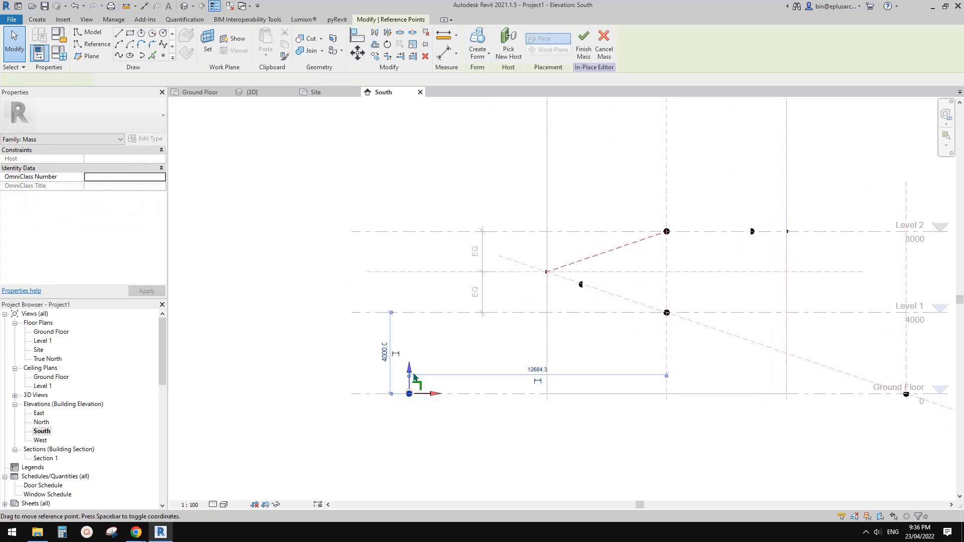
middle_click_drag(455, 322, 490, 318)
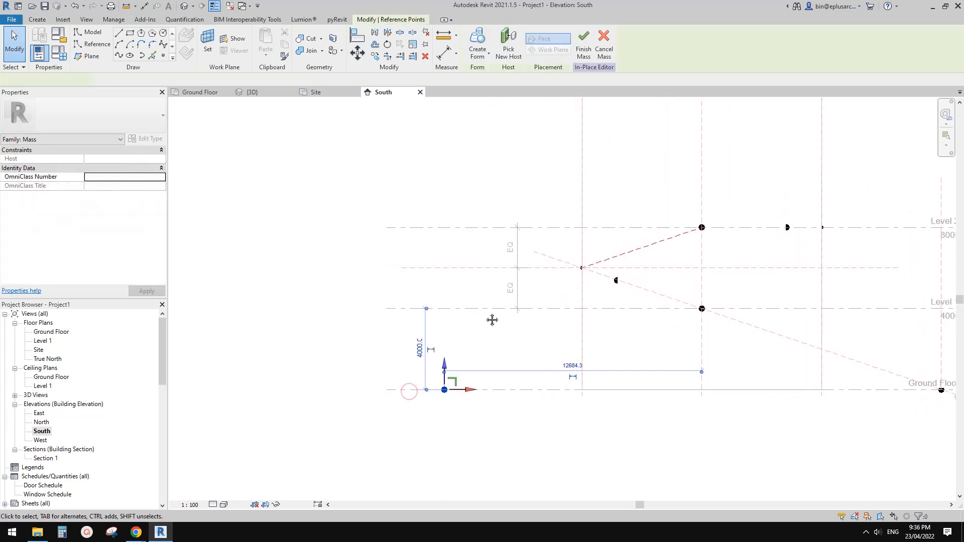
key("m")
key("v")
left_click(445, 390)
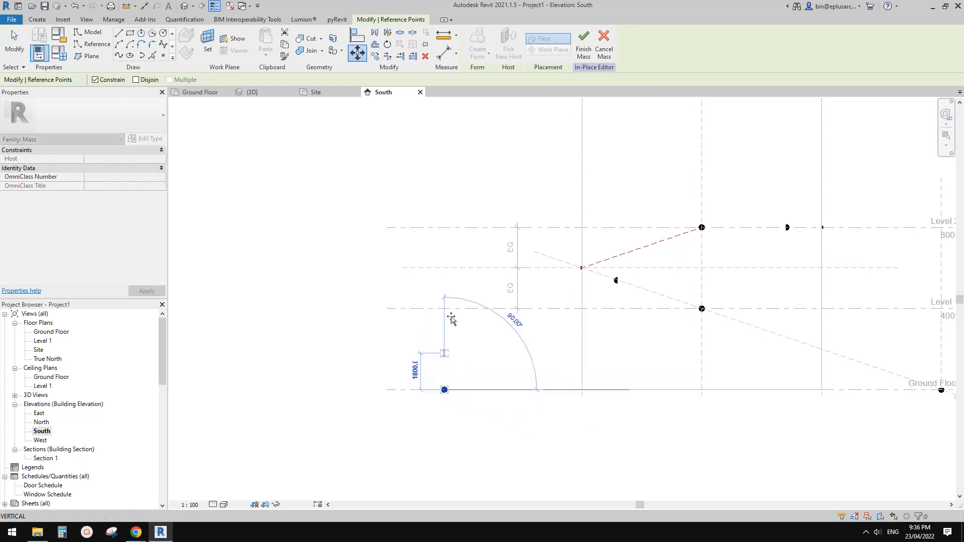
left_click(450, 228)
scroll(620, 270, "down", 1)
middle_click_drag(621, 270, 590, 271)
key("Escape")
Open the 3D view and orbit it to show the tower with its reference points from above
scroll(651, 283, "down", 1)
middle_click_drag(651, 283, 617, 244)
left_click(186, 9)
scroll(620, 268, "down", 3)
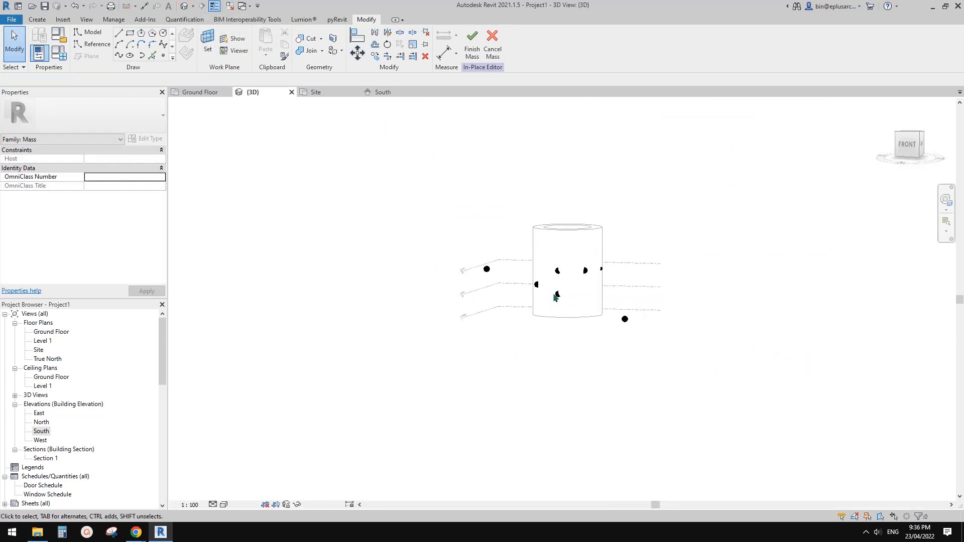
mouse_move(537, 286)
middle_mouse_down("shift")
mouse_move(666, 300)
mouse_move(544, 275)
mouse_move(644, 289)
mouse_move(590, 276)
mouse_move(678, 303)
mouse_move(604, 323)
mouse_move(532, 281)
middle_mouse_up("shift")
Create a single spline through all the reference points at once and examine its path around the tower
left_click_drag(438, 222, 662, 397)
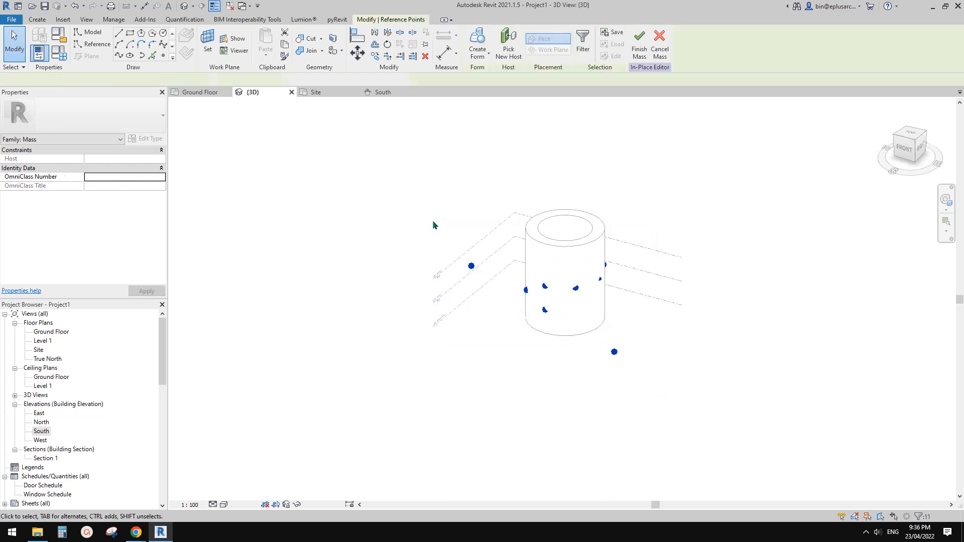
left_click(119, 56)
left_click(696, 252)
middle_click_drag(687, 288, 759, 342, "shift")
middle_click_drag(690, 276, 641, 278, "shift")
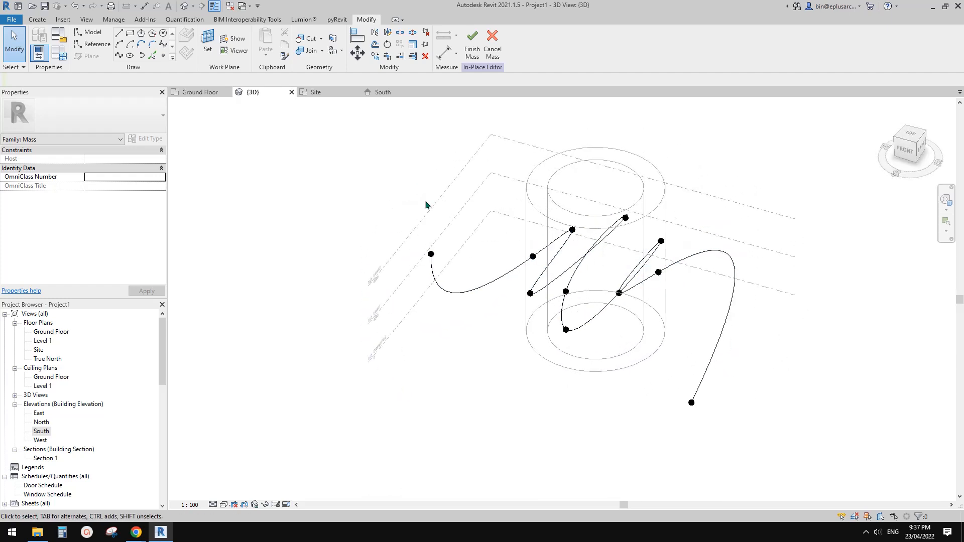
middle_click_drag(516, 260, 503, 250)
middle_click_drag(682, 323, 656, 309)
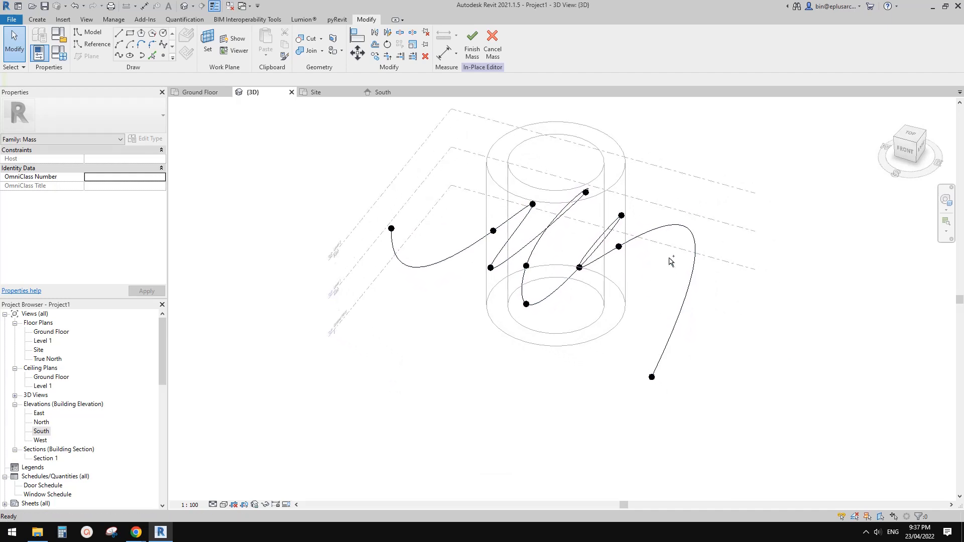
Undo the spline drawn through all the reference points
key("ctrl+z")
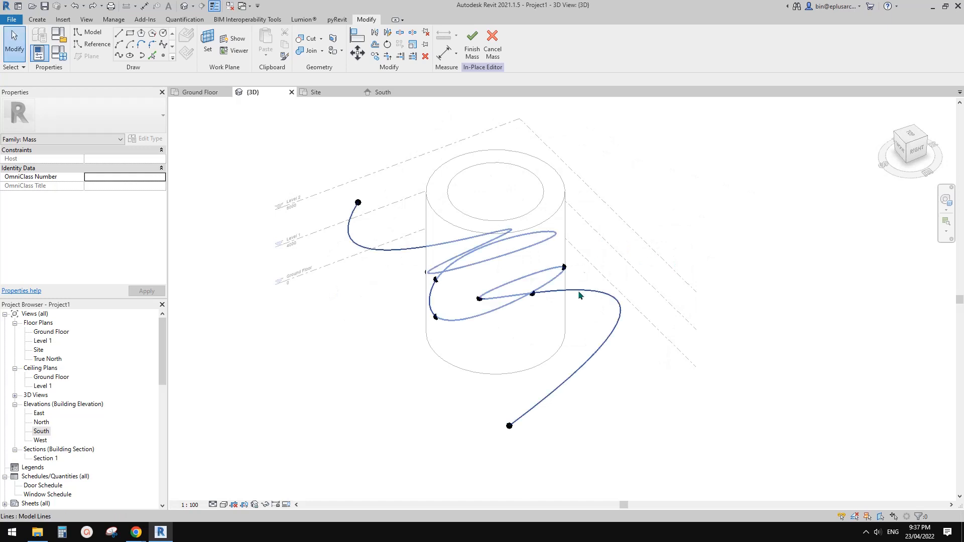
middle_click_drag(588, 286, 693, 246)
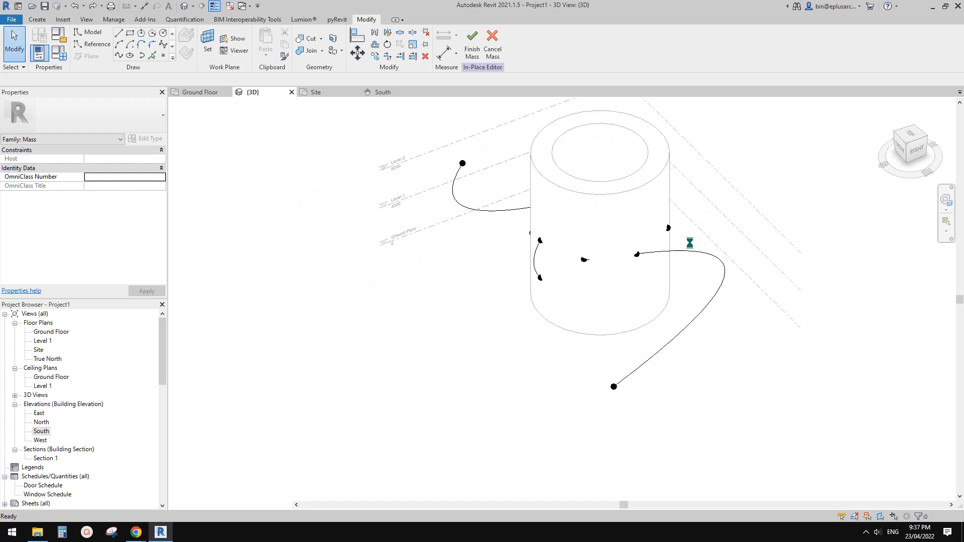
key("ctrl+z")
Create a spline through the outer east Ground Floor reference point and the south point at Level 1
middle_click_drag(577, 322, 730, 349, "shift")
scroll(612, 347, "up", 3)
left_click(657, 353)
left_click_drag(542, 265, 580, 292)
middle_click_drag(655, 309, 671, 333)
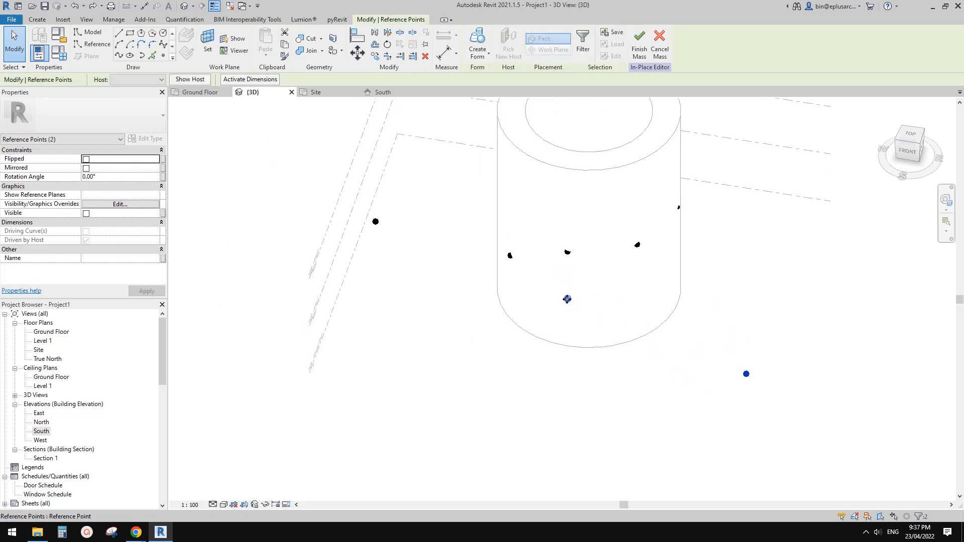
left_click(119, 56)
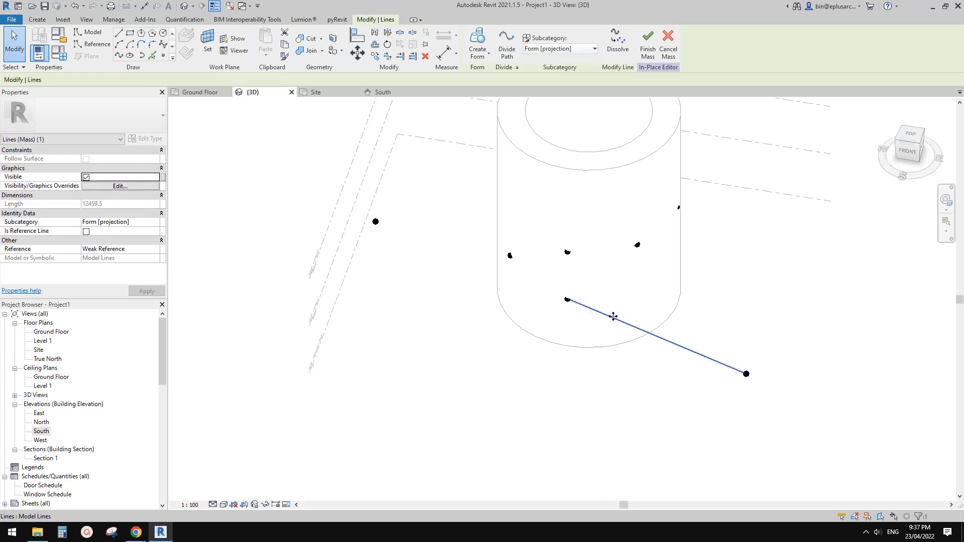
Add the southwest reference point to the selected line and regenerate it as a spline through all three points
middle_click_drag(621, 320, 669, 362, "shift")
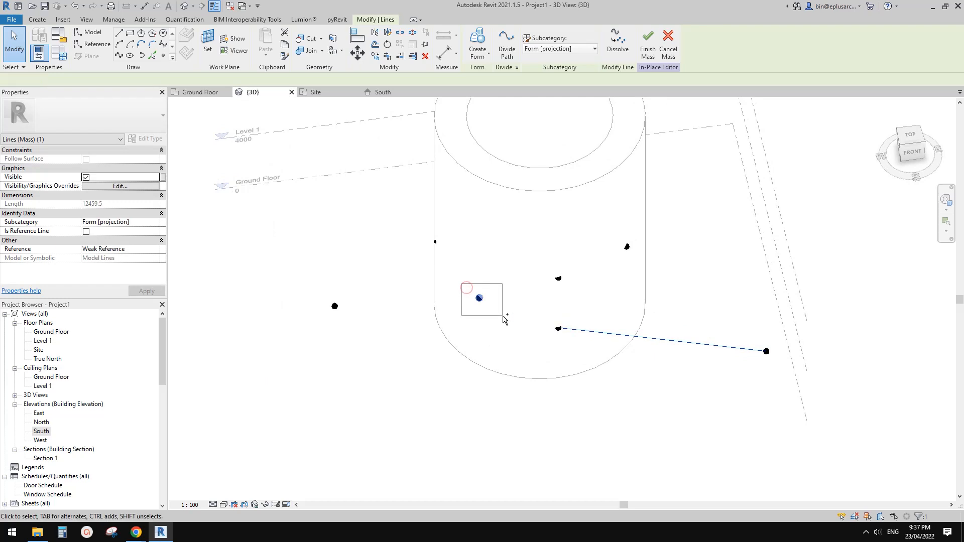
left_click_drag(504, 320, 504, 320, "ctrl")
left_click(120, 56)
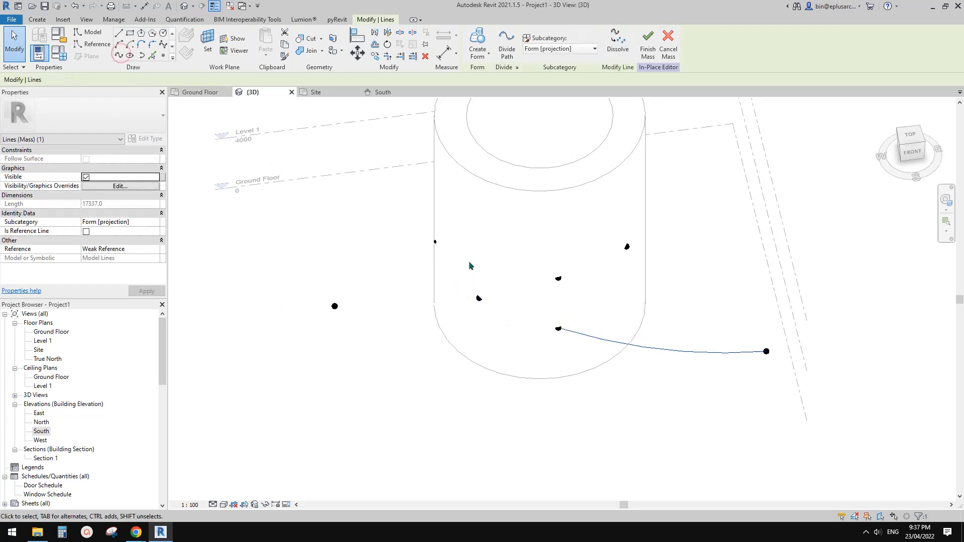
middle_click_drag(469, 239, 454, 271, "shift")
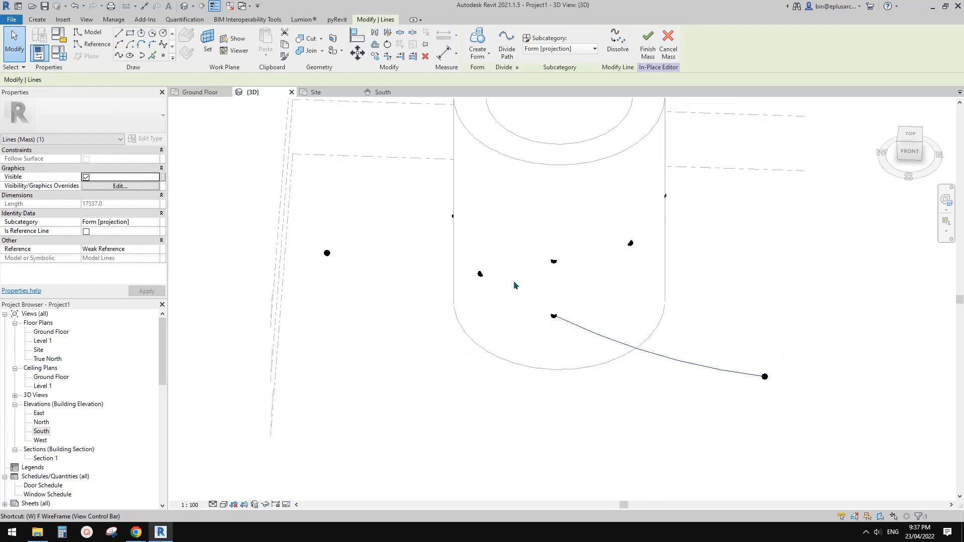
Extend the spline around the tower through the west and northwest reference points, regenerating it after each added point
middle_click_drag(489, 275, 601, 343, "shift")
left_click(543, 351, "ctrl")
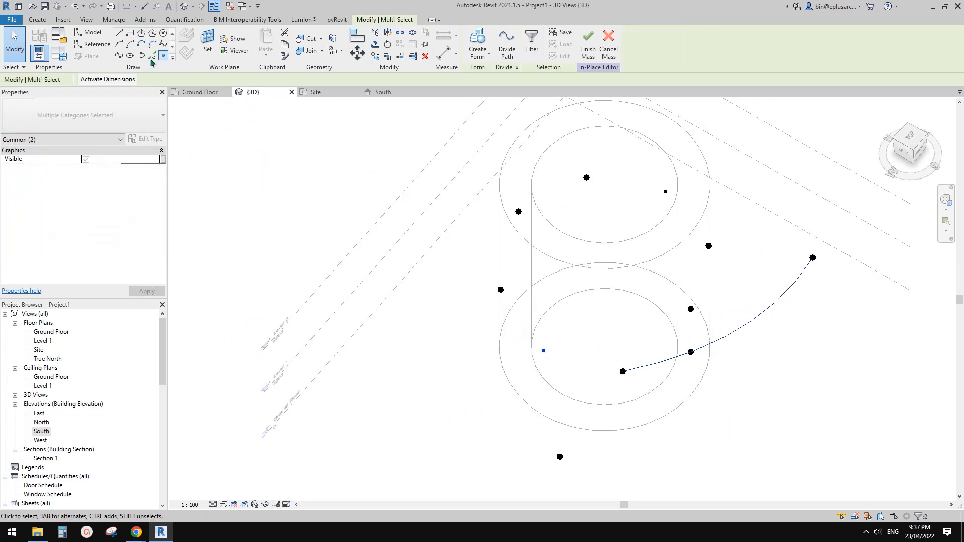
left_click(119, 56)
middle_click_drag(536, 297, 514, 330, "shift")
left_click(534, 350, "ctrl")
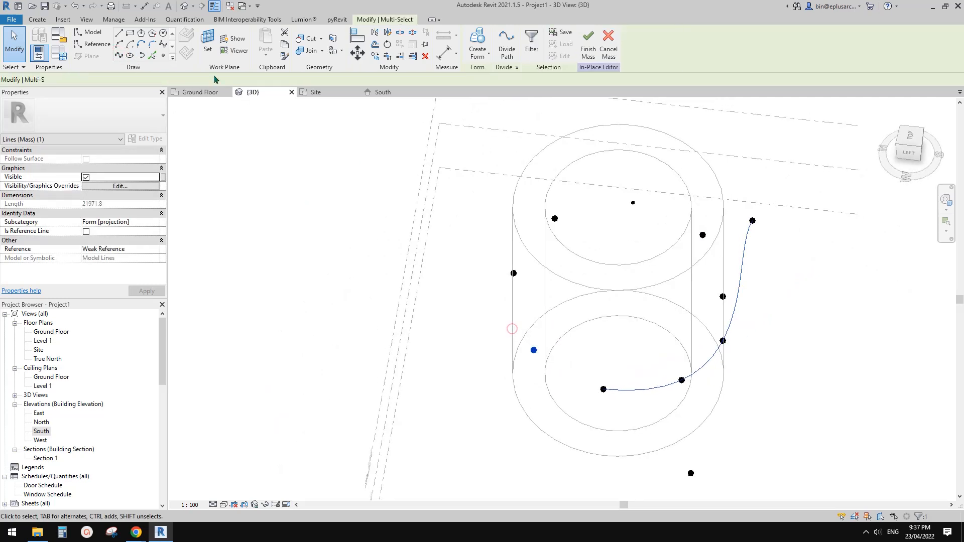
left_click(119, 55)
Extend the spline through the north and northeast reference points at the back of the tower
middle_click_drag(508, 240, 519, 273, "shift")
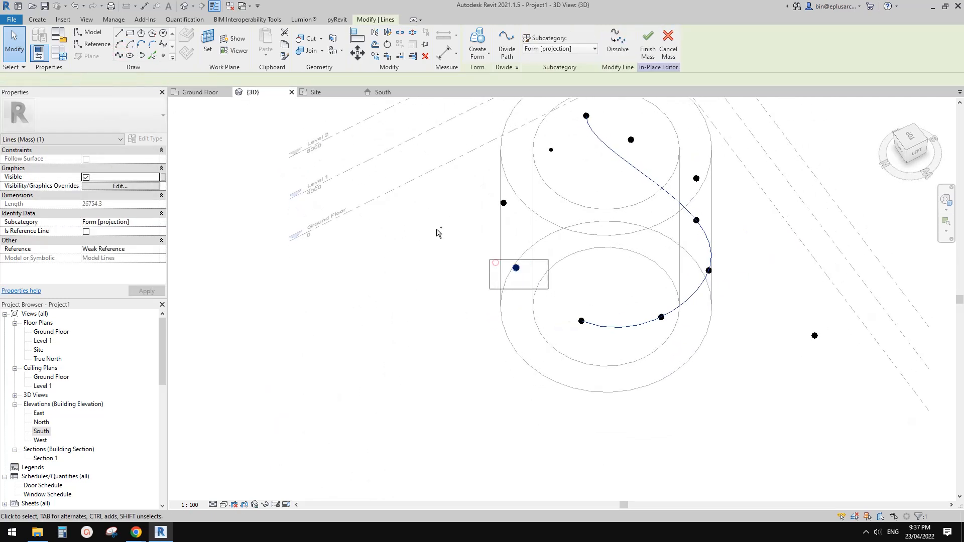
left_click(119, 55)
middle_click_drag(469, 236, 568, 252, "shift")
left_click_drag(495, 224, 564, 265, "ctrl")
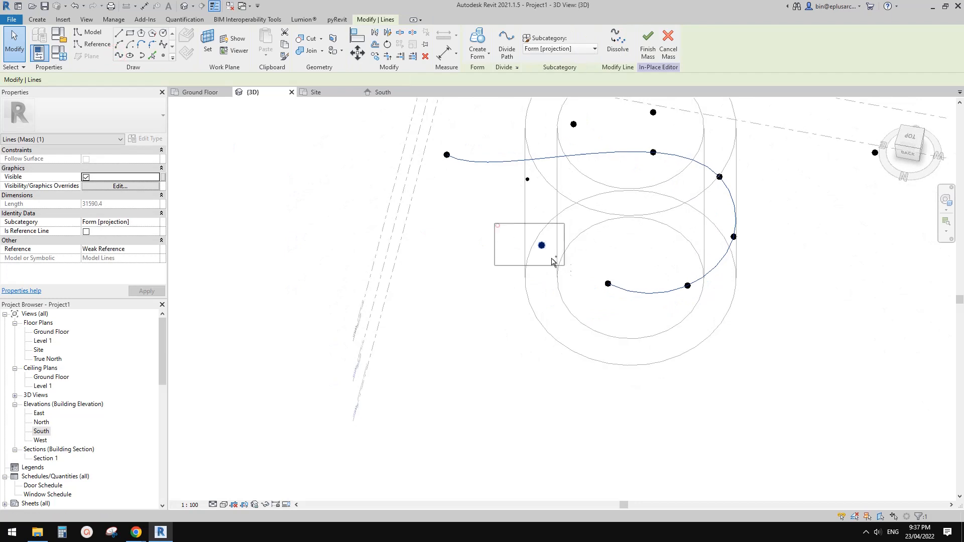
left_click(118, 56)
Extend the spline through the east and southeast reference points on the tower's circumference
middle_click_drag(480, 219, 575, 257, "shift")
left_click_drag(504, 215, 552, 250, "ctrl")
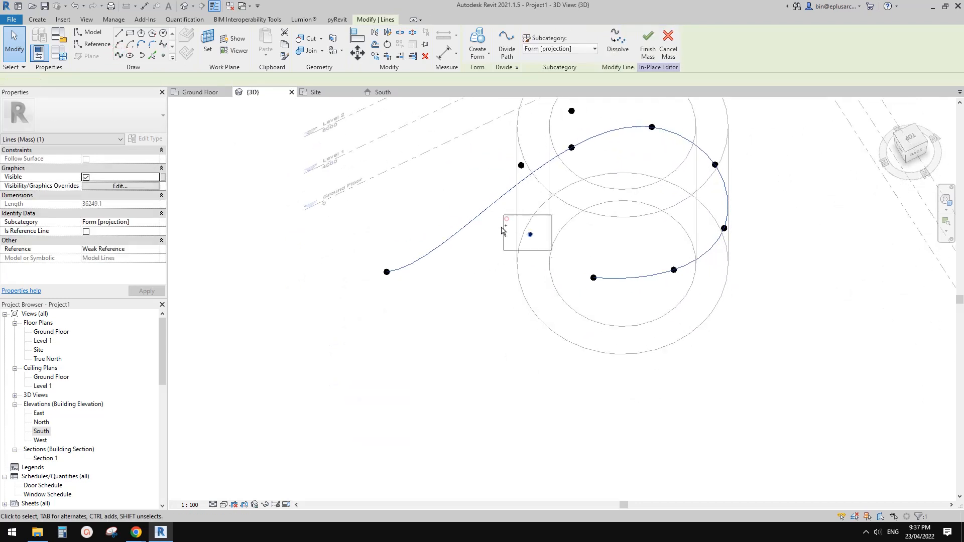
left_click(119, 56)
middle_click_drag(465, 208, 567, 227, "shift")
left_click_drag(473, 206, 504, 223, "ctrl")
left_click(119, 56)
Complete the spline through the upper south reference point and the outer west end point, leaving nothing selected
mouse_move(387, 177)
middle_mouse_down("shift")
mouse_move(546, 232)
mouse_move(463, 306)
mouse_move(400, 153)
mouse_move(394, 167)
middle_mouse_up("shift")
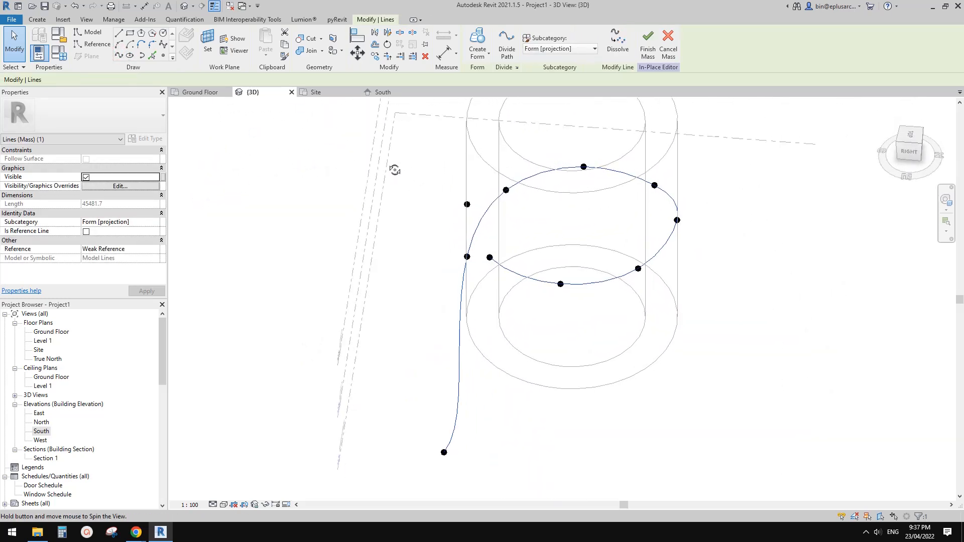
left_click_drag(425, 190, 475, 227, "ctrl")
left_click(119, 56)
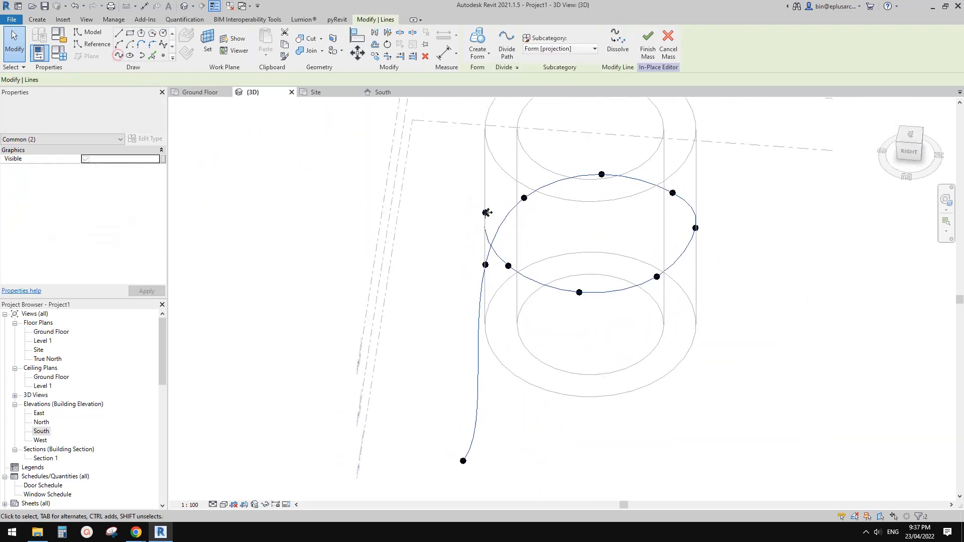
middle_click_drag(484, 209, 567, 209, "shift")
left_click_drag(546, 243, 547, 244, "ctrl")
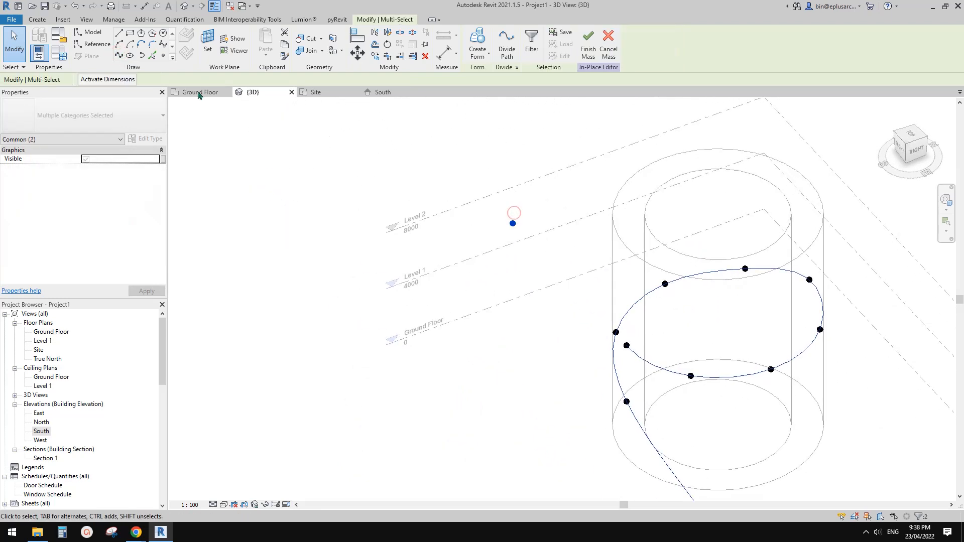
left_click(119, 57)
key("Escape")
Examine the completed spline's path around the tower from above, from the front and in angled 3D views
middle_click_drag(639, 266, 721, 317, "shift")
left_click(912, 144)
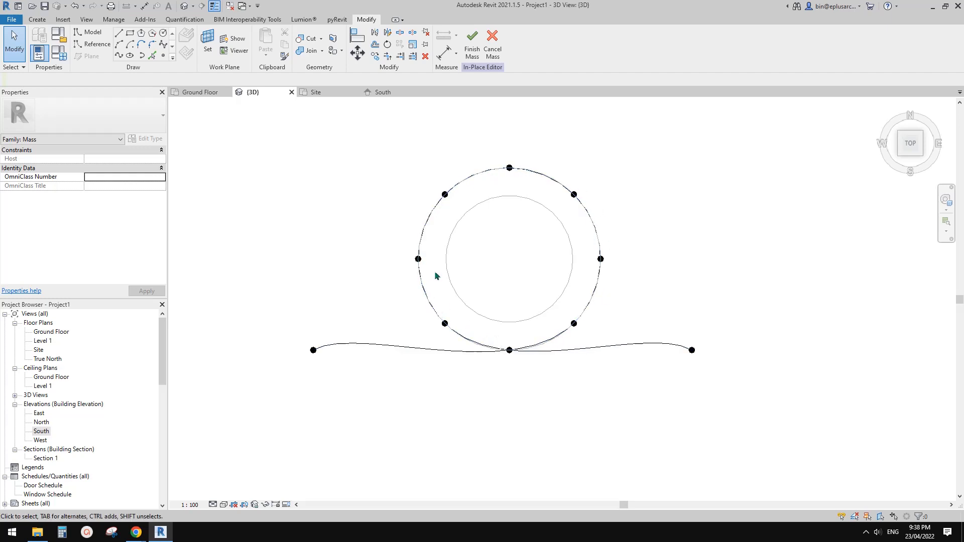
middle_click_drag(682, 295, 646, 355, "shift")
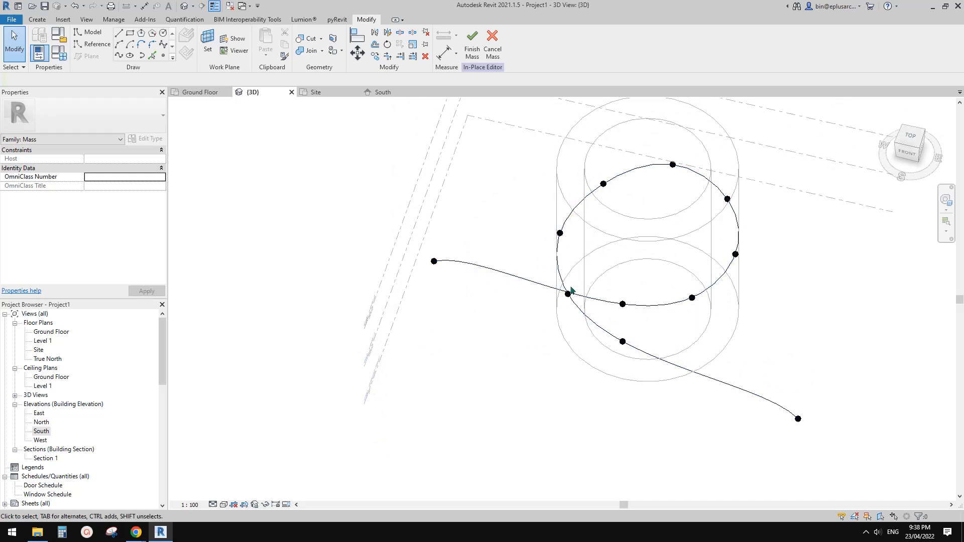
middle_click_drag(571, 290, 839, 271, "shift")
middle_click_drag(746, 316, 661, 285, "shift")
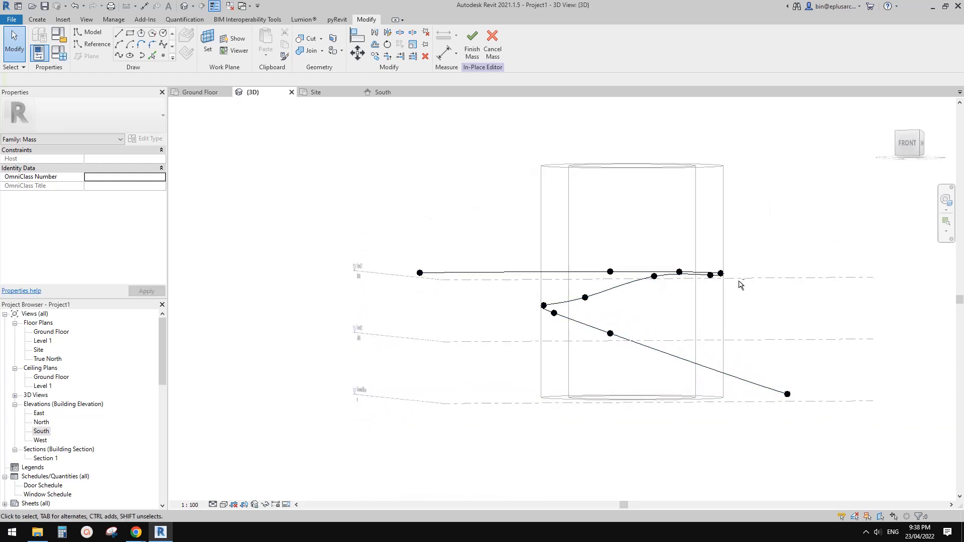
middle_click_drag(738, 282, 748, 352, "shift")
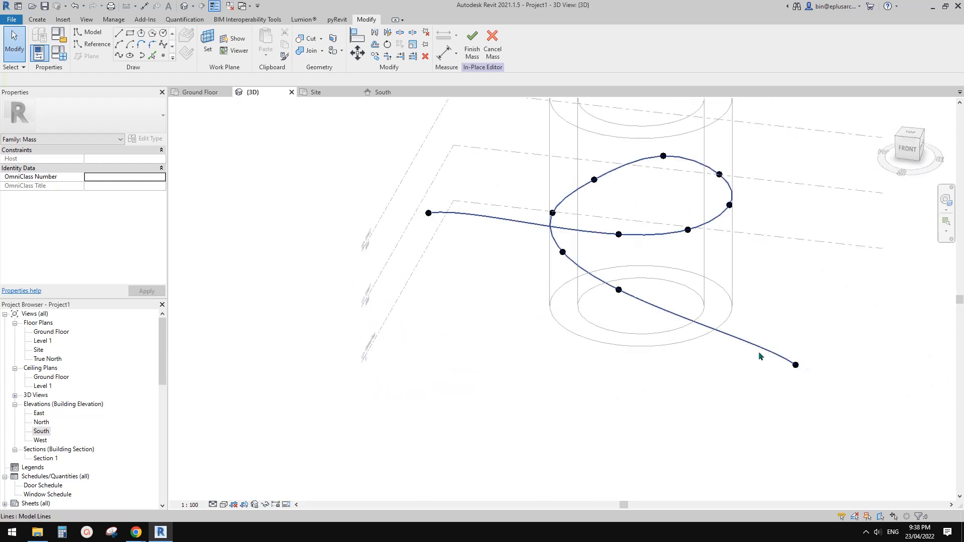
middle_click_drag(788, 352, 849, 399, "shift")
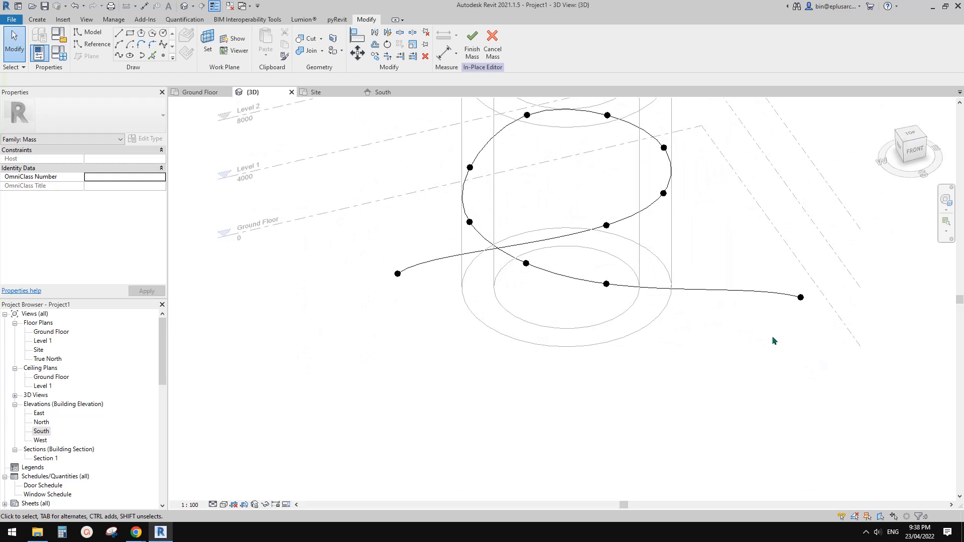
middle_click_drag(773, 341, 706, 360, "shift")
Create a straight line between the lower south point and the outer east end point and make it a reference line
scroll(706, 360, "up", 2)
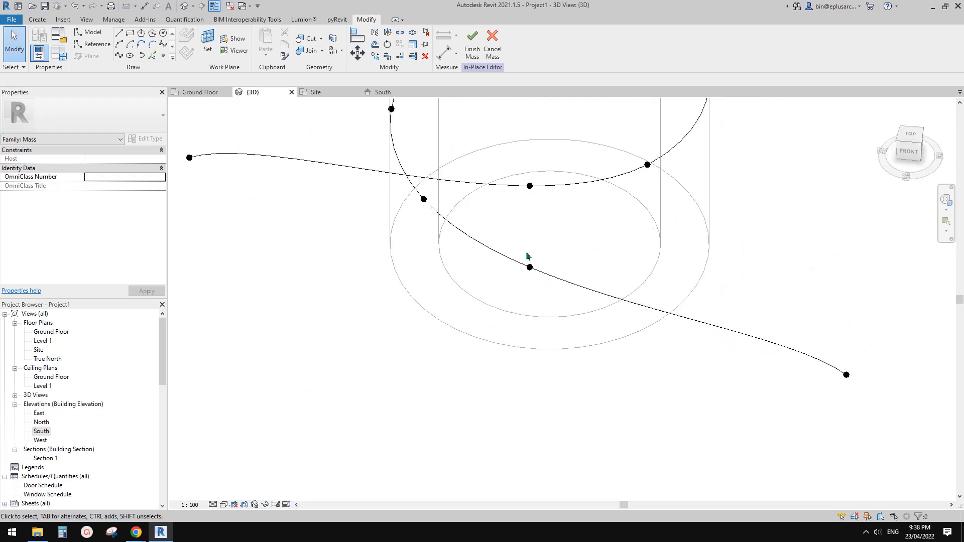
left_click_drag(516, 241, 876, 415)
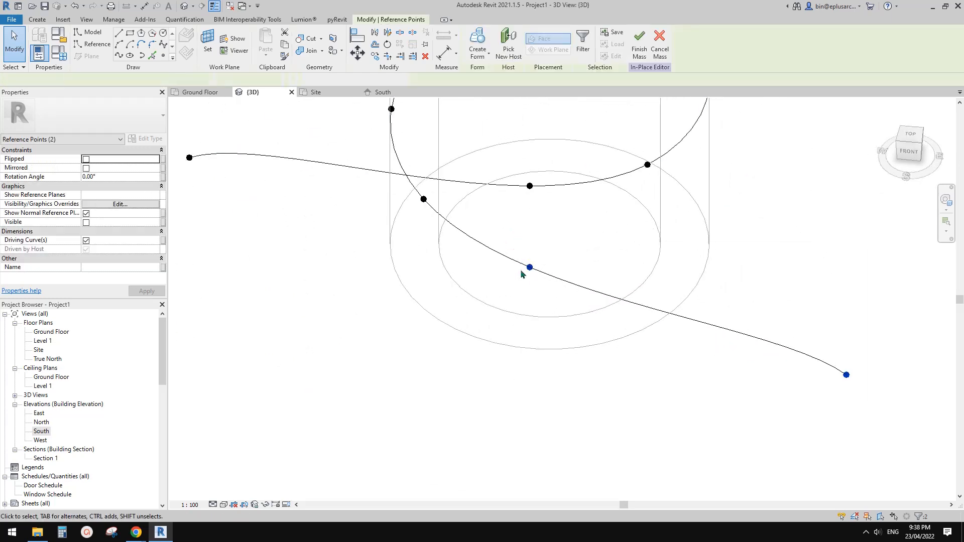
left_click(119, 56)
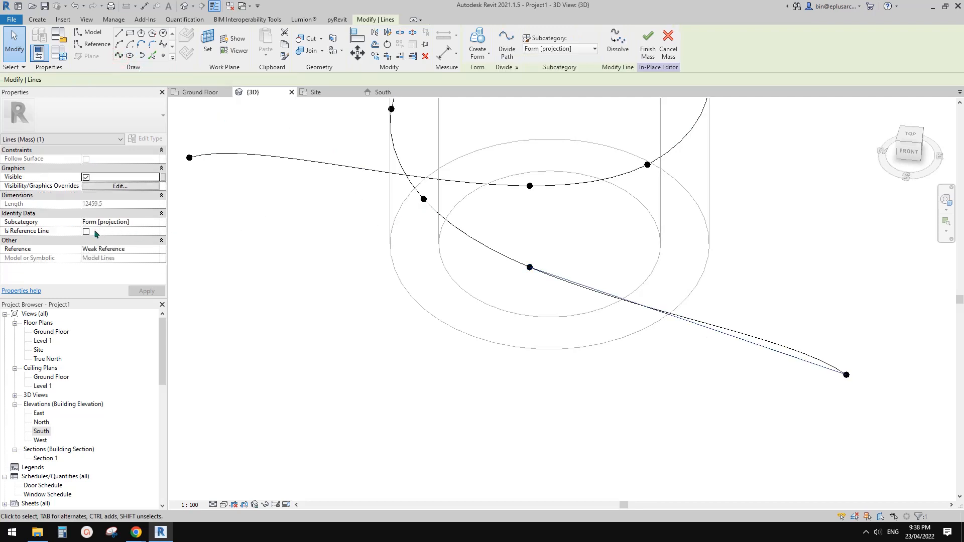
left_click(86, 232)
middle_click_drag(652, 314, 667, 312, "shift")
Place a reference point on the spline near its outer east end and make it a driving point
left_click(163, 56)
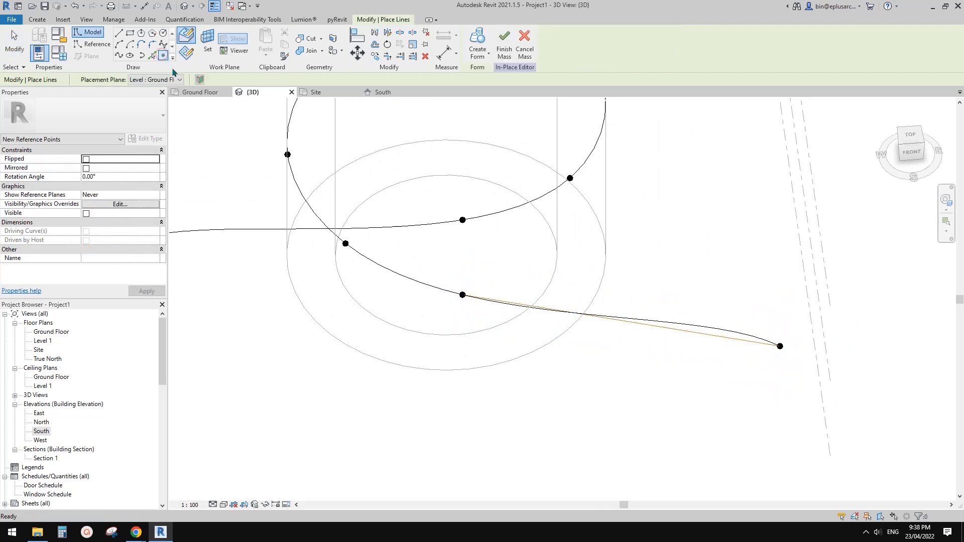
scroll(762, 336, "up", 2)
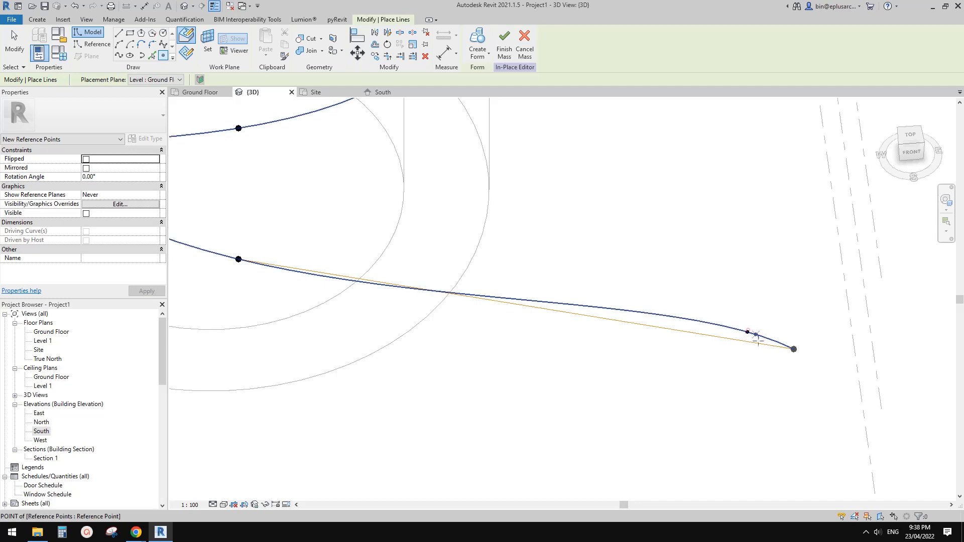
left_click(748, 332)
key("Escape")
left_click(748, 333)
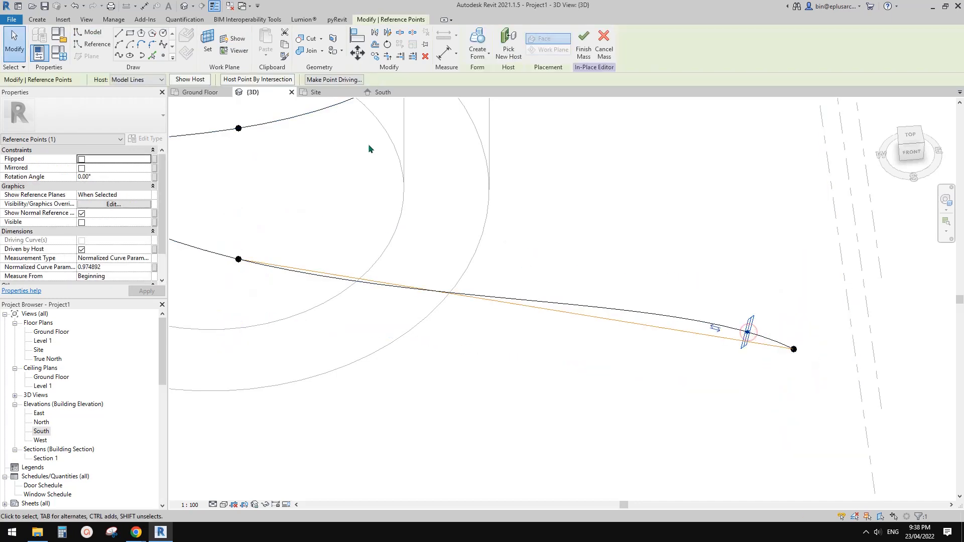
left_click(325, 80)
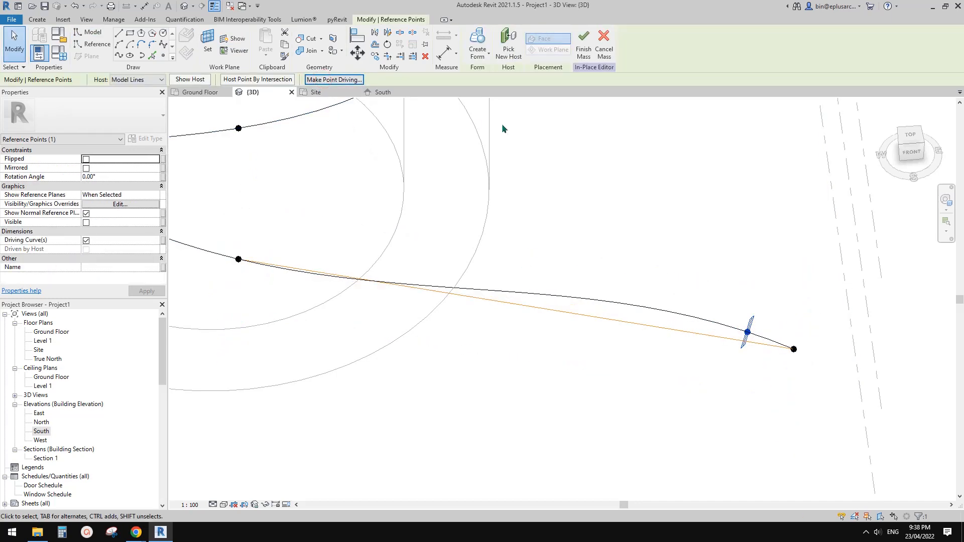
Rehost the new driving point onto the straight reference line near its outer east end
left_click(503, 52)
scroll(789, 346, "up", 4)
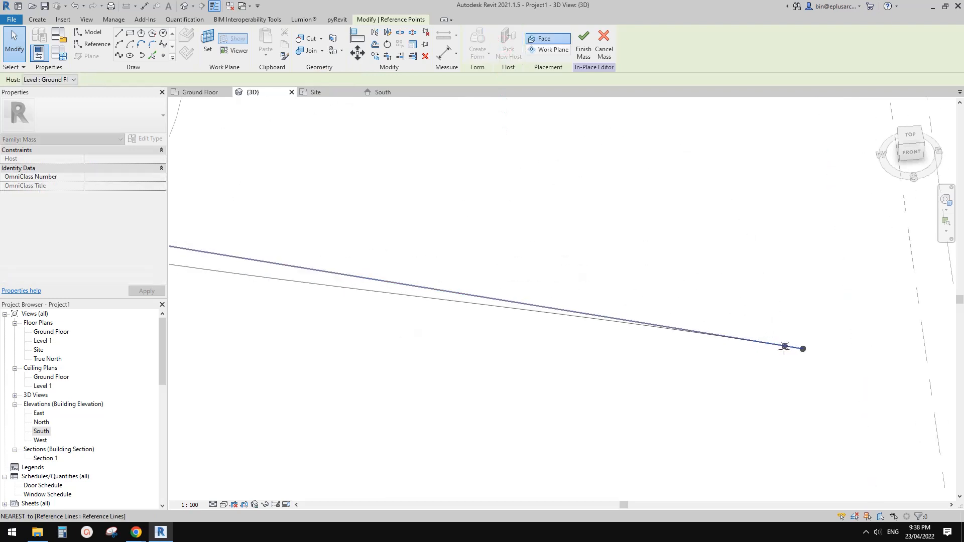
left_click(812, 344)
key("Escape")
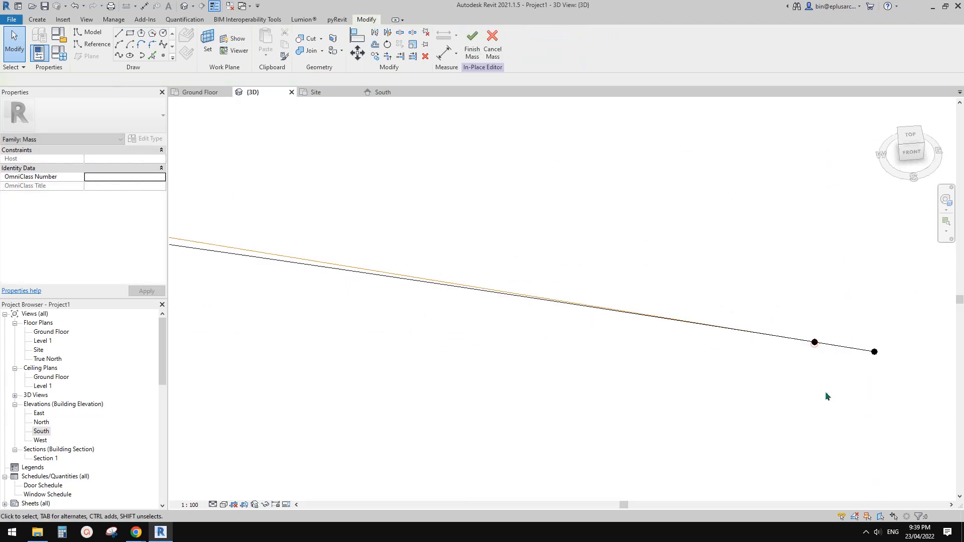
Measure the rehosted point from the line's End by Segment Length and set the segment length to 1
left_click(814, 344)
left_click(814, 344)
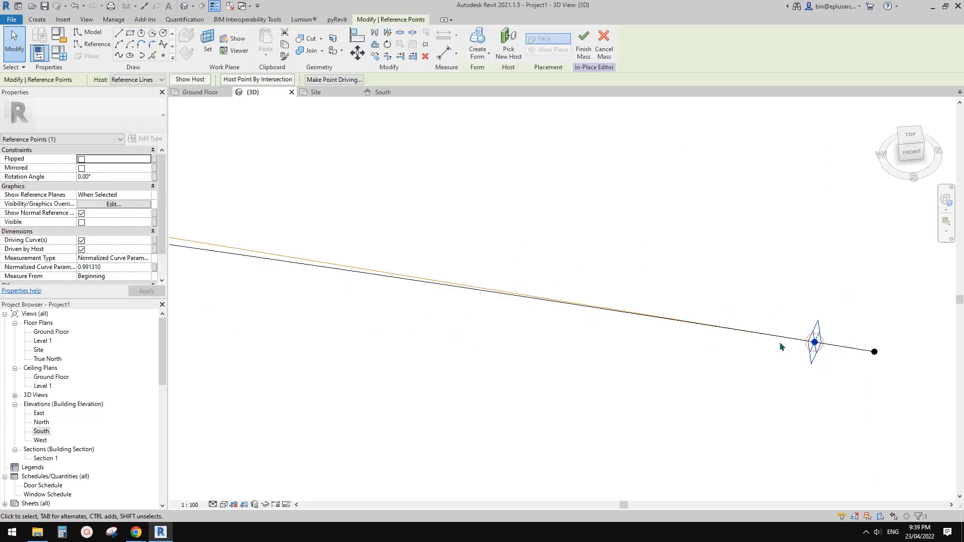
scroll(441, 392, "down", 2)
middle_click_drag(442, 392, 607, 346)
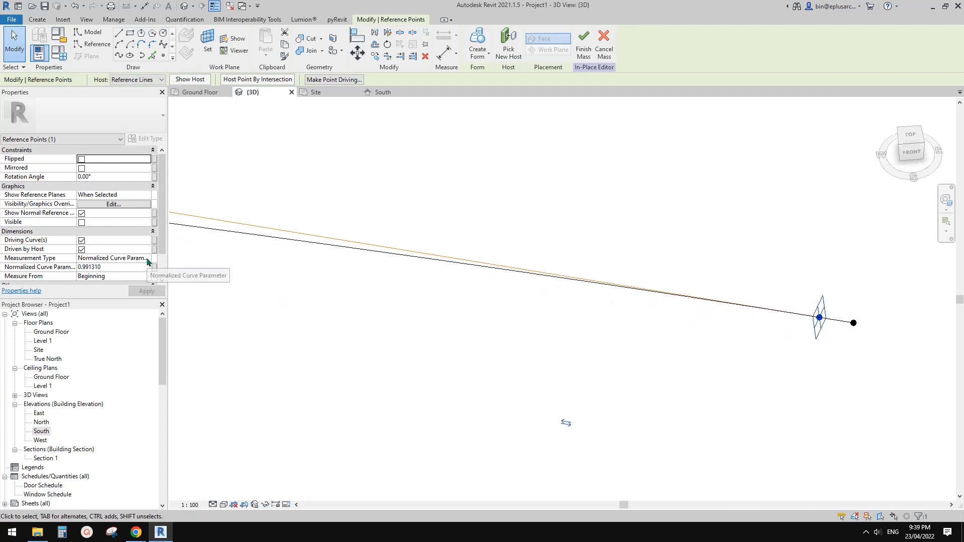
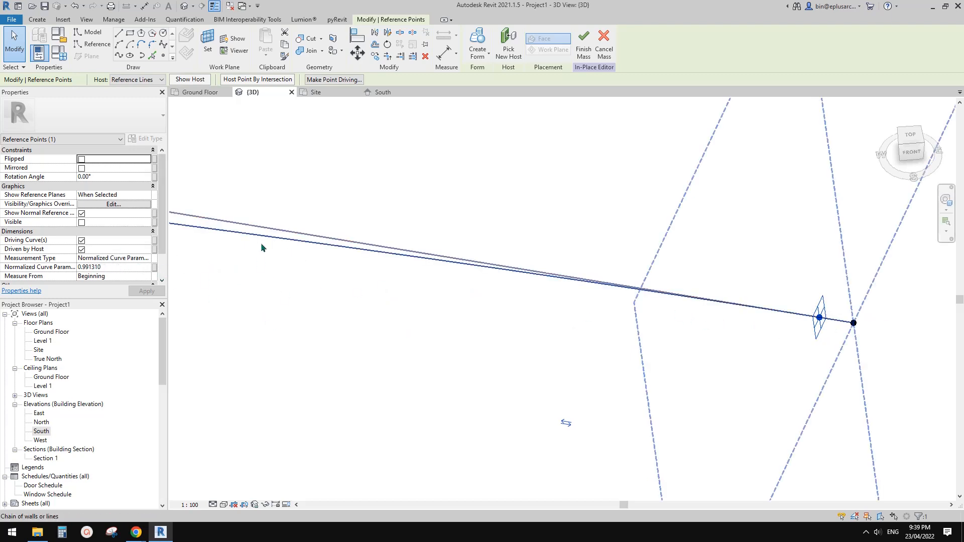
left_click(150, 279)
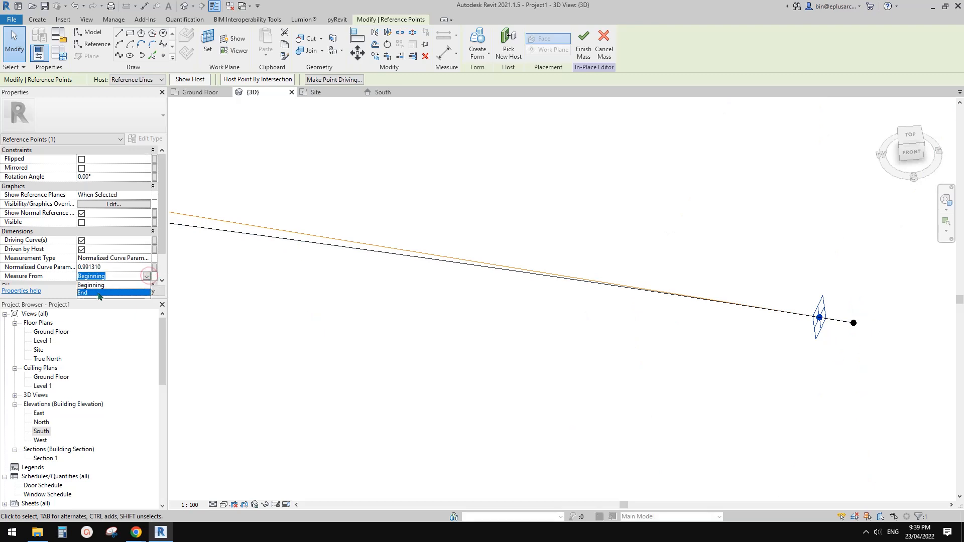
left_click(146, 292)
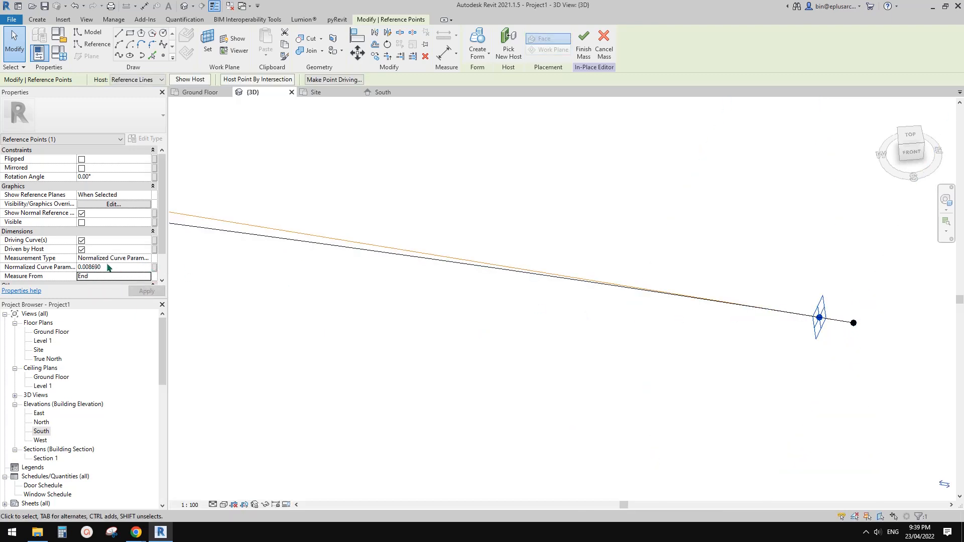
left_click(132, 258)
left_click(147, 258)
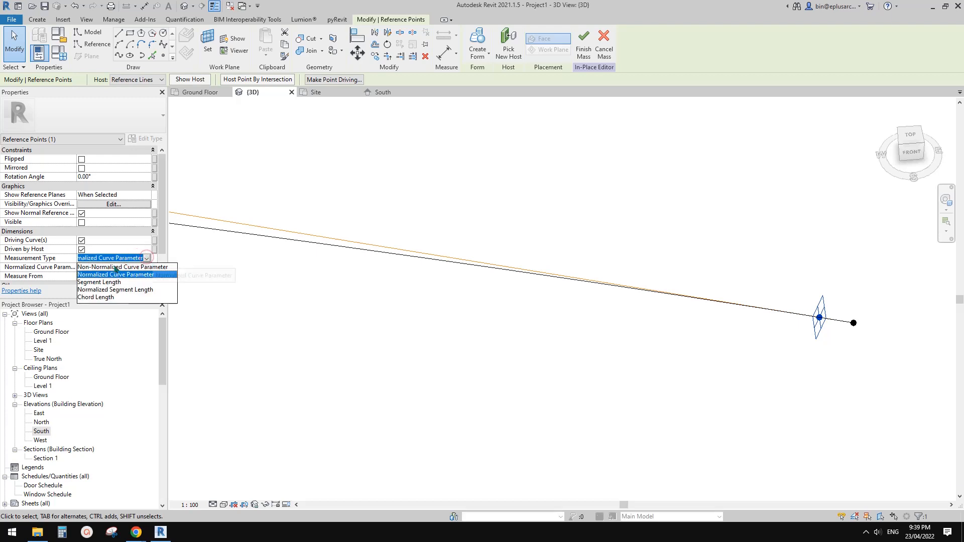
left_click(104, 282)
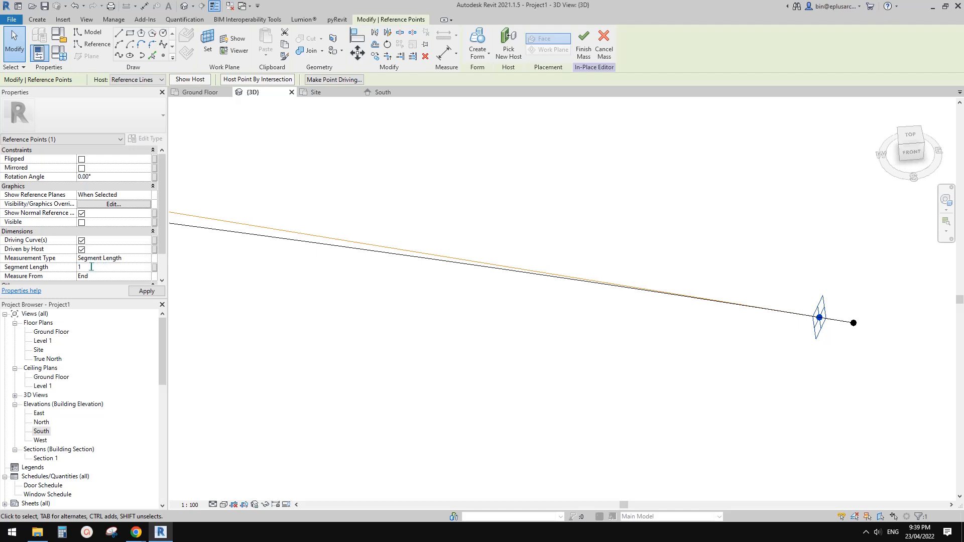
key("Return")
Place a driving reference point on the spline just east of the lower south point and rehost it onto the straight reference line
scroll(798, 329, "down", 2)
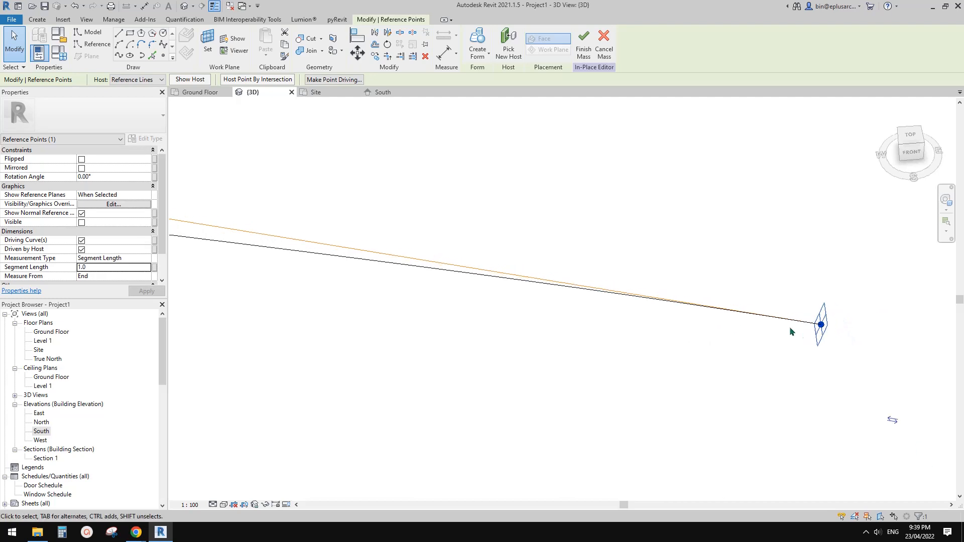
middle_click_drag(734, 336, 818, 321)
scroll(843, 333, "down", 3)
scroll(817, 321, "down", 2)
middle_click_drag(652, 322, 672, 292, "shift")
scroll(397, 294, "up", 2)
middle_click_drag(480, 293, 412, 293)
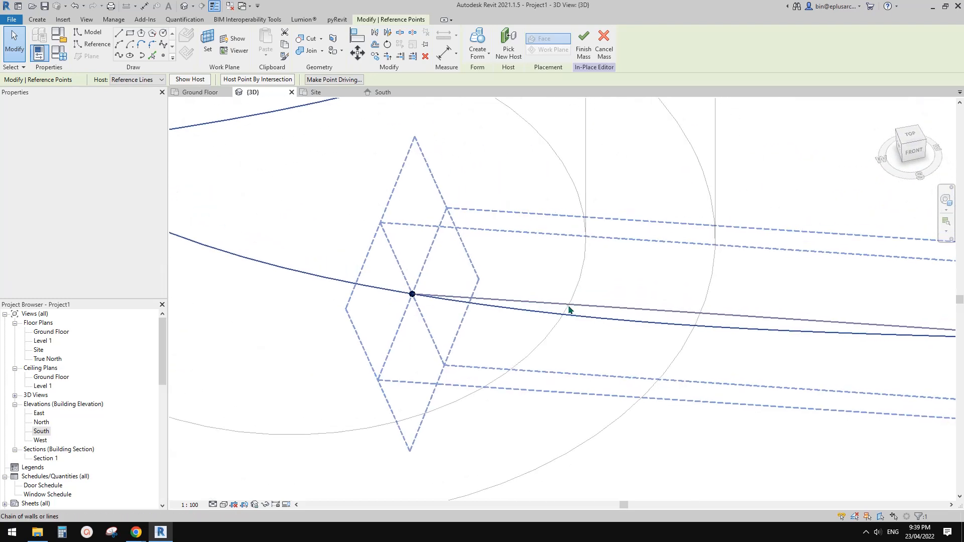
left_click(163, 55)
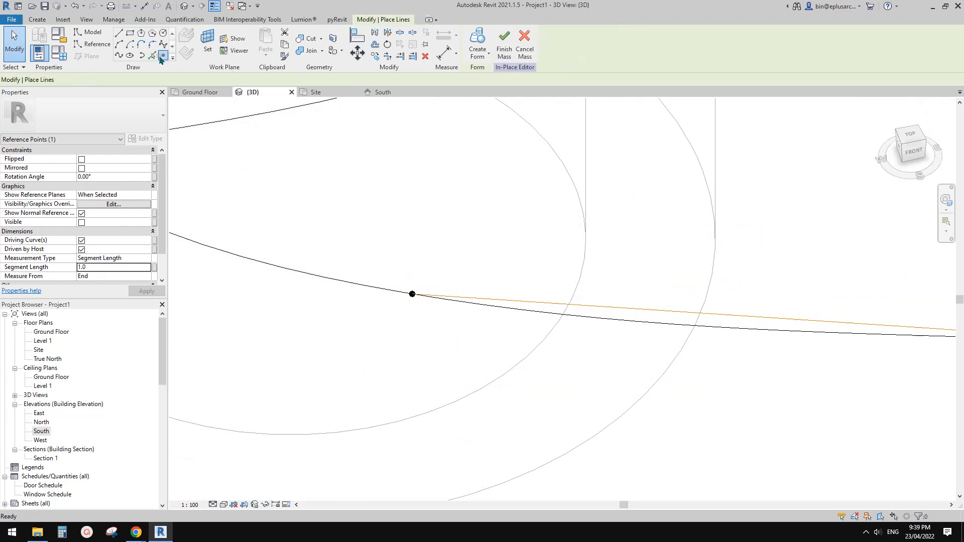
left_click(646, 322)
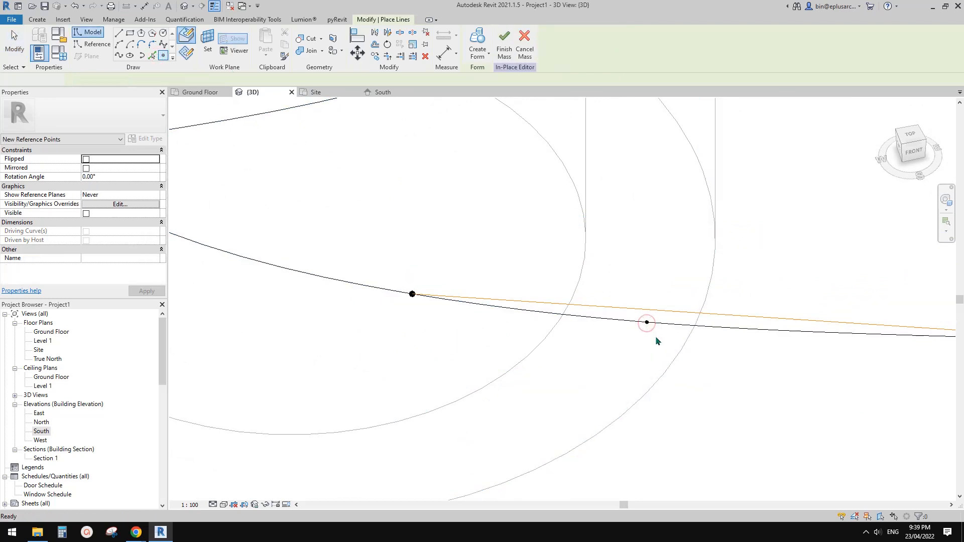
key("Escape")
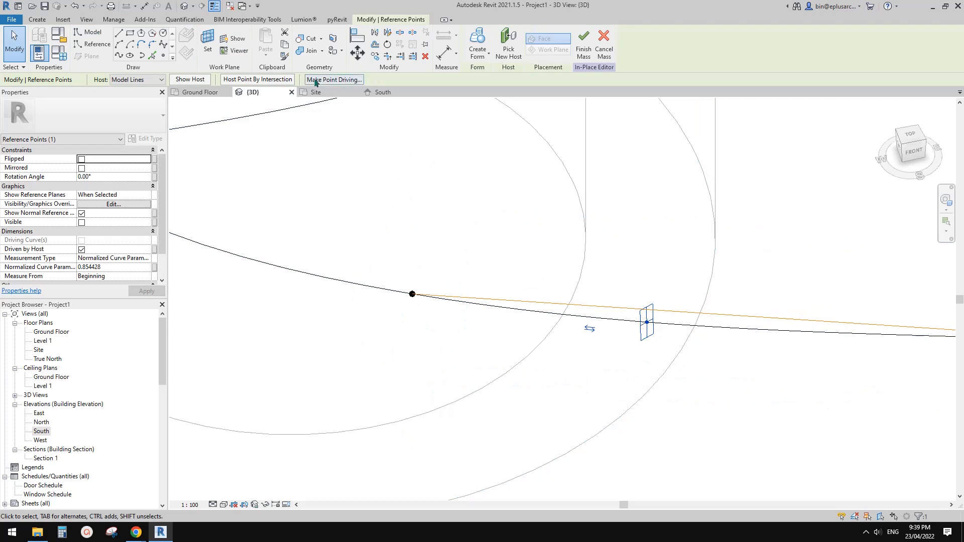
left_click(506, 51)
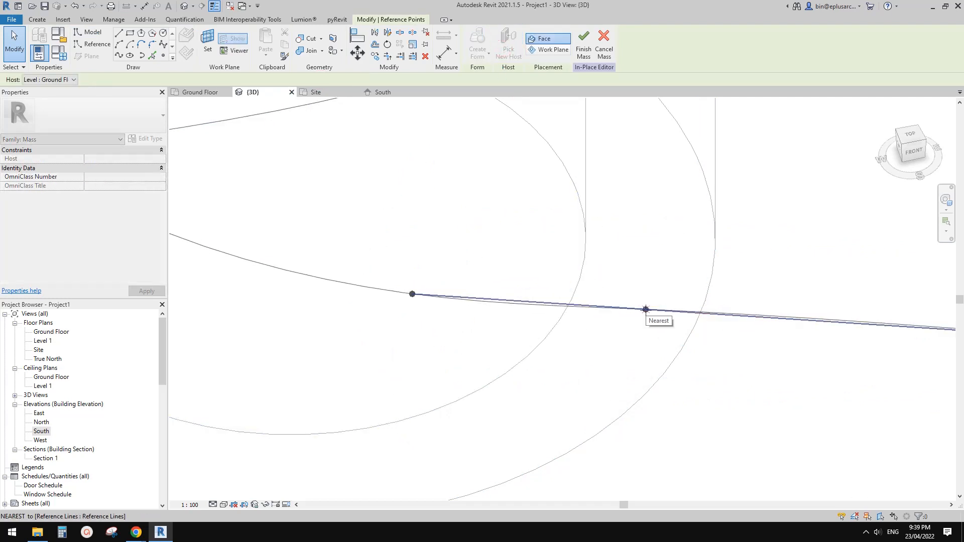
left_click(646, 309)
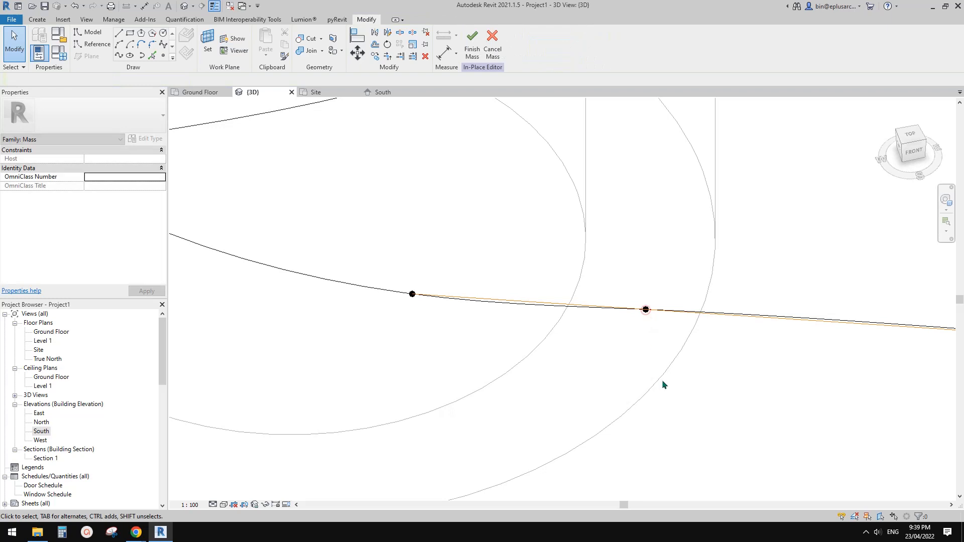
Measure the rehosted point near the lower south point by Segment Length from the line's Beginning and set the segment length to 1
left_click(646, 311)
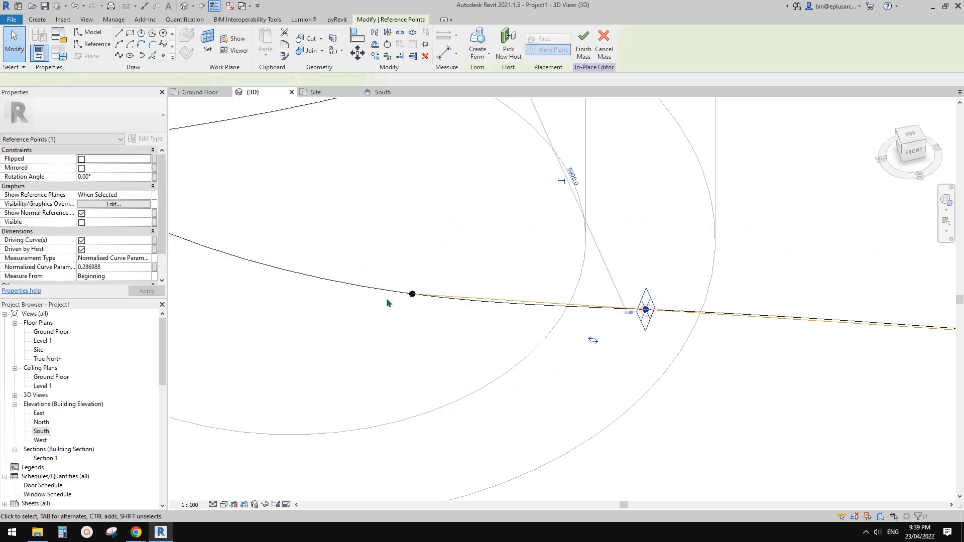
left_click(146, 258)
left_click(98, 283)
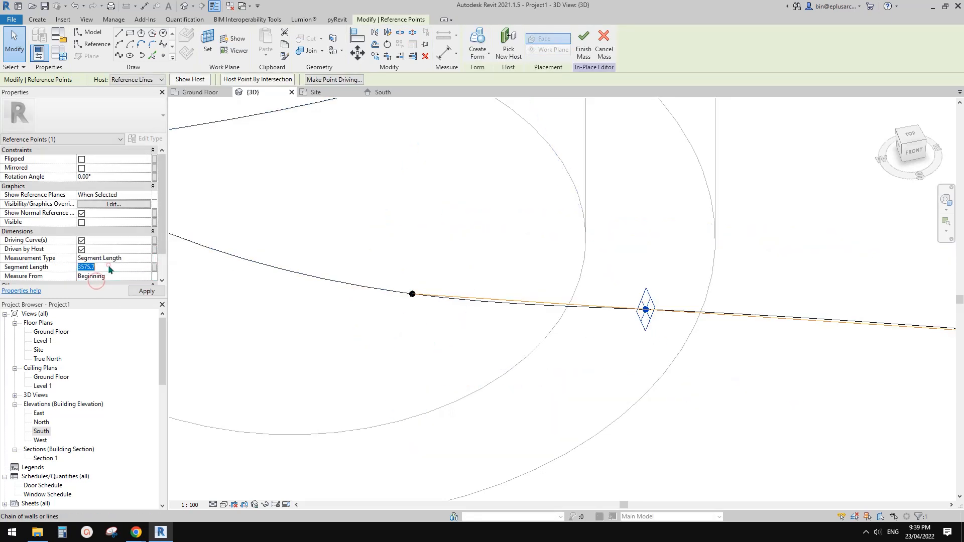
scroll(525, 359, "down", 2)
middle_click_drag(670, 375, 639, 348)
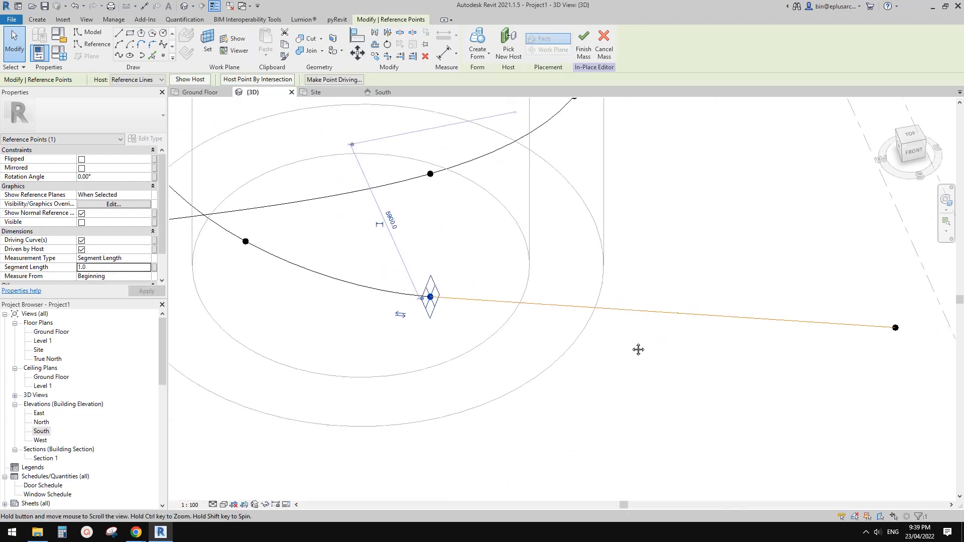
left_click(699, 377)
Select the spline and examine its straightened east end against the reference line from several angles
scroll(604, 359, "down", 2)
left_click(426, 304)
scroll(527, 337, "down", 1)
middle_click_drag(527, 337, 662, 321)
key("Escape")
key("Tab")
key("Tab")
left_click(436, 277)
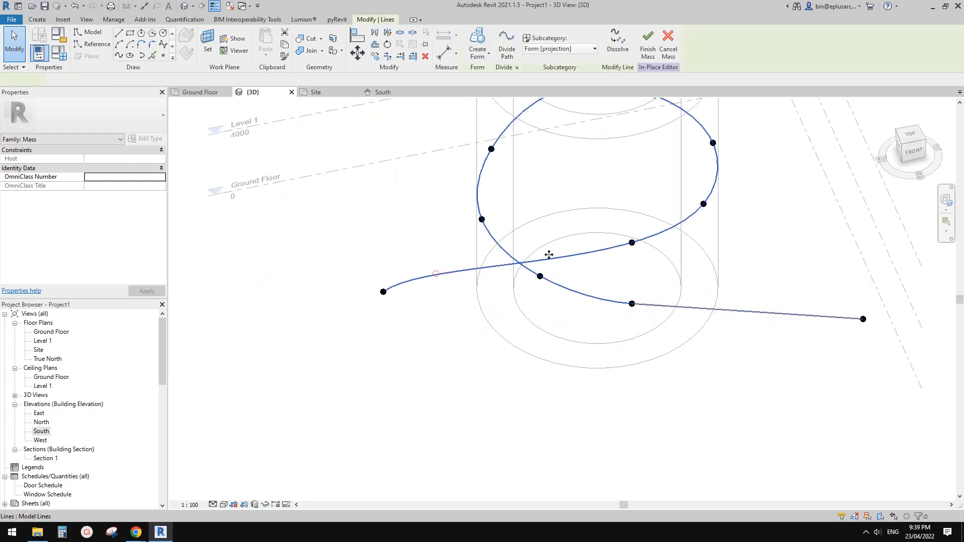
middle_click_drag(548, 254, 428, 265, "shift")
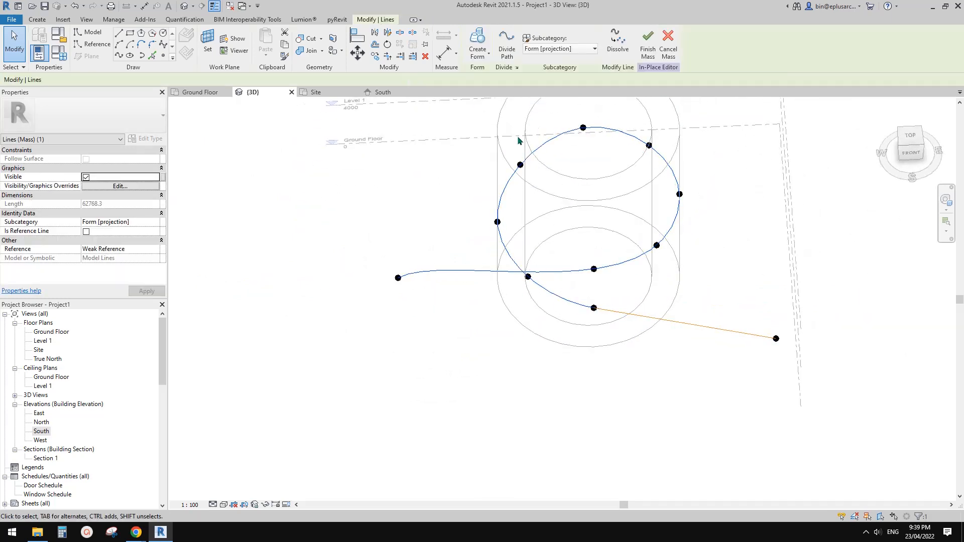
scroll(690, 353, "up", 2)
middle_click_drag(691, 353, 715, 213, "shift")
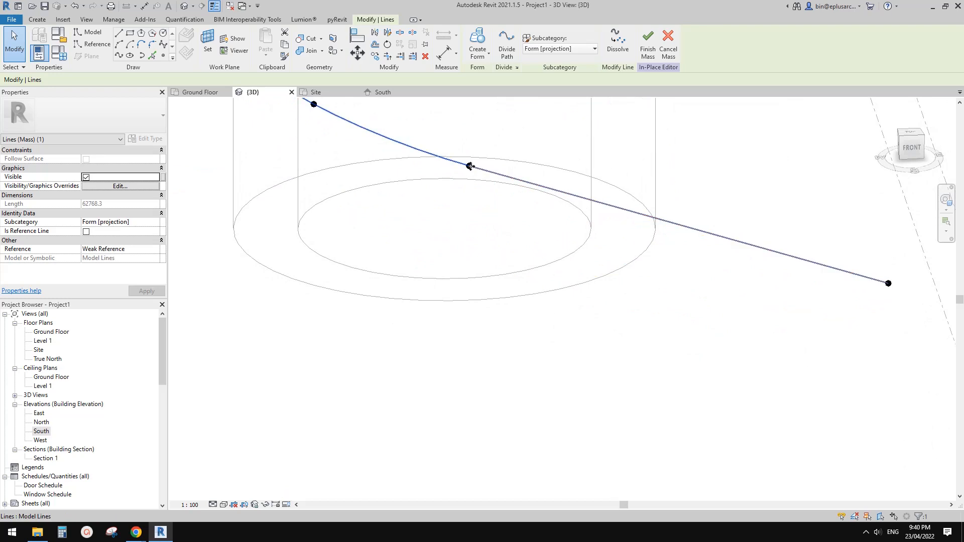
Create a straight line between the upper south point and the outer west end point and make it a reference line
middle_click_drag(867, 314, 677, 348, "shift")
middle_click_drag(686, 250, 634, 345)
scroll(694, 291, "up", 3)
key("Escape")
left_click(817, 319)
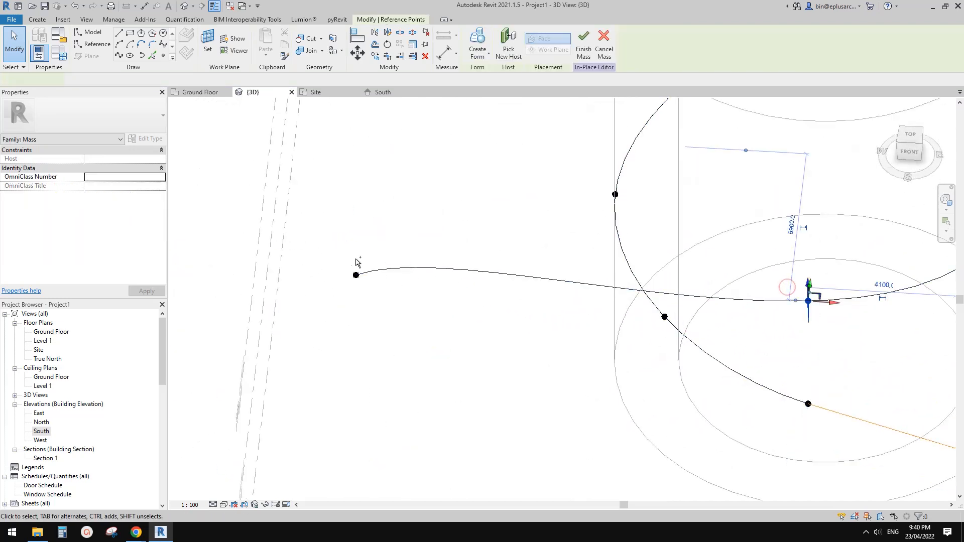
left_click_drag(383, 296, 382, 297, "ctrl")
middle_click_drag(383, 297, 420, 242, "shift")
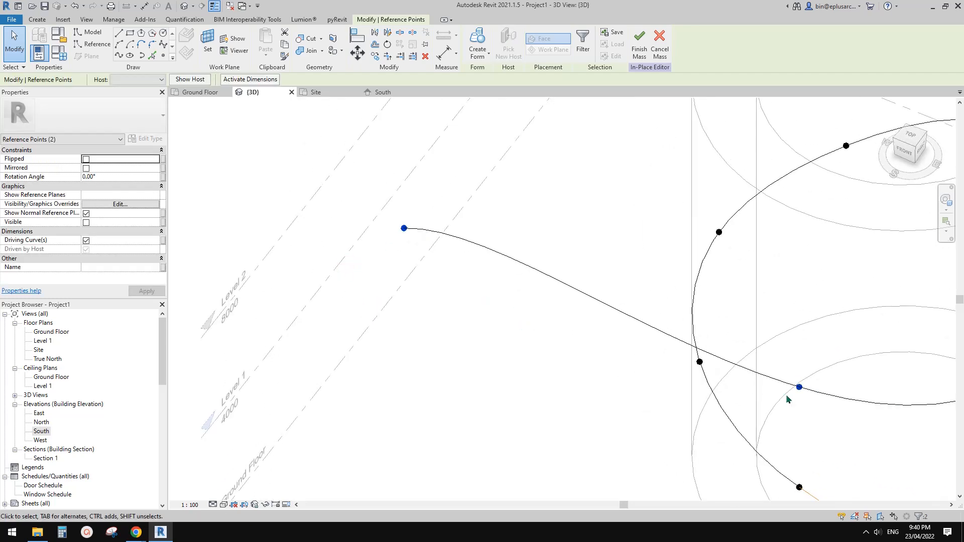
left_click(118, 56)
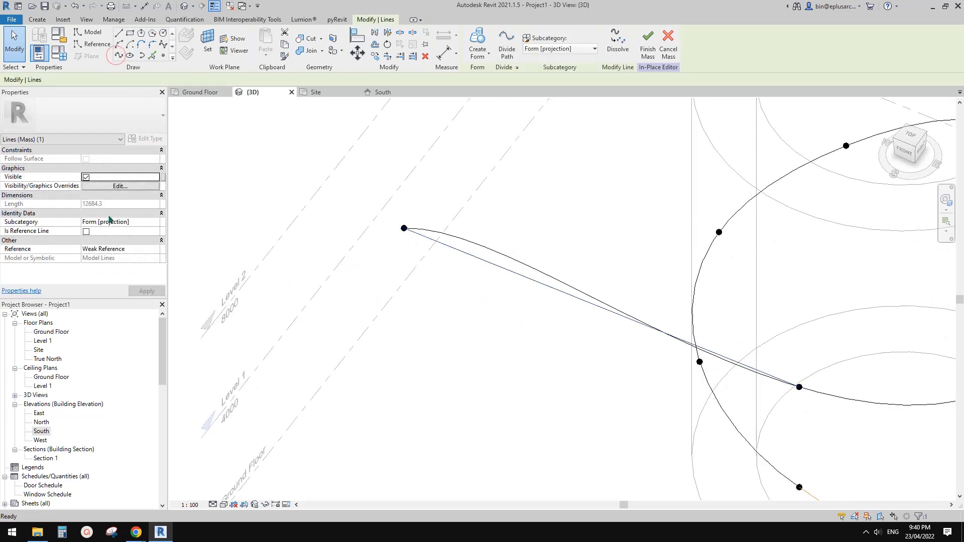
left_click(86, 232)
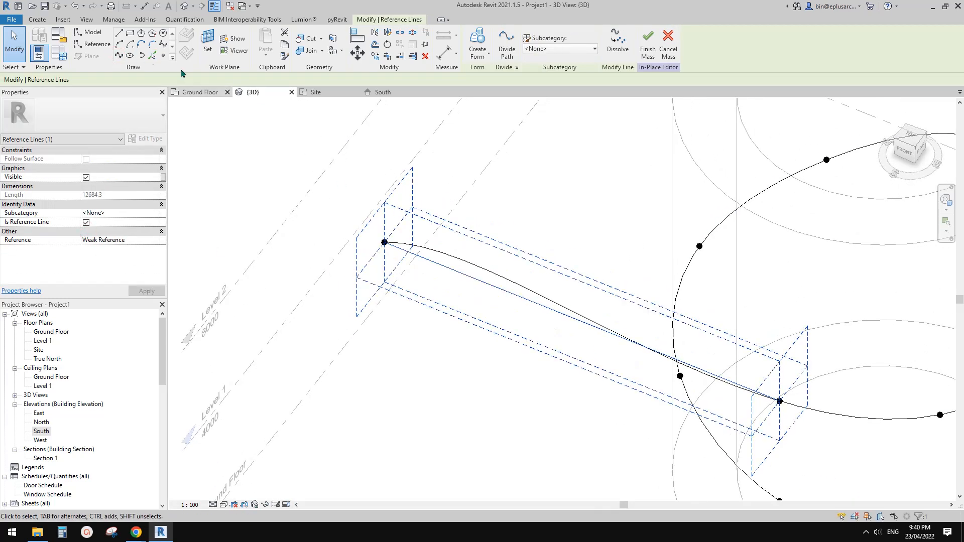
Place a driving reference point on the spline near its outer west end and rehost it onto the straight west reference line
left_click(162, 56)
scroll(484, 232, "up", 2)
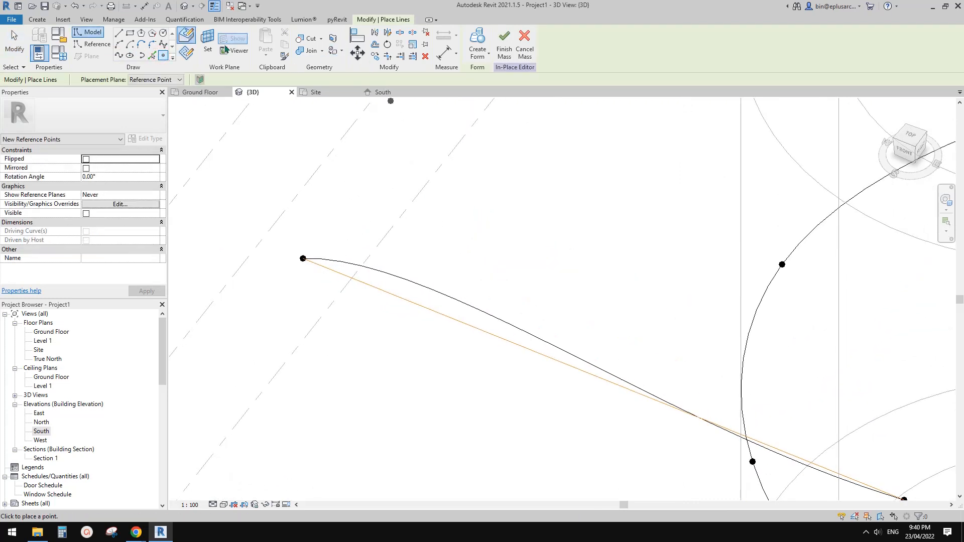
key("Escape")
left_click(393, 275)
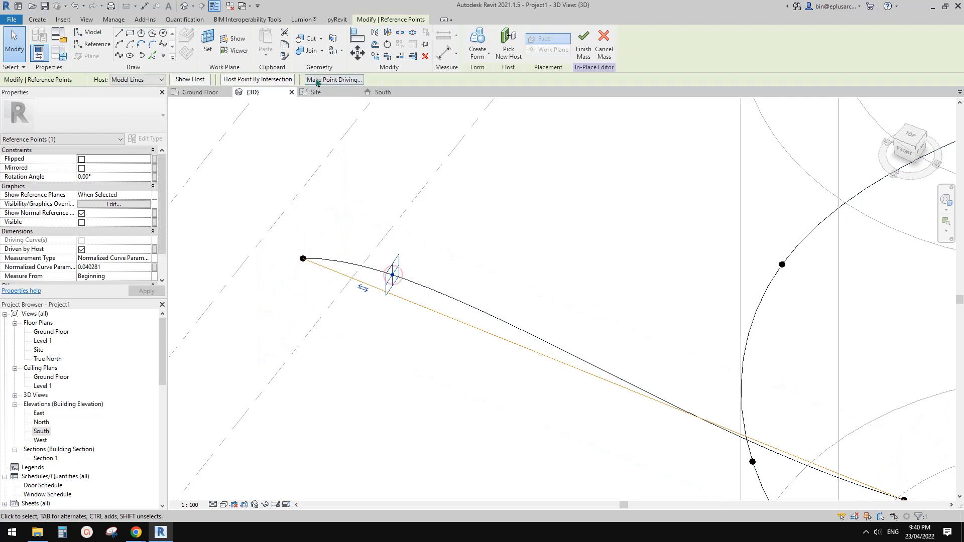
left_click(317, 80)
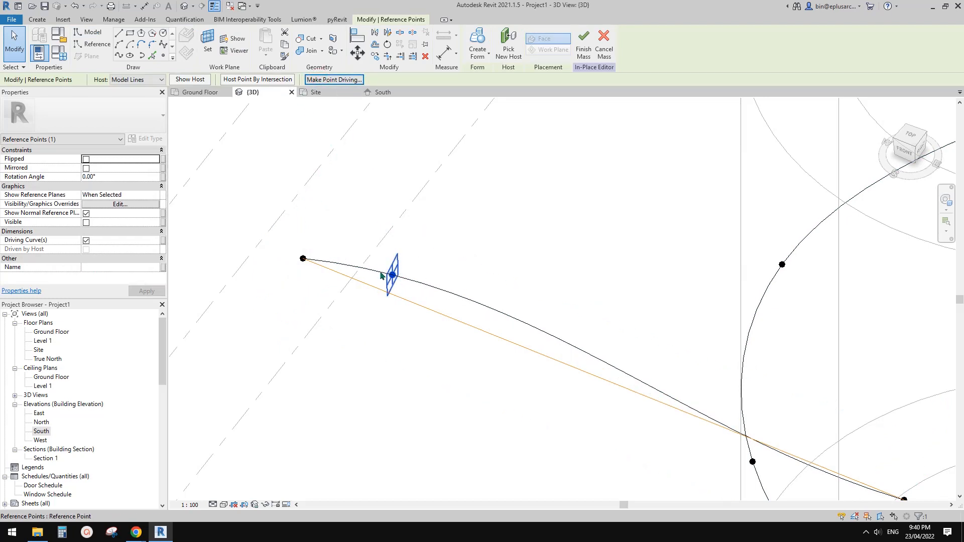
left_click(414, 304)
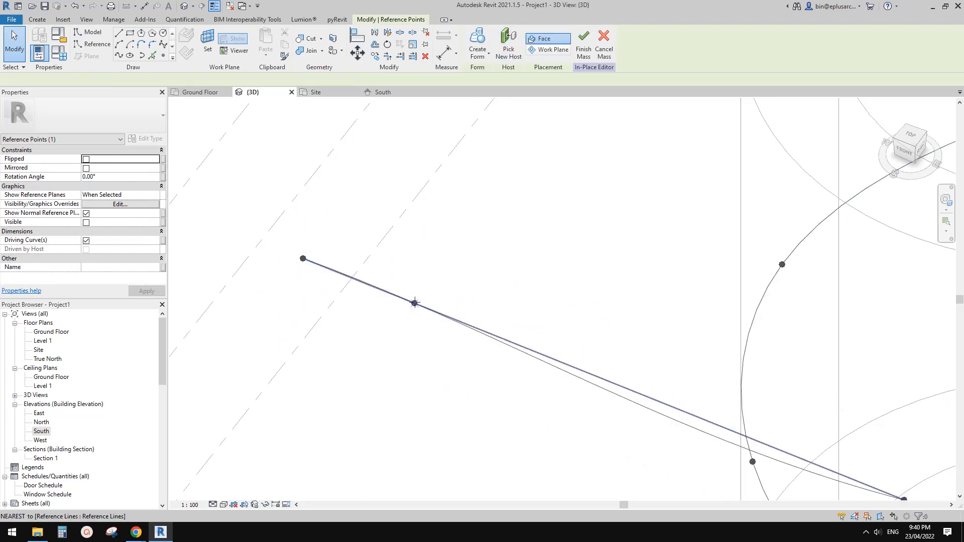
left_click(430, 330)
Measure the rehosted west point by Segment Length from the line's Beginning and set the segment length to 1
left_click(414, 304)
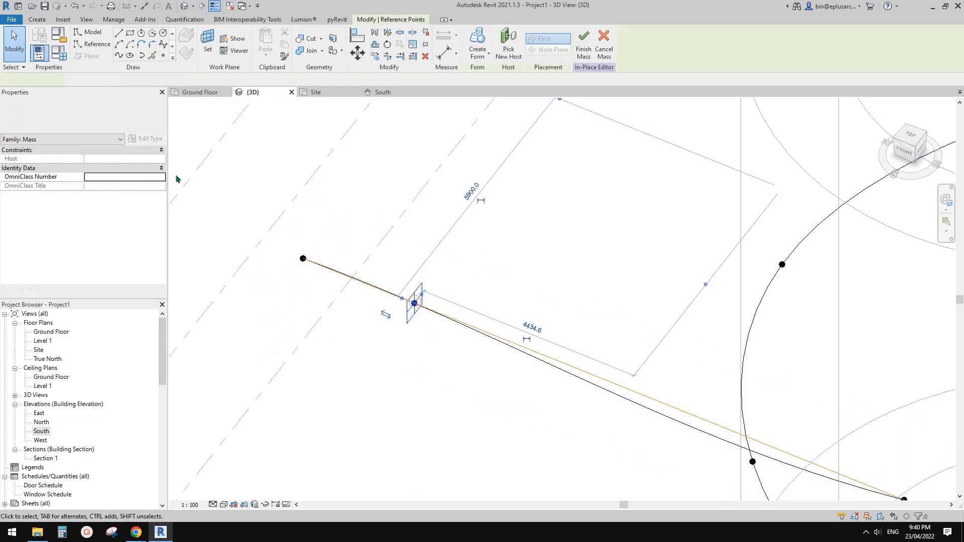
left_click(145, 259)
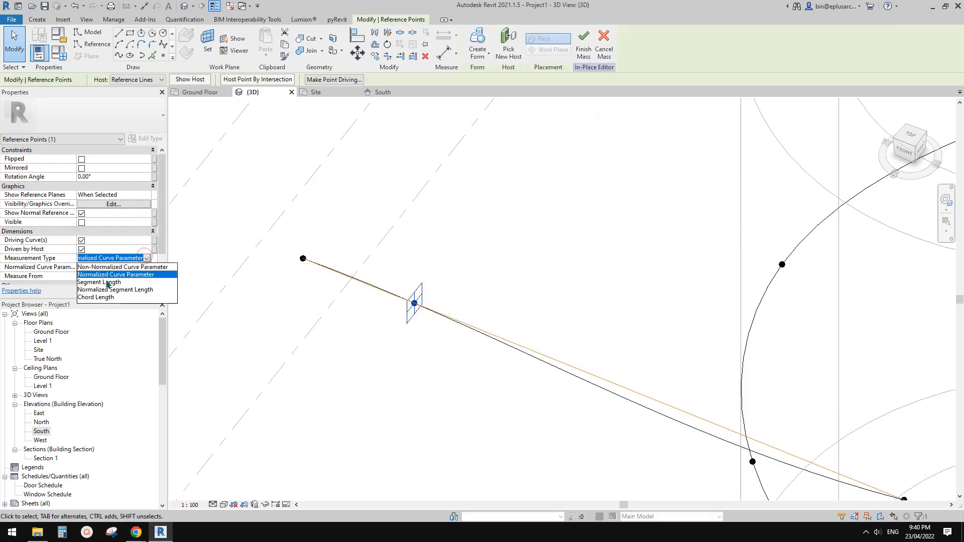
left_click(107, 283)
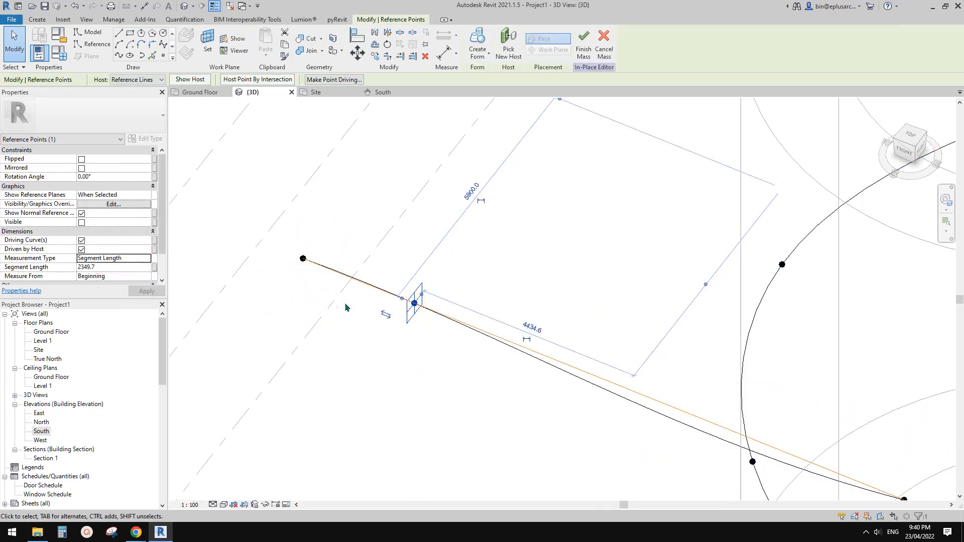
double_click(119, 268)
type("1")
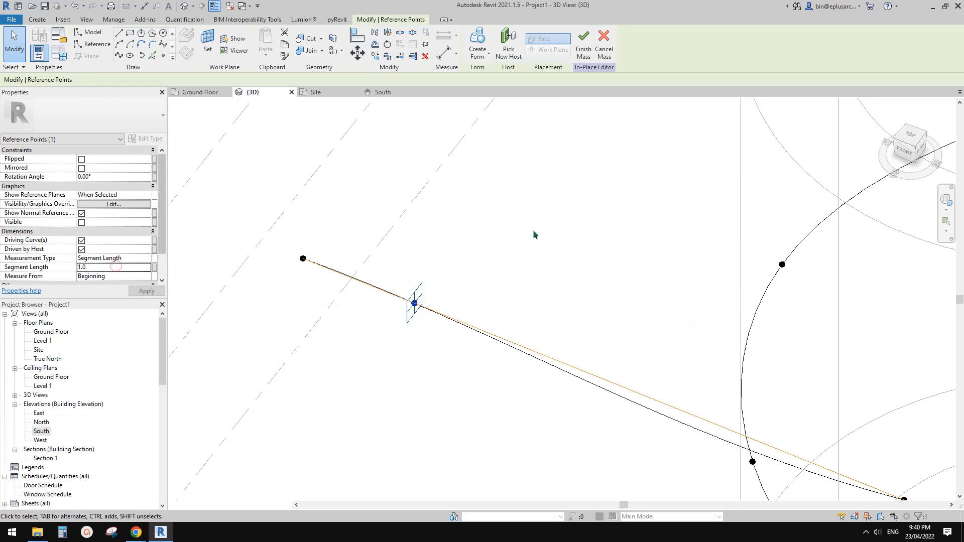
Place a driving reference point on the spline just west of the upper south point and rehost it onto the west reference line
scroll(533, 239, "down", 1)
middle_click_drag(561, 279, 414, 224)
left_click(164, 57)
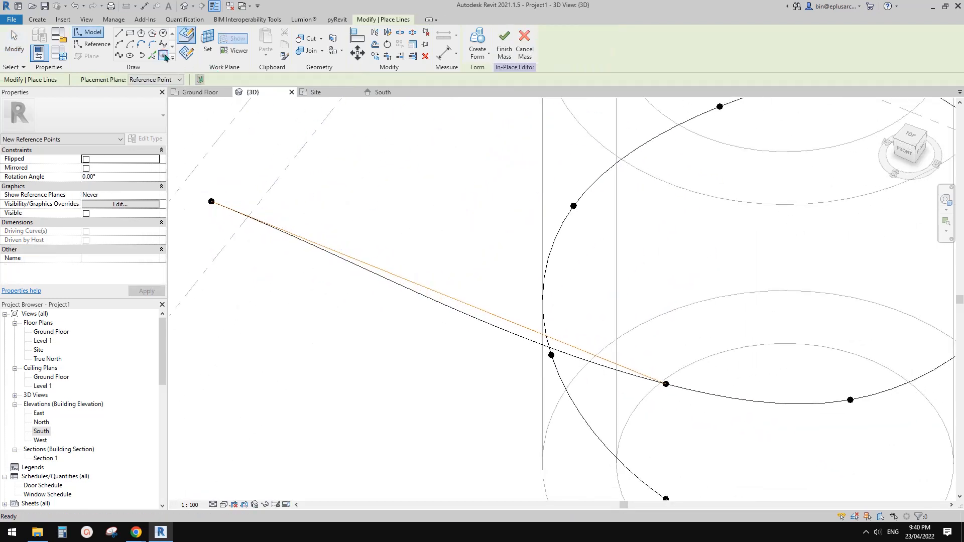
left_click(517, 335)
key("Escape")
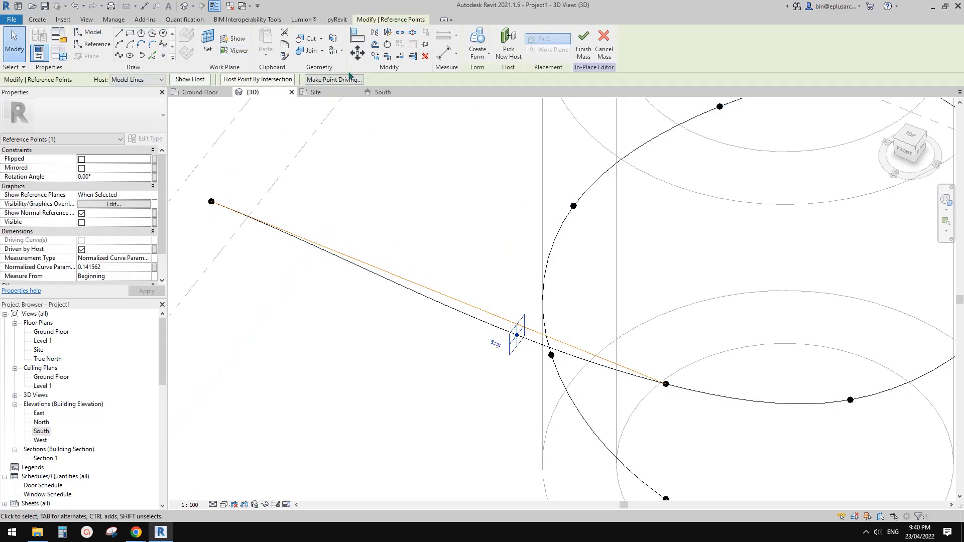
left_click(317, 80)
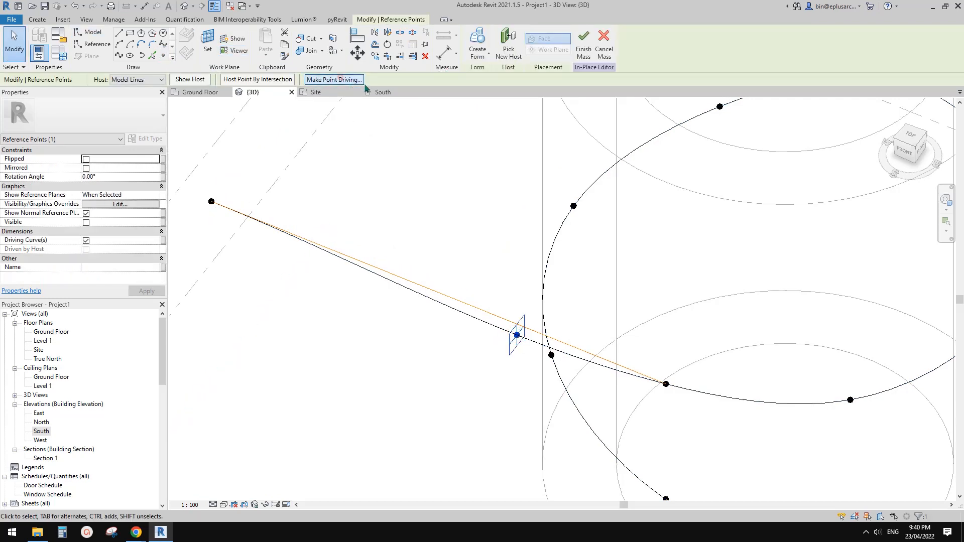
left_click(510, 51)
left_click(524, 328)
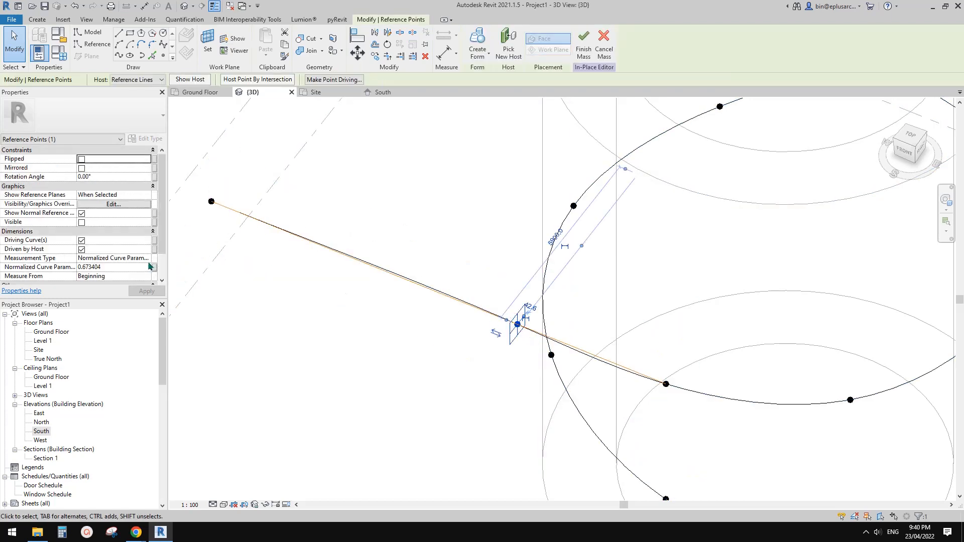
Measure the rehosted point near the upper south point by Segment Length from the line's End and set the segment length to 1
left_click(147, 278)
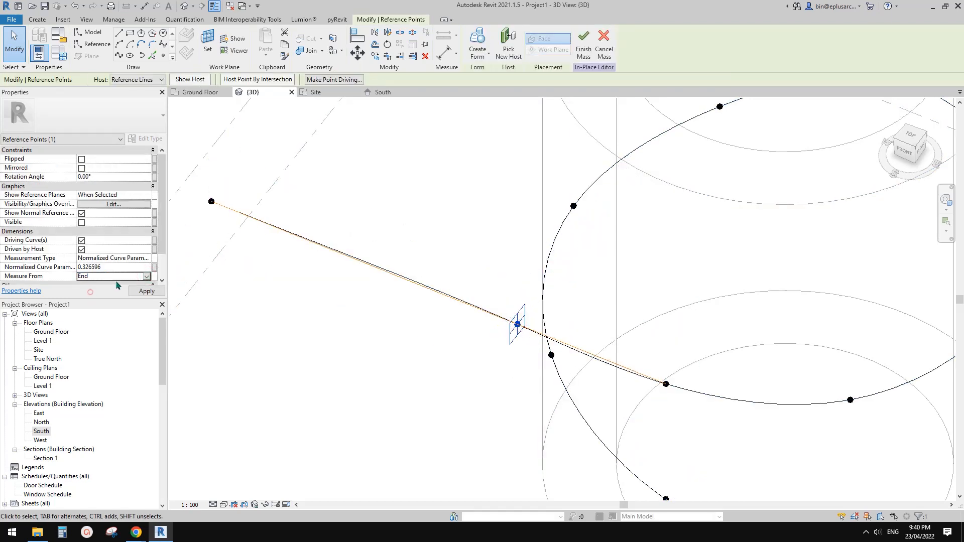
left_click(138, 259)
left_click(91, 282)
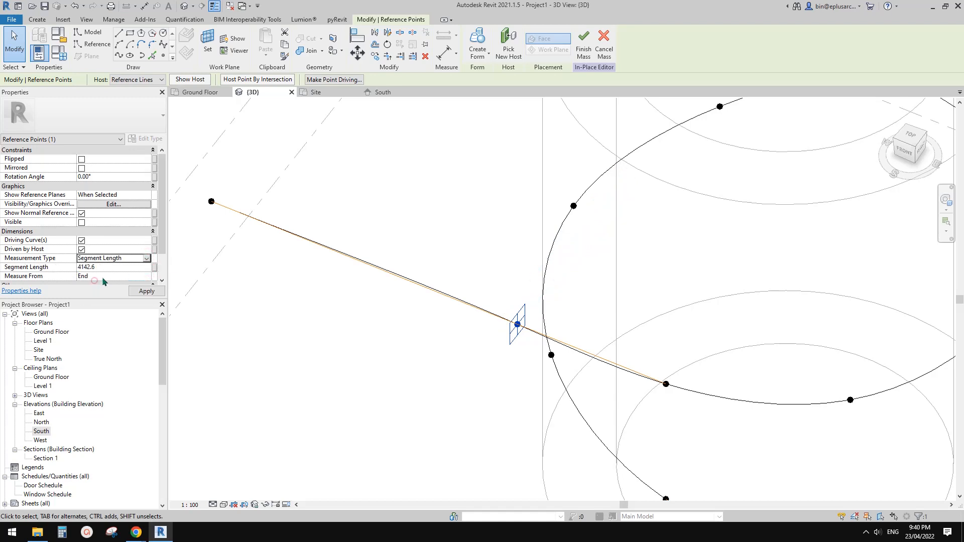
key("Return")
scroll(472, 358, "down", 5)
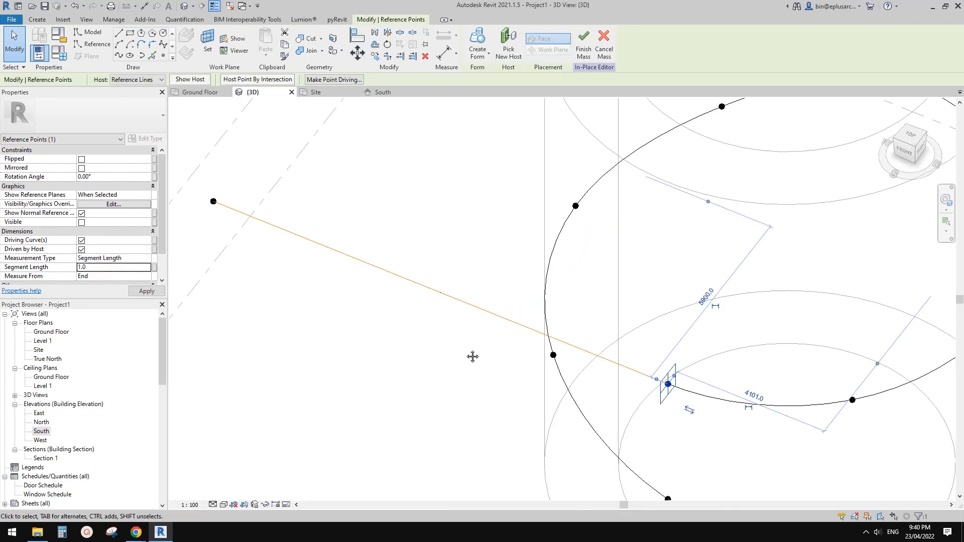
left_click(511, 300)
Examine the spline path and its two straight ends in 3D and from the top
scroll(623, 379, "down", 2)
middle_click_drag(622, 379, 598, 315)
middle_click_drag(385, 296, 430, 373)
left_click(474, 313)
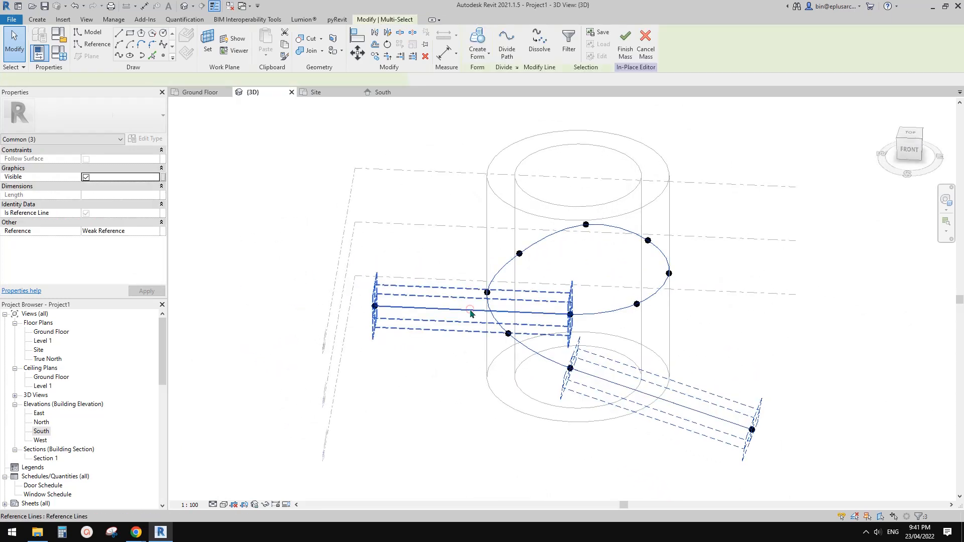
middle_click_drag(512, 322, 511, 332)
middle_click_drag(576, 343, 673, 344, "shift")
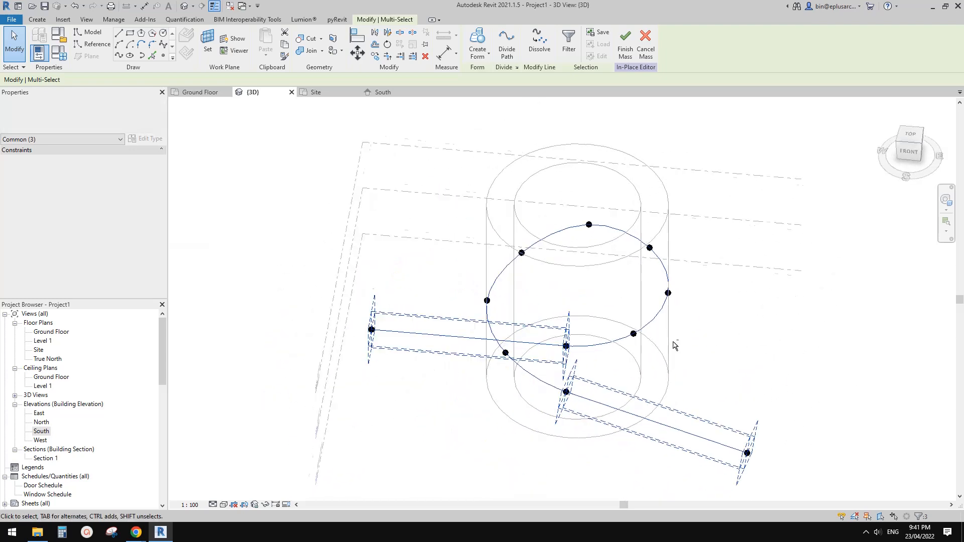
left_click(912, 137)
left_click(617, 334)
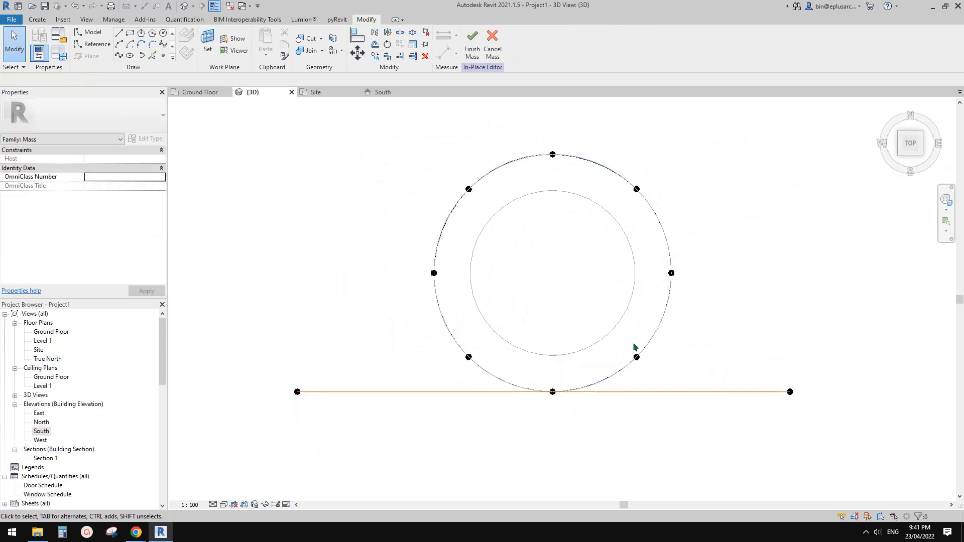
Try to lower the overlapping reference points of the spline at Level 2 on the tower's centreline in the front view
middle_click_drag(635, 347, 636, 367)
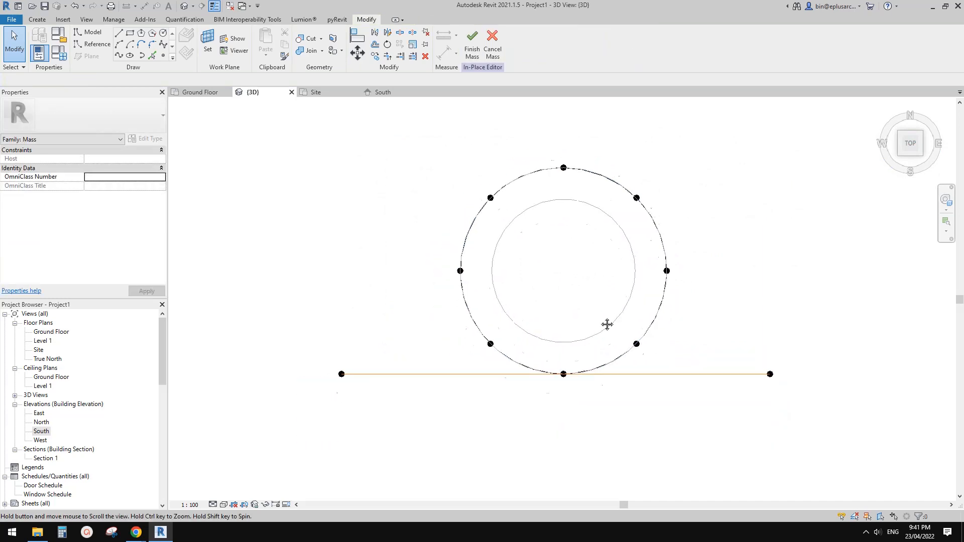
middle_click_drag(609, 323, 609, 262, "shift")
left_click(910, 154)
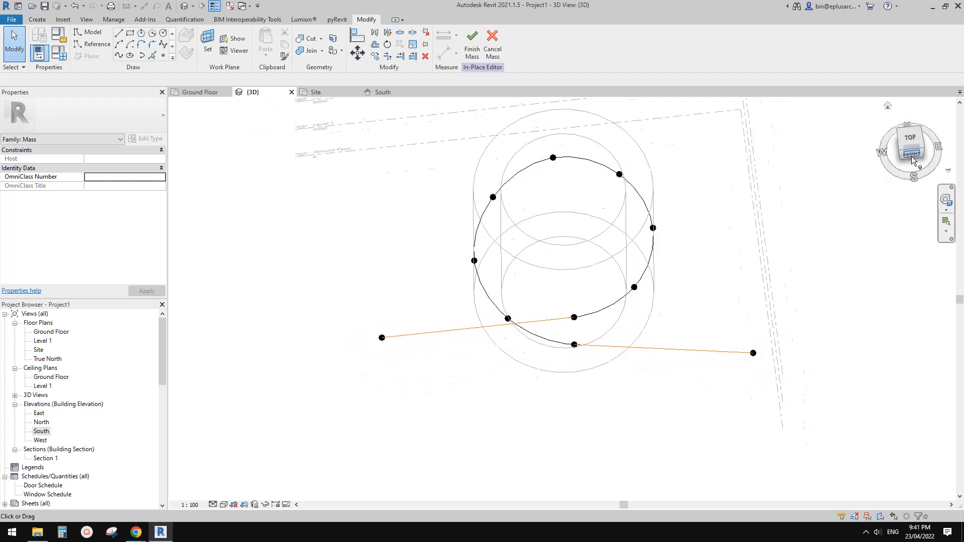
scroll(563, 294, "up", 6)
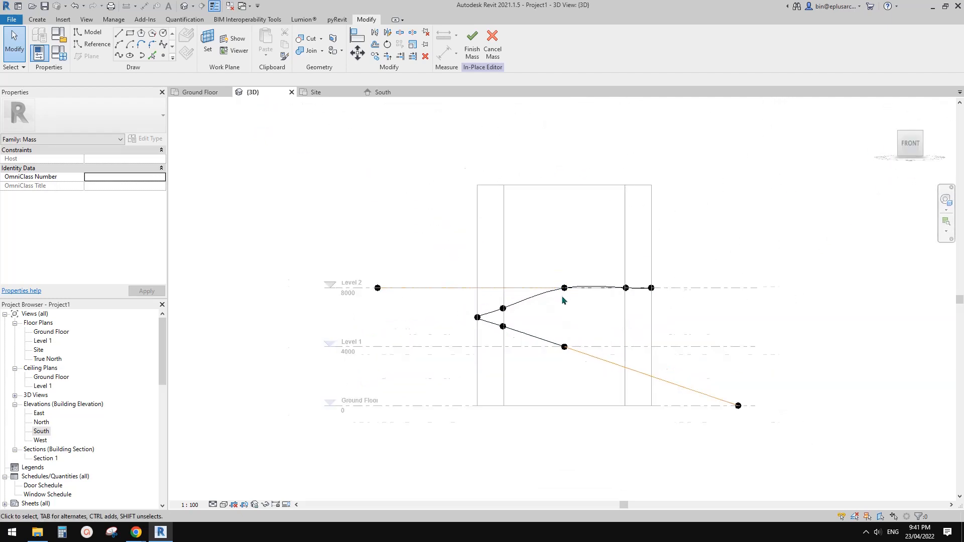
scroll(604, 272, "up", 2)
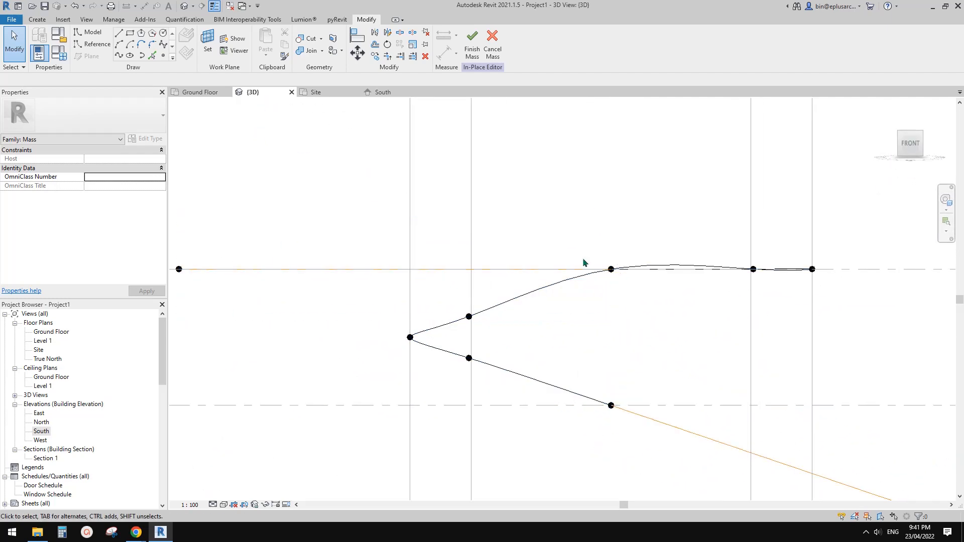
mouse_move(605, 286)
middle_mouse_down()
mouse_move(626, 262)
mouse_move(612, 269)
middle_mouse_up()
left_click_drag(631, 277, 173, 301)
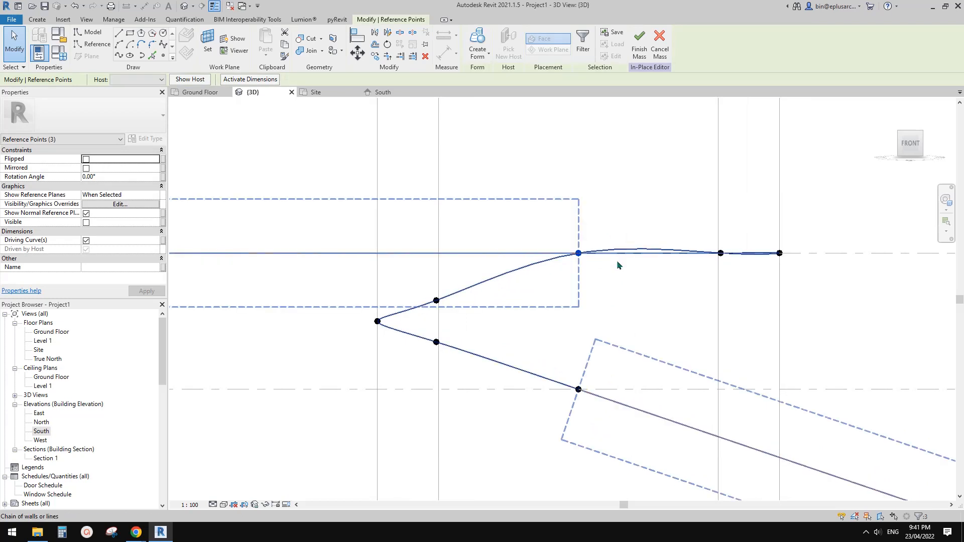
left_click_drag(586, 267, 588, 272)
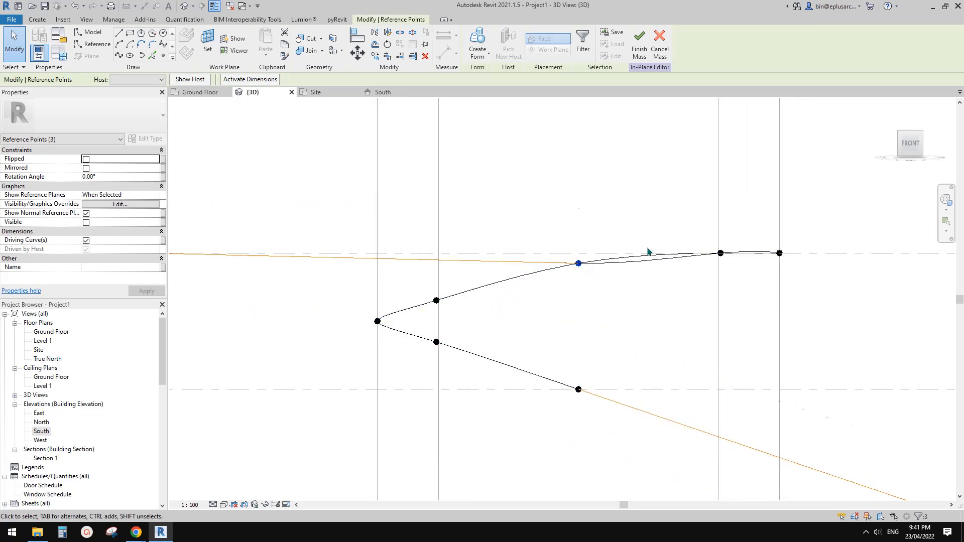
key("Tab")
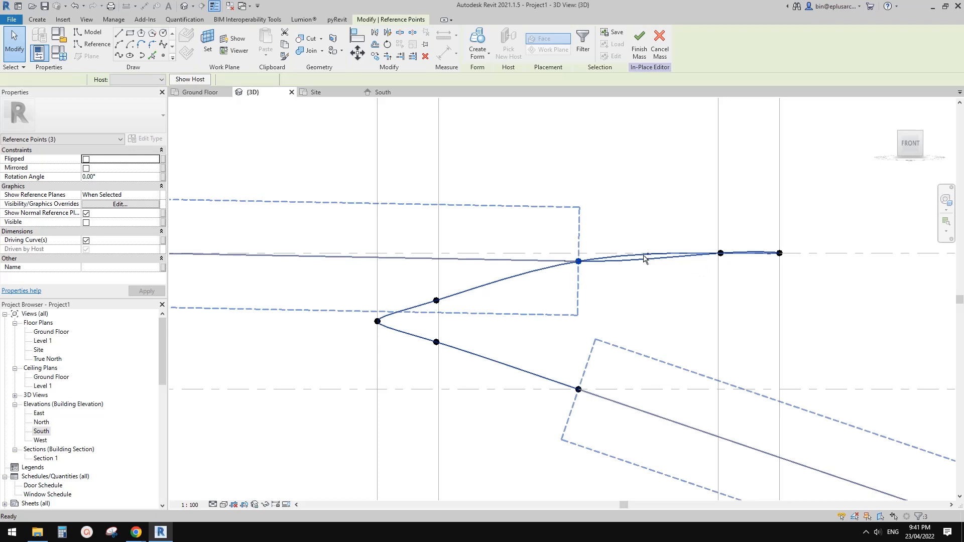
key("Escape")
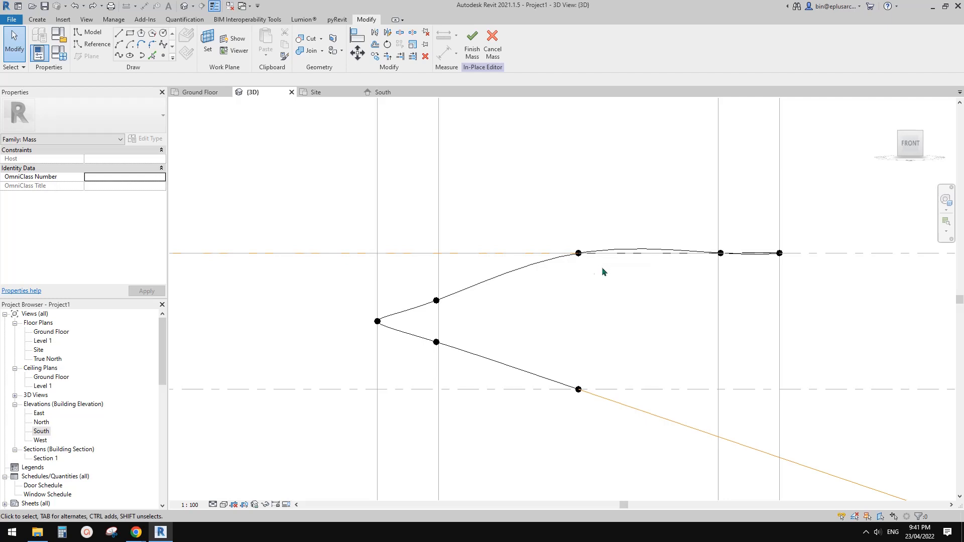
Nudge the spline's north reference point slightly below Level 2 in the front view to smooth the ramp's slope
middle_click_drag(617, 281, 655, 280, "shift")
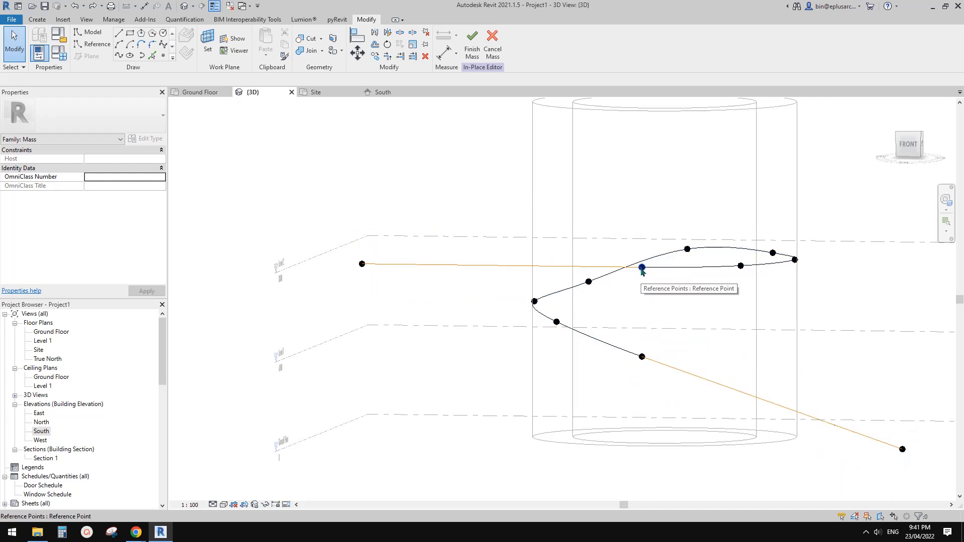
key("Tab")
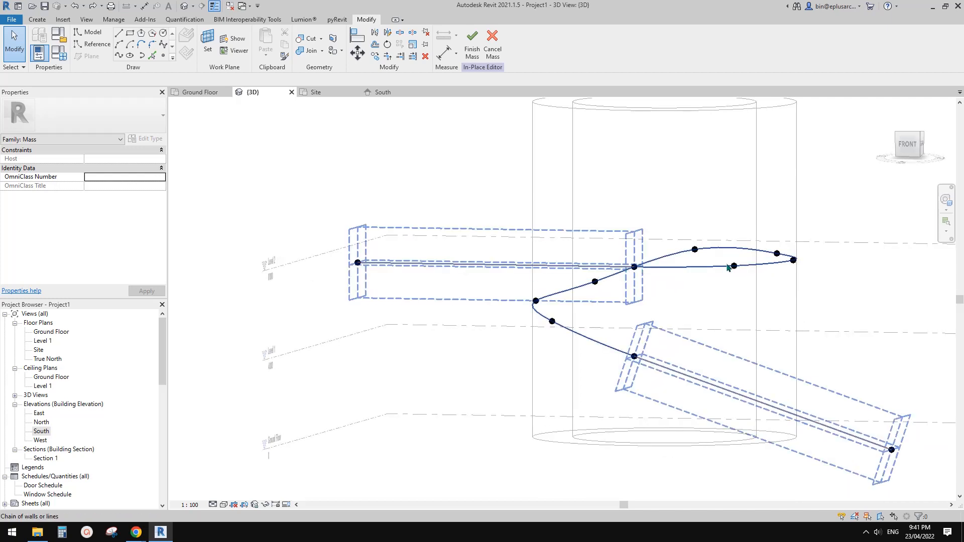
mouse_move(732, 269)
middle_mouse_down("shift")
mouse_move(751, 272)
mouse_move(741, 270)
middle_mouse_up("shift")
left_click(684, 248)
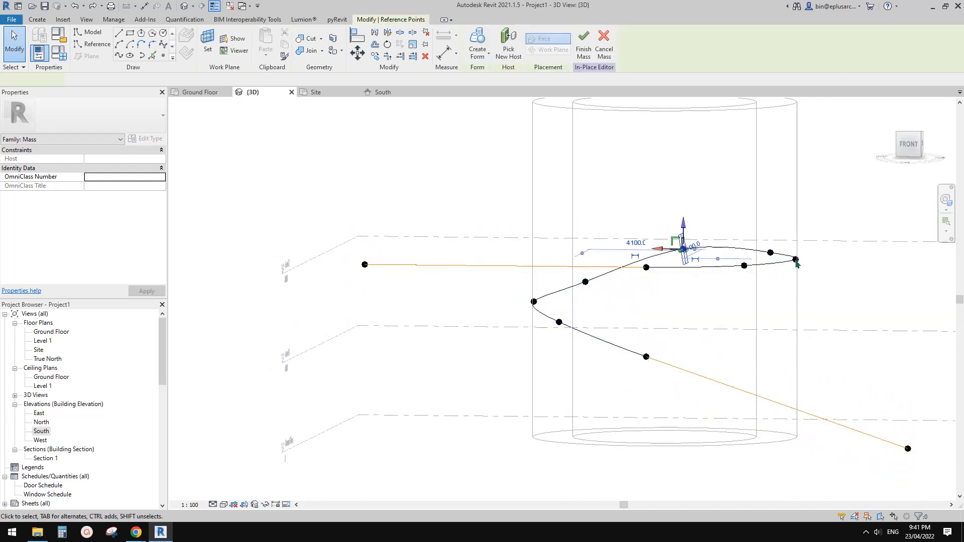
middle_click_drag(797, 262, 677, 278)
left_click(910, 145)
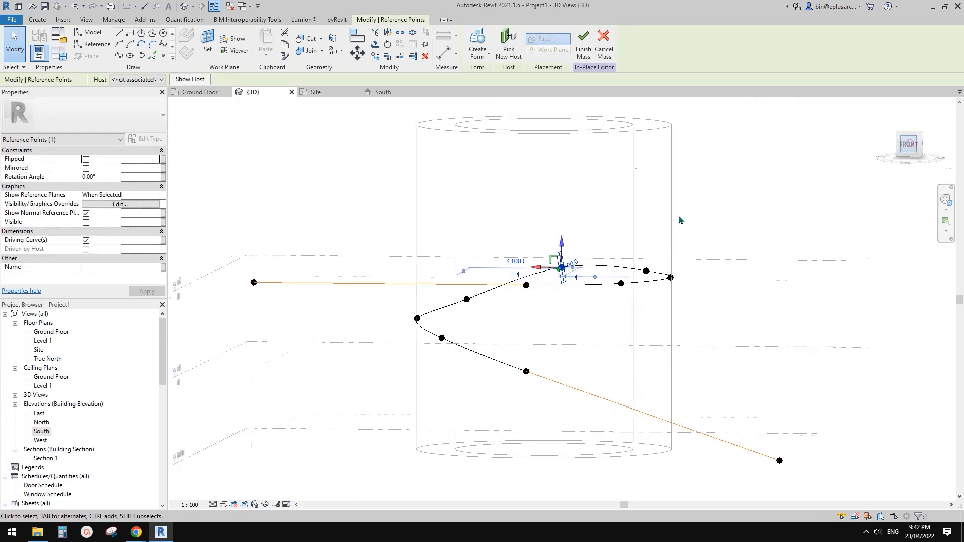
scroll(562, 333, "up", 5)
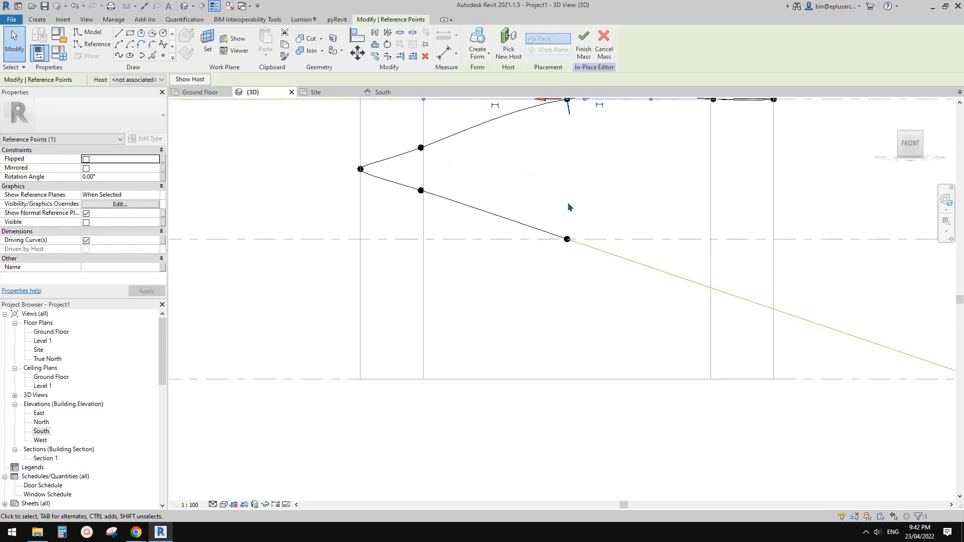
scroll(589, 355, "down", 2)
key("Down")
key("Down")
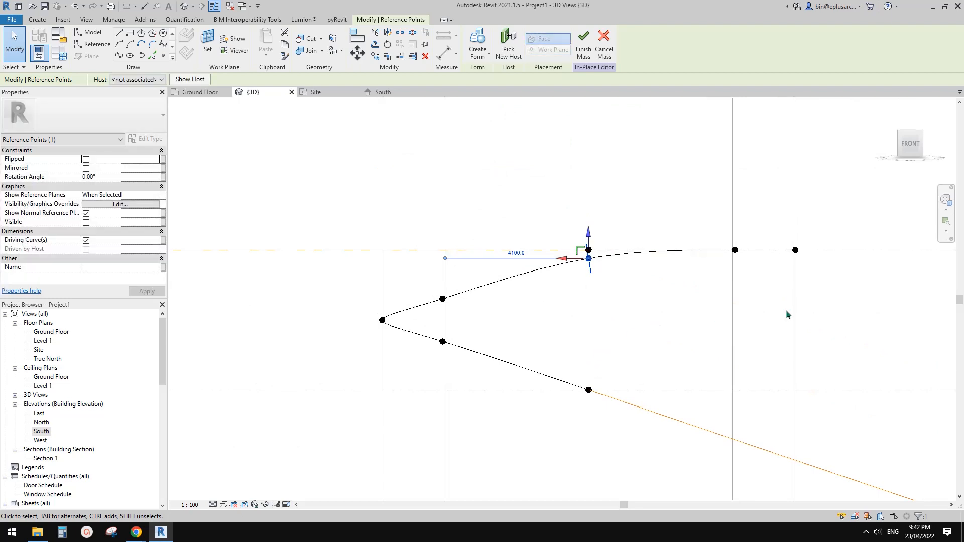
middle_click_drag(856, 363, 703, 297)
left_click(584, 285)
middle_click_drag(584, 285, 443, 273, "shift")
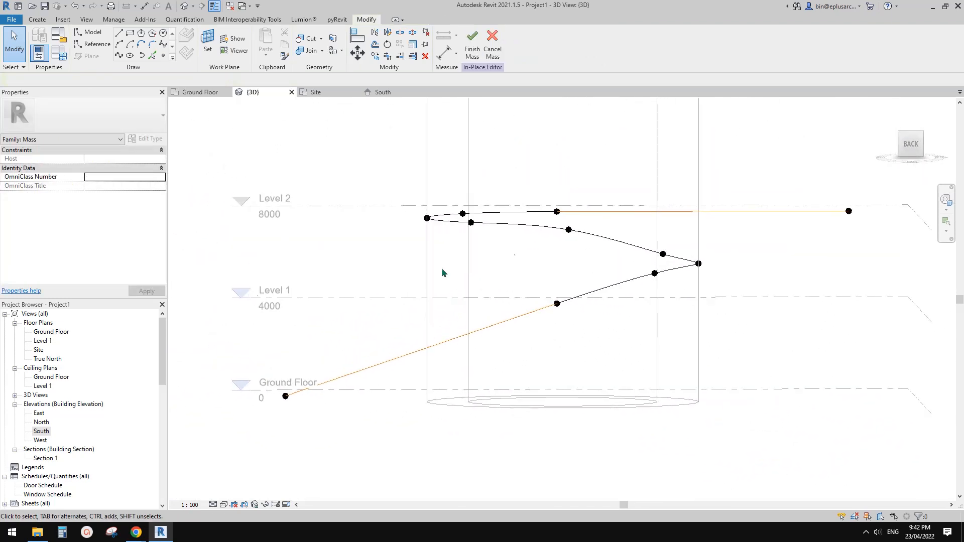
Try to nudge the spline's north reference point slightly lower in the back view
left_click(566, 227)
left_click(911, 146)
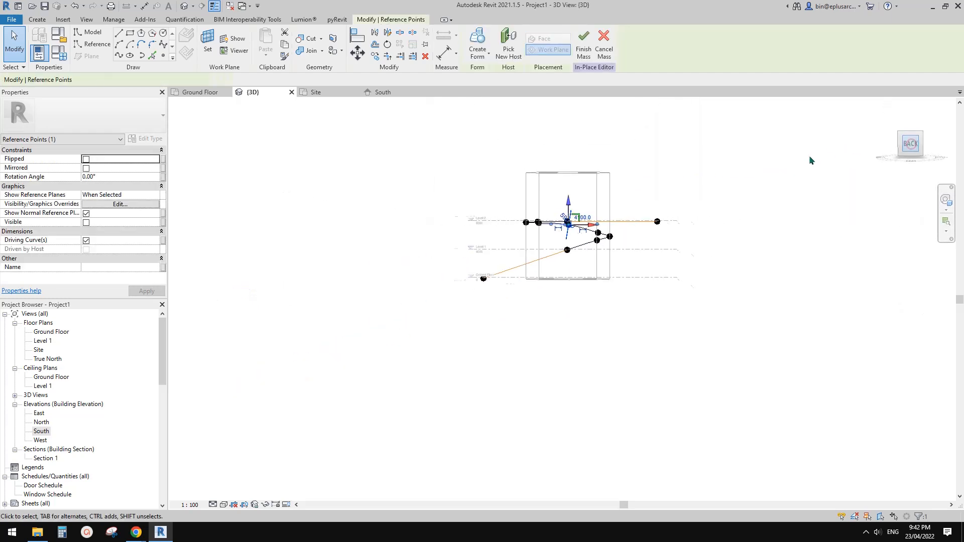
middle_click_drag(545, 306, 679, 261)
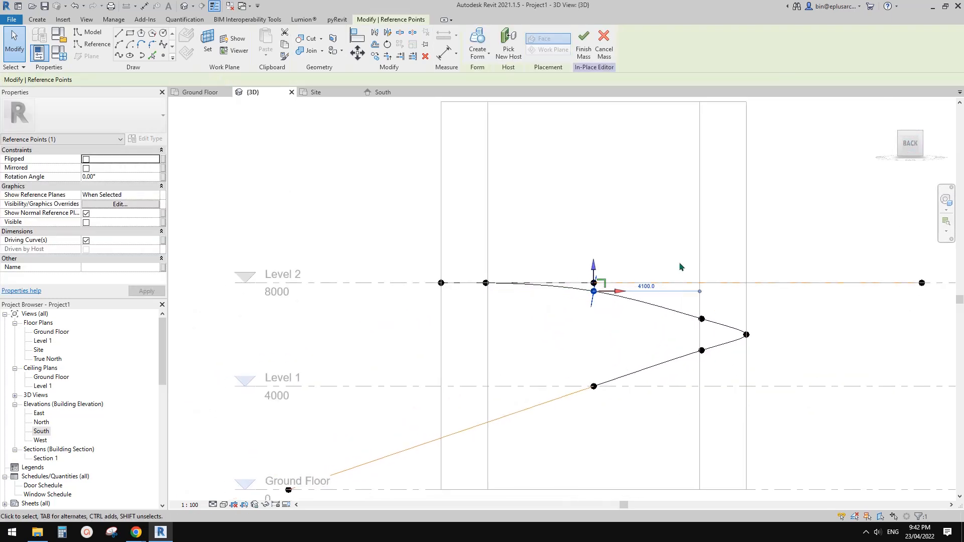
key("Down")
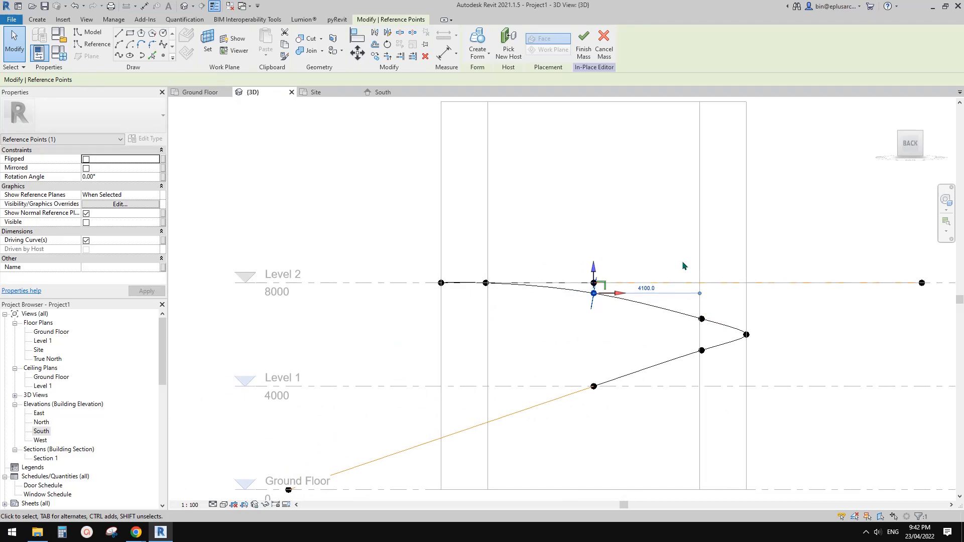
key("Down")
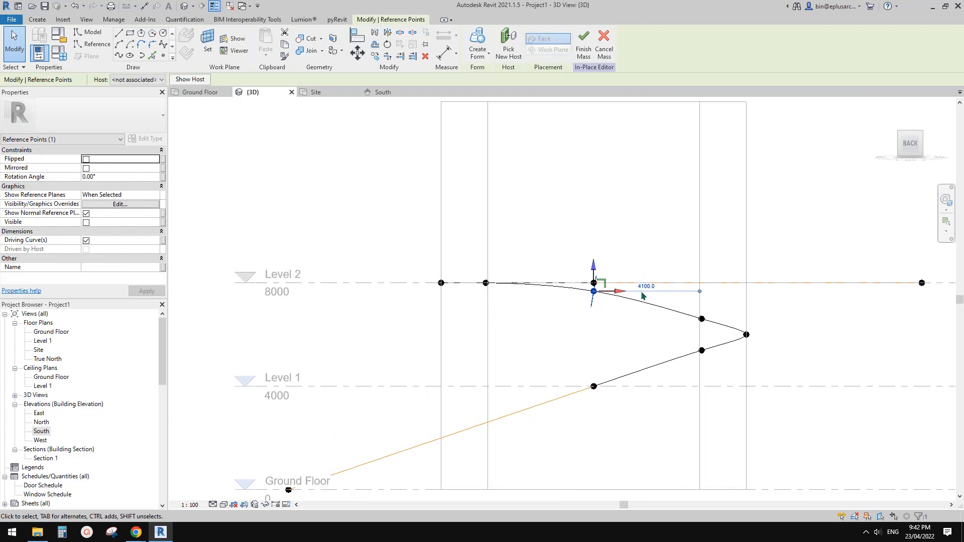
left_click(634, 289)
Nudge the spline's northwest reference point slightly upward in the back view to smooth the curve
middle_click_drag(633, 288, 475, 219, "shift")
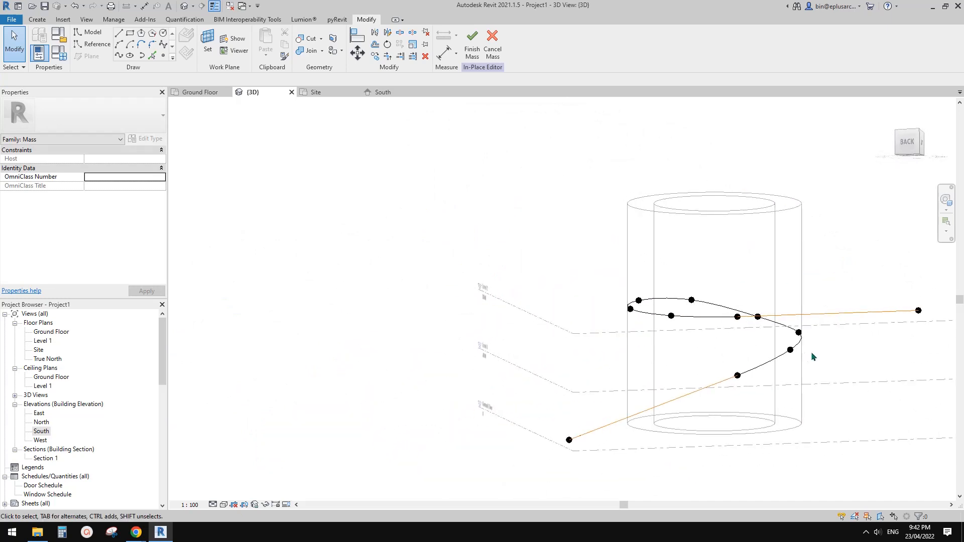
key("Tab")
key("Tab")
left_click(759, 319)
left_click(758, 316)
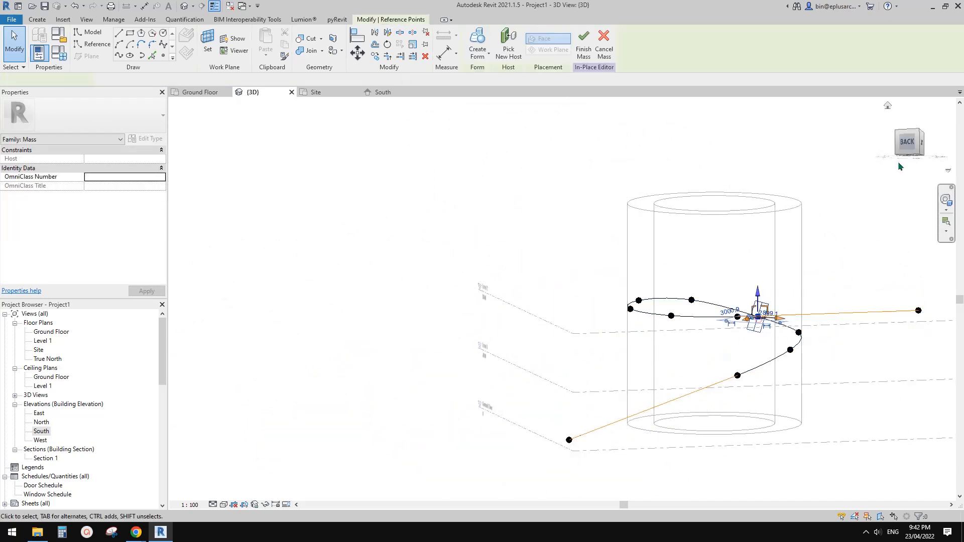
scroll(663, 290, "down", 4)
scroll(708, 301, "up", 8)
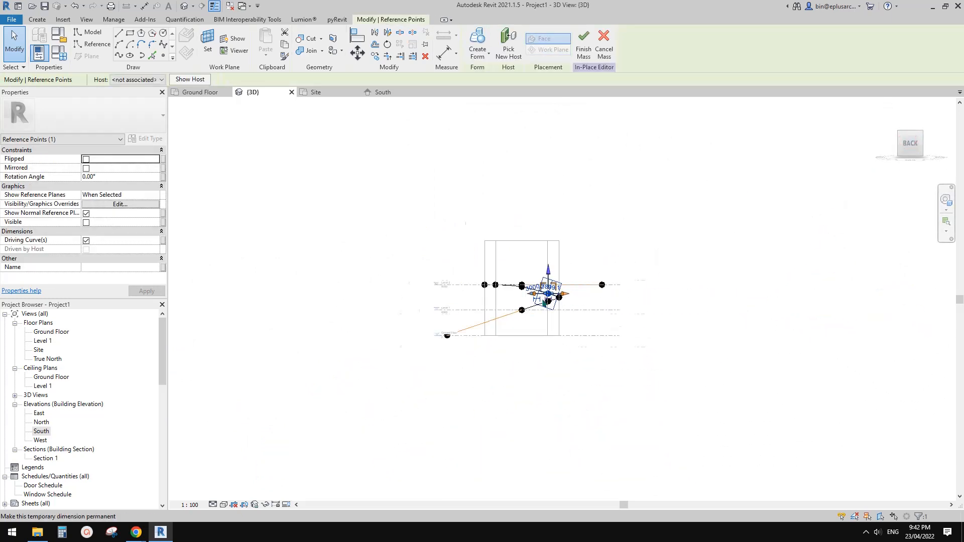
key("Up")
key("Up")
key("Up")
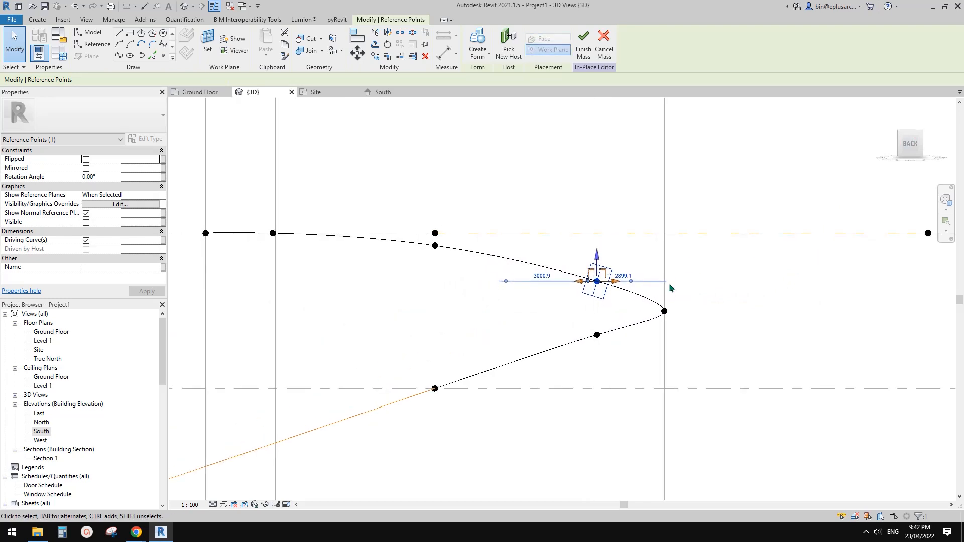
key("Tab")
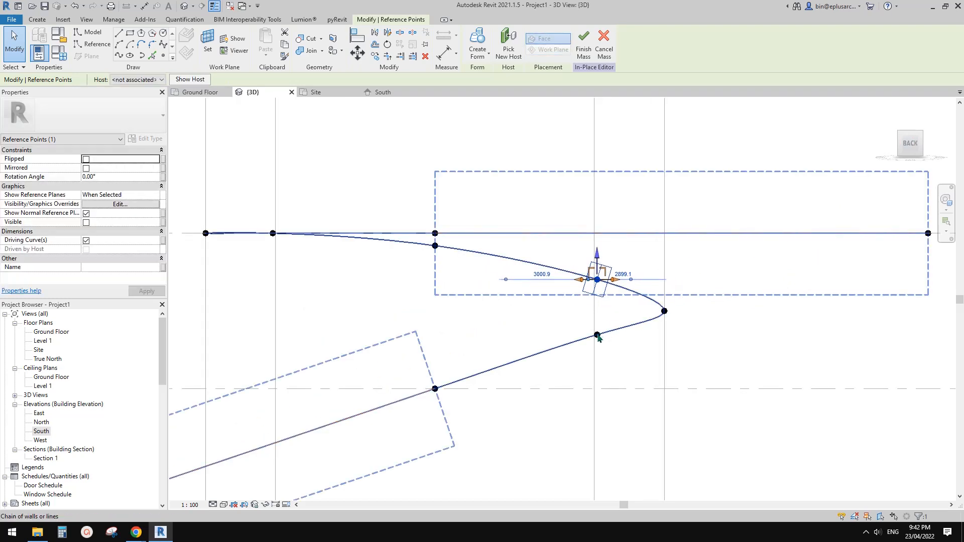
middle_click_drag(748, 296, 540, 277)
left_click(760, 295)
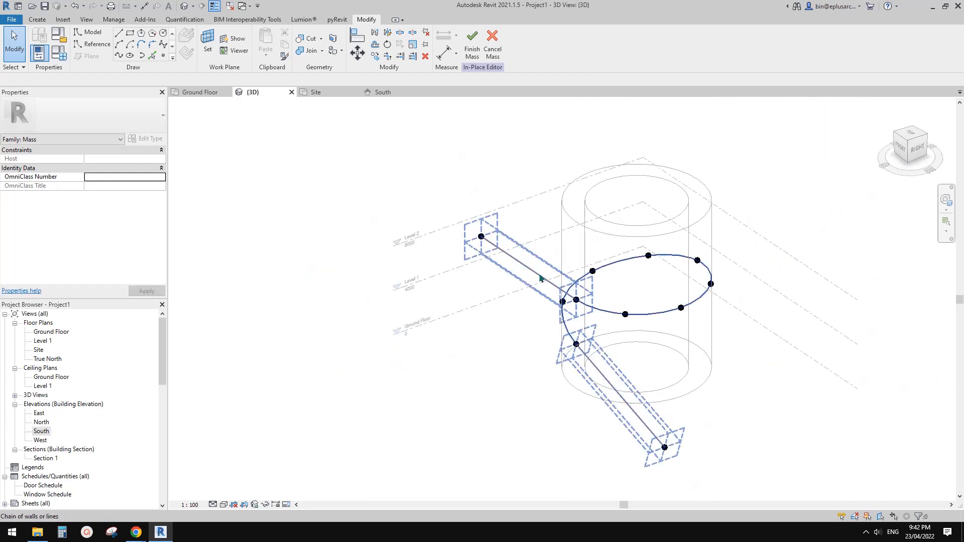
Convert the spline around the tower from a model line into a reference line
middle_click_drag(599, 300, 585, 322, "shift")
key("Tab")
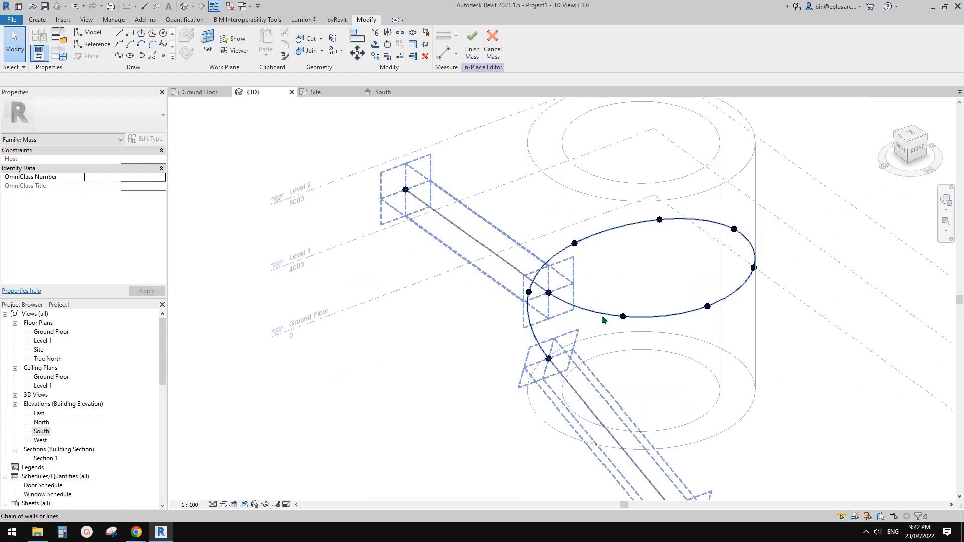
left_click(602, 316)
key("Escape")
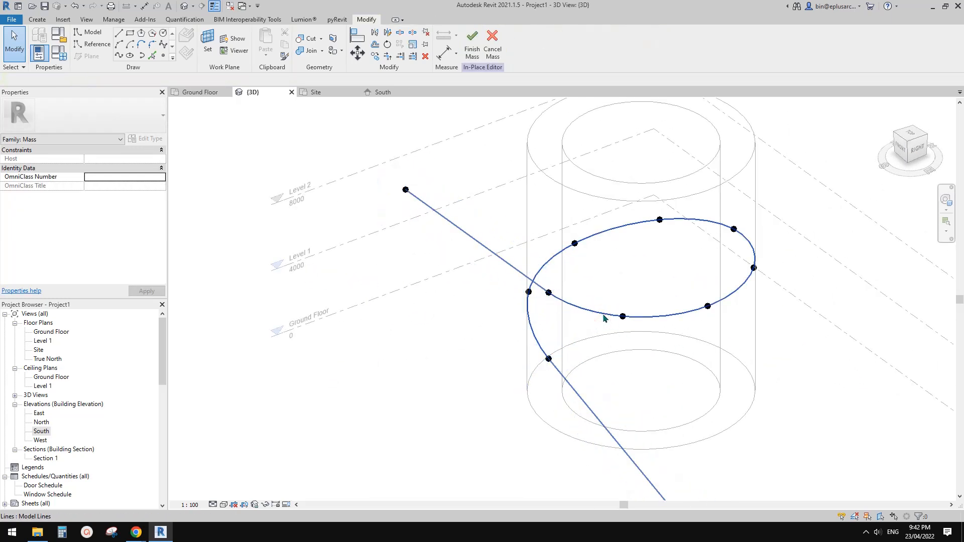
left_click(678, 318)
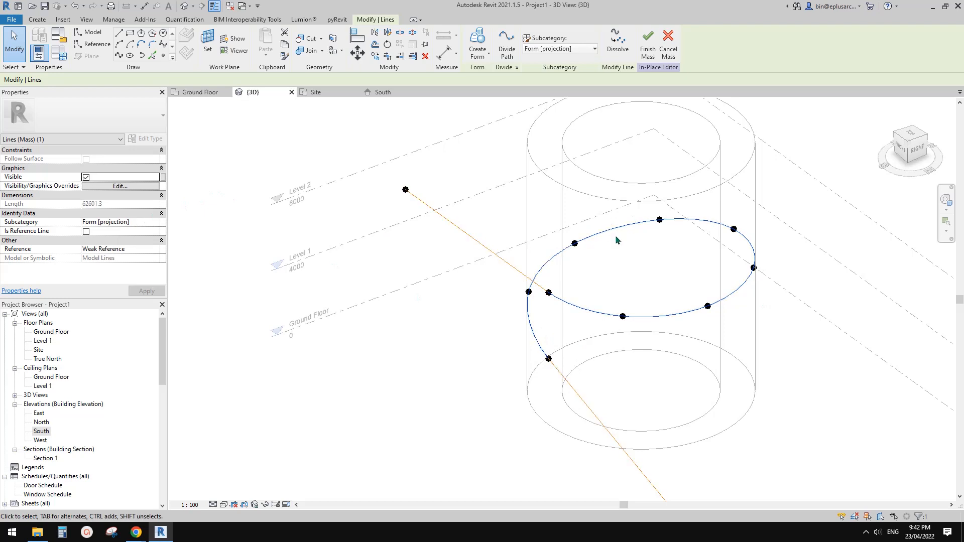
middle_click_drag(617, 240, 565, 276)
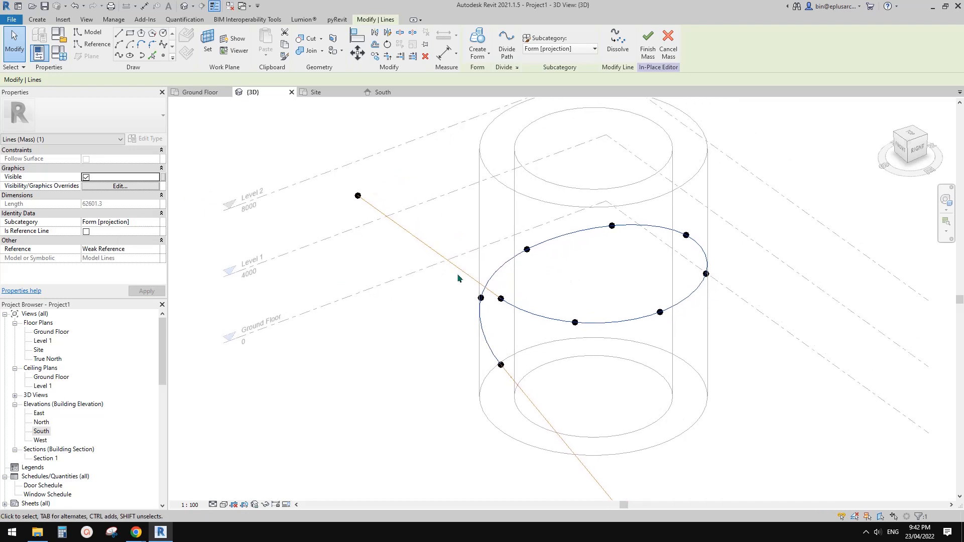
left_click(86, 232)
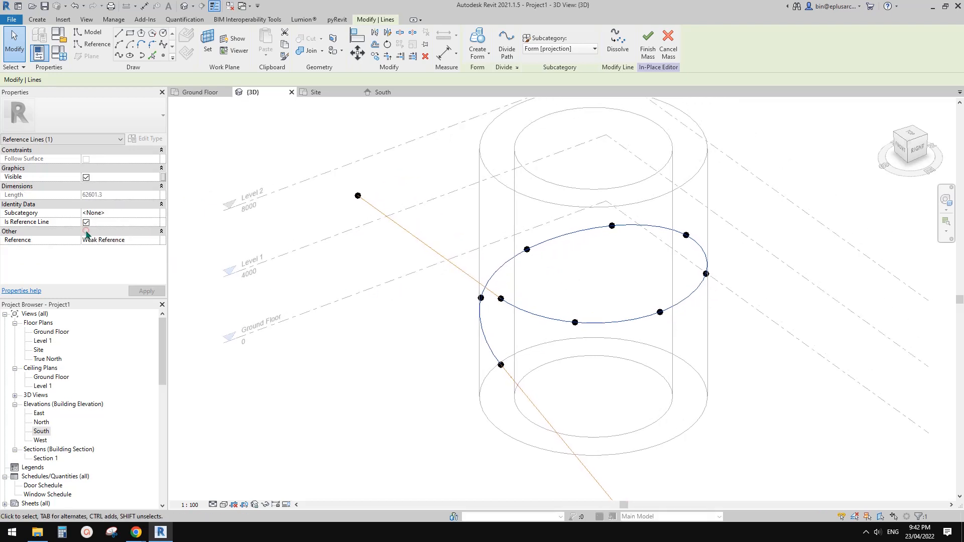
scroll(628, 382, "down", 1)
middle_click_drag(628, 382, 609, 347)
scroll(589, 295, "down", 2)
left_click(626, 324)
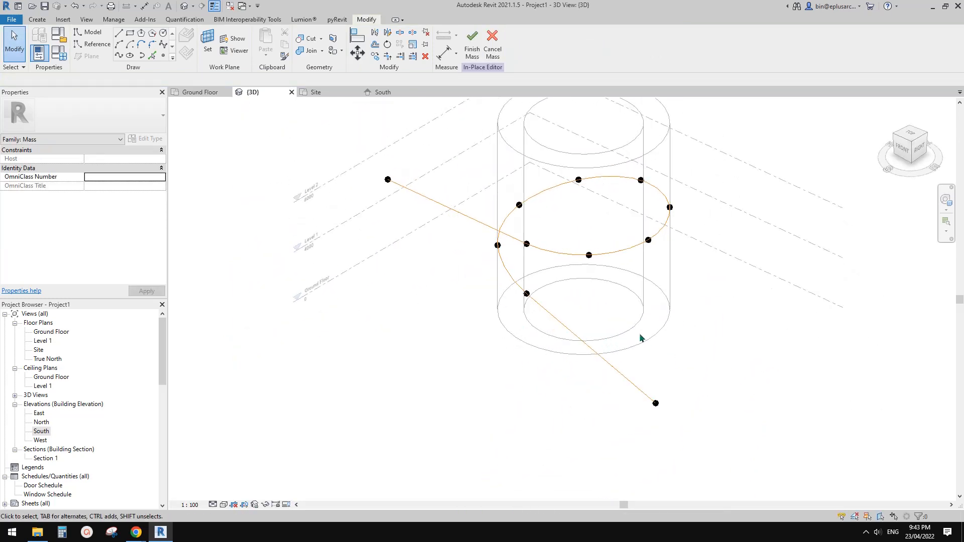
Switch to Google Docs in Chrome and examine the reference picture of the concrete tower with its wrapping truss ramp
mouse_move(640, 333)
middle_mouse_down("shift")
mouse_move(639, 370)
mouse_move(644, 332)
mouse_move(630, 331)
middle_mouse_up("shift")
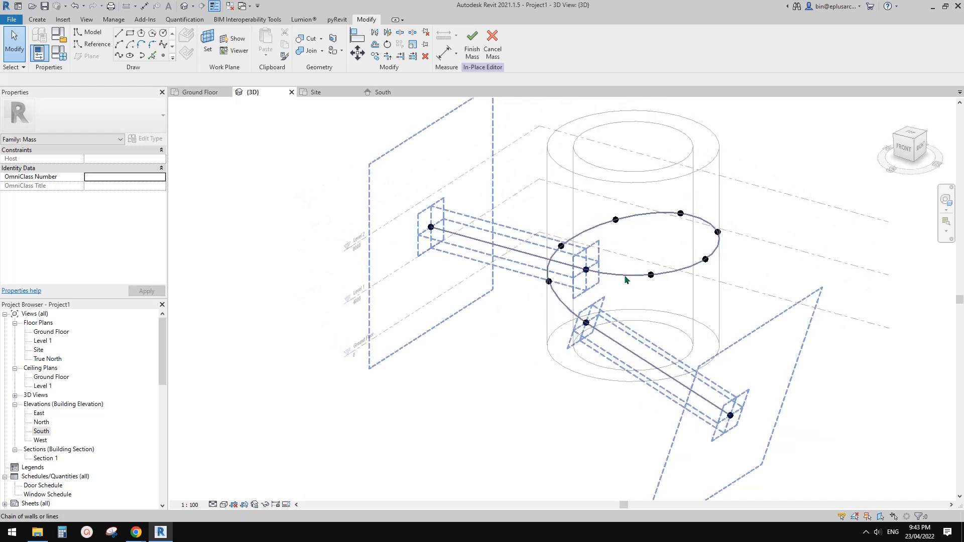
middle_click_drag(625, 276, 613, 327)
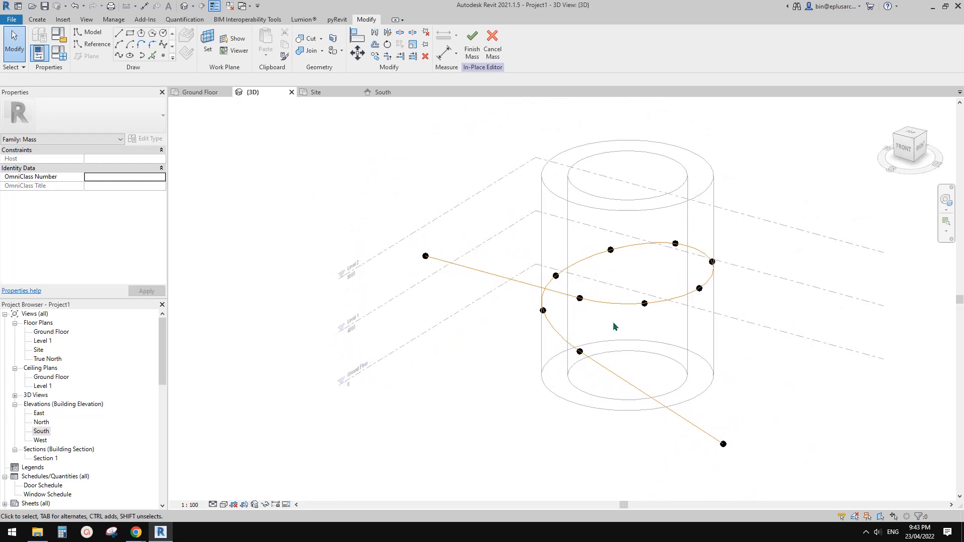
middle_click_drag(541, 339, 447, 364)
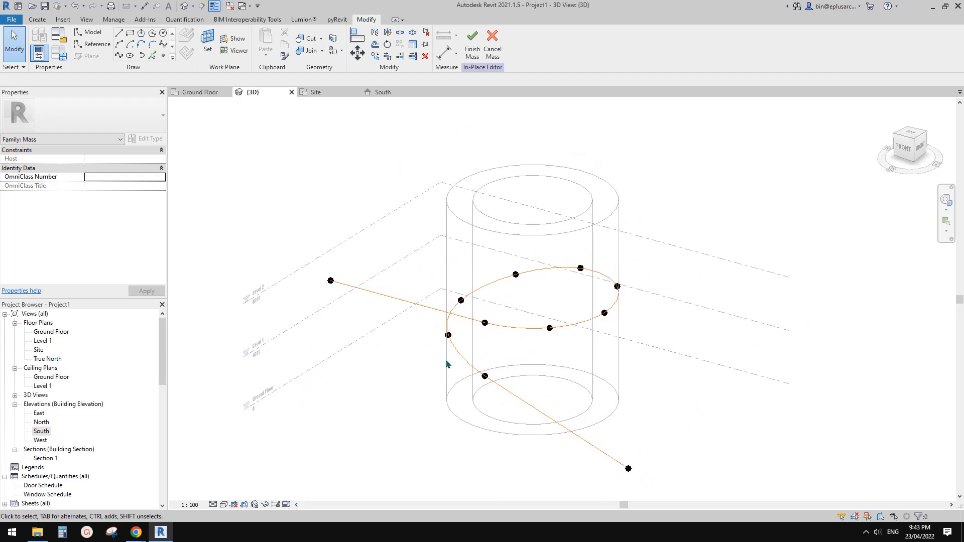
mouse_move(138, 525)
left_click(195, 486)
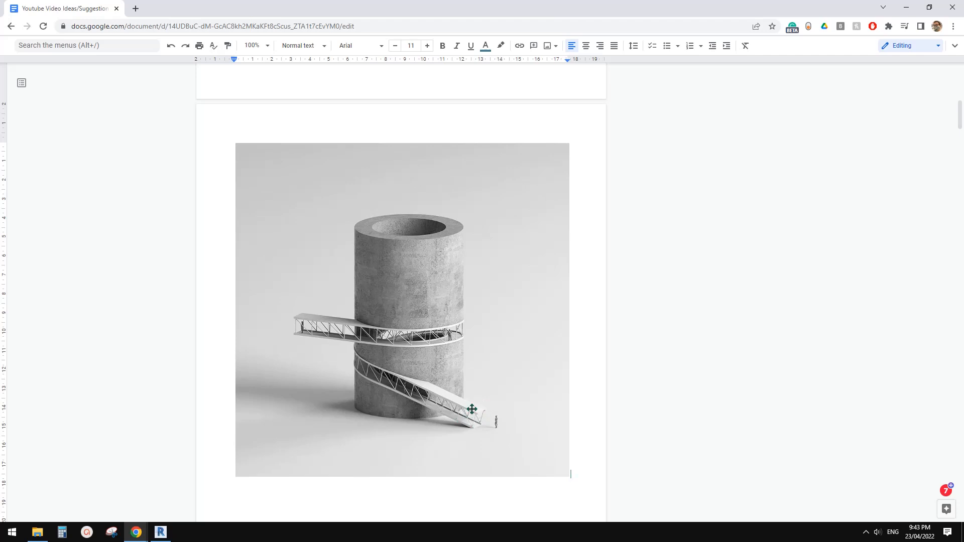
Switch back to Revit and examine the reference-line spline and its reference planes along both straight ends of the ramp path
left_click(160, 527)
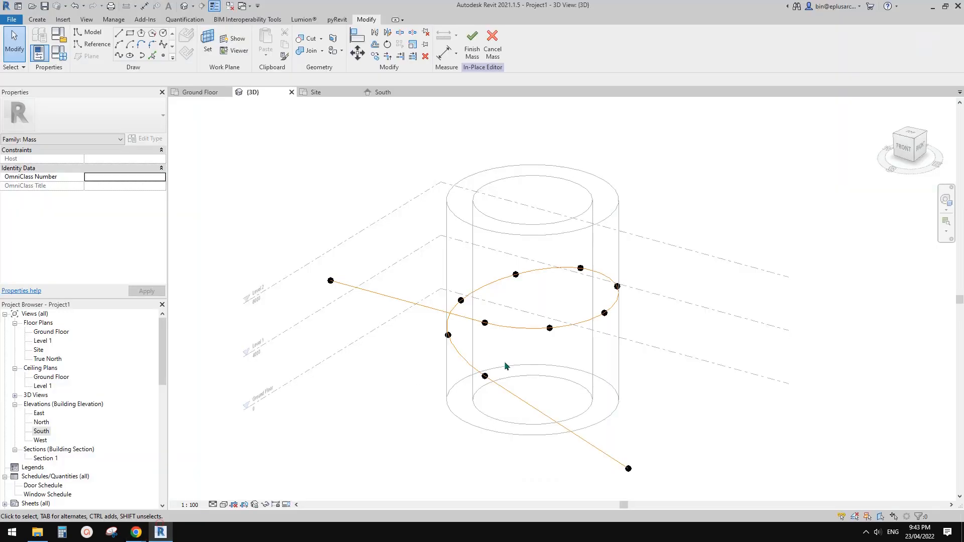
middle_click_drag(530, 375, 397, 237, "shift")
scroll(436, 364, "up", 4)
left_click(163, 55)
key("Escape")
scroll(468, 392, "down", 1)
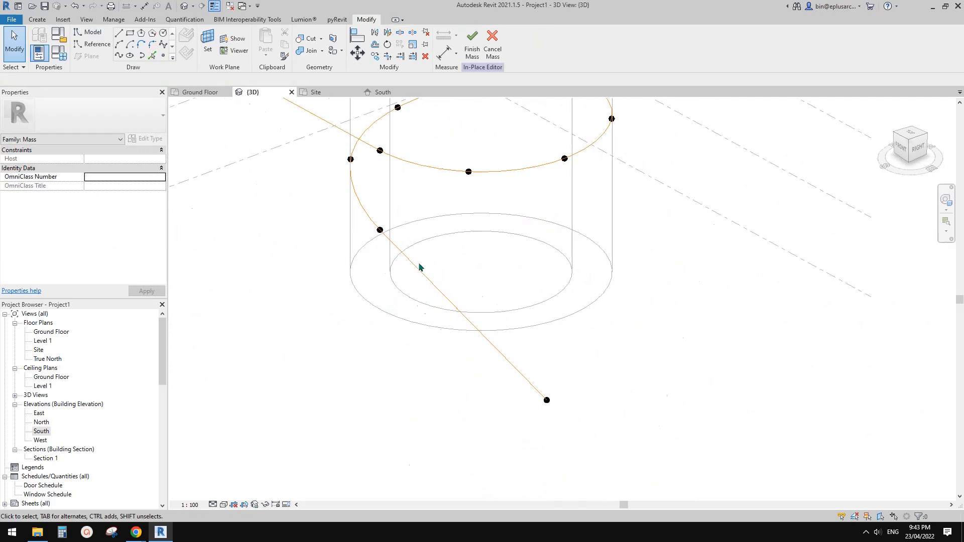
key("Tab")
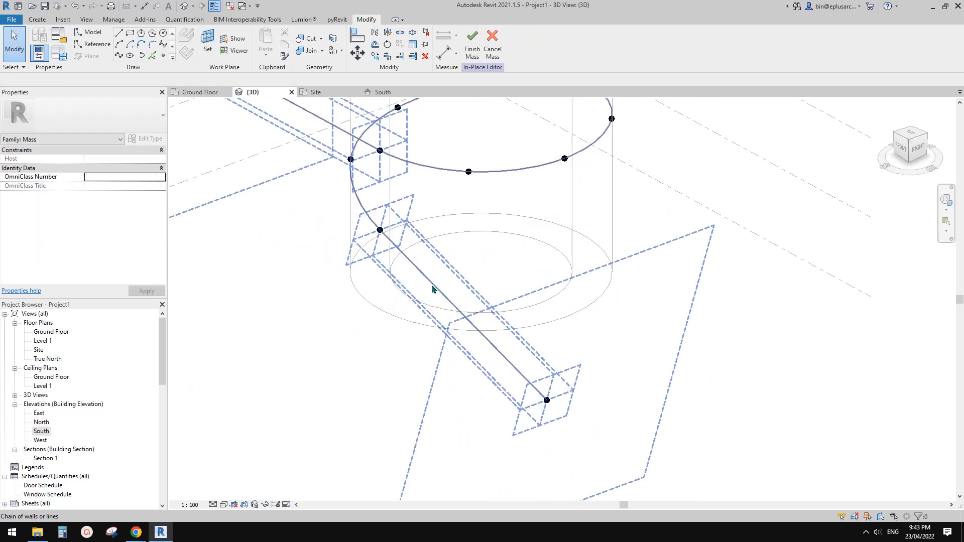
middle_click_drag(445, 300, 619, 418)
middle_click_drag(468, 224, 462, 226)
key("Tab")
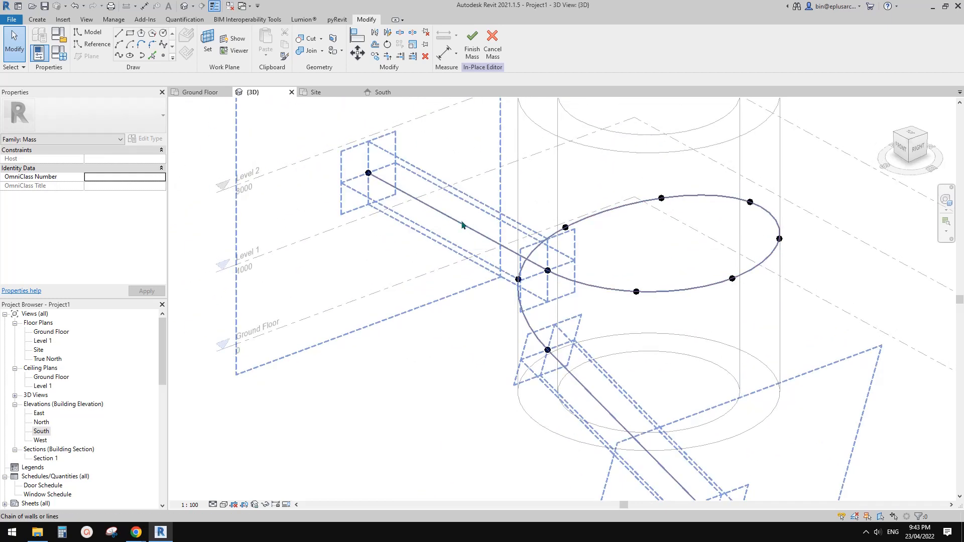
scroll(473, 234, "down", 1)
middle_click_drag(540, 282, 493, 266)
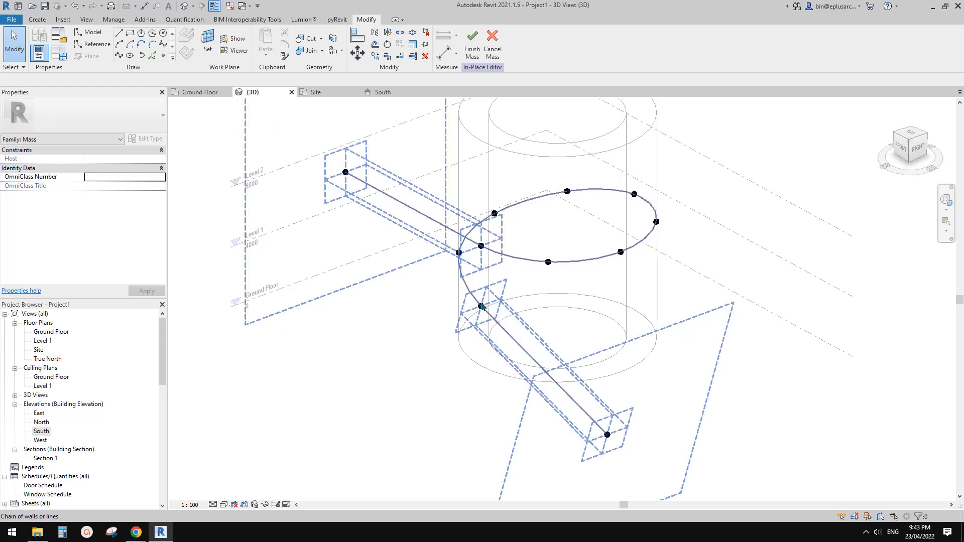
scroll(495, 301, "up", 2)
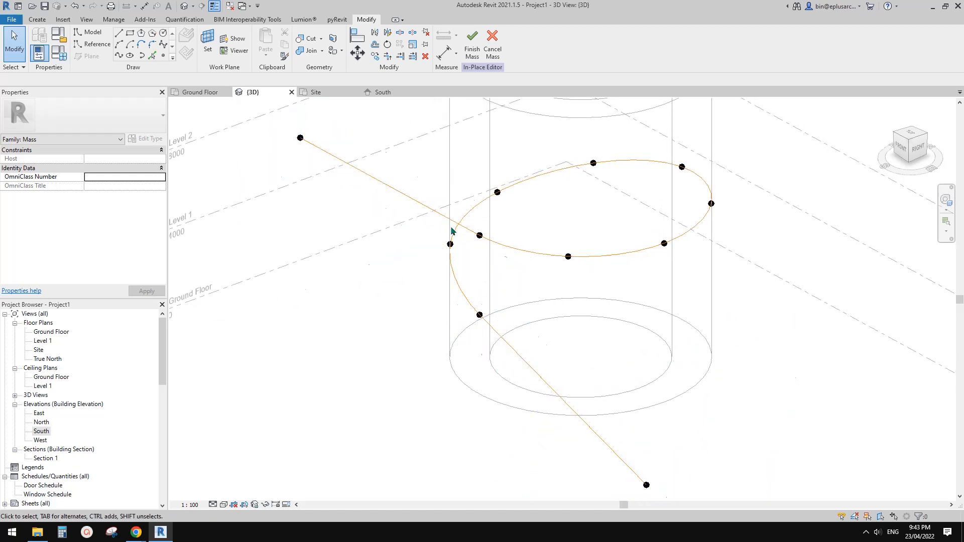
middle_click_drag(444, 252, 444, 256)
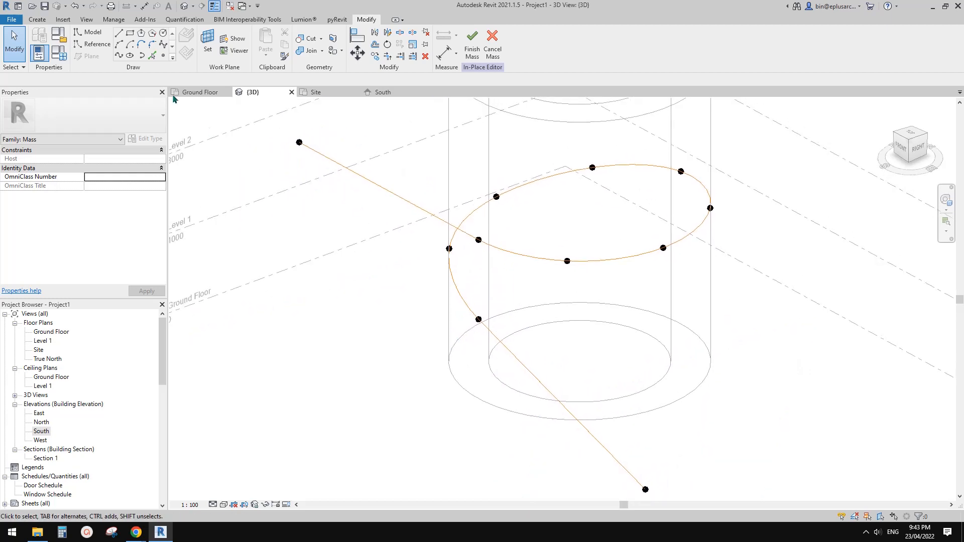
Place a reference point hosted on the spline's lower curve and slide it along the spline to check its perpendicular plane
left_click(163, 57)
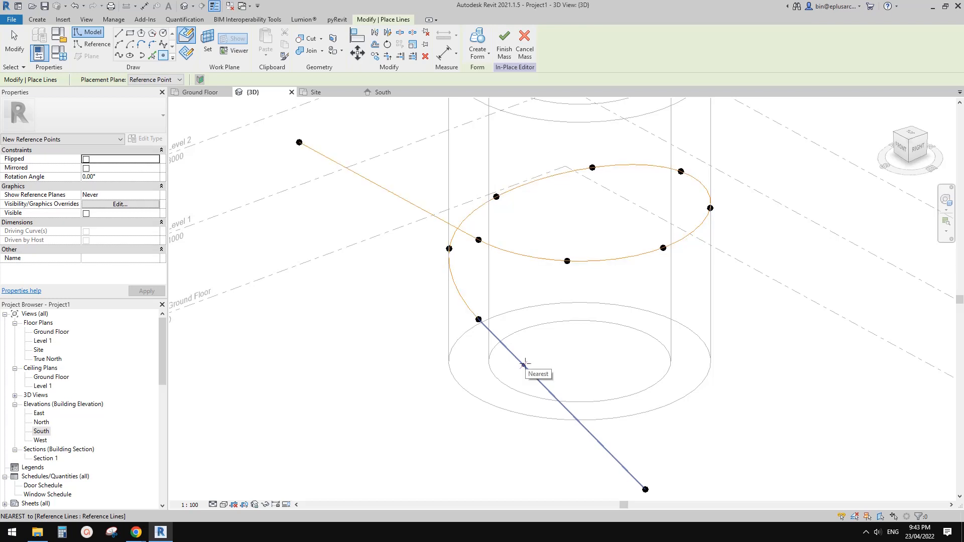
left_click(463, 300)
key("Escape")
left_click_drag(463, 300, 450, 273)
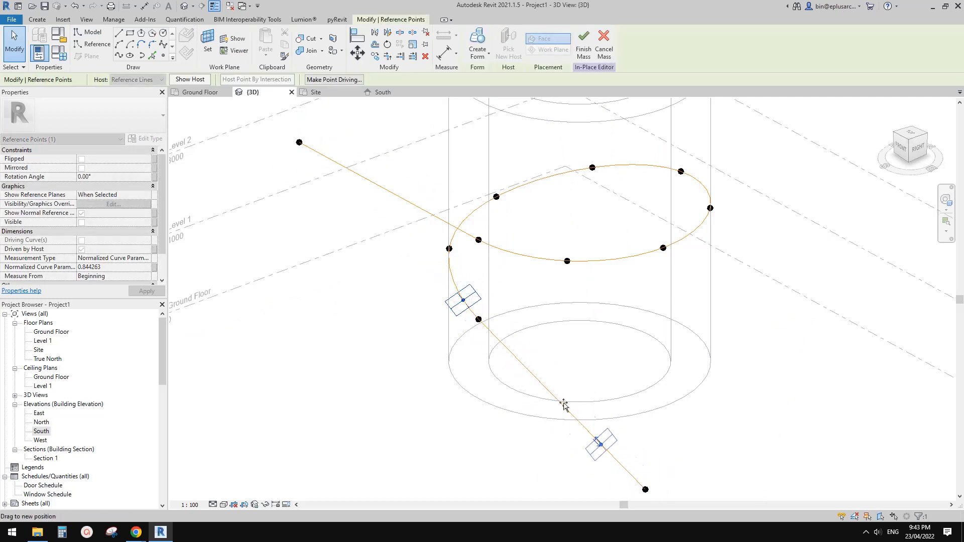
left_click_drag(664, 462, 454, 299)
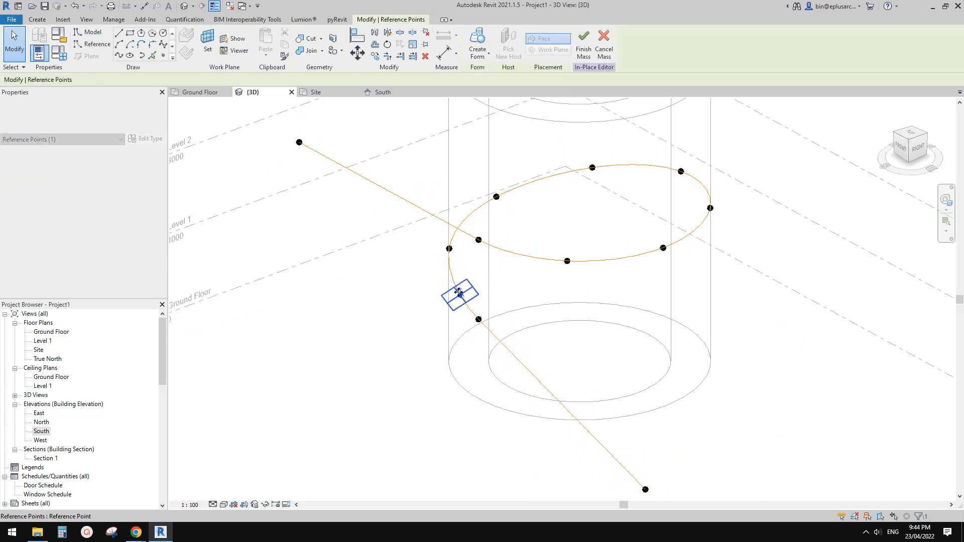
Set the hosted reference point to show its reference planes Always
left_click(145, 195)
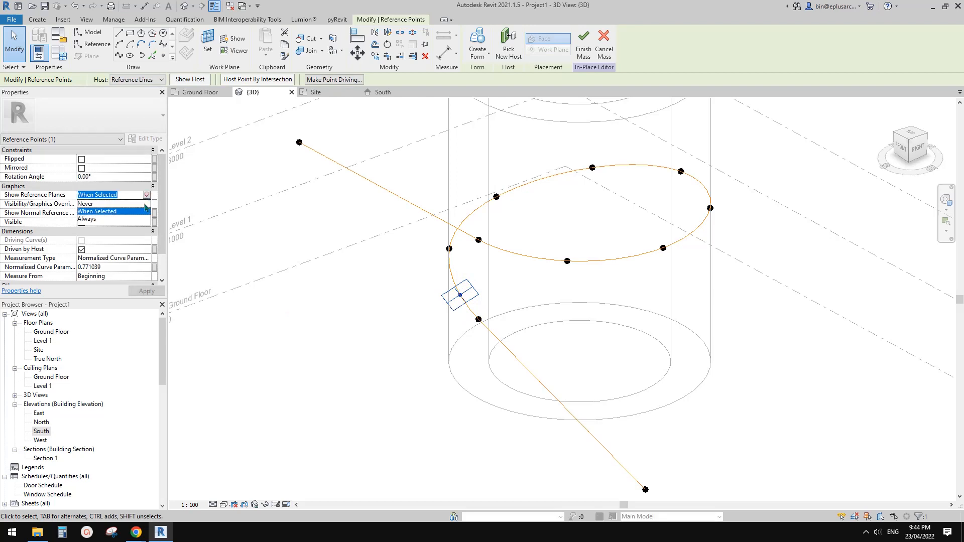
left_click(91, 220)
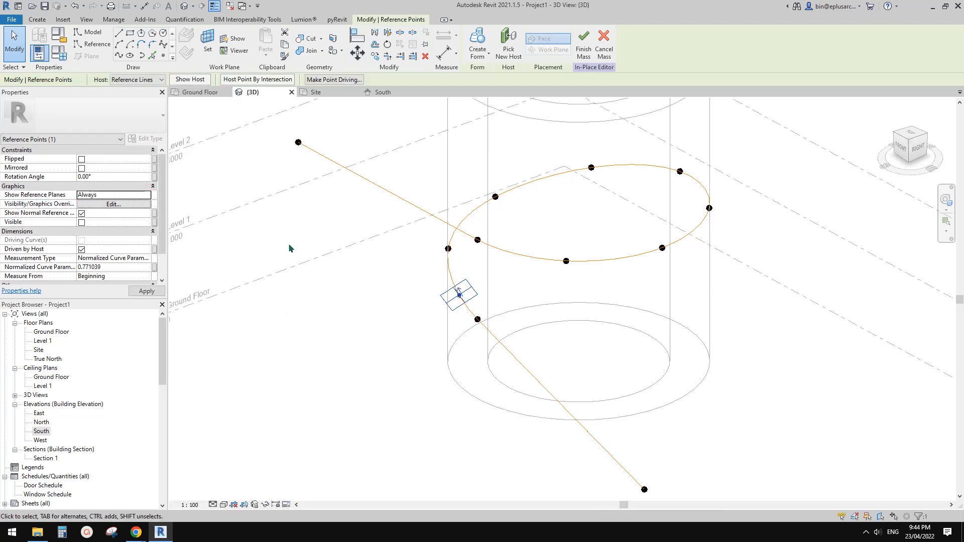
middle_click_drag(388, 292, 388, 280)
left_click(417, 320)
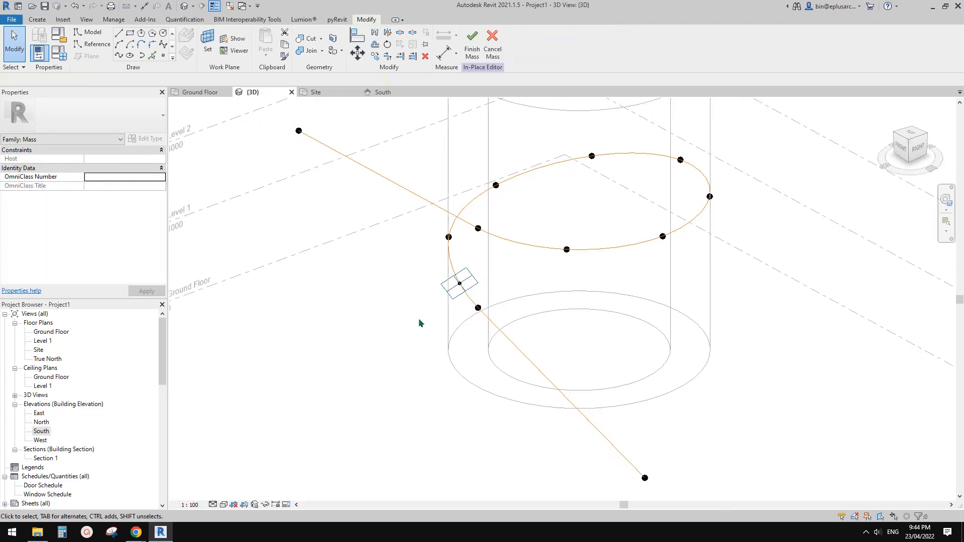
Slide the hosted reference point down along the spline onto the lower straight segment of the ramp path
scroll(419, 322, "down", 3)
middle_click_drag(412, 365, 469, 321)
left_click_drag(514, 251, 600, 336)
left_click(645, 336)
left_click(656, 337)
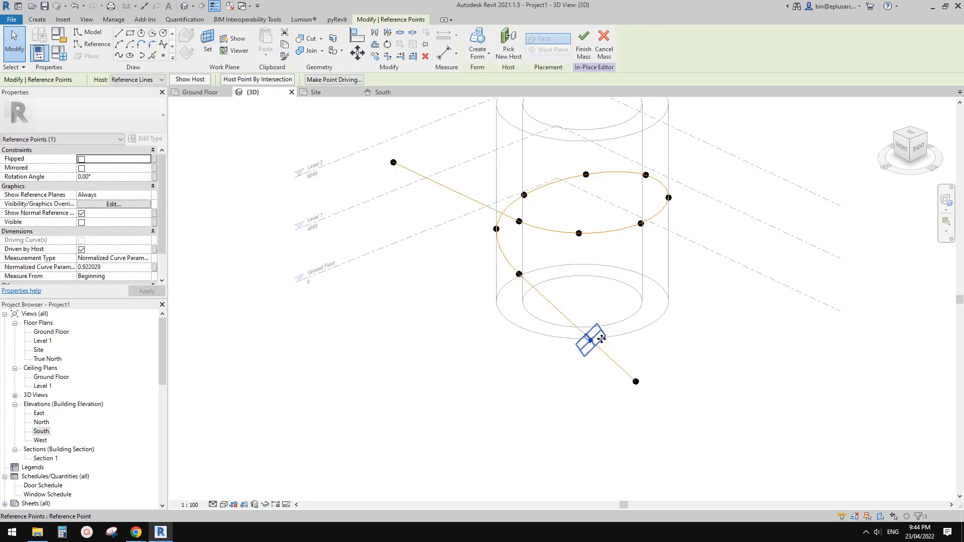
Start a rectangle of reference lines and set its work plane to the hosted point's plane perpendicular to the spline
middle_click_drag(614, 382, 588, 340, "shift")
scroll(587, 337, "up", 1)
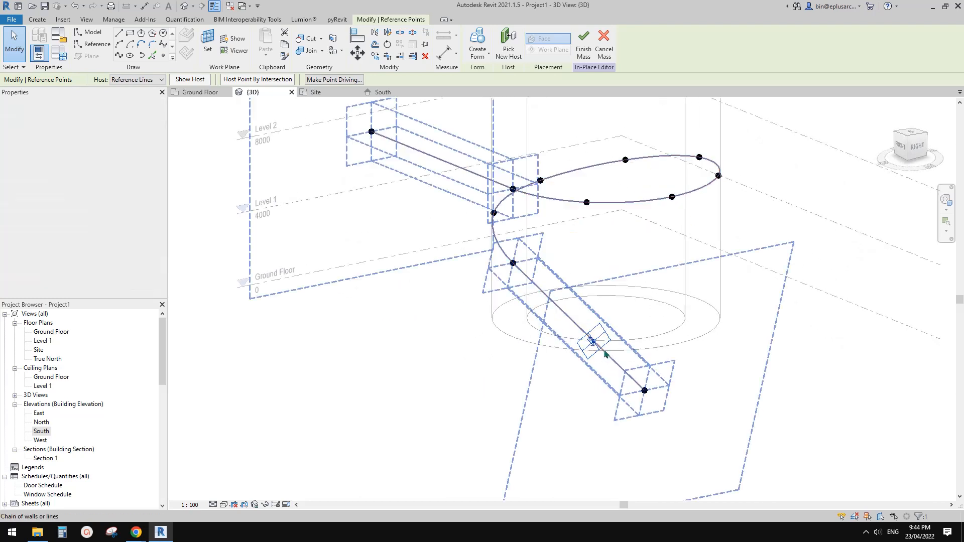
scroll(605, 354, "up", 1)
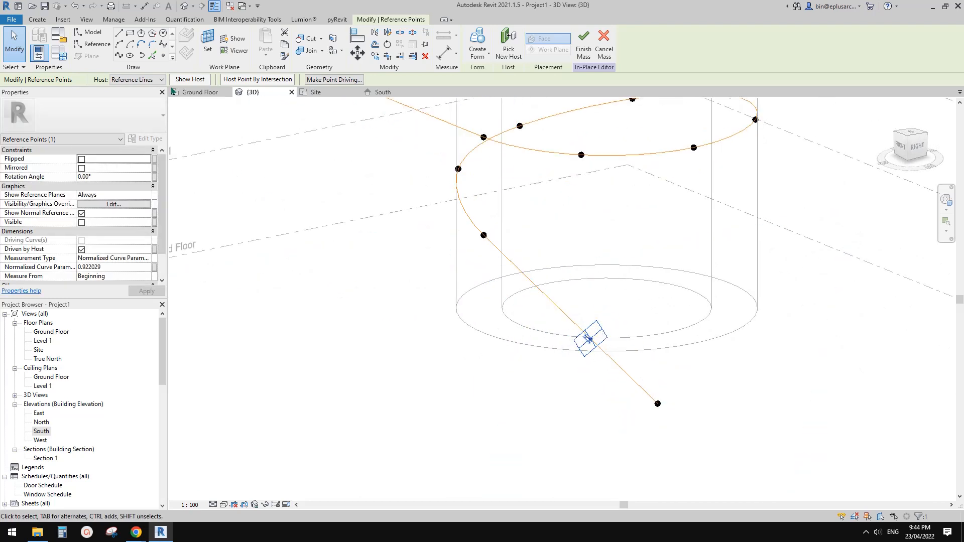
left_click(98, 45)
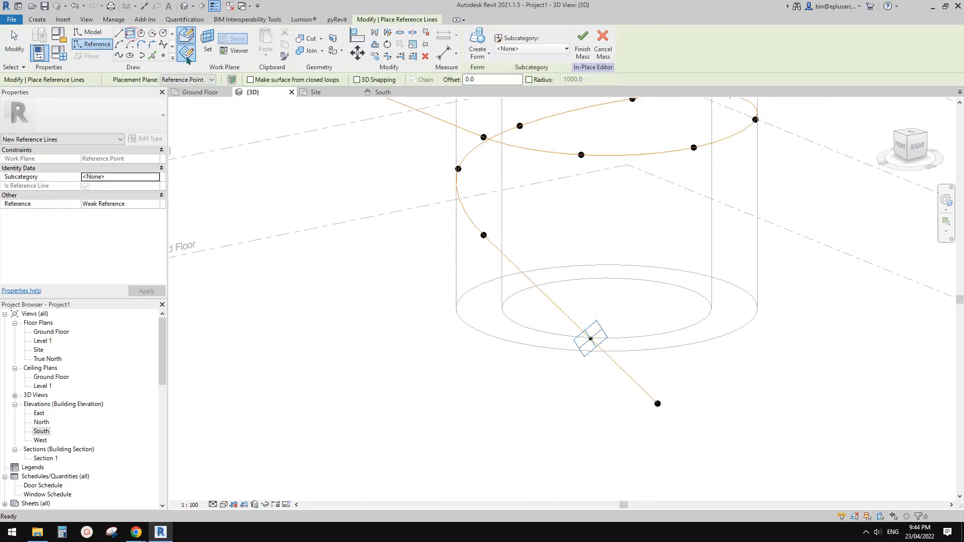
left_click(207, 43)
middle_click_drag(434, 227, 390, 203)
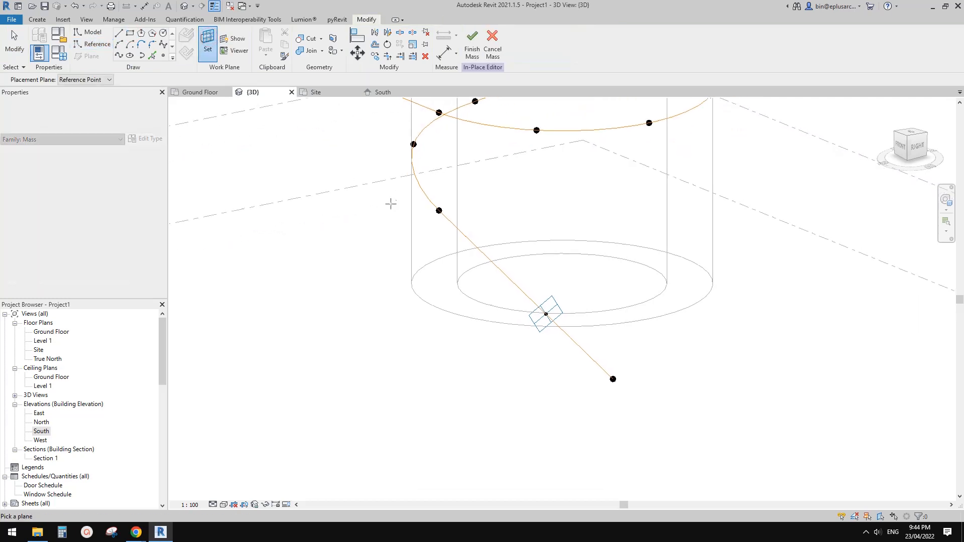
middle_click_drag(529, 280, 550, 314, "shift")
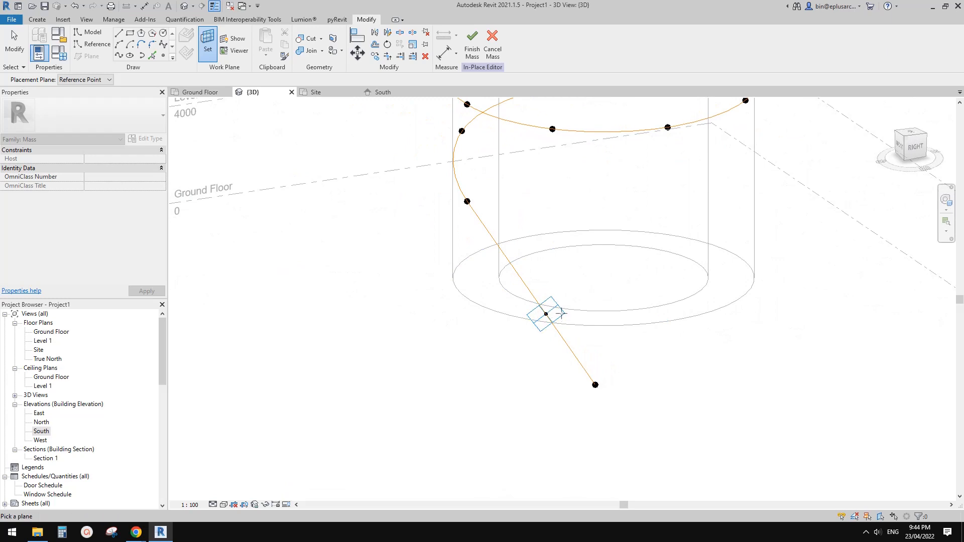
middle_click_drag(552, 307, 559, 337)
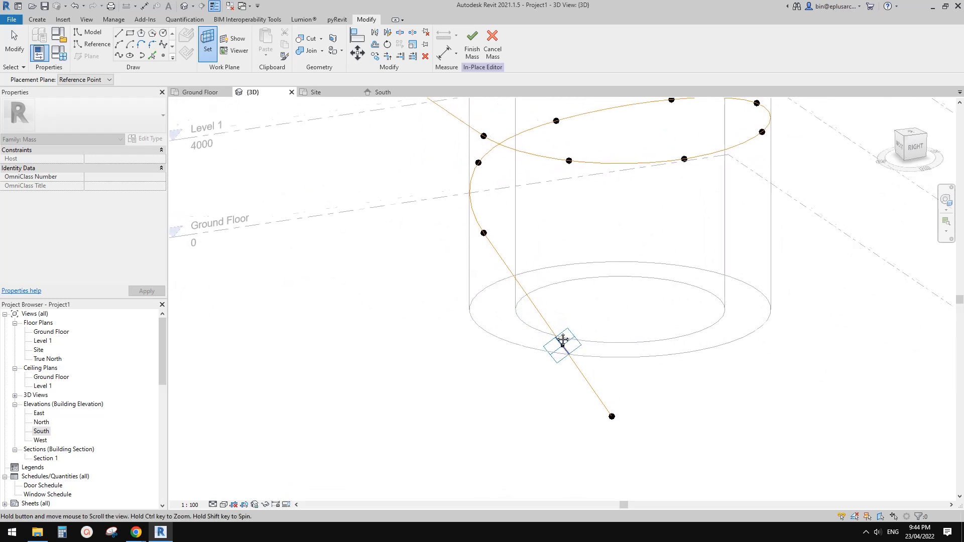
left_click(92, 44)
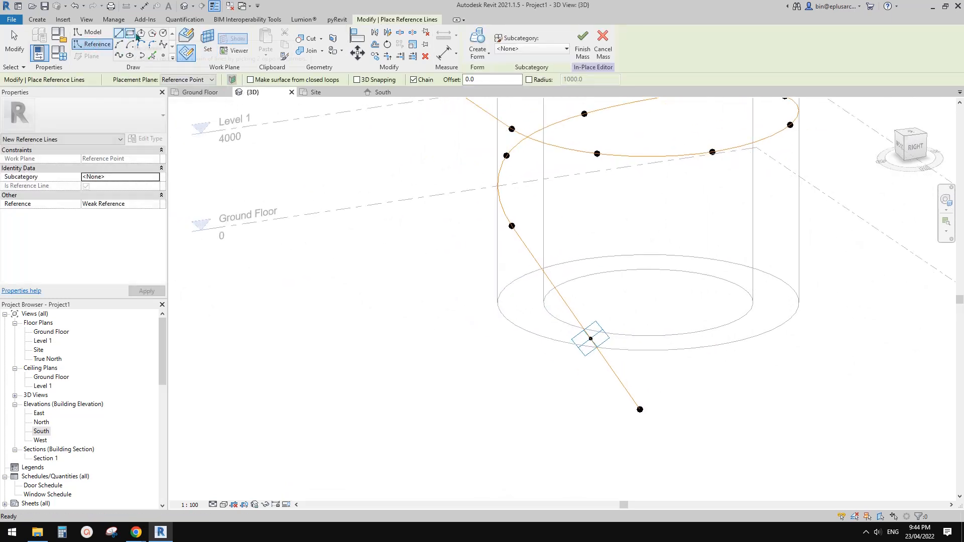
left_click(130, 34)
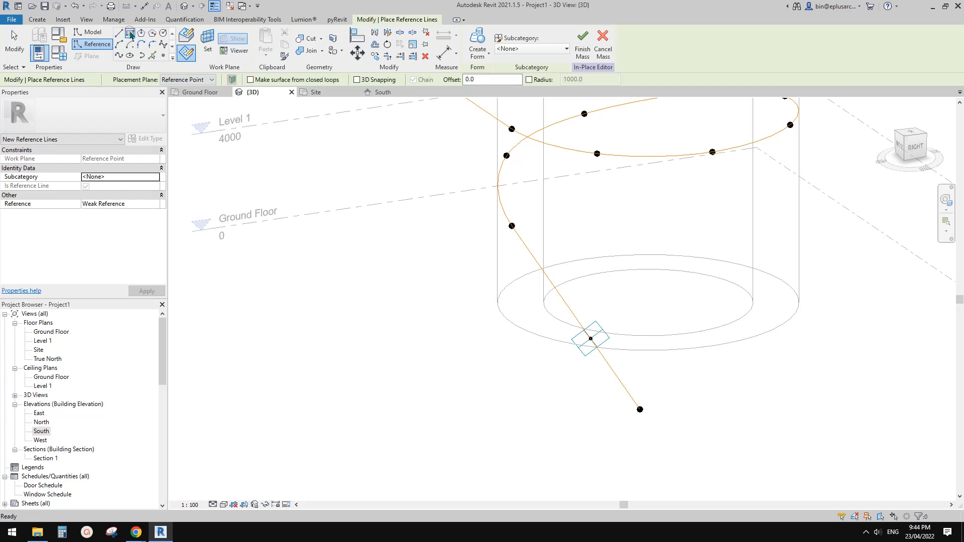
left_click(208, 40)
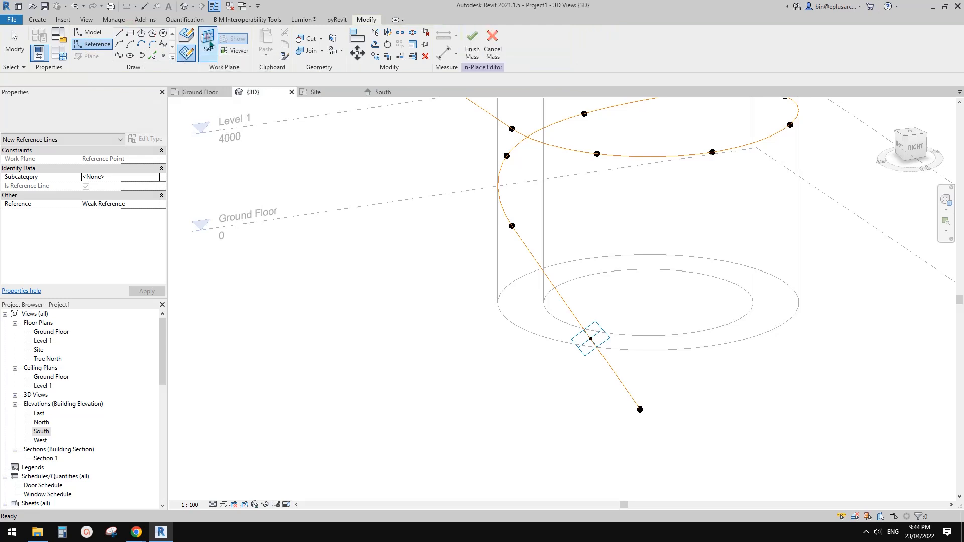
left_click(595, 321)
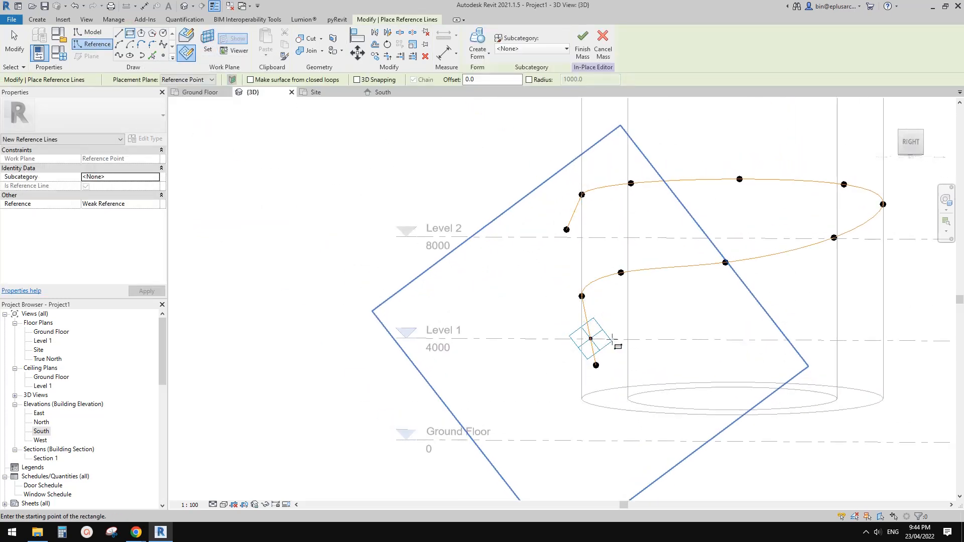
Draw a reference-line rectangle about 1800 by 1700 mm with one corner on the hosted reference point
left_click(590, 339)
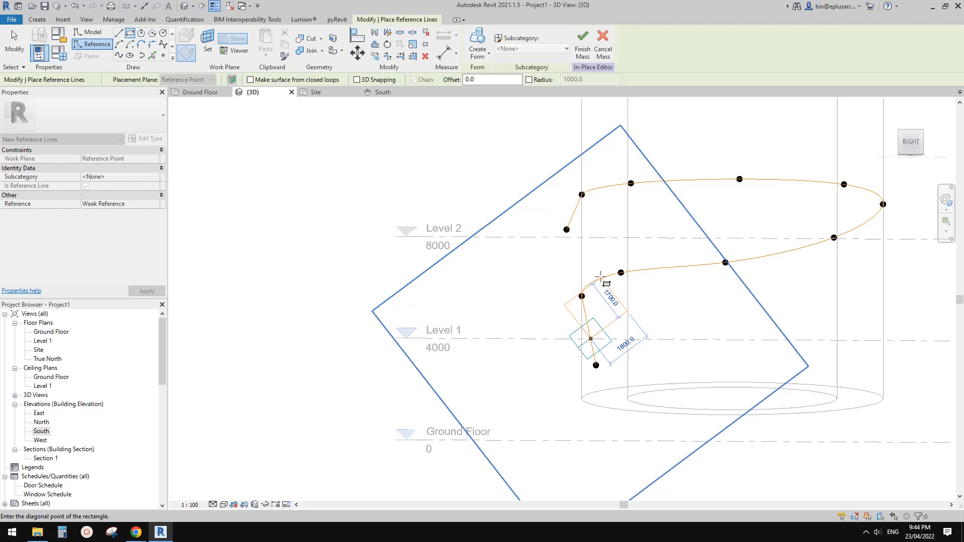
left_click(600, 277)
key("Escape")
key("Escape")
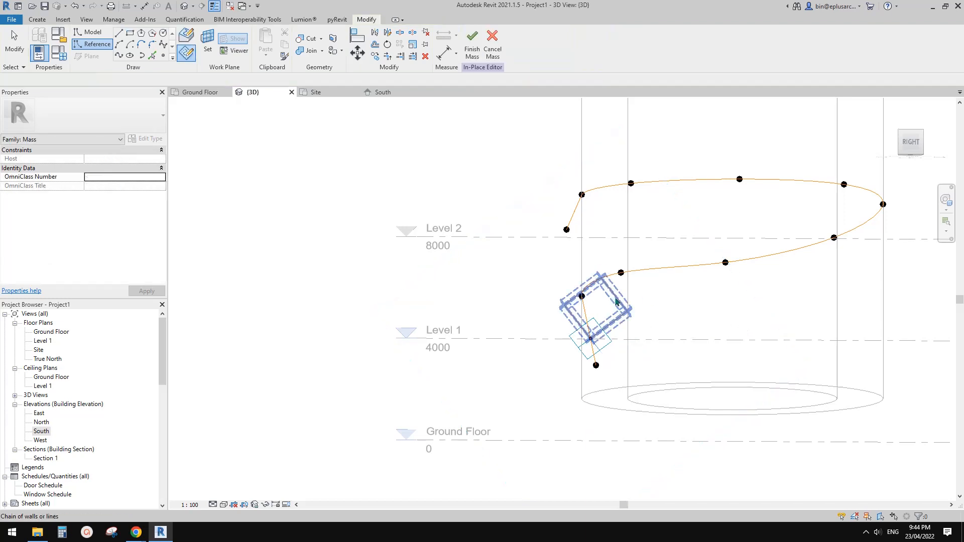
Set the distance from the rectangle's far edge to its opposite edge at the hosted point to 2100 mm
left_click(617, 297)
middle_click_drag(608, 321, 624, 332, "shift")
scroll(623, 332, "up", 3)
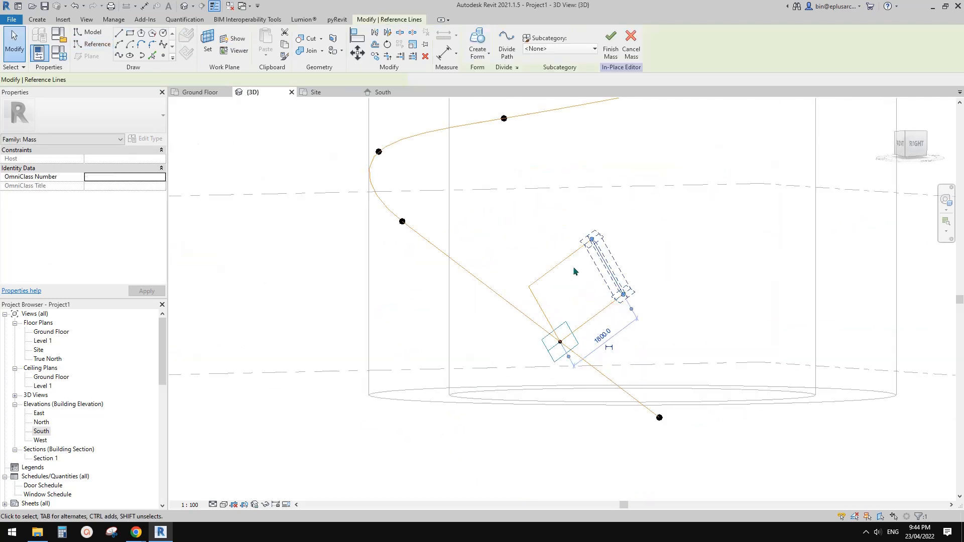
left_click(573, 268)
key("Tab")
left_click(571, 261)
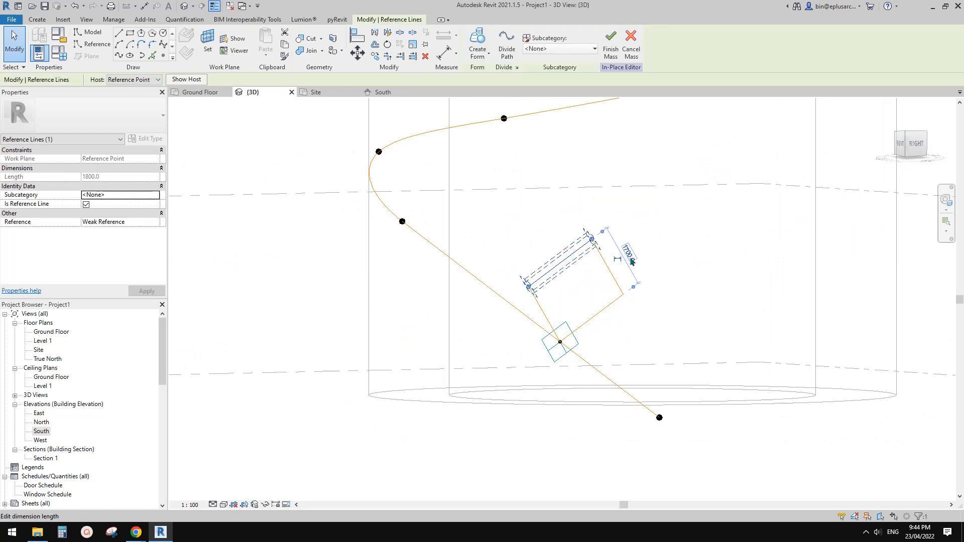
type("2100")
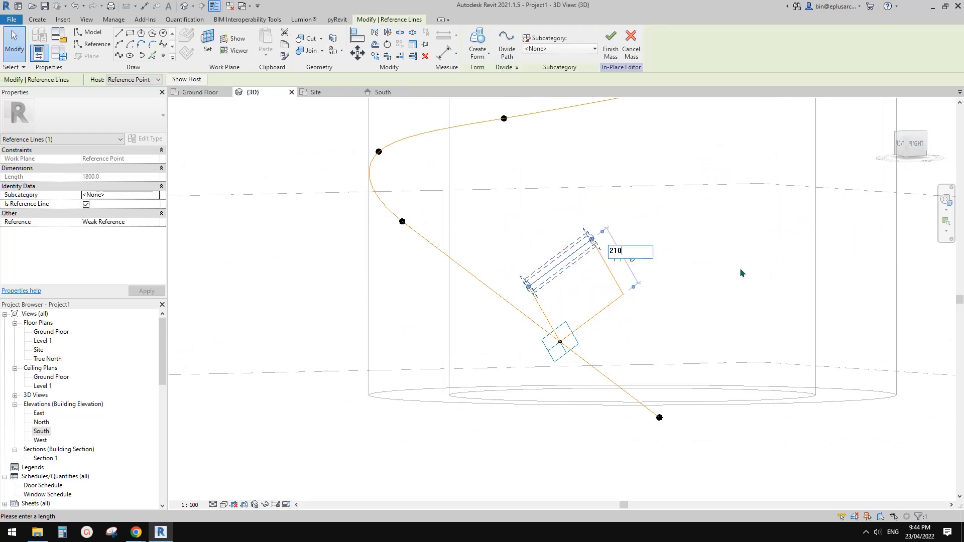
key("Return")
left_click(733, 269)
Rotate the reference-line rectangle about its hosted reference point until its slanted side is vertical in the Right view
middle_click_drag(626, 299, 602, 318, "shift")
key("Tab")
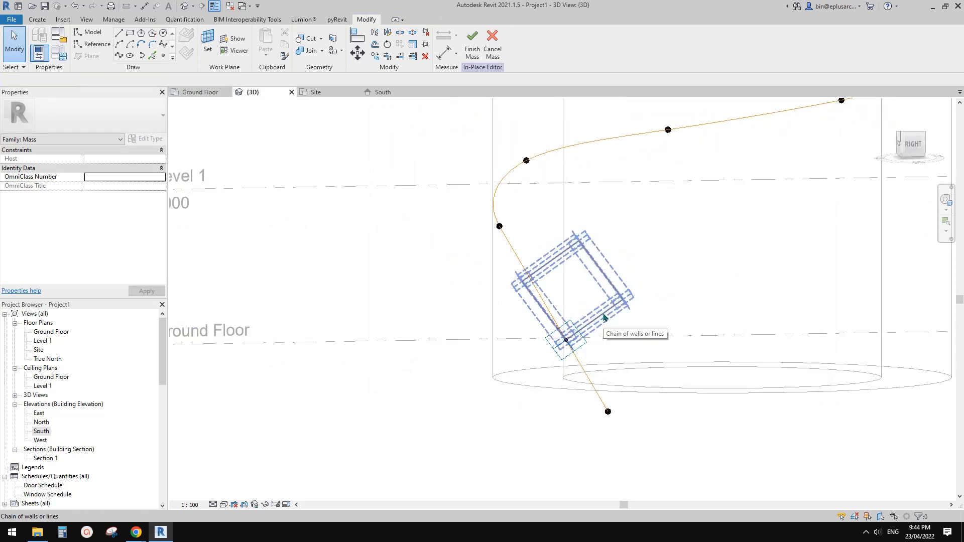
middle_click_drag(577, 277, 623, 309, "shift")
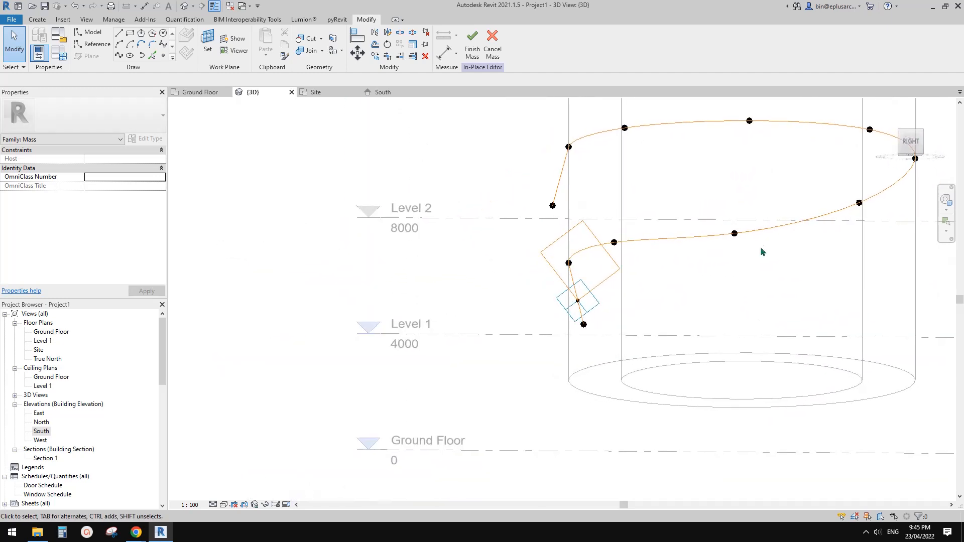
left_click(910, 143)
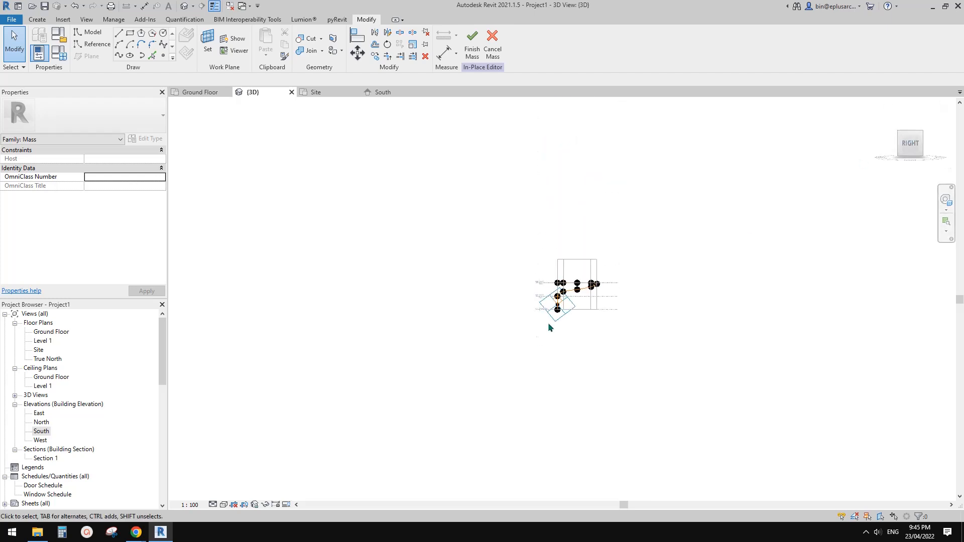
scroll(555, 301, "up", 8)
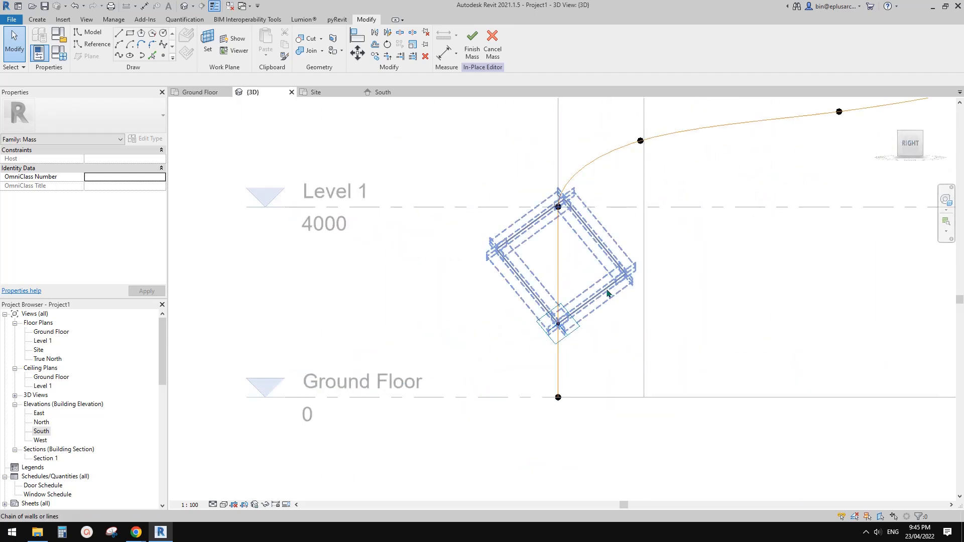
left_click(607, 292)
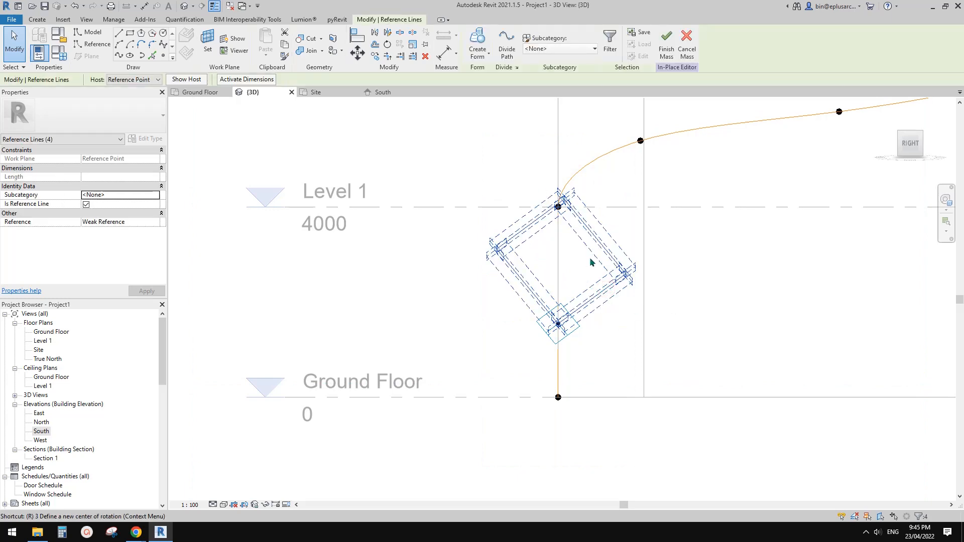
key("o")
key("space")
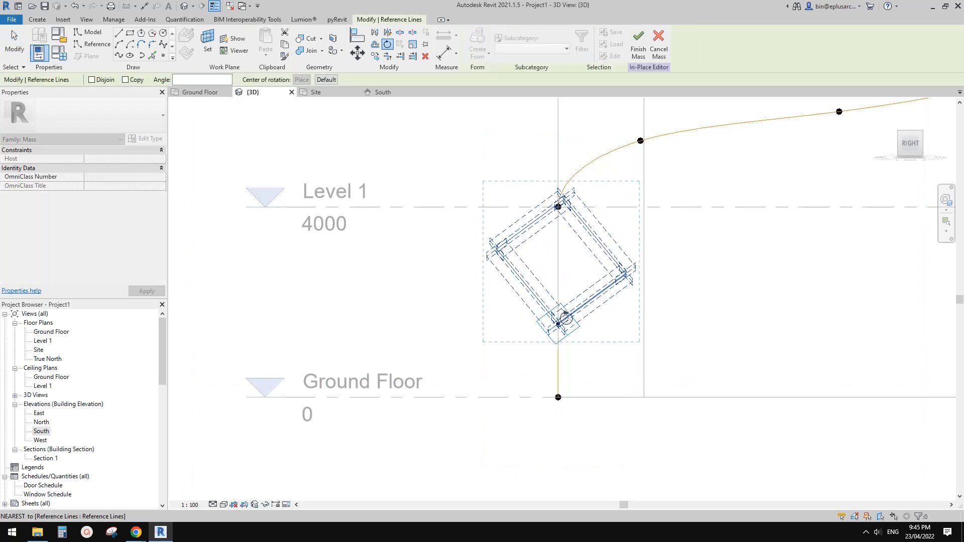
left_click(558, 323)
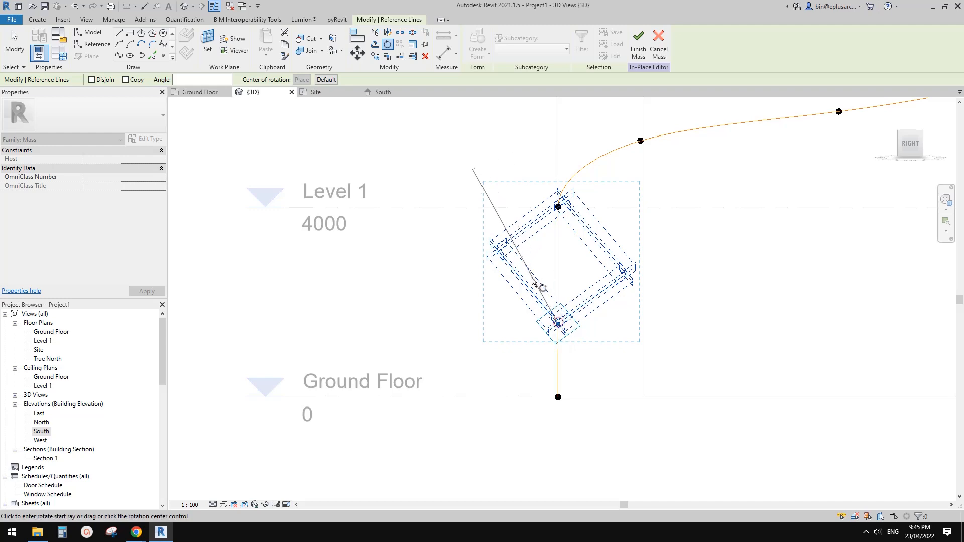
left_click(517, 274)
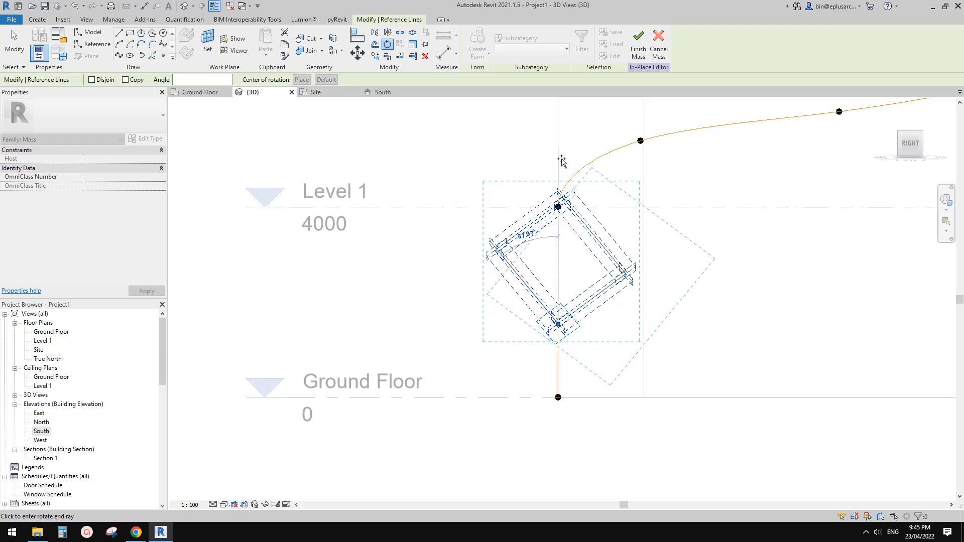
left_click(561, 161)
left_click(704, 321)
middle_click_drag(703, 321, 663, 312, "shift")
Copy the lower rectangle together with its hosted reference point to an empty spot beside the tower
left_click(675, 284)
scroll(675, 295, "down", 1)
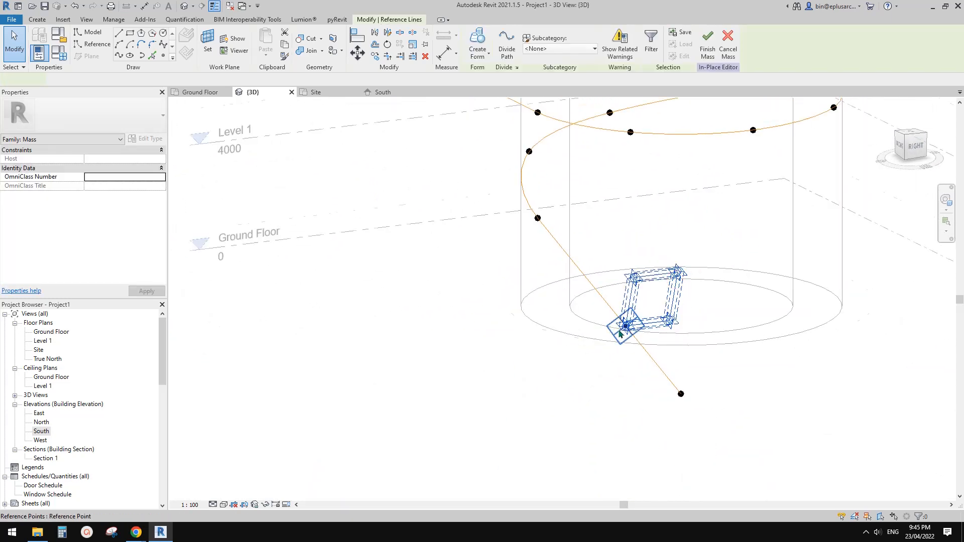
scroll(619, 331, "up", 1)
key("Escape")
left_click(626, 347)
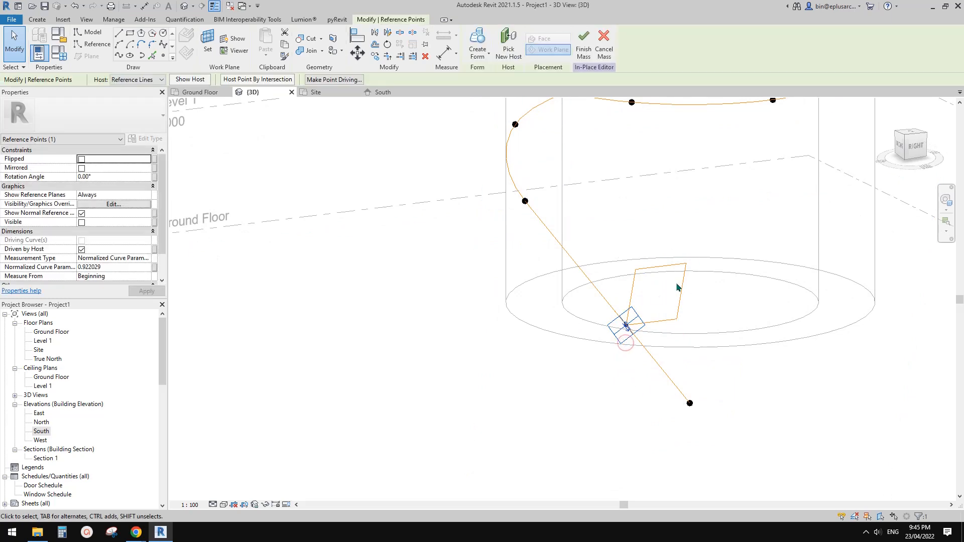
scroll(678, 315, "down", 1)
middle_click_drag(678, 315, 659, 326)
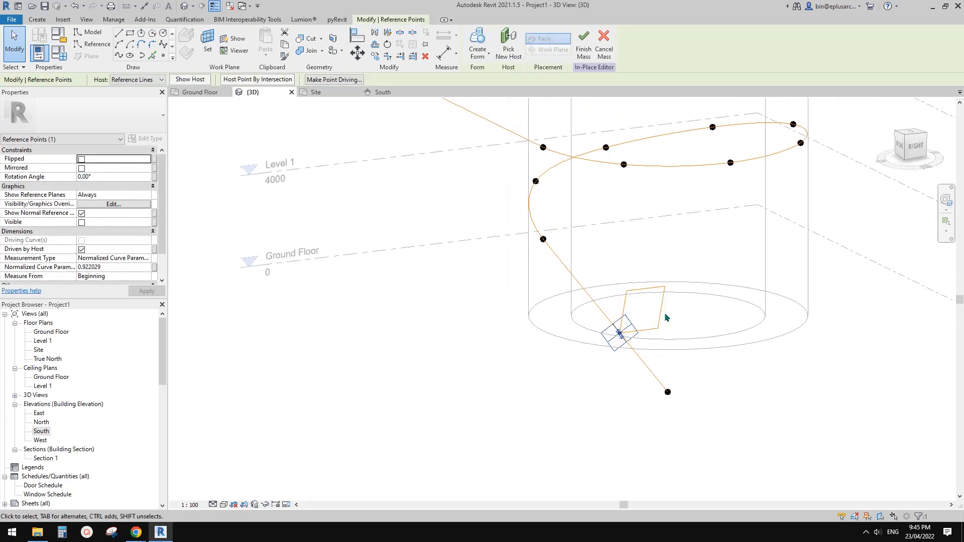
key("Tab")
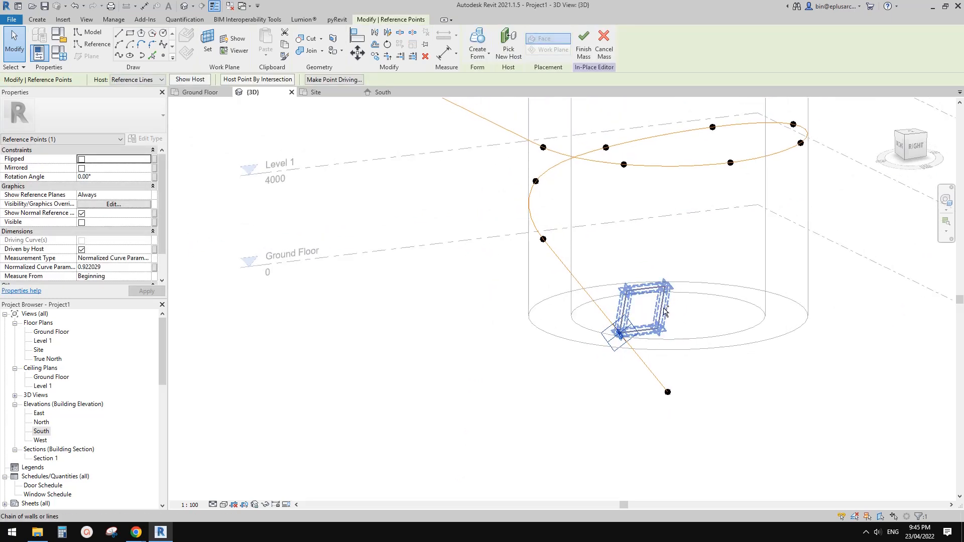
left_click(666, 312, "ctrl")
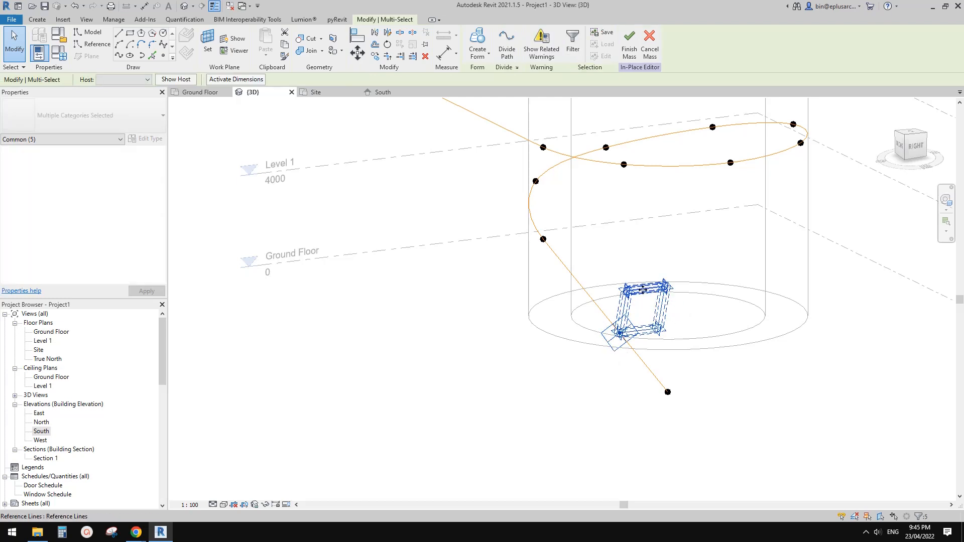
scroll(645, 296, "down", 1)
left_click_drag(651, 303, 537, 344, "ctrl")
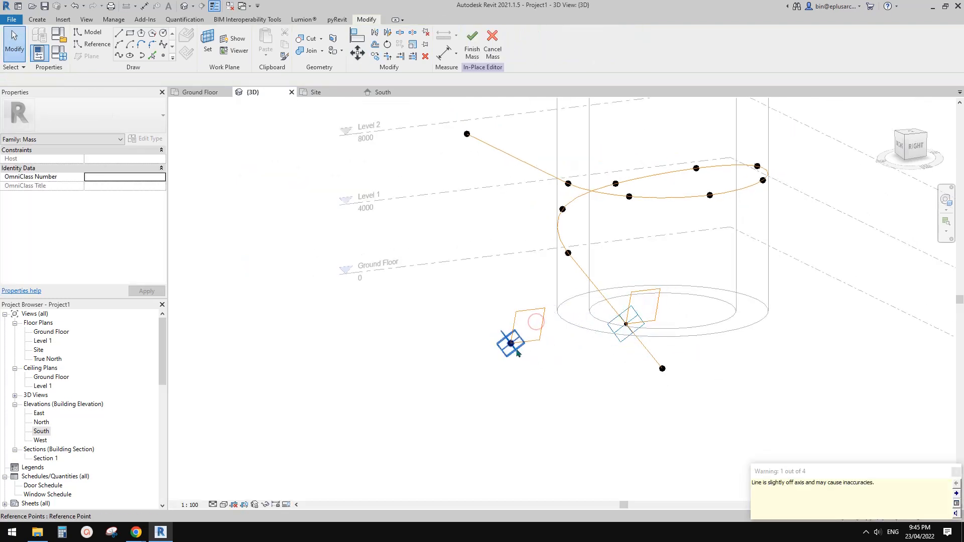
Re-host the copied rectangle's reference point onto the upper straight segment of the spline path
left_click(511, 344)
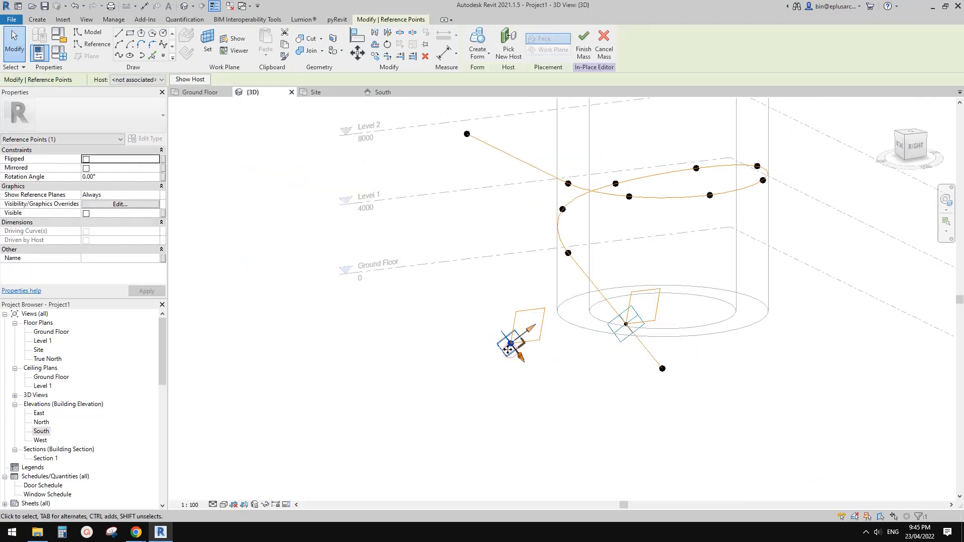
left_click(509, 49)
scroll(542, 176, "up", 2)
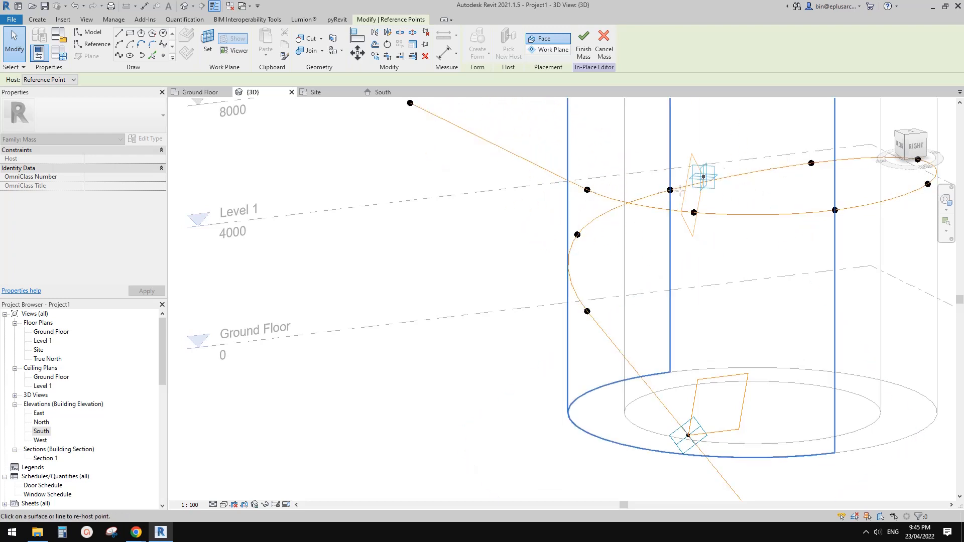
left_click(491, 143)
left_click(502, 148)
key("Escape")
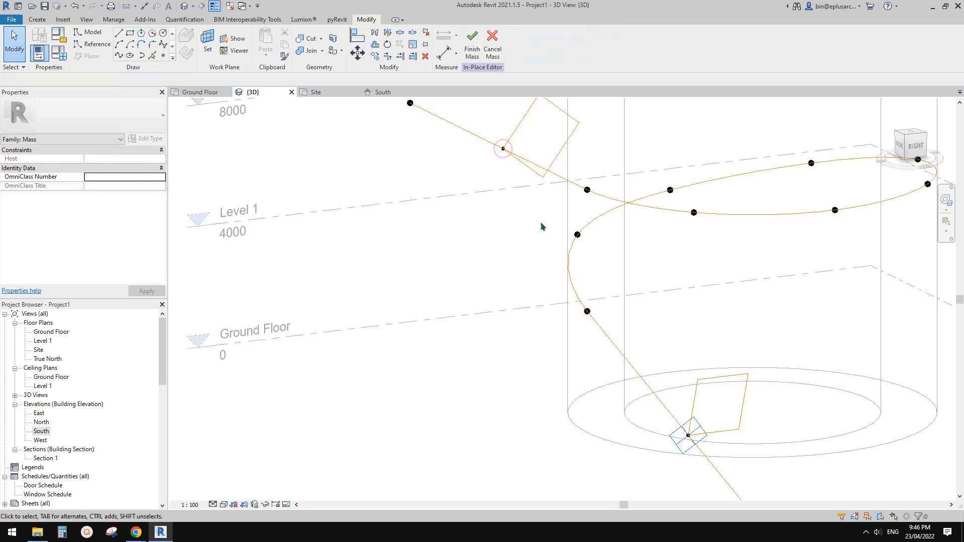
Rotate the upper rectangle about its hosted reference point until its slanted side is vertical in the Right view
scroll(540, 221, "down", 3)
left_click(597, 260)
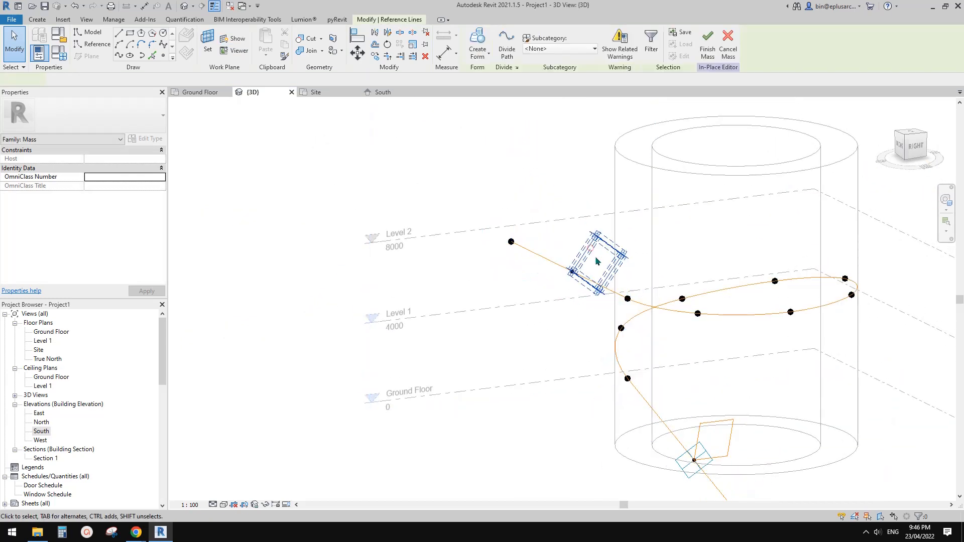
middle_click_drag(606, 282, 606, 285, "shift")
left_click(913, 150)
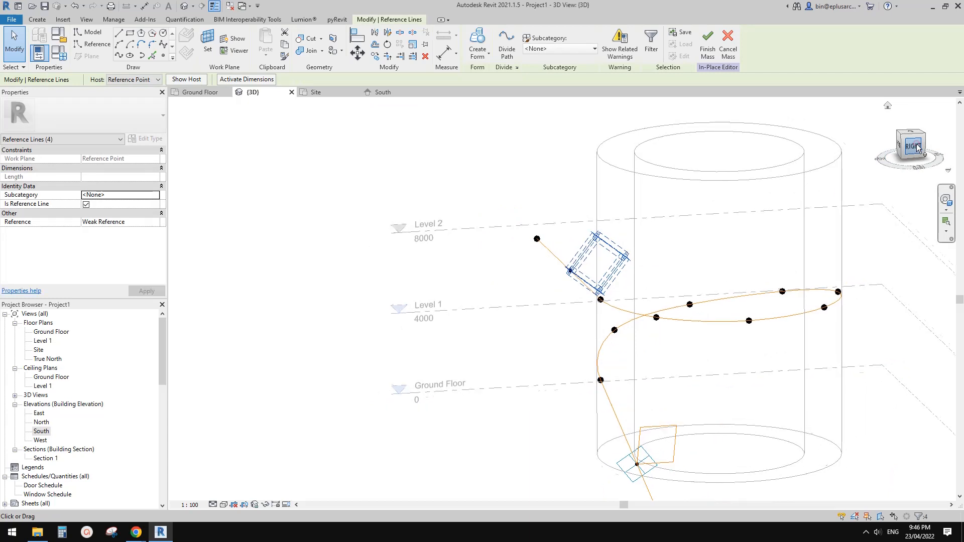
key("r")
key("o")
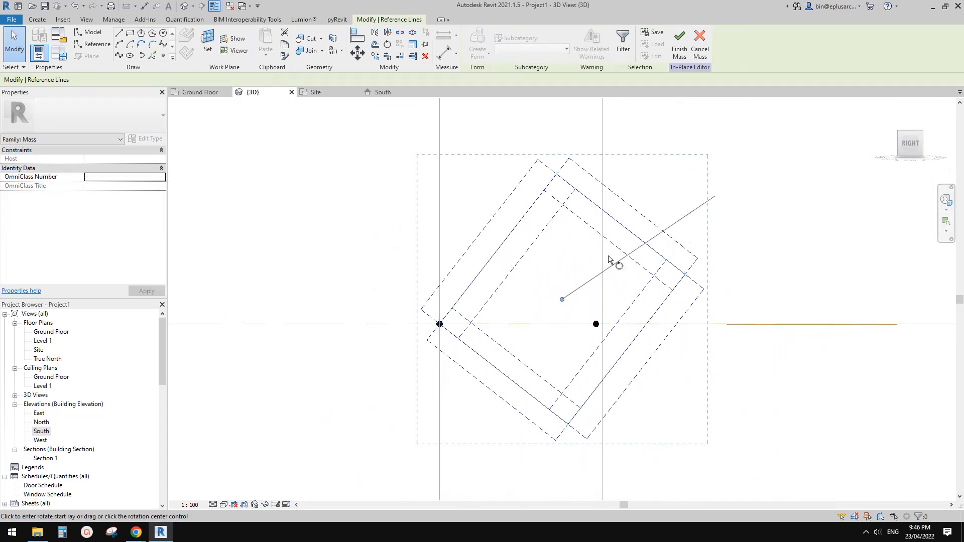
left_click_drag(562, 299, 486, 302)
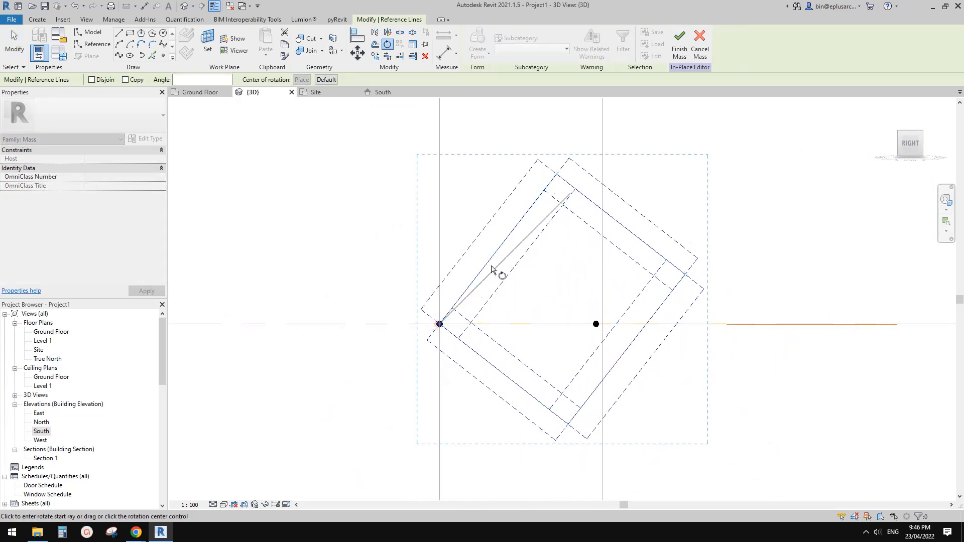
left_click(439, 187)
scroll(501, 254, "down", 3)
left_click(504, 260)
scroll(504, 259, "down", 2)
middle_click_drag(494, 276, 560, 248, "shift")
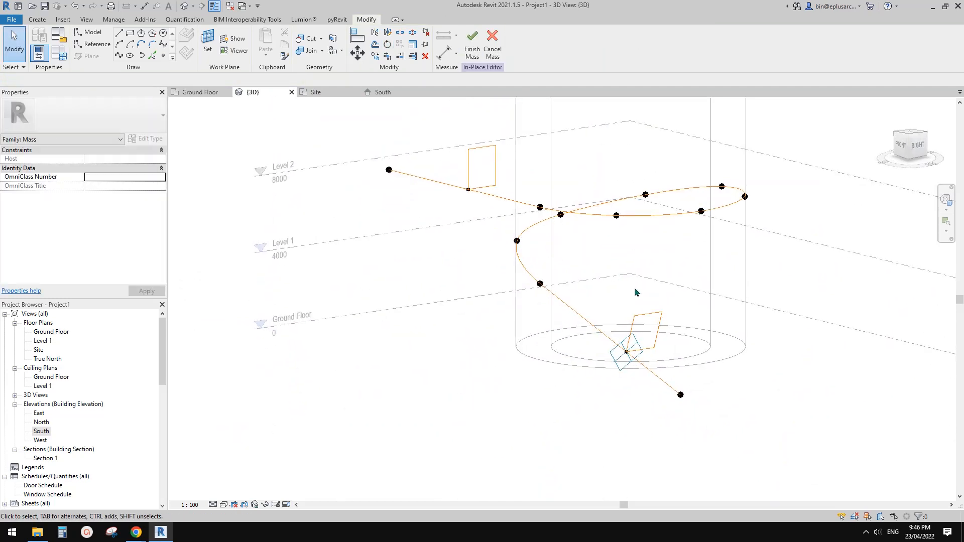
Create a solid form from the lower and upper rectangle profiles along the whole spline path
left_click(663, 315)
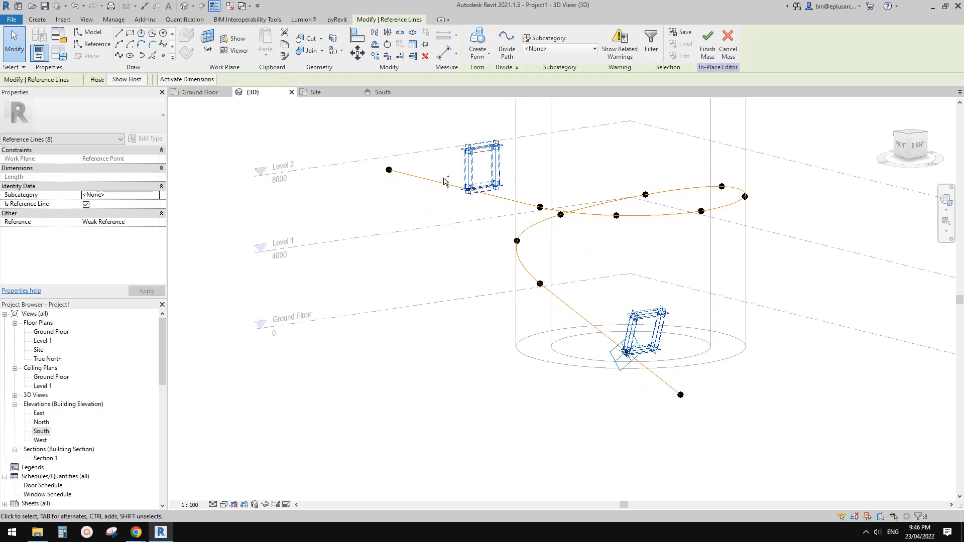
key("Tab")
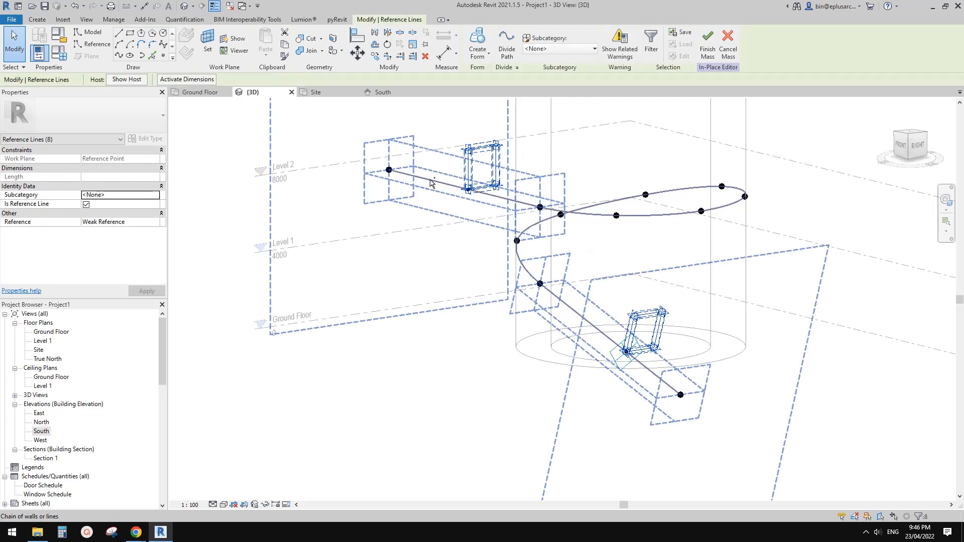
left_click(599, 215, "ctrl")
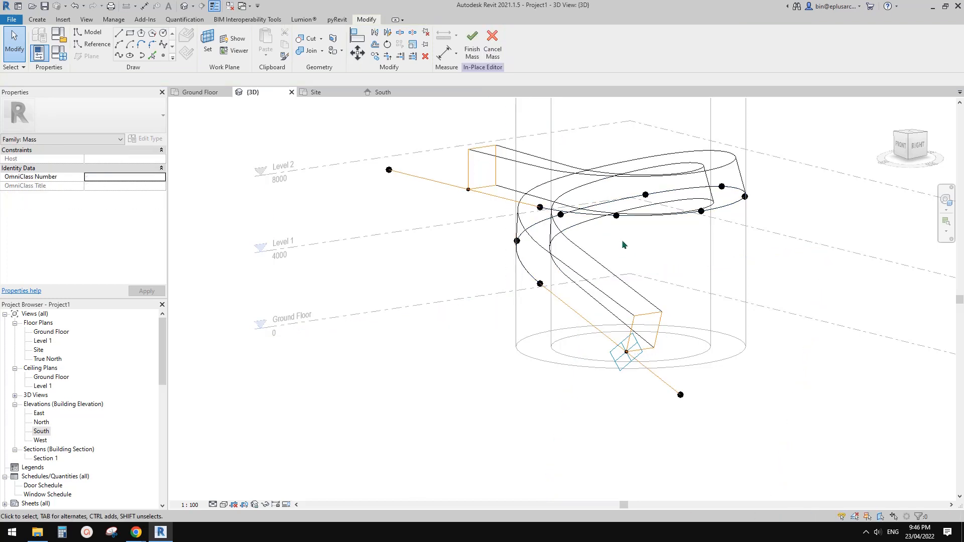
Examine the swept ramp form from several angles, checking how its profile twists and follows the tower between both rectangles
middle_click_drag(707, 286, 701, 259, "shift")
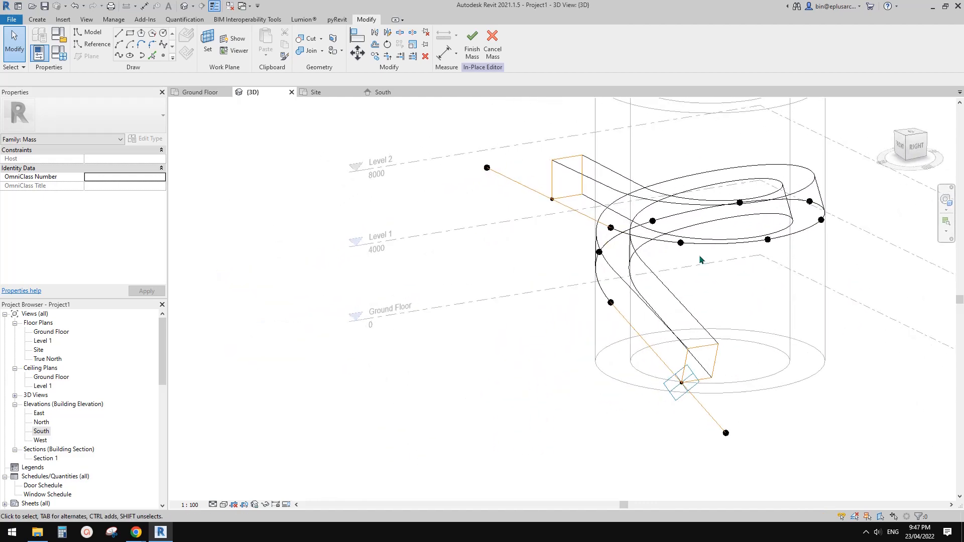
left_click(787, 199)
middle_click_drag(787, 198, 732, 198, "shift")
scroll(570, 296, "up", 4)
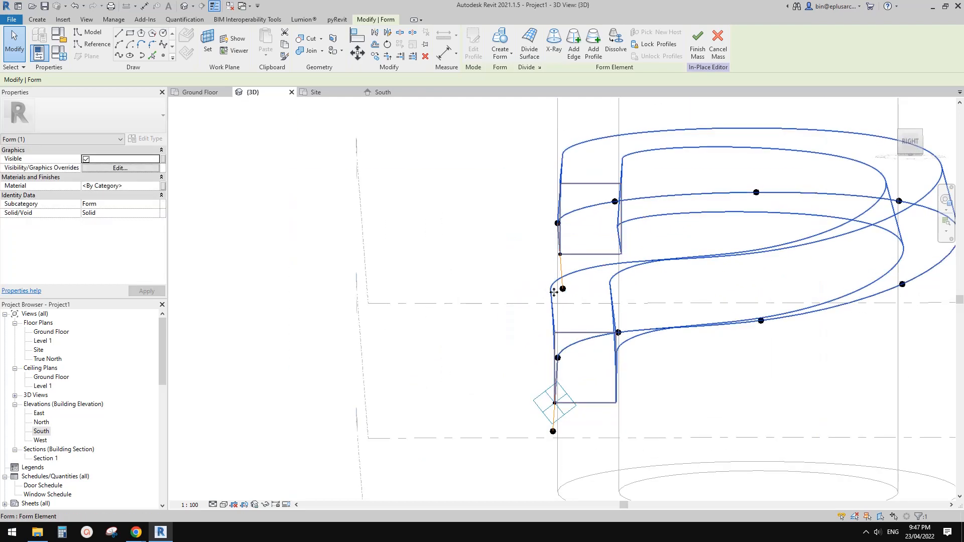
middle_click_drag(559, 287, 587, 331, "shift")
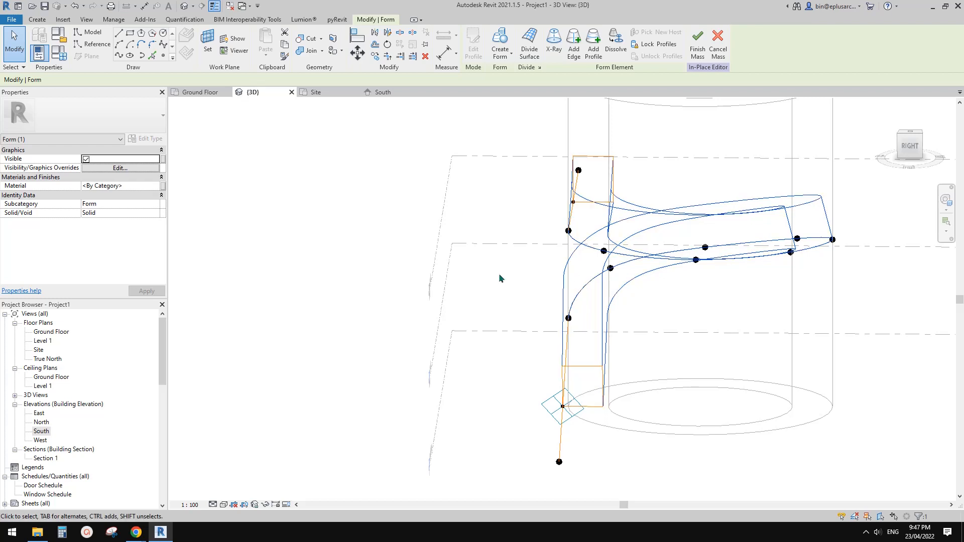
middle_click_drag(649, 293, 516, 275, "shift")
middle_click_drag(679, 289, 603, 210, "shift")
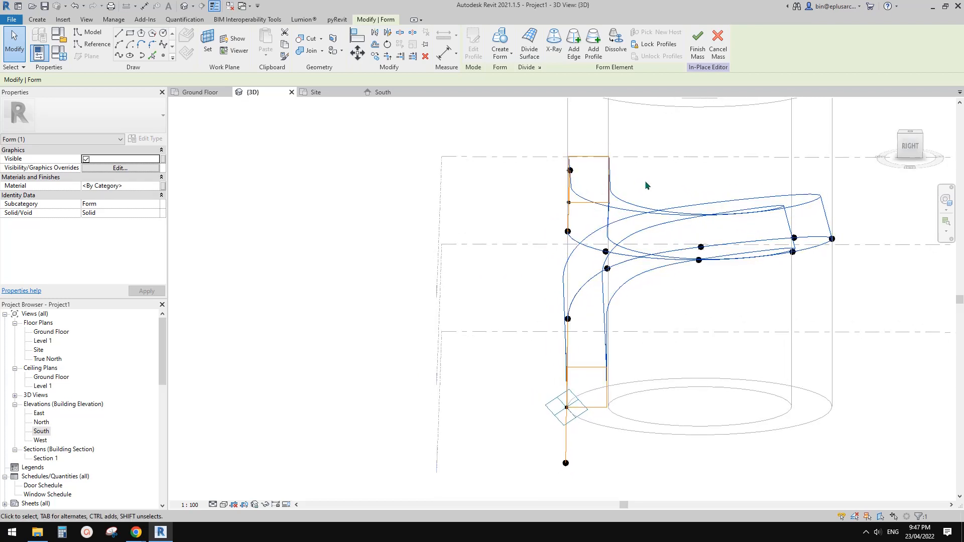
middle_click_drag(613, 247, 675, 252, "shift")
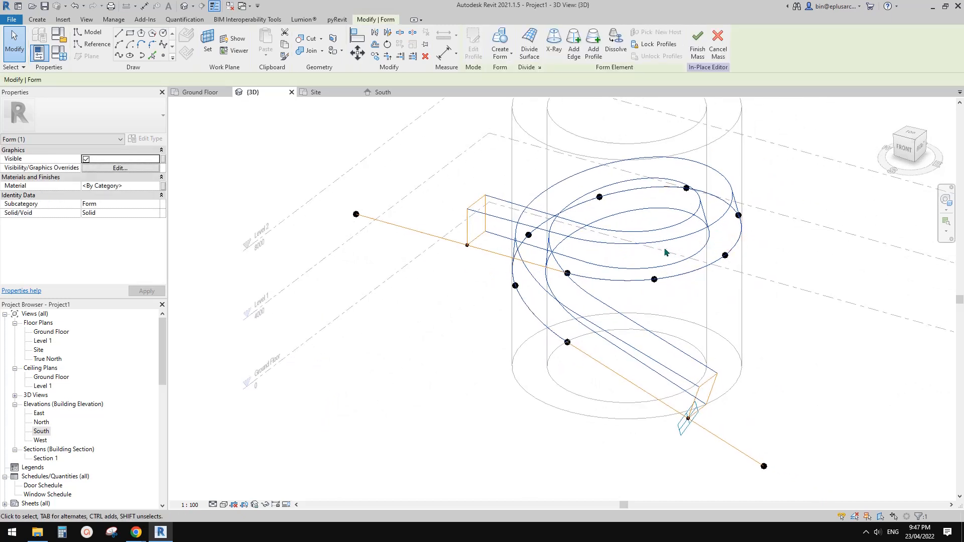
Delete the swept ramp form, keeping the spline path and both rectangles
left_click(641, 248)
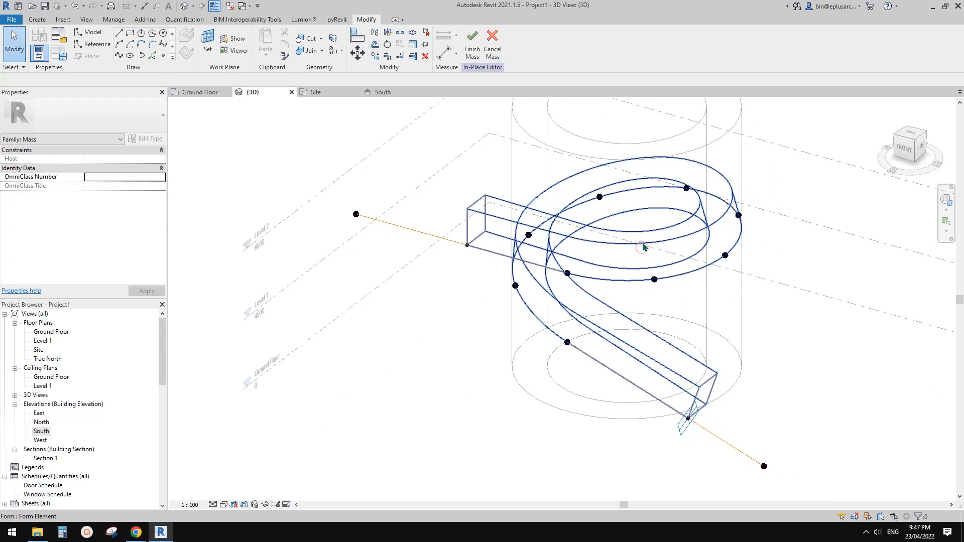
left_click(643, 242)
key("Delete")
Open the Show Reference Planes options of the reference point hosting the upper rectangle
middle_click_drag(661, 203, 538, 243, "shift")
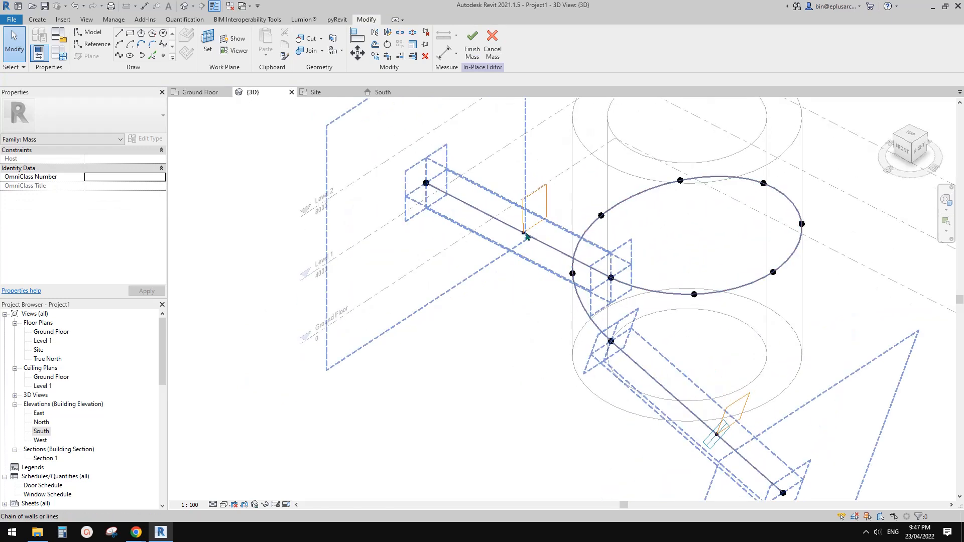
scroll(521, 240, "up", 3)
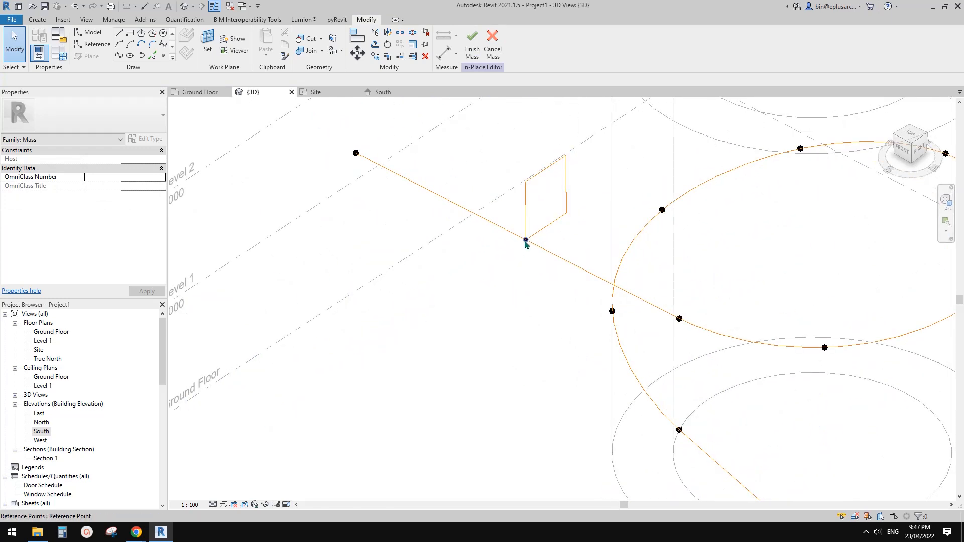
left_click(526, 241)
left_click(113, 195)
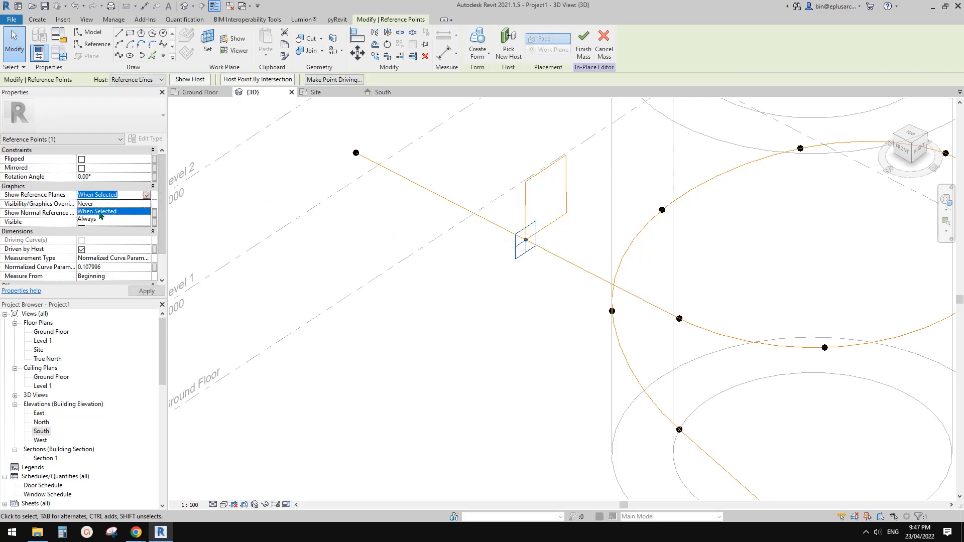
Set the upper profile's reference point to always show its reference planes and move it onto the start of the path
middle_click_drag(517, 234, 520, 234)
key("Escape")
left_click(523, 231)
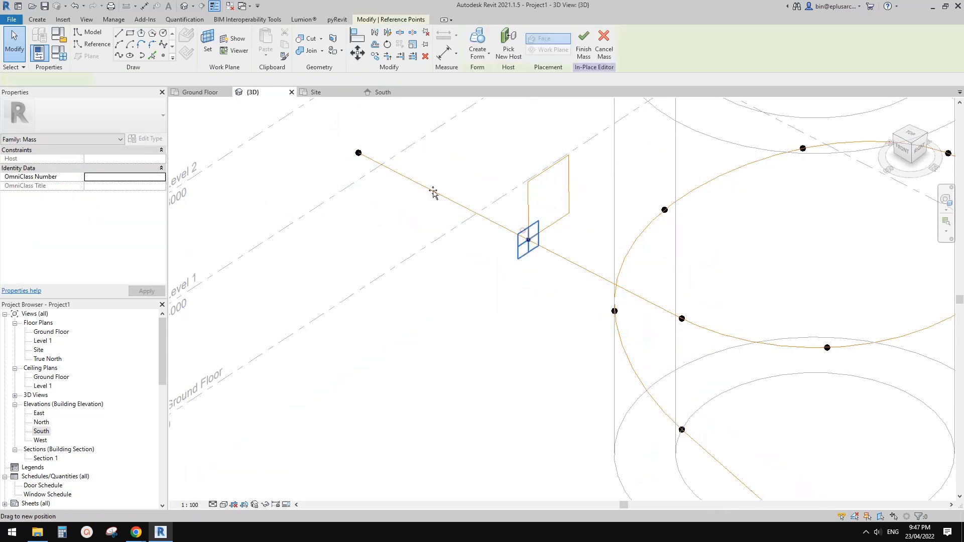
left_click(358, 151)
Move the reference point carrying the other profile along the lower straight segment onto the end of the path
scroll(383, 204, "down", 3)
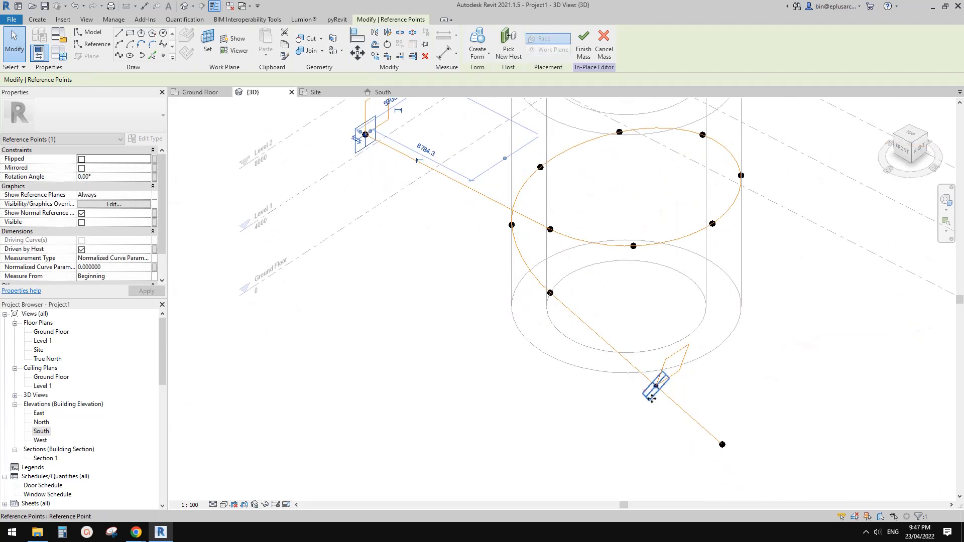
left_click_drag(714, 452, 714, 453)
middle_click_drag(714, 454, 679, 358)
middle_click_drag(680, 359, 640, 351, "shift")
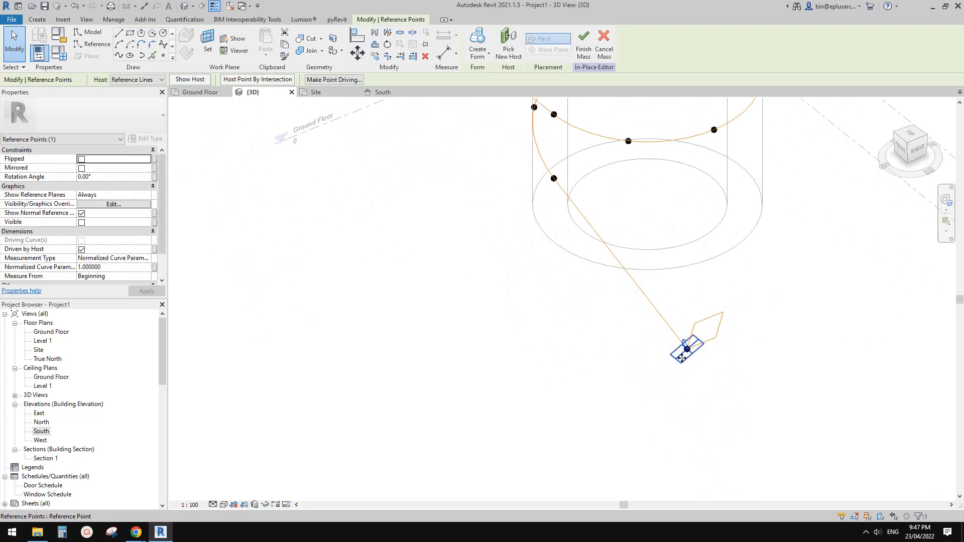
Select the rectangular profile and its reference point at the lower path end and copy them to the free space beside the path
left_click(698, 327, "ctrl")
scroll(697, 327, "down", 1)
middle_click_drag(698, 330, 695, 370)
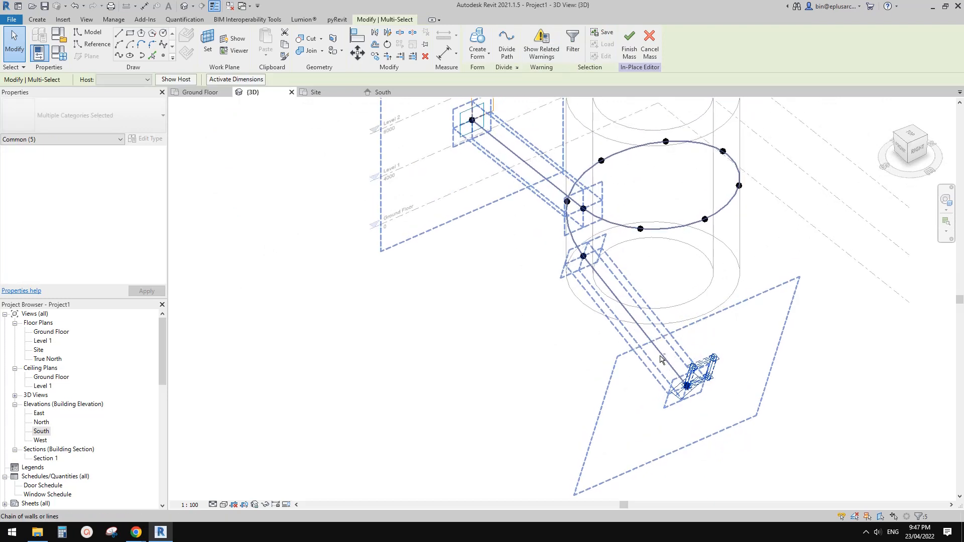
key("c")
key("o")
left_click(673, 369)
left_click(583, 413)
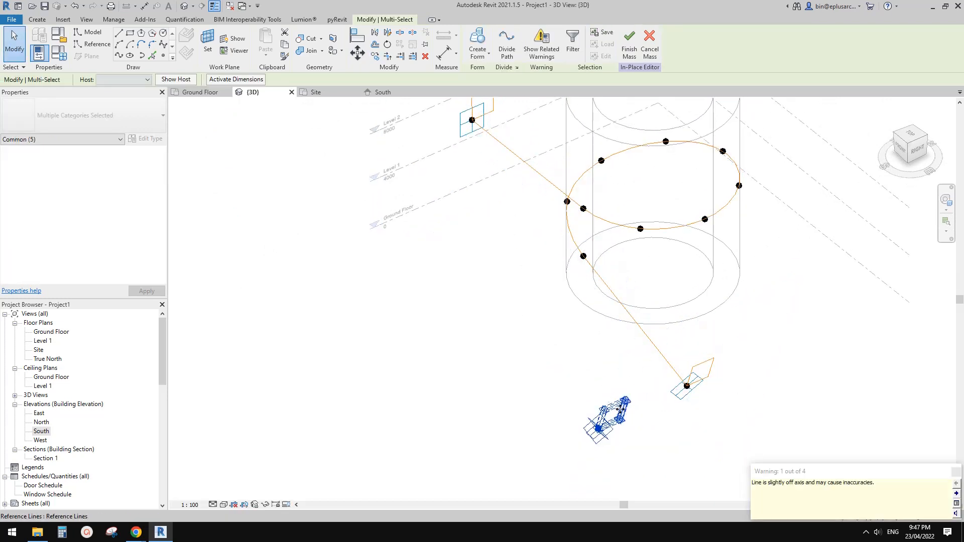
Make three more copies of the profile and its reference point, spaced in a row beside the path
key("c")
key("o")
left_click(620, 421)
left_click(565, 355)
key("c")
key("o")
left_click(564, 359)
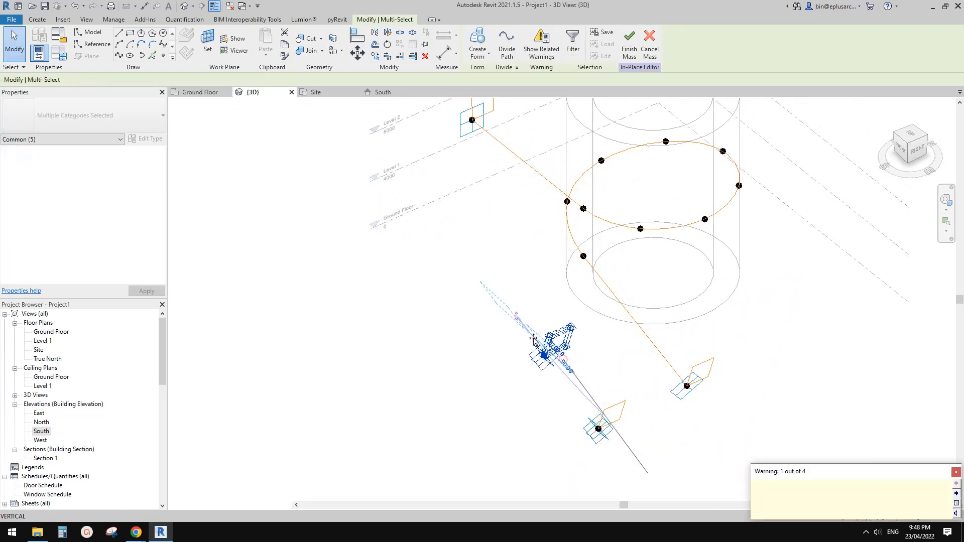
left_click(534, 340)
key("c")
left_click(515, 304)
left_click(506, 272)
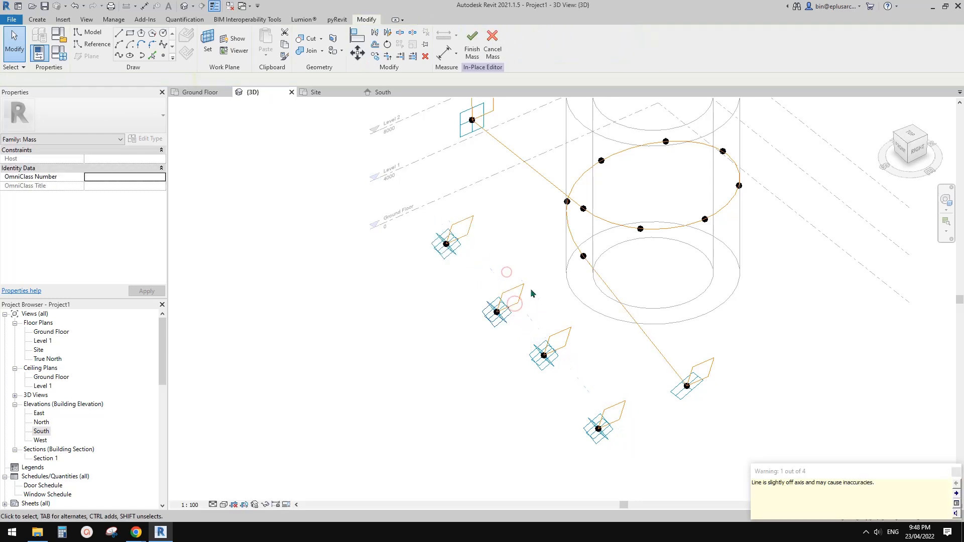
Rehost the reference point of the first profile copy onto the curved path, just before the lower straight segment
middle_click_drag(575, 353, 609, 403, "shift")
left_click(600, 423)
middle_click_drag(573, 313, 568, 340)
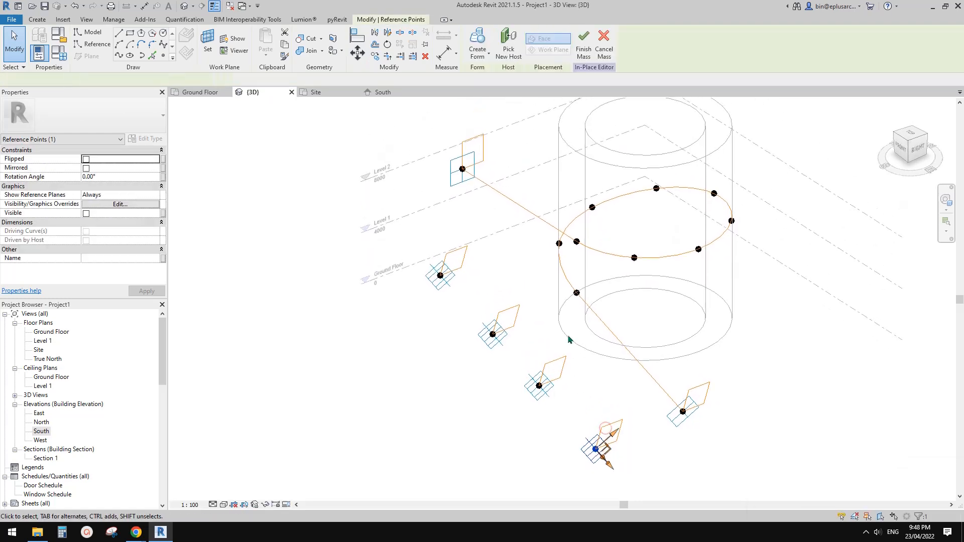
left_click(510, 50)
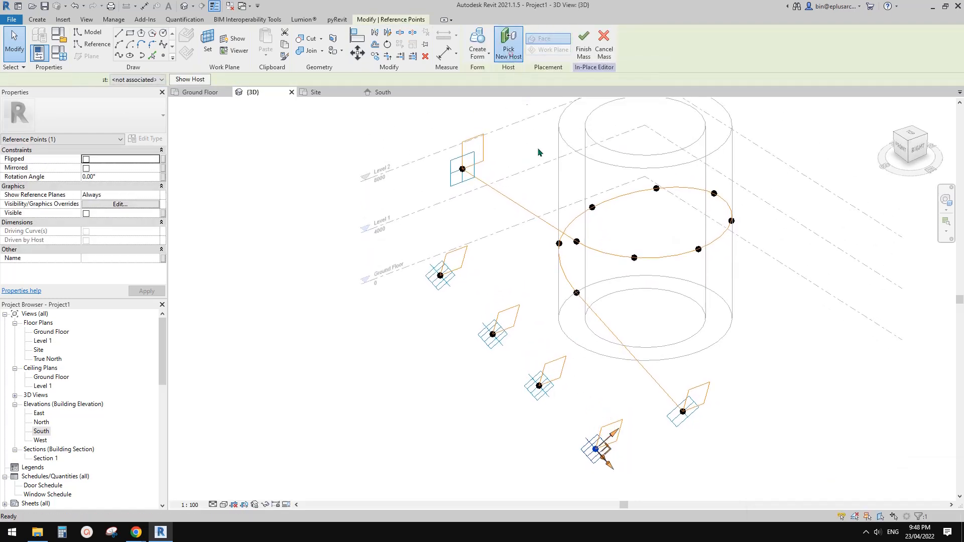
scroll(576, 283, "up", 2)
left_click(571, 280)
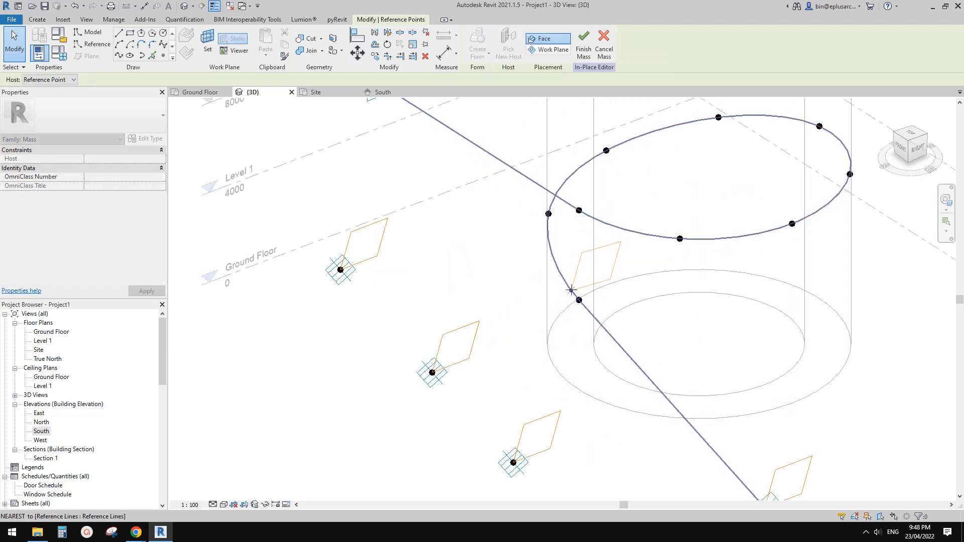
key("Escape")
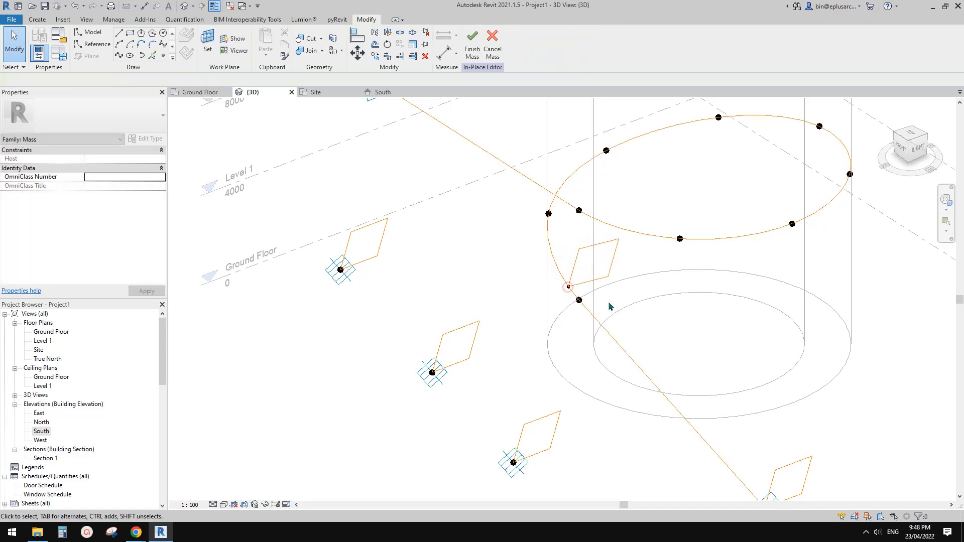
Examine from the side how the rehosted profile lines up with the walls and the path
middle_click_drag(631, 312, 567, 206, "shift")
scroll(715, 335, "up", 1)
scroll(644, 301, "up", 3)
middle_click_drag(717, 337, 645, 267)
left_click(644, 326)
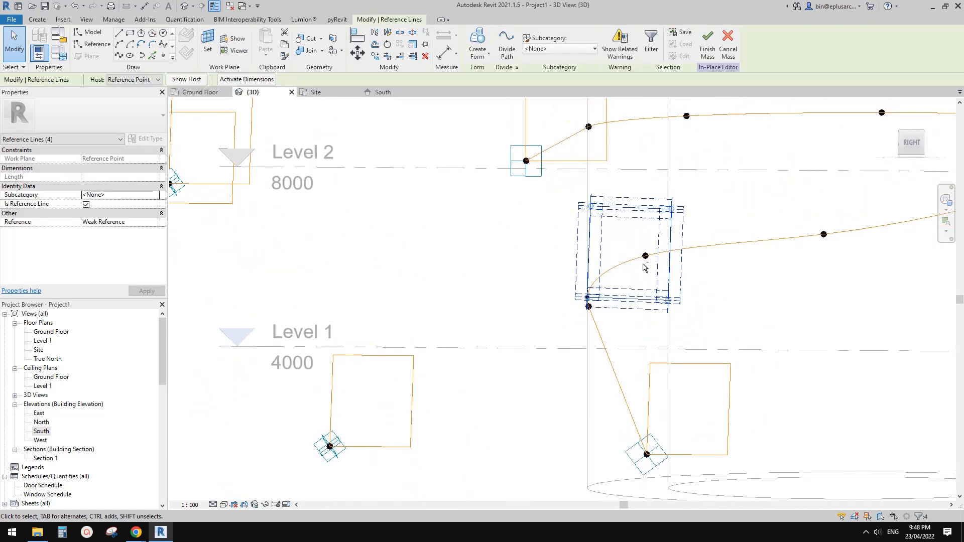
middle_click_drag(591, 213, 644, 234, "shift")
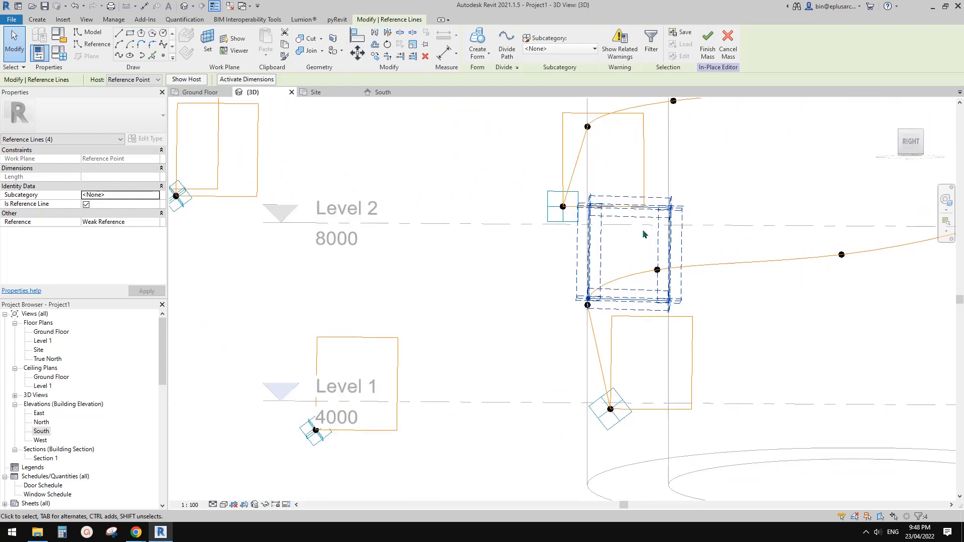
scroll(674, 205, "up", 5)
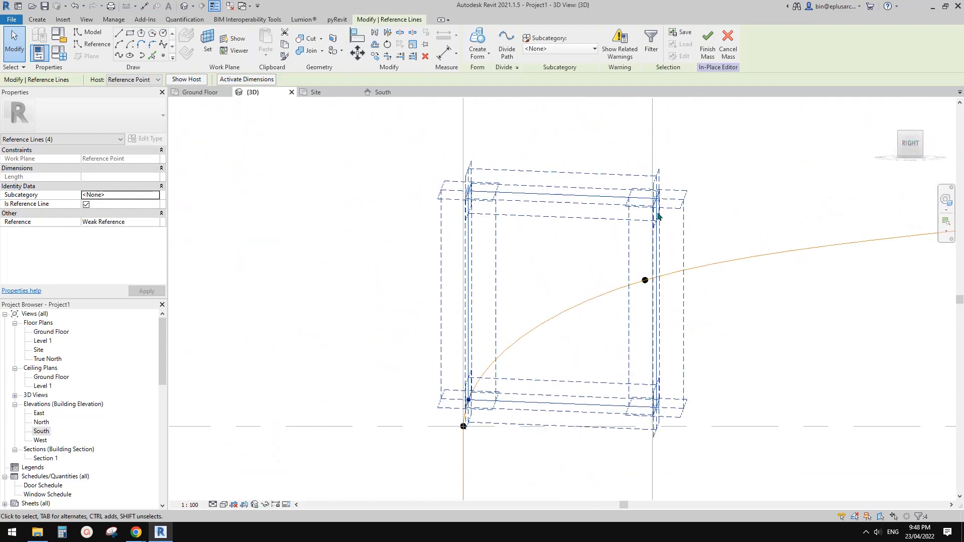
left_click(483, 230)
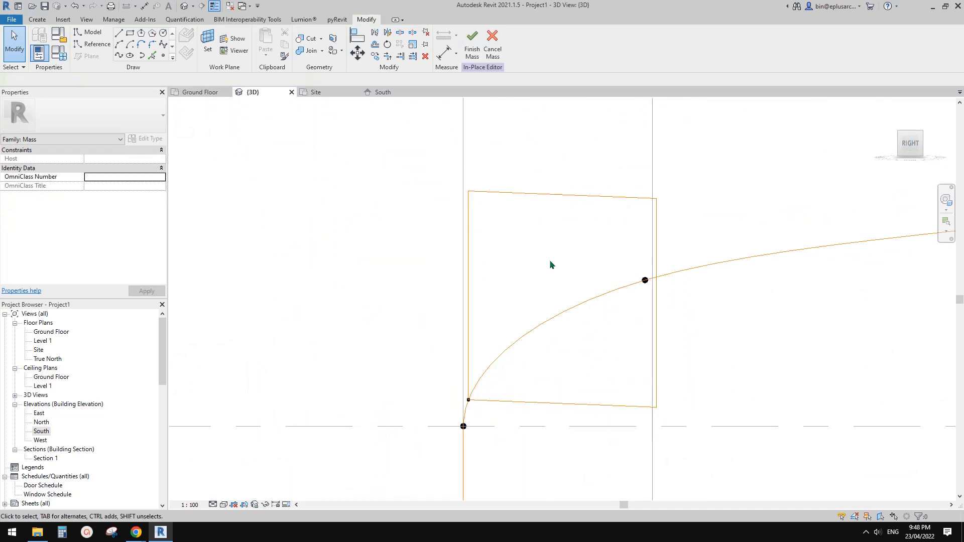
Move the rehosted profile's reference point along the curve onto the point where it joins the lower straight segment
left_click(484, 402)
scroll(483, 409, "down", 1)
middle_click_drag(482, 409, 685, 357)
scroll(518, 304, "up", 4)
key("Delete")
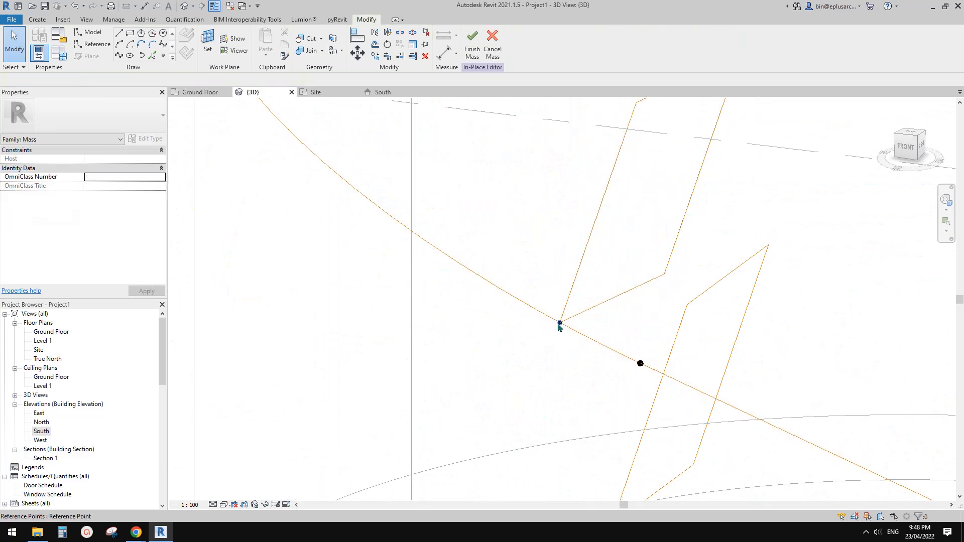
left_click_drag(560, 322, 640, 364)
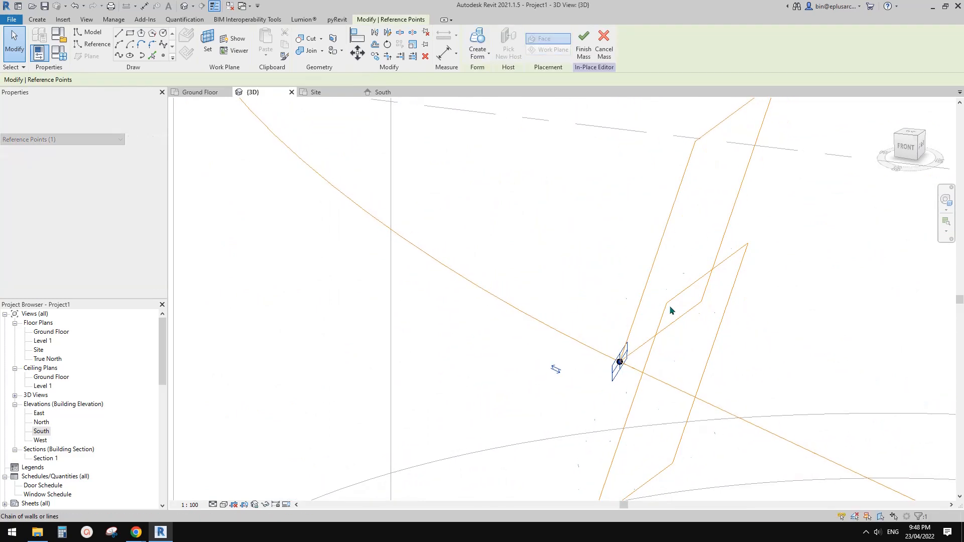
Examine the moved profile against the walls and levels in the right-side view
middle_click_drag(669, 309, 594, 258, "shift")
left_click(917, 145)
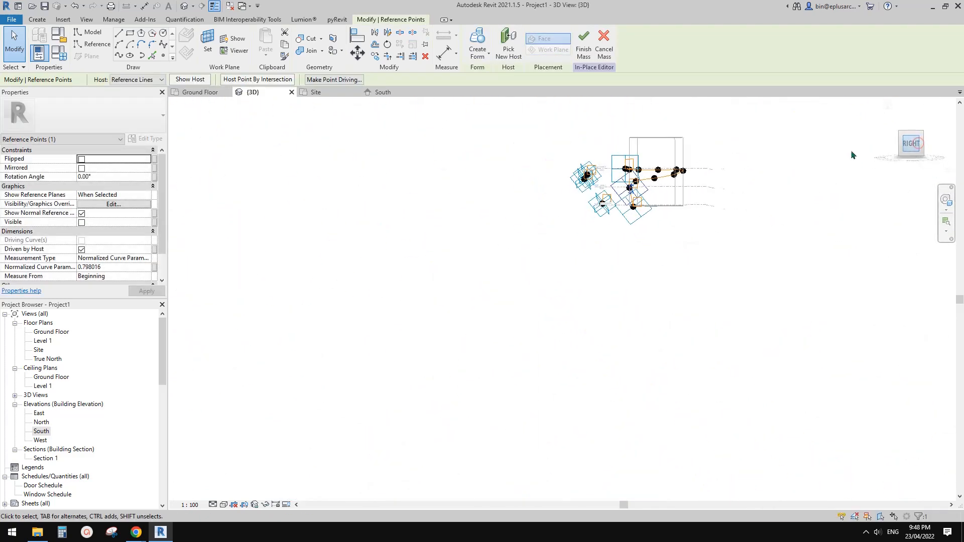
key("Escape")
scroll(561, 295, "up", 3)
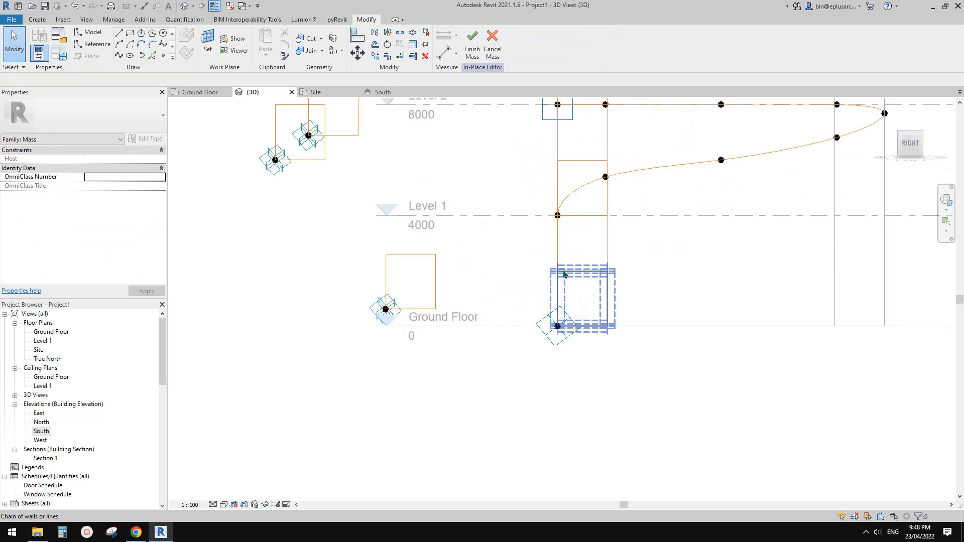
left_click(565, 162)
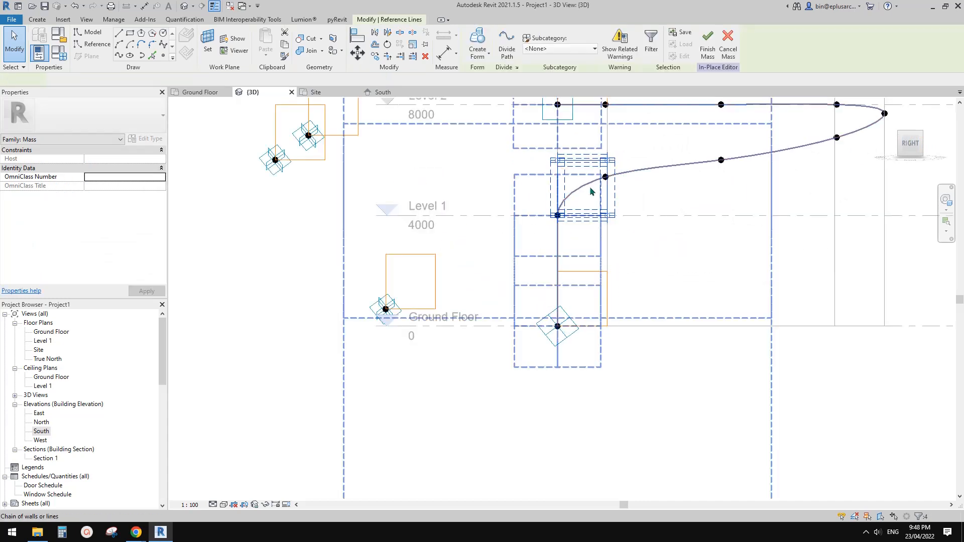
scroll(589, 189, "down", 2)
key("Escape")
left_click(557, 191)
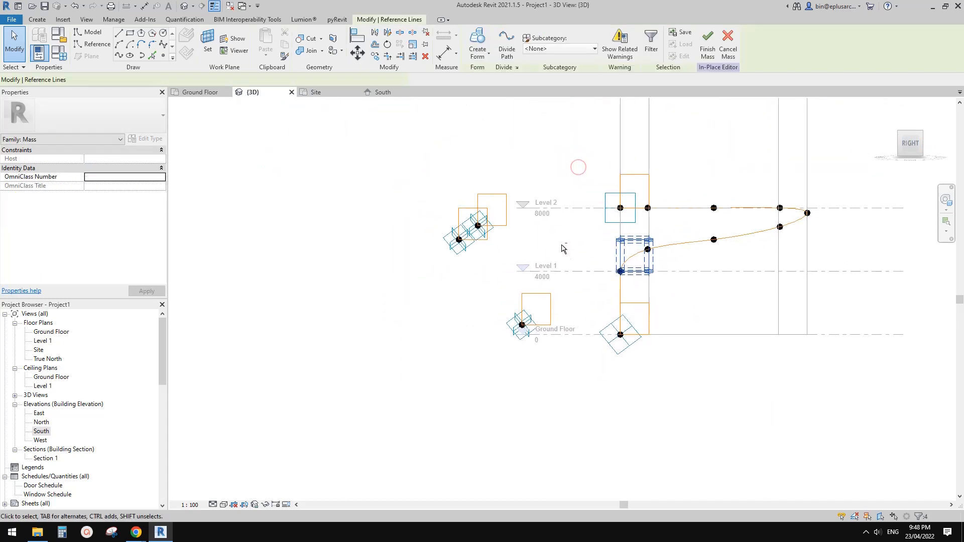
Rehost the reference point of a second free profile copy onto the curved part of the path
middle_click_drag(564, 247, 556, 300, "shift")
left_click(542, 295)
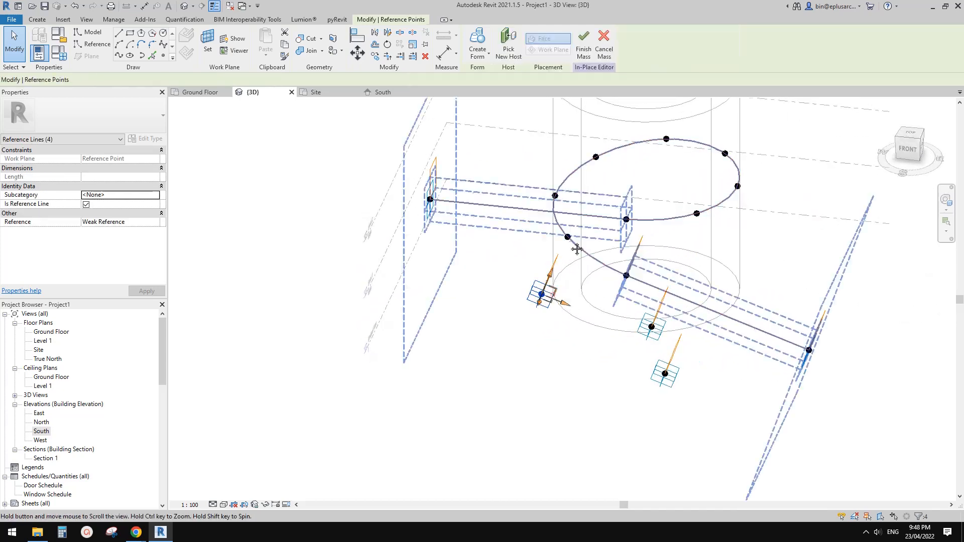
middle_click_drag(577, 250, 611, 310, "shift")
scroll(532, 253, "up", 1)
middle_click_drag(532, 253, 599, 296)
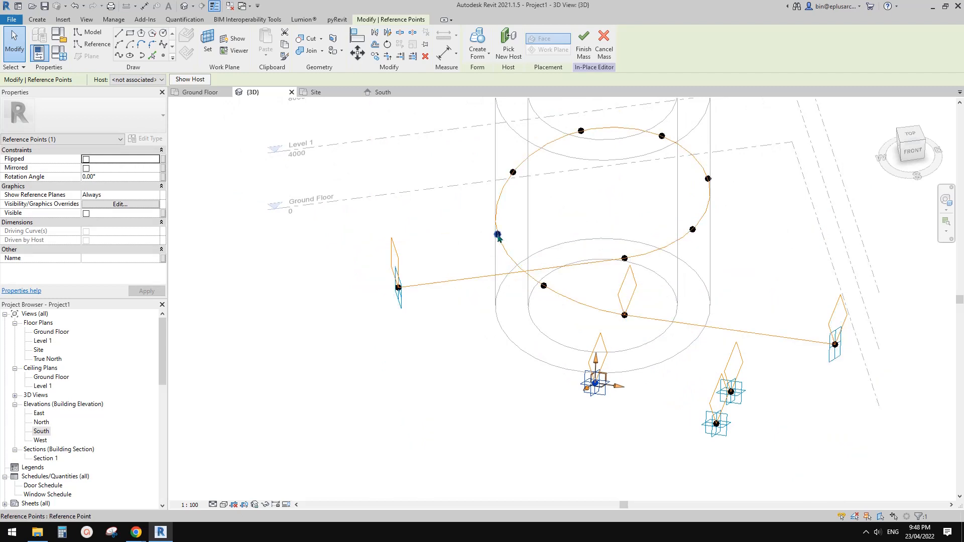
left_click(505, 52)
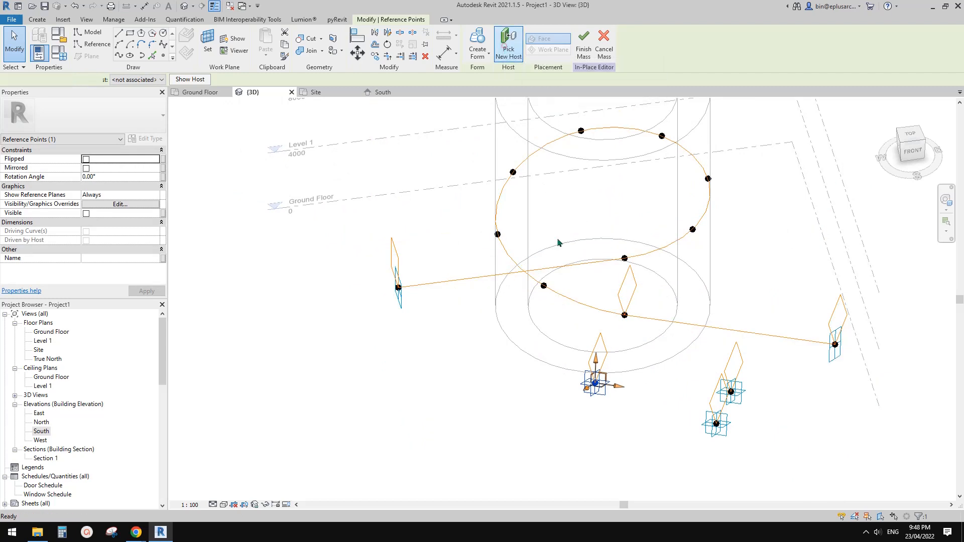
left_click(586, 301)
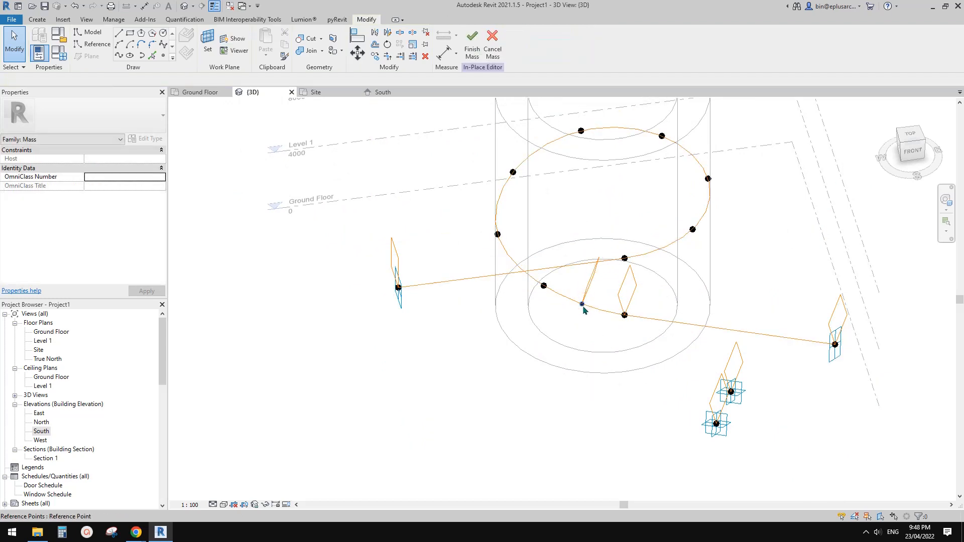
Slide the second rehosted profile's point along the curve onto the control point at the outer wall's side
left_click(582, 305)
left_click(500, 238)
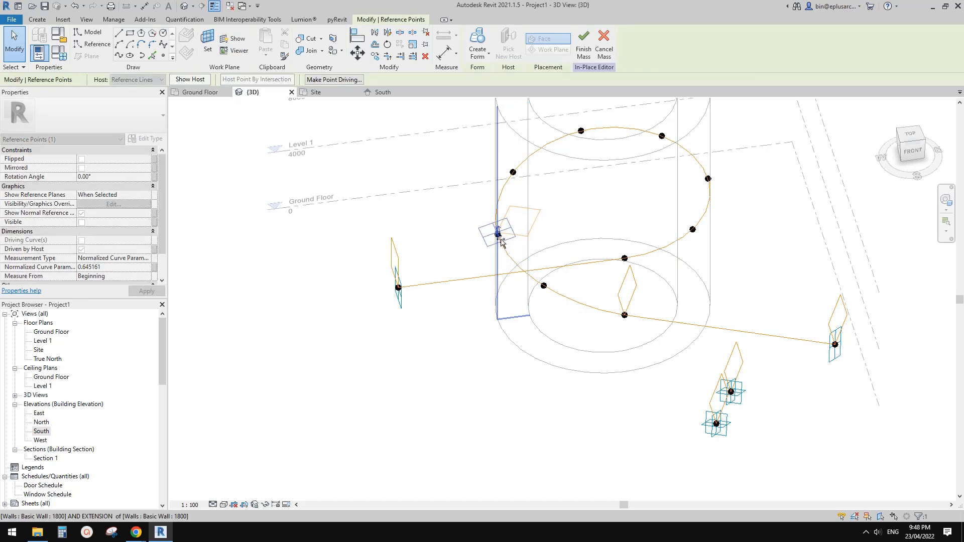
left_click_drag(501, 239, 500, 240)
middle_click_drag(488, 268, 673, 292, "shift")
scroll(499, 246, "up", 5)
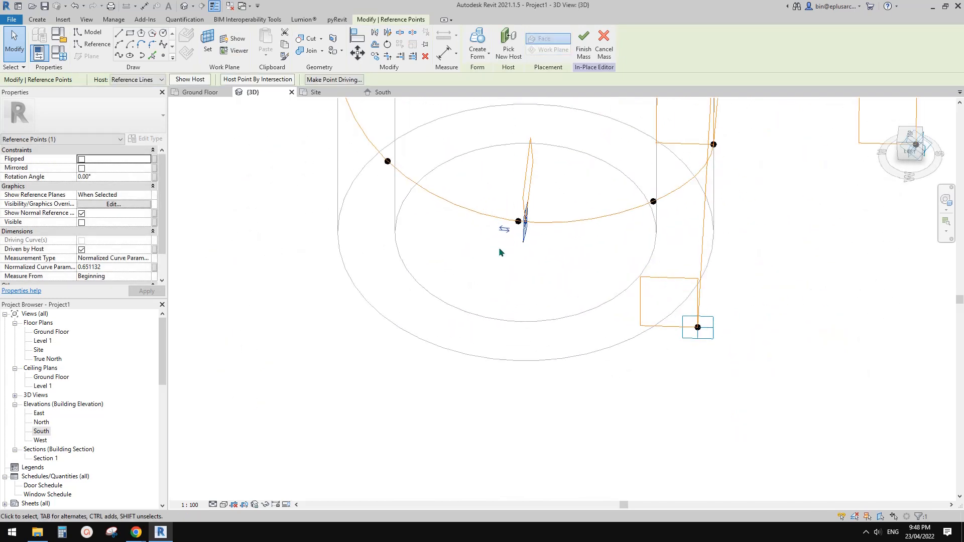
left_click_drag(526, 220, 524, 220)
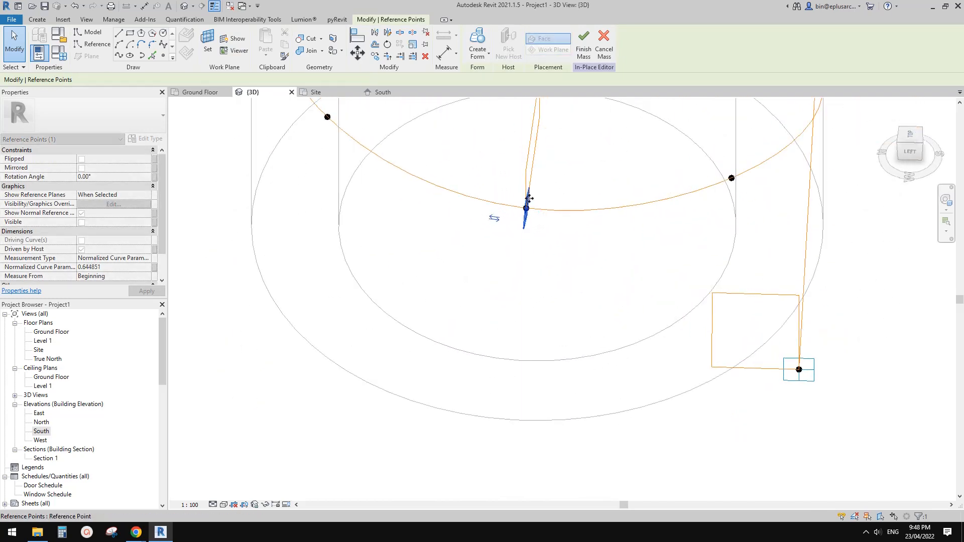
Select the tilted profile's four reference lines and rotate them upright in the front view
middle_click_drag(525, 220, 599, 197, "shift")
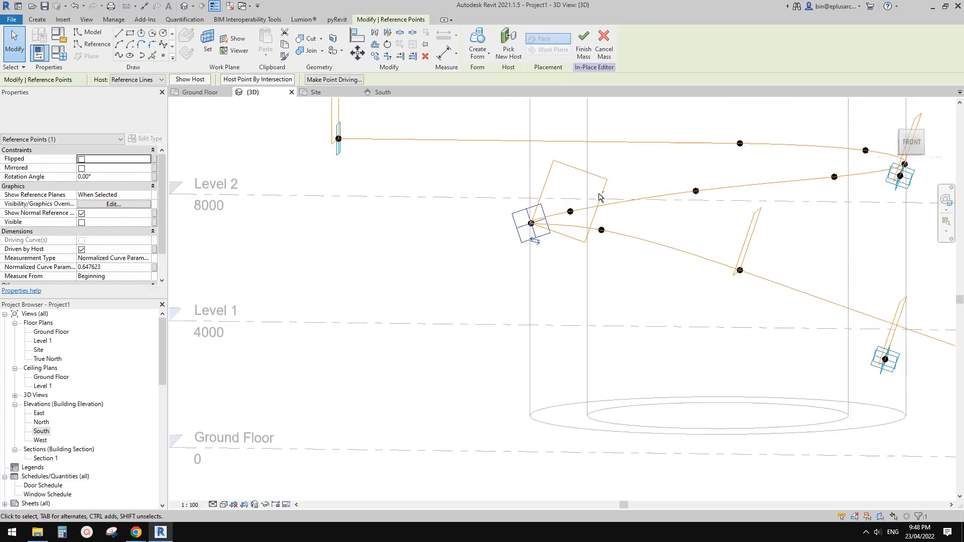
left_click(548, 185)
middle_click_drag(667, 209, 630, 212)
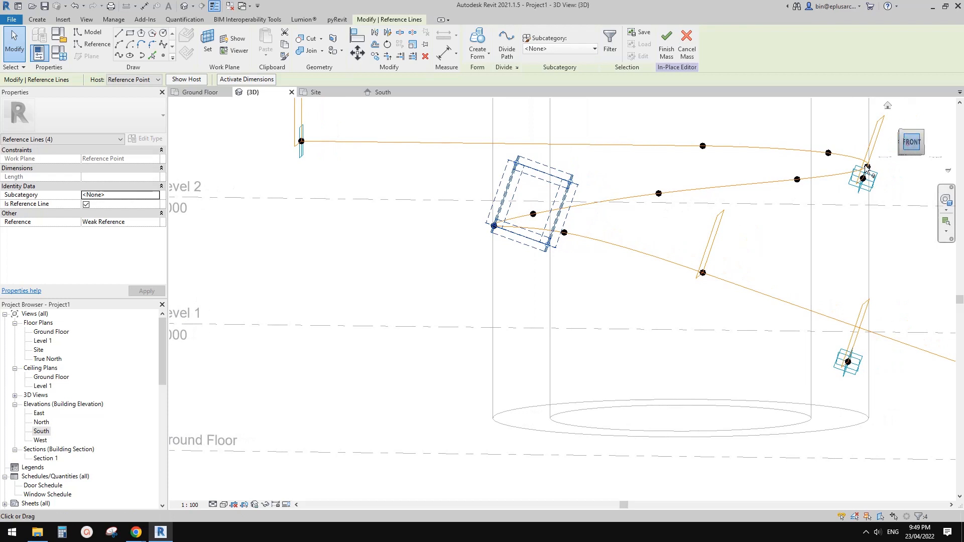
left_click(911, 143)
key("r")
key("o")
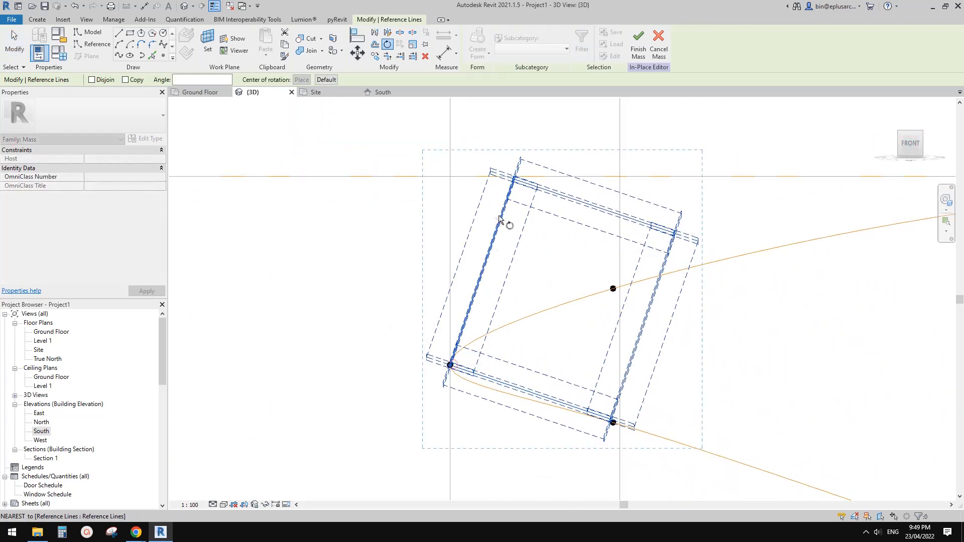
left_click(450, 198)
left_click(555, 324)
scroll(556, 324, "down", 2)
Rehost the point of another free profile copy onto the curve and slide it to a control point at the back
middle_click_drag(581, 362, 831, 367, "shift")
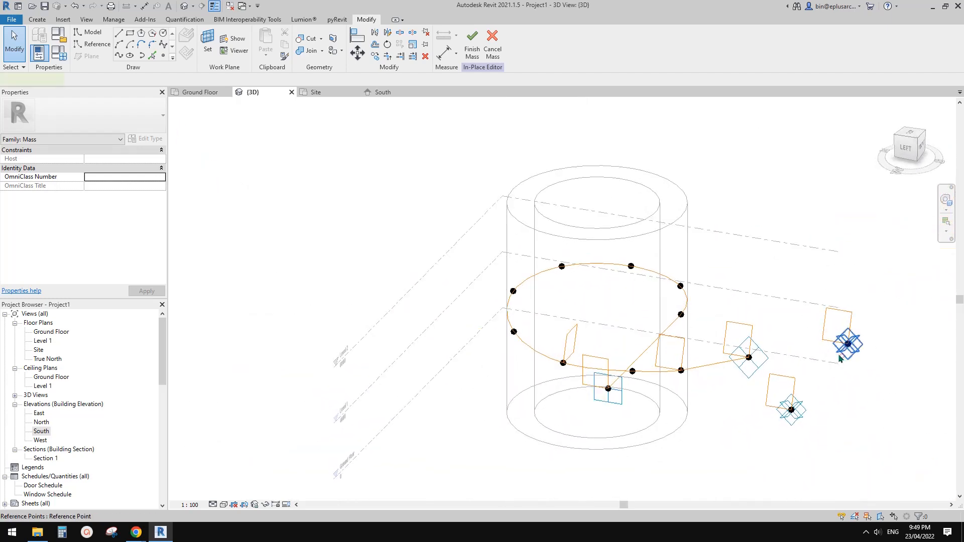
left_click(840, 358)
left_click(509, 55)
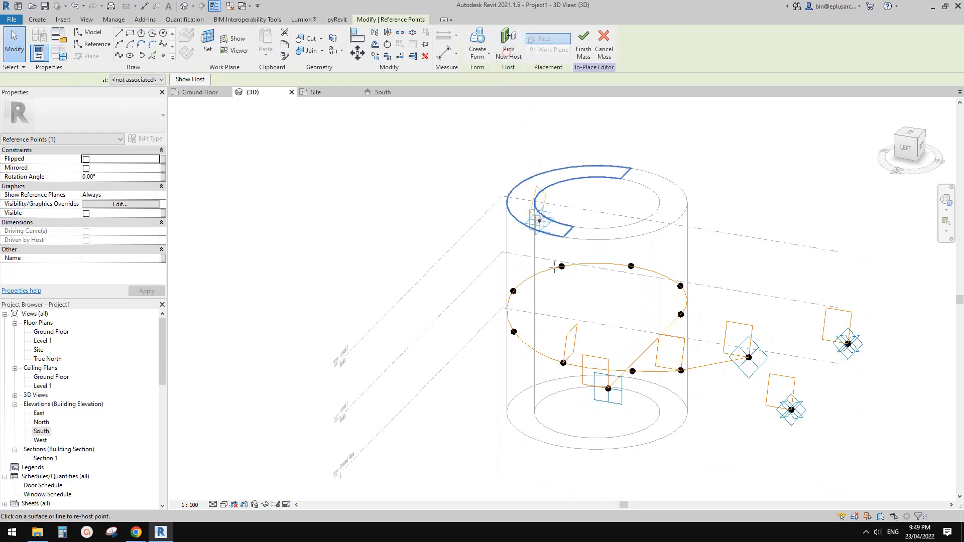
left_click(533, 353)
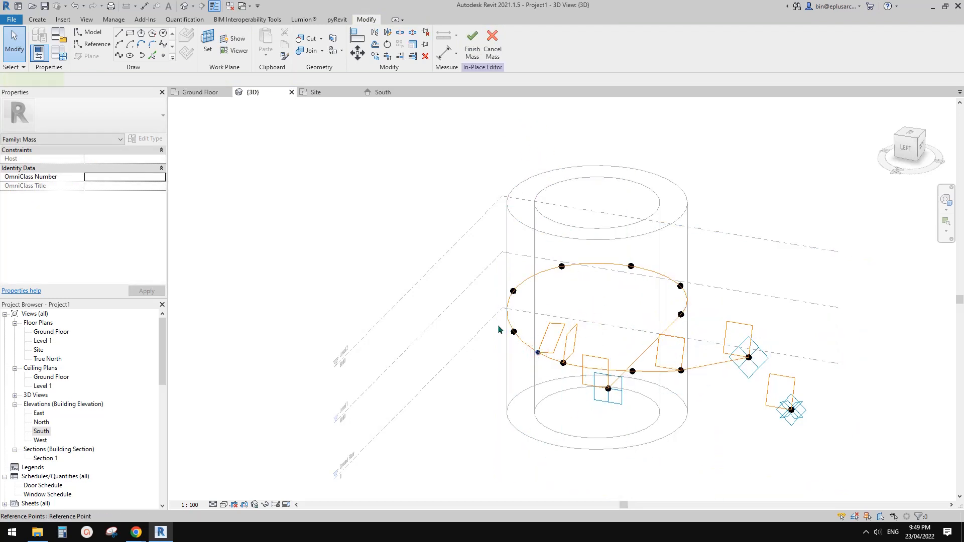
left_click(513, 291)
middle_click_drag(450, 314, 523, 296, "shift")
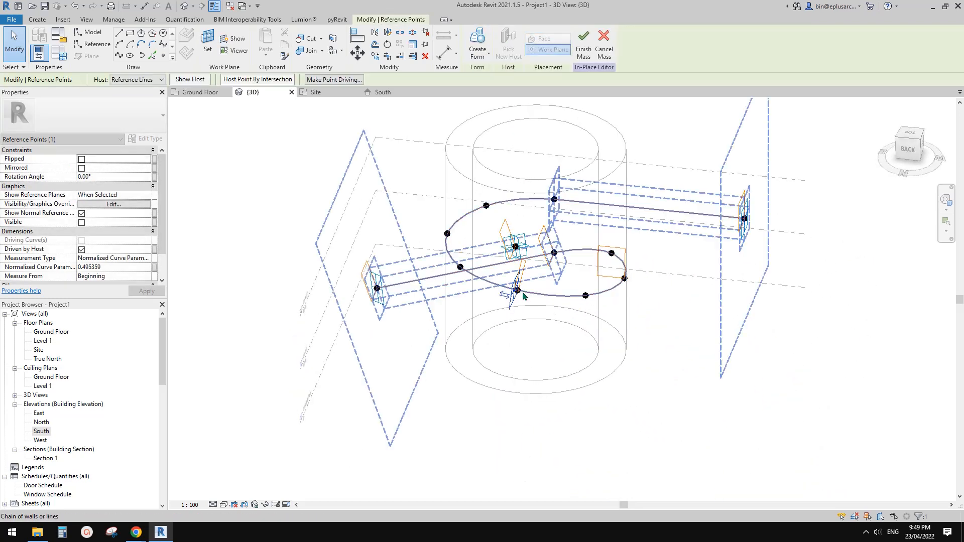
Slide the rehosted profile's point along the curve towards the control point at the back of the cylindrical walls
scroll(524, 297, "up", 5)
left_click_drag(494, 255, 526, 269)
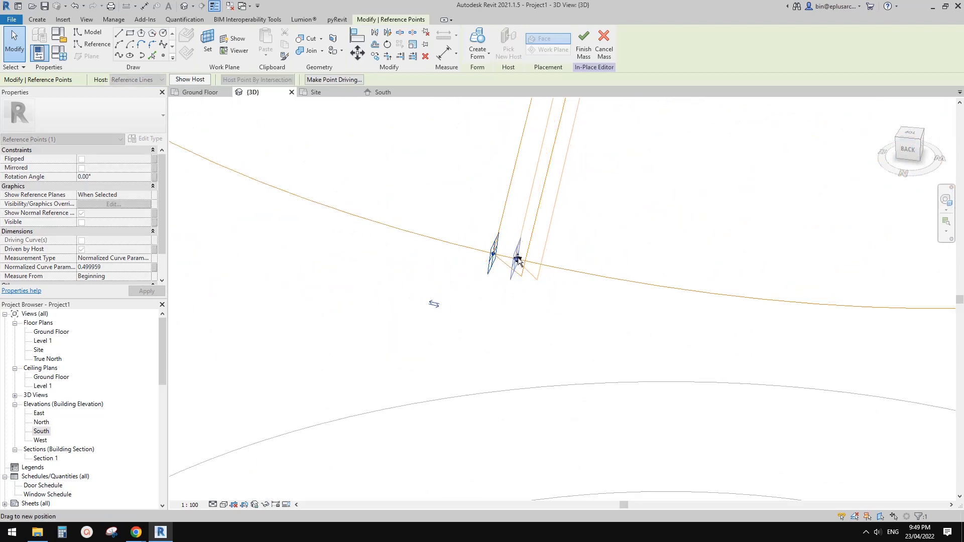
left_click_drag(522, 265, 517, 279)
middle_click_drag(523, 291, 539, 282, "shift")
scroll(523, 274, "up", 2)
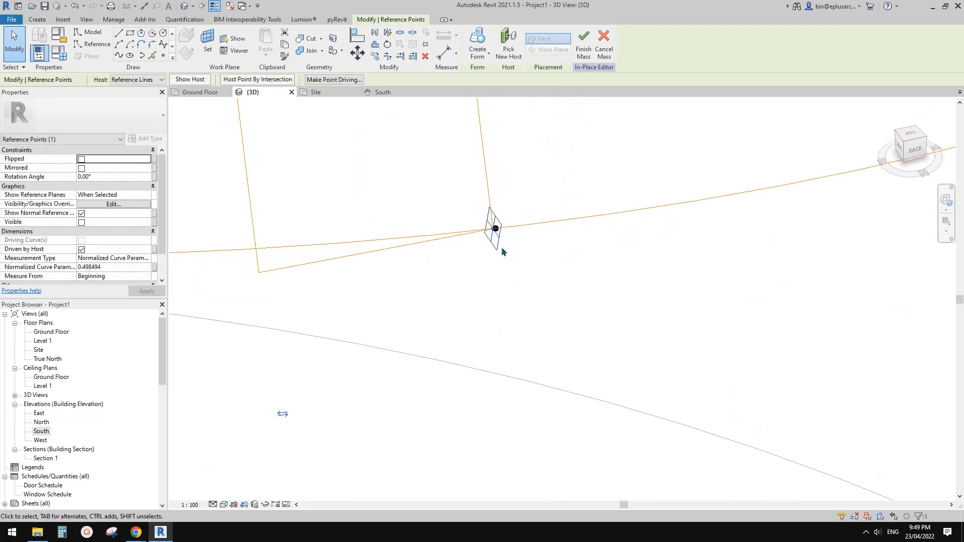
left_click_drag(517, 241, 470, 247)
scroll(478, 306, "down", 5)
middle_click_drag(479, 308, 503, 311, "shift")
scroll(496, 344, "down", 2)
left_click(503, 308)
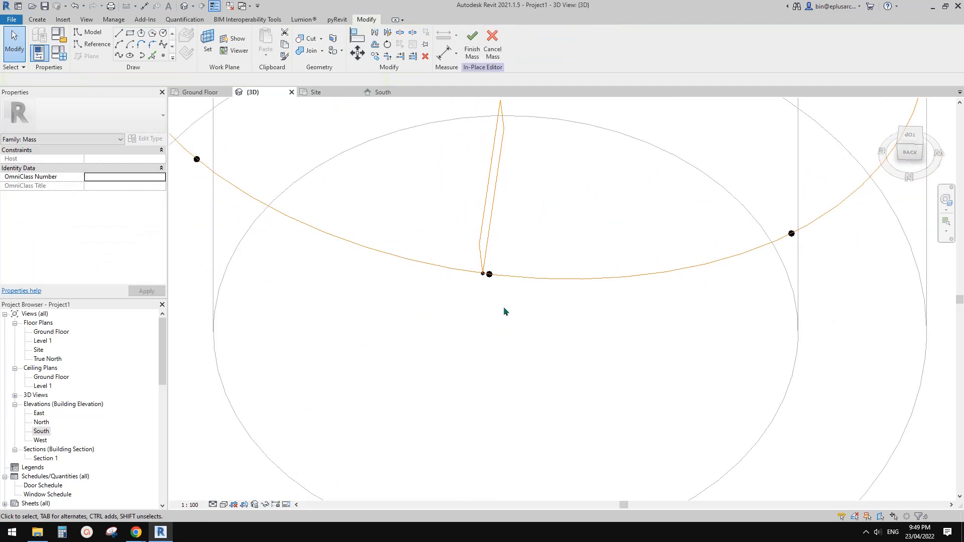
scroll(482, 311, "down", 2)
Fine-adjust the back profile's point in the Site plan so it sits on the control point at the vertical reference plane
double_click(39, 349)
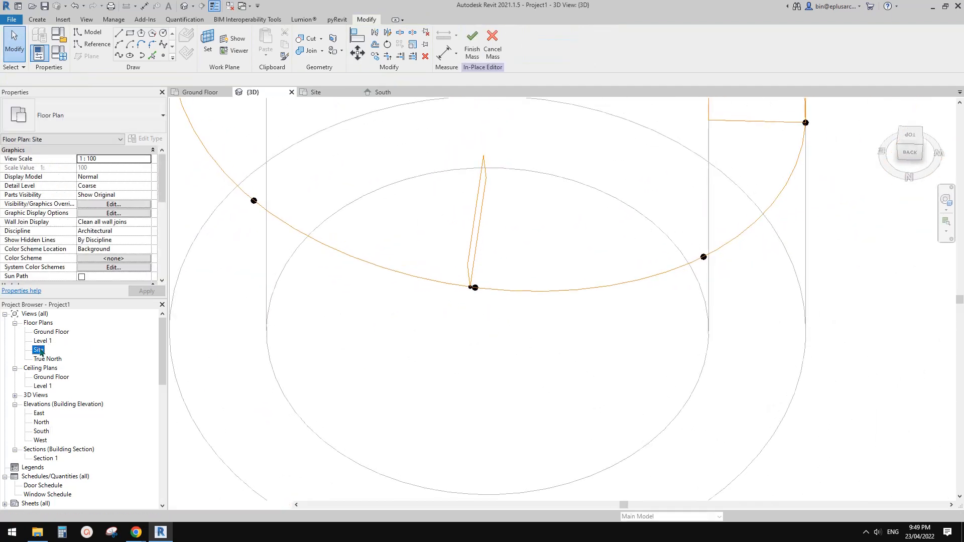
middle_click_drag(647, 255, 613, 265)
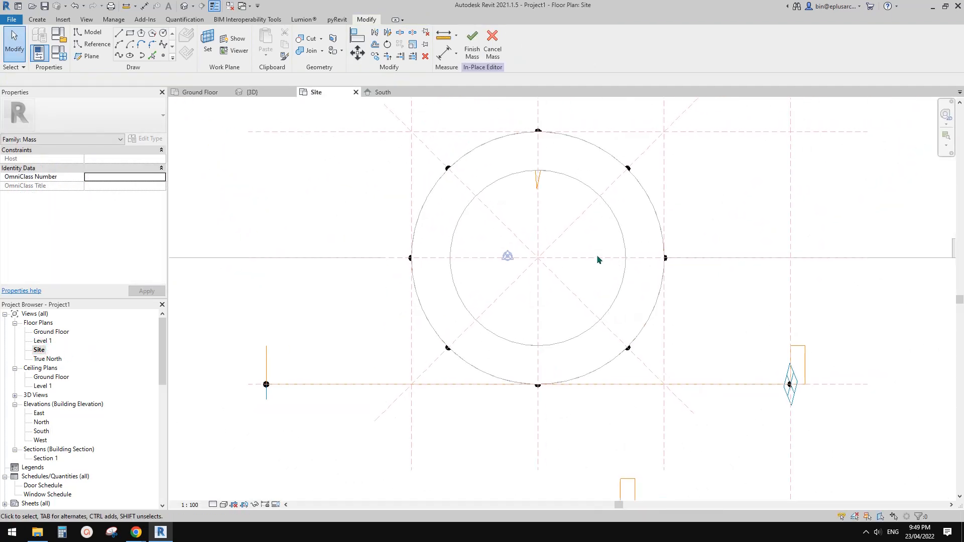
scroll(548, 126, "up", 8)
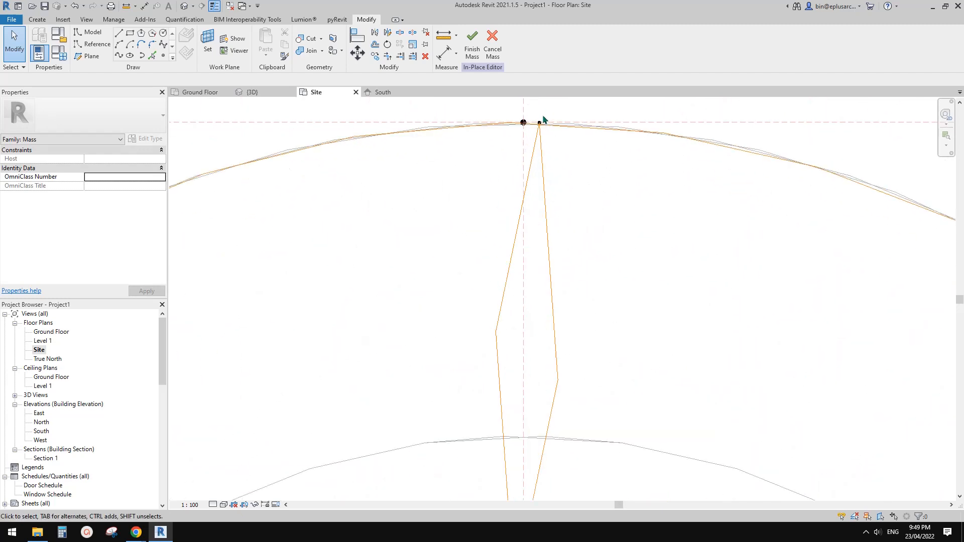
scroll(539, 125, "up", 2)
left_click(536, 132)
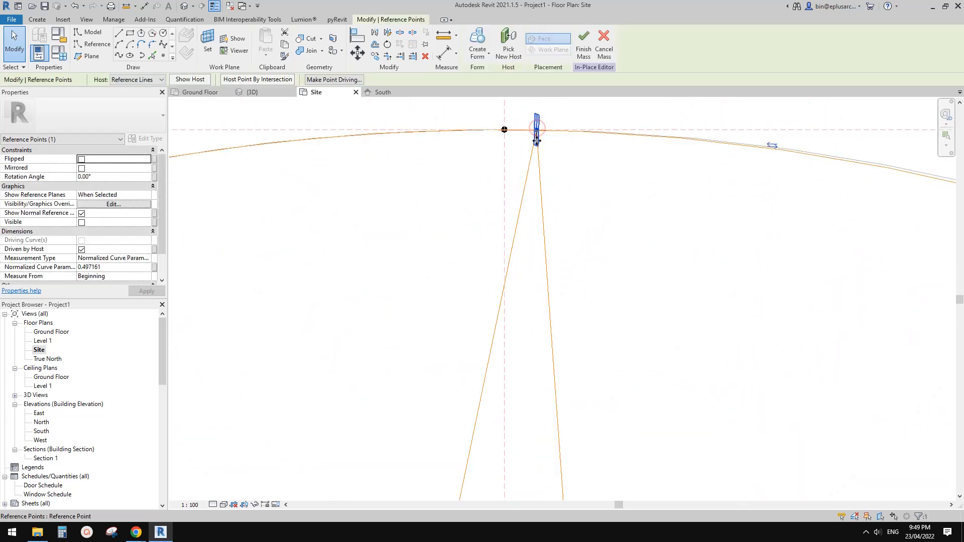
left_click_drag(536, 140, 504, 132)
scroll(552, 224, "down", 4)
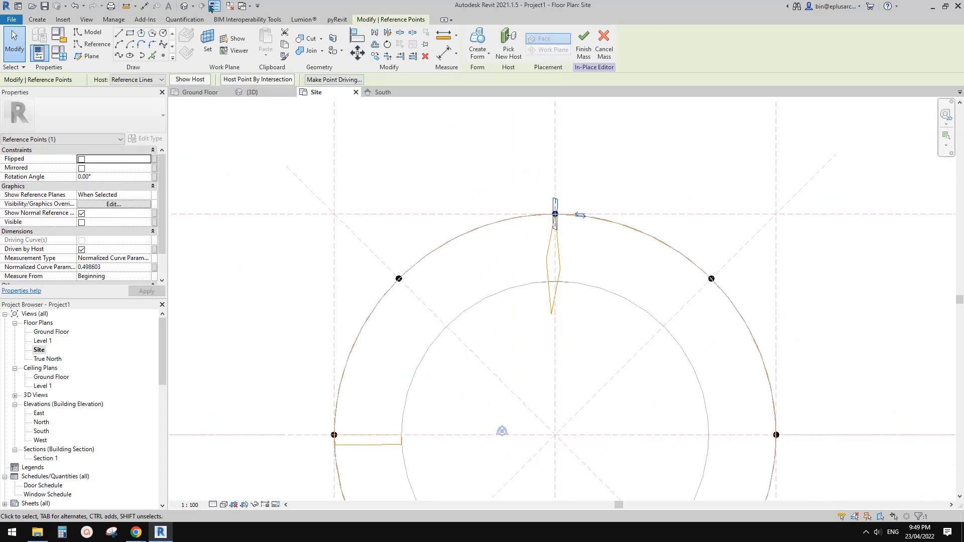
Select the back profile's four reference lines and rotate them upright about their reference point in the right view
left_click(184, 6)
middle_click_drag(501, 193, 466, 251, "shift")
key("Tab")
left_click(512, 236)
scroll(541, 238, "up", 1)
middle_click_drag(560, 237, 563, 245)
left_click(909, 147)
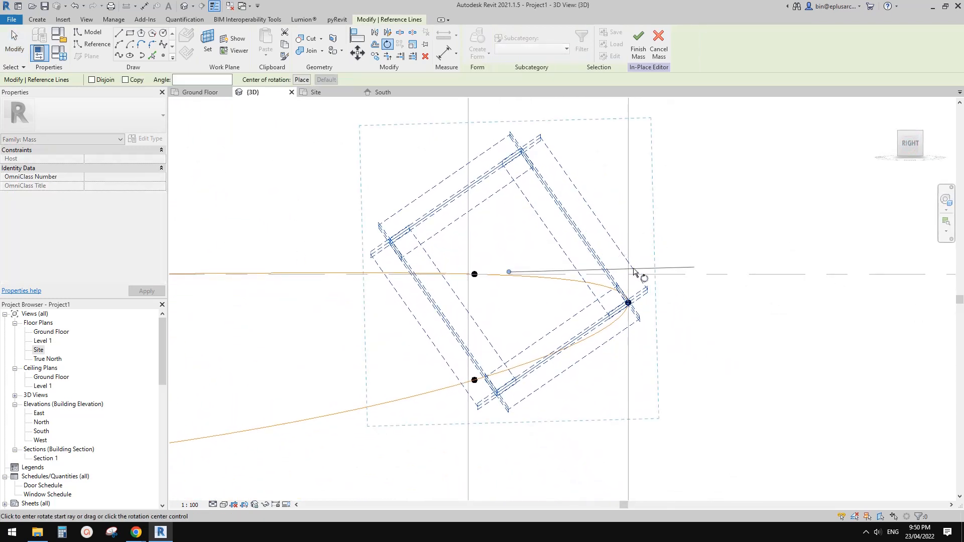
key("space")
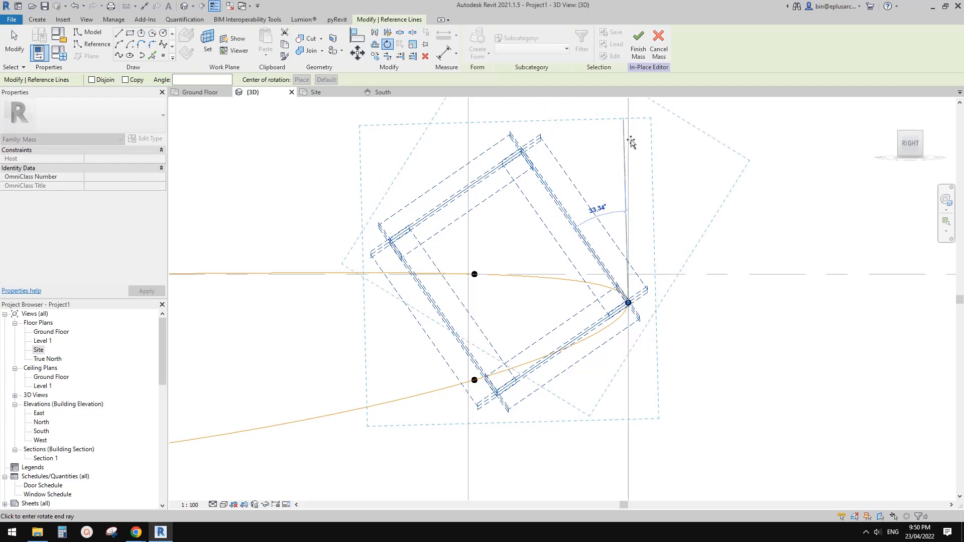
left_click(634, 137)
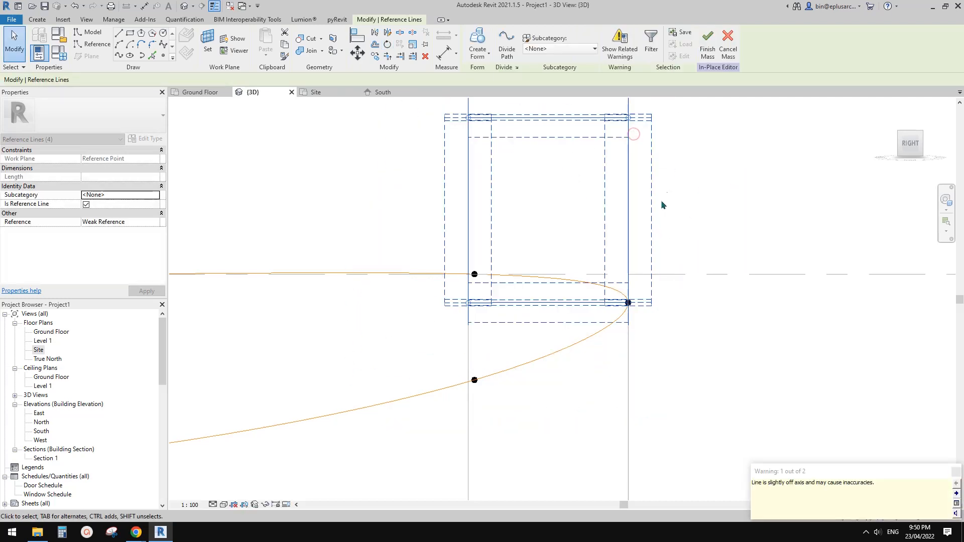
left_click(564, 127)
Rehost the reference point of the last free profile copy onto the curve and slide it to the next quarter-turn control point
mouse_move(619, 215)
middle_mouse_down("shift")
mouse_move(602, 235)
mouse_move(507, 288)
mouse_move(428, 276)
mouse_move(557, 261)
mouse_move(727, 279)
mouse_move(813, 241)
mouse_move(736, 260)
mouse_move(623, 259)
mouse_move(410, 282)
middle_mouse_up("shift")
left_click(385, 262)
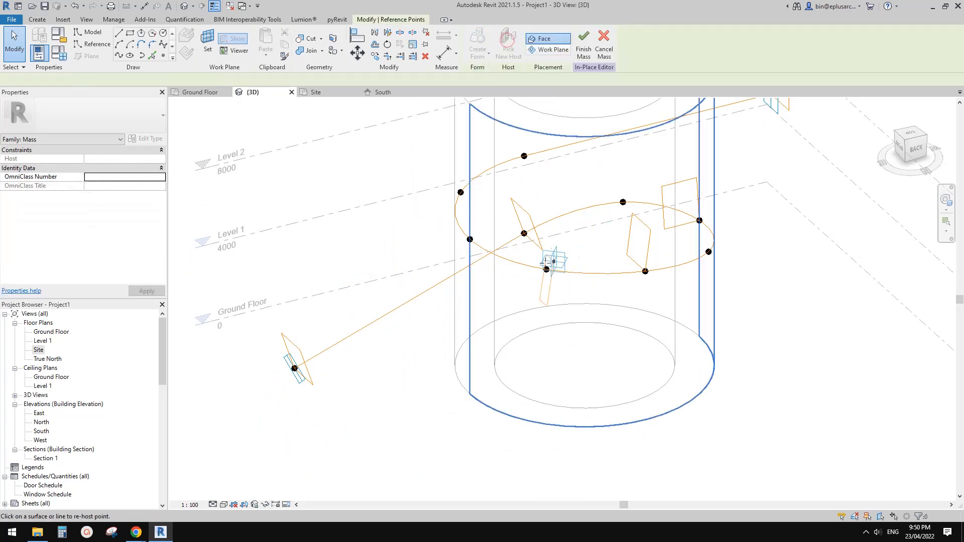
left_click(522, 263)
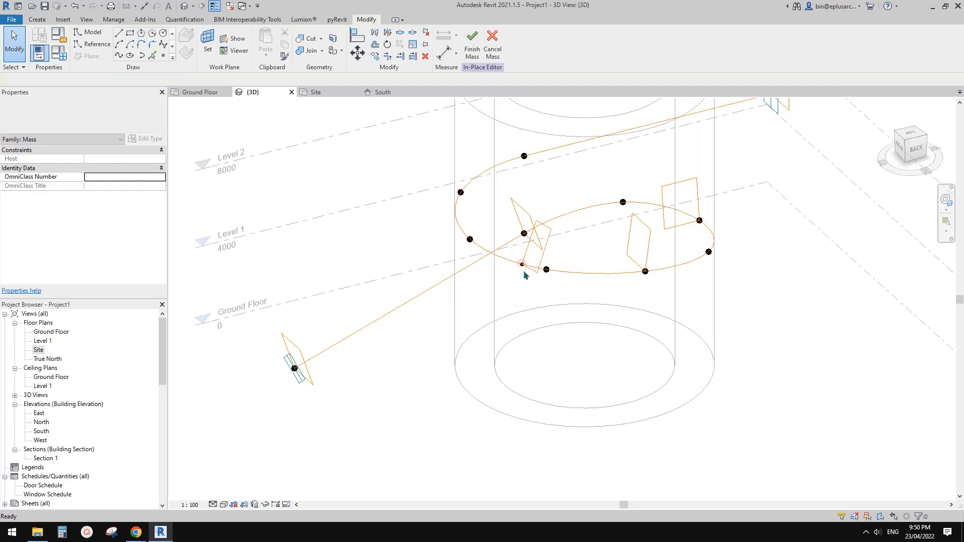
left_click(522, 265)
middle_click_drag(488, 280, 543, 294, "shift")
scroll(544, 293, "up", 7)
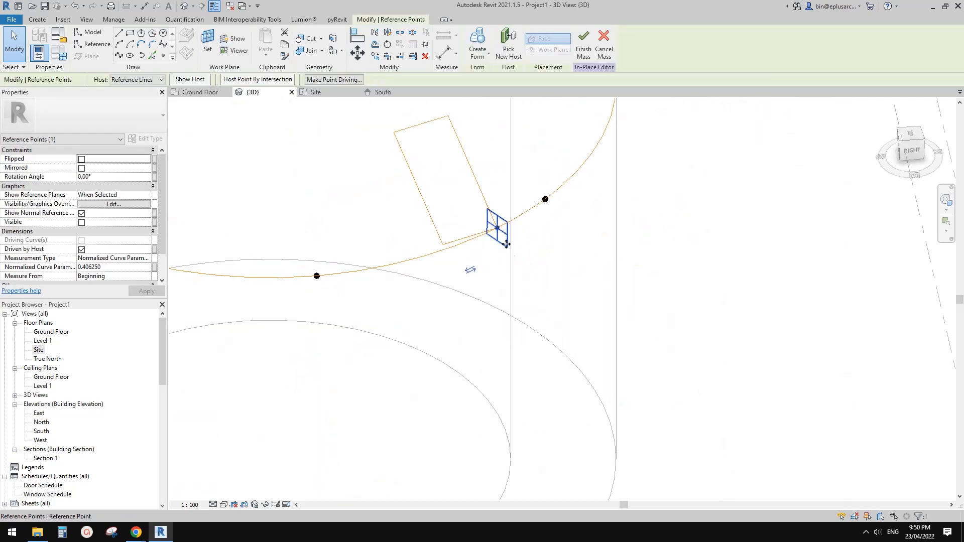
left_click_drag(336, 279, 322, 279)
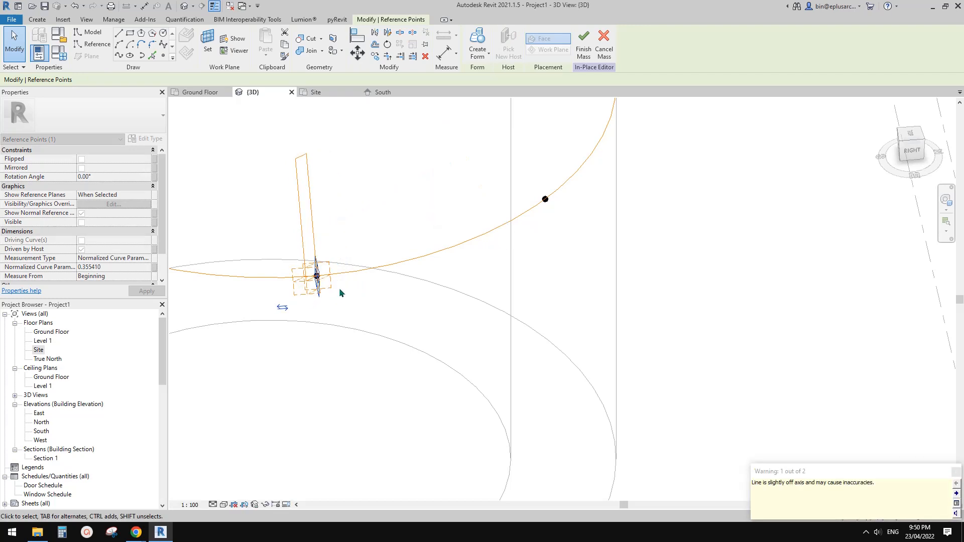
left_click(339, 287)
Fine-adjust that profile's point in the Site plan onto the control point at the horizontal reference plane
double_click(38, 350)
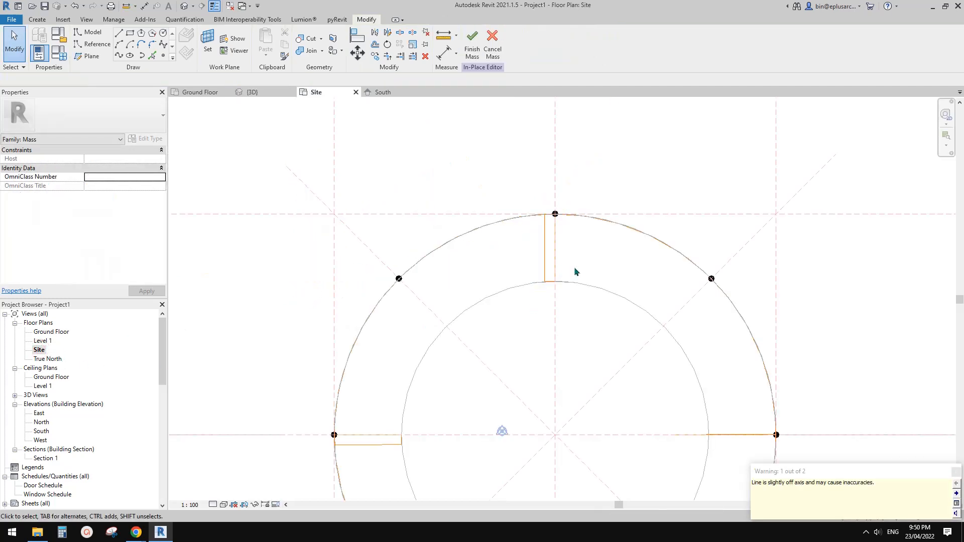
middle_click_drag(772, 330, 584, 125)
scroll(595, 229, "up", 7)
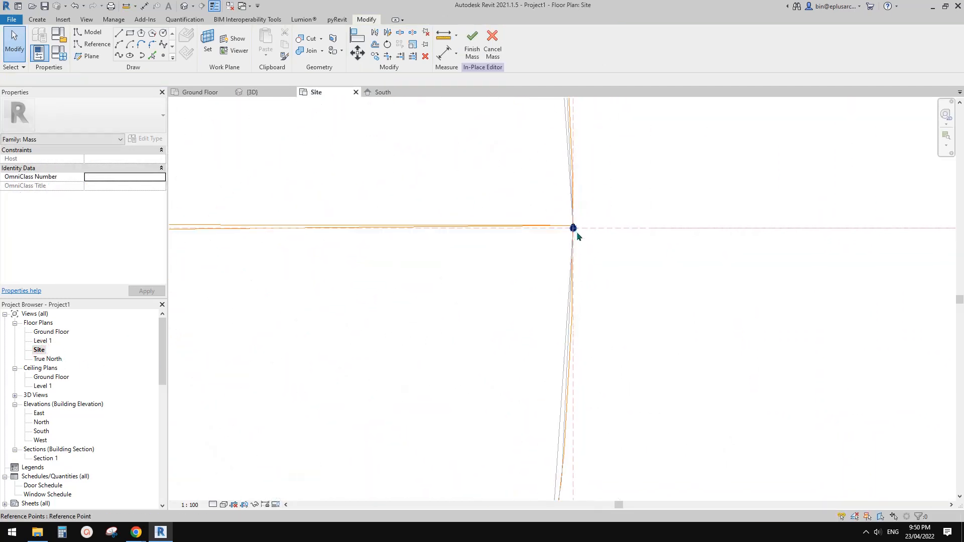
mouse_move(577, 233)
left_mouse_down()
mouse_move(566, 216)
mouse_move(563, 235)
left_mouse_up()
scroll(602, 269, "down", 6)
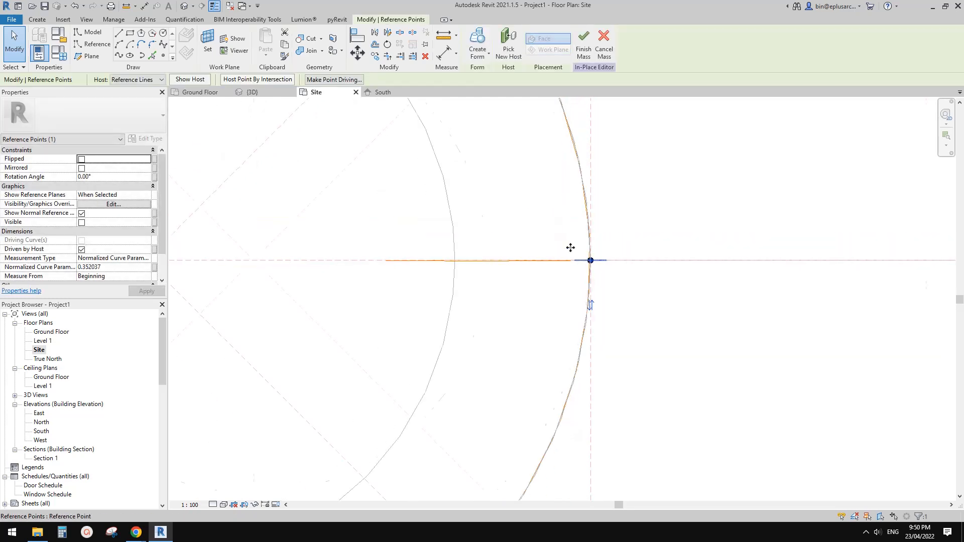
Rotate the quarter-turn profile's four reference lines upright about their reference point in the front view
left_click(184, 6)
scroll(427, 192, "down", 5)
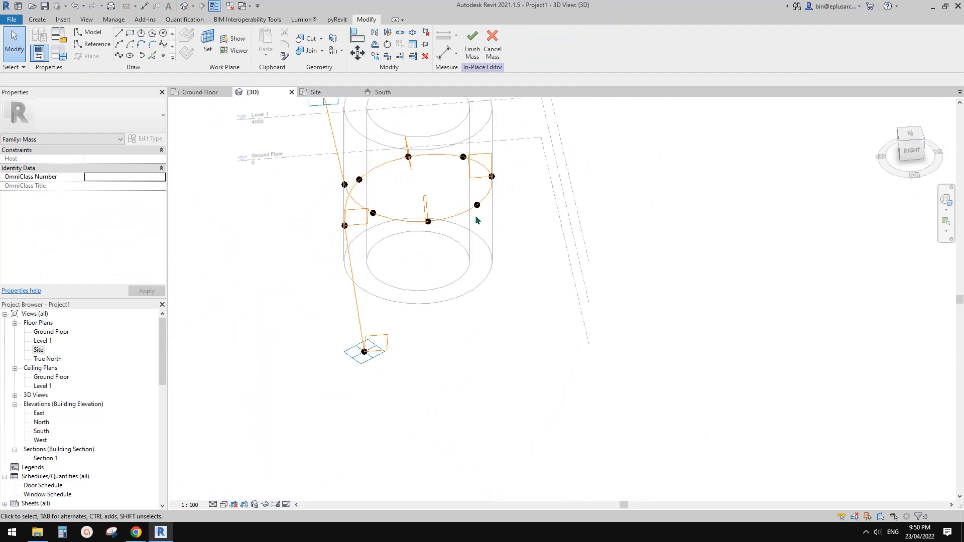
middle_click_drag(454, 230, 635, 159, "shift")
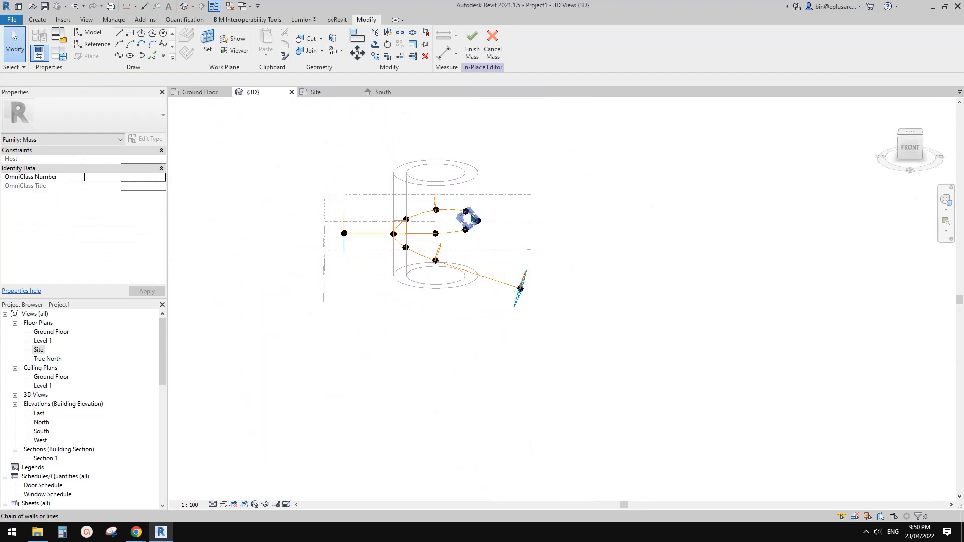
left_click(911, 148)
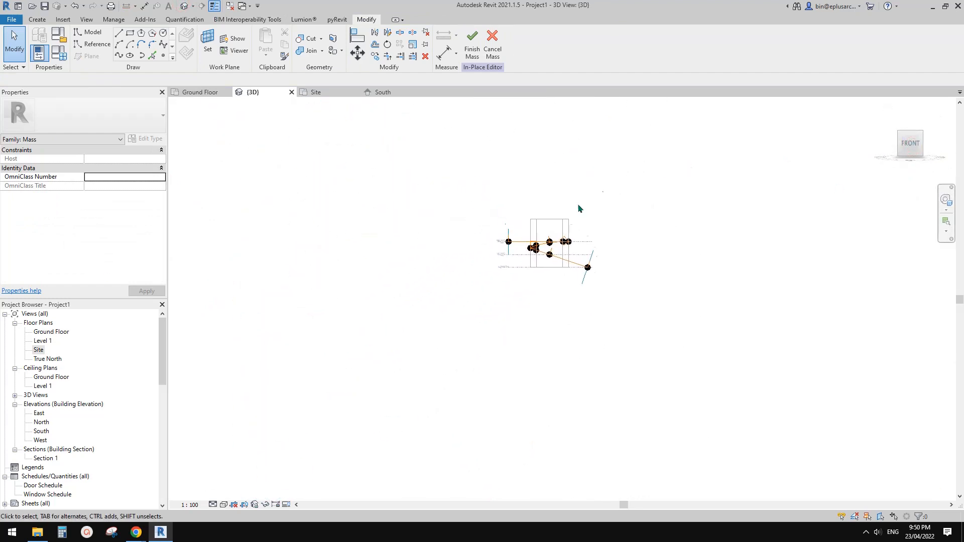
scroll(579, 208, "up", 8)
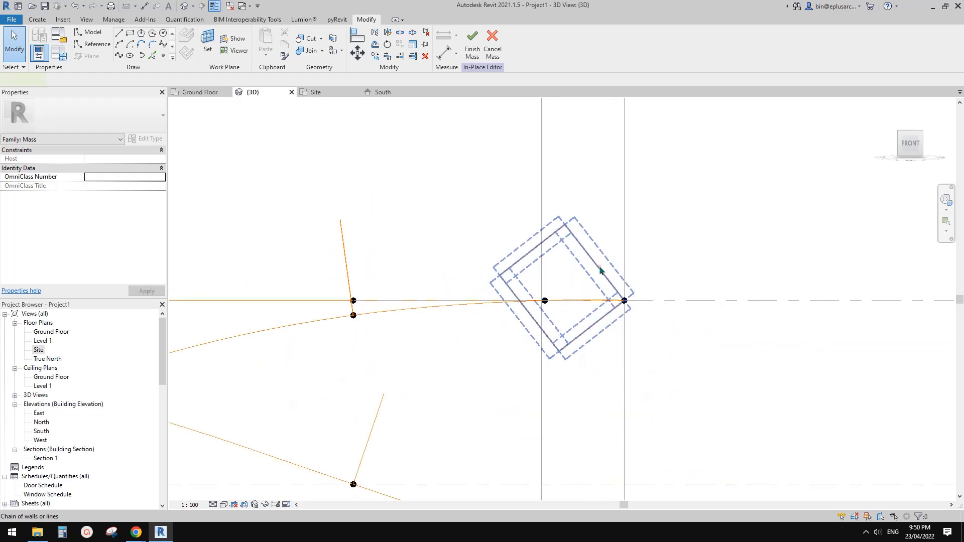
left_click(600, 271)
key("r")
key("o")
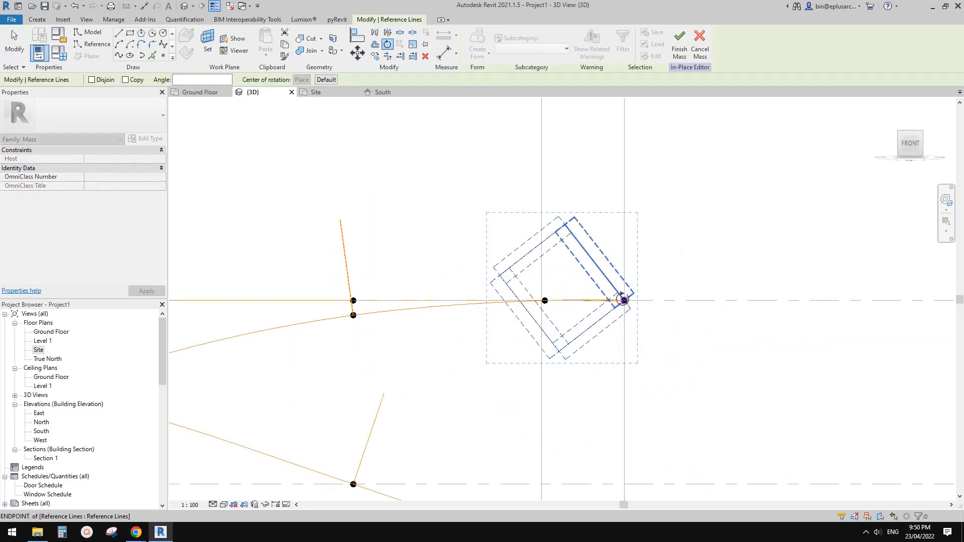
left_click(625, 171)
key("Escape")
scroll(633, 267, "down", 5)
Copy the rectangular profile together with its reference point from the path's upper end at Level 2 into free space
key("Tab")
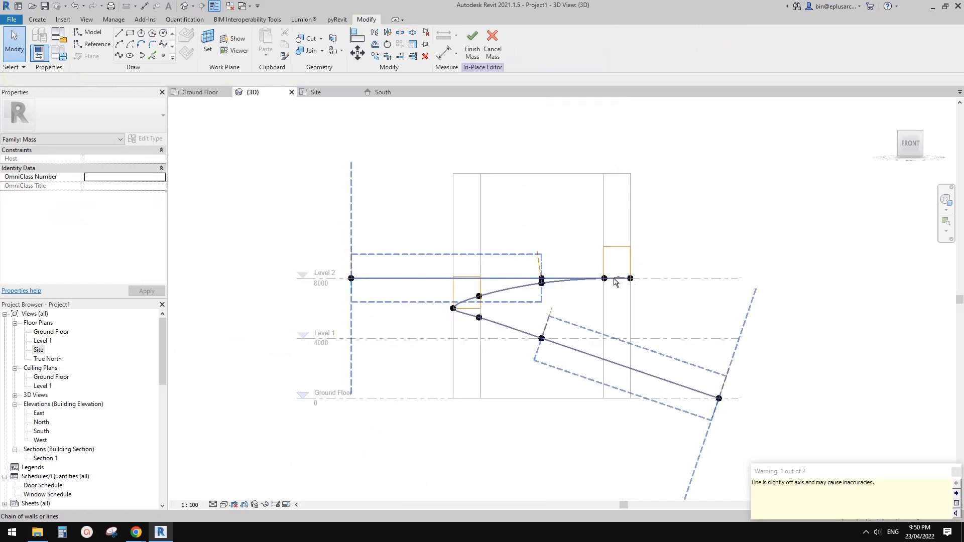
middle_click_drag(615, 282, 502, 307, "shift")
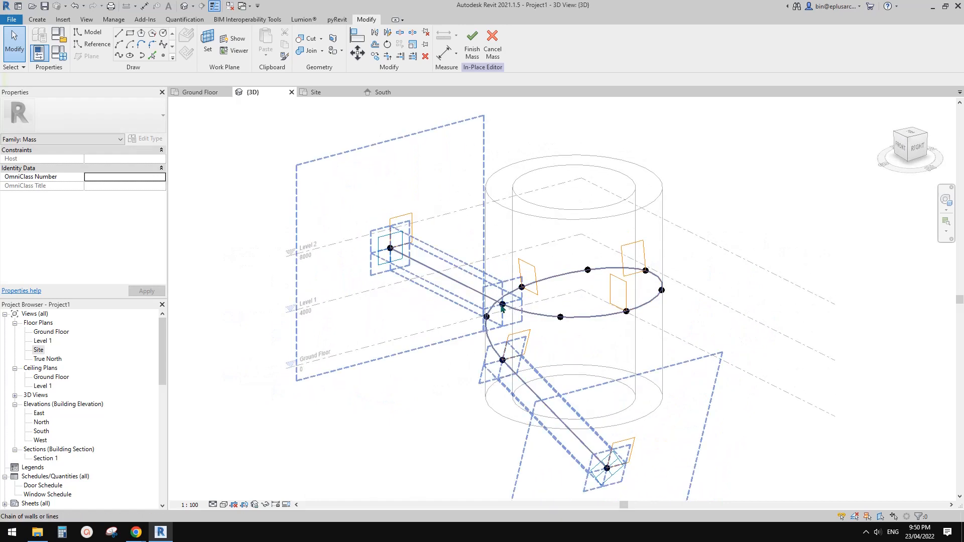
scroll(504, 306, "up", 2)
key("Tab")
left_click(377, 185)
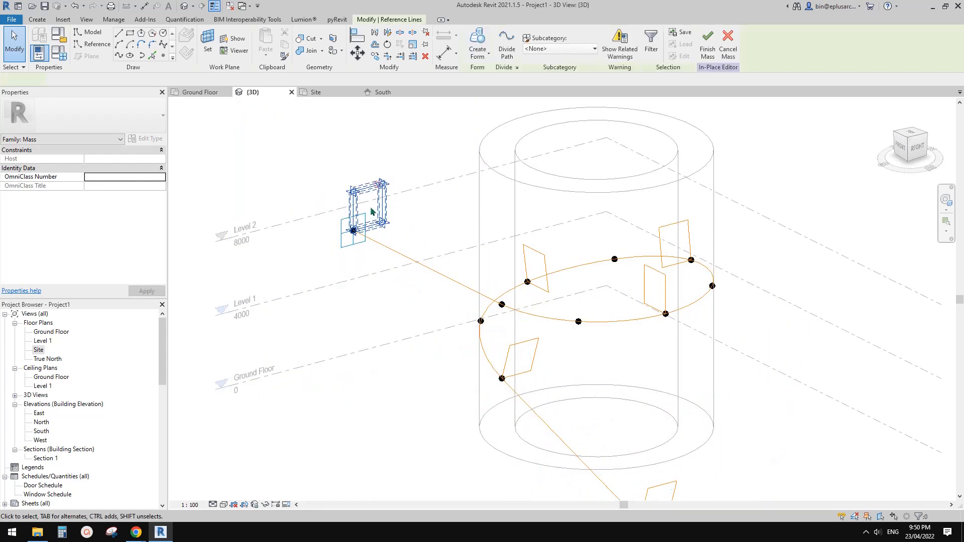
middle_click_drag(374, 221, 452, 202)
key("Escape")
left_click(434, 212)
key("Tab")
left_click(458, 172, "ctrl")
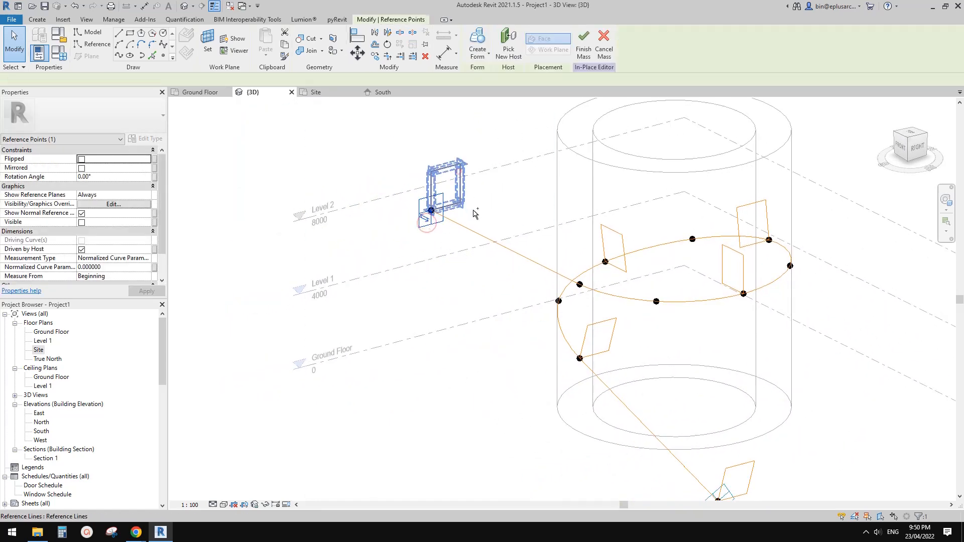
left_click_drag(469, 207, 455, 263, "ctrl")
left_click(455, 262)
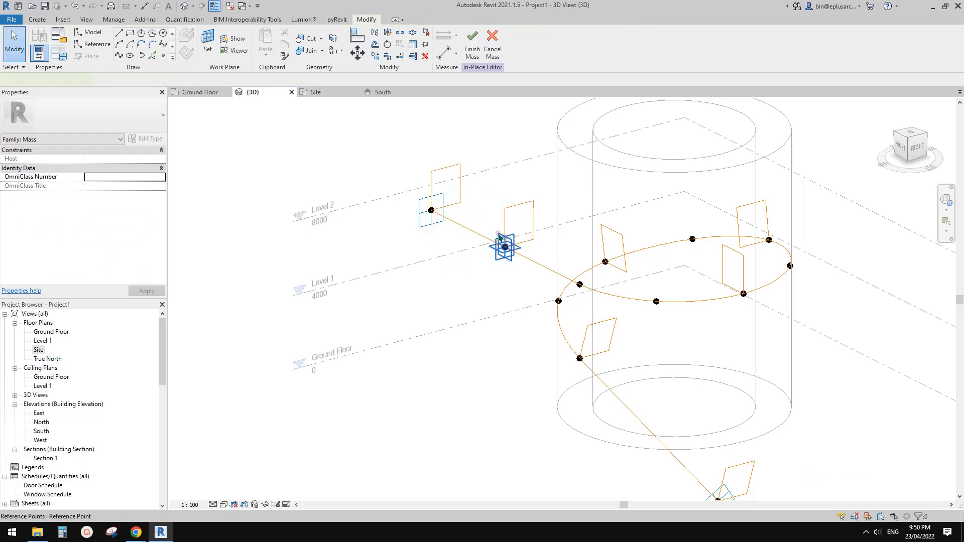
Rehost the copied profile's point onto the upper straight path line and slide it to the control point where the curve begins
left_click(497, 233)
left_click(568, 278)
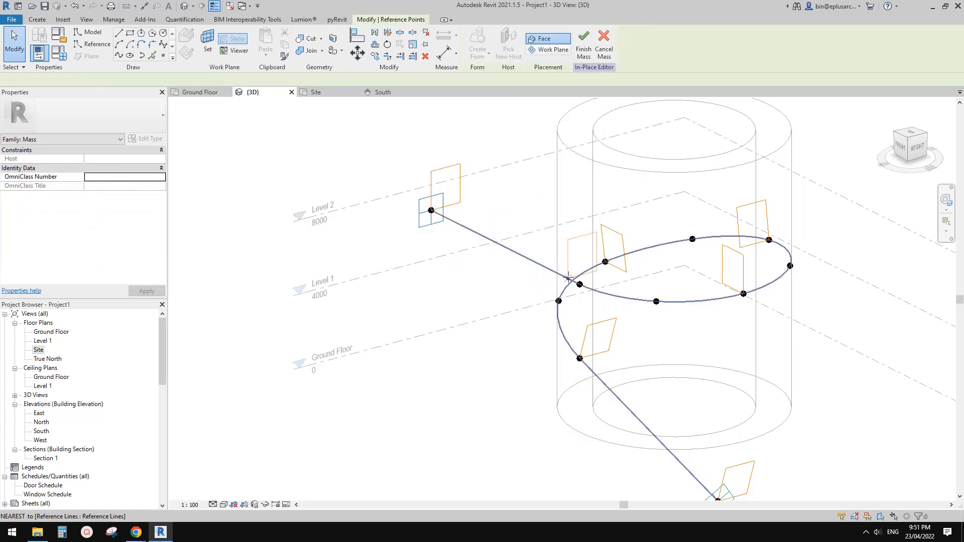
scroll(572, 282, "up", 3)
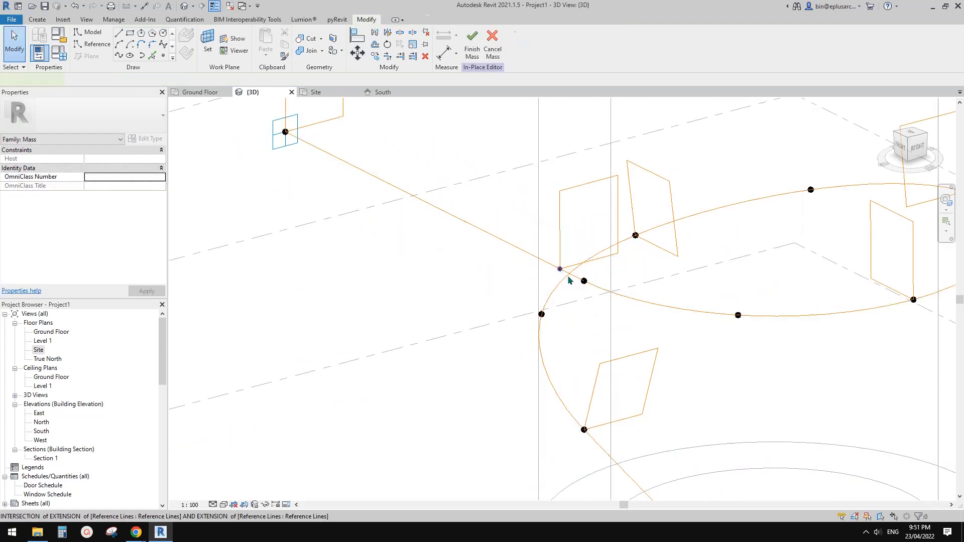
left_click_drag(568, 277, 583, 280)
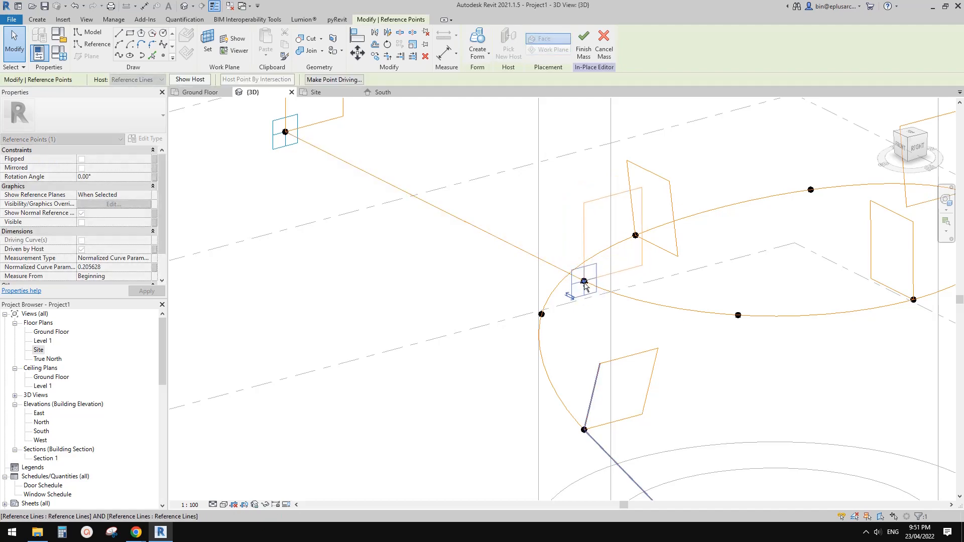
left_click_drag(584, 281, 585, 282)
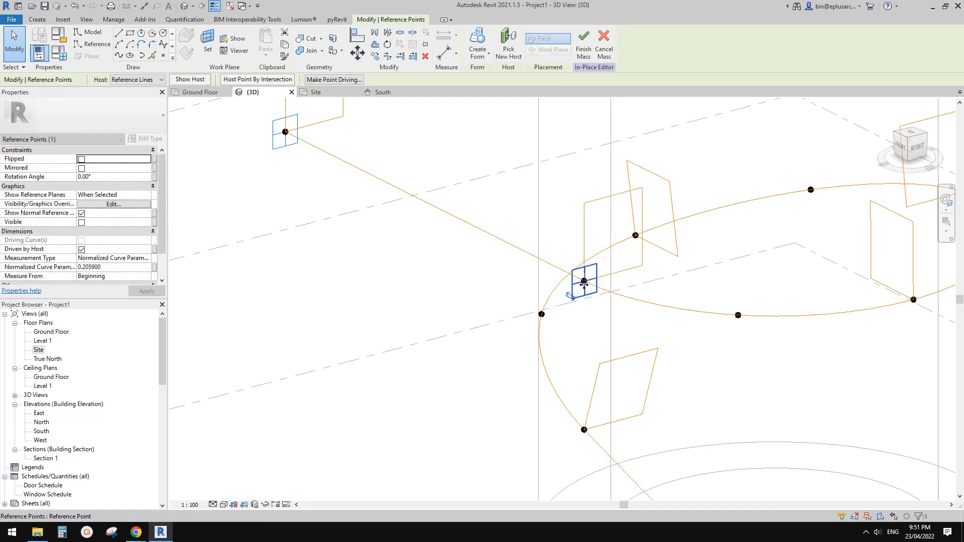
middle_click_drag(592, 293, 550, 269, "shift")
scroll(593, 288, "up", 3)
left_click_drag(534, 261, 513, 262)
Examine the overlapping Level 2 profiles in the right view and compare their corners and side edges with the cylinder wall lines
scroll(534, 297, "down", 10)
middle_click_drag(535, 291, 360, 224, "shift")
left_click(911, 144)
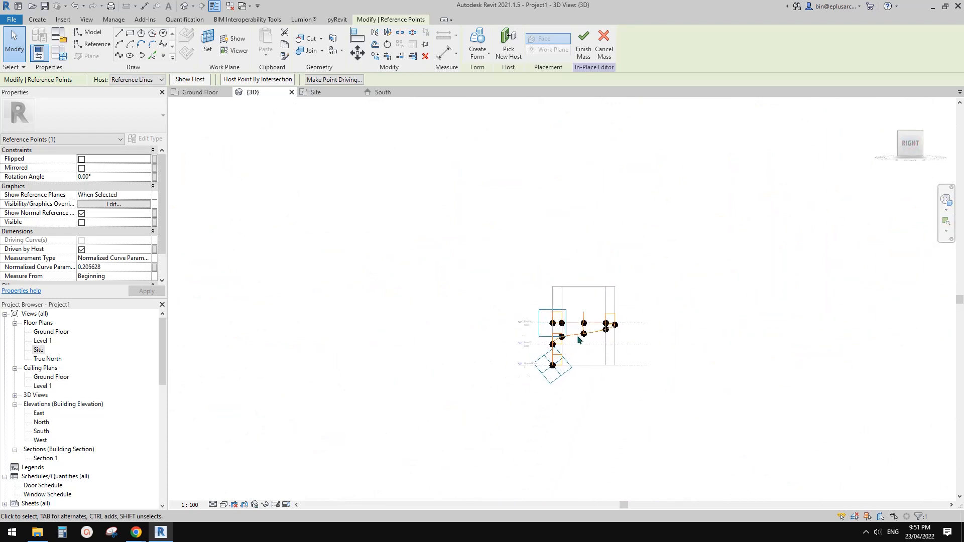
scroll(629, 216, "up", 10)
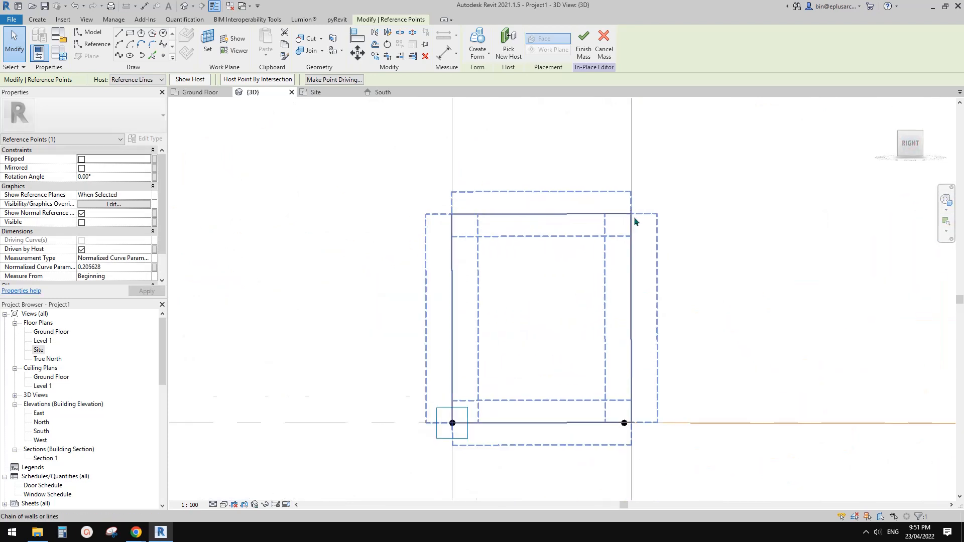
left_click(629, 216)
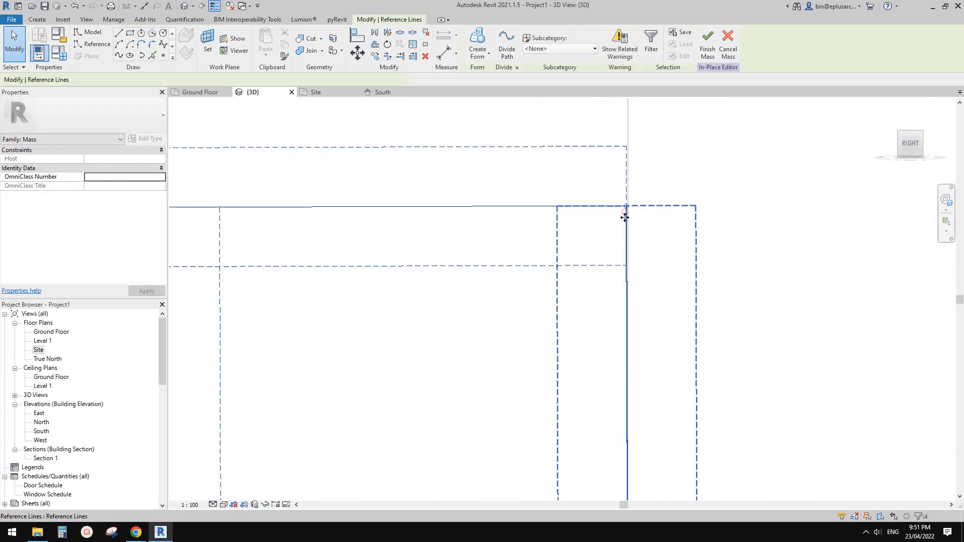
scroll(626, 216, "down", 1)
middle_click_drag(487, 271, 833, 242)
scroll(643, 178, "up", 1)
Rotate one of the two overlapping Level 2 profiles about its reference point so its side edge stands vertical in the right view
left_click(618, 179)
left_click(620, 192)
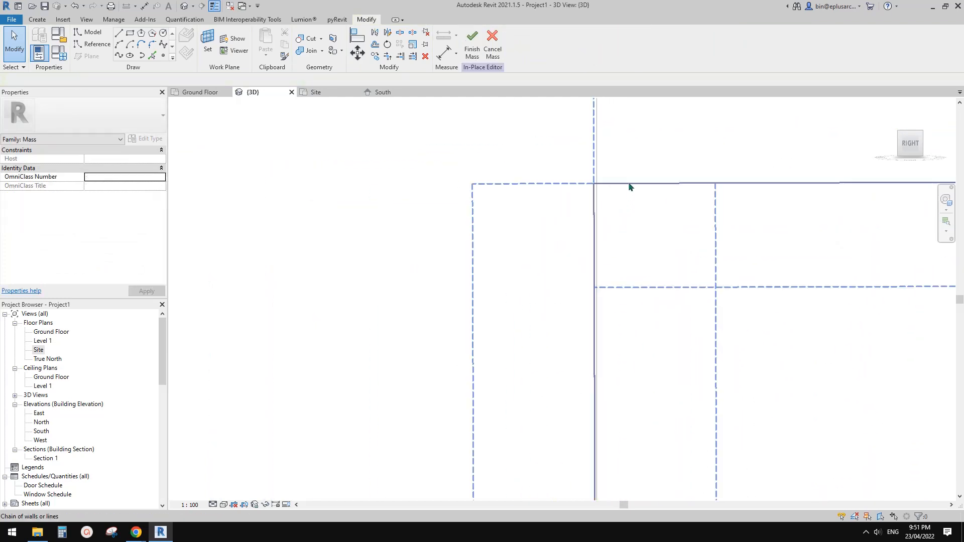
left_click(628, 181)
scroll(628, 246, "down", 5)
middle_click_drag(648, 287, 611, 237)
scroll(613, 236, "up", 2)
key("r")
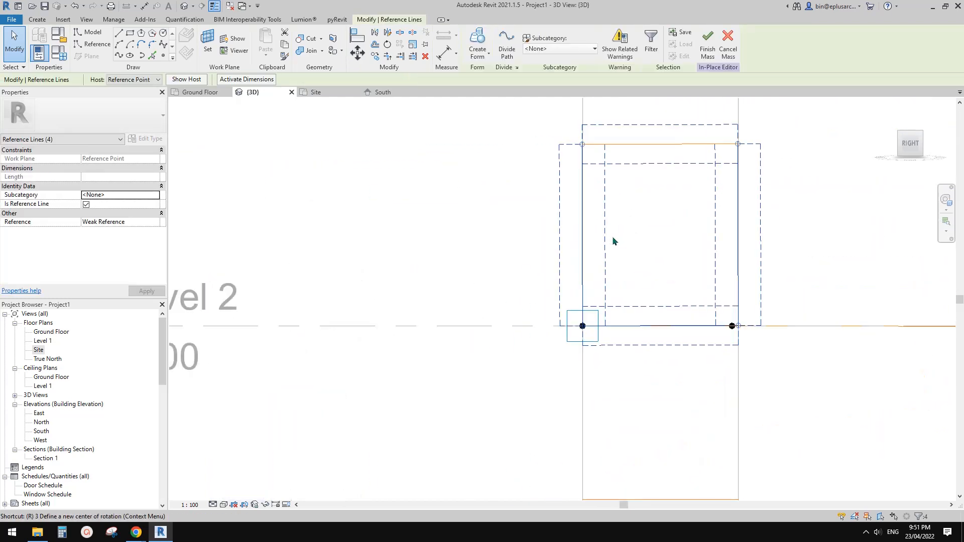
key("o")
scroll(586, 320, "up", 3)
left_click_drag(607, 313, 577, 326)
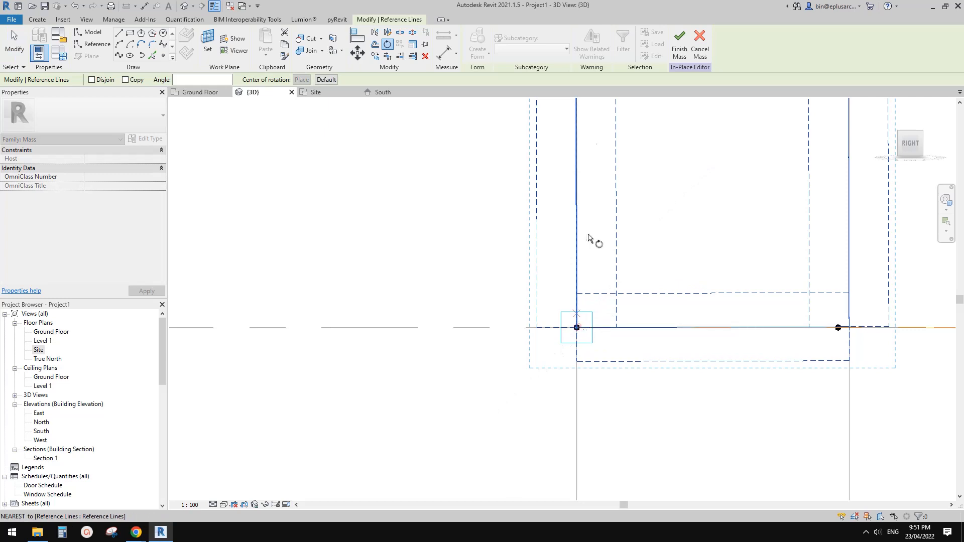
scroll(590, 241, "up", 5)
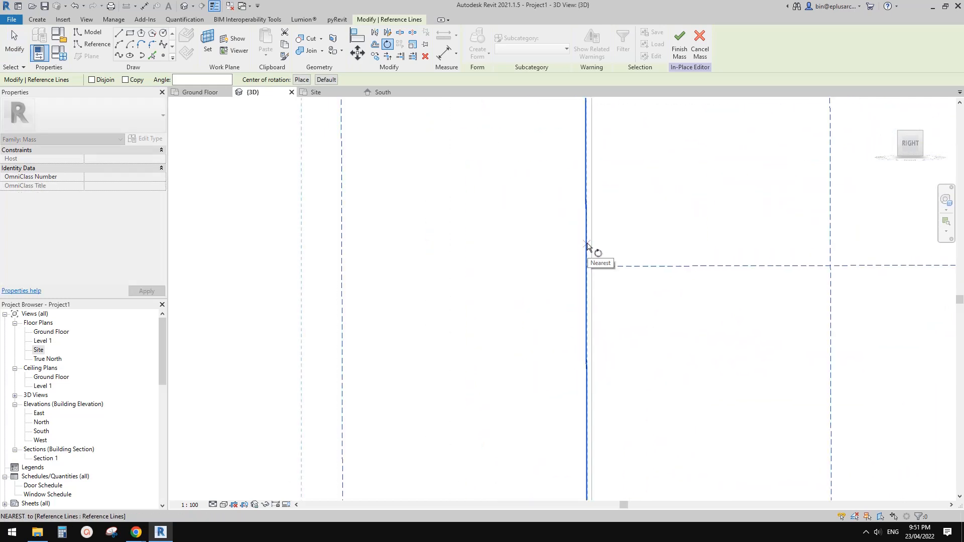
scroll(587, 251, "down", 2)
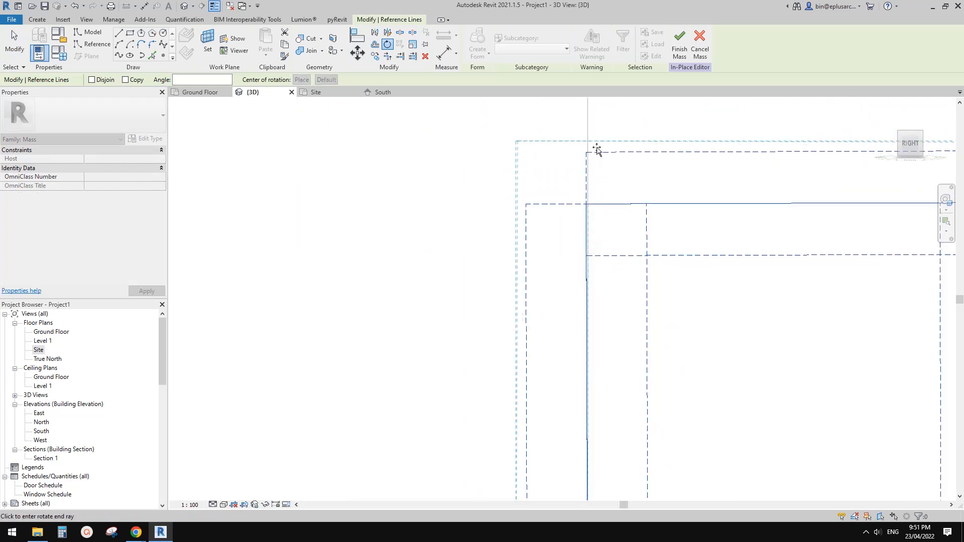
left_click(603, 122)
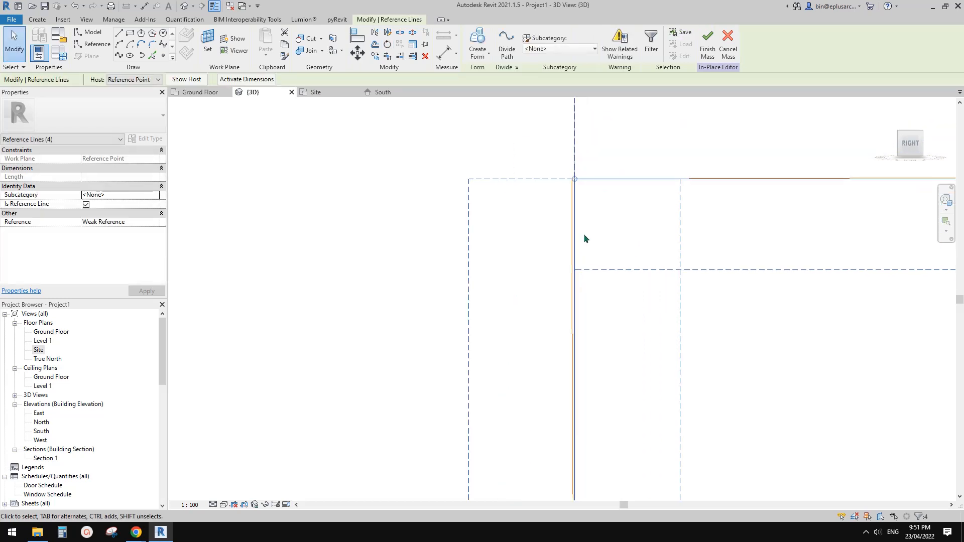
Select the other overlapping Level 2 profile's reference lines and rotate them upright about their reference point, matching the vertical wall line
scroll(584, 235, "up", 2)
left_click(584, 235)
key("Tab")
left_click(564, 196)
scroll(601, 280, "down", 4)
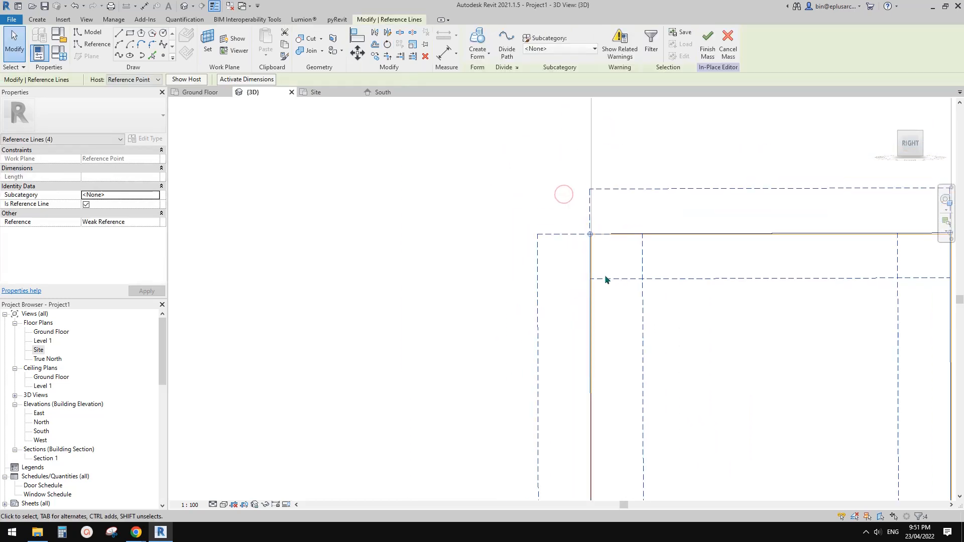
middle_click_drag(605, 280, 616, 158)
middle_click_drag(656, 250, 657, 259)
key("r")
key("o")
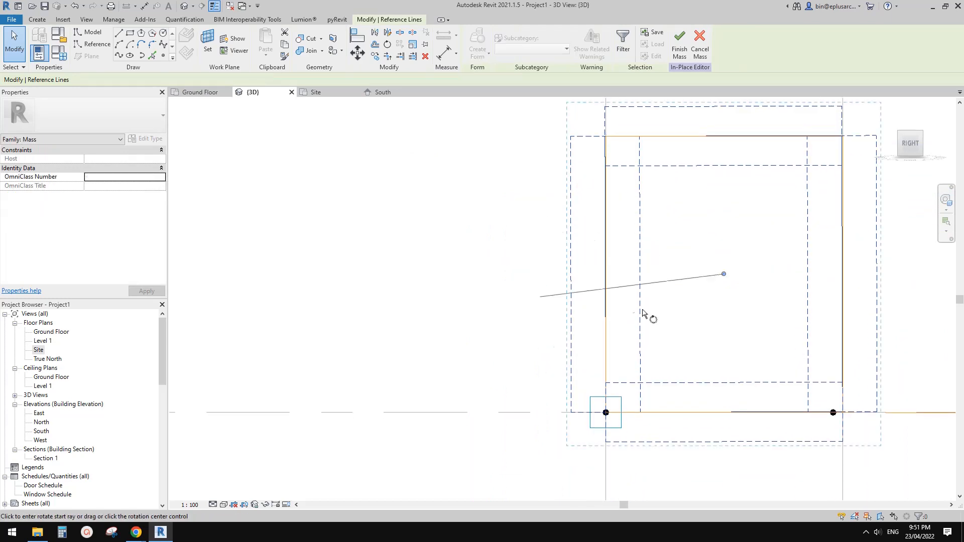
key("space")
left_click(605, 412)
middle_click_drag(621, 162, 636, 314)
scroll(617, 276, "up", 4)
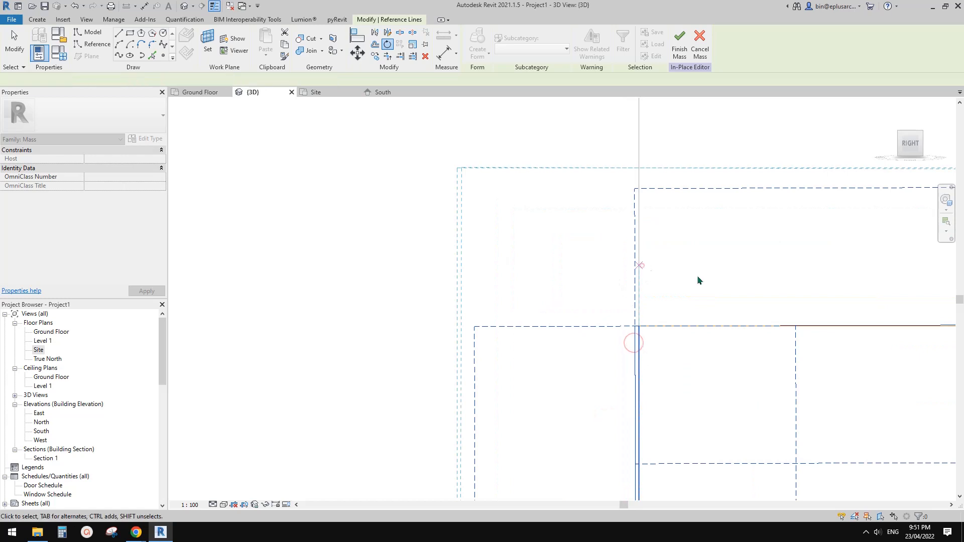
left_click(725, 317)
Check the remaining profiles along the path in the right view, from Level 2 to the Ground Floor, for square vertical alignment
scroll(721, 320, "down", 5)
middle_click_drag(721, 320, 661, 220)
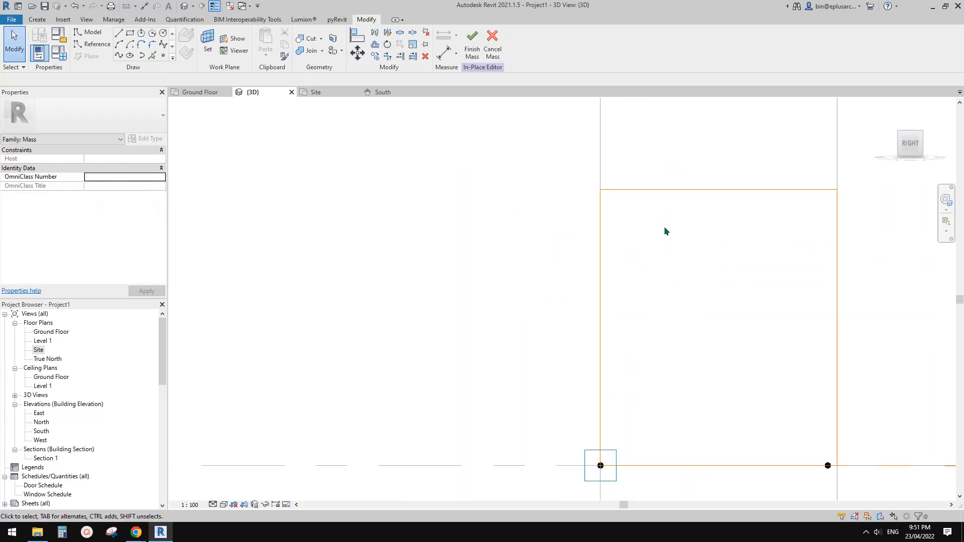
scroll(664, 227, "down", 6)
middle_click_drag(683, 259, 631, 229)
scroll(694, 282, "down", 2)
scroll(734, 181, "up", 6)
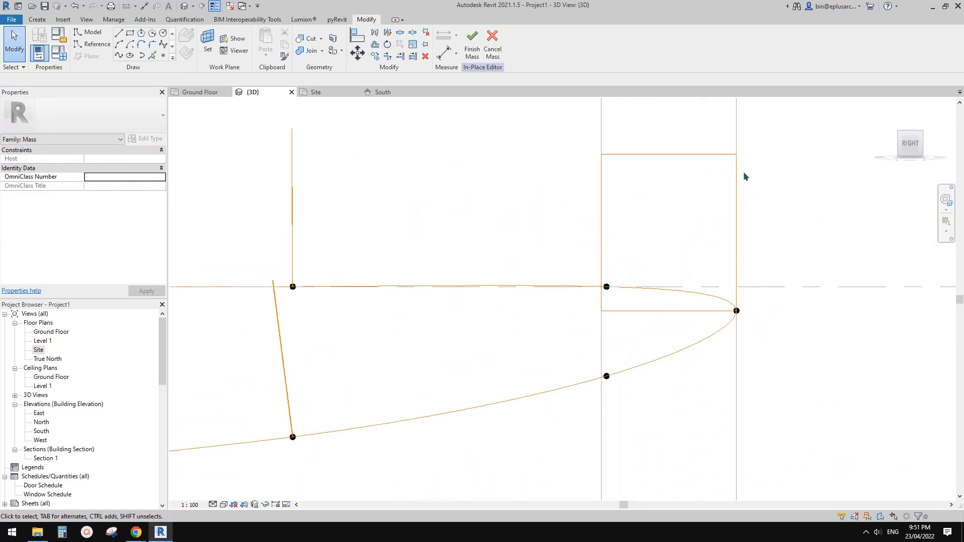
scroll(734, 215, "down", 6)
middle_click_drag(558, 302, 759, 199)
scroll(578, 347, "up", 5)
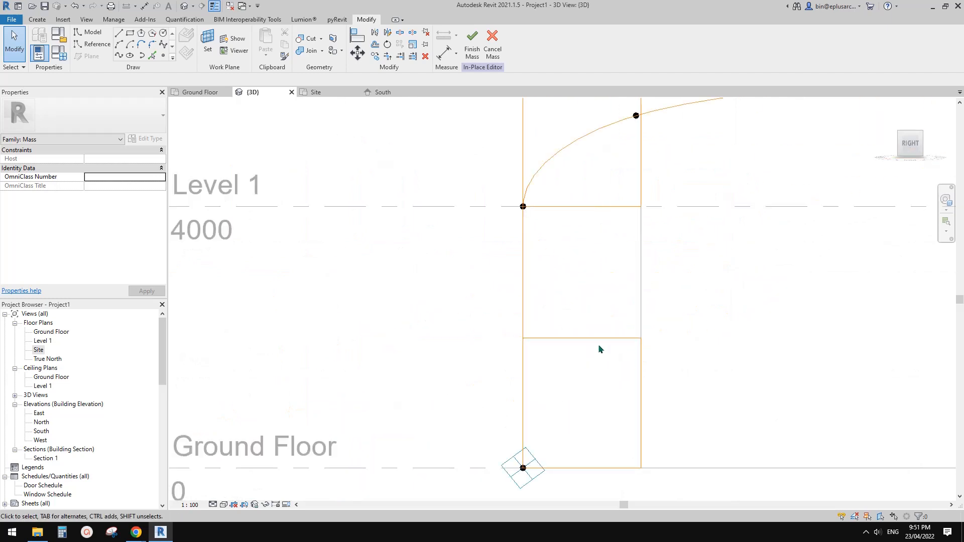
scroll(593, 244, "down", 6)
middle_click_drag(596, 247, 608, 233, "shift")
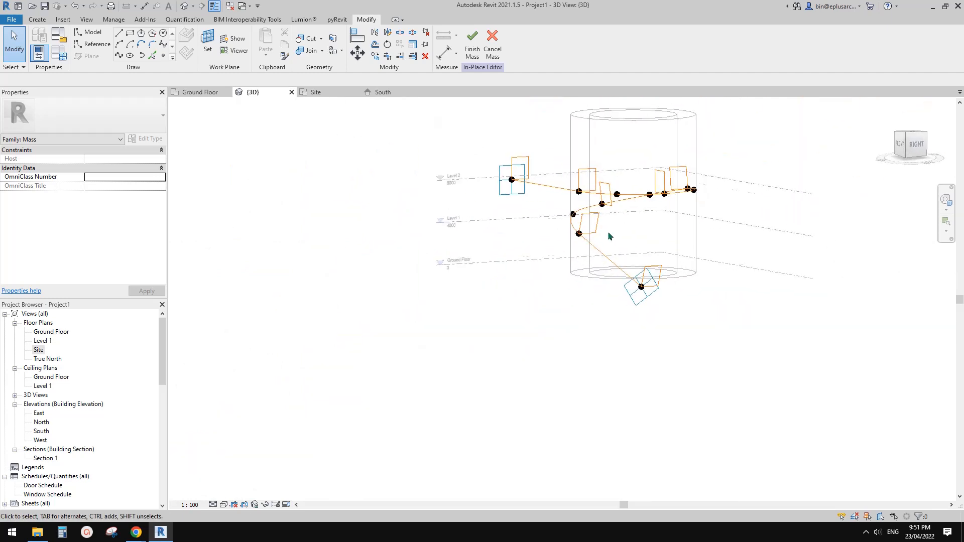
Try to create a form from all seven rectangular profiles together with the spiral path and its straight lines
scroll(609, 236, "up", 2)
left_click(676, 299)
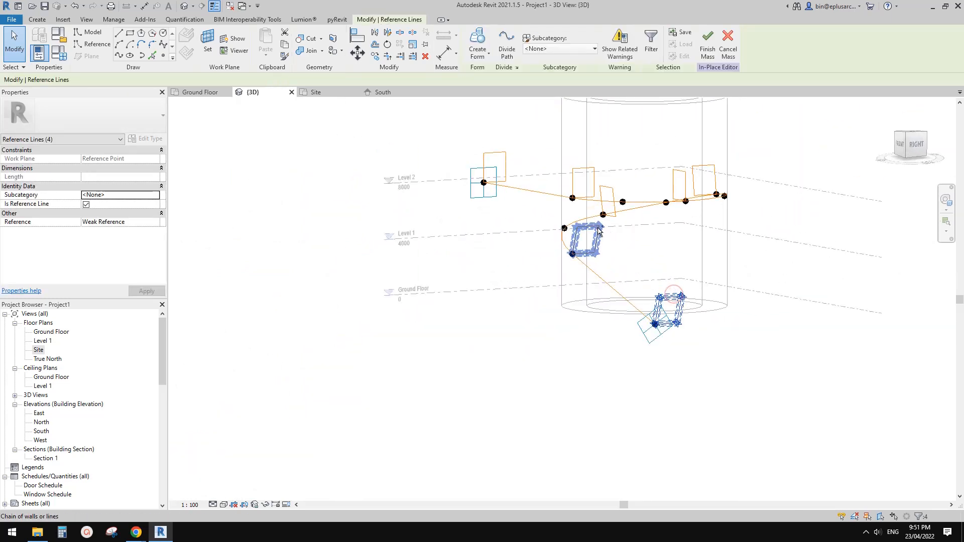
middle_click_drag(603, 197, 604, 177, "shift")
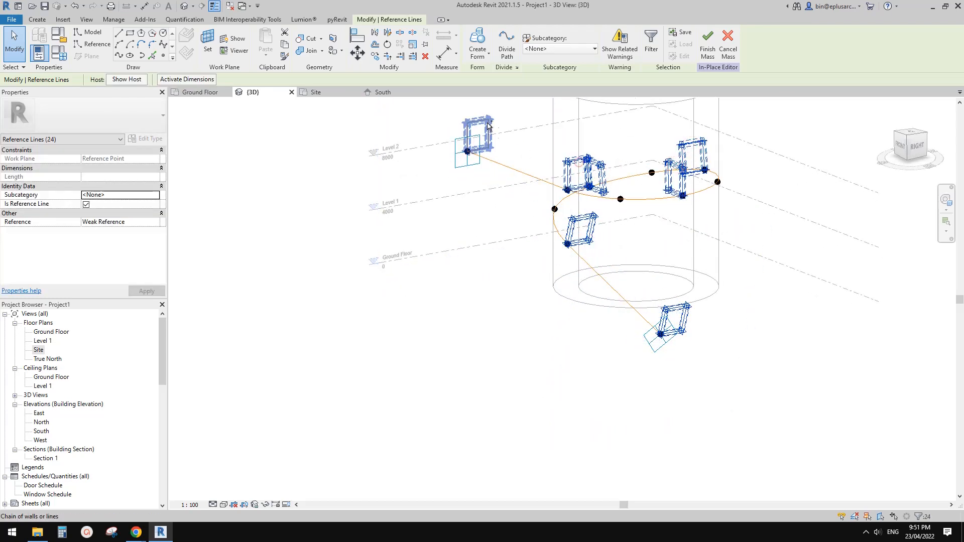
left_click(513, 165, "ctrl")
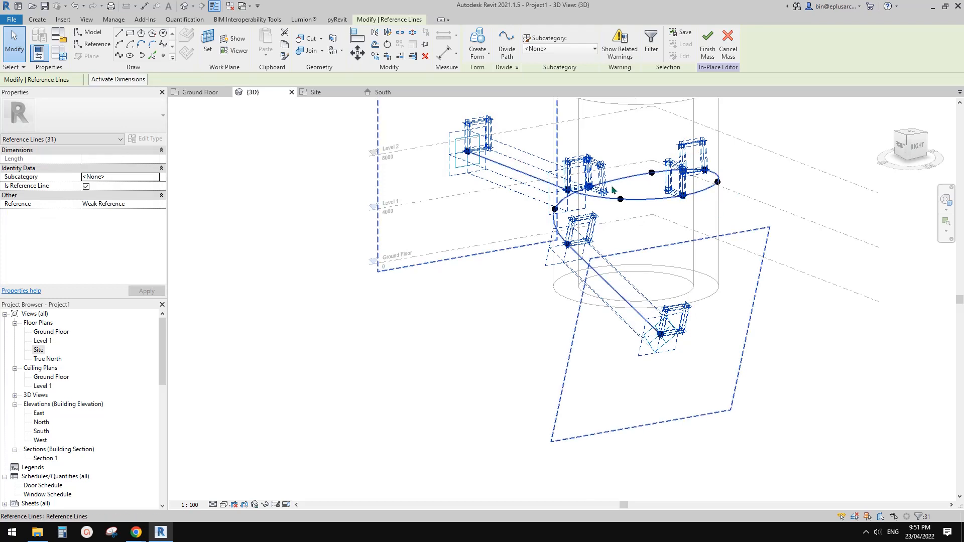
left_click(479, 40)
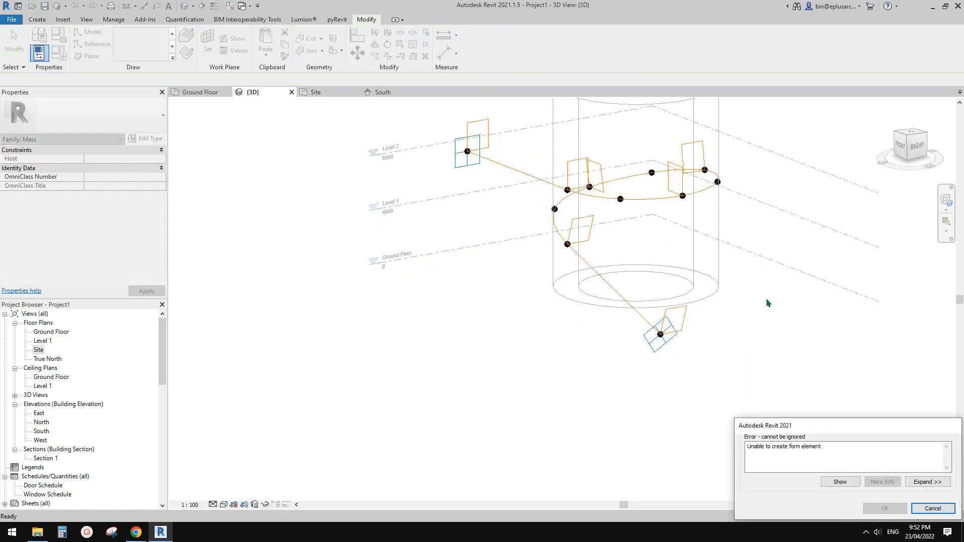
key("Escape")
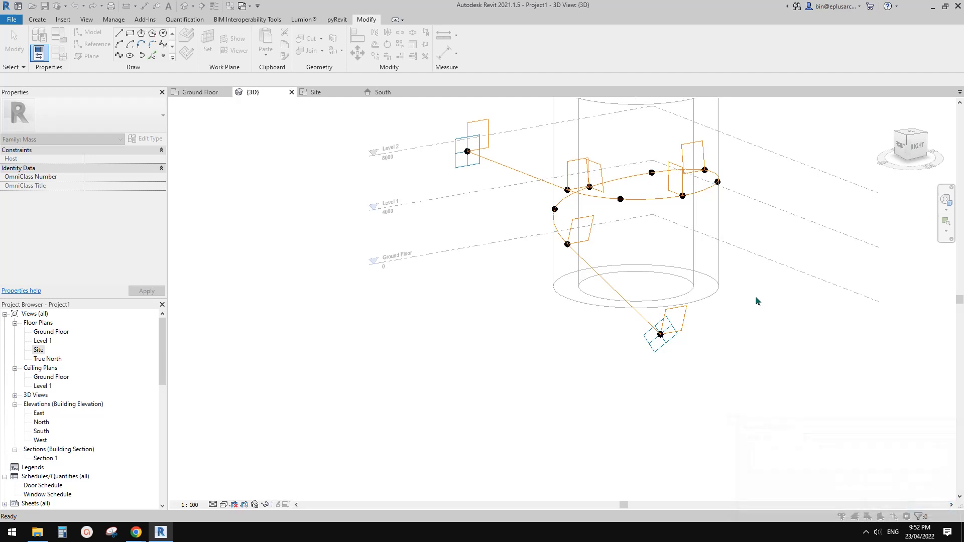
Try to create a form from the ground-end profile, the profile at the lower curve start and the whole path
middle_click_drag(712, 342, 735, 424, "shift")
scroll(650, 344, "up", 2)
left_click(716, 409)
scroll(656, 327, "down", 2)
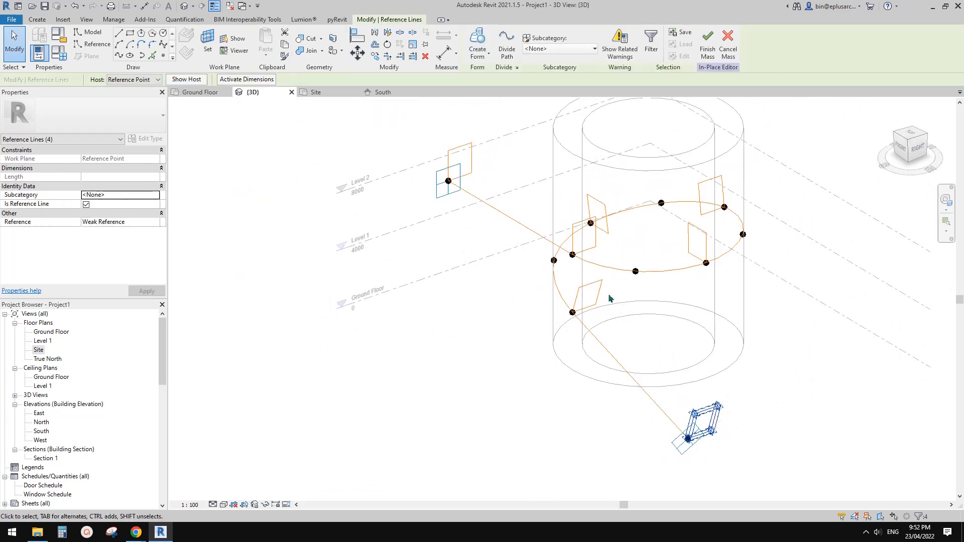
left_click(601, 288, "ctrl")
left_click(607, 352, "ctrl")
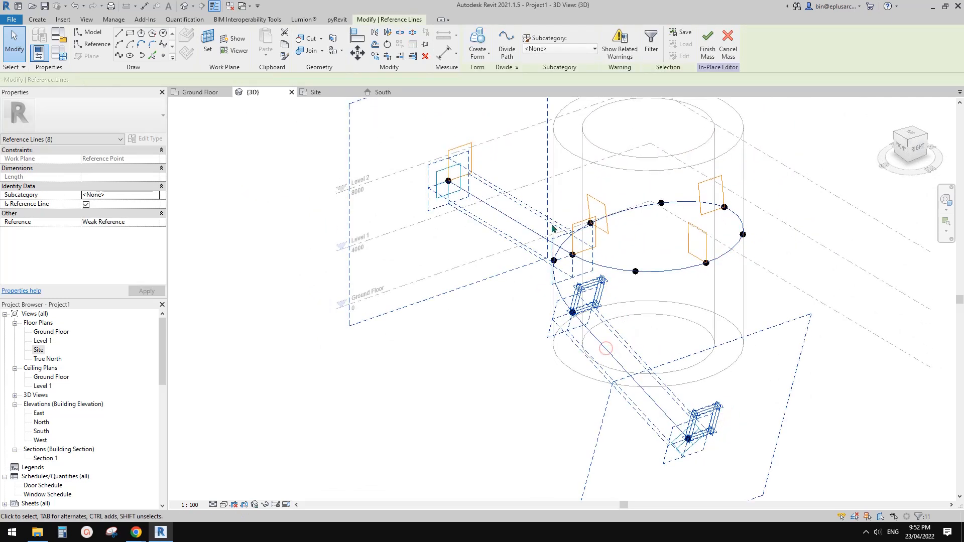
left_click(477, 40)
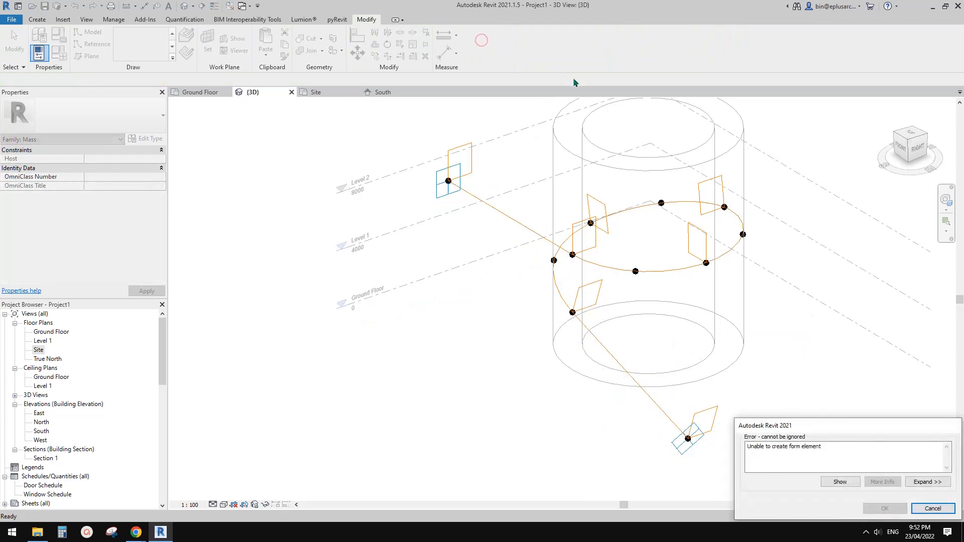
key("Escape")
Try to create a form from the ground-end profile, the profile at the upper curve end and the whole path
key("Tab")
left_click(710, 409)
key("Tab")
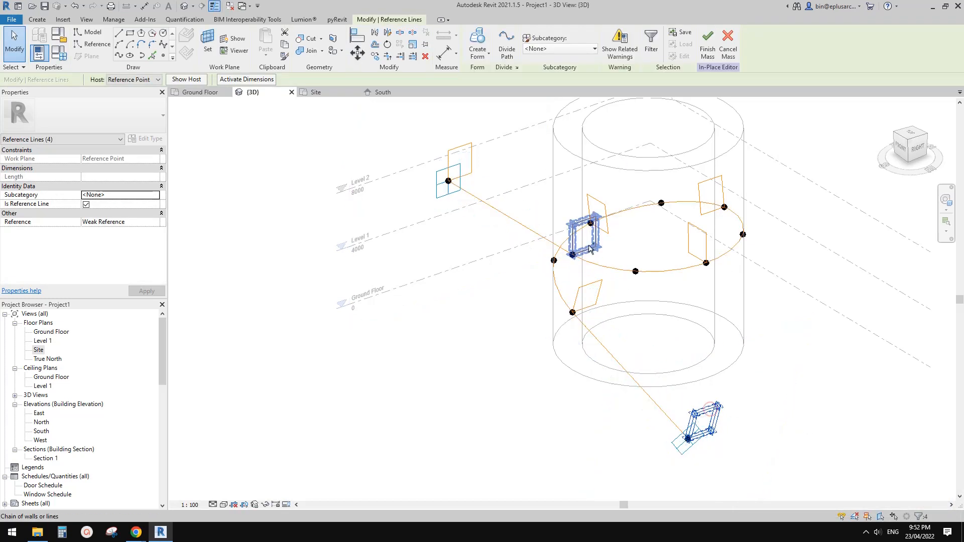
left_click(563, 281, "ctrl")
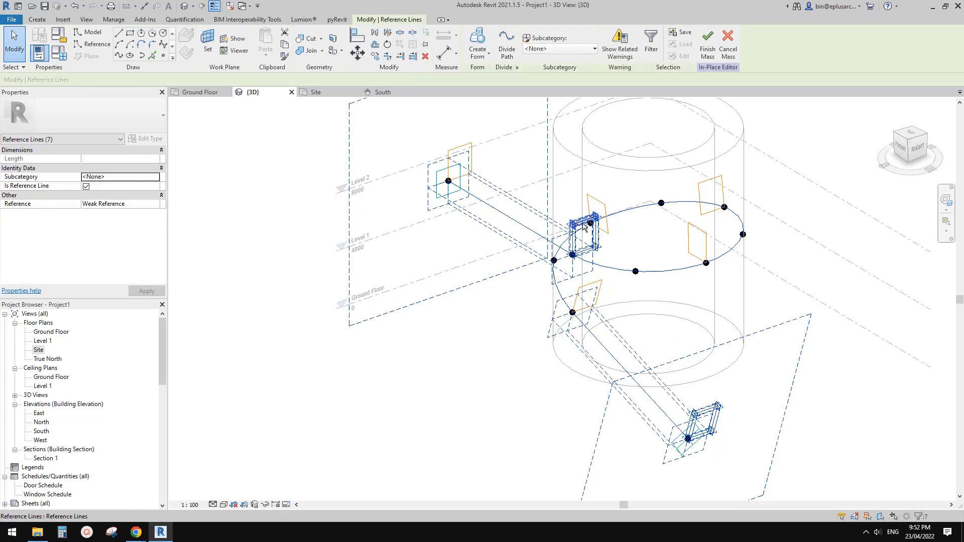
left_click(478, 42)
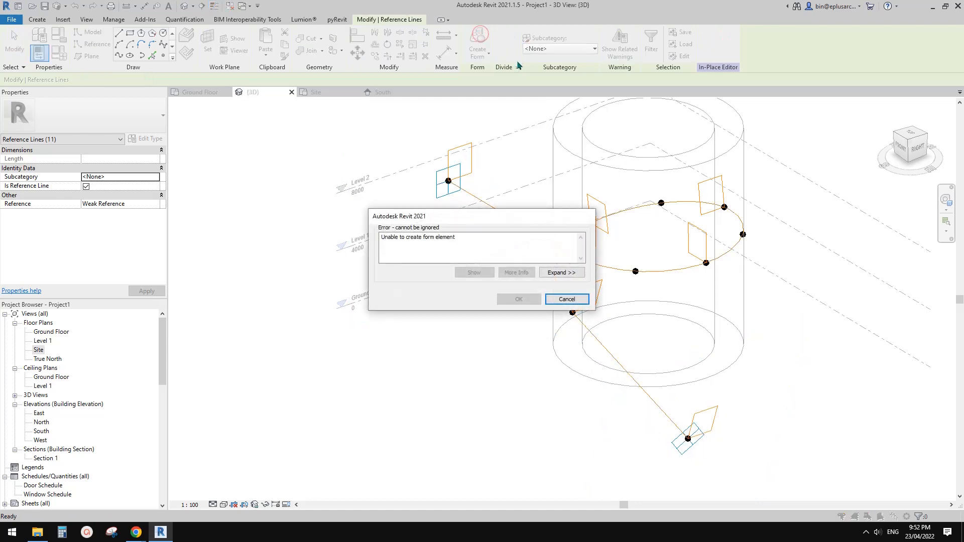
left_click(564, 299)
Try to create a form from four profiles, including the ground-end and upper curve-end ones, together with the path
middle_click_drag(625, 293, 650, 347, "shift")
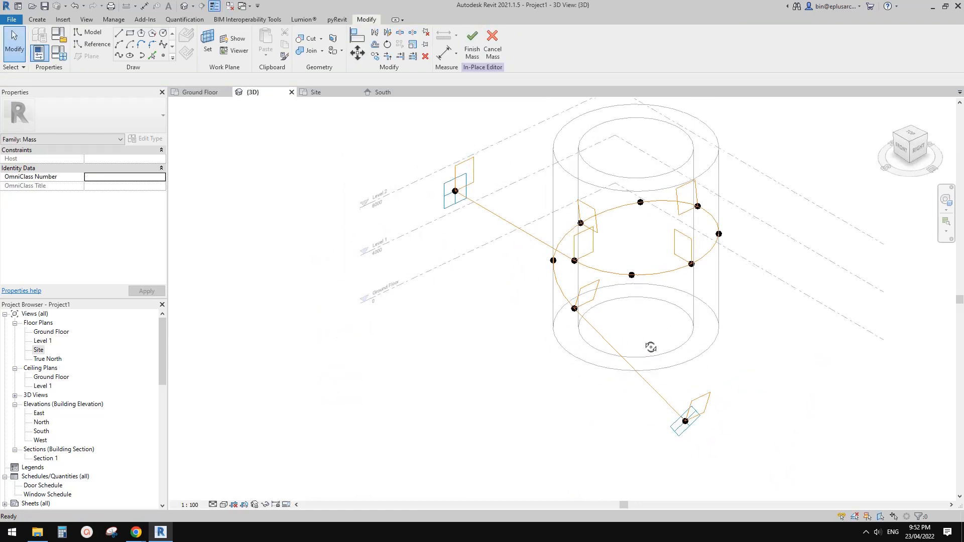
key("Tab")
left_click(697, 396)
key("Tab")
left_click(594, 225)
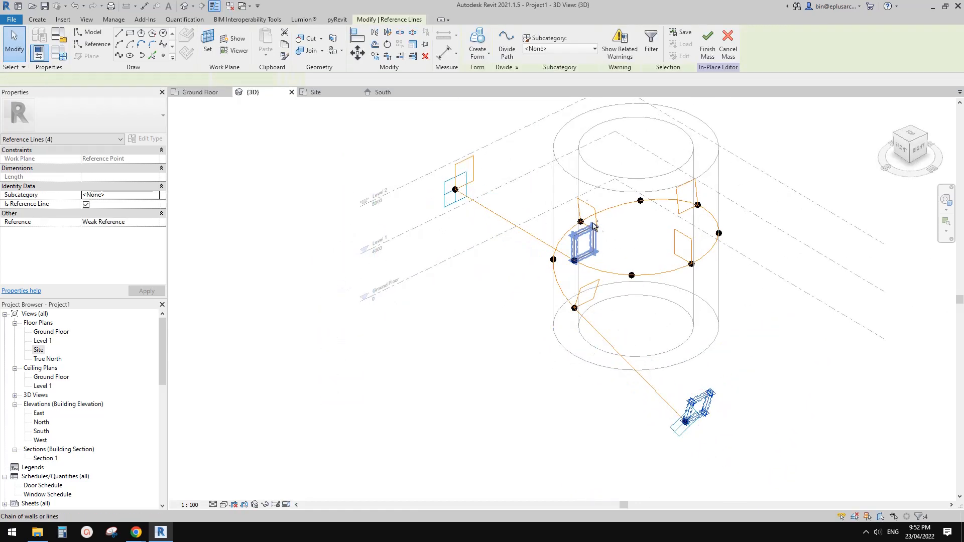
key("Tab")
left_click(673, 272, "ctrl")
left_click(477, 42)
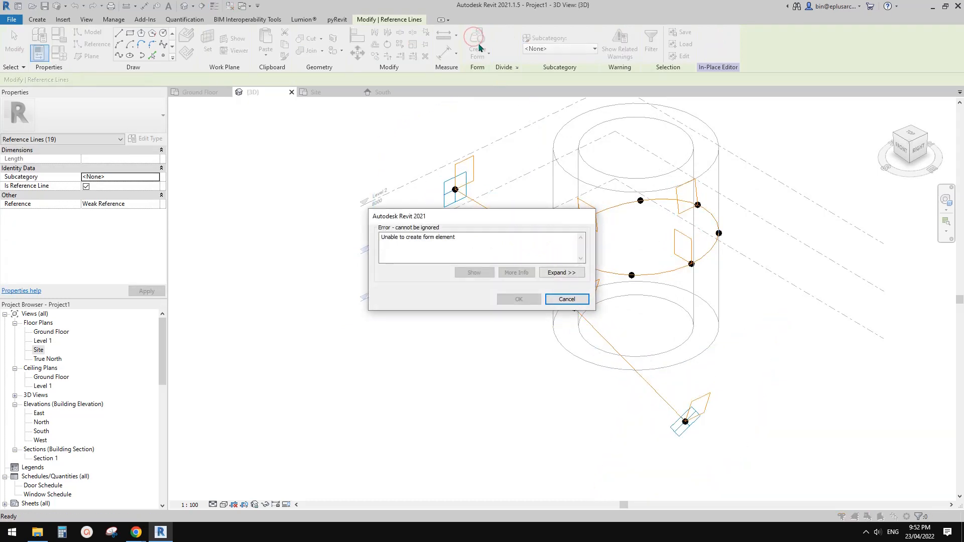
key("Escape")
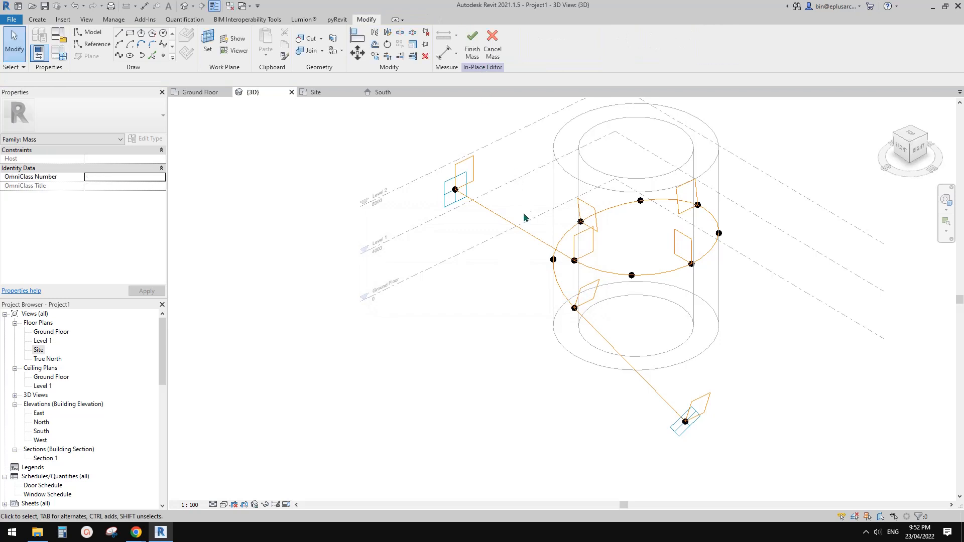
Examine how closely the ground-end profile's reference point coincides with the end point of the lower straight path line
middle_click_drag(525, 216, 564, 225, "shift")
scroll(632, 354, "up", 3)
scroll(601, 353, "up", 3)
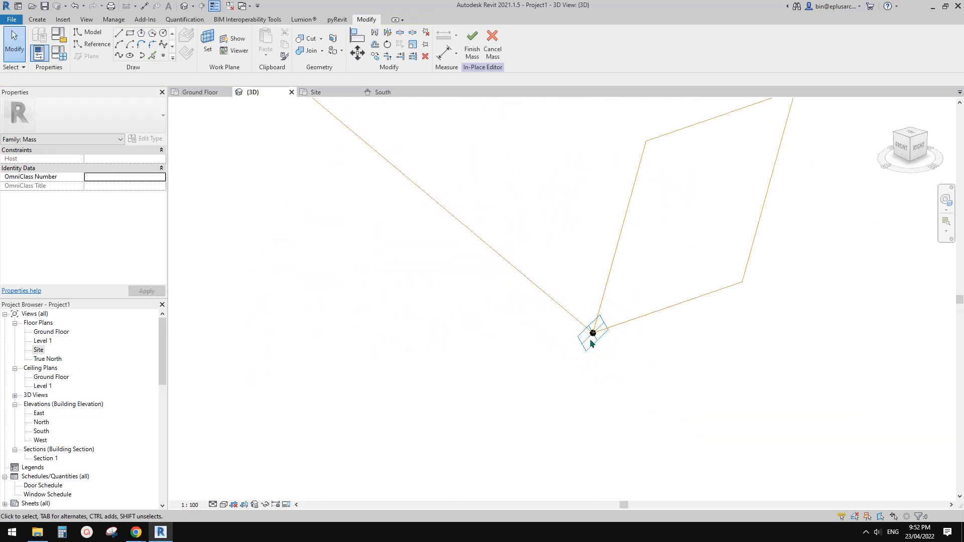
scroll(591, 321, "up", 5)
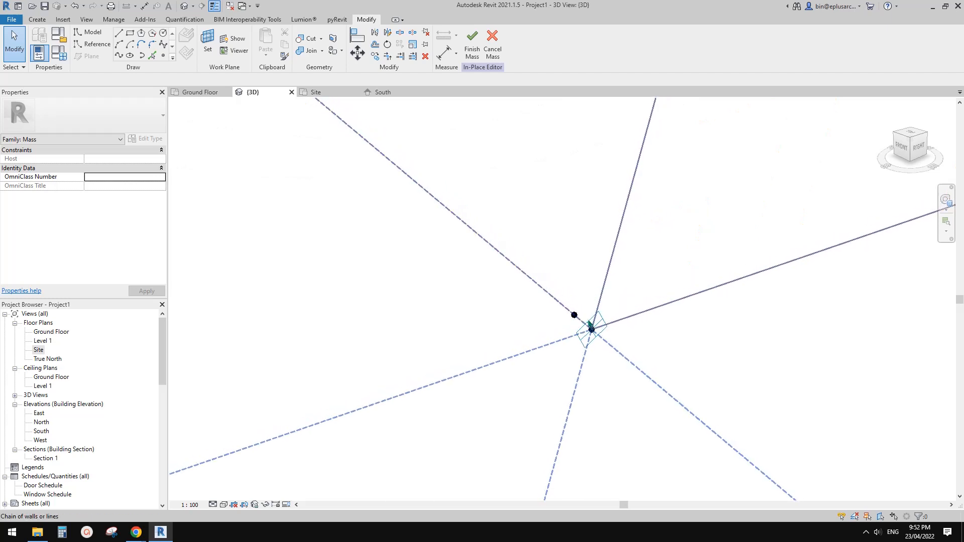
scroll(599, 340, "down", 5)
scroll(585, 338, "down", 6)
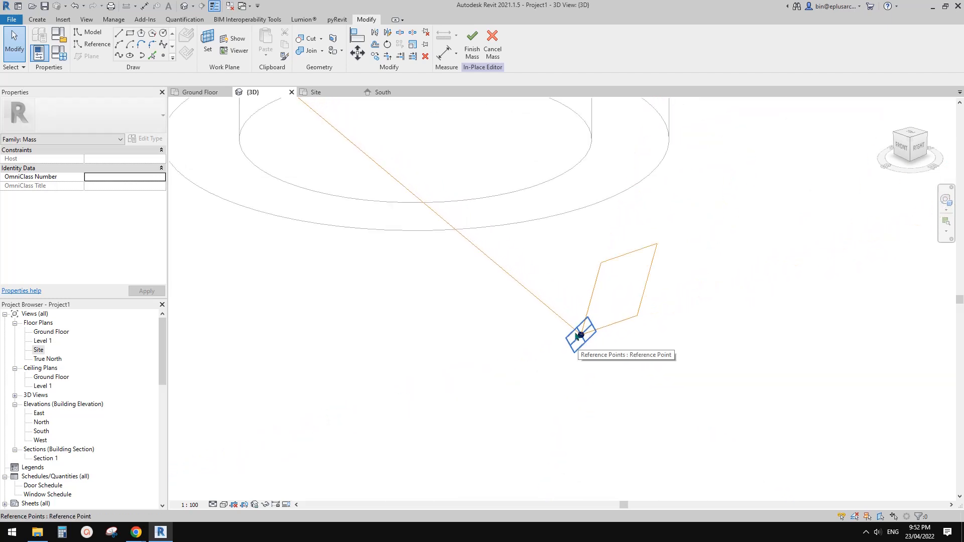
scroll(597, 335, "up", 4)
scroll(598, 335, "up", 8)
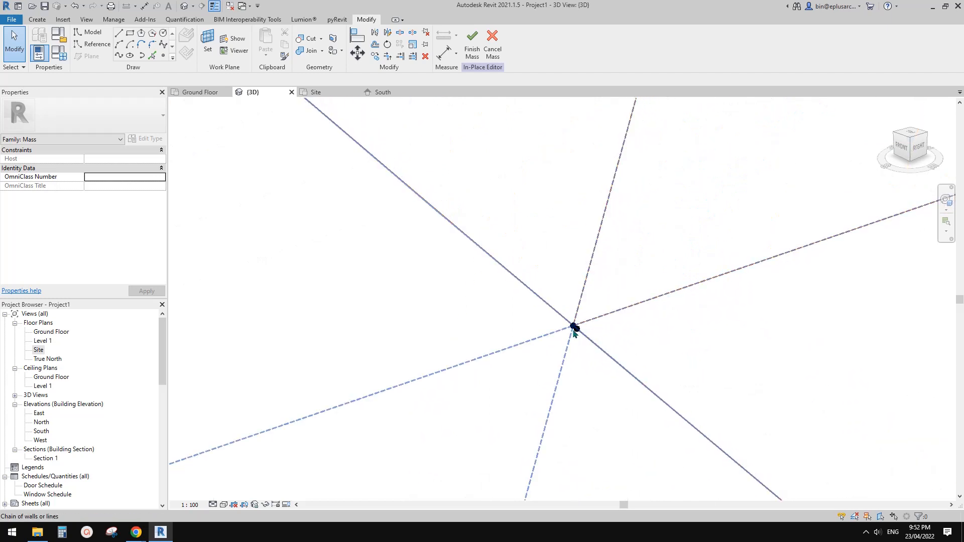
Examine how the spiral profiles and the upper straight line's end profile meet the path at their reference points
scroll(577, 327, "up", 3)
scroll(570, 329, "down", 4)
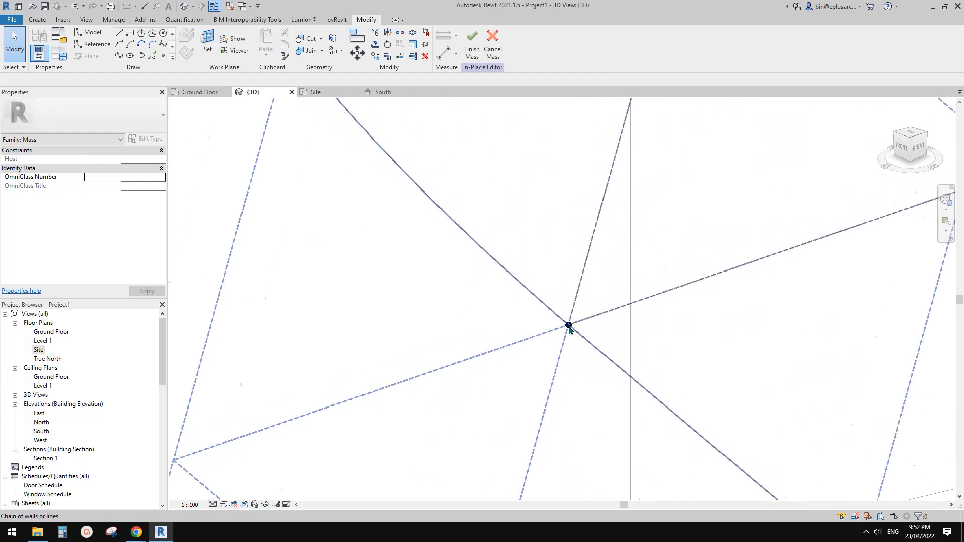
scroll(609, 355, "down", 5)
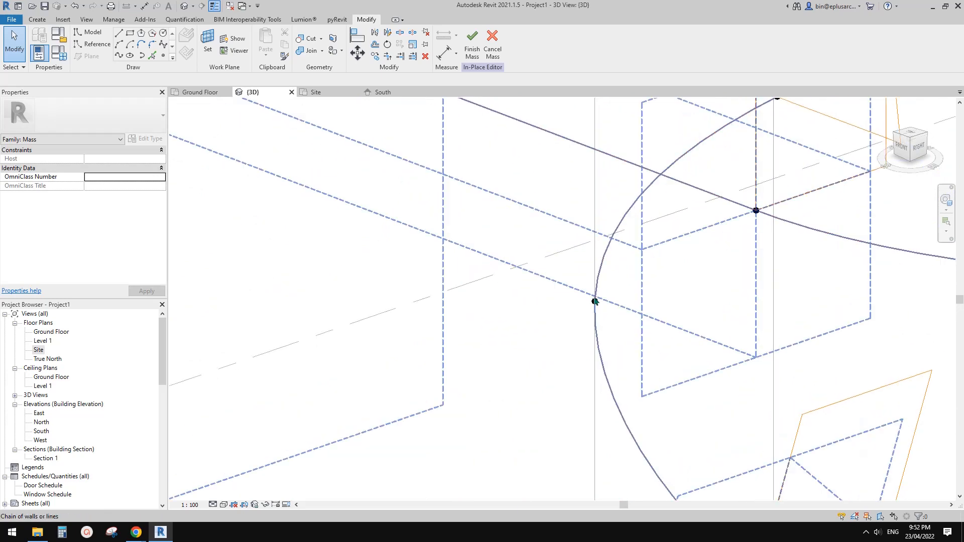
left_click(663, 234)
middle_click_drag(595, 256, 758, 301)
scroll(502, 281, "up", 5)
key("Tab")
scroll(545, 347, "up", 5)
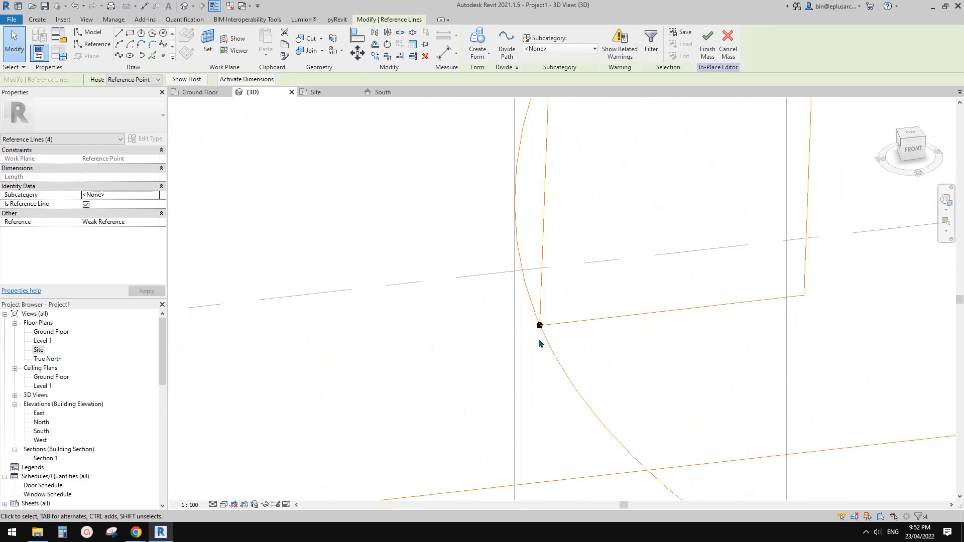
scroll(540, 315, "down", 8)
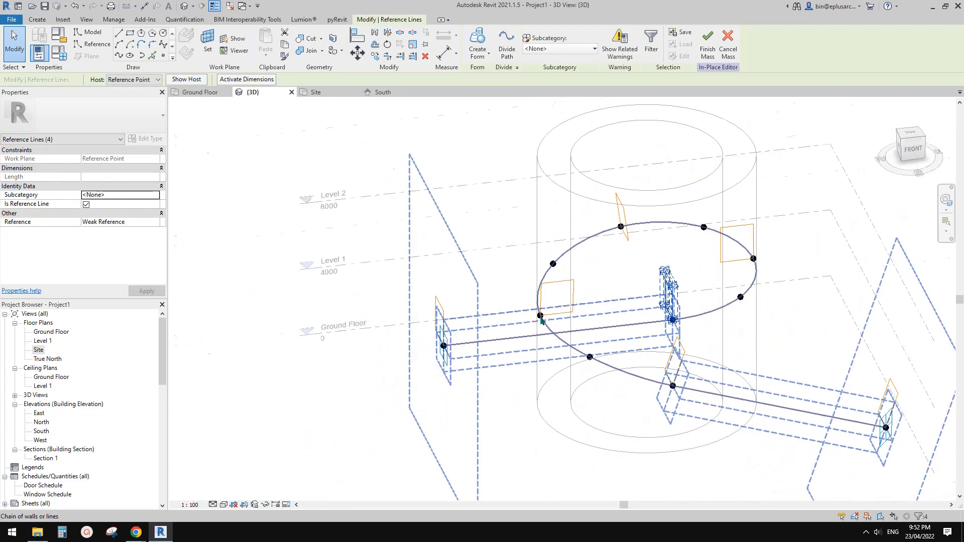
key("Escape")
middle_click_drag(536, 324, 448, 301, "shift")
scroll(469, 271, "up", 10)
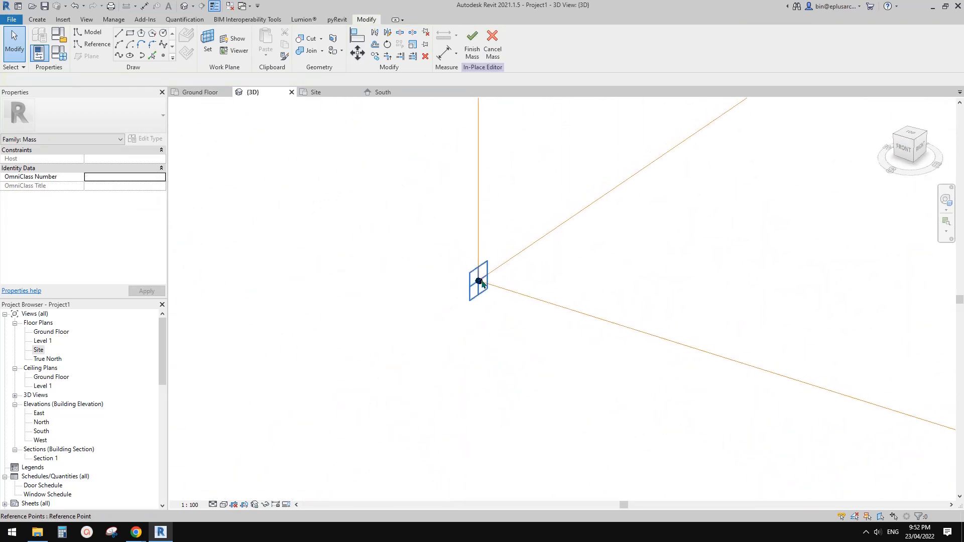
scroll(477, 279, "down", 8)
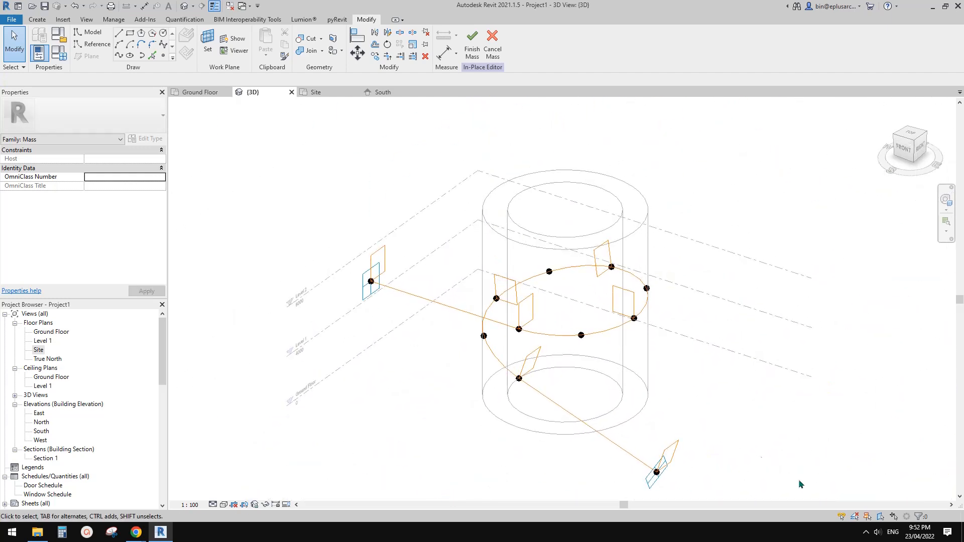
left_click(866, 533)
left_click(837, 473)
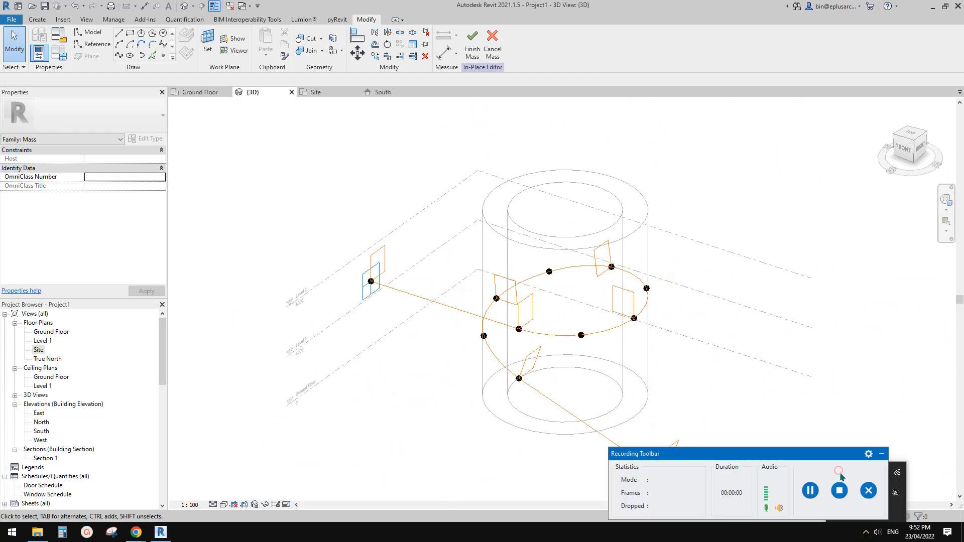
left_click_drag(819, 459, 872, 409)
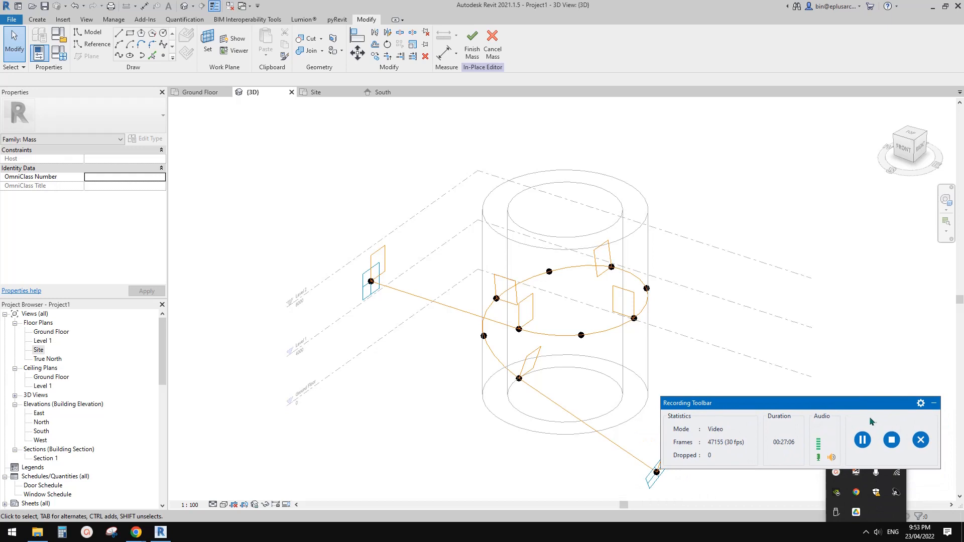
left_click(862, 441)
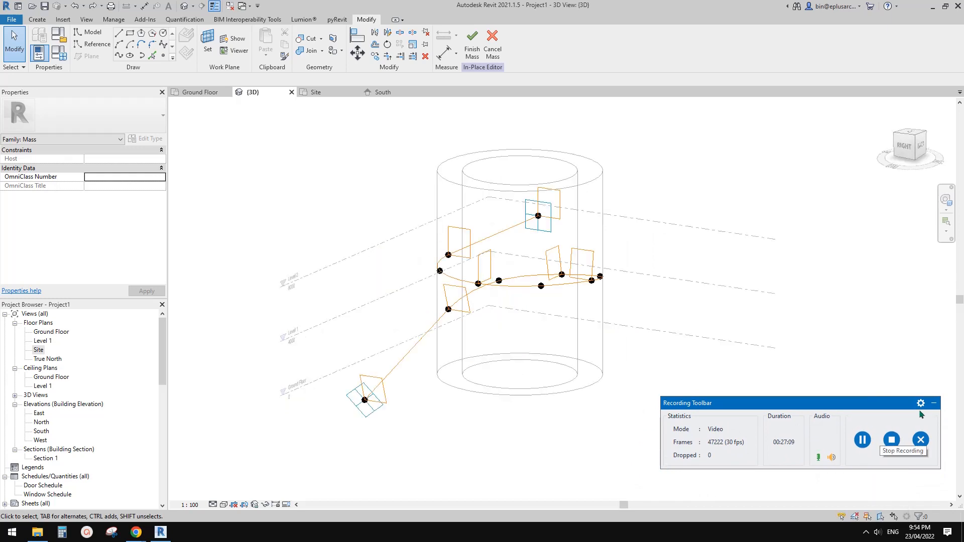
left_click(936, 403)
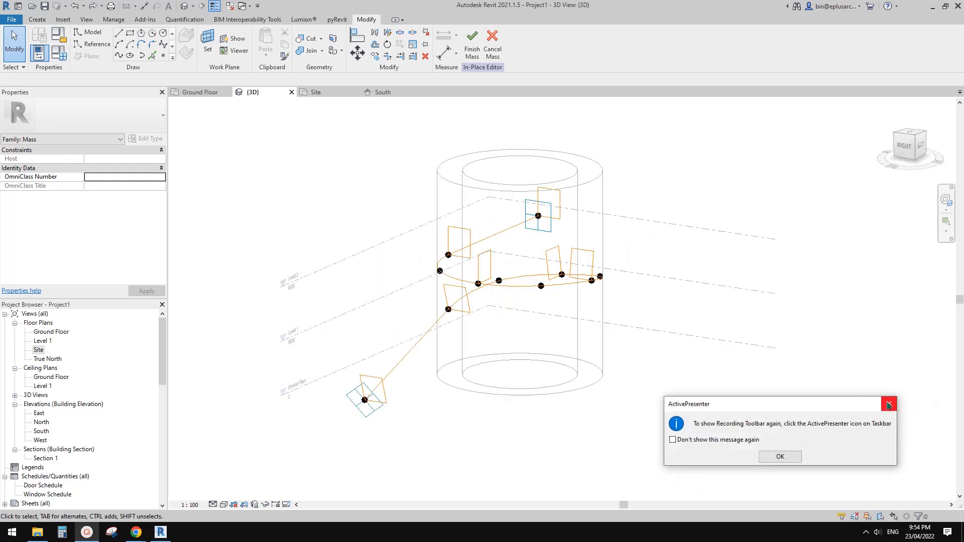
left_click(888, 405)
Examine the chained path of three reference lines running through both straight segments and the spiral curve
middle_click_drag(635, 278, 771, 291)
scroll(689, 289, "up", 3)
middle_click_drag(673, 319, 715, 287, "shift")
left_click(681, 234)
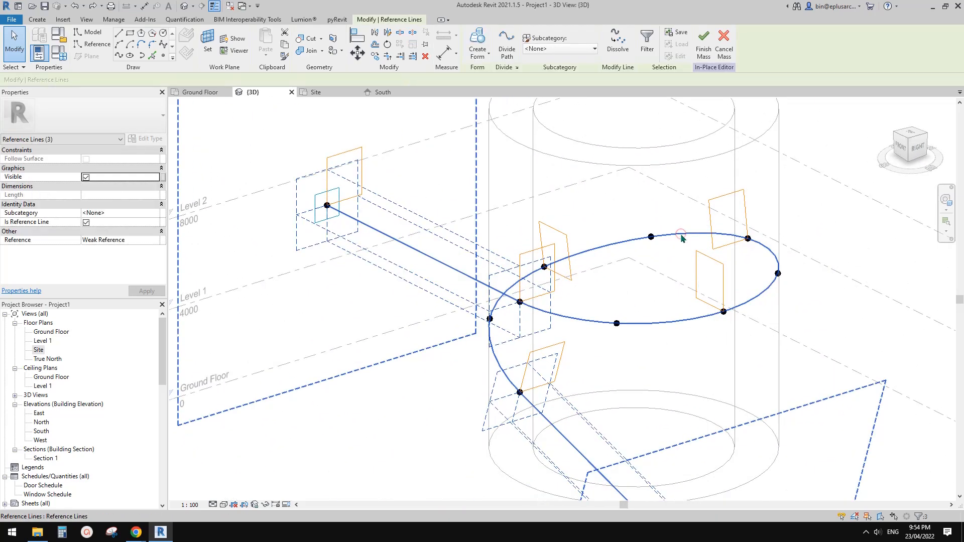
scroll(686, 271, "down", 3)
middle_click_drag(695, 350, 674, 303)
left_click(653, 268)
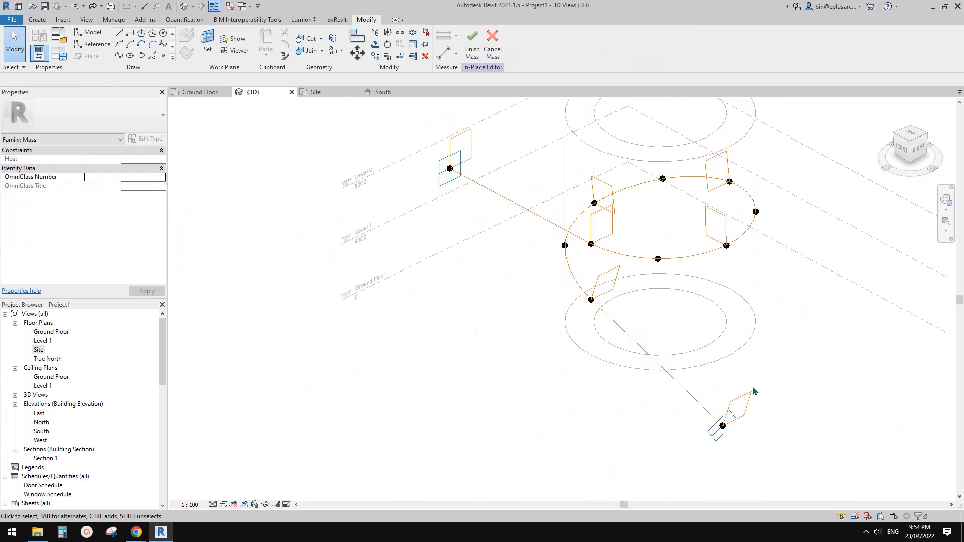
middle_click_drag(746, 402, 684, 387, "shift")
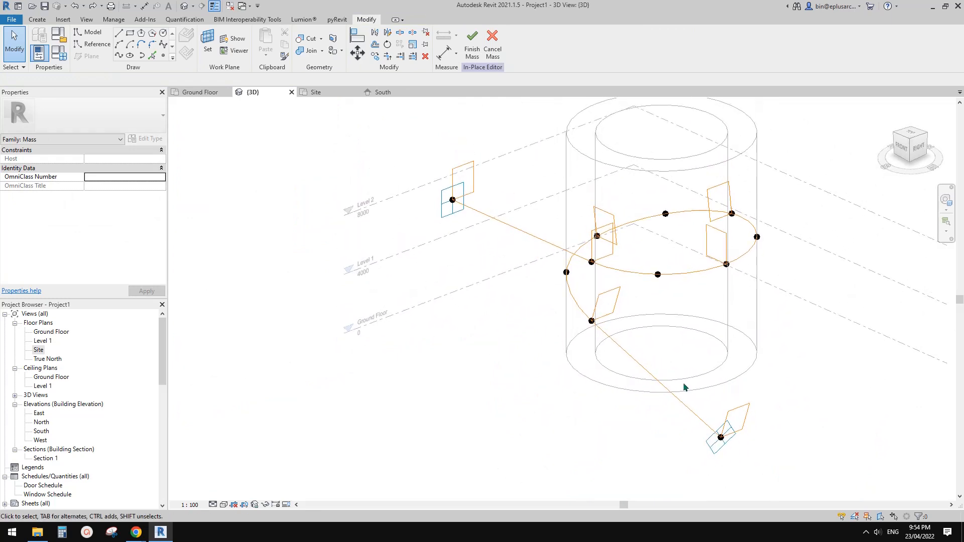
middle_click_drag(618, 331, 624, 340)
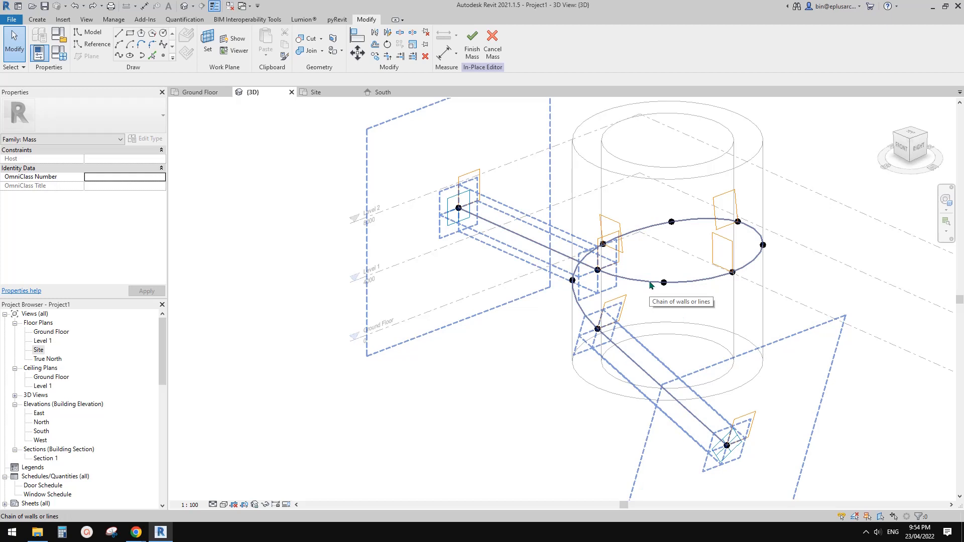
left_click(650, 282)
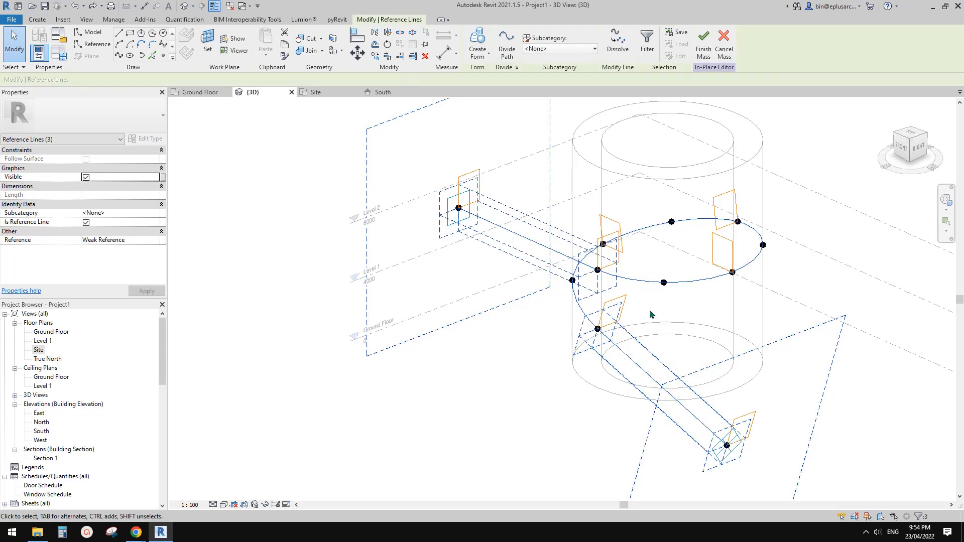
left_click(671, 301)
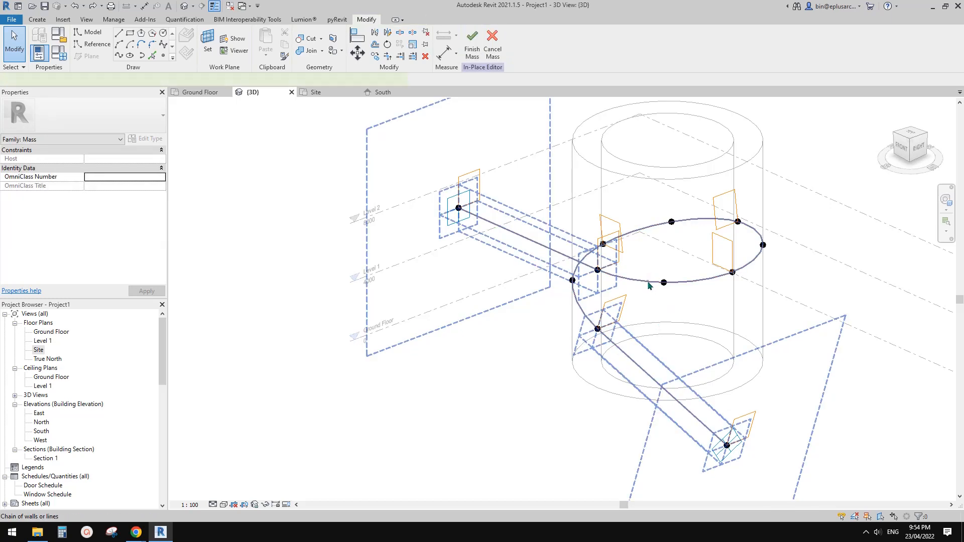
left_click(648, 285)
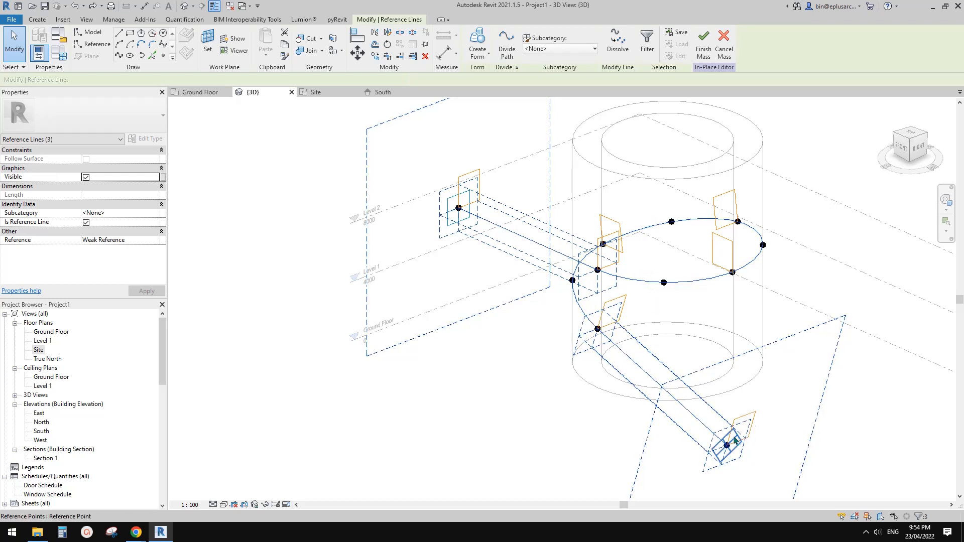
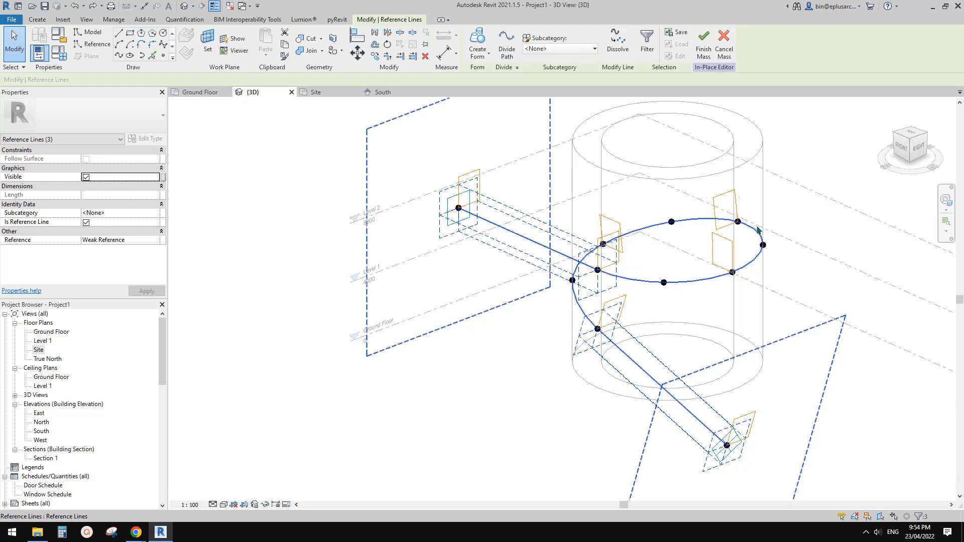
scroll(619, 297, "down", 2)
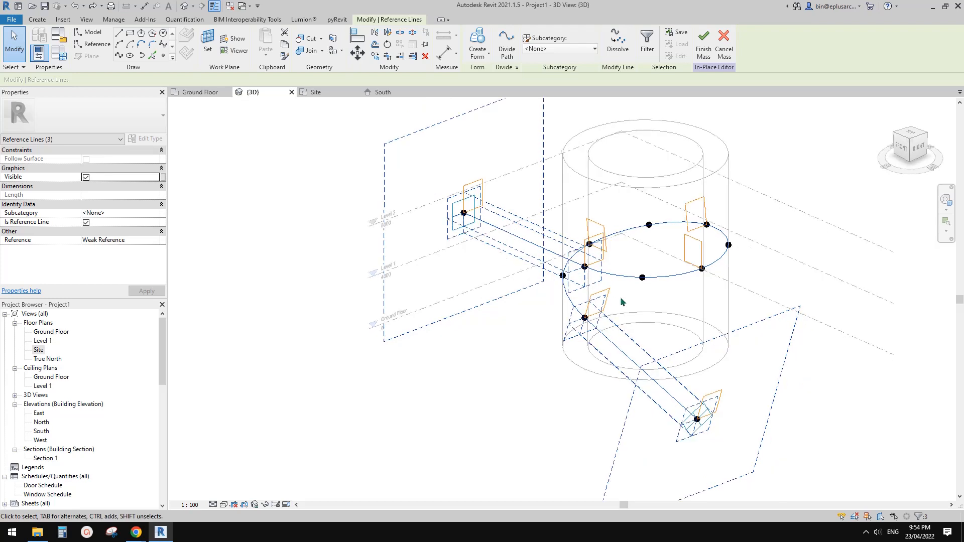
left_click(658, 329)
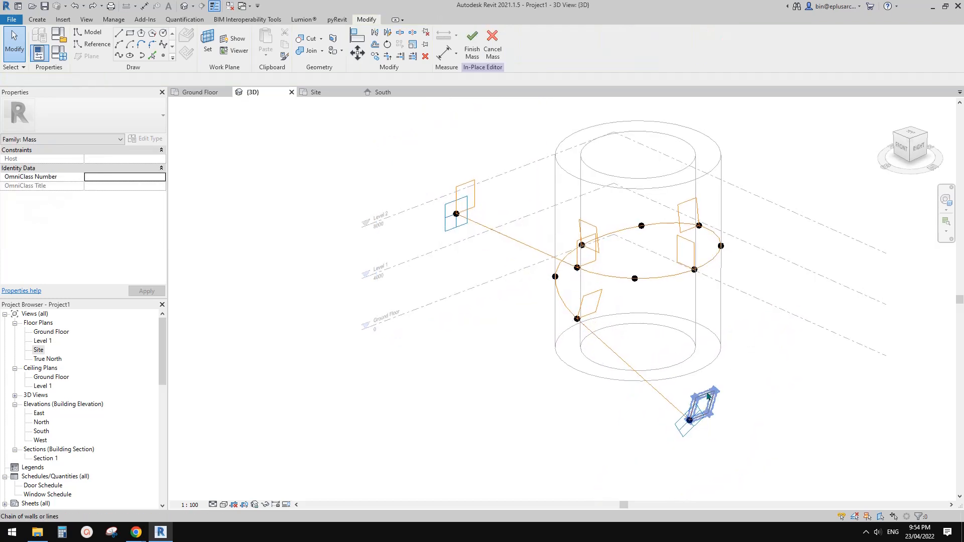
Create a form from all seven rectangular profiles without a gap along both straight lines and the spiral path
left_click(601, 297)
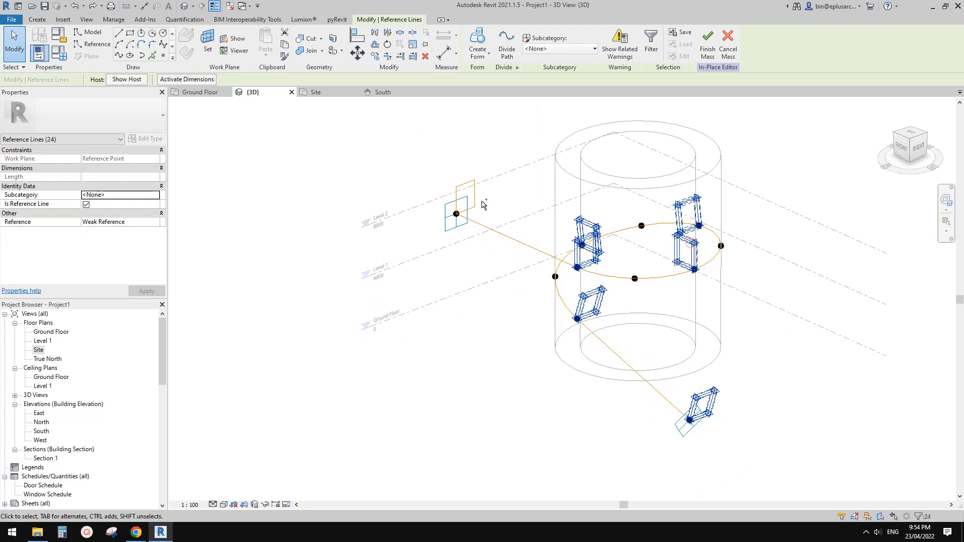
key("Tab")
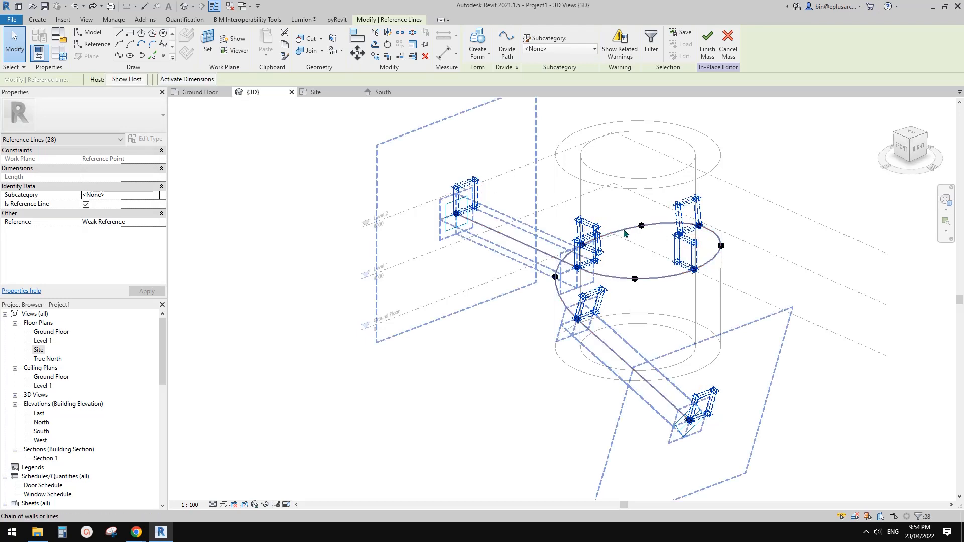
key("Tab")
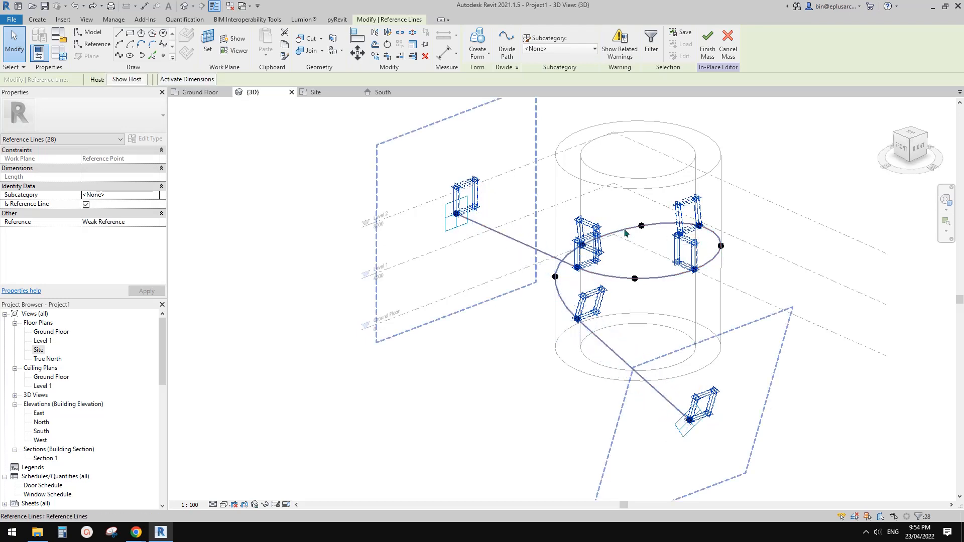
left_click(581, 180, "ctrl")
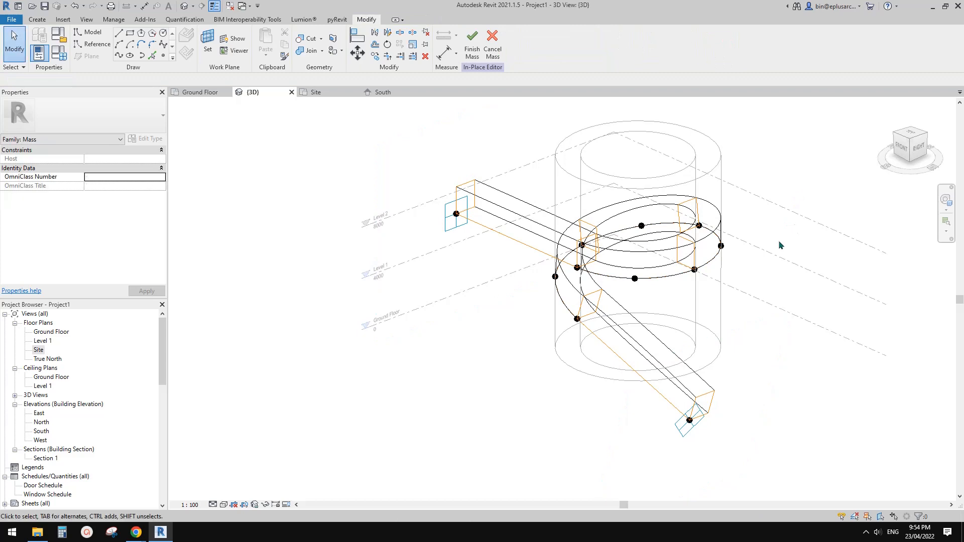
Examine the ramp form from several sides, especially its lower straight segment between the ground end and the curve start
middle_click_drag(751, 287, 605, 232)
scroll(737, 309, "up", 1)
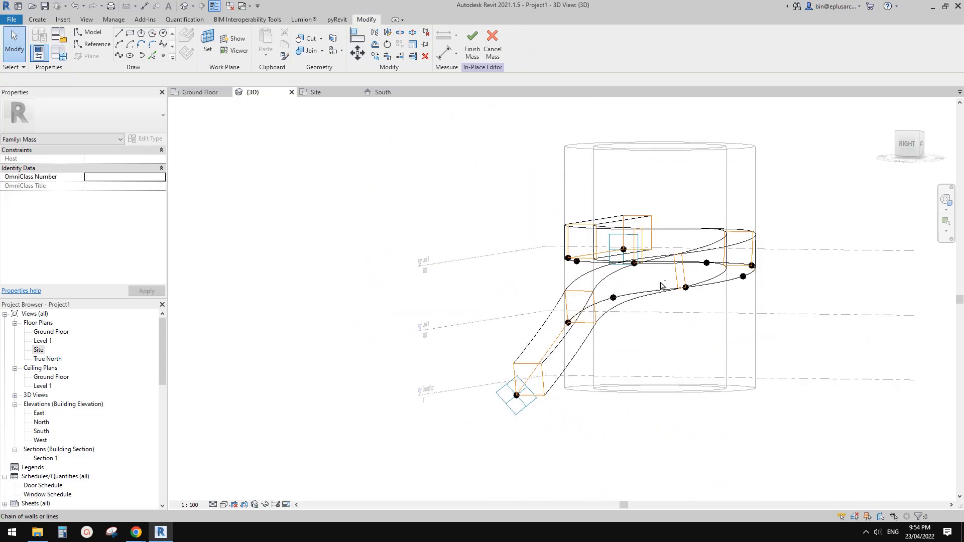
middle_click_drag(661, 287, 655, 344, "shift")
mouse_move(655, 324)
middle_mouse_down("shift")
mouse_move(649, 338)
mouse_move(695, 305)
mouse_move(645, 353)
mouse_move(652, 316)
mouse_move(652, 336)
mouse_move(647, 329)
middle_mouse_up("shift")
middle_click_drag(580, 234, 527, 274, "shift")
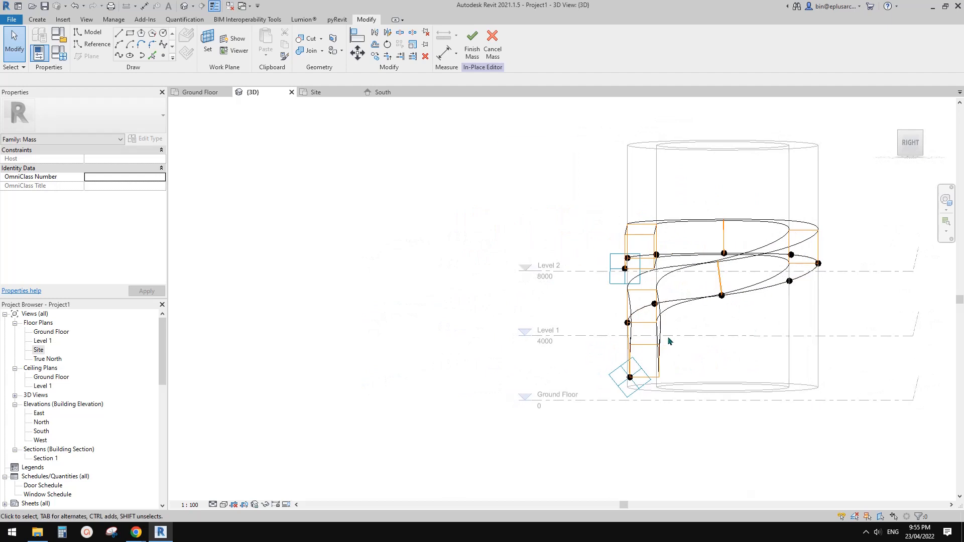
middle_click_drag(652, 330, 679, 357, "shift")
left_click(672, 368)
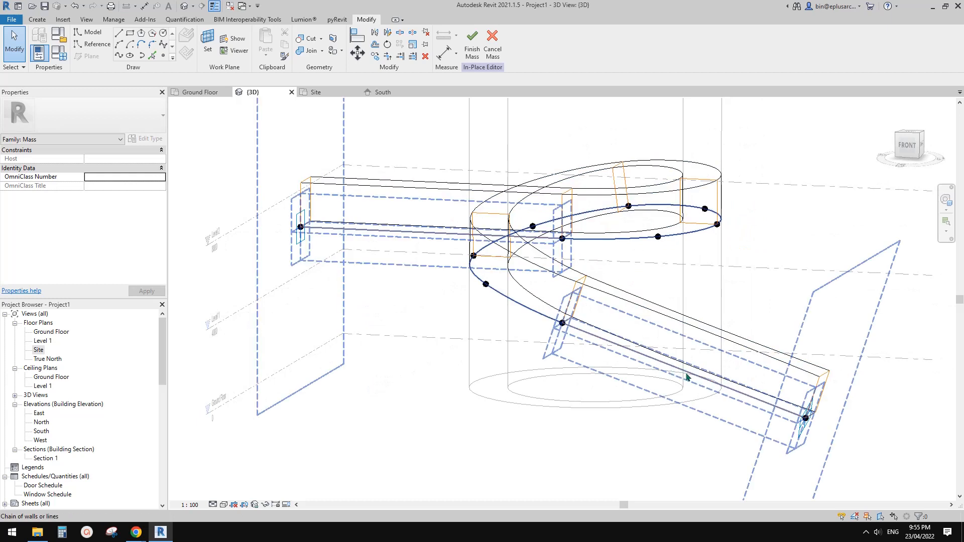
Delete the ramp form while keeping its profiles and path
middle_click_drag(677, 368, 723, 374, "shift")
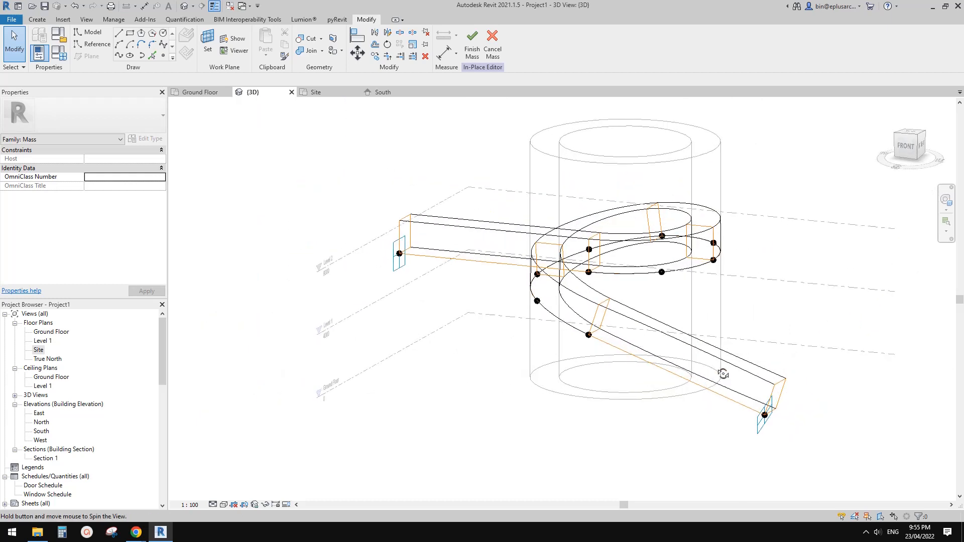
left_click(733, 372)
key("Delete")
Copy the ground-end profile together with its reference point to a free spot beside the original
scroll(763, 396, "up", 3)
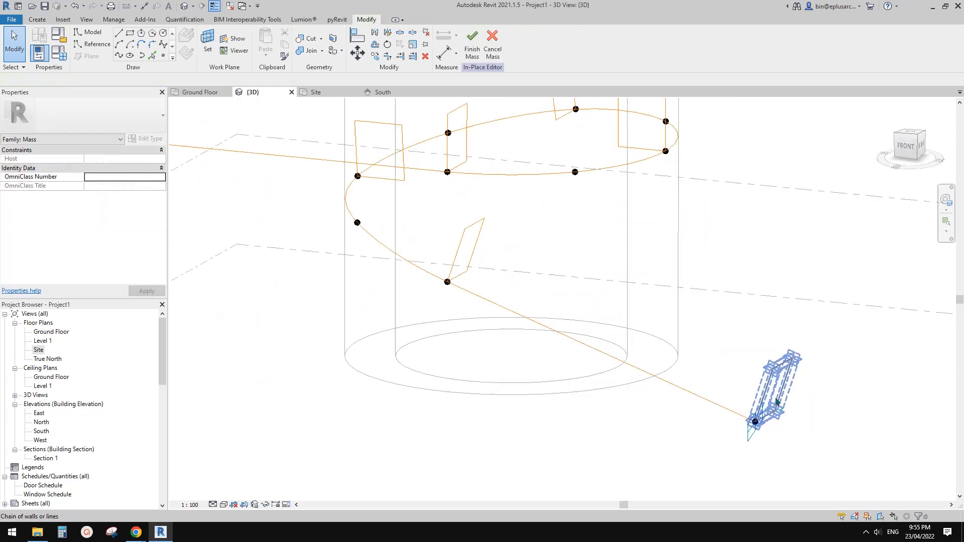
left_click(773, 380)
left_click(755, 422, "ctrl")
key("c")
key("c")
left_click(745, 407)
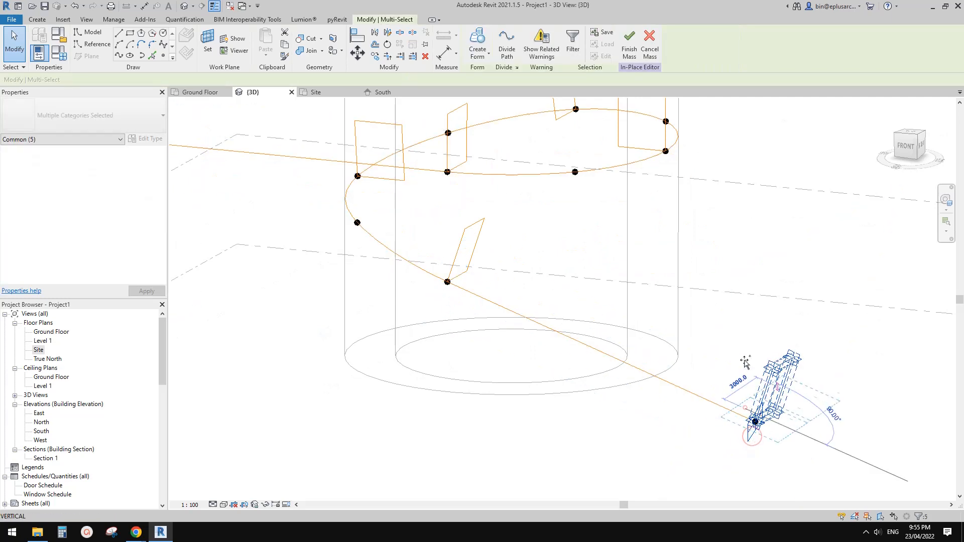
left_click(744, 357)
key("Escape")
Rehost the copied profile's reference point onto the lower straight path line, about midway between its ends
left_click(798, 394)
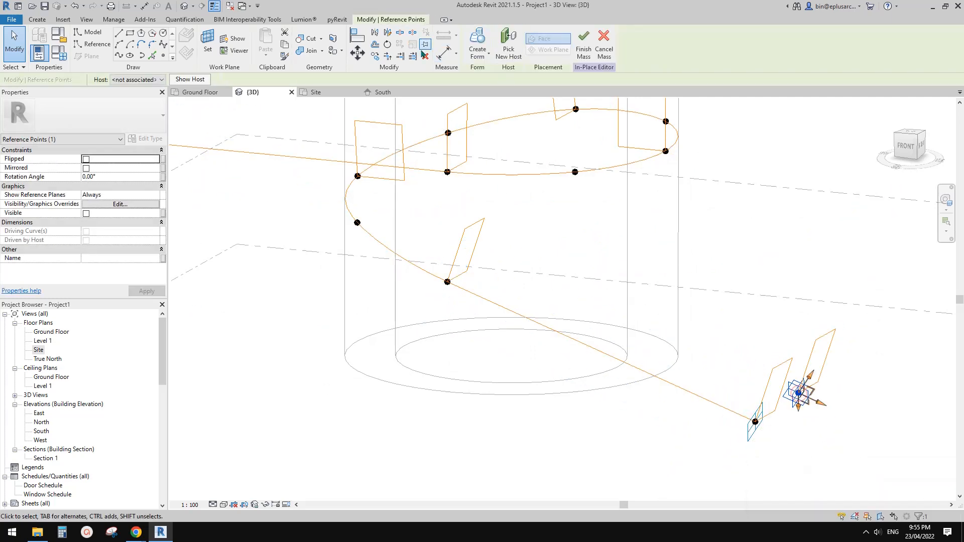
left_click(507, 53)
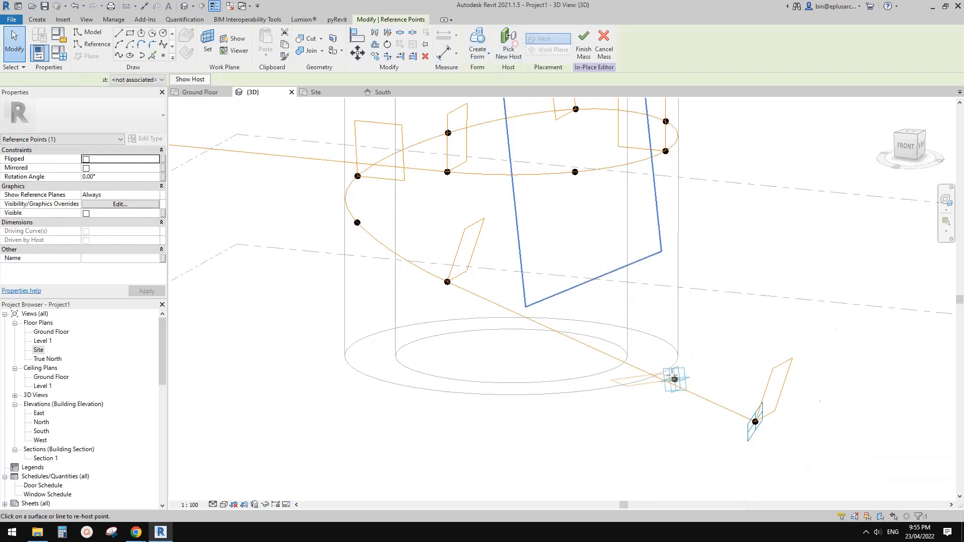
left_click(610, 356)
left_click_drag(610, 356, 595, 348)
Create the ramp form again from all the upright profiles, including the added one on the lower straight segment
key("Tab")
left_click(782, 388)
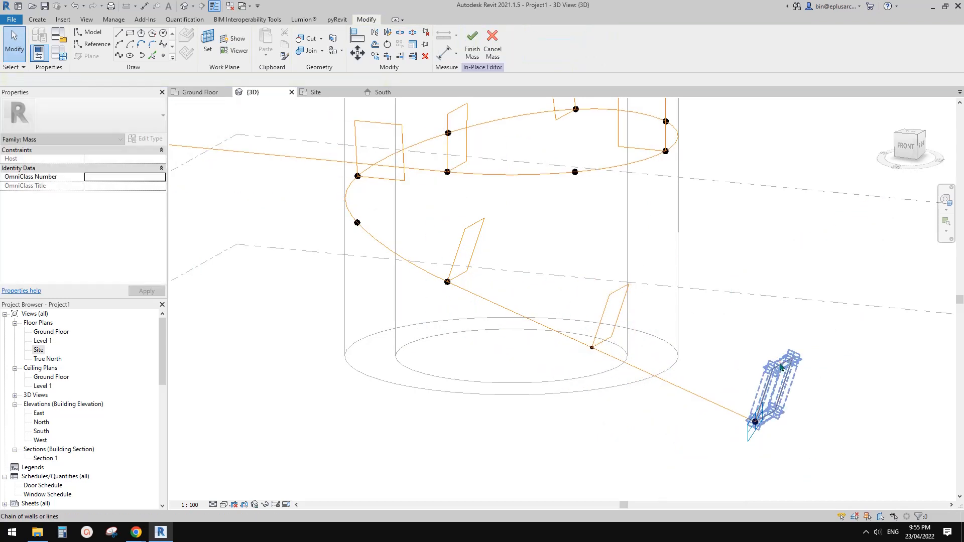
scroll(719, 357, "down", 1)
middle_click_drag(712, 359, 638, 365, "shift")
key("Tab")
left_click(670, 303, "ctrl")
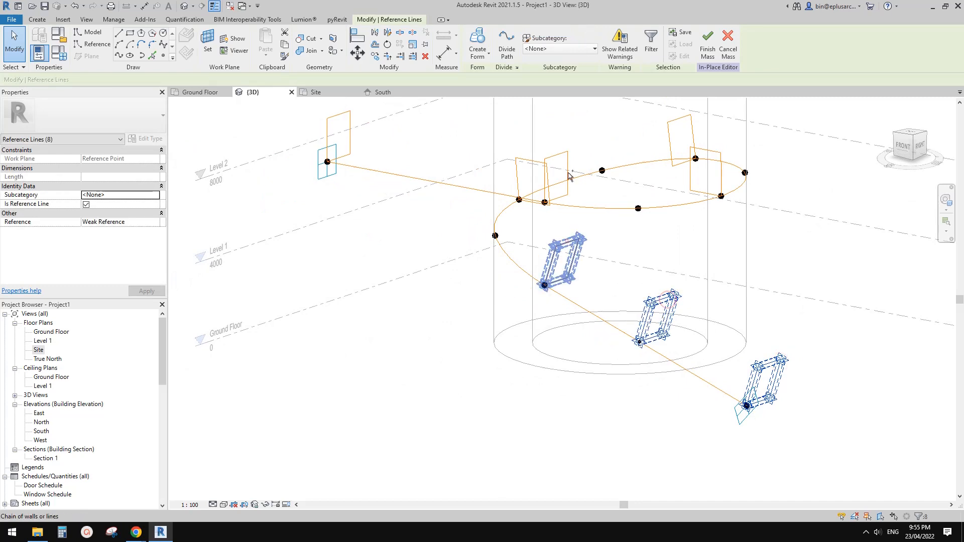
left_click(526, 160, "ctrl")
key("Tab")
left_click(341, 115, "ctrl")
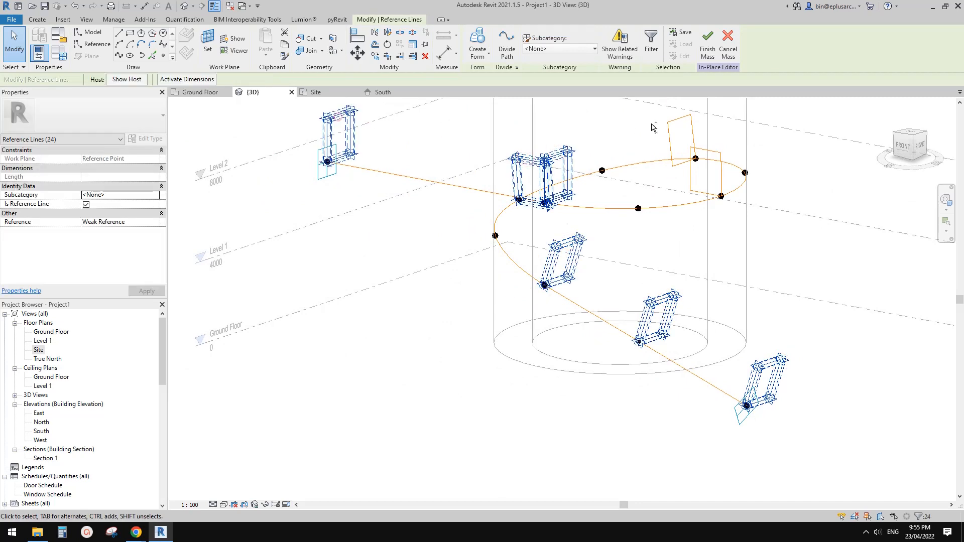
key("Tab")
left_click(672, 121, "ctrl")
key("Tab")
left_click(721, 154, "ctrl")
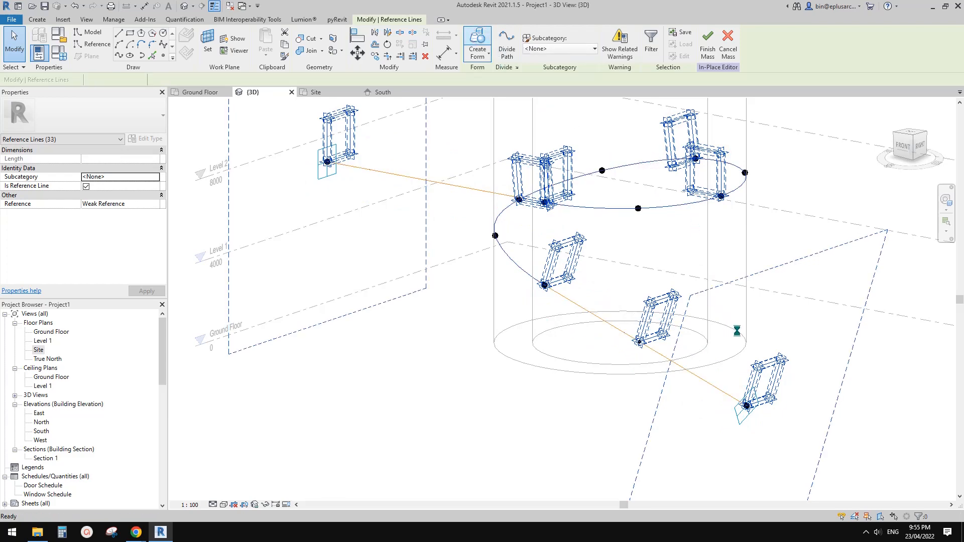
middle_click_drag(743, 386, 769, 396, "shift")
scroll(708, 265, "down", 1)
middle_click_drag(708, 265, 681, 337)
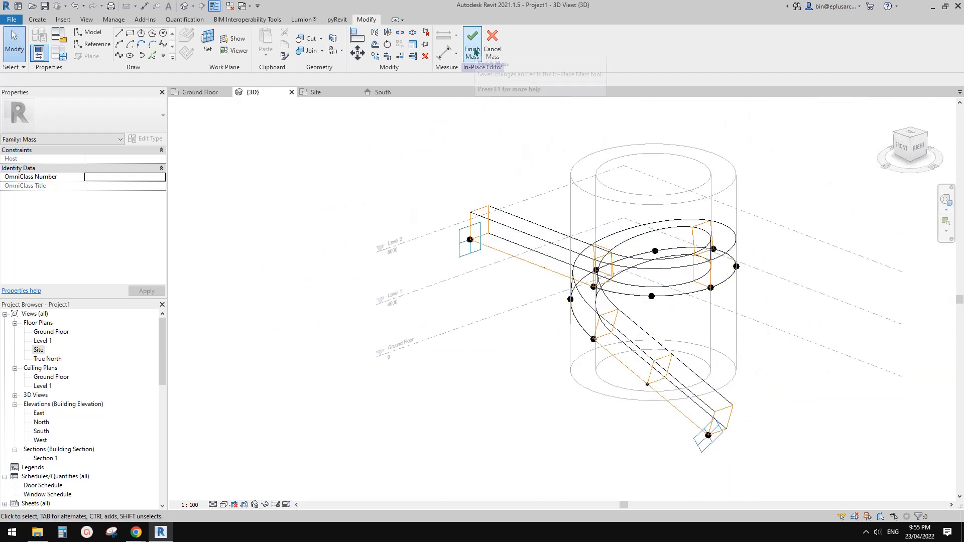
Assign the ramp form a new material with RGB 192-192-192 shading colour and finish the in-place mass
scroll(722, 360, "up", 3)
left_click(591, 331)
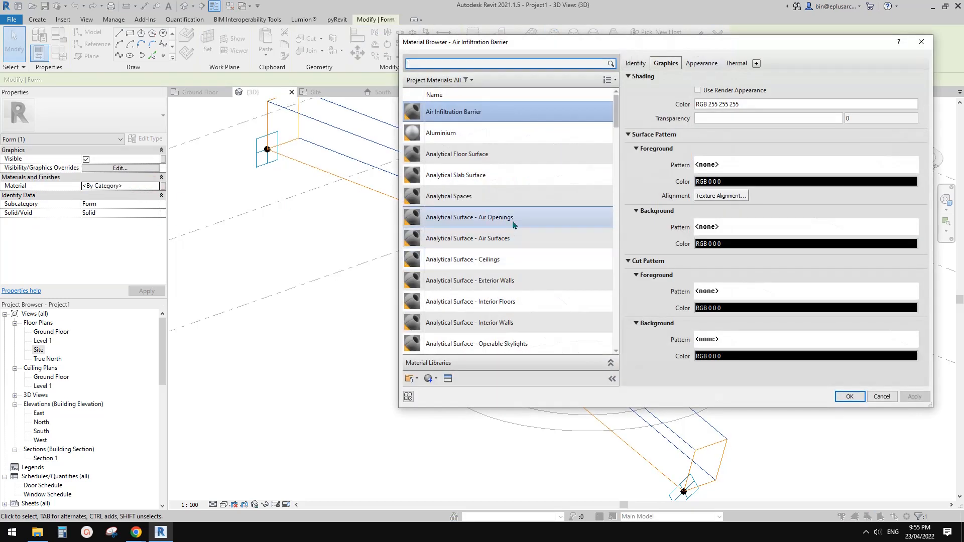
left_click(429, 379)
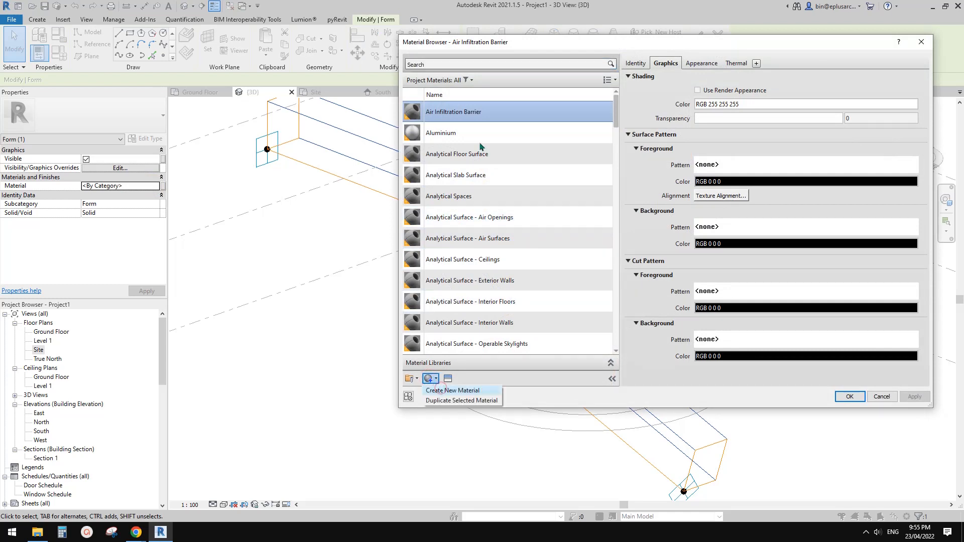
left_click(453, 390)
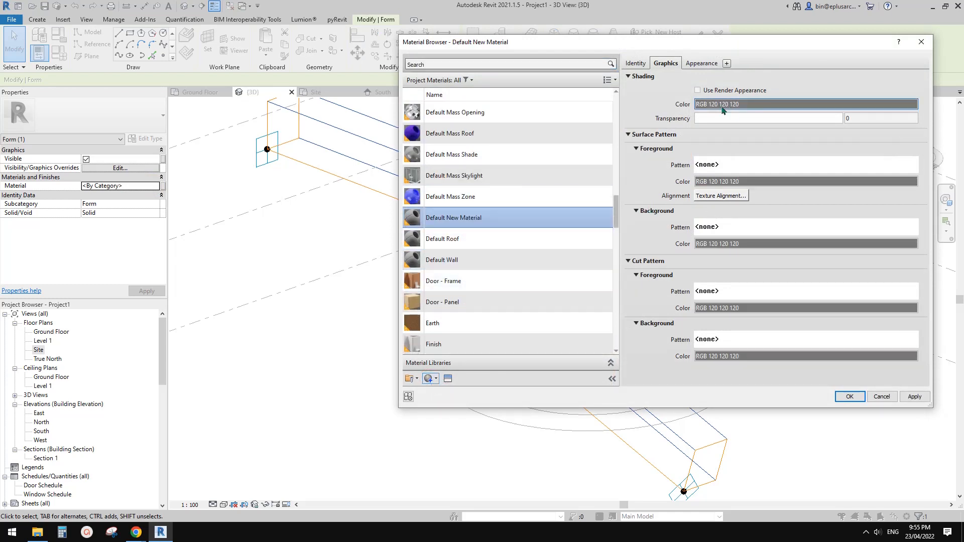
left_click(743, 105)
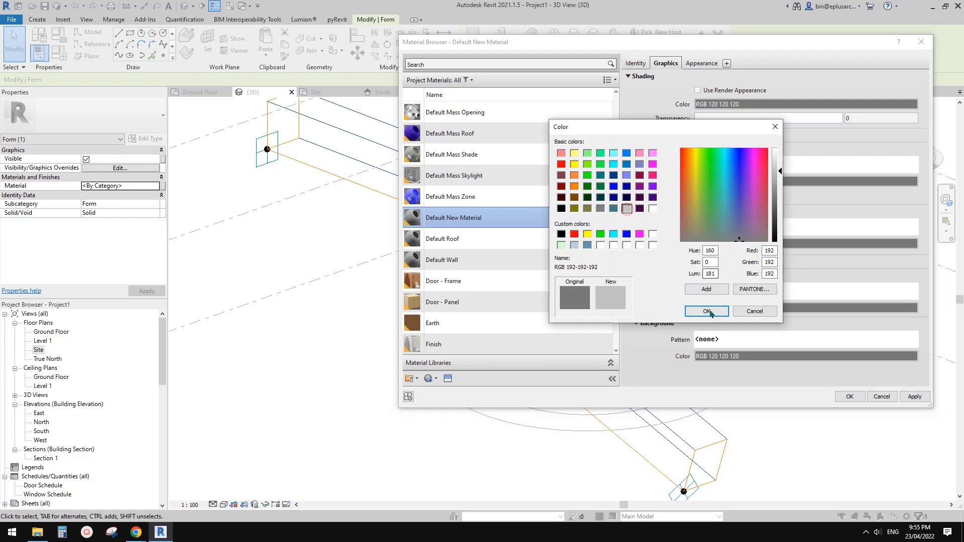
left_click(707, 311)
left_click(849, 396)
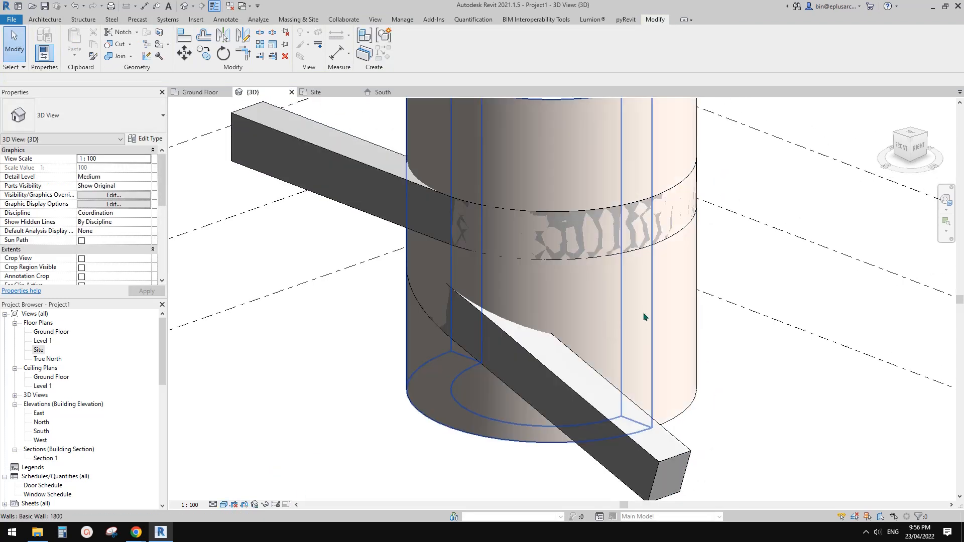
Compare the ramp mass with the tower reference image in Chrome and check the mass's in-place editing in Revit
scroll(644, 318, "down", 4)
middle_click_drag(596, 357, 375, 444, "shift")
scroll(632, 346, "up", 2)
left_click(602, 382)
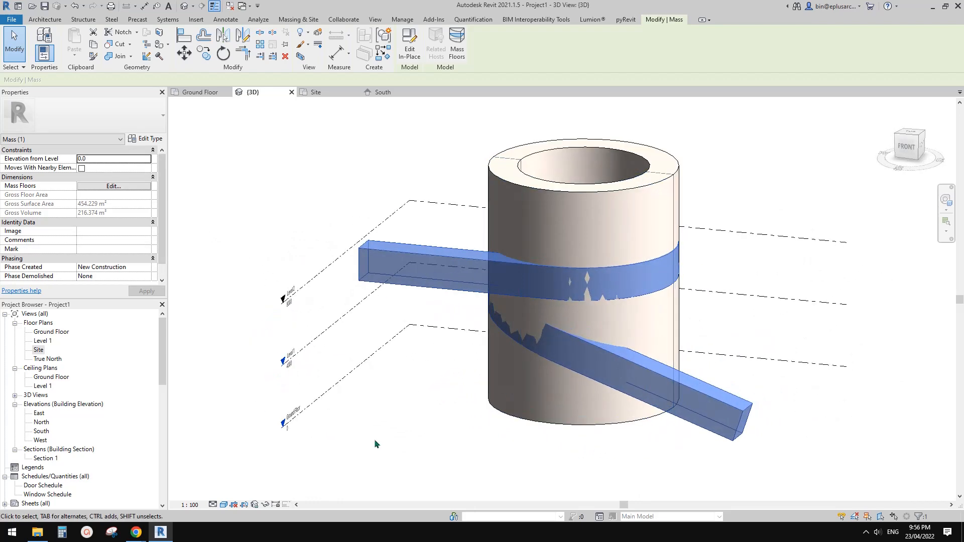
left_click(136, 533)
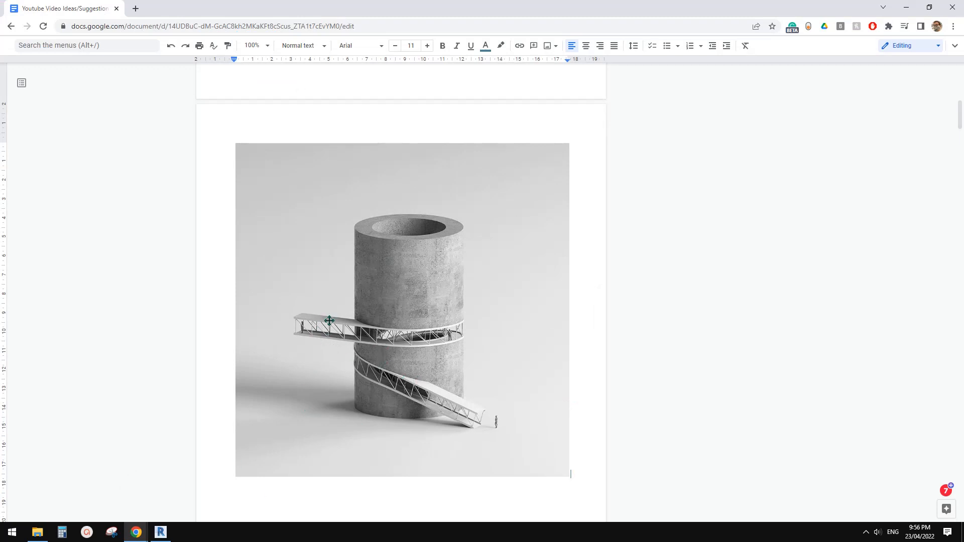
left_click(161, 532)
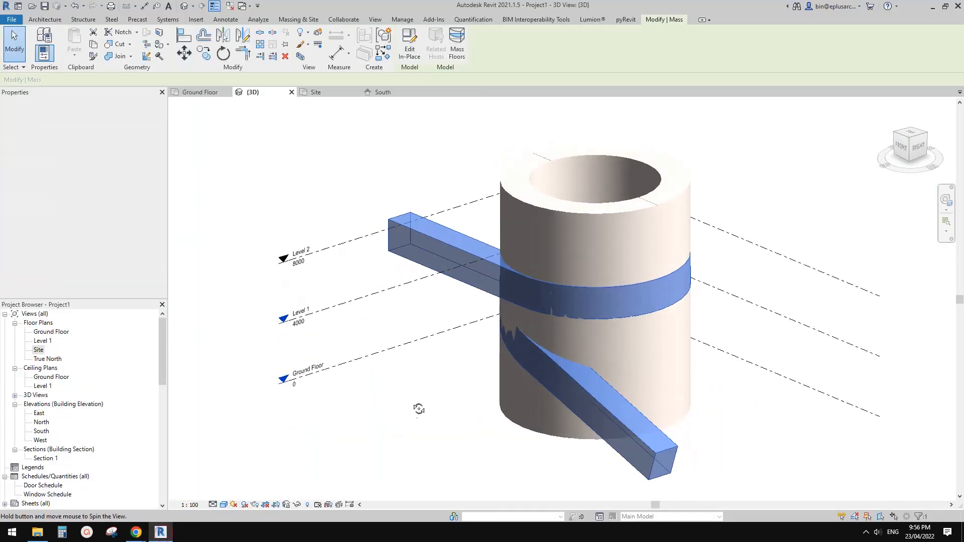
scroll(457, 232, "up", 5)
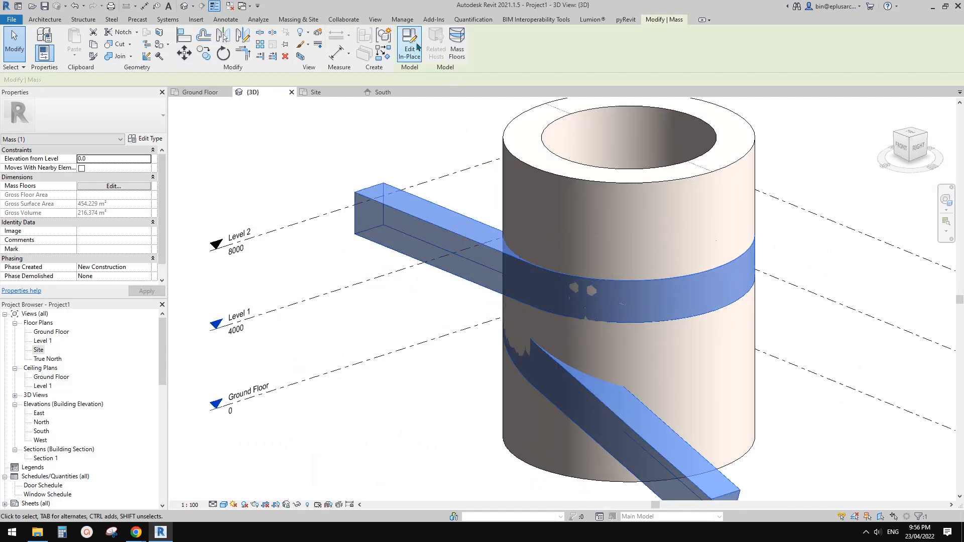
left_click(409, 44)
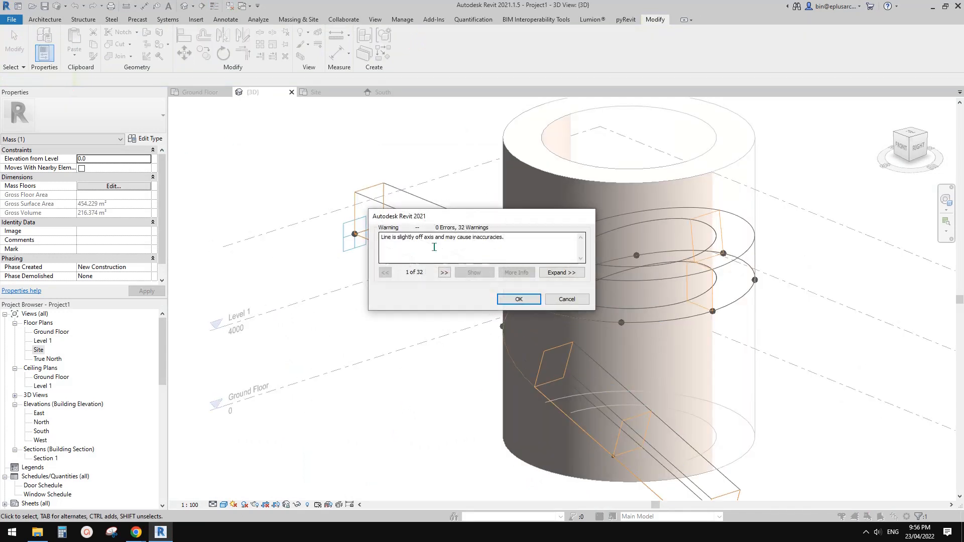
left_click(519, 299)
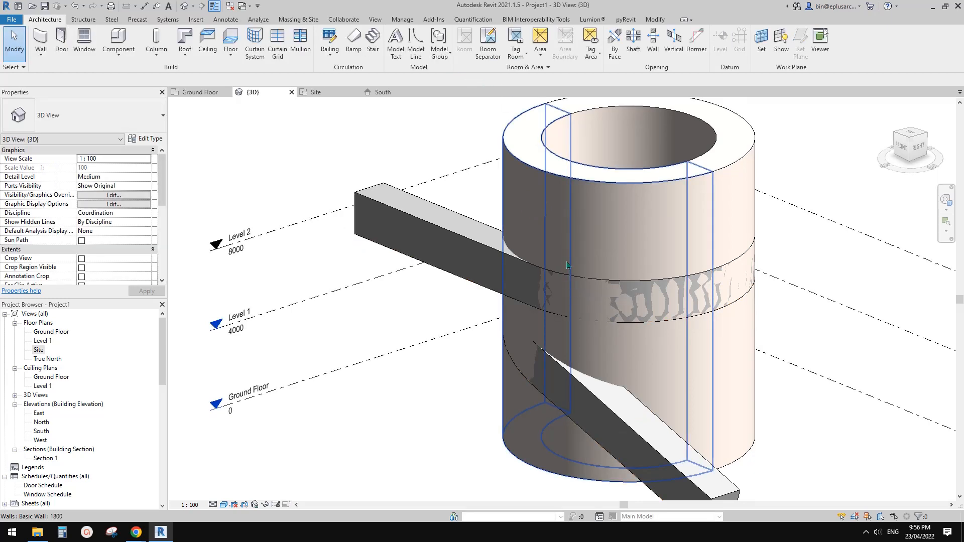
Create a roof by face on the top face of the ramp mass
left_click(185, 60)
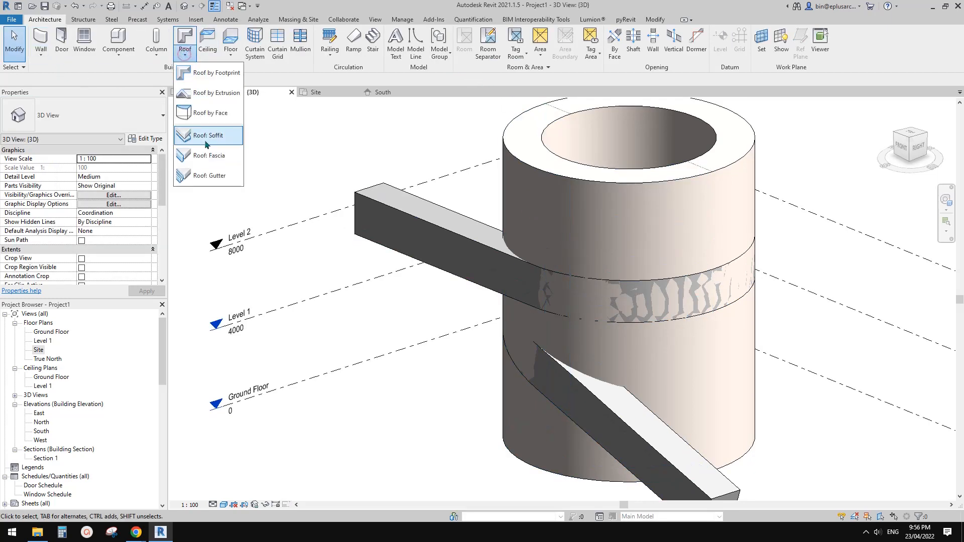
left_click(205, 113)
left_click(437, 216)
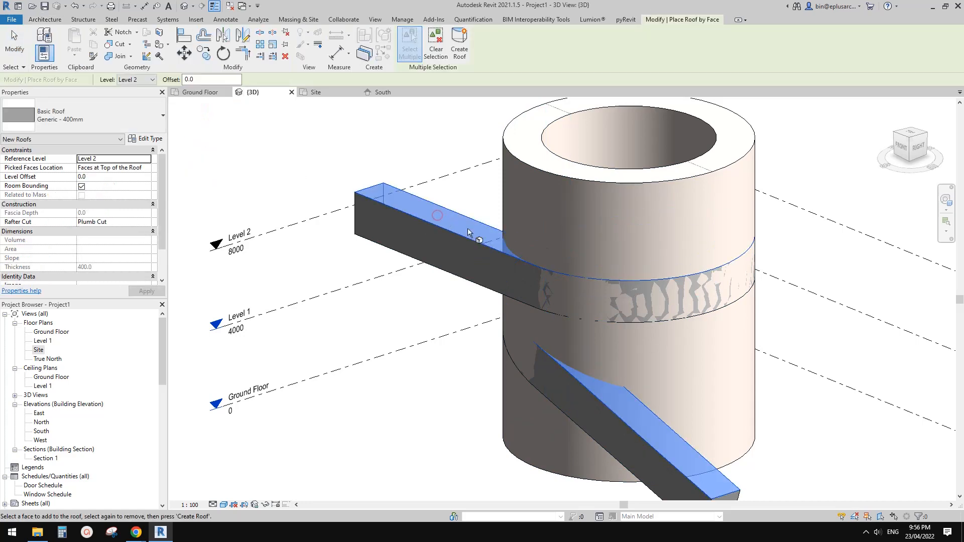
key("Escape")
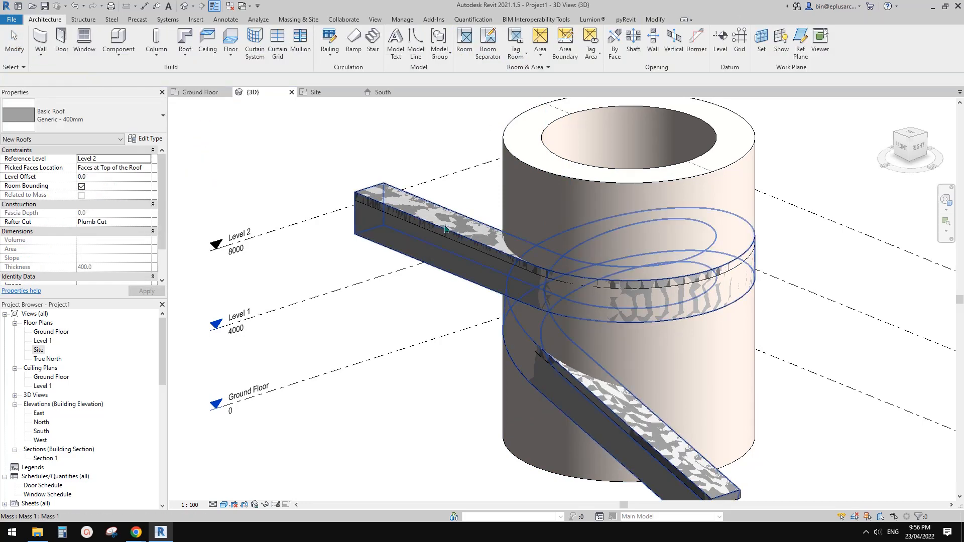
Change the roof on top of the ramp to the Generic - 125mm type
left_click(442, 226)
middle_click_drag(462, 290, 519, 217, "shift")
middle_click_drag(425, 227, 438, 344, "shift")
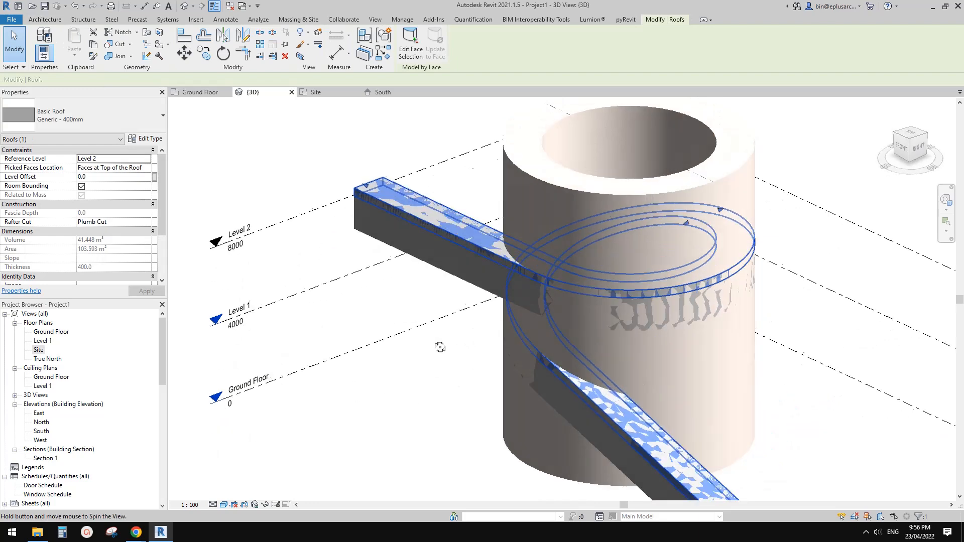
left_click(119, 120)
left_click(145, 210)
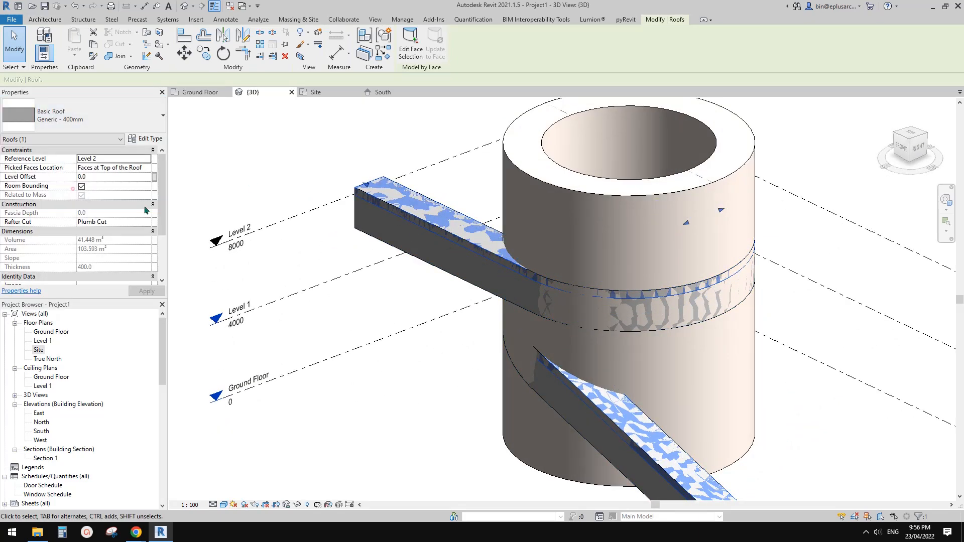
middle_click_drag(455, 240, 477, 227, "shift")
middle_click_drag(438, 294, 349, 312)
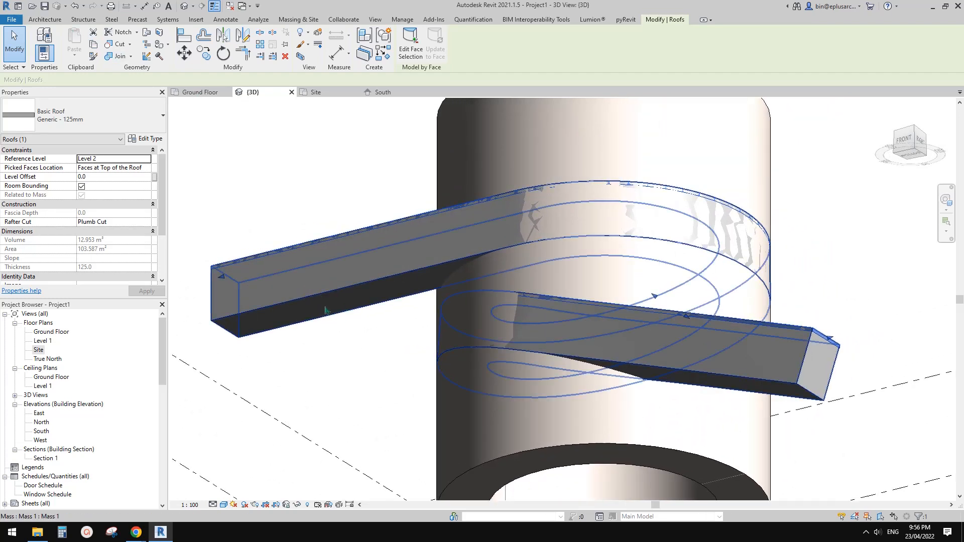
Create a second roof by face on the underside of the ramp mass
left_click(52, 21)
left_click(186, 56)
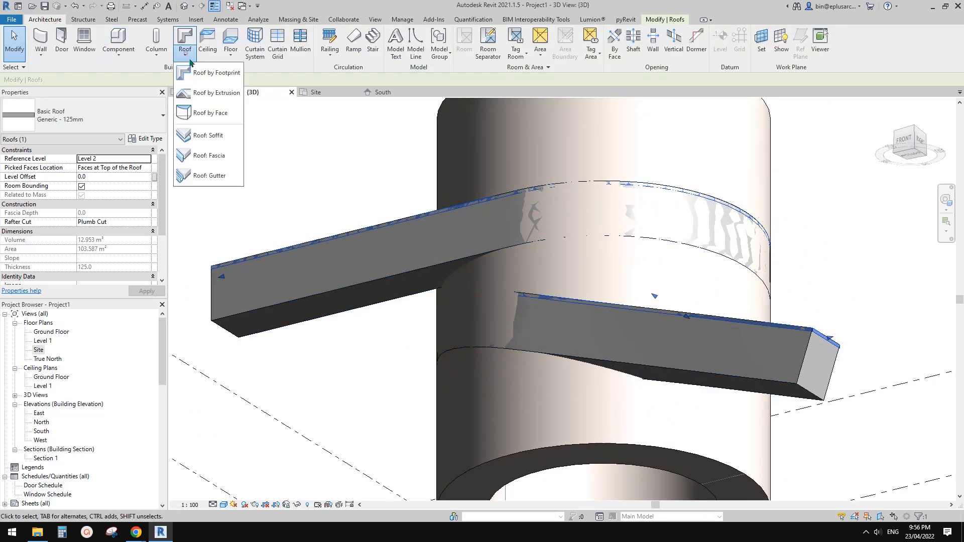
left_click(207, 115)
left_click(350, 294)
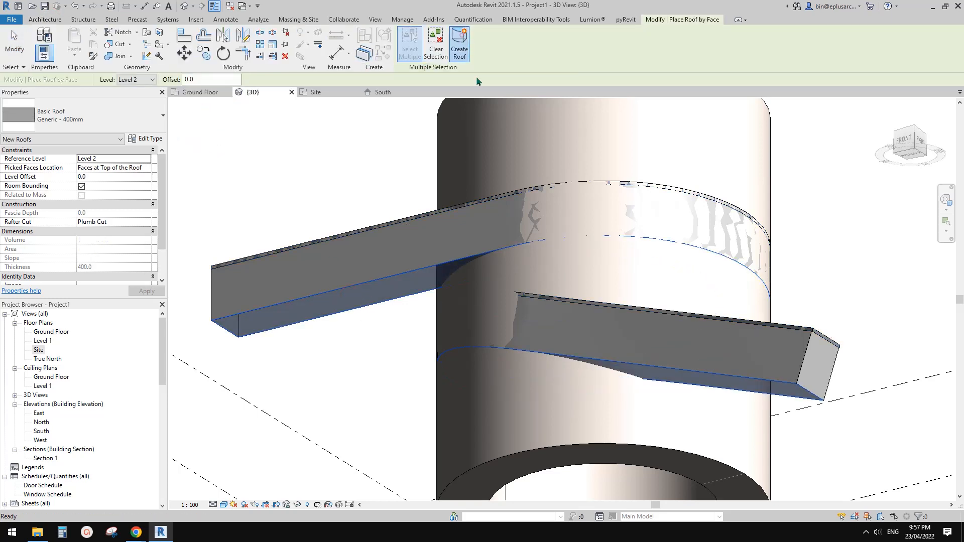
scroll(511, 324, "down", 1)
middle_click_drag(553, 352, 522, 376, "shift")
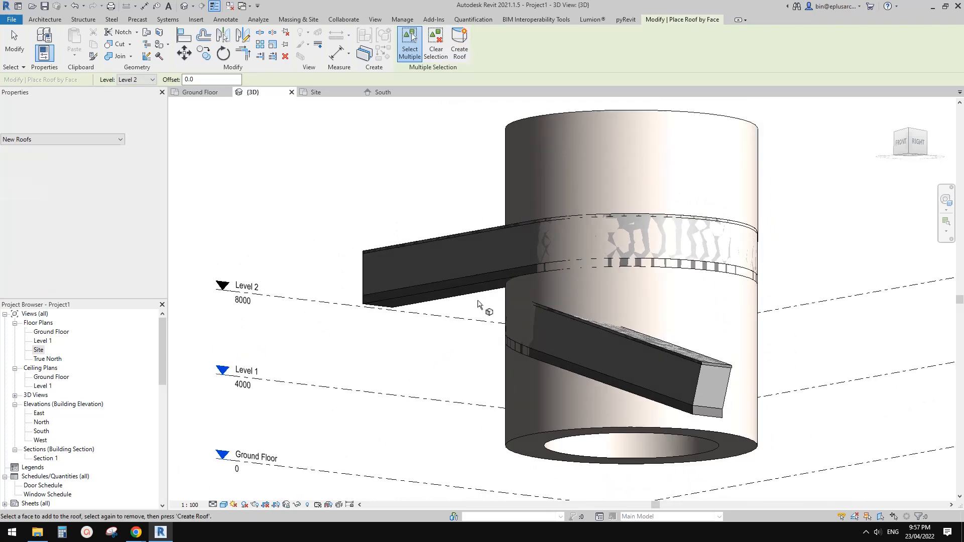
key("Escape")
Temporarily hide the ramp mass and change the underside roof to the Generic - 125mm type
left_click(485, 312)
middle_click_drag(490, 315, 497, 325, "shift")
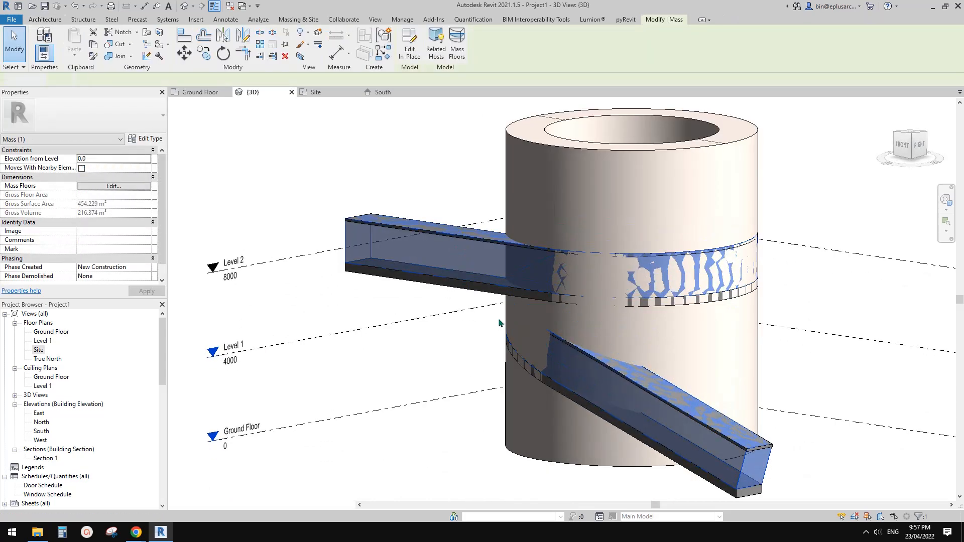
key("h")
key("h")
middle_click_drag(587, 347, 639, 335, "shift")
left_click(461, 290)
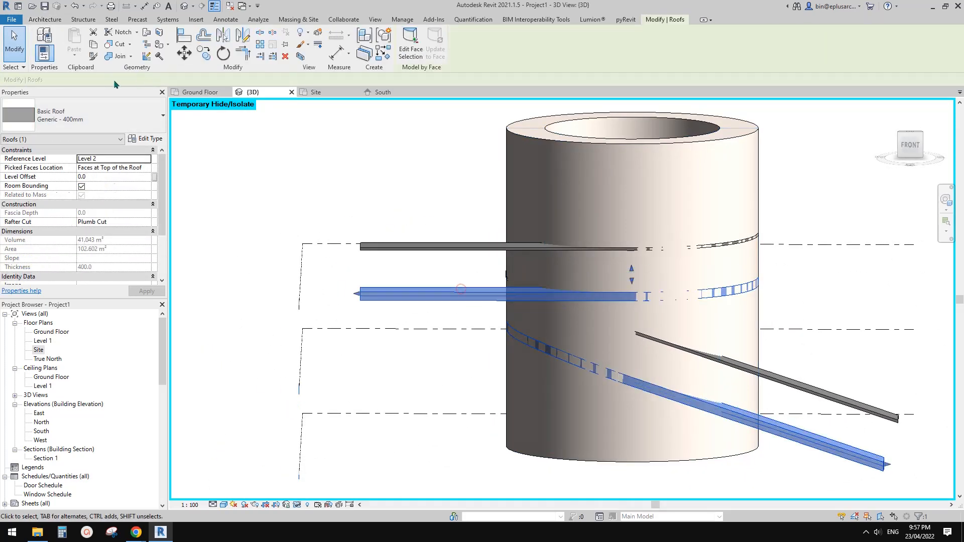
left_click(105, 117)
left_click(78, 185)
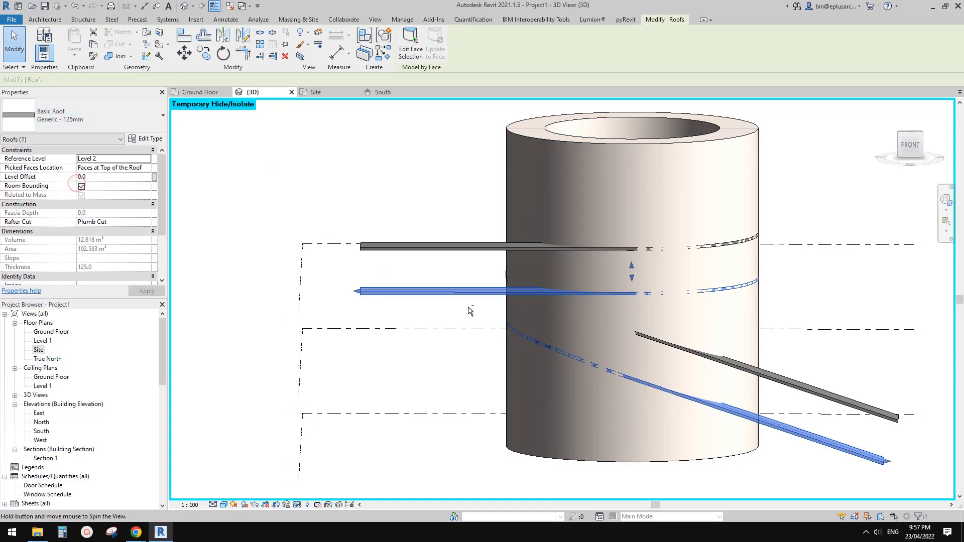
middle_click_drag(470, 311, 424, 305, "shift")
scroll(424, 305, "up", 1)
key("Escape")
key("Escape")
Reset the temporary hiding to bring back the ramp mass in the 3D view
scroll(409, 229, "down", 3)
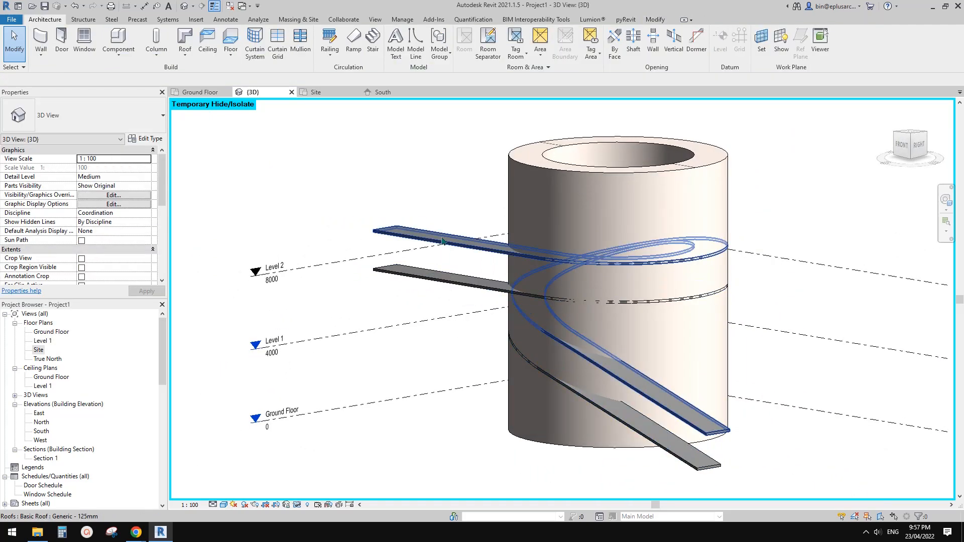
scroll(483, 323, "up", 2)
middle_click_drag(484, 323, 473, 304)
middle_click_drag(473, 304, 440, 301, "shift")
key("h")
key("r")
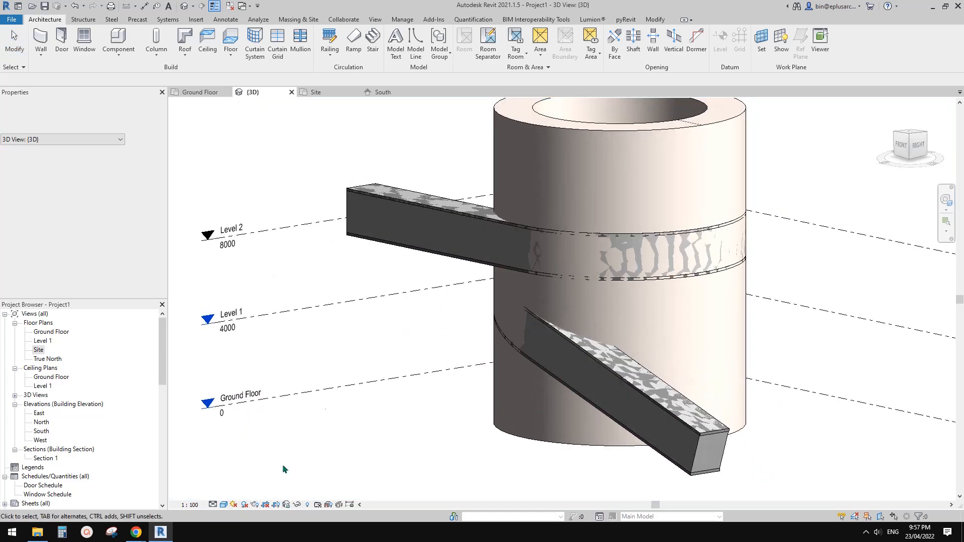
Check the tower reference image in the web browser, return to Revit and select the ramp mass
mouse_move(149, 535)
left_click(211, 487)
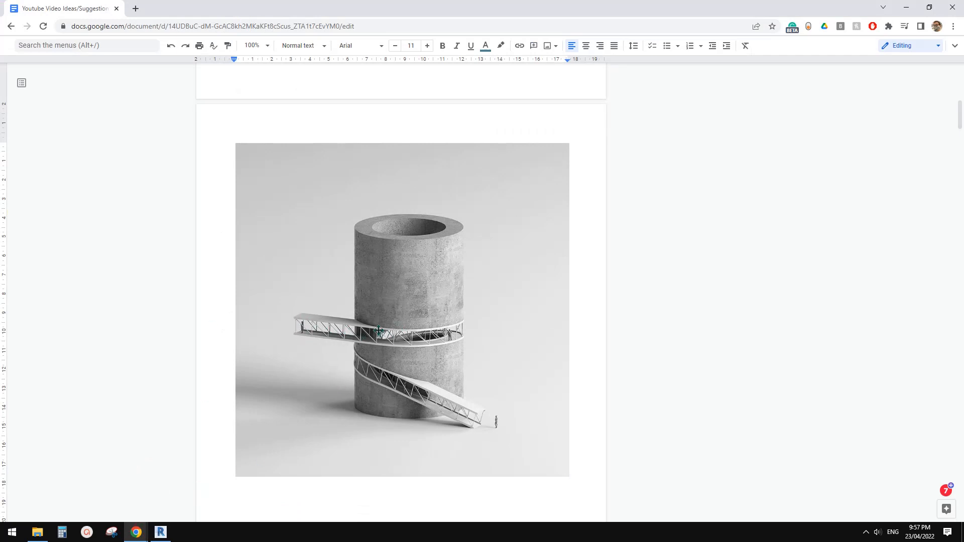
left_click(160, 532)
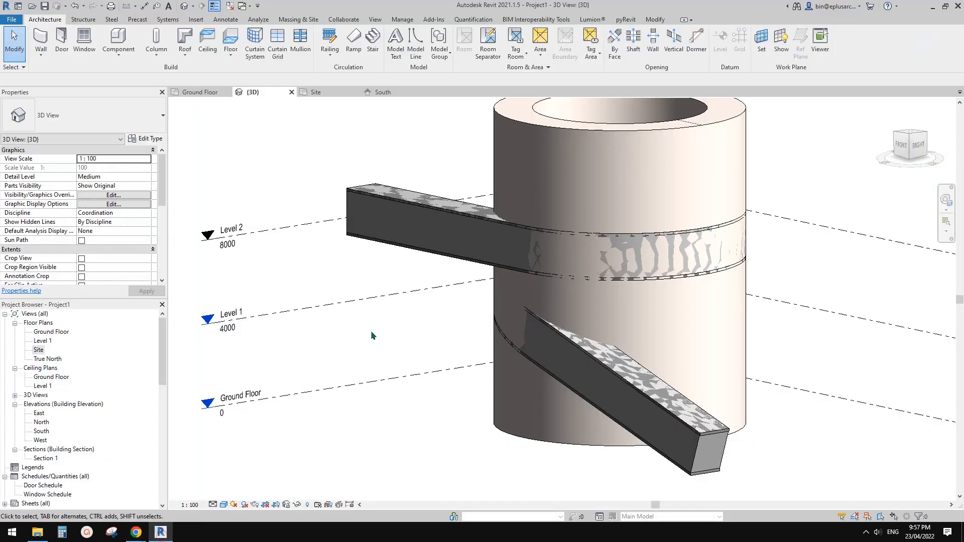
middle_click_drag(398, 284, 394, 308)
left_click(421, 256)
middle_click_drag(459, 265, 391, 254)
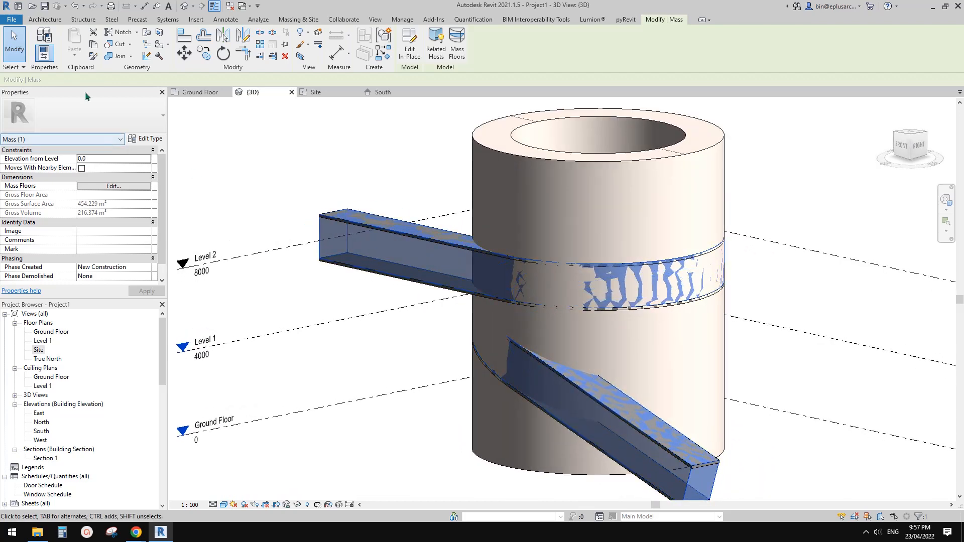
Create a new family from the Metric Generic Model Adaptive.rft template
left_click(11, 19)
mouse_move(64, 62)
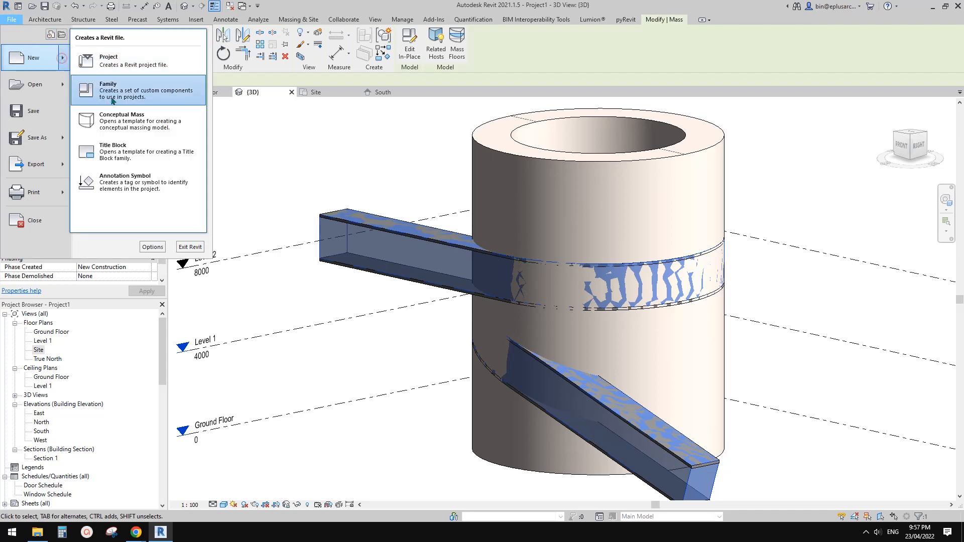
left_click(122, 93)
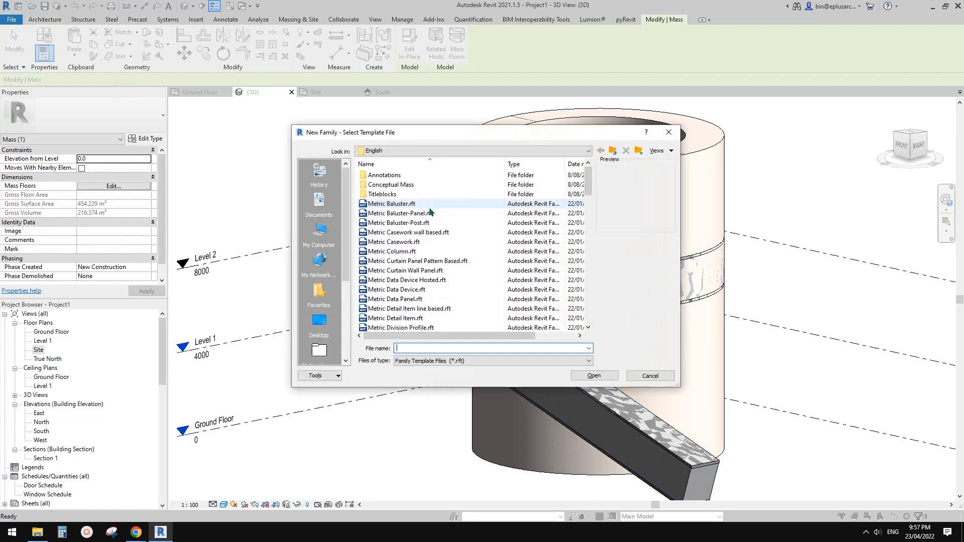
left_click(589, 218)
left_click(591, 243)
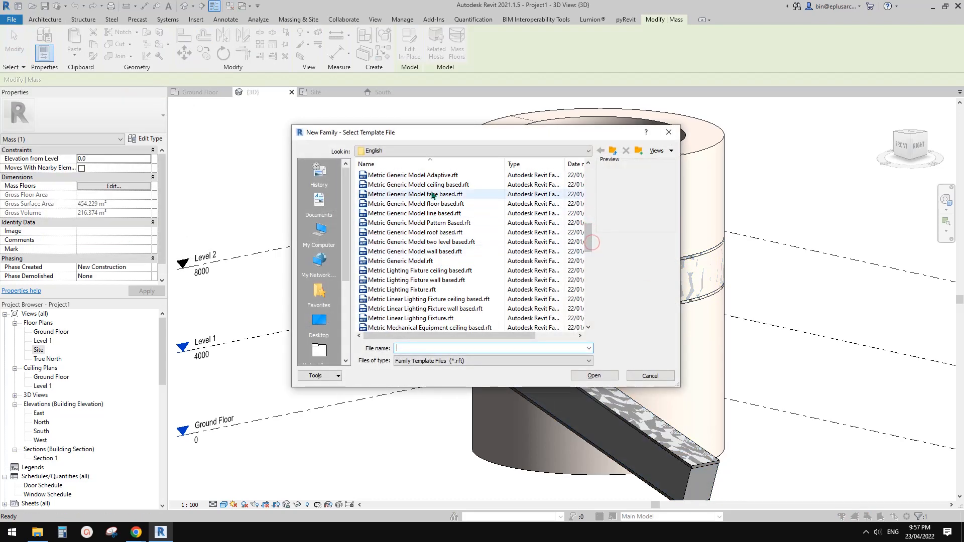
left_click(391, 176)
left_click(594, 376)
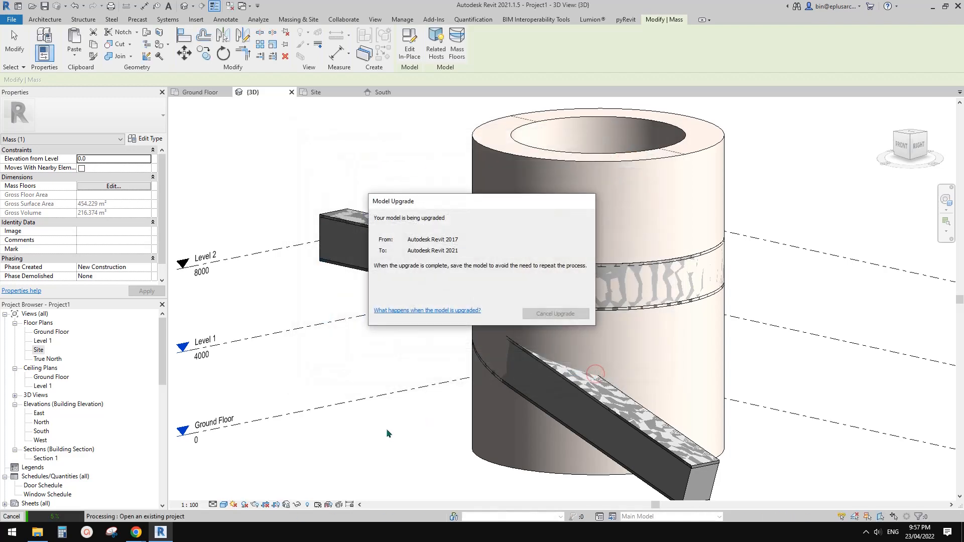
Examine the ramp's side bracing in the browser's reference image and return to the new family in Revit
mouse_move(136, 531)
left_click(193, 506)
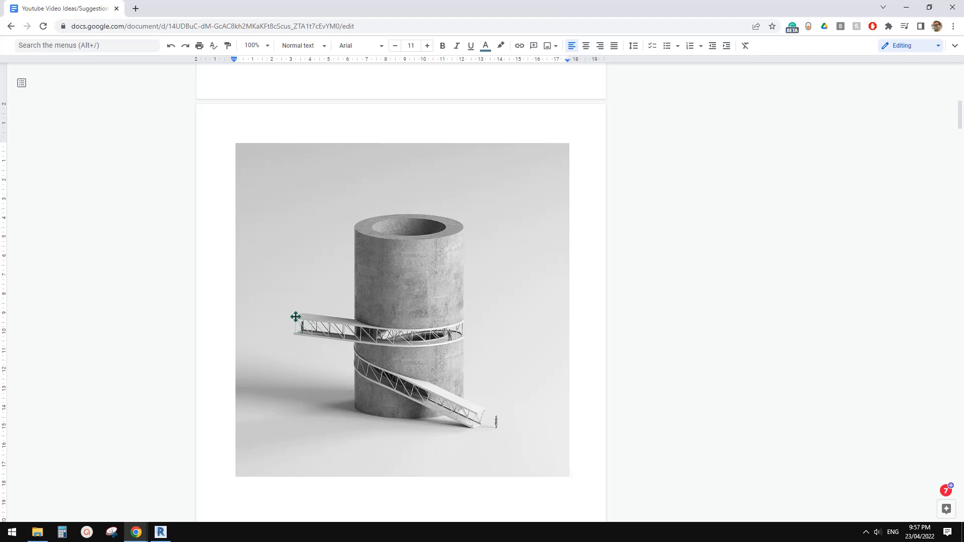
left_click(167, 531)
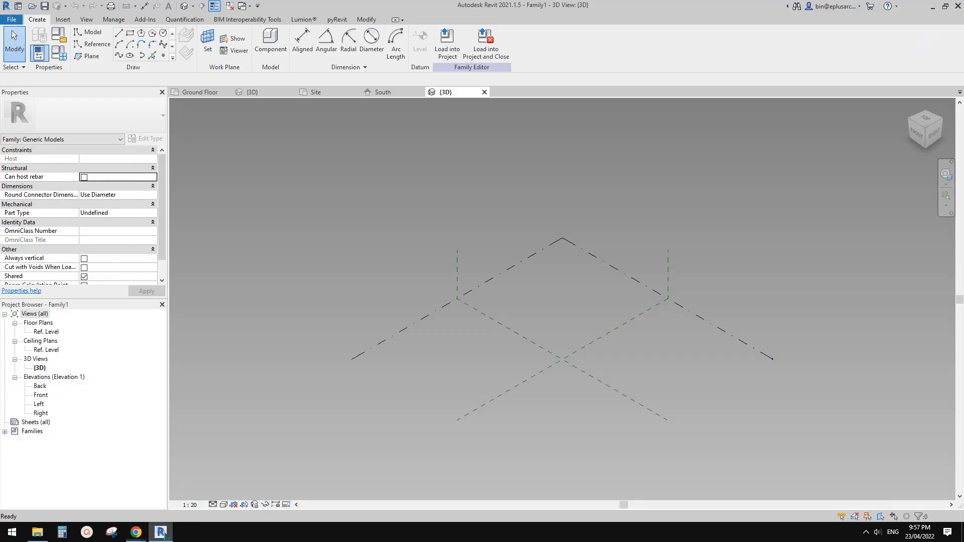
Place three reference points in a triangular arrangement on the reference level of the new family
left_click(162, 59)
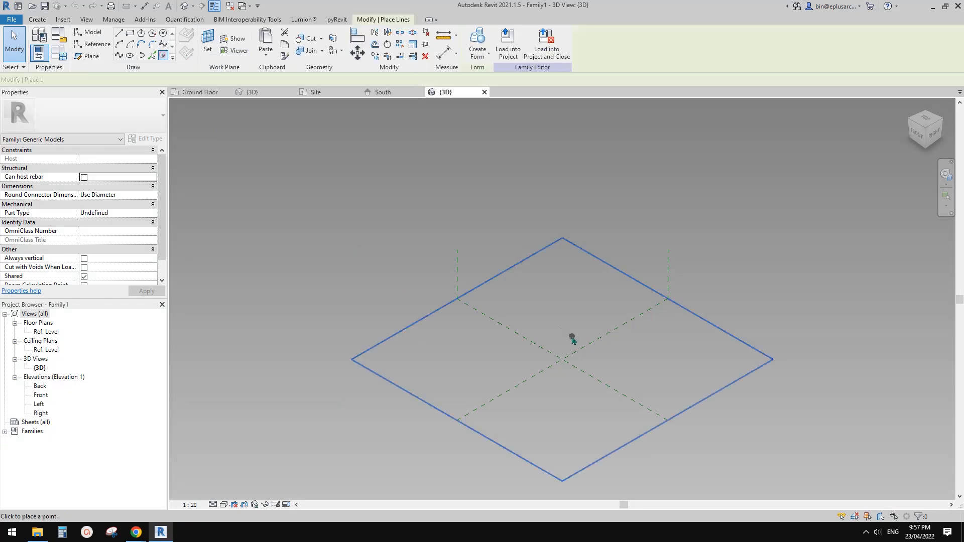
left_click(498, 363)
key("Escape")
key("Escape")
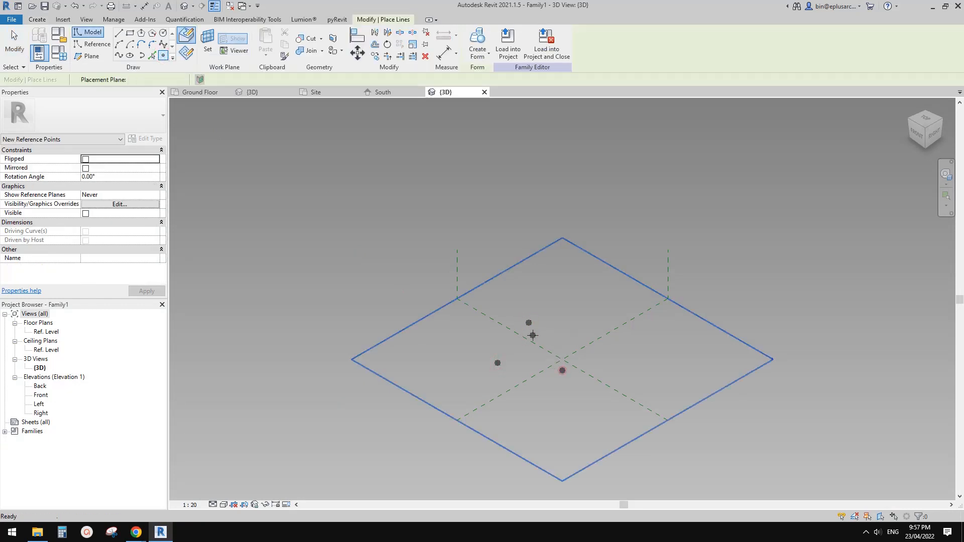
Connect the three points with two lines meeting at the upper point and make both of them reference lines
left_click_drag(391, 279, 565, 396)
scroll(560, 352, "up", 2)
scroll(560, 353, "up", 2)
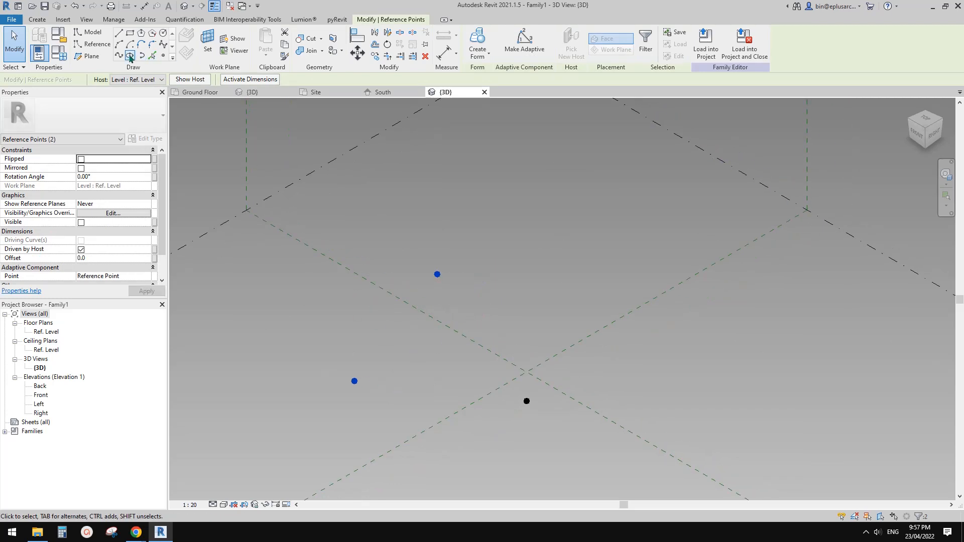
left_click(129, 56)
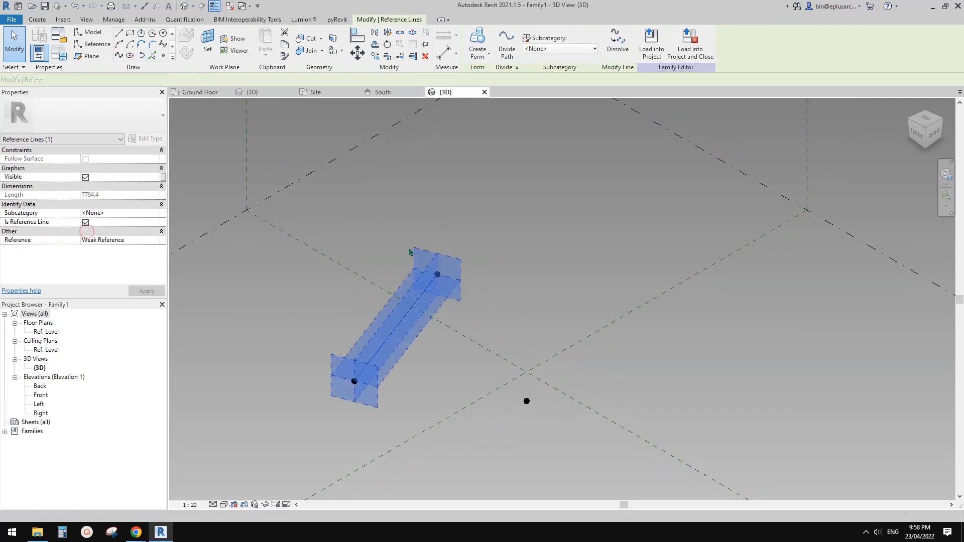
left_click_drag(409, 251, 596, 452)
left_click(120, 55)
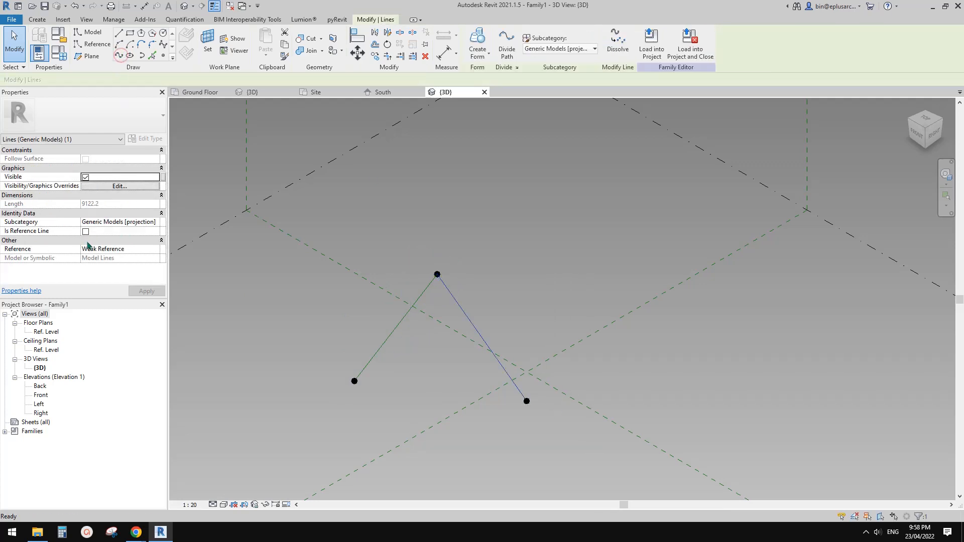
left_click(85, 232)
Make the three reference points adaptive placement points
left_click_drag(406, 230, 490, 305)
left_click_drag(322, 344, 404, 432, "ctrl")
left_click_drag(474, 383, 572, 441, "ctrl")
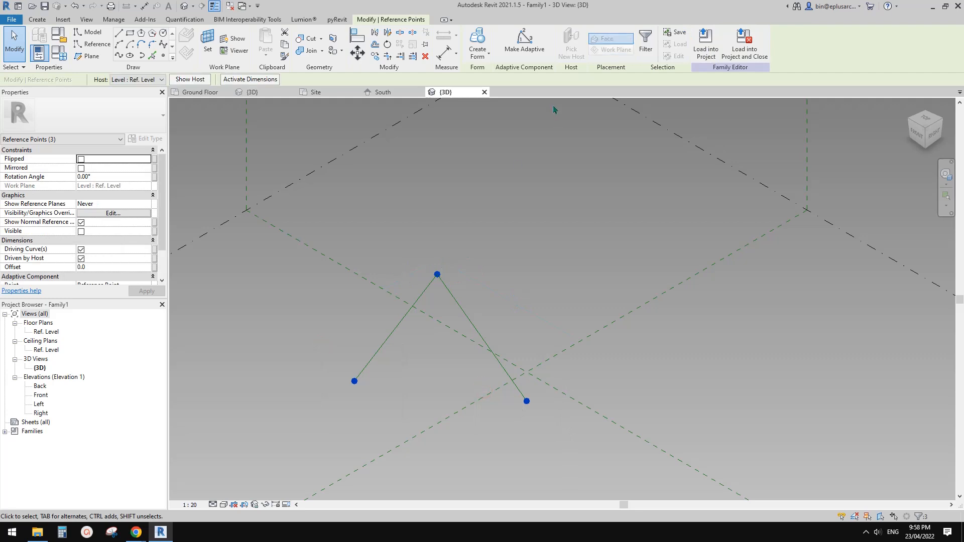
left_click(525, 52)
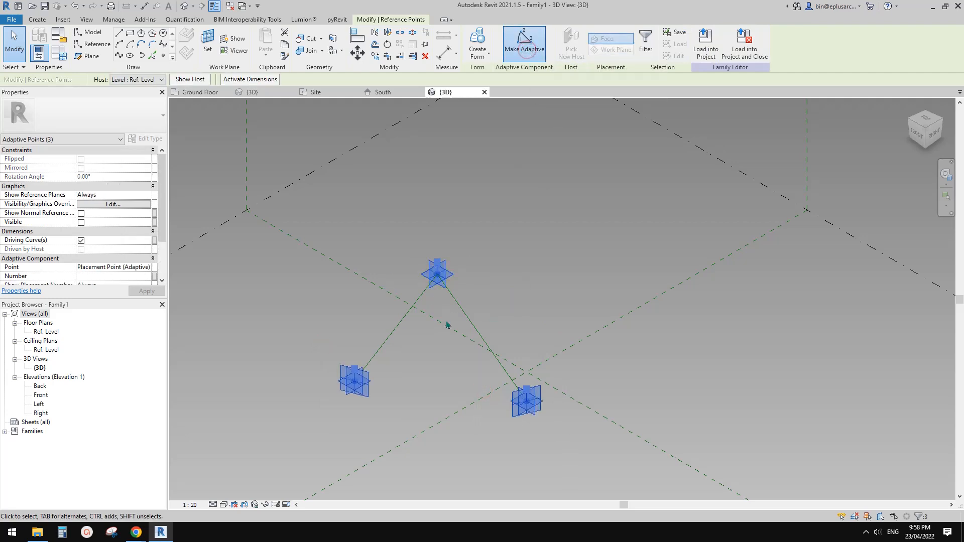
middle_click_drag(446, 326, 548, 301)
left_click(484, 315)
scroll(462, 318, "up", 1)
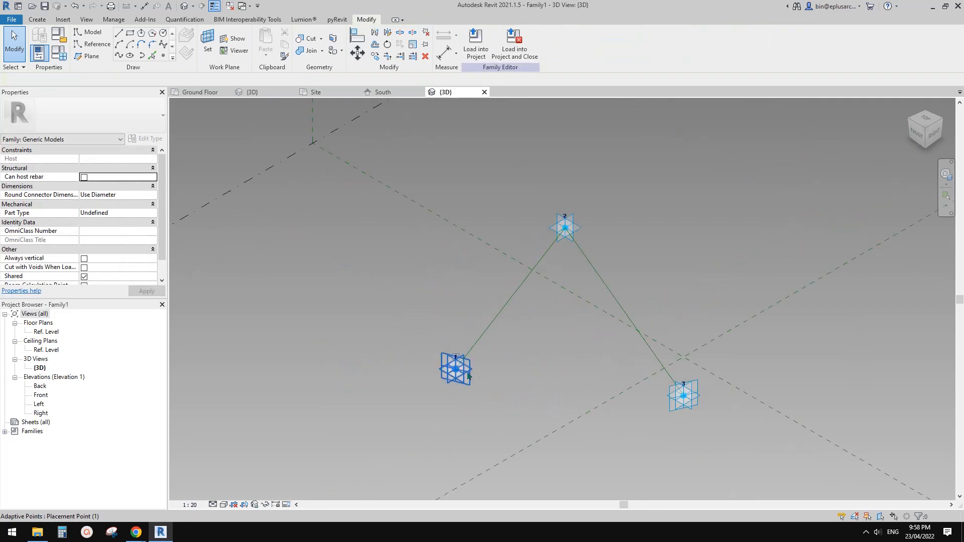
Place a reference point on the line between points 1 and 2 and draw a reference circle of radius 45 around it on its work plane
left_click(164, 55)
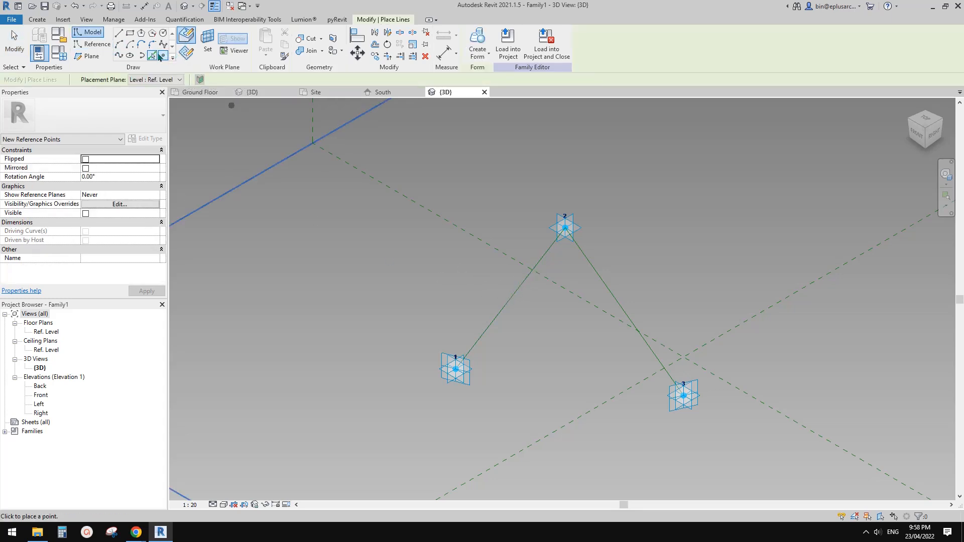
left_click(507, 302)
left_click(90, 44)
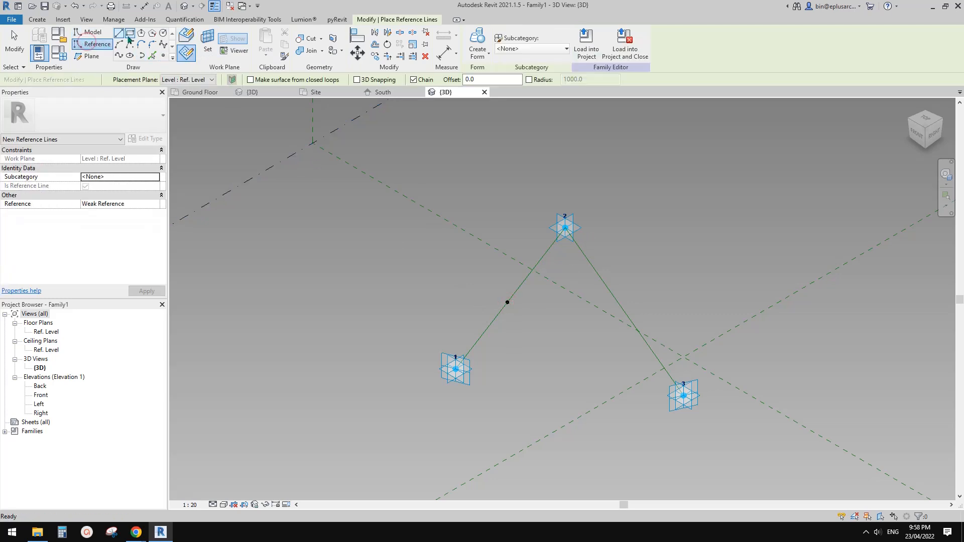
left_click(164, 35)
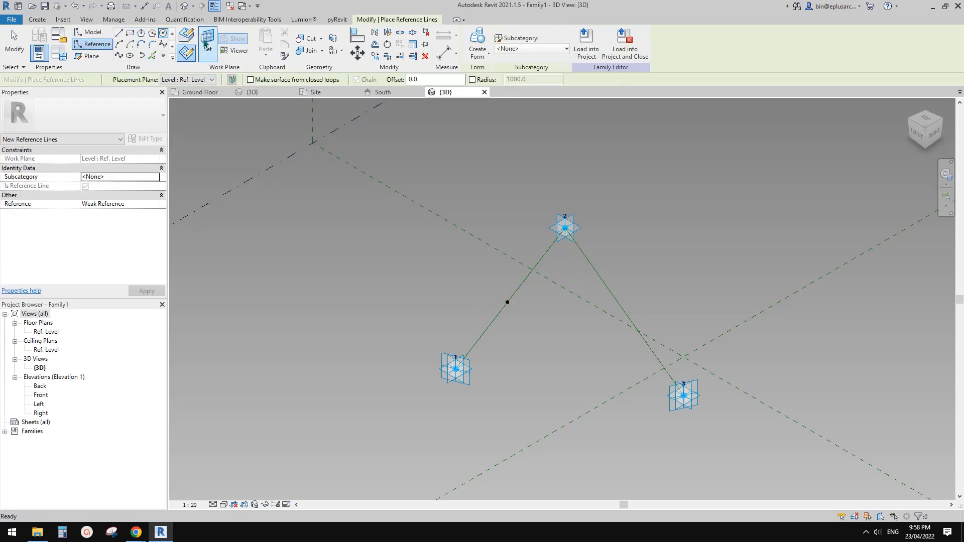
left_click(206, 43)
left_click(507, 302)
scroll(507, 302, "up", 5)
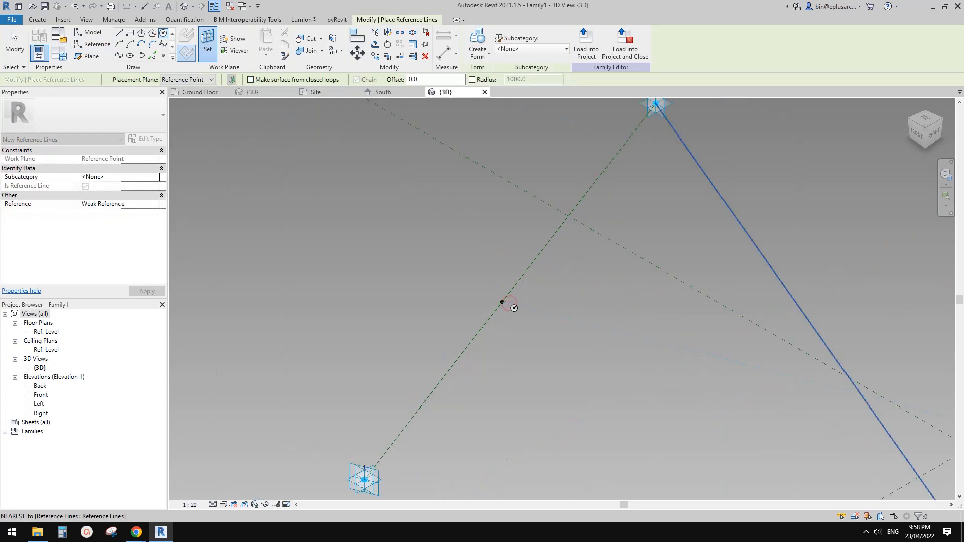
left_click(502, 302)
scroll(502, 299, "up", 3)
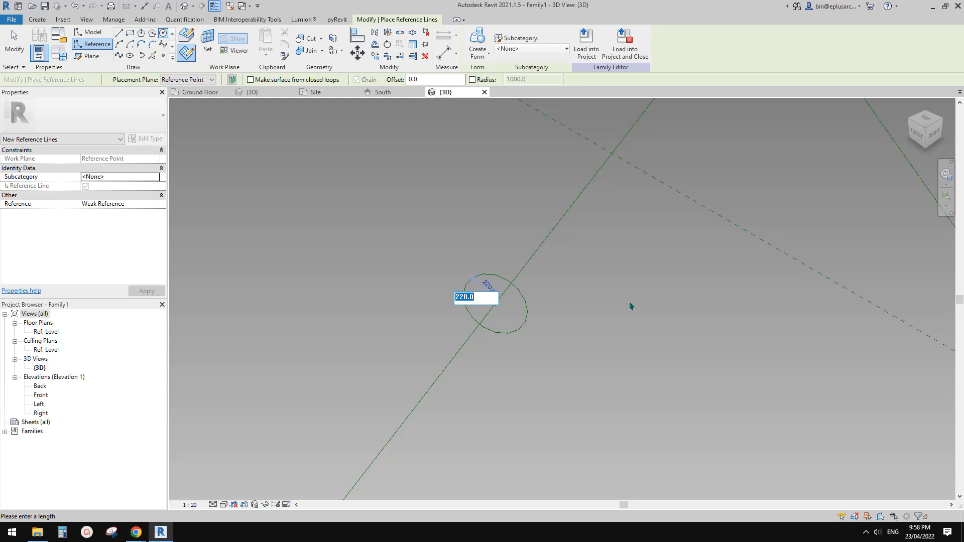
type("45")
key("Return")
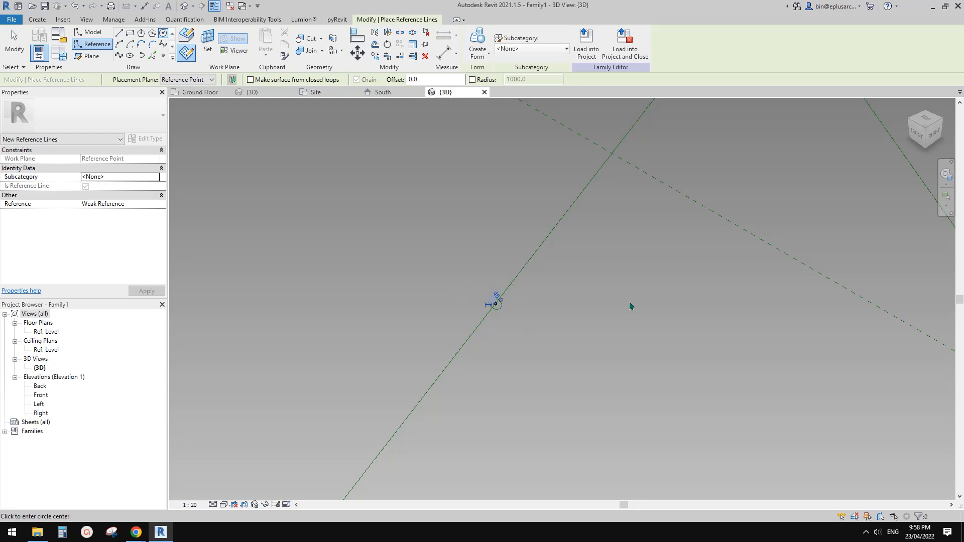
key("Escape")
key("Escape")
Copy the hosted reference point with its circle to the free area between the two reference lines
scroll(496, 304, "down", 2)
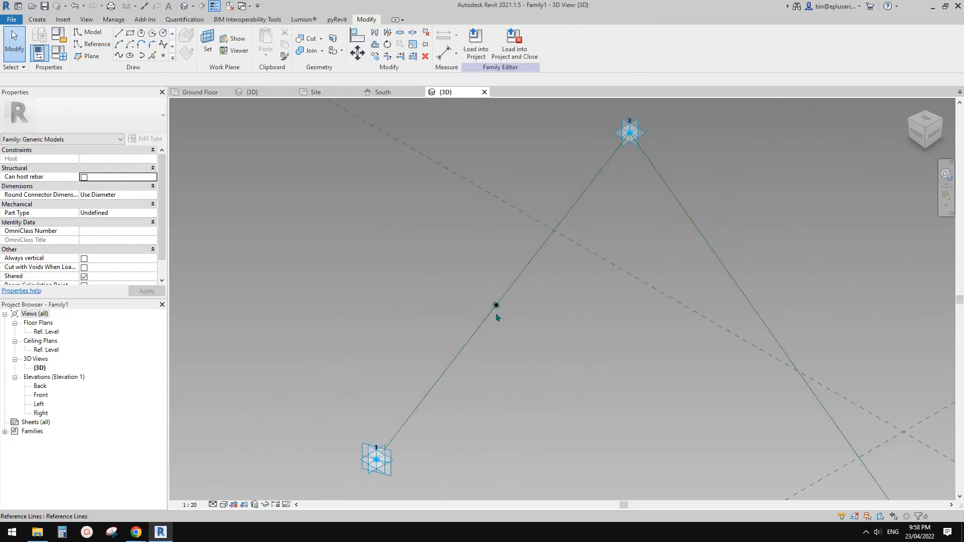
left_click_drag(466, 278, 527, 328)
middle_click_drag(525, 320, 479, 314)
left_click_drag(470, 304, 563, 343, "ctrl")
left_click(573, 349)
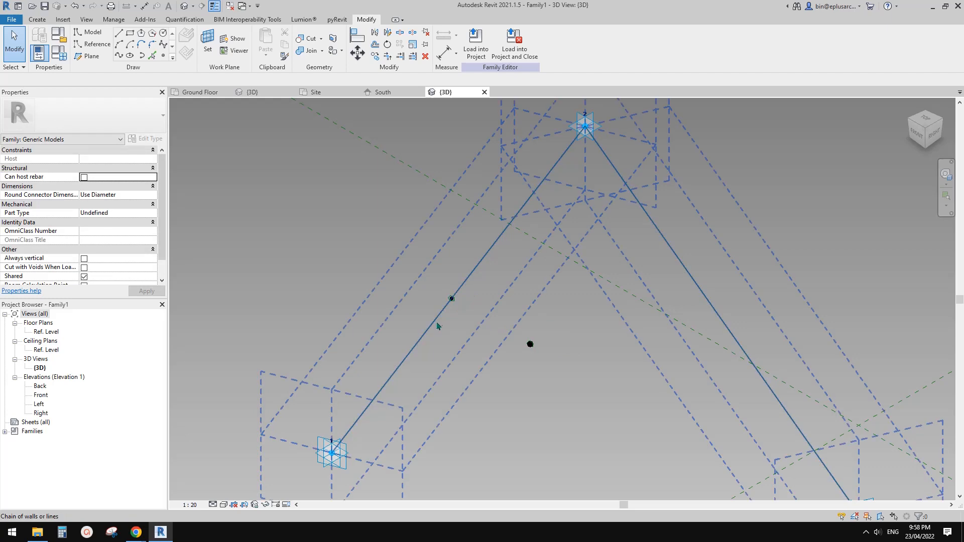
Try to create one continuous form from the circle along both reference lines and inspect the joint at point 2
left_click(444, 300)
left_click(460, 310)
left_click_drag(428, 279, 472, 315)
left_click(478, 270, "ctrl")
left_click(485, 42)
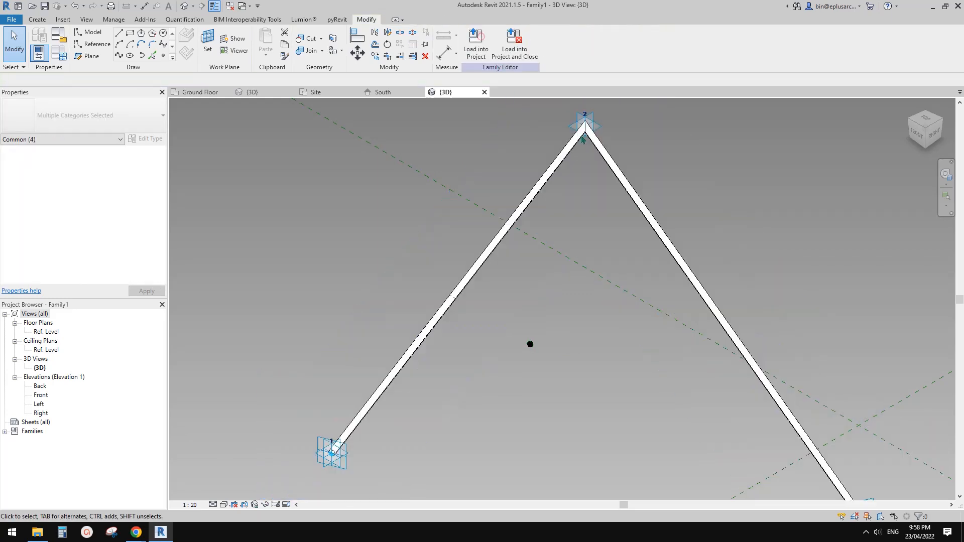
scroll(534, 188, "up", 3)
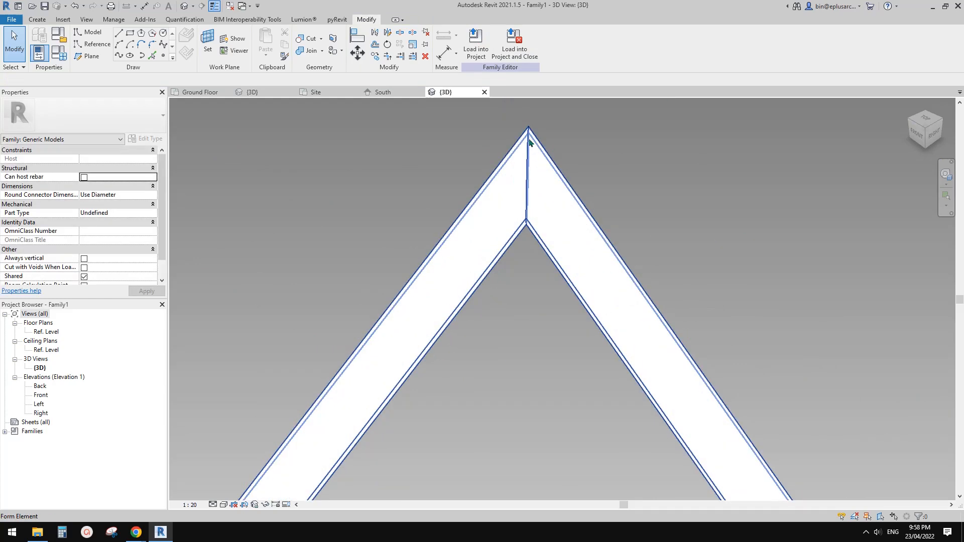
scroll(480, 168, "down", 2)
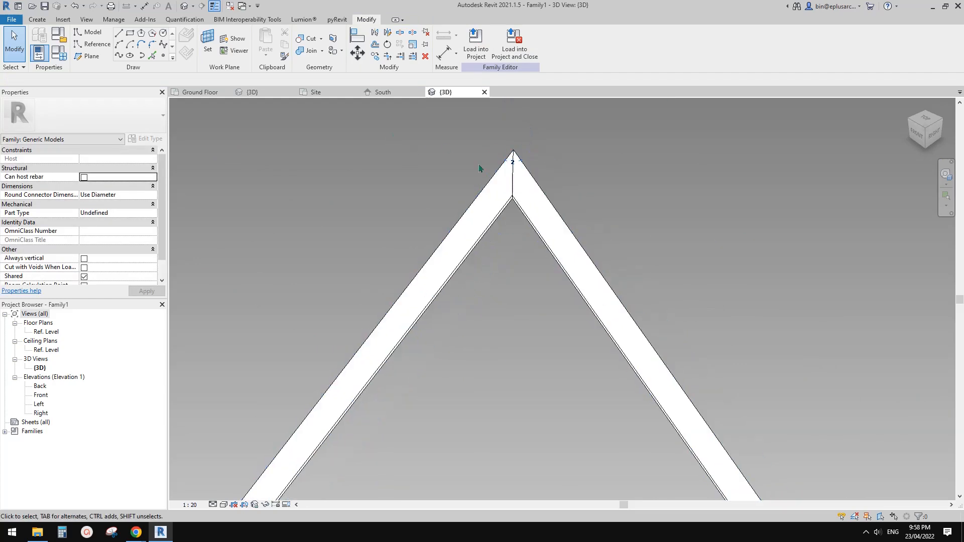
scroll(482, 246, "down", 2)
middle_click_drag(482, 246, 487, 213)
scroll(478, 193, "down", 2)
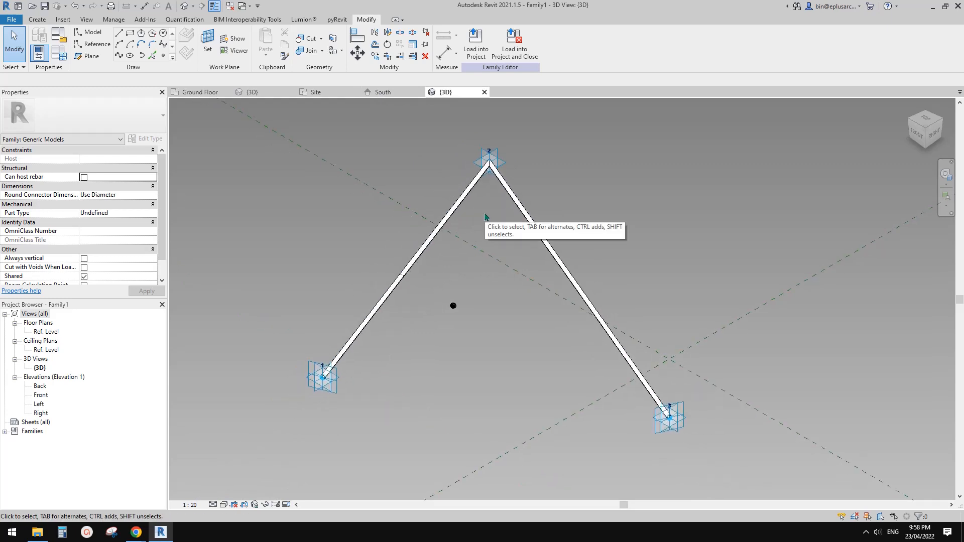
Rehost the copied point and its circle on the reference line between points 2 and 3
scroll(483, 215, "up", 2)
scroll(505, 336, "up", 6)
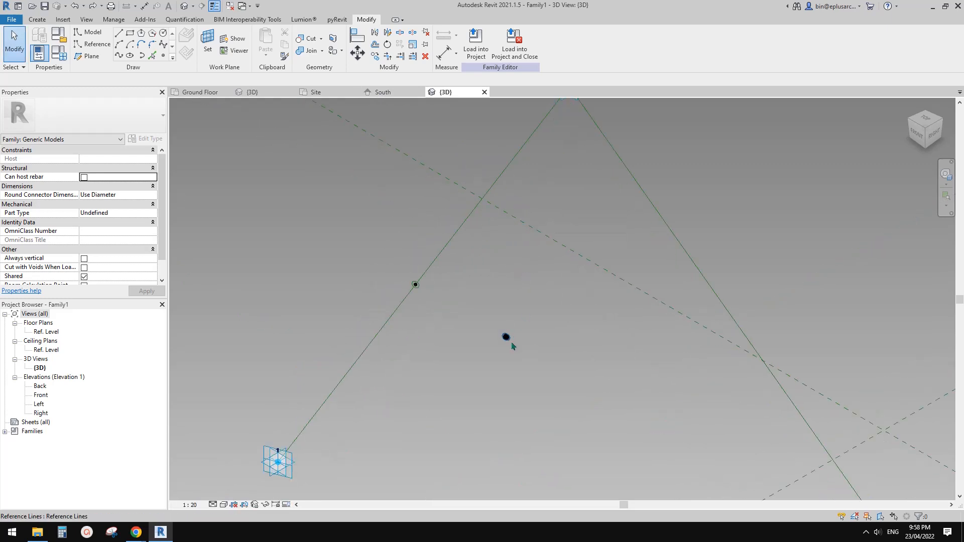
left_click(504, 336)
scroll(512, 187, "down", 2)
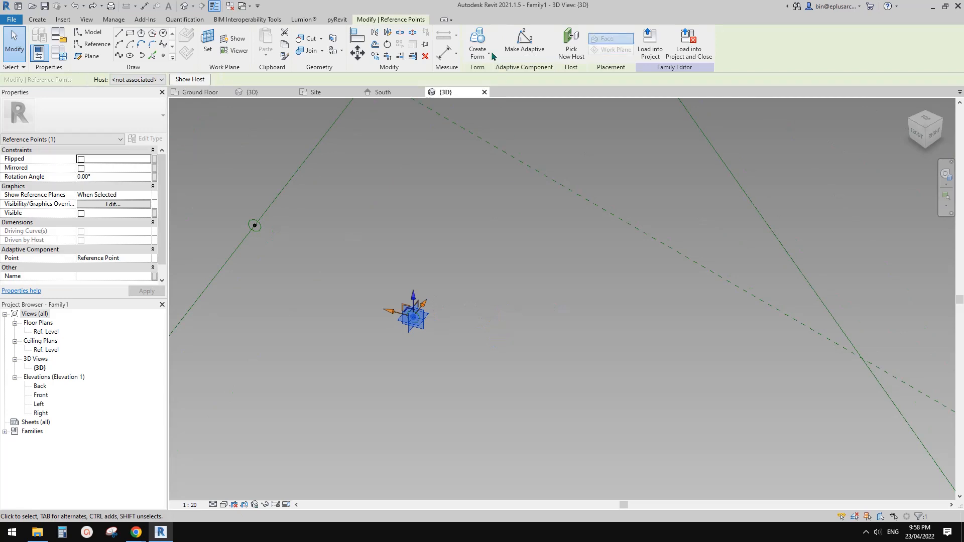
left_click(757, 209)
scroll(738, 243, "down", 3)
middle_click_drag(738, 243, 704, 324)
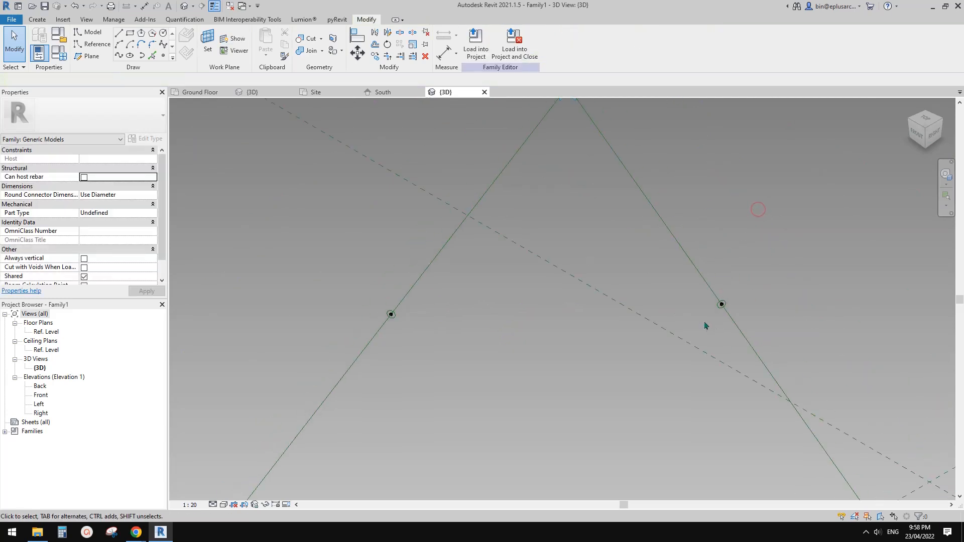
scroll(716, 322, "up", 2)
key("Tab")
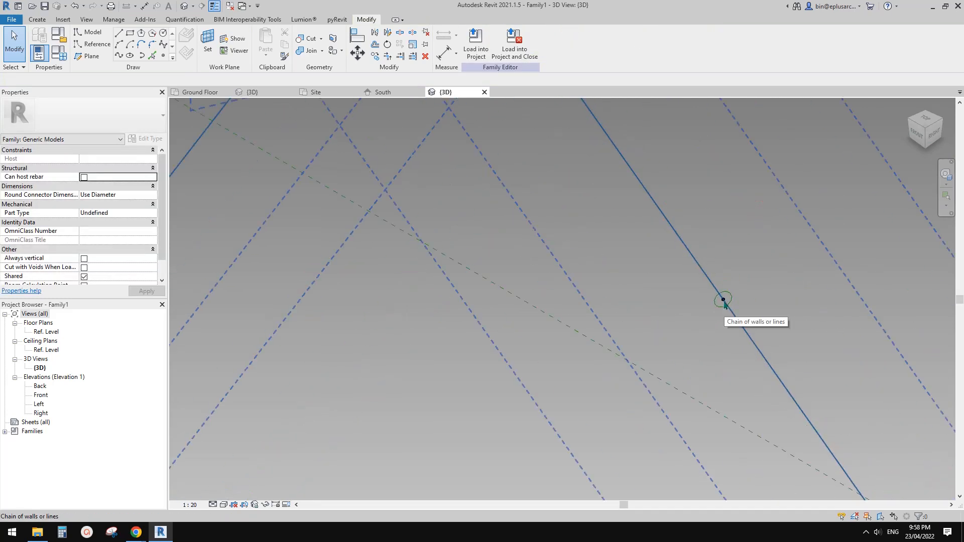
scroll(712, 303, "down", 2)
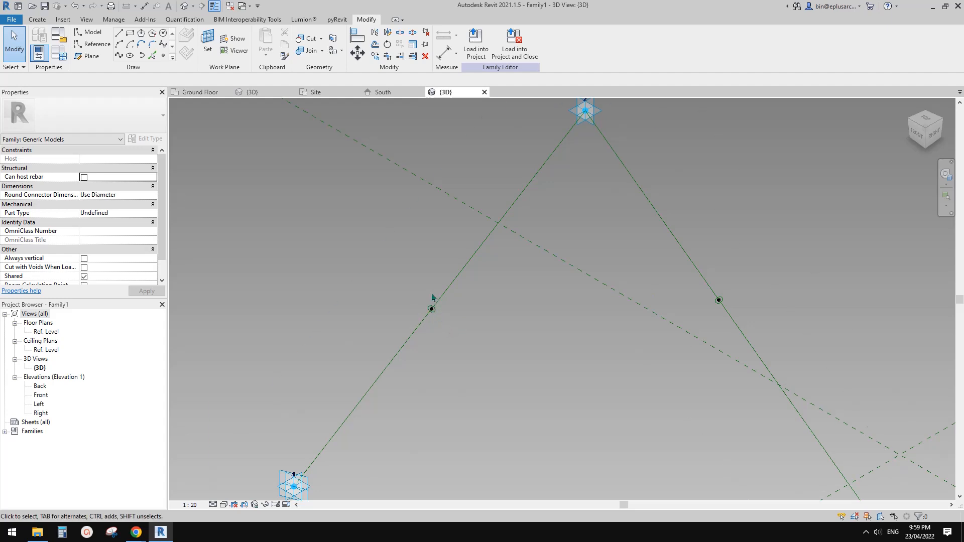
key("Tab")
left_click_drag(466, 319, 467, 313)
key("Tab")
left_click(472, 267, "ctrl")
key("Escape")
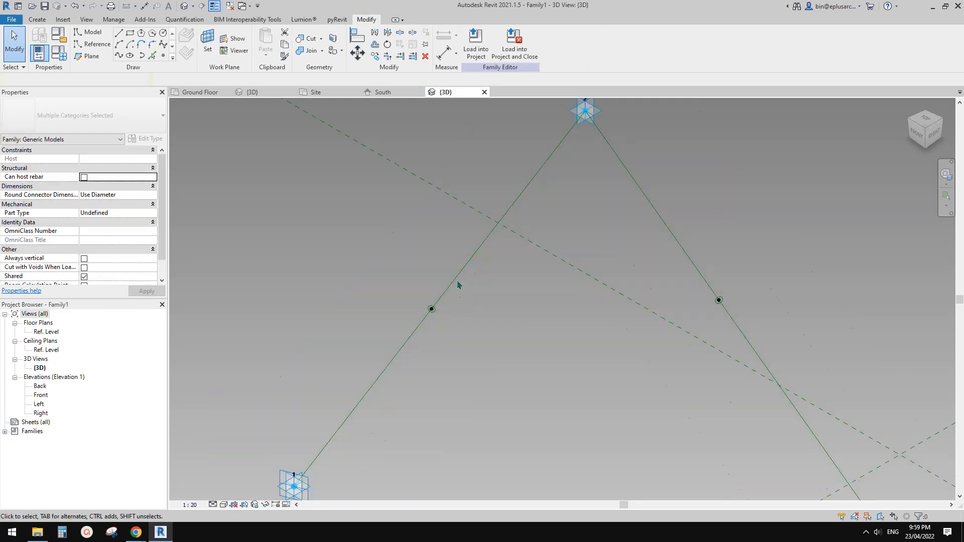
Create a solid round form from the reference circle along the reference line between points 1 and 2
left_click(465, 262)
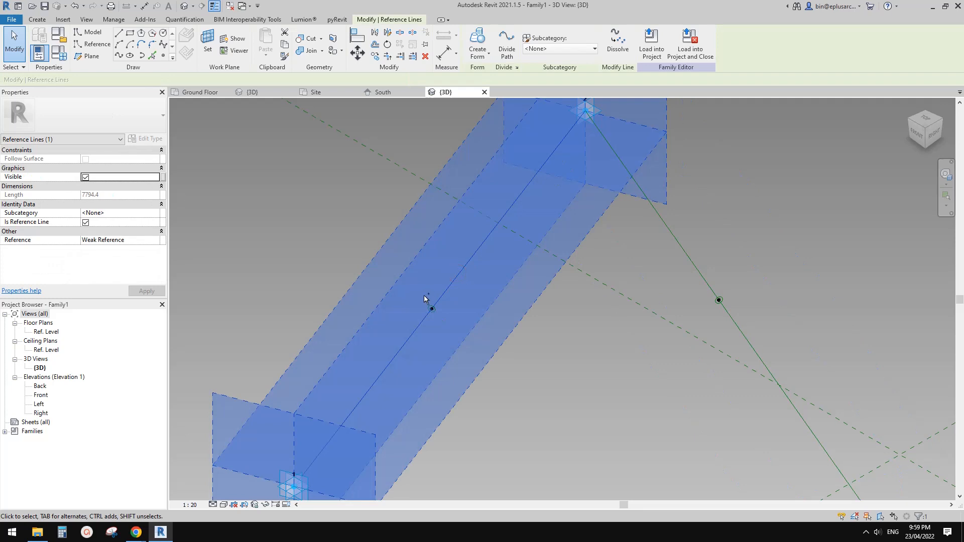
left_click_drag(329, 258, 463, 338, "ctrl")
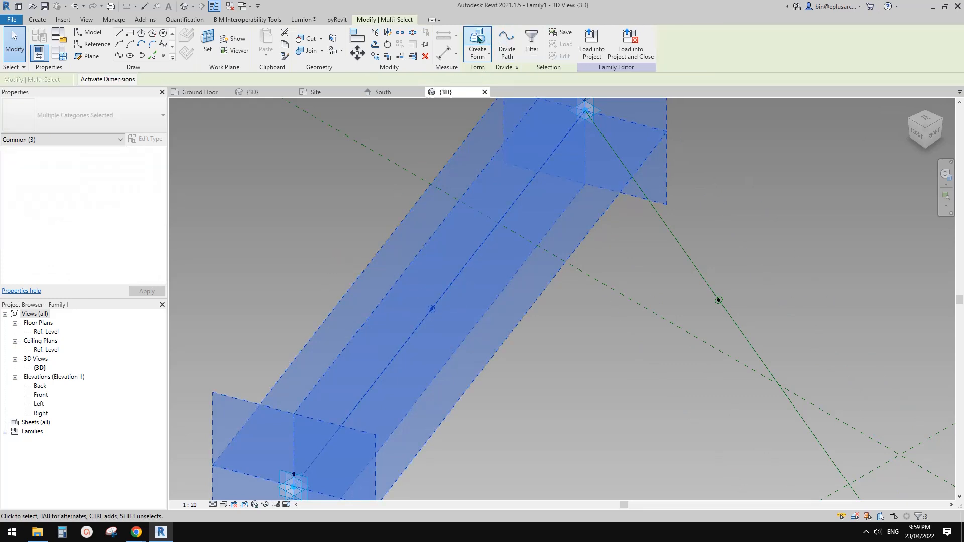
left_click(477, 39)
scroll(511, 295, "down", 2)
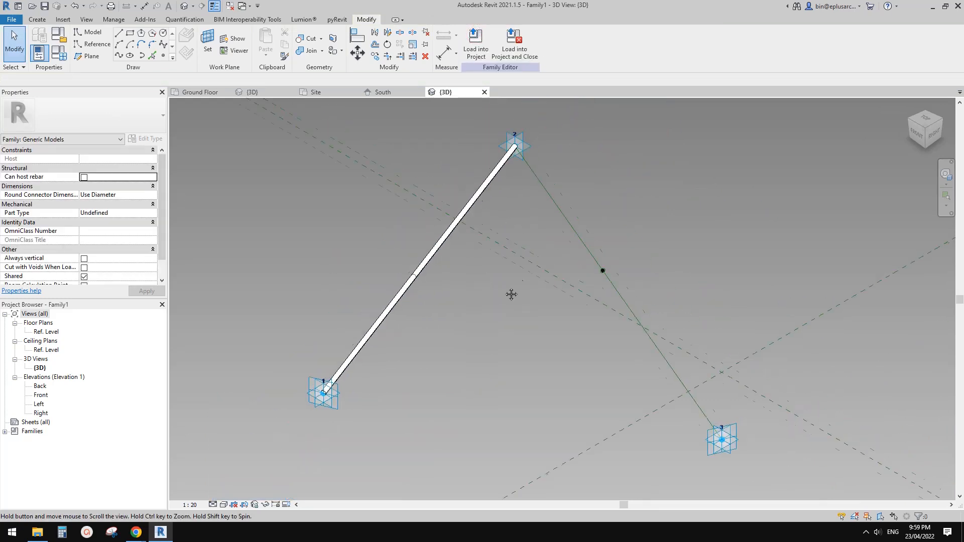
Create the second round brace form from the hosted circle along the reference line between points 2 and 3
middle_click_drag(511, 295, 527, 280)
left_click_drag(535, 252, 614, 318)
left_click(609, 320, "ctrl")
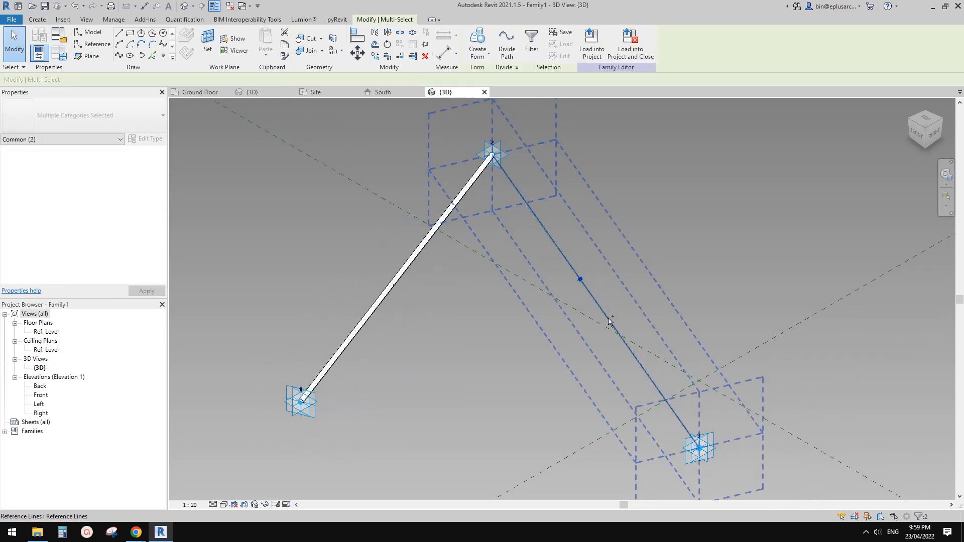
left_click(475, 37)
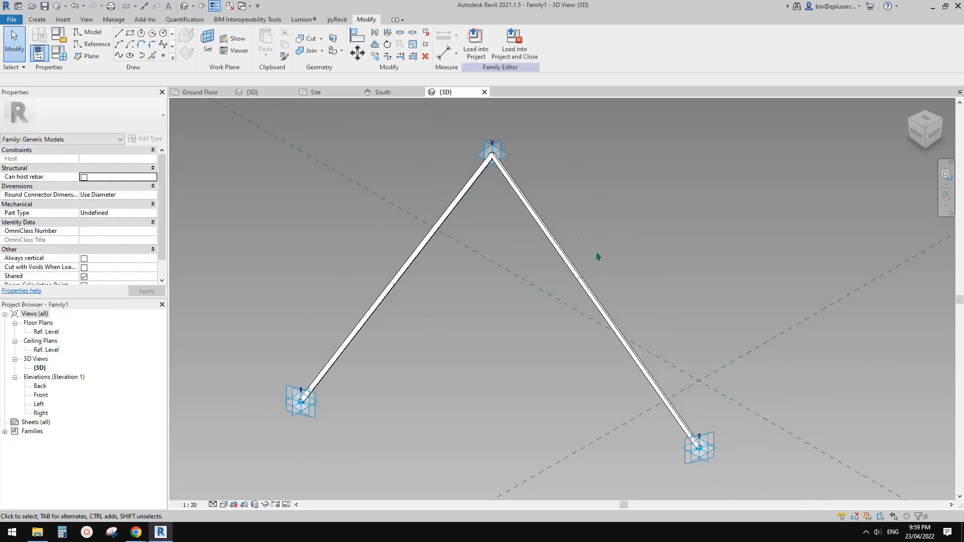
middle_click_drag(560, 267, 556, 274)
Load the adaptive brace family into Project1 and leave the placement command without placing an instance
left_click(483, 47)
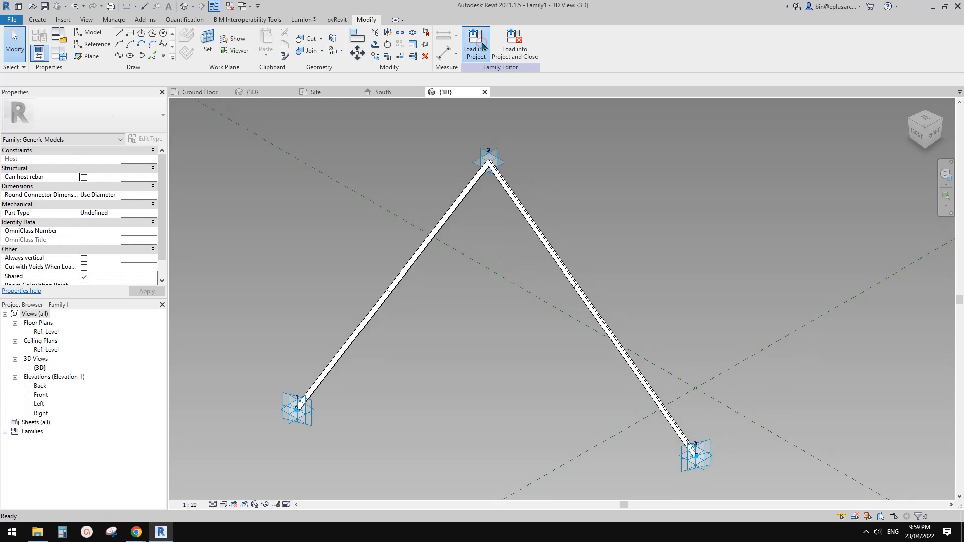
key("Escape")
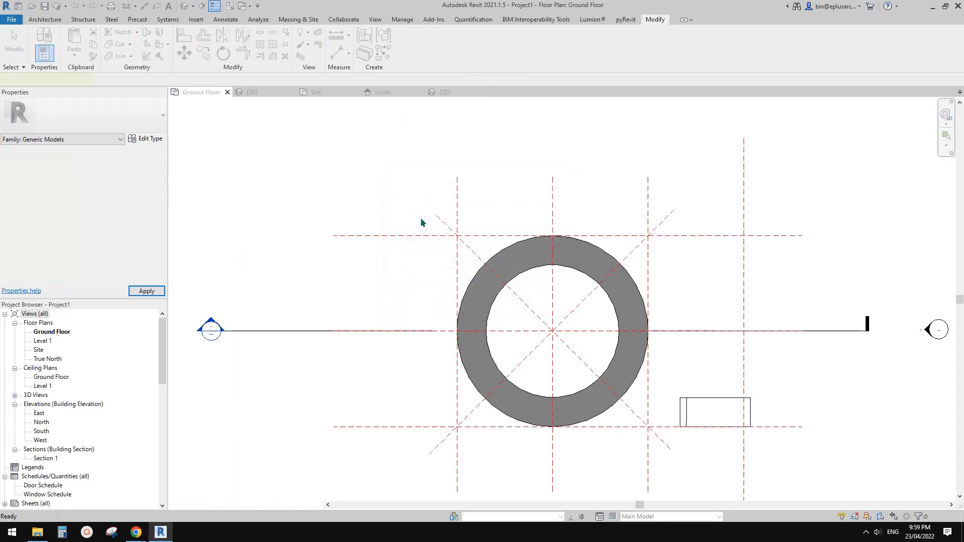
key("Escape")
key("Escape")
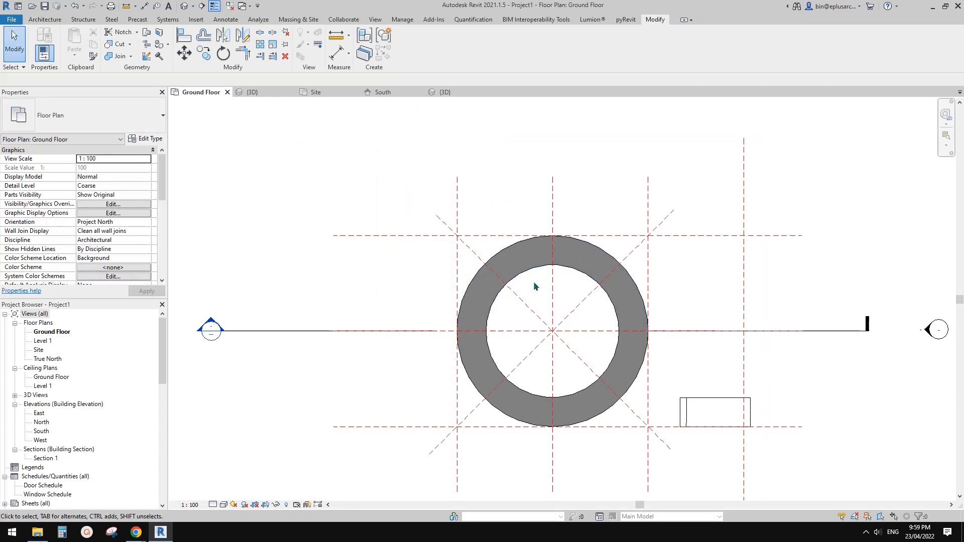
Show the project's default 3D view and open the spiral ramp mass for in-place editing
left_click(185, 7)
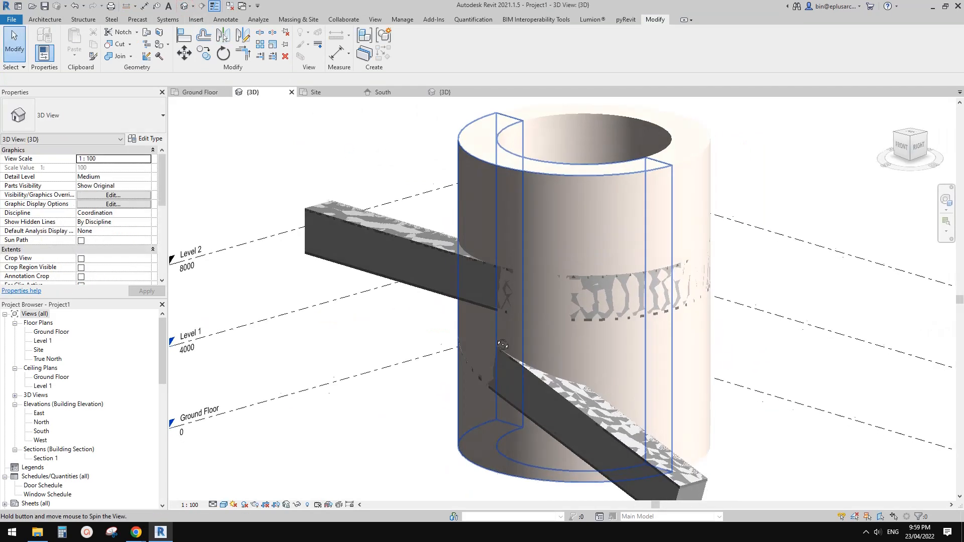
scroll(386, 258, "up", 5)
left_click(386, 258)
middle_click_drag(421, 247, 448, 201)
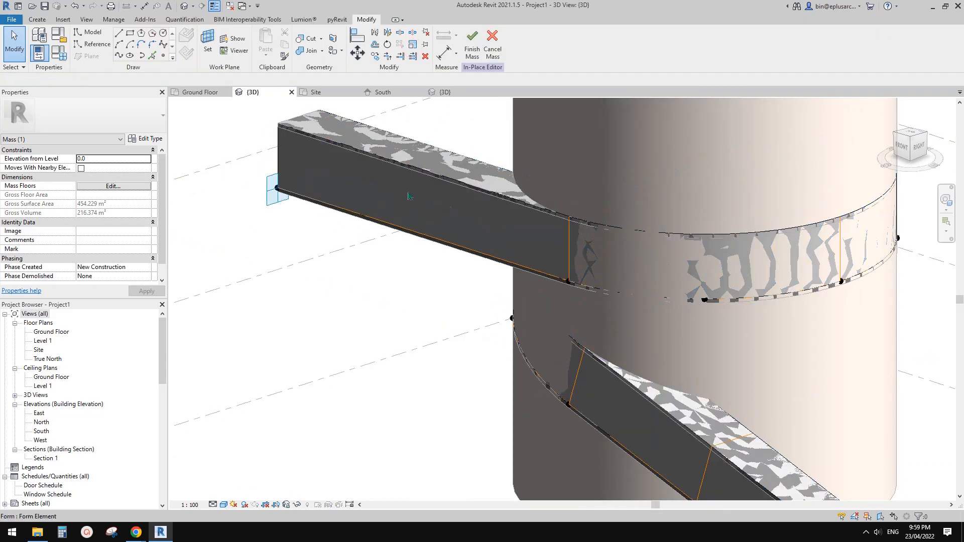
left_click(434, 197)
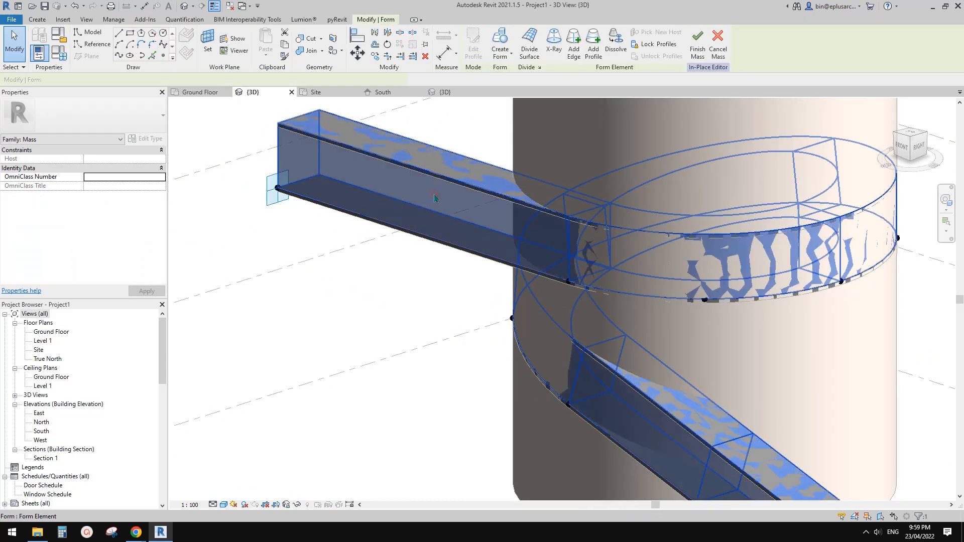
middle_click_drag(443, 219, 432, 252)
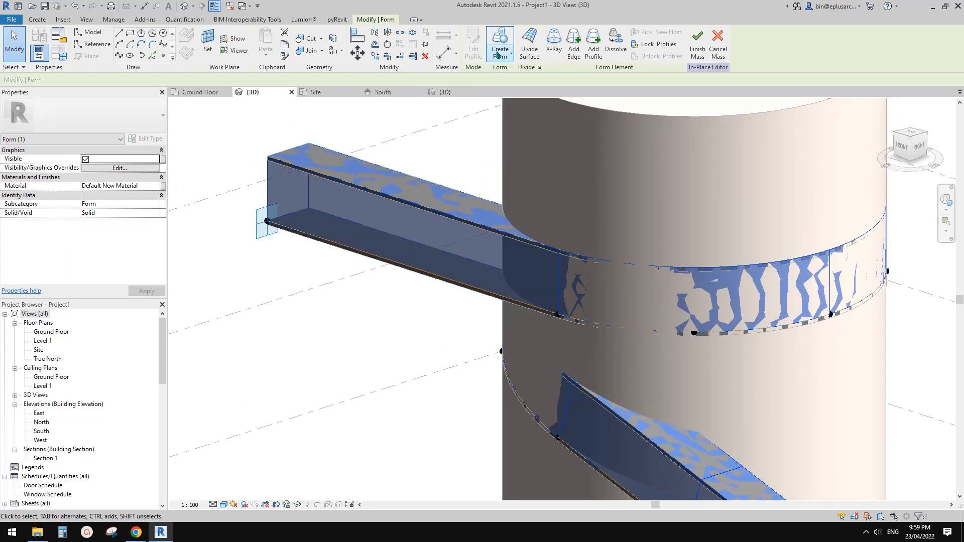
key("Escape")
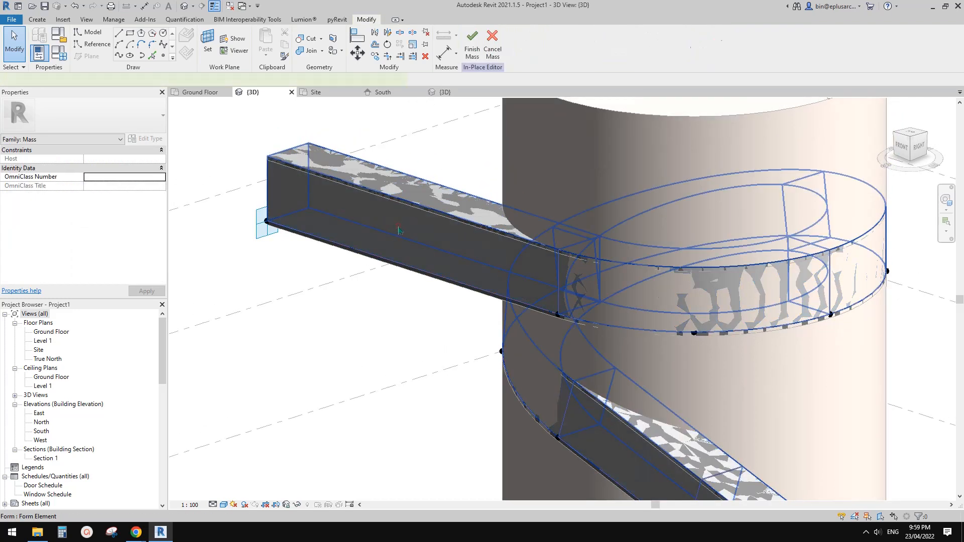
left_click(386, 223)
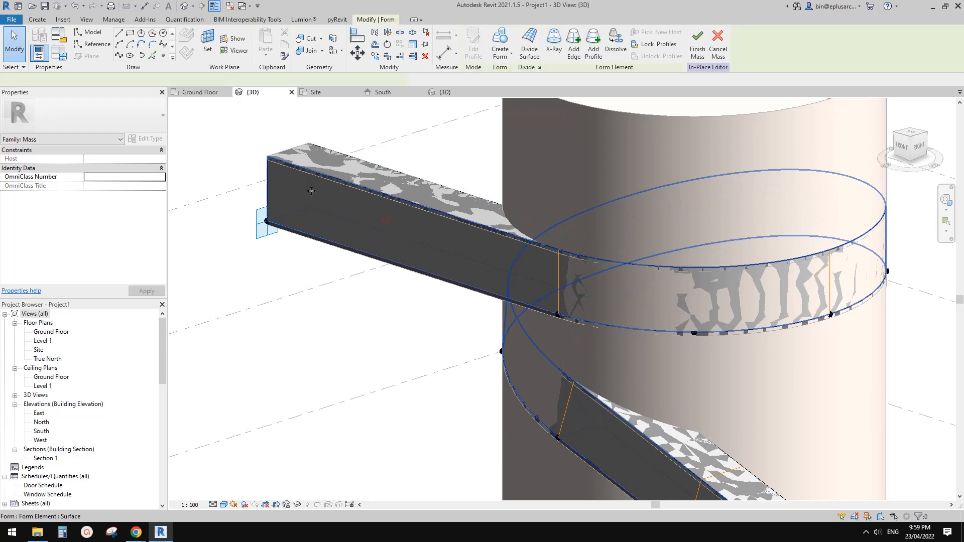
middle_click_drag(335, 207, 338, 257, "shift")
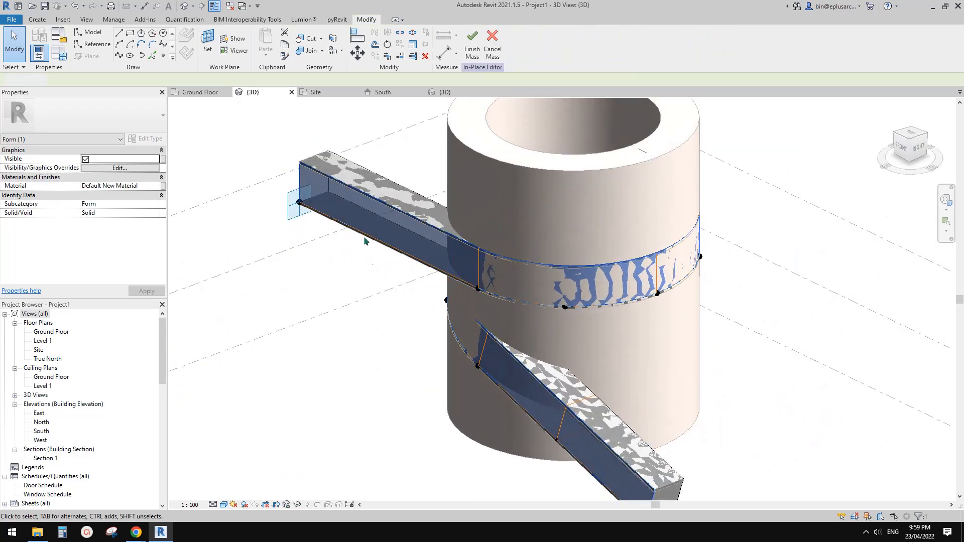
left_click(363, 211)
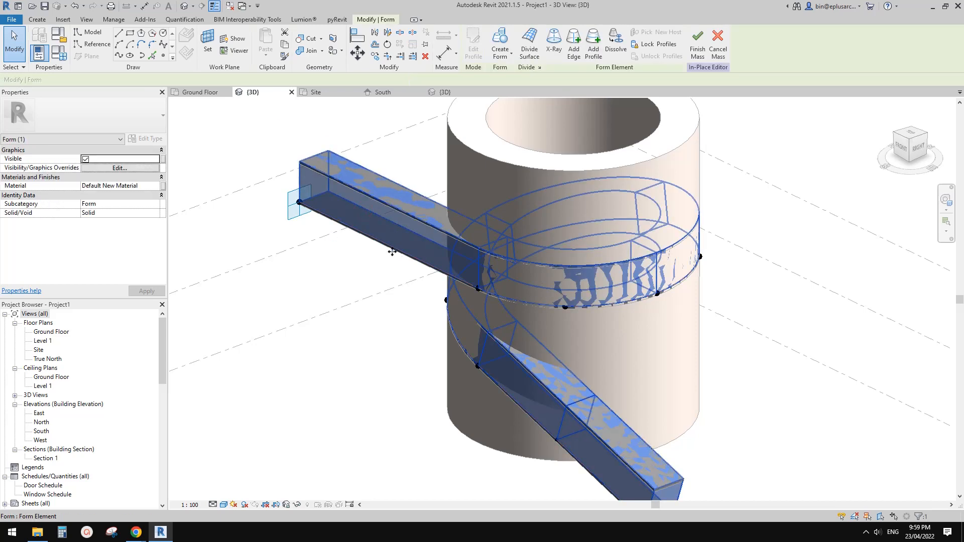
middle_click_drag(392, 252, 401, 254, "shift")
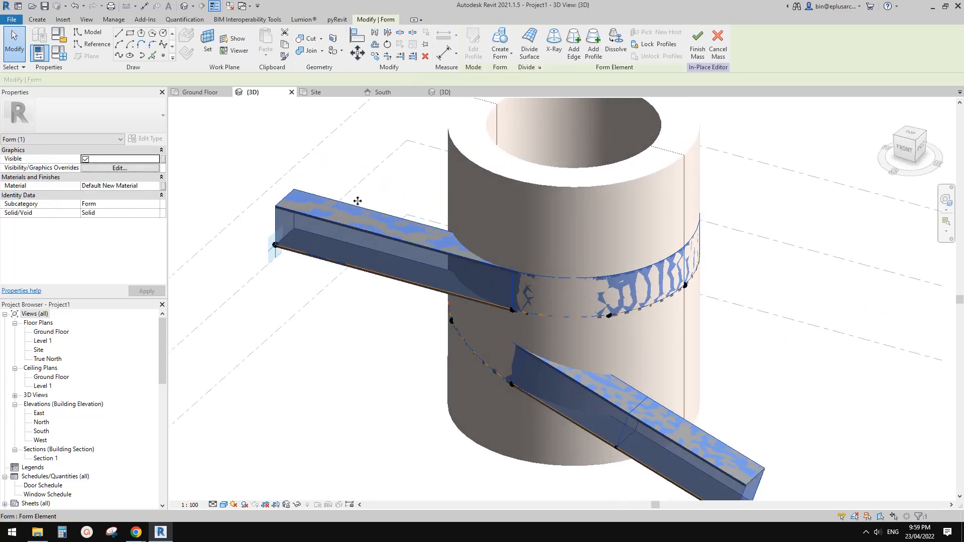
scroll(358, 201, "up", 1)
middle_click_drag(333, 280, 458, 286, "shift")
middle_click_drag(421, 235, 438, 360, "shift")
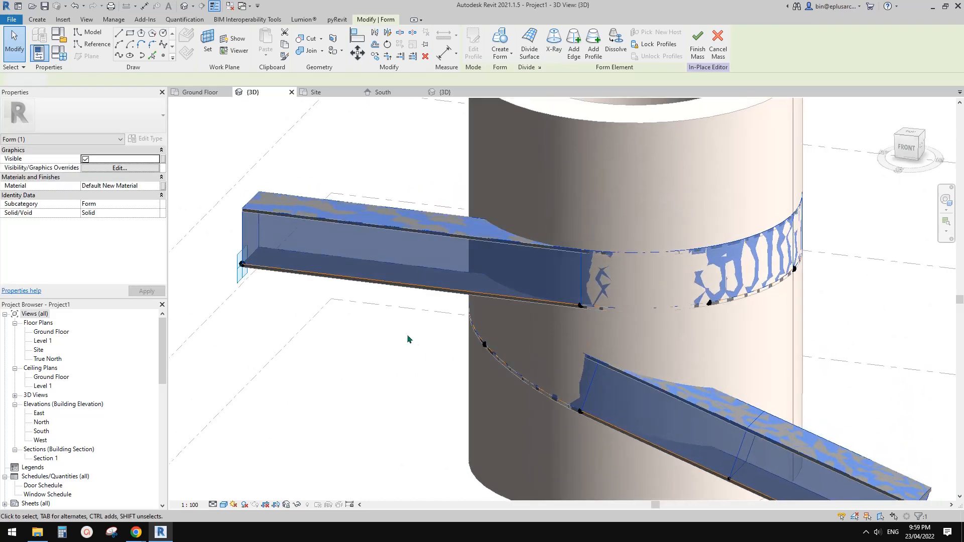
left_click(409, 338)
Select the outer and inner side faces of the spiral ramp form and divide both surfaces
left_click(317, 247)
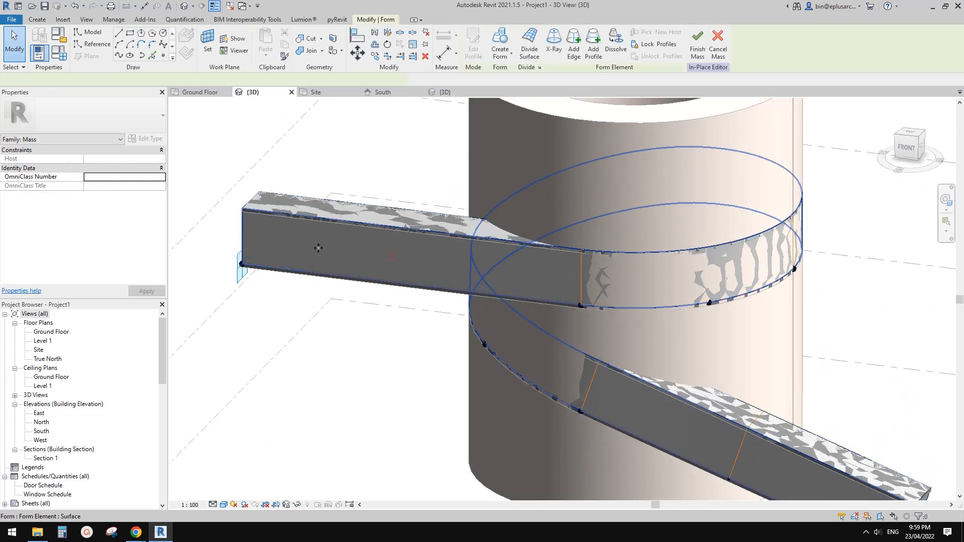
middle_click_drag(336, 293, 408, 398, "shift")
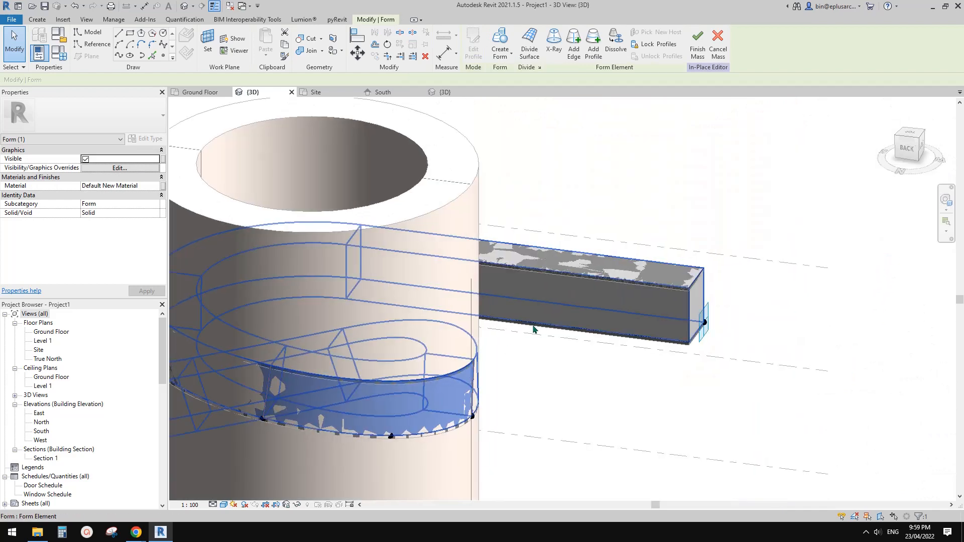
left_click(600, 321, "ctrl")
middle_click_drag(576, 337, 554, 192, "shift")
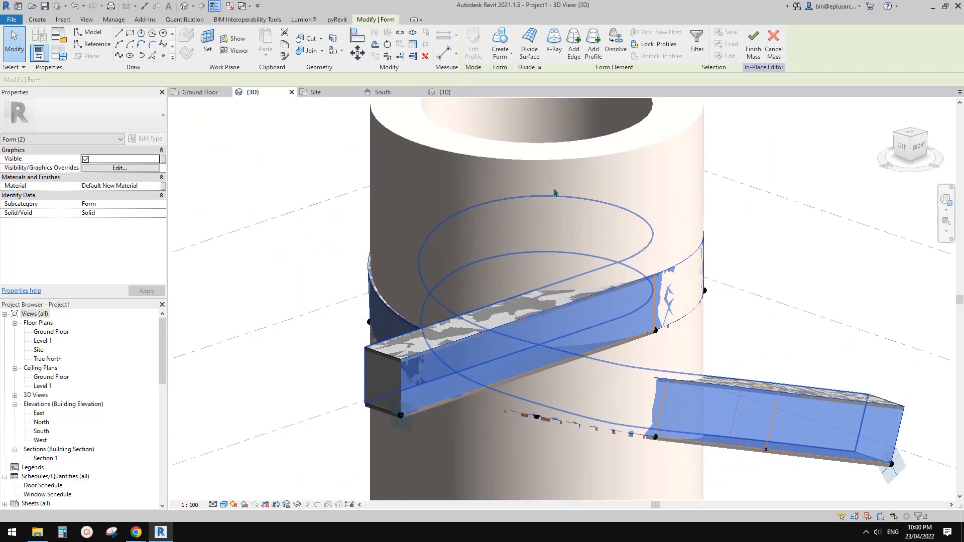
left_click(527, 50)
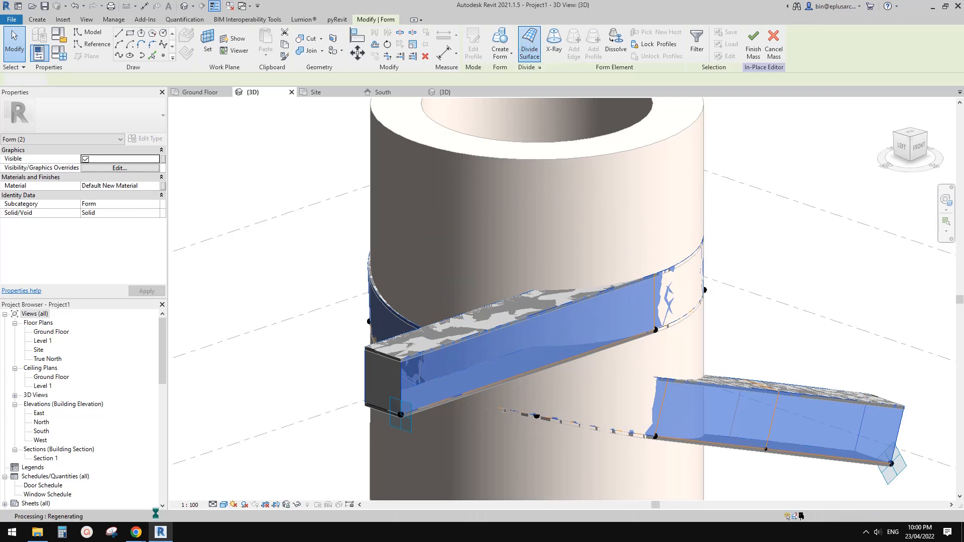
Check the ramp bracing in the Chrome reference image, return to Revit and set the divided surfaces' V grid layout to None
mouse_move(136, 531)
left_click(177, 505)
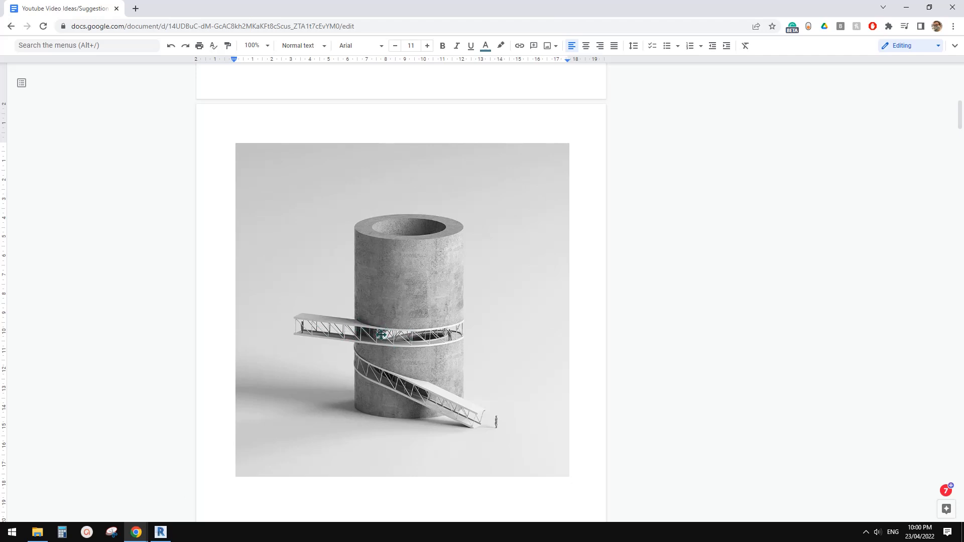
left_click(161, 533)
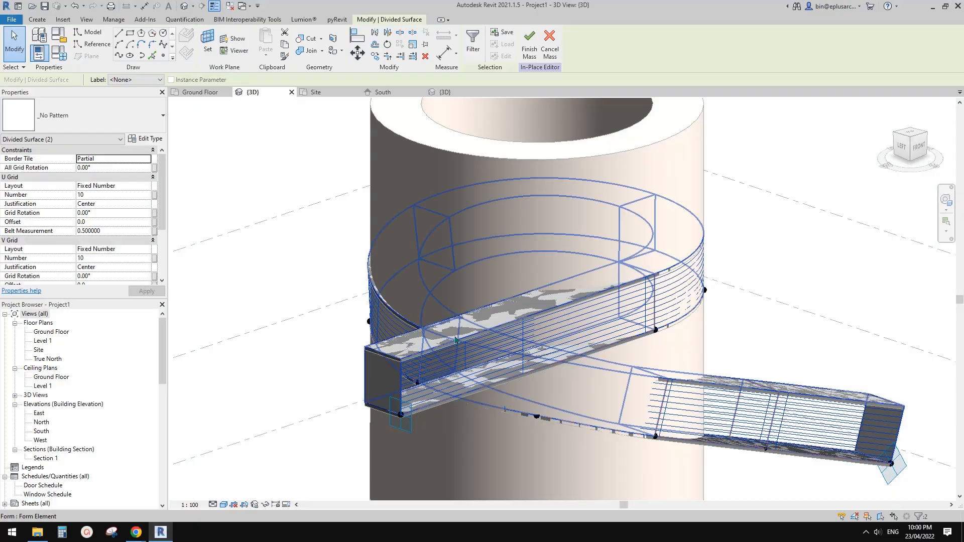
middle_click_drag(455, 341, 484, 341, "shift")
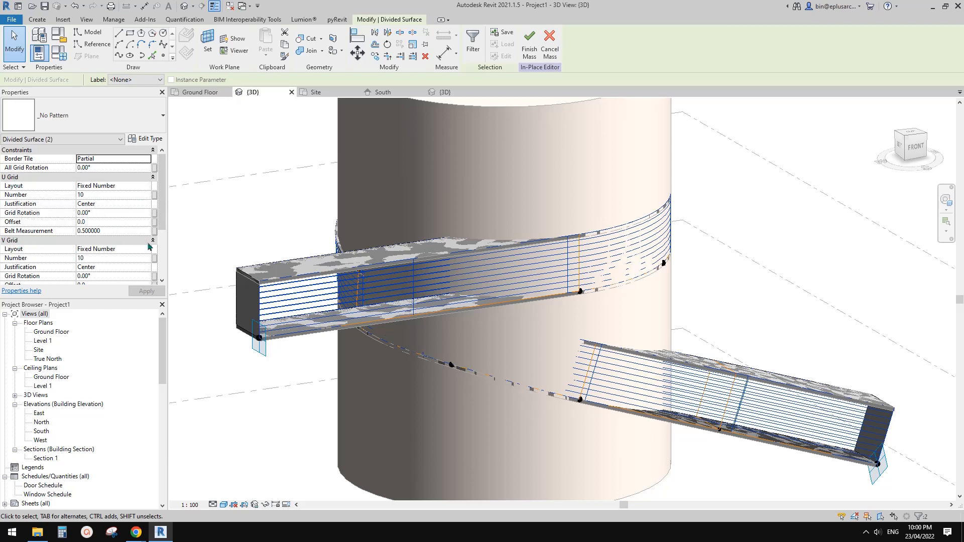
left_click(150, 248)
left_click(85, 257)
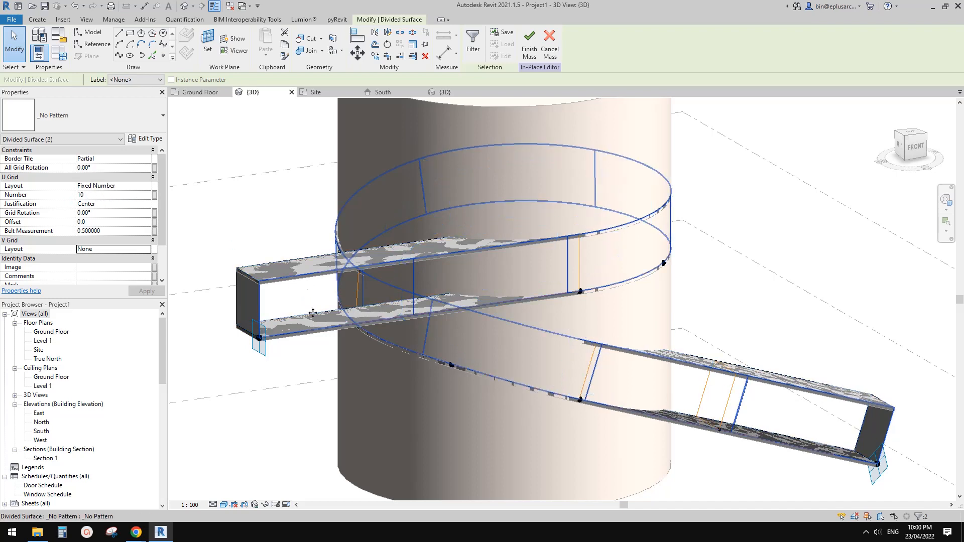
Set the U grid layout of both divided side surfaces to Maximum Spacing
left_click(131, 186)
left_click(147, 185)
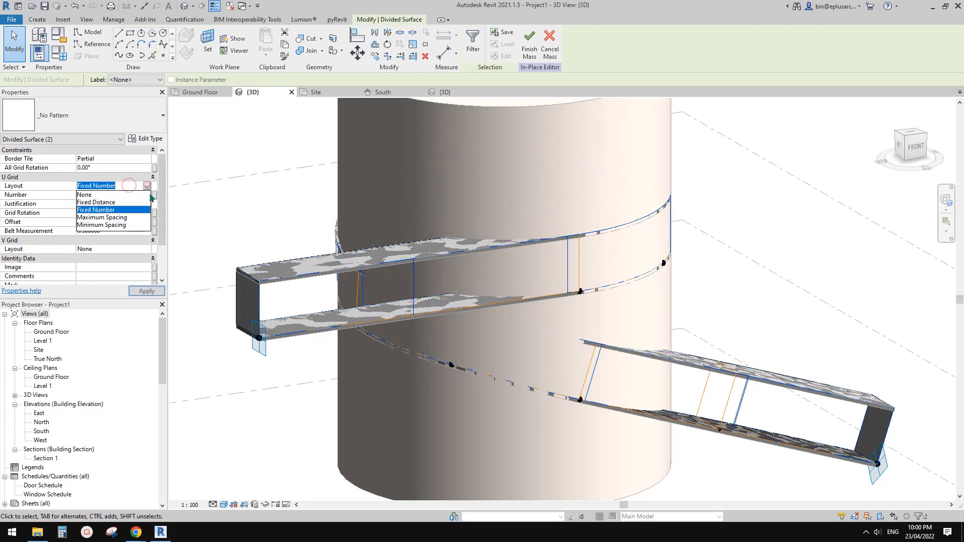
left_click(108, 202)
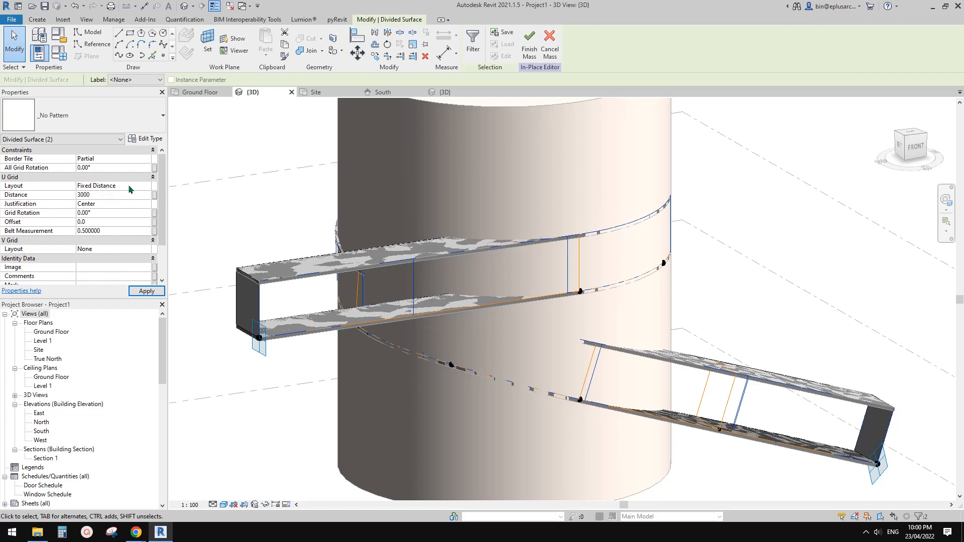
left_click(147, 186)
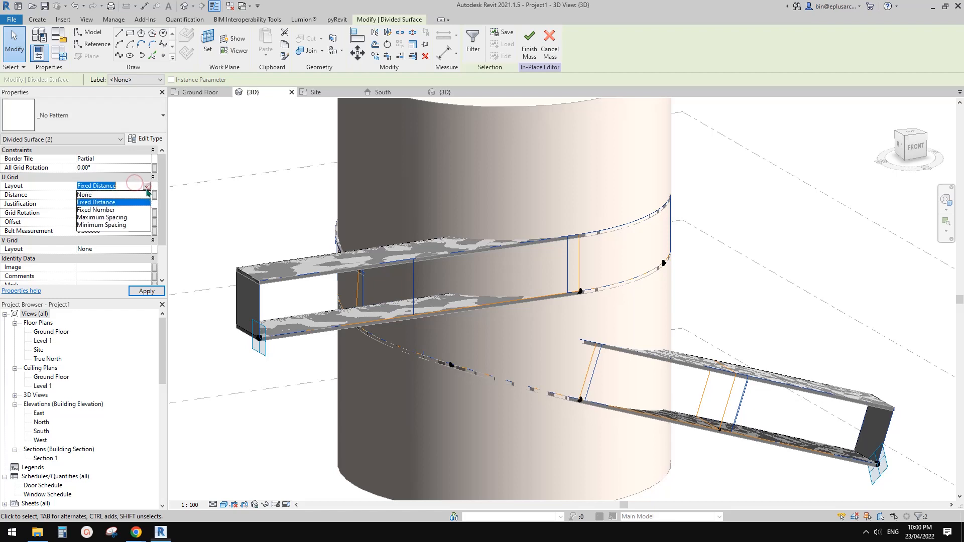
left_click(113, 217)
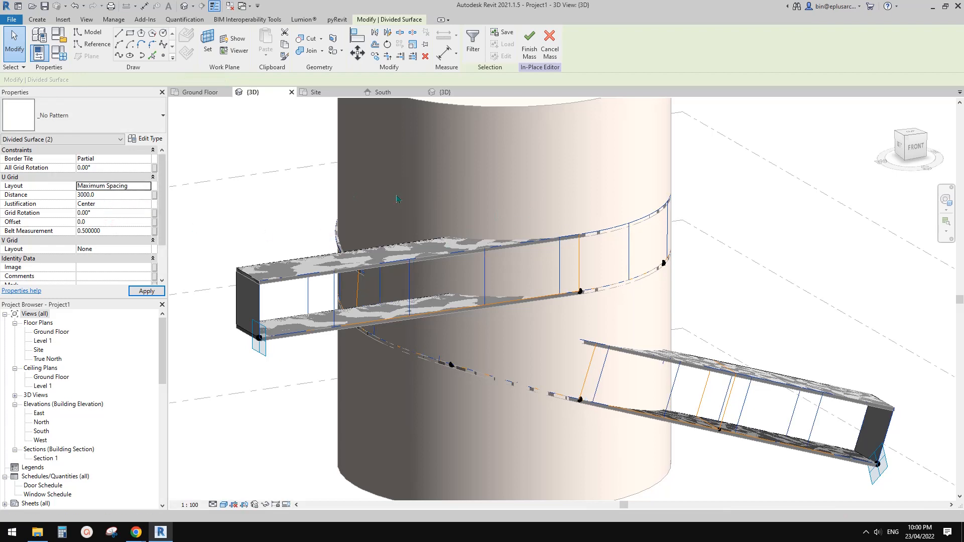
Set the U grid distance of both divided surfaces to 2400, inspect the divisions along the ramp and clear the selection
scroll(434, 303, "down", 1)
middle_click_drag(433, 303, 367, 298, "shift")
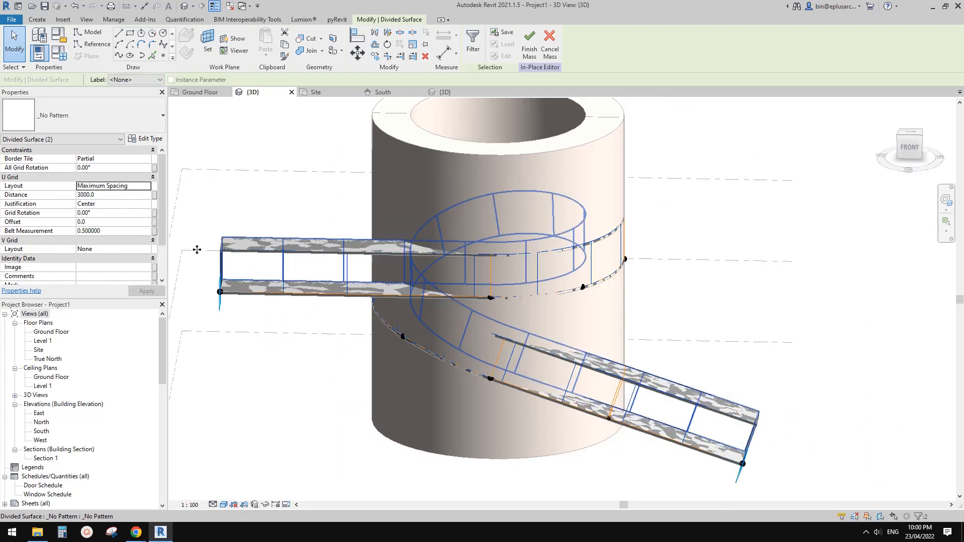
left_click(107, 196)
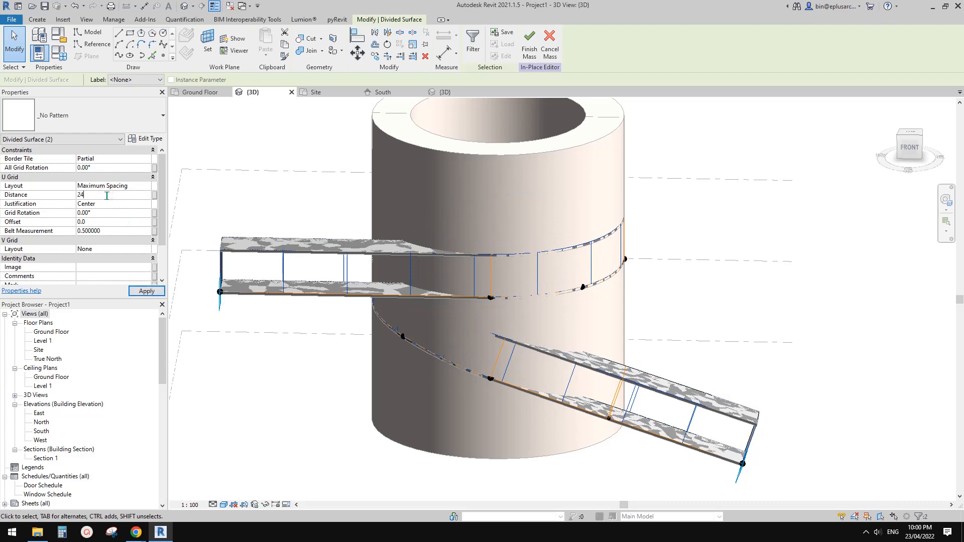
key("Return")
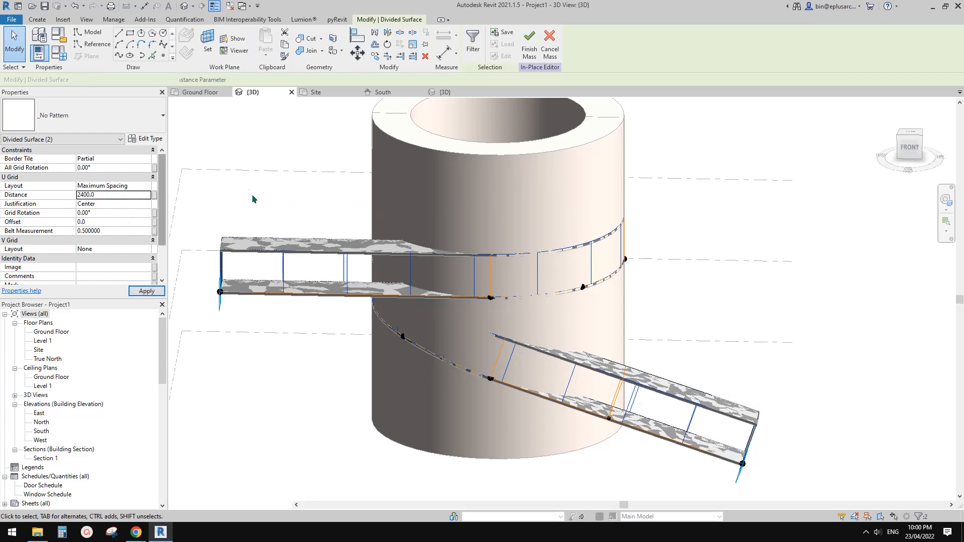
mouse_move(341, 244)
middle_mouse_down("shift")
mouse_move(424, 247)
mouse_move(352, 239)
middle_mouse_up("shift")
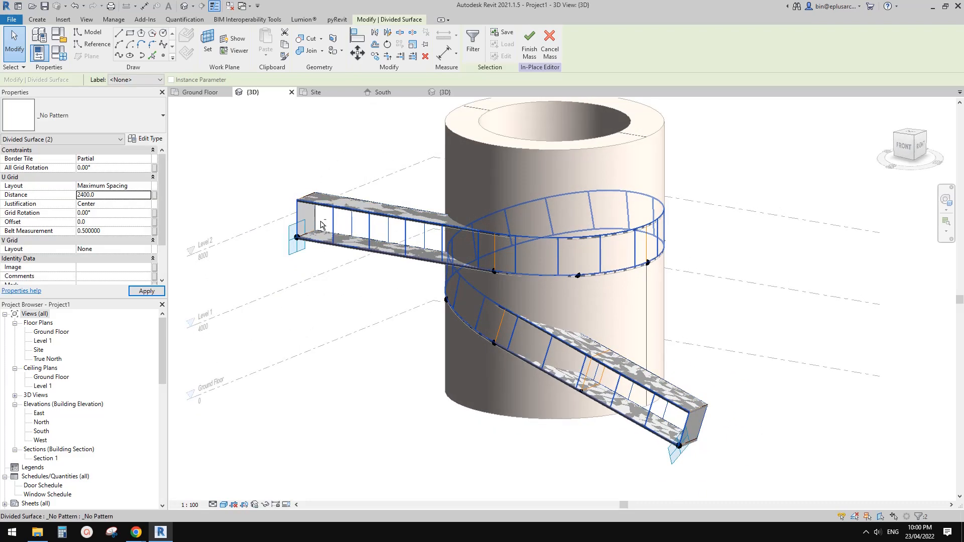
scroll(352, 239, "up", 4)
key("Escape")
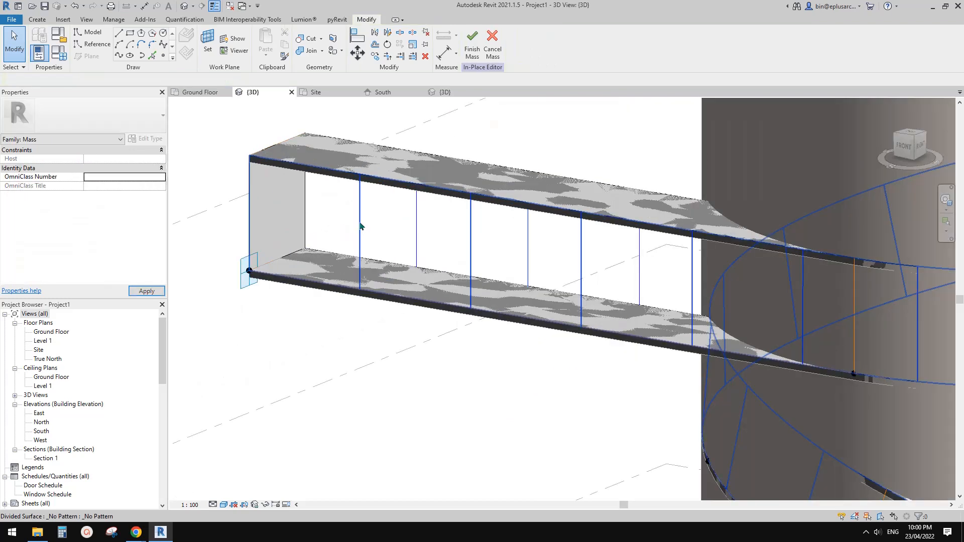
Turn on the display of nodes for the ramp's outer divided side surface and clear the selection
left_click(359, 225)
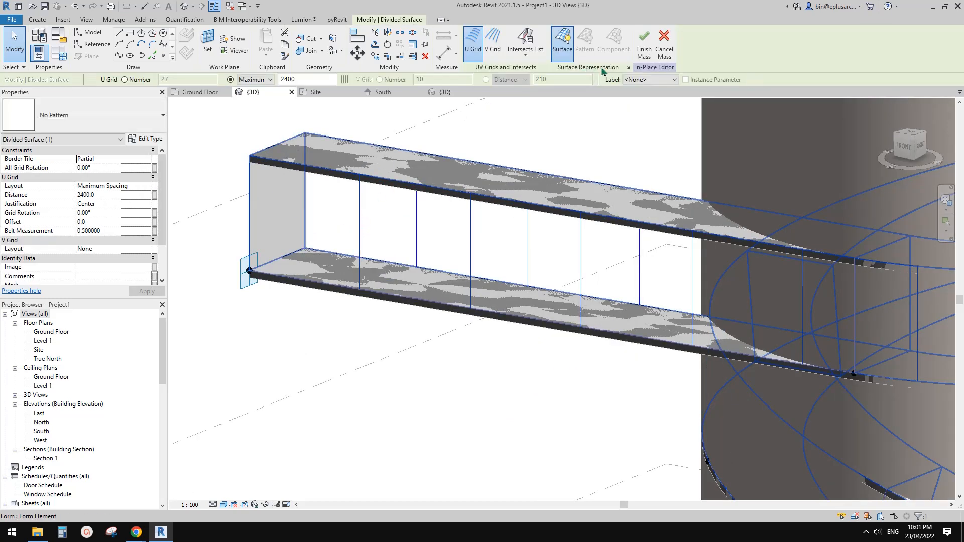
left_click(628, 68)
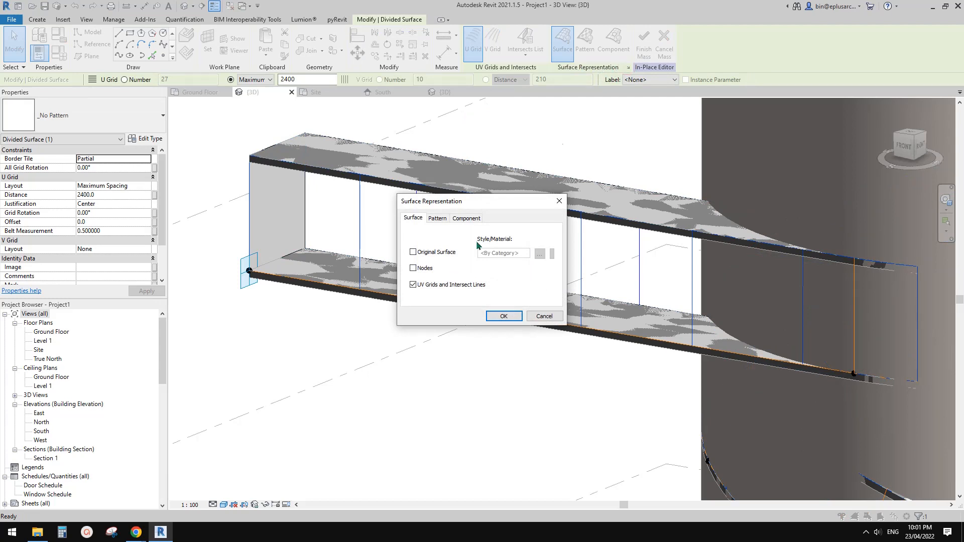
left_click(501, 319)
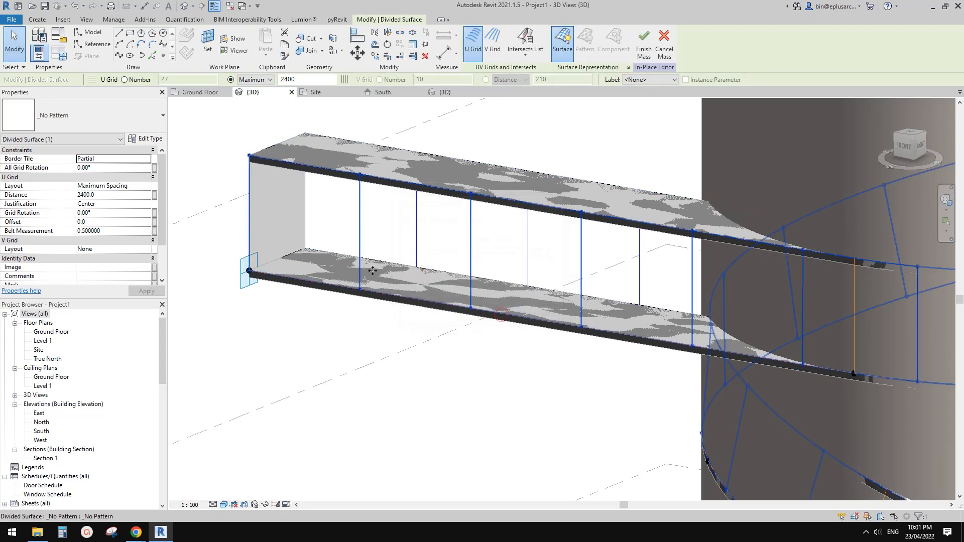
middle_click_drag(373, 270, 499, 306)
key("Escape")
key("Tab")
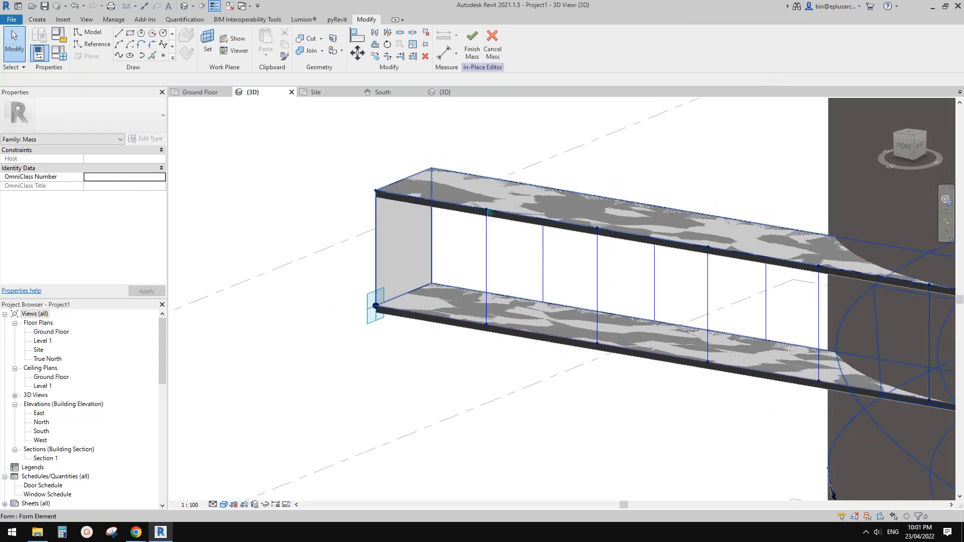
middle_click_drag(531, 260, 428, 265)
scroll(405, 224, "up", 2)
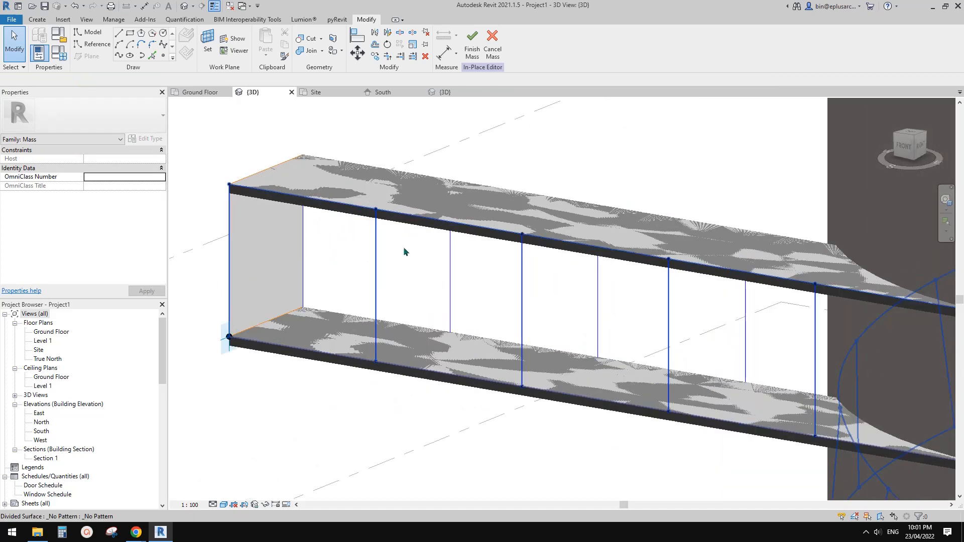
Place the adaptive Family1 brace on the outer surface through one division's lower and upper nodes and the adjacent division's lower node
left_click(37, 20)
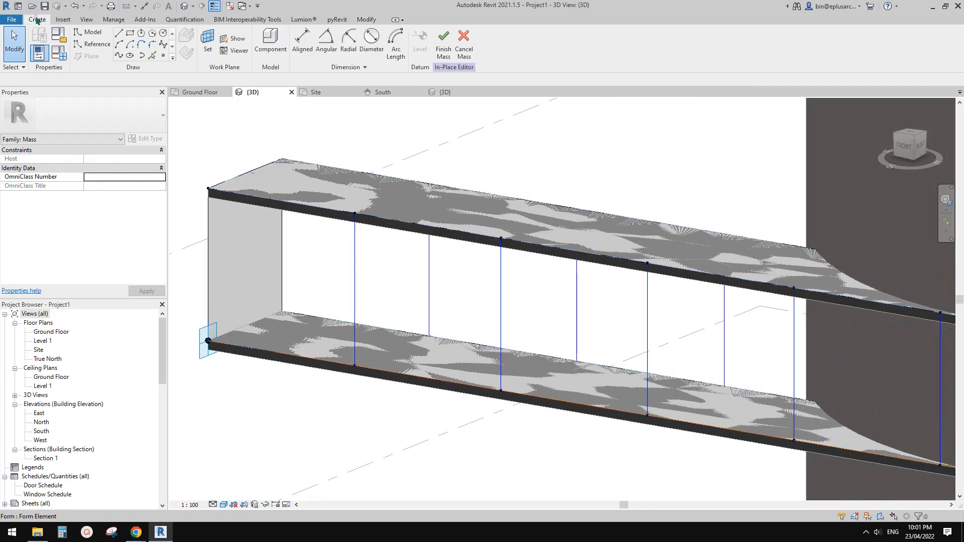
left_click(266, 40)
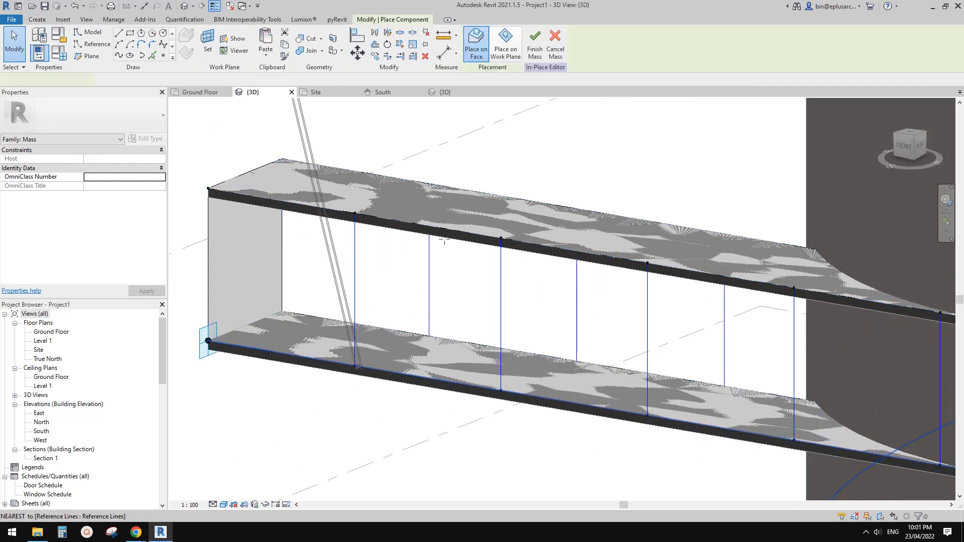
left_click(354, 365)
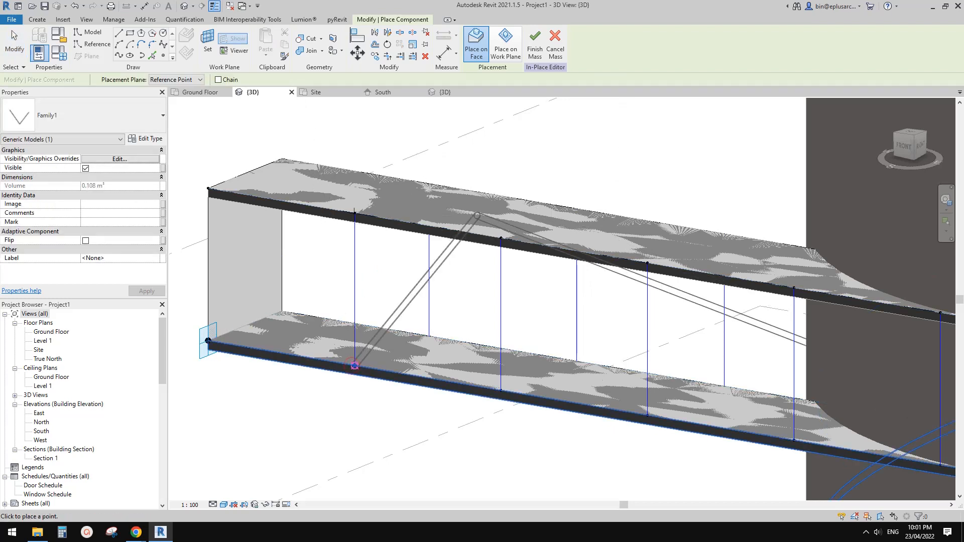
left_click(354, 214)
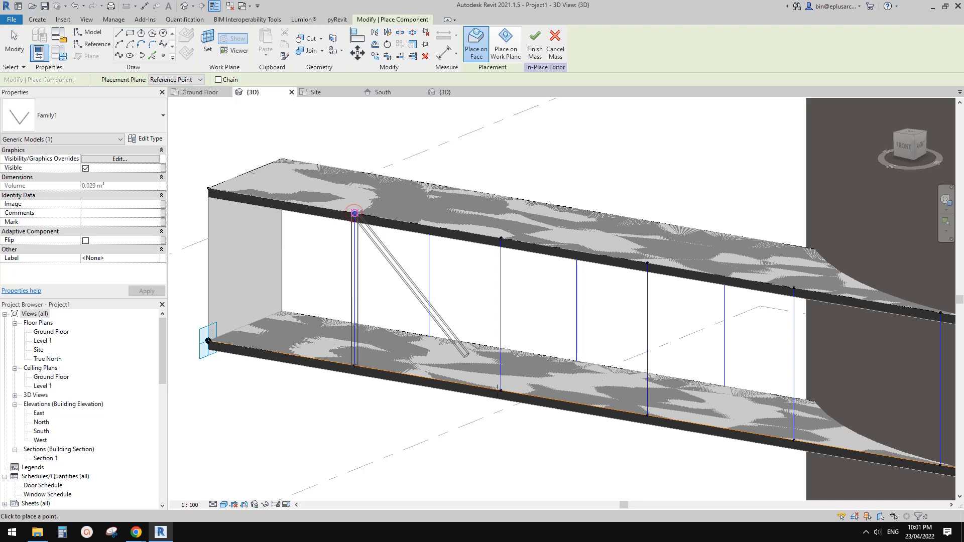
scroll(355, 213, "down", 1)
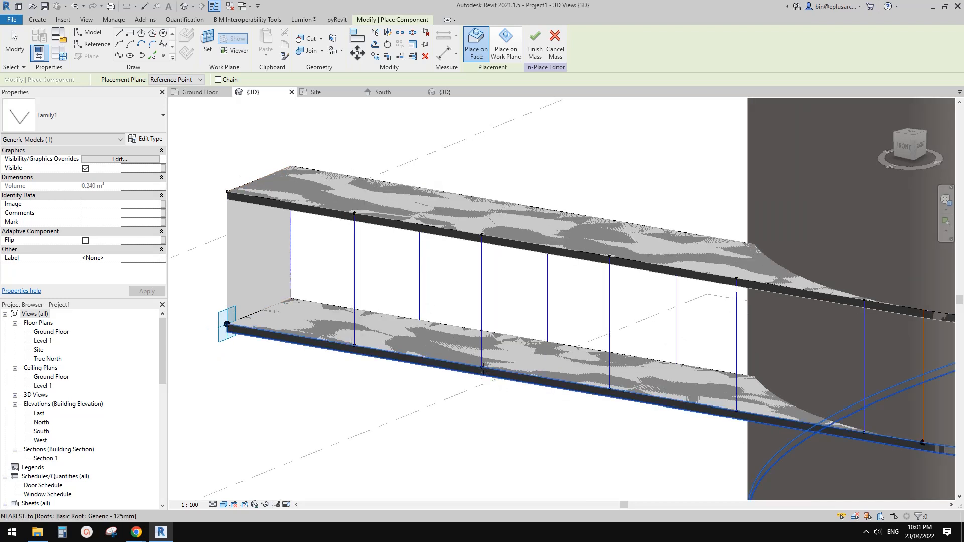
left_click(458, 287)
key("Escape")
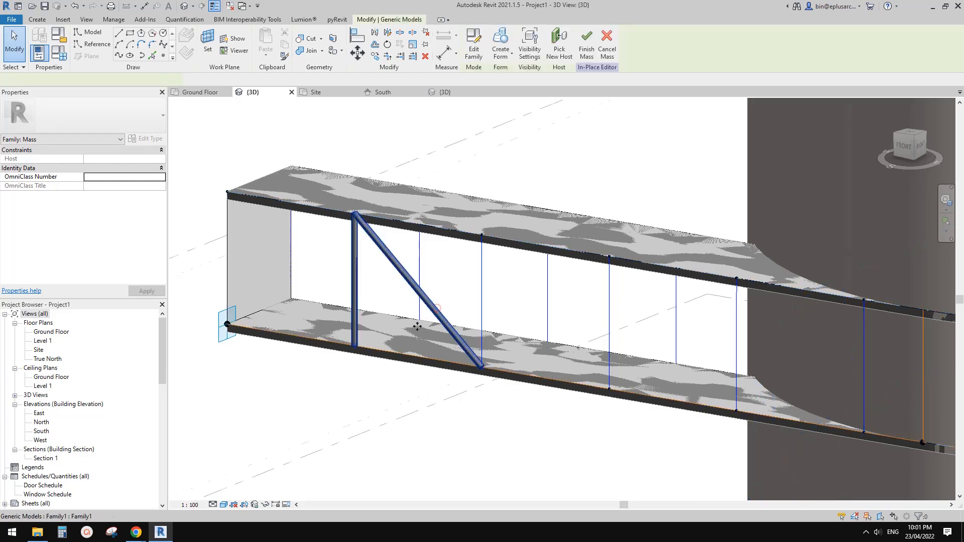
Repeat the placed brace across all divisions of the outer side surface and inspect the bracing around the tower
scroll(417, 326, "down", 2)
middle_click_drag(417, 326, 360, 343, "shift")
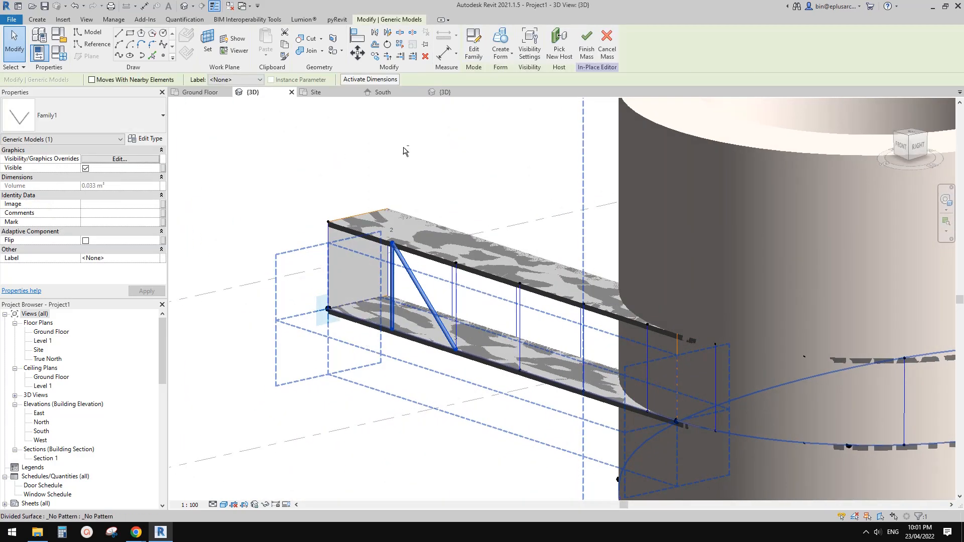
left_click(405, 150)
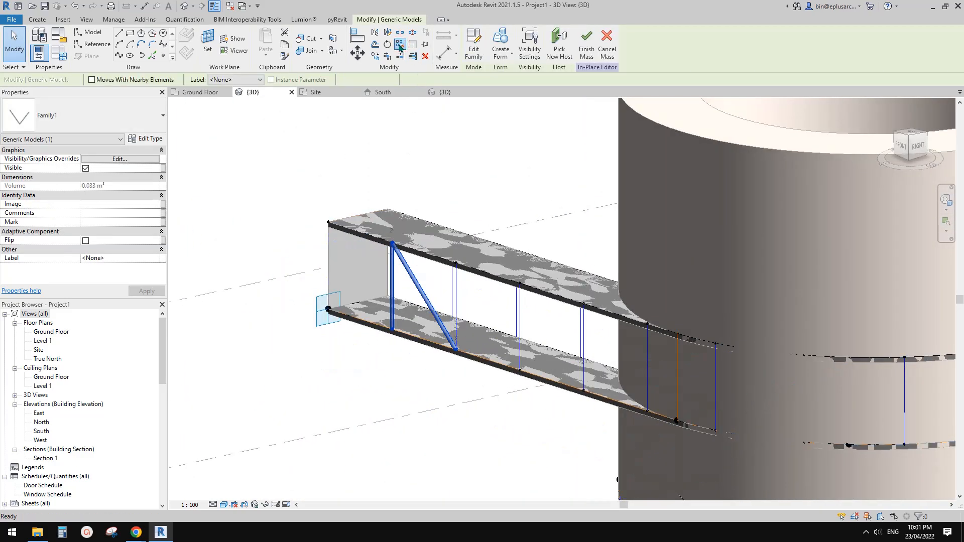
left_click(400, 45)
scroll(521, 270, "down", 3)
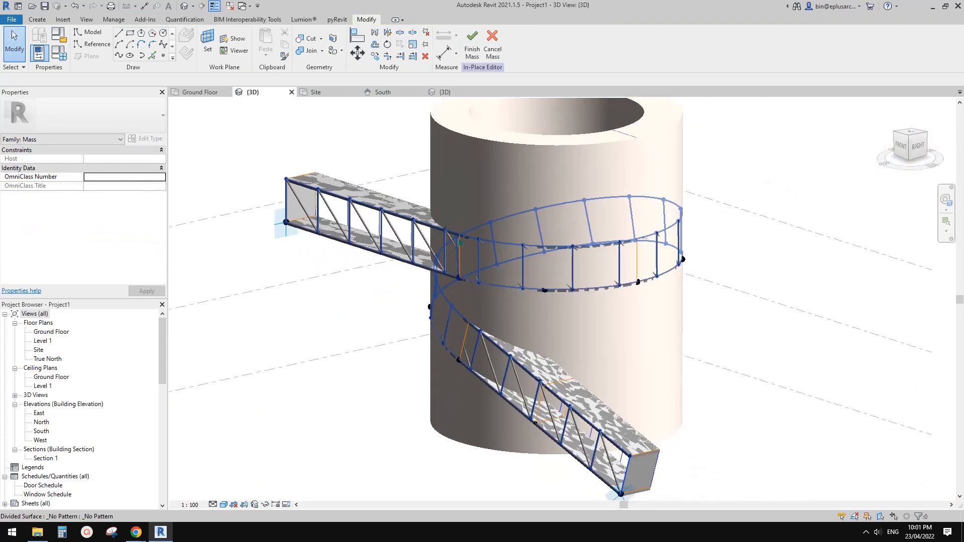
scroll(522, 269, "up", 1)
middle_click_drag(521, 269, 649, 309, "shift")
middle_click_drag(447, 293, 594, 315)
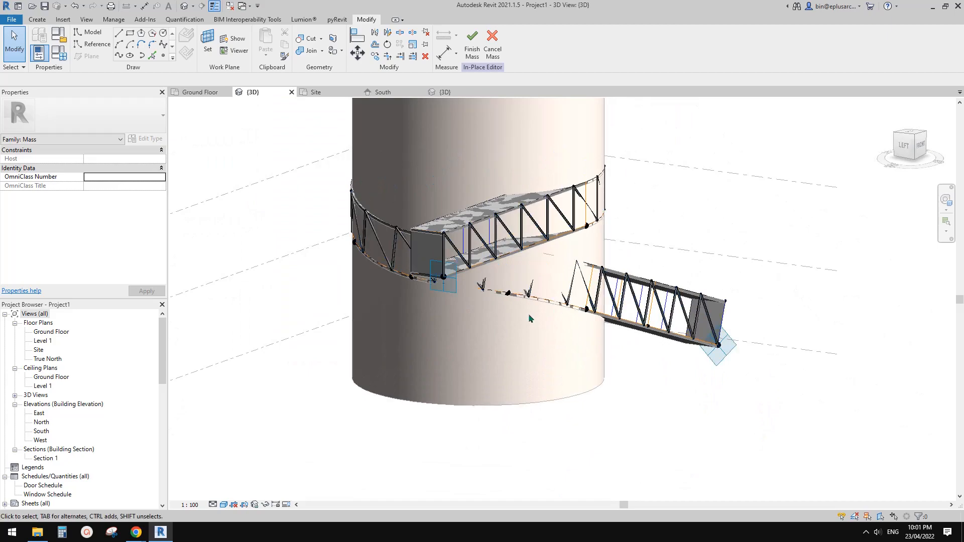
Switch the 3D view to wireframe and turn on the nodes of the ramp's inner divided surface
key("w")
key("f")
middle_click_drag(534, 315, 622, 301, "shift")
scroll(583, 286, "up", 5)
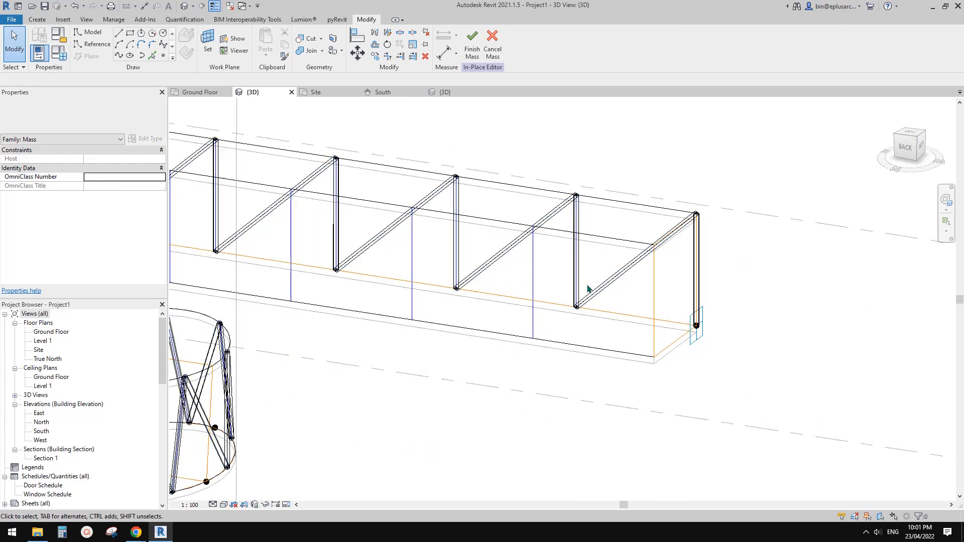
left_click(534, 277)
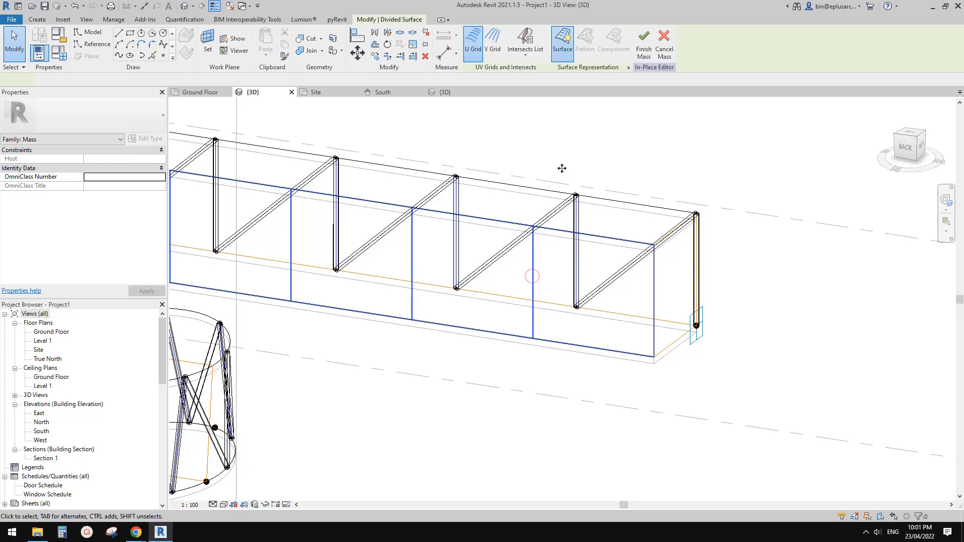
left_click(627, 68)
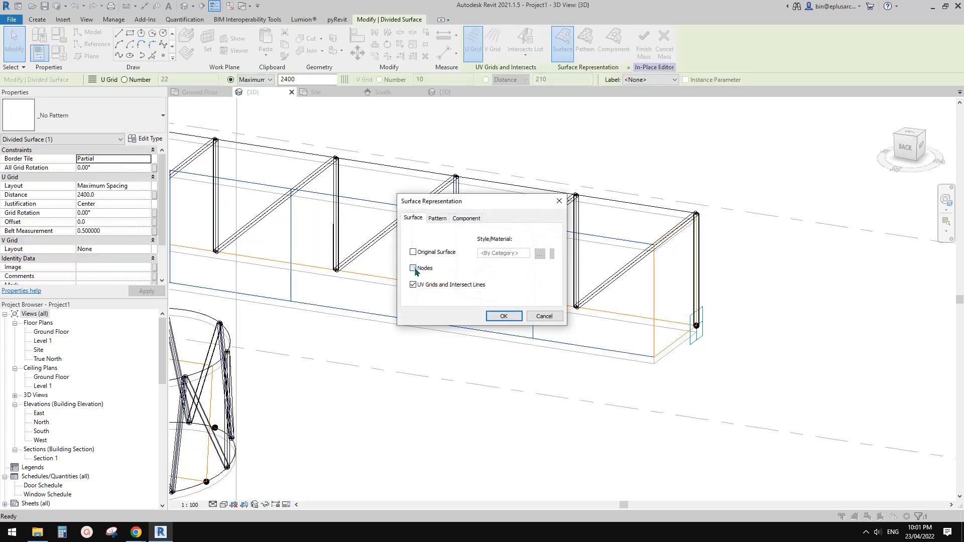
left_click(503, 317)
Place the adaptive Family1 brace on the inner surface through a division's lower and upper nodes and the adjacent lower node
left_click(36, 19)
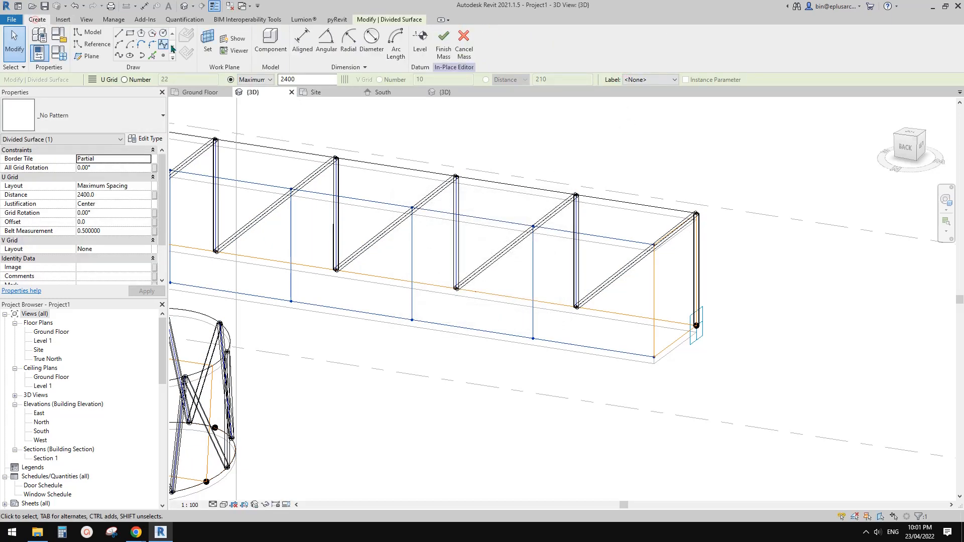
left_click(282, 54)
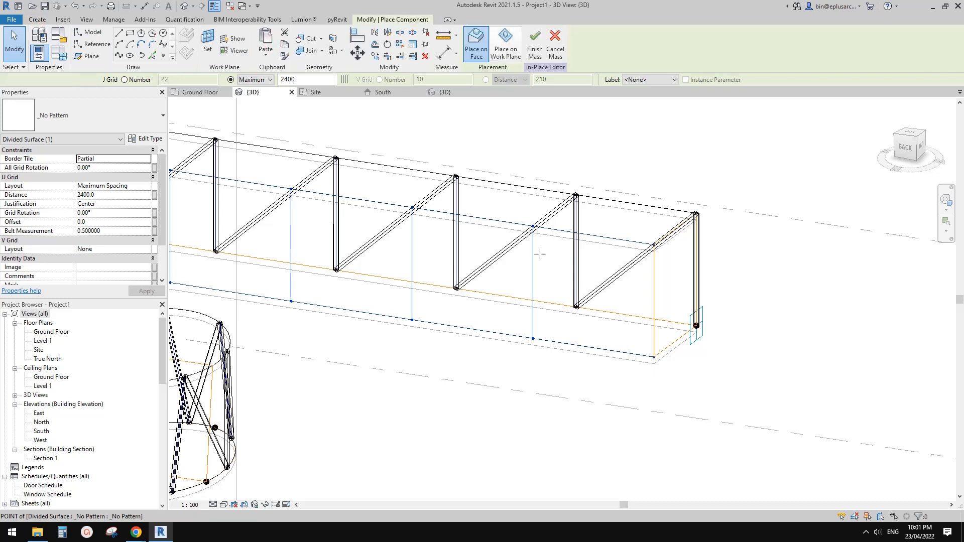
left_click(533, 337)
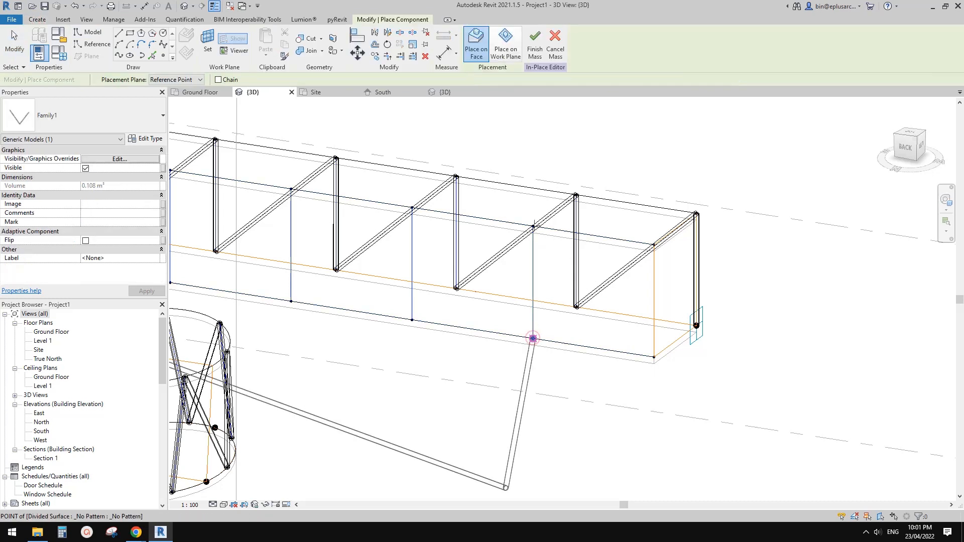
left_click(533, 226)
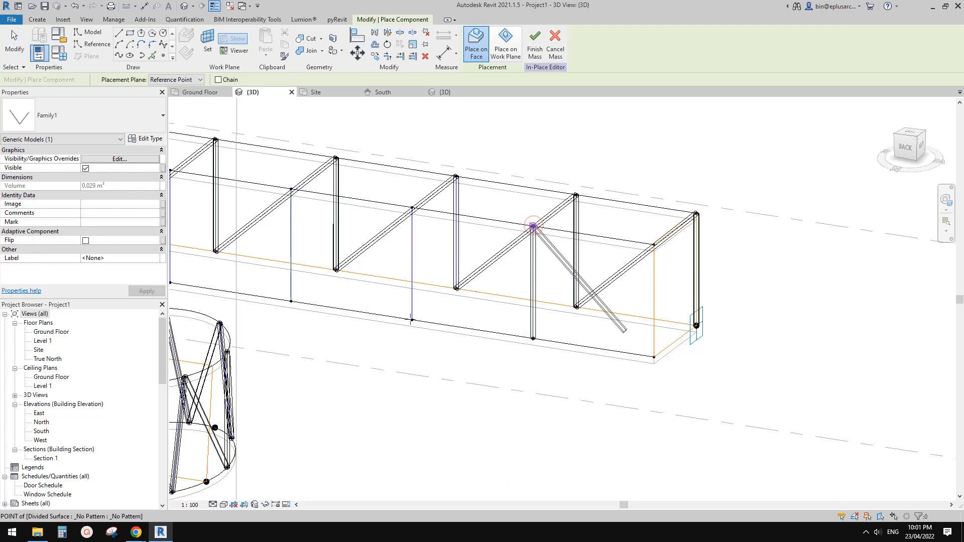
left_click(445, 313)
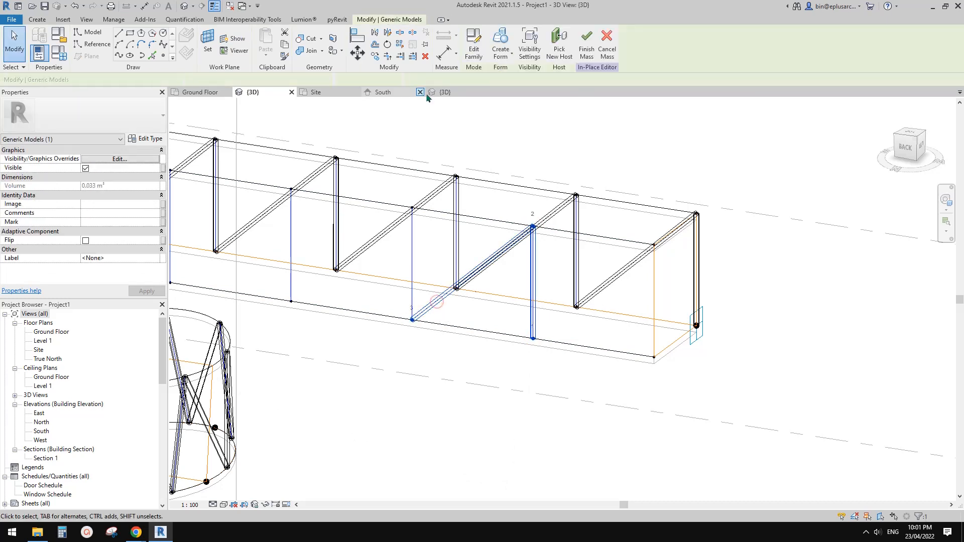
Repeat the inner brace across all divisions of the inner side surface and return the view to a shaded display
left_click(401, 45)
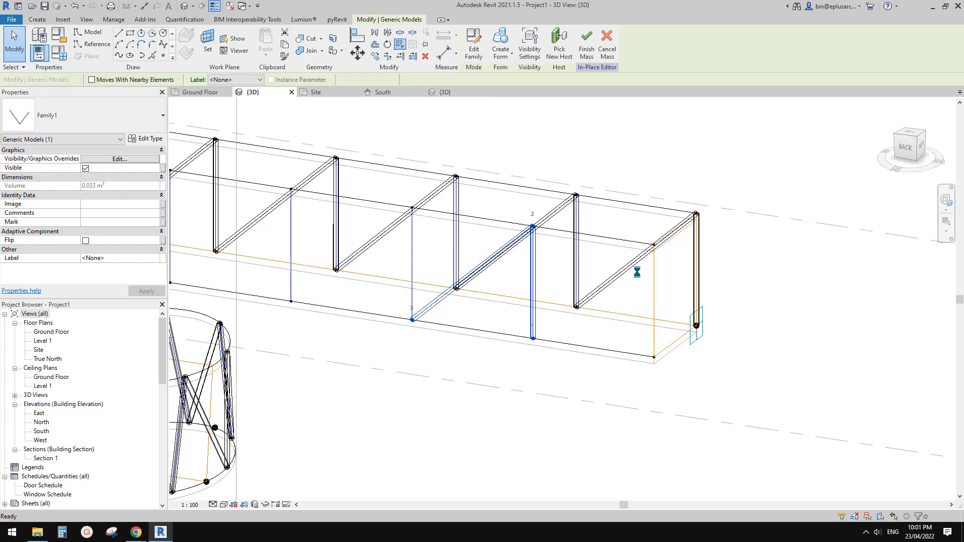
scroll(610, 320, "down", 6)
mouse_move(574, 333)
middle_mouse_down("shift")
mouse_move(586, 305)
mouse_move(414, 281)
mouse_move(474, 290)
mouse_move(516, 350)
mouse_move(467, 284)
middle_mouse_up("shift")
scroll(577, 299, "up", 5)
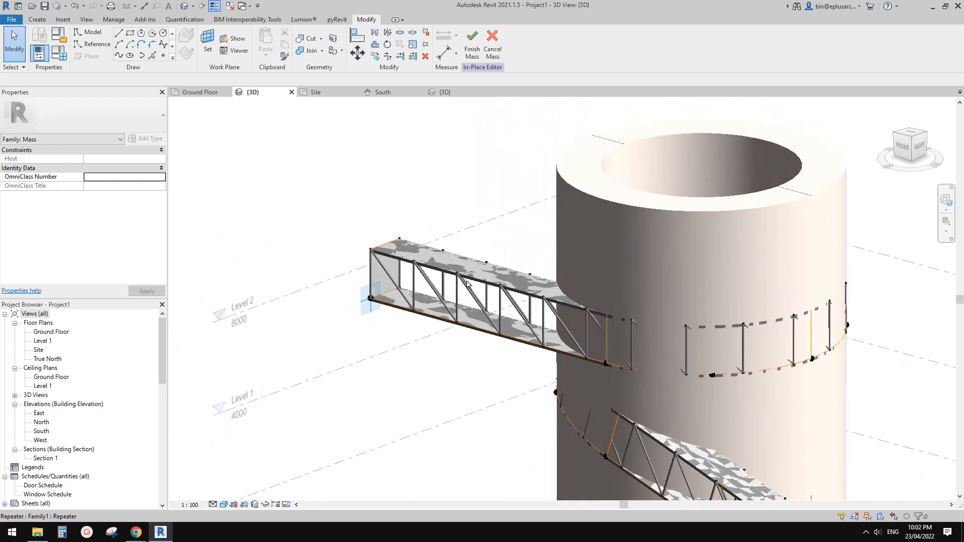
Check the tower reference image in Chrome, return to Revit and compare the braced ramp with it
mouse_move(136, 532)
left_click(189, 496)
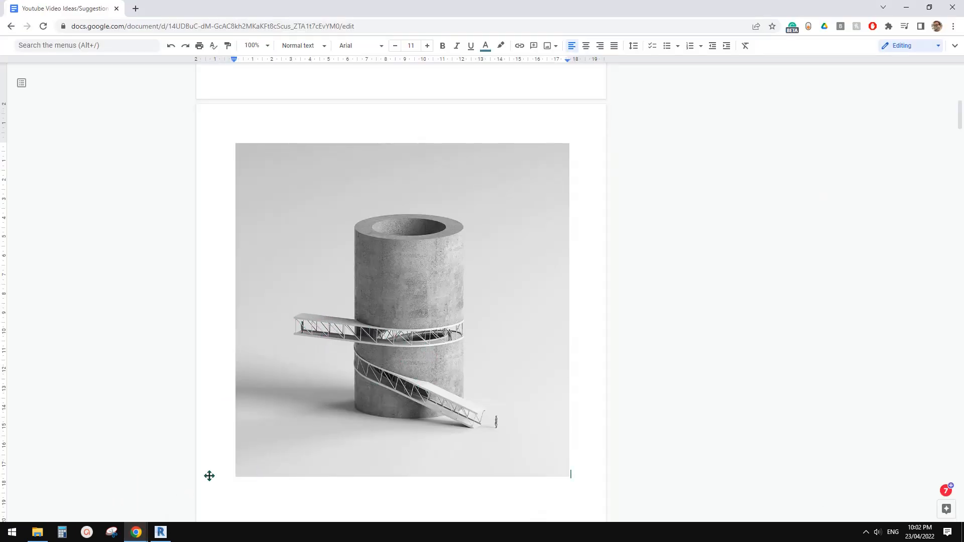
left_click(162, 531)
scroll(575, 388, "down", 1)
middle_click_drag(575, 388, 590, 362)
scroll(414, 356, "down", 1)
scroll(623, 322, "up", 2)
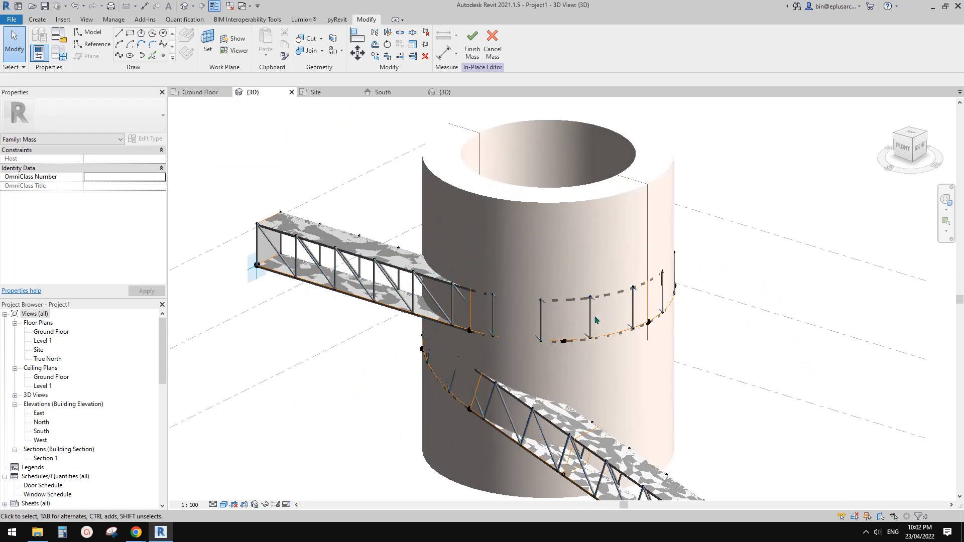
scroll(597, 324, "down", 2)
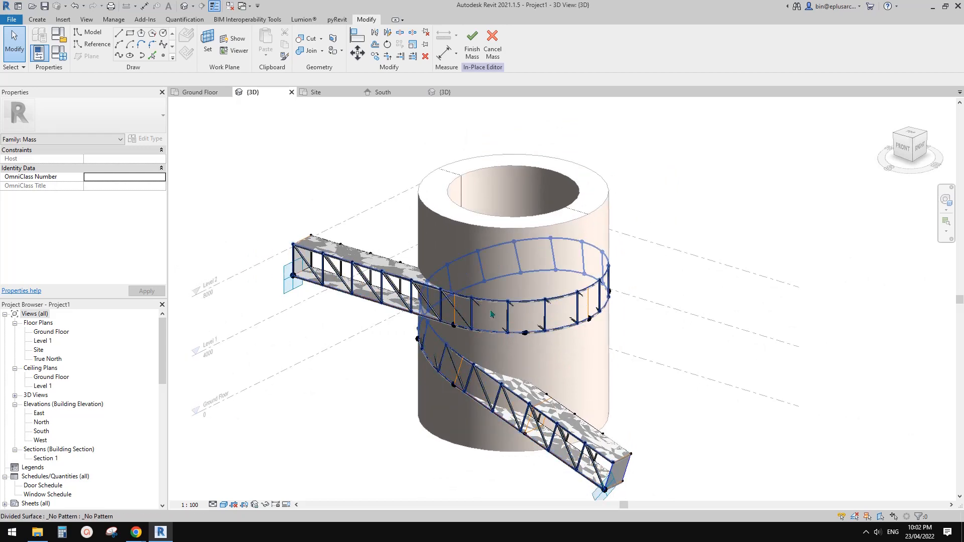
middle_click_drag(536, 300, 471, 286, "shift")
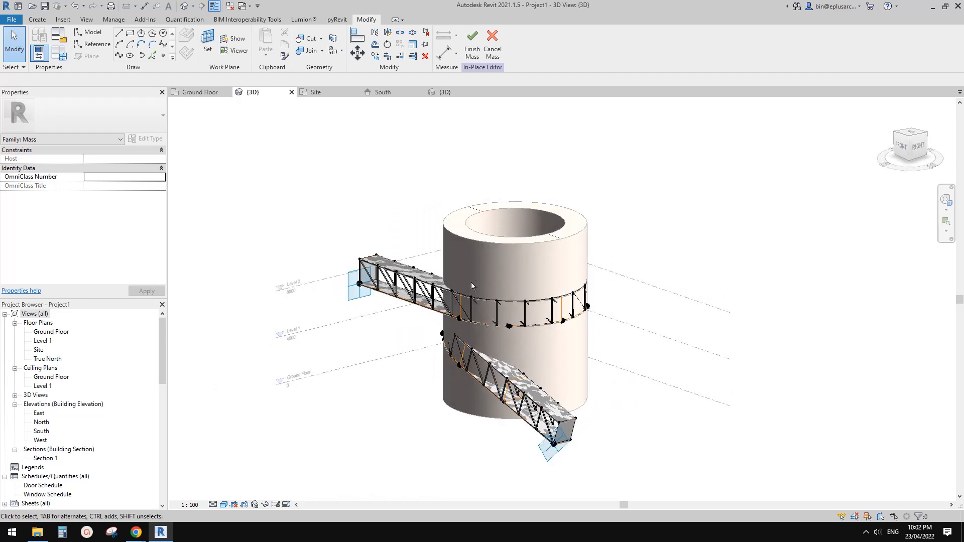
Finish the in-place mass and view the completed ramp bracing around the tower
left_click(467, 46)
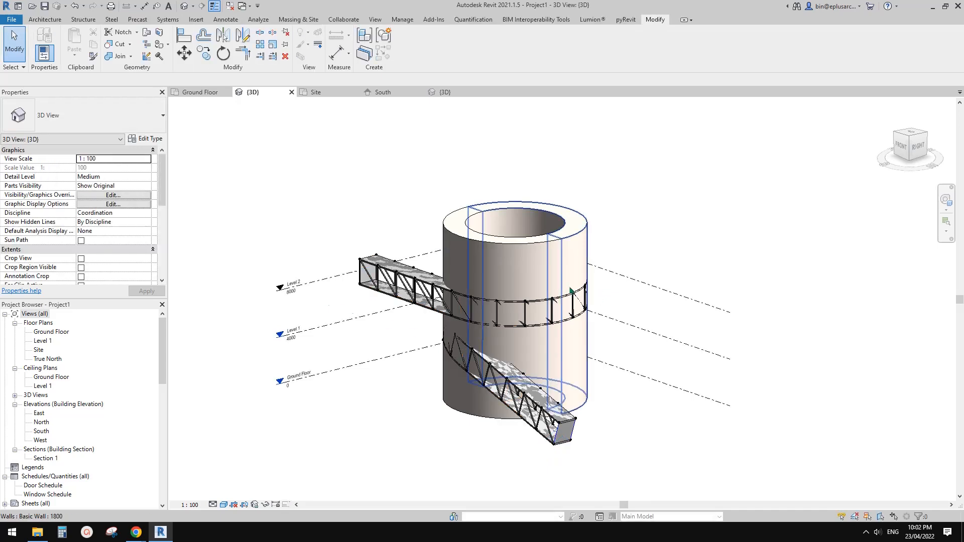
scroll(572, 314, "up", 3)
middle_click_drag(572, 315, 563, 344, "shift")
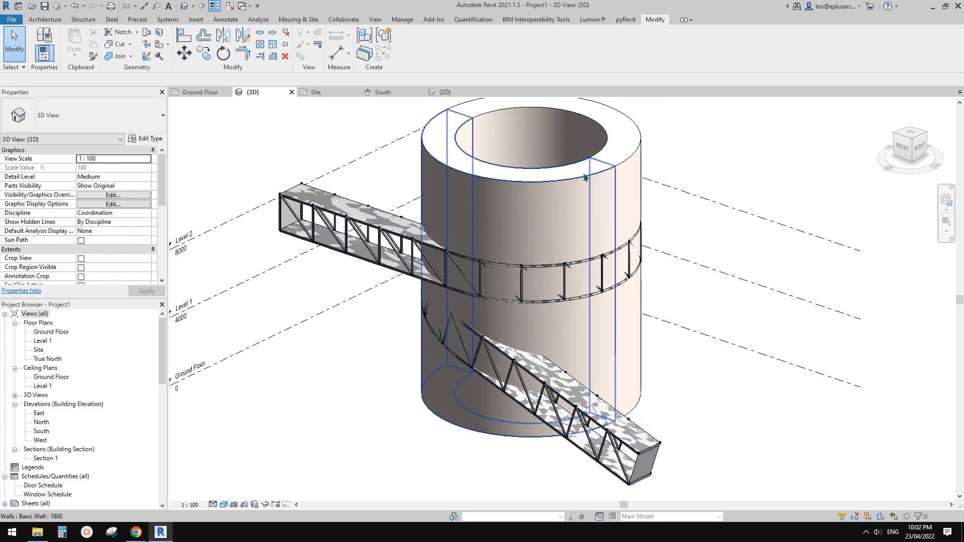
middle_click_drag(556, 346, 567, 373)
Select the ramp's upper roof slab, clear that selection and select the whole ramp mass with its bracing
left_click(563, 371)
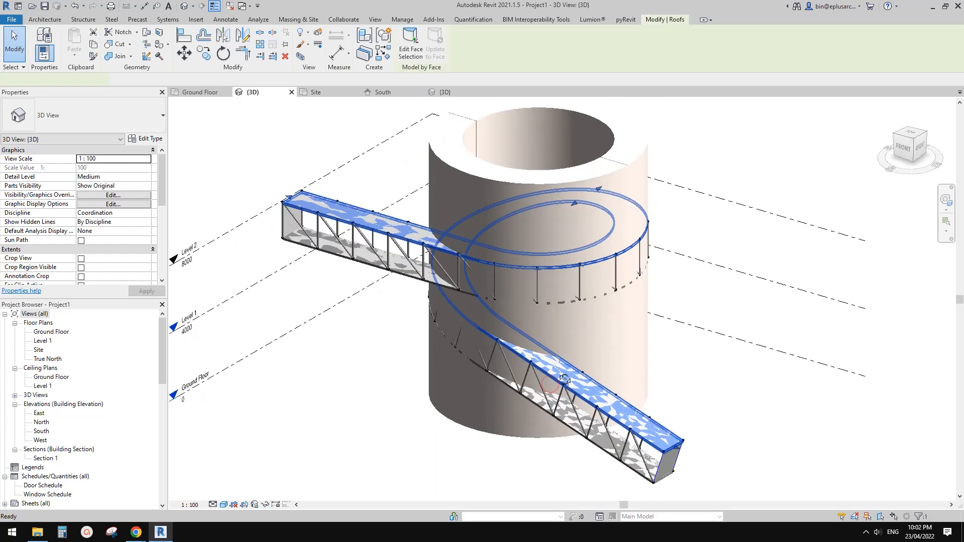
scroll(549, 366, "up", 1)
key("Escape")
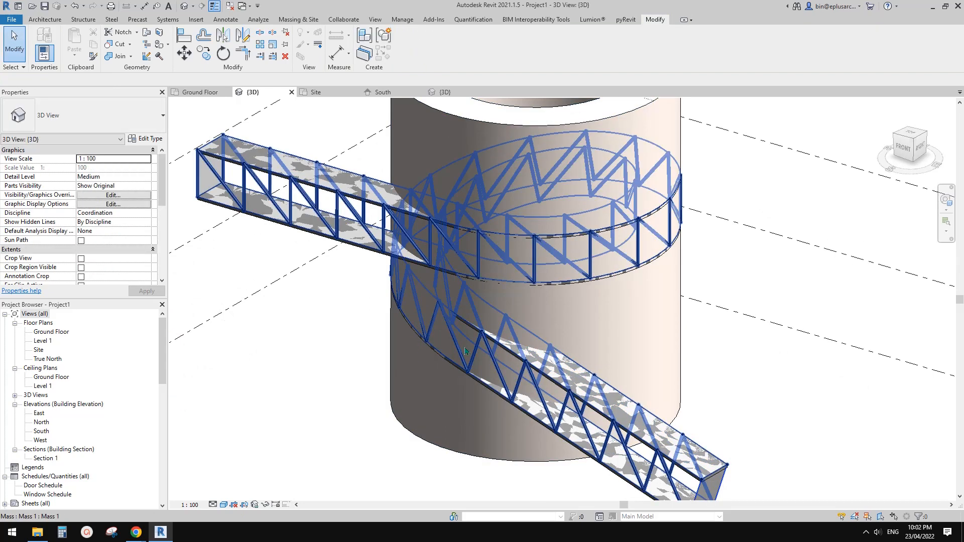
left_click(464, 348)
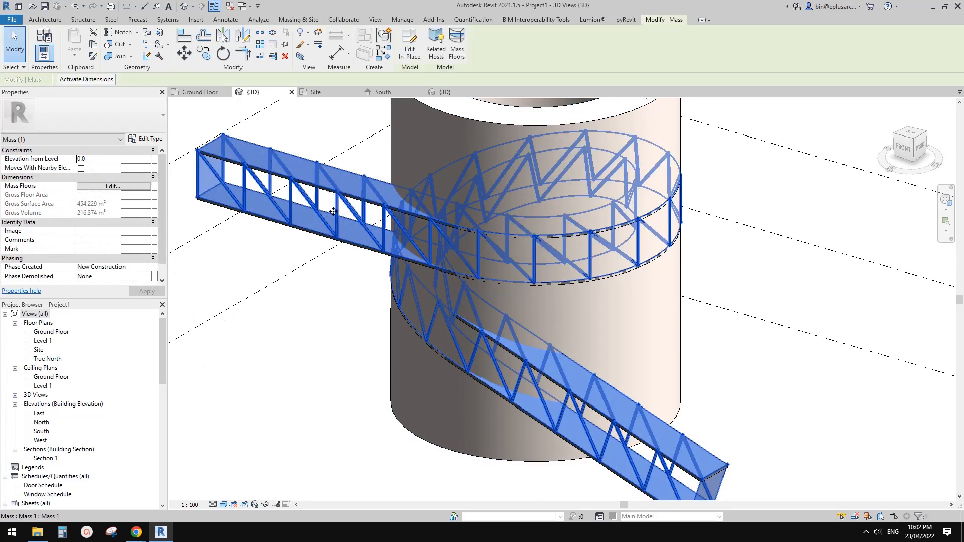
scroll(325, 189, "down", 1)
middle_click_drag(324, 189, 341, 212)
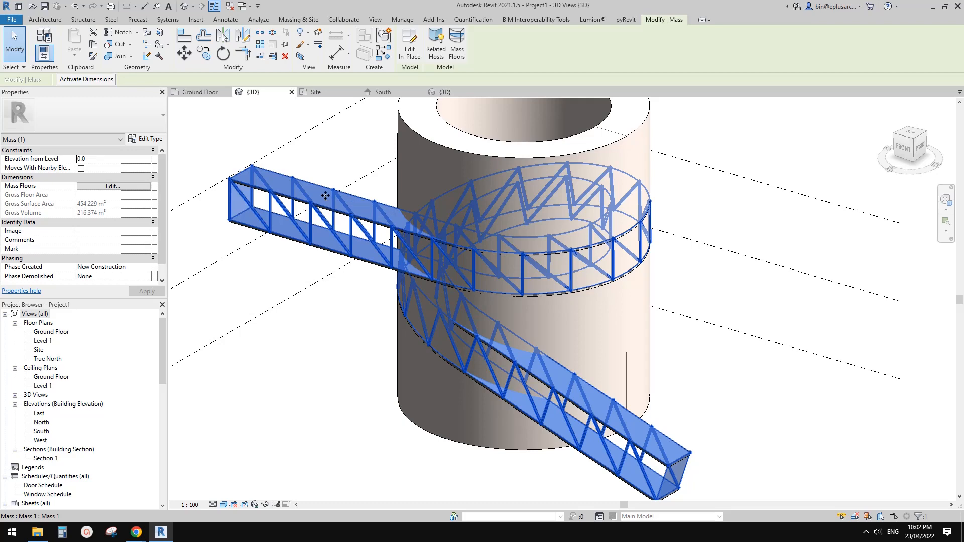
Try to create a Basic Wall 1800 by face on the ramp's upper surface
middle_click_drag(334, 200, 325, 202)
left_click(294, 175)
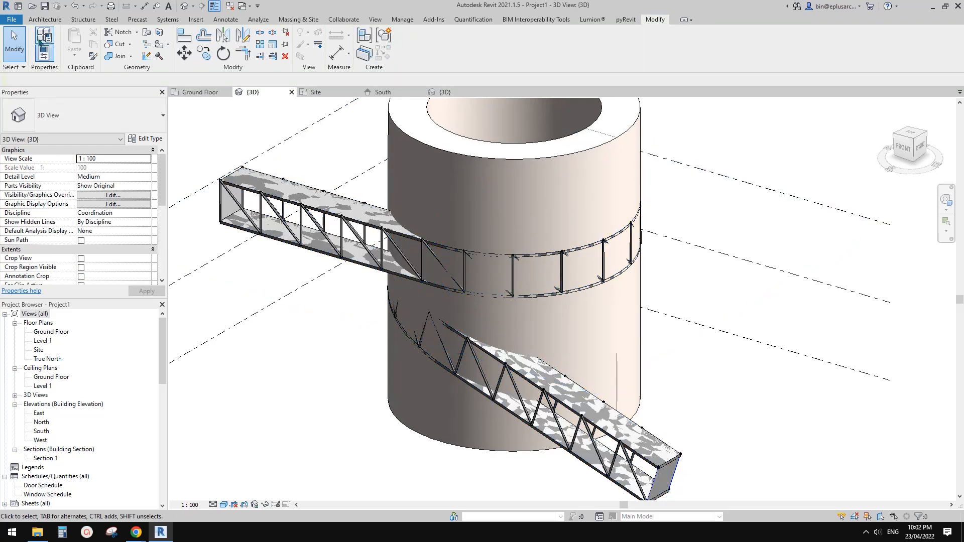
left_click(33, 19)
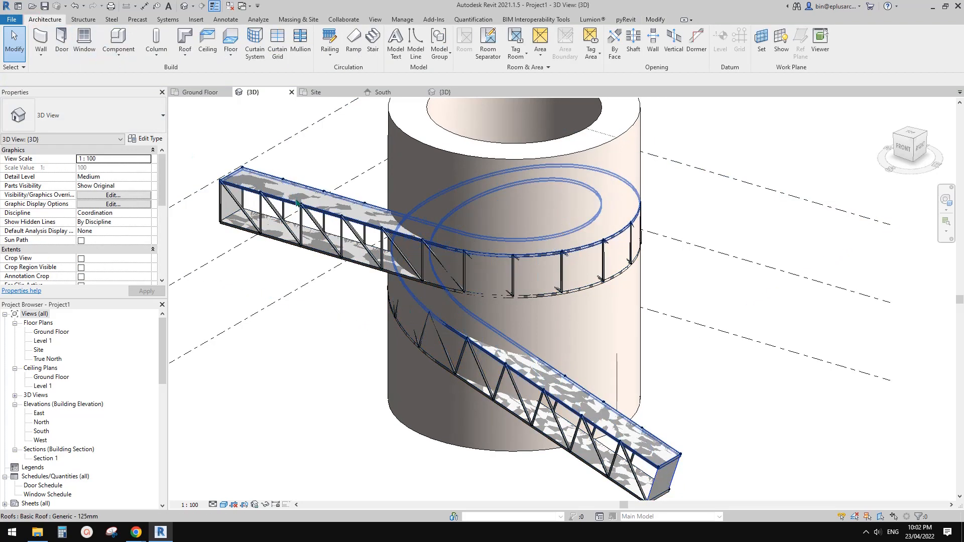
left_click(41, 54)
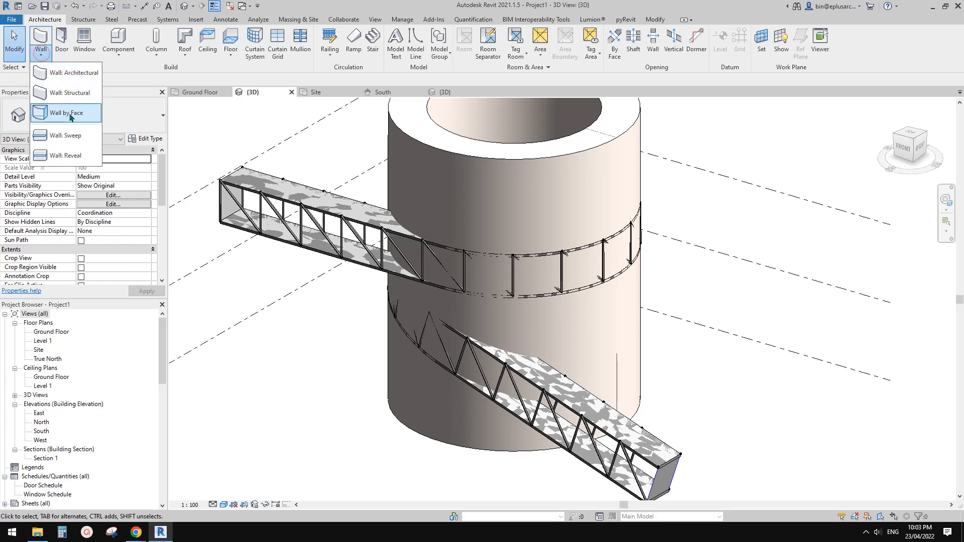
left_click(93, 126)
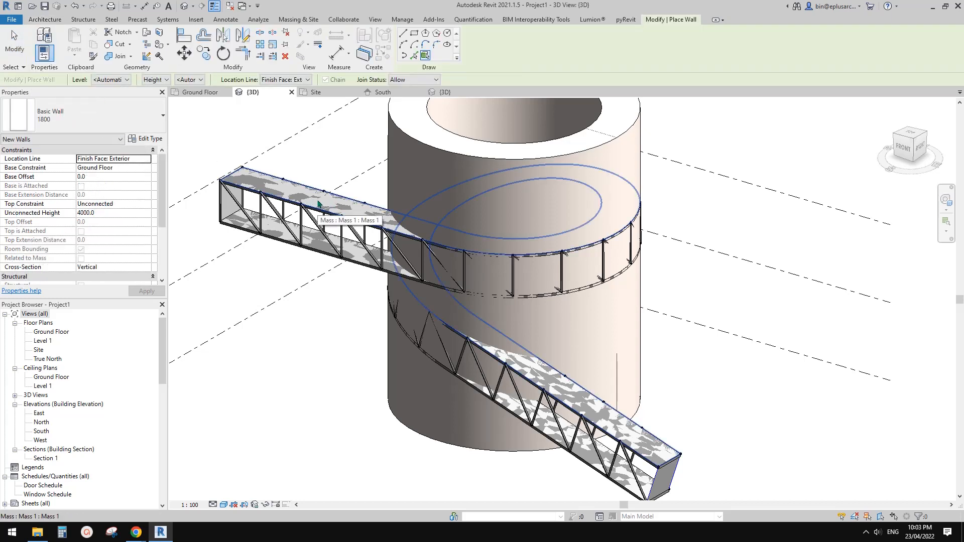
left_click(318, 204)
middle_click_drag(516, 324, 496, 326)
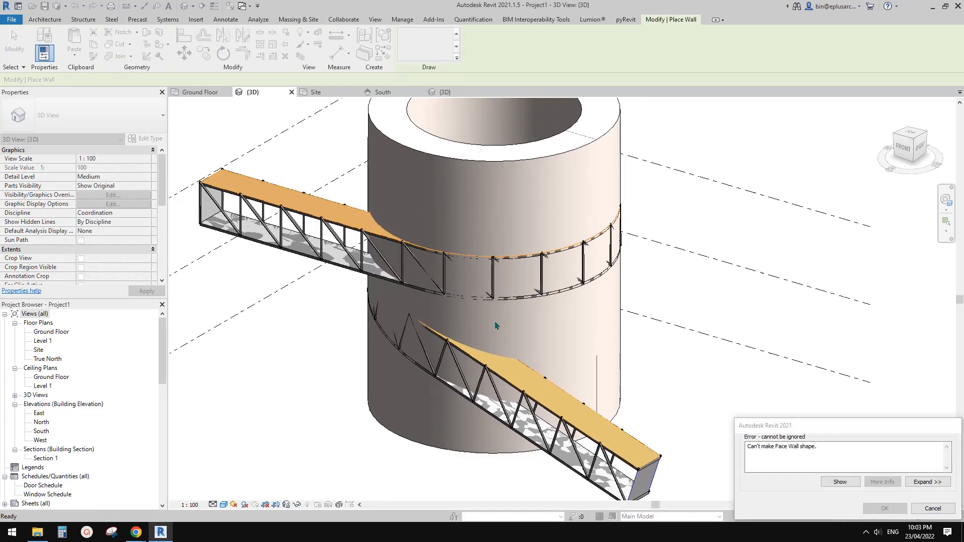
middle_click_drag(629, 418, 679, 432)
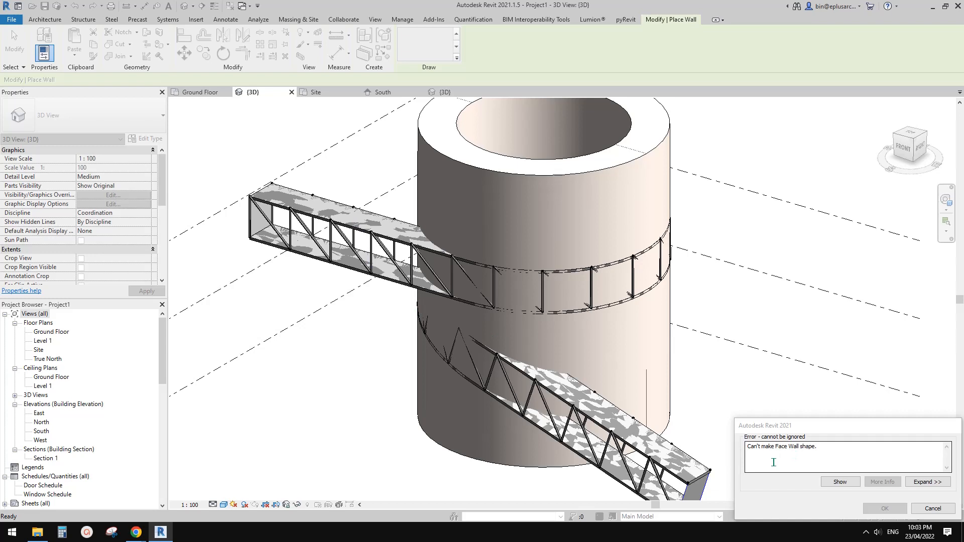
left_click(933, 508)
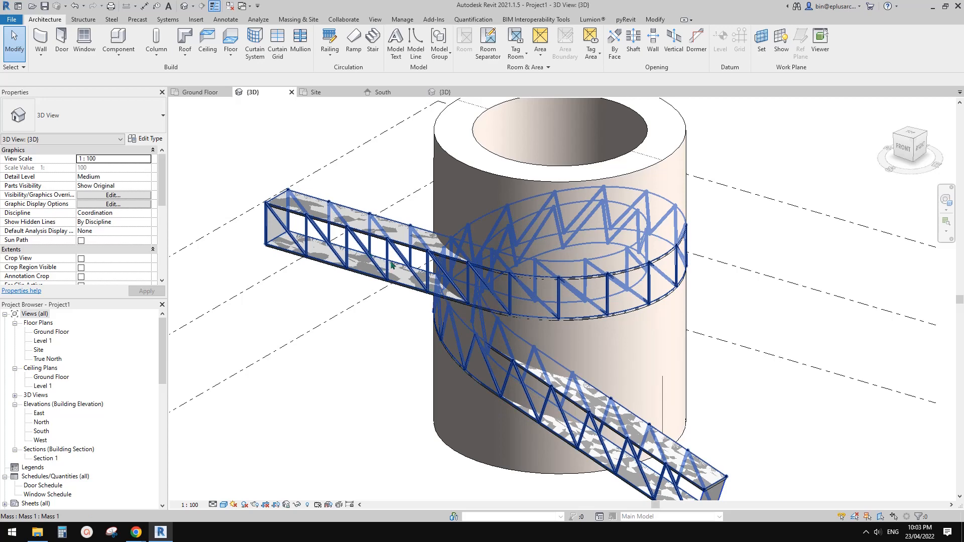
Create a Basic Wall 1800 by face on the ramp's side surface and end the wall placement
middle_click_drag(361, 226, 201, 233, "shift")
middle_click_drag(767, 206, 485, 304)
scroll(481, 304, "up", 2)
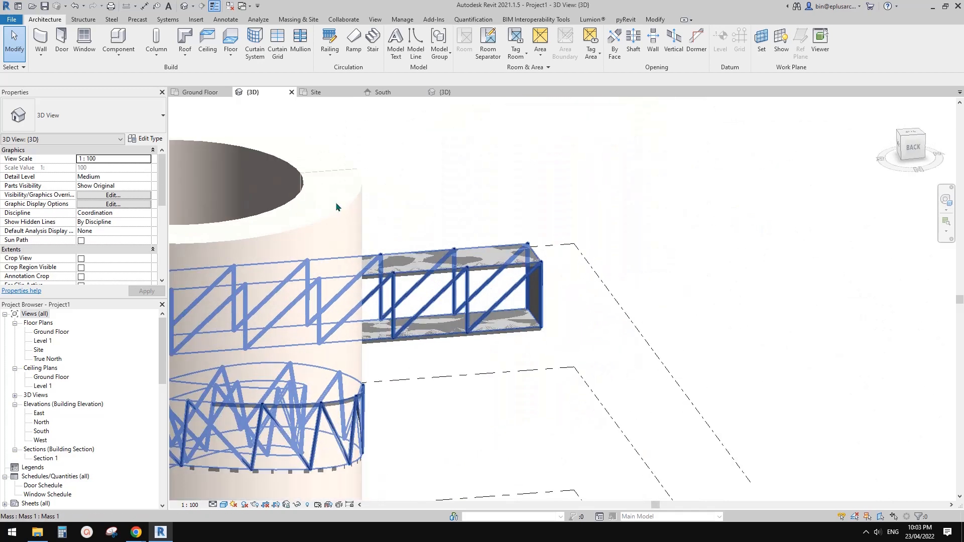
left_click(40, 53)
left_click(58, 114)
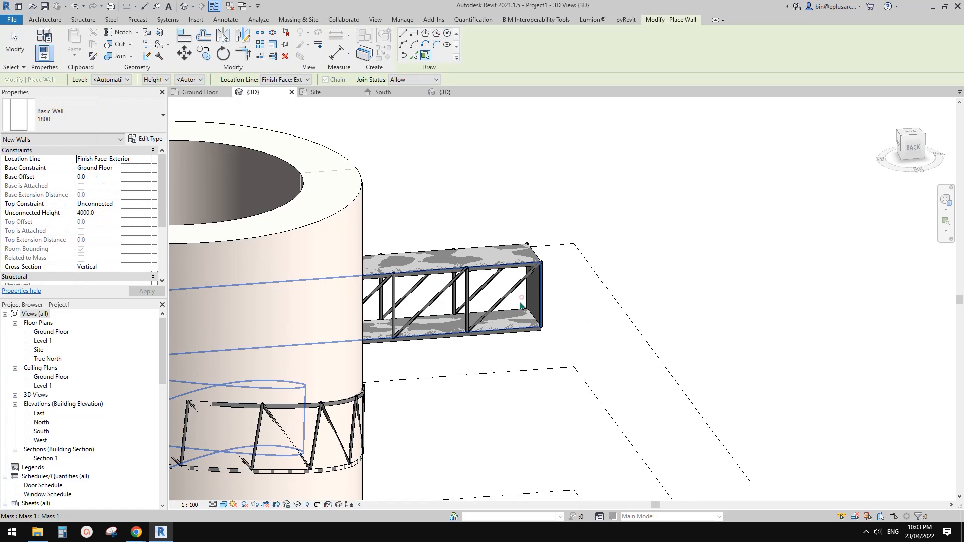
scroll(590, 294, "down", 3)
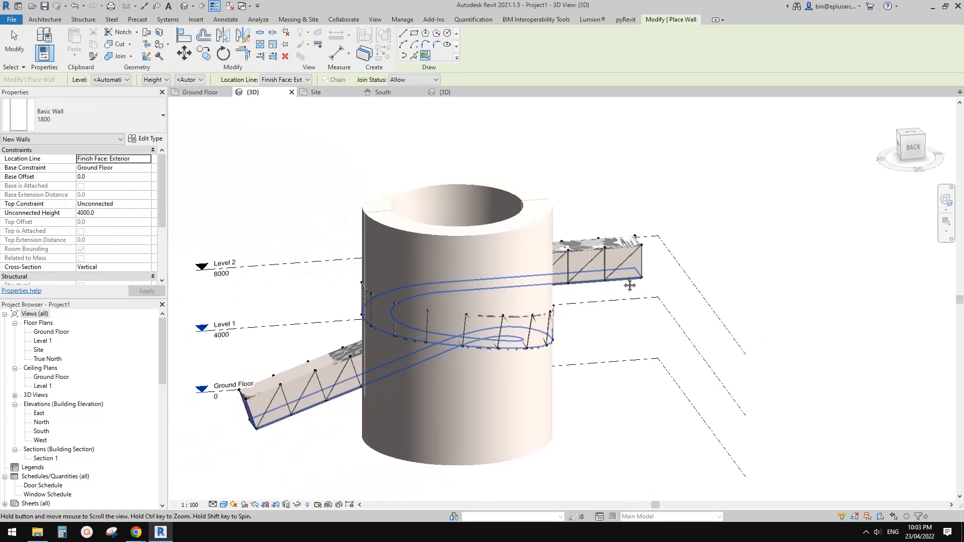
key("Escape")
Select the new face wall and examine from several angles how it fills the ramp and meets the tower, then deselect it
left_click(581, 284)
middle_click_drag(581, 283, 522, 334, "shift")
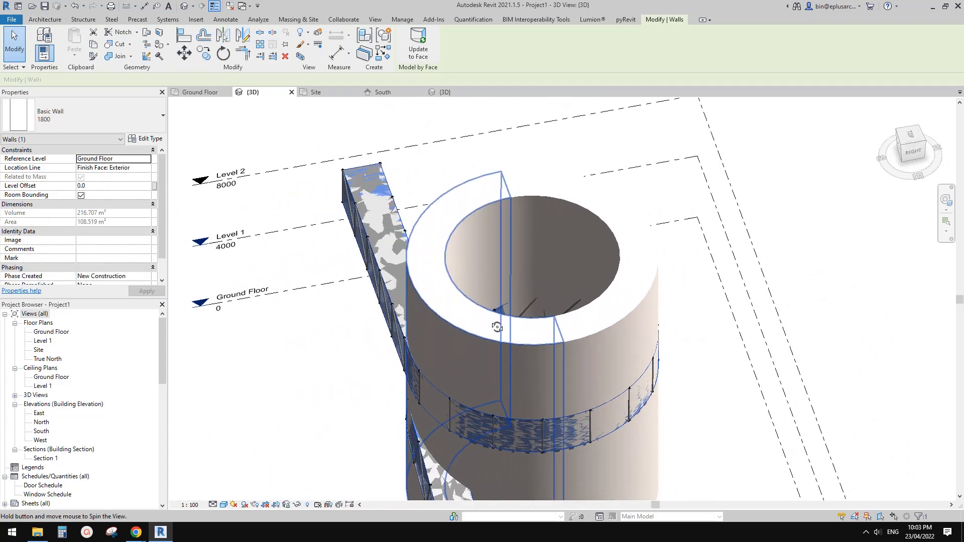
middle_click_drag(346, 260, 463, 182)
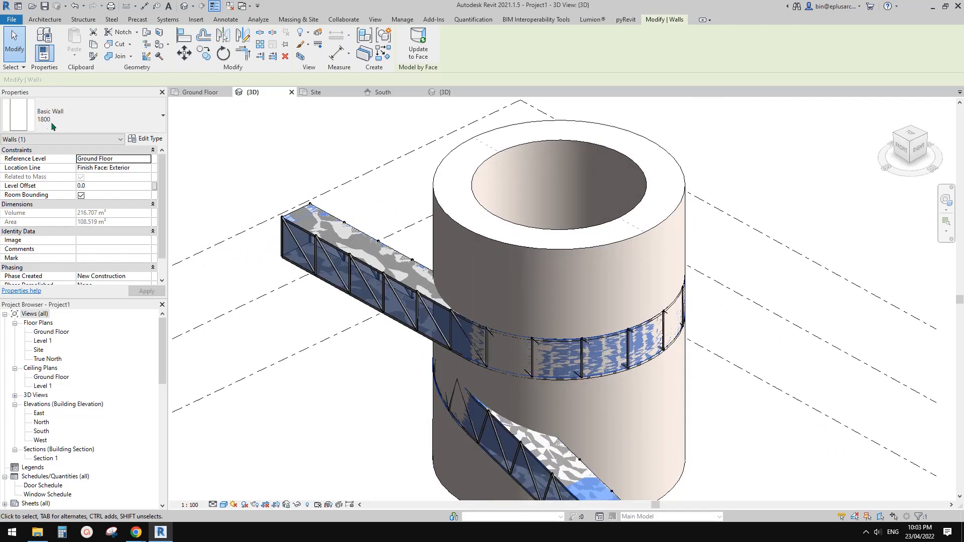
middle_click_drag(405, 286, 617, 279, "shift")
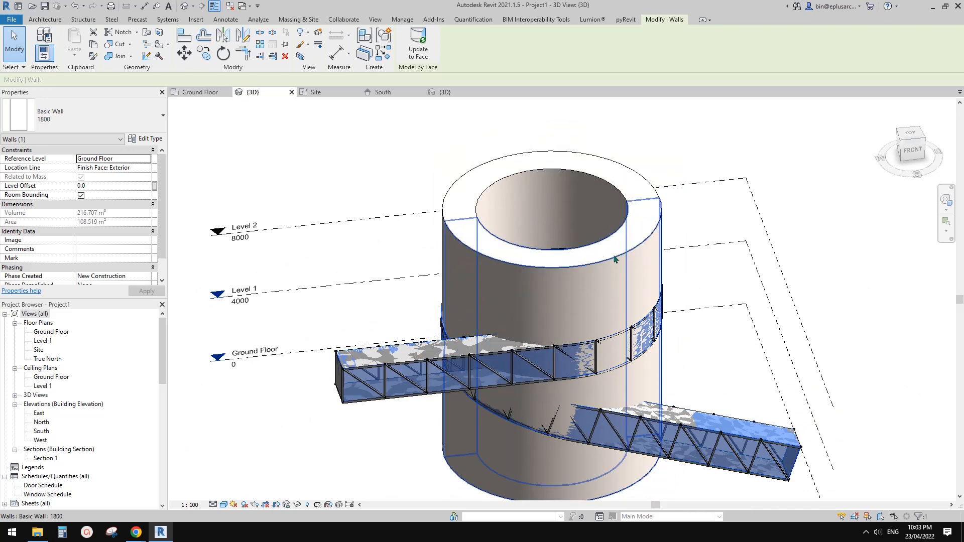
middle_click_drag(597, 279, 440, 280, "shift")
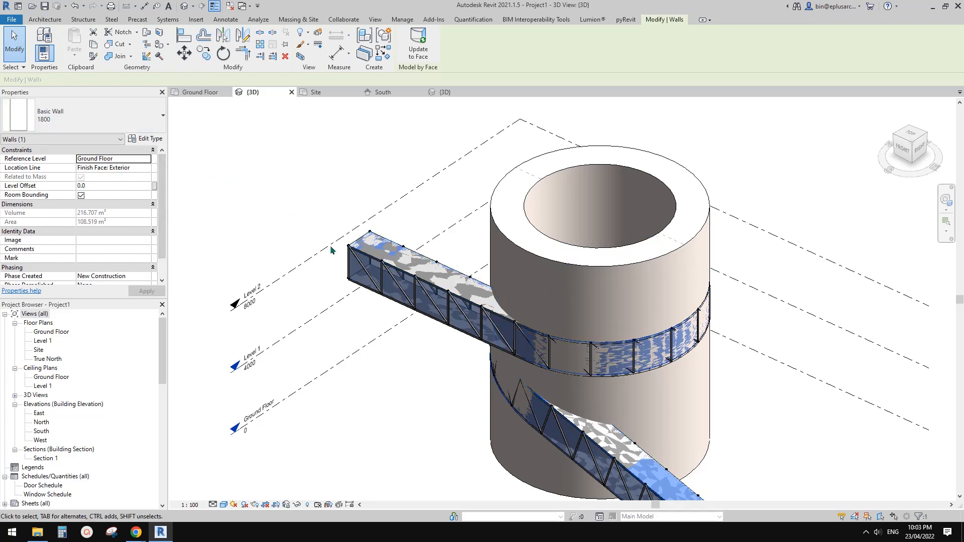
scroll(667, 348, "up", 4)
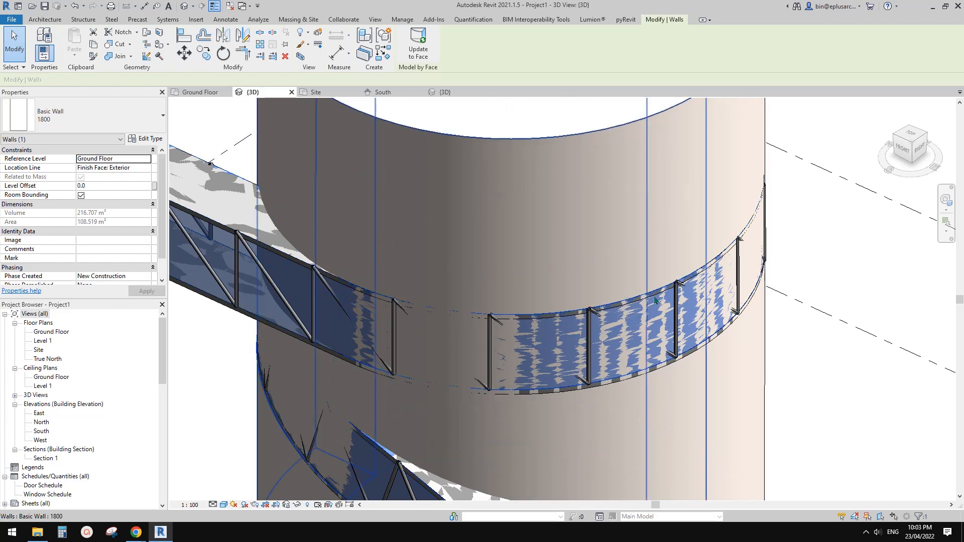
scroll(572, 320, "down", 1)
middle_click_drag(573, 320, 716, 326)
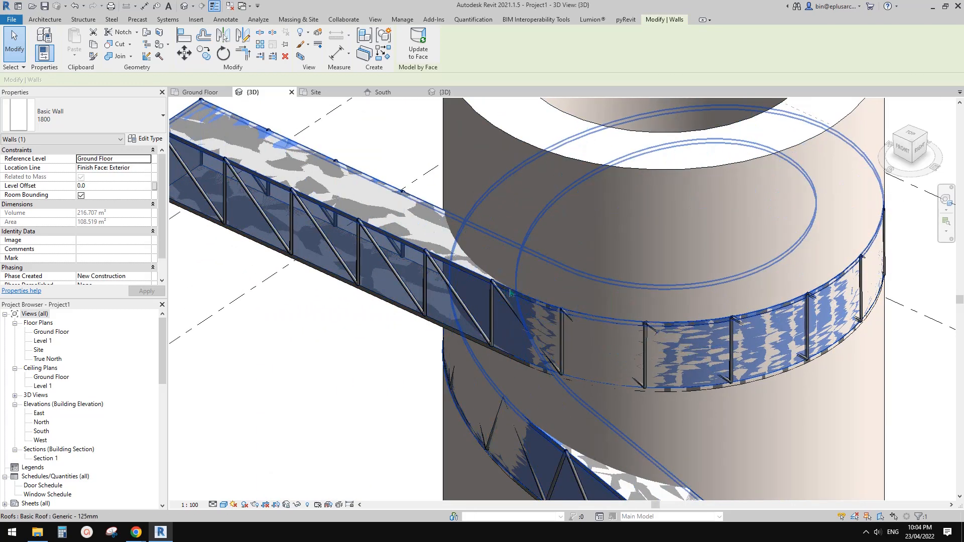
middle_click_drag(574, 323, 541, 322)
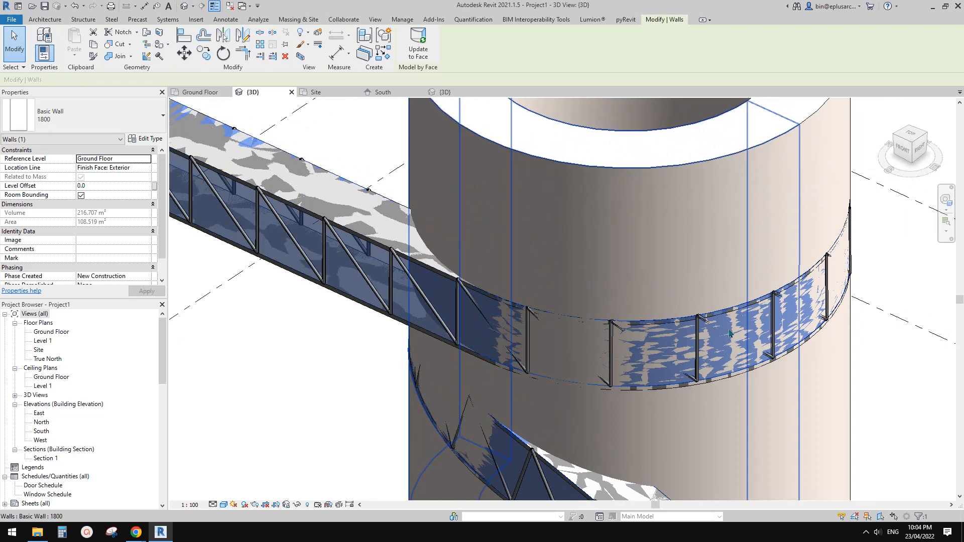
middle_click_drag(768, 315, 759, 322)
middle_click_drag(825, 306, 813, 322)
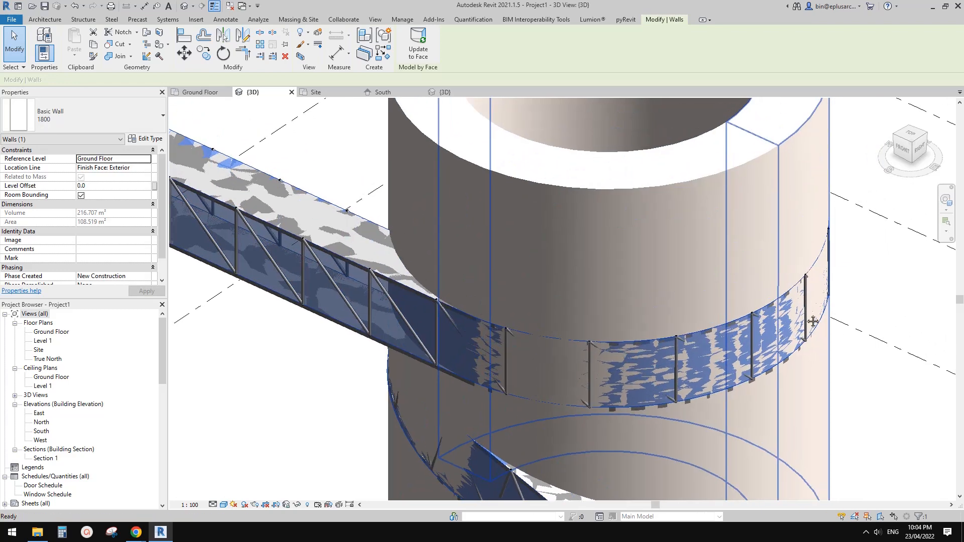
scroll(665, 342, "down", 3)
middle_click_drag(664, 347, 562, 283, "shift")
key("Escape")
Try to join the geometry of the ramp's face wall with the cylindrical tower wall
scroll(653, 344, "up", 1)
left_click(655, 20)
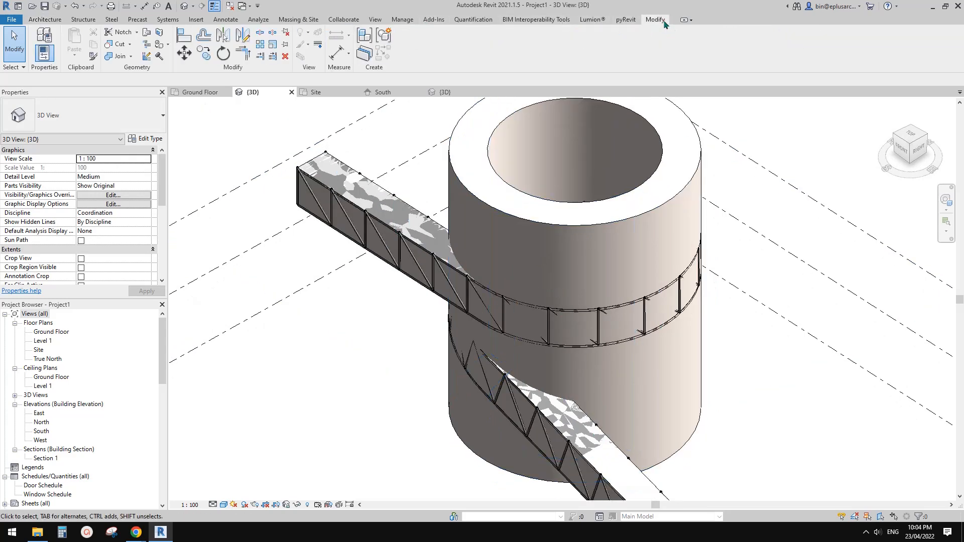
left_click(126, 56)
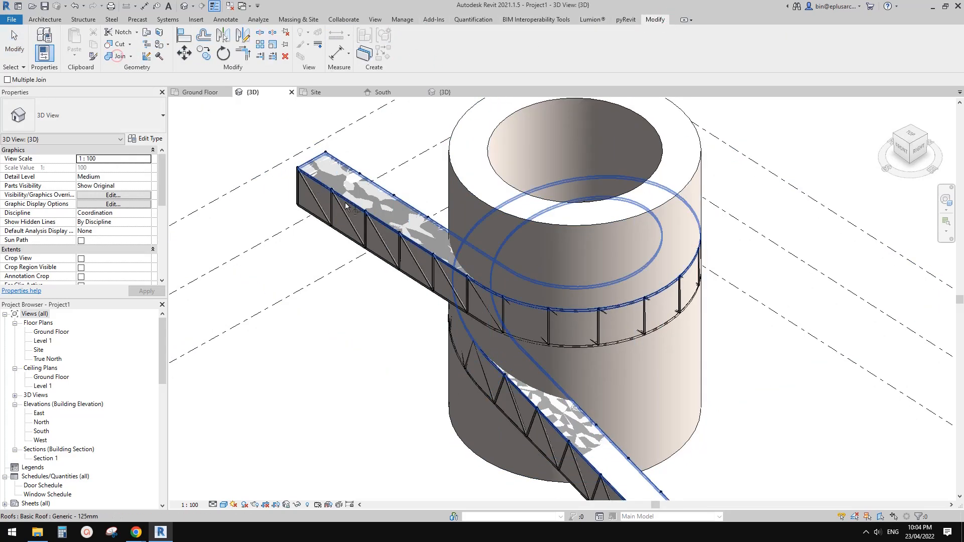
middle_click_drag(550, 370, 466, 340)
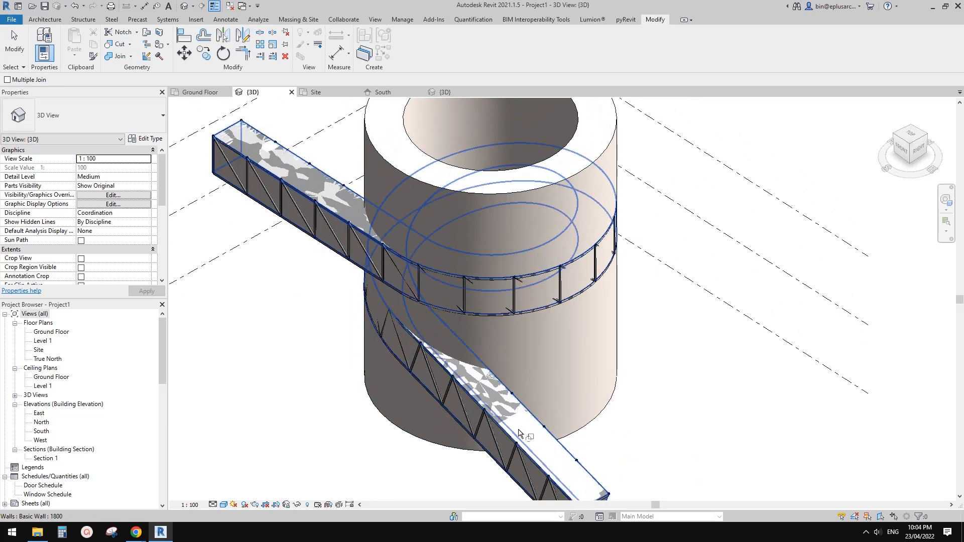
middle_click_drag(531, 448, 507, 348)
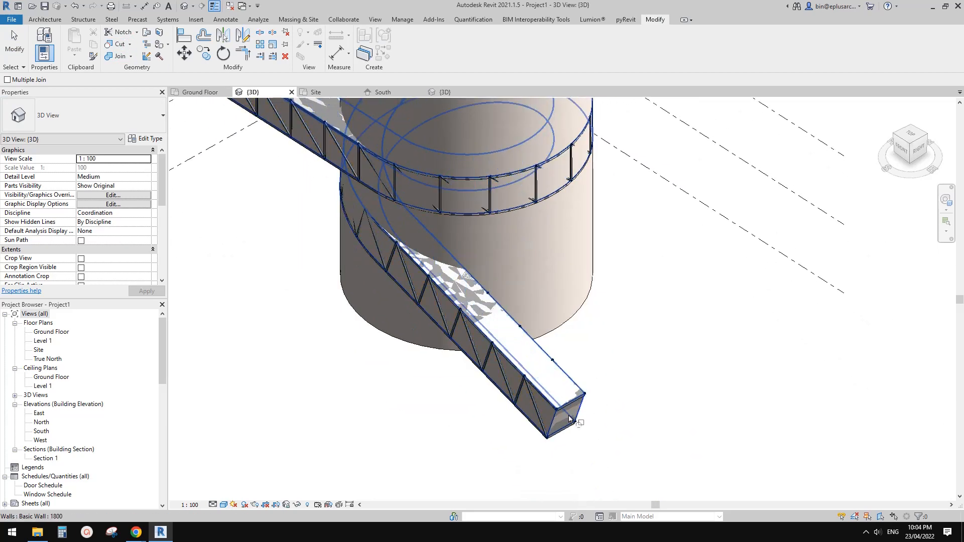
left_click(562, 419)
middle_click_drag(587, 354, 606, 424)
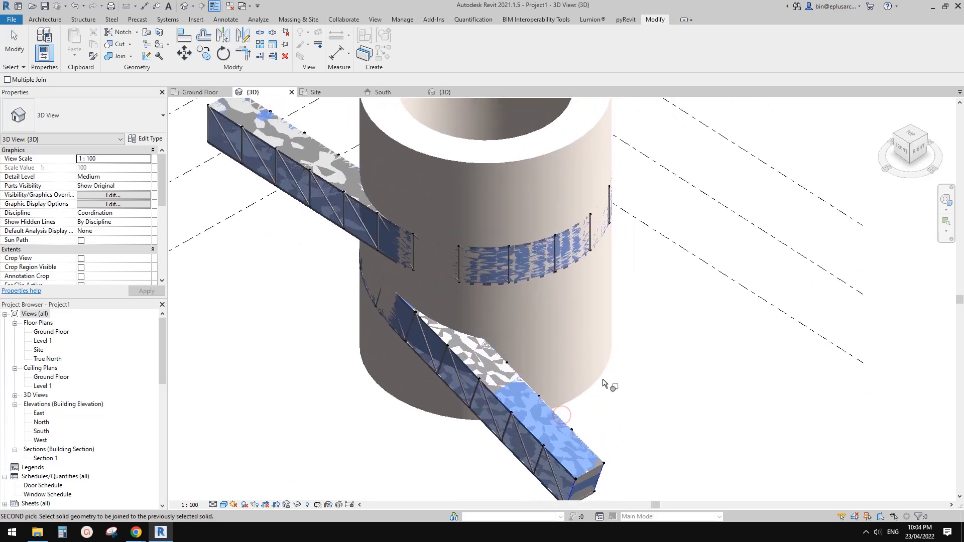
left_click(479, 222)
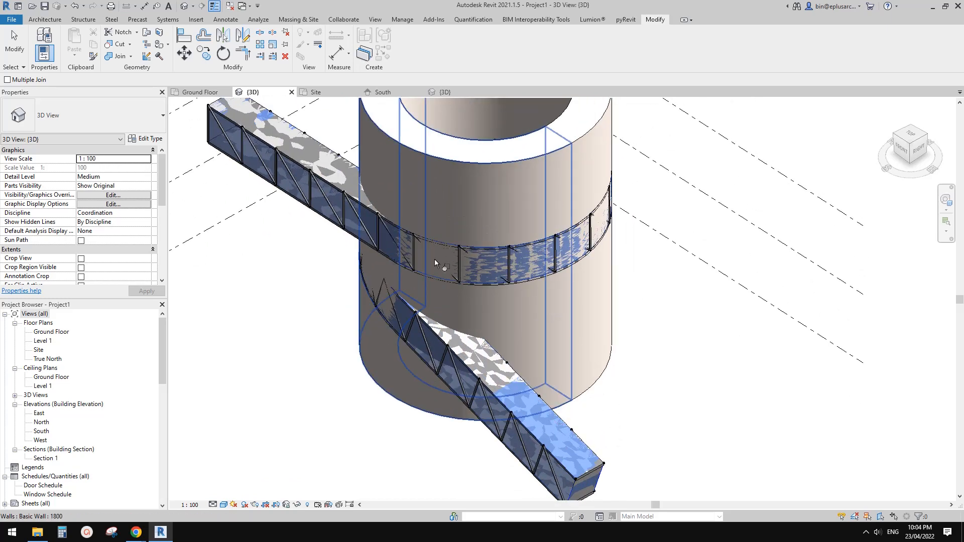
left_click(480, 336)
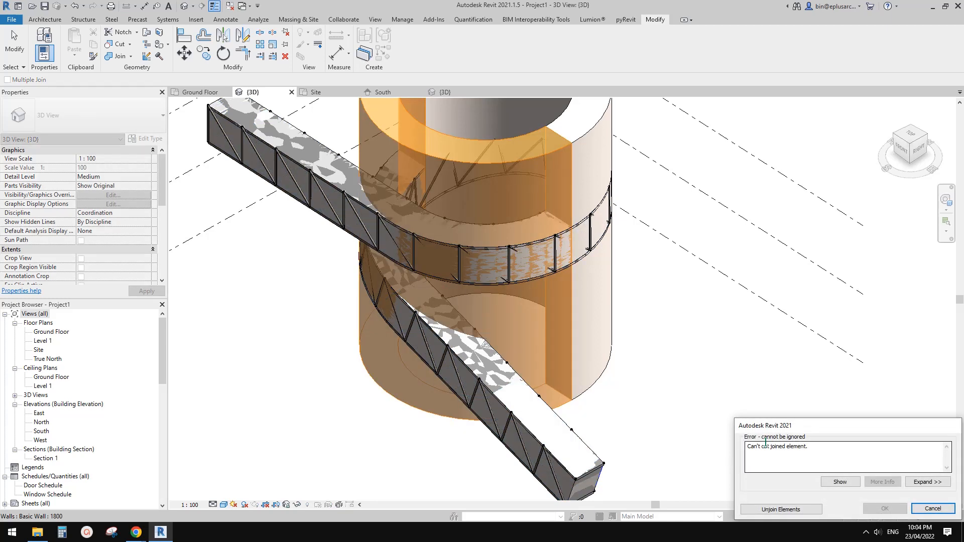
left_click_drag(814, 426, 684, 315)
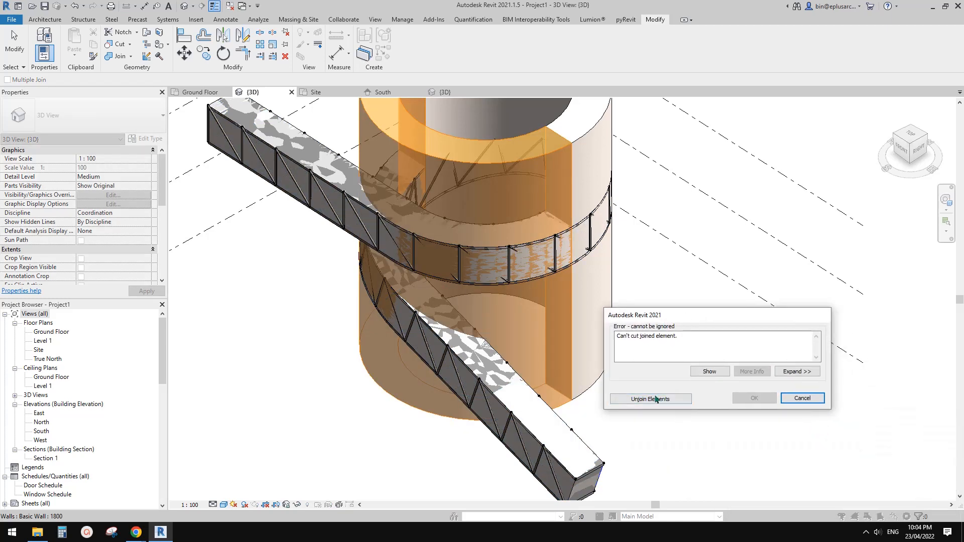
left_click(800, 399)
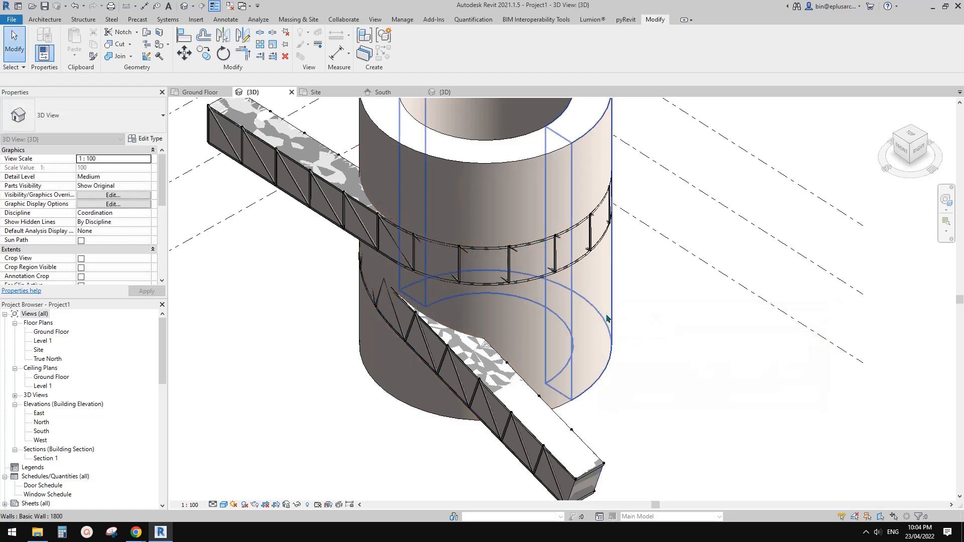
Select the 1800 face wall at the ramp's lower end
scroll(487, 285, "down", 1)
middle_click_drag(487, 285, 616, 297)
scroll(636, 394, "up", 5)
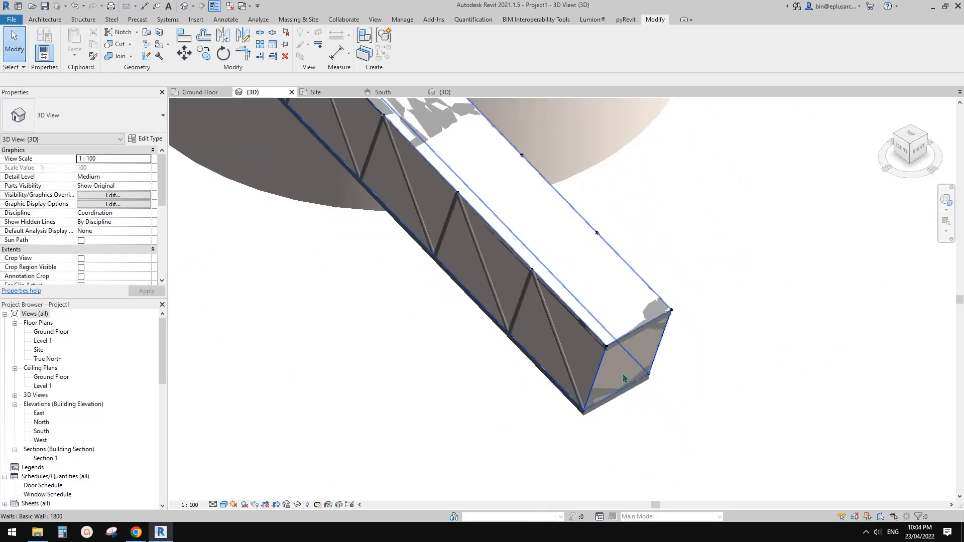
left_click(622, 372)
left_click(146, 138)
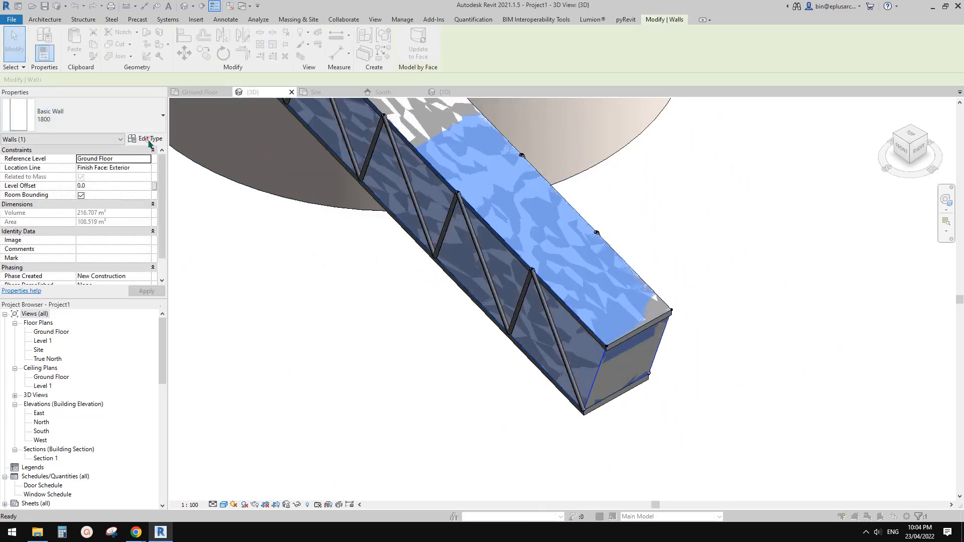
left_click(544, 121)
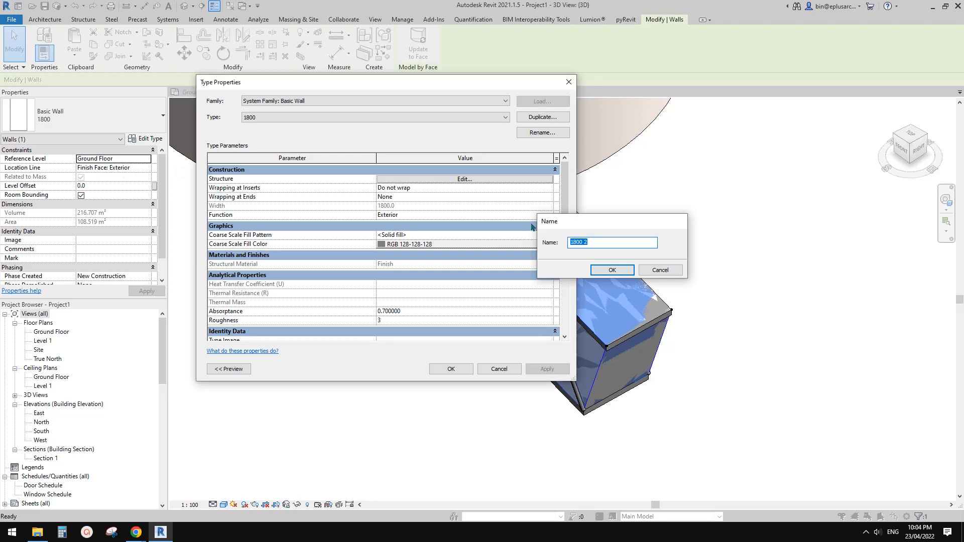
key("Escape")
key("Escape")
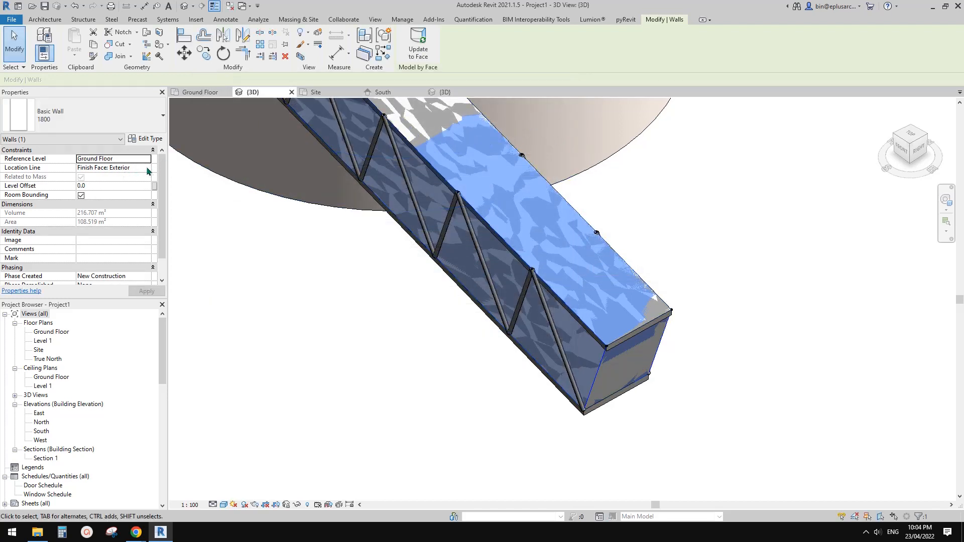
Try to set the face wall's location line to Wall Centerline
left_click(147, 169)
left_click(99, 178)
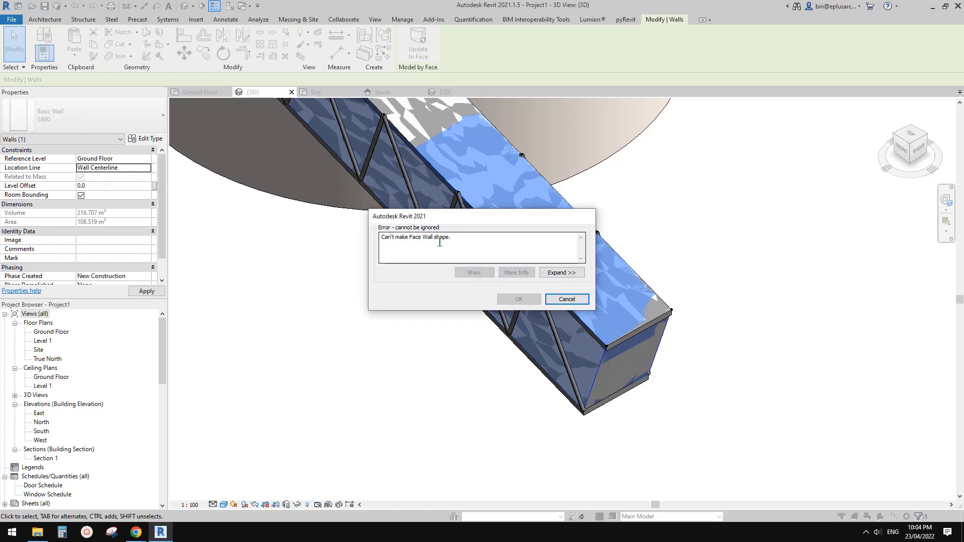
left_click(567, 299)
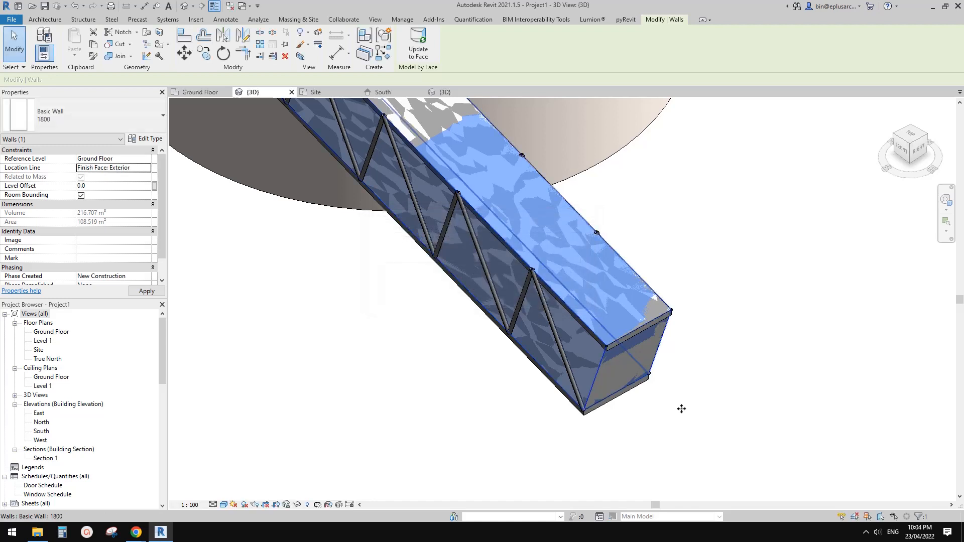
Set the structure layer thickness of the ramp face wall's type to 1900
middle_click_drag(617, 378, 679, 409)
left_click(152, 140)
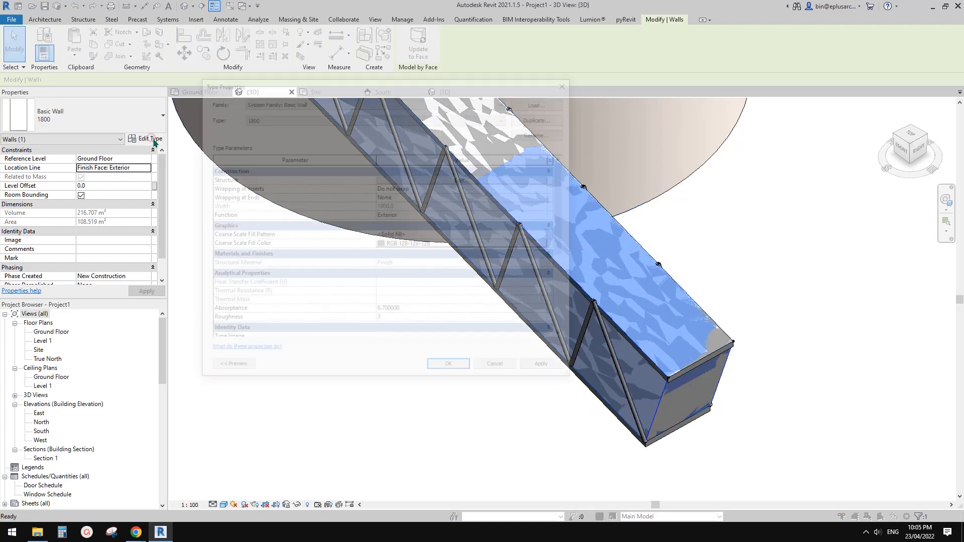
left_click(465, 180)
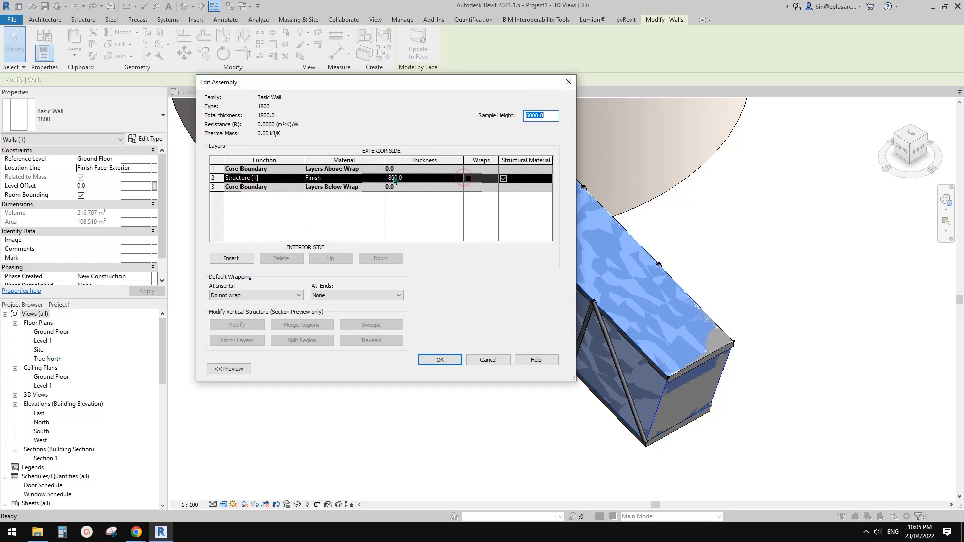
left_click(412, 178)
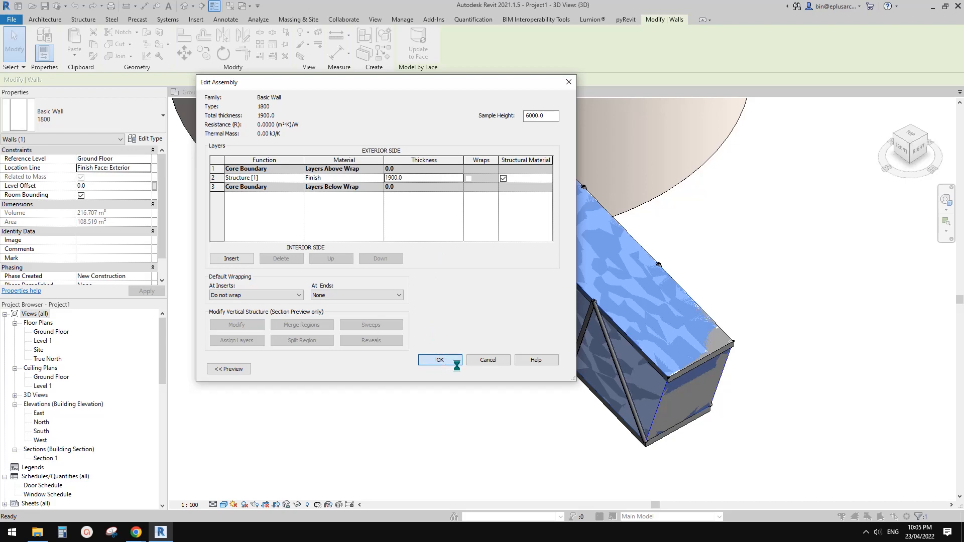
left_click(440, 359)
left_click(465, 372)
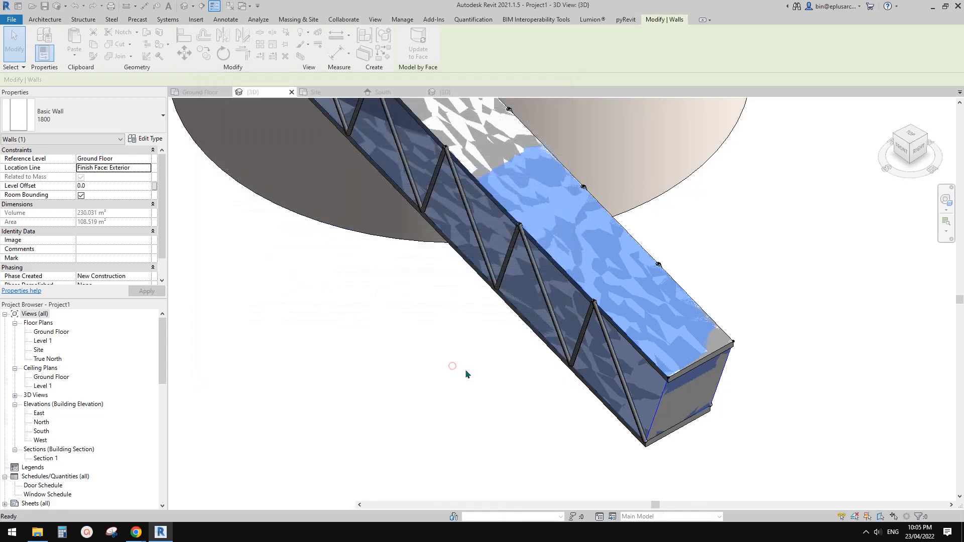
Examine from several angles how the thickened face wall wraps around and meets the cylindrical tower
middle_click_drag(511, 350, 469, 316, "shift")
scroll(466, 291, "down", 1)
middle_click_drag(464, 274, 450, 385)
key("Escape")
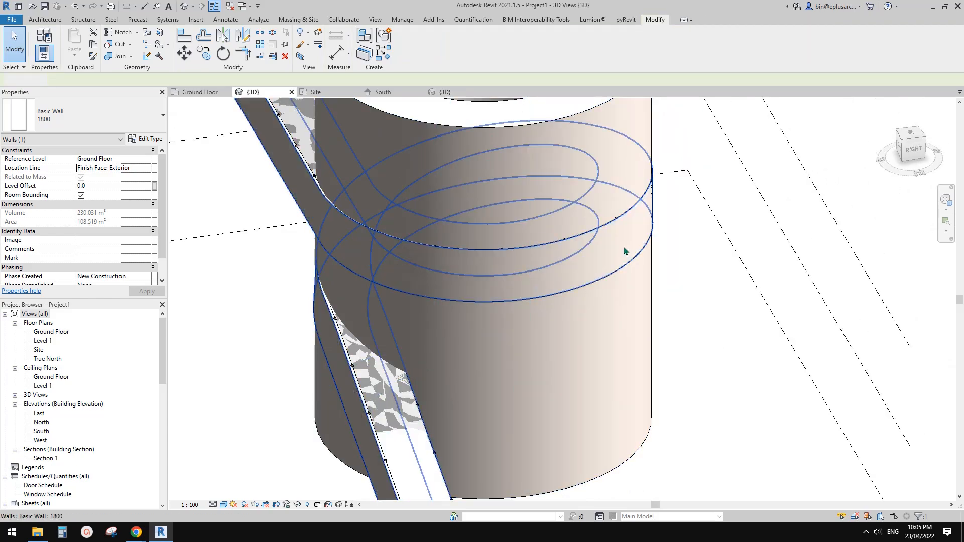
left_click(618, 253)
middle_click_drag(617, 253, 319, 294, "shift")
key("Escape")
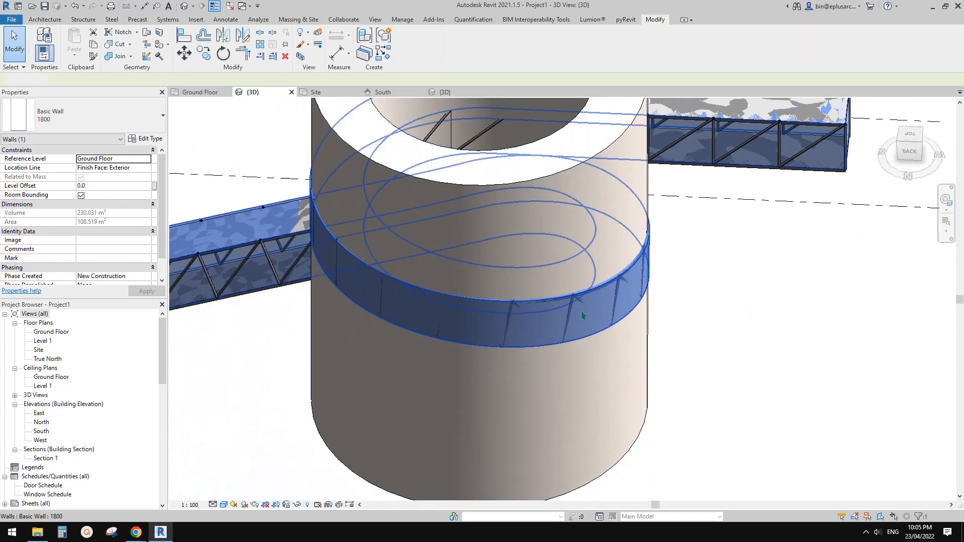
scroll(583, 315, "up", 3)
scroll(640, 297, "down", 3)
middle_click_drag(639, 299, 530, 320, "shift")
Set the structure layer thickness of the ramp face wall's type to 2000
left_click(528, 324)
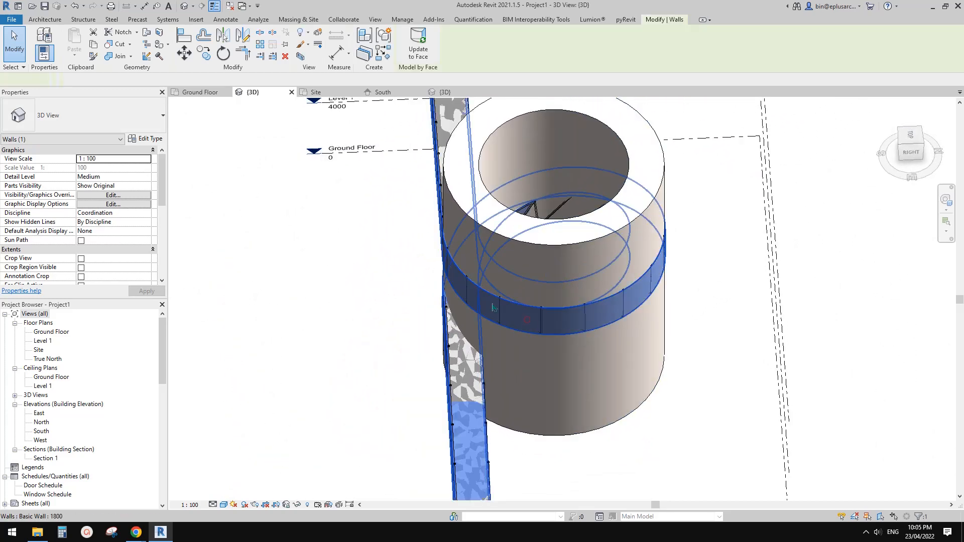
left_click(145, 139)
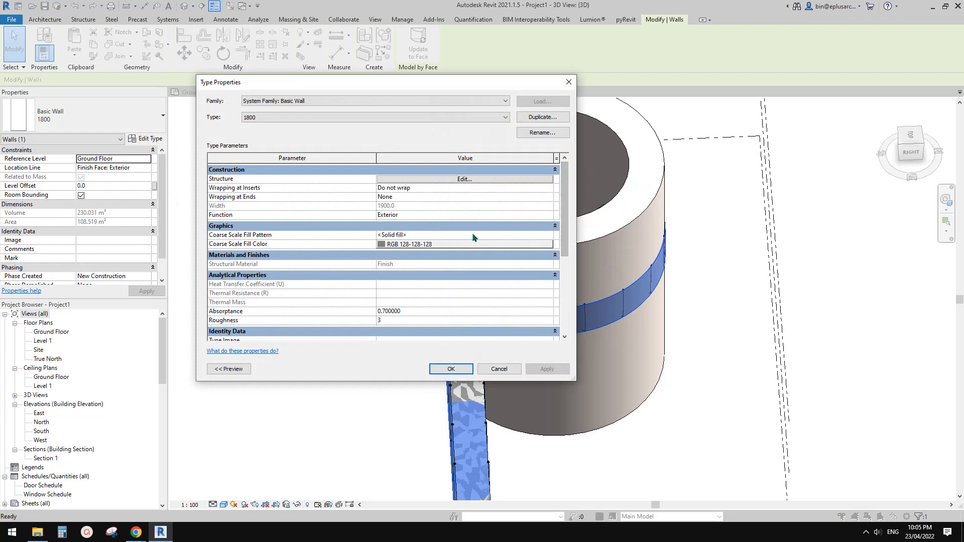
left_click(461, 179)
left_click(415, 181)
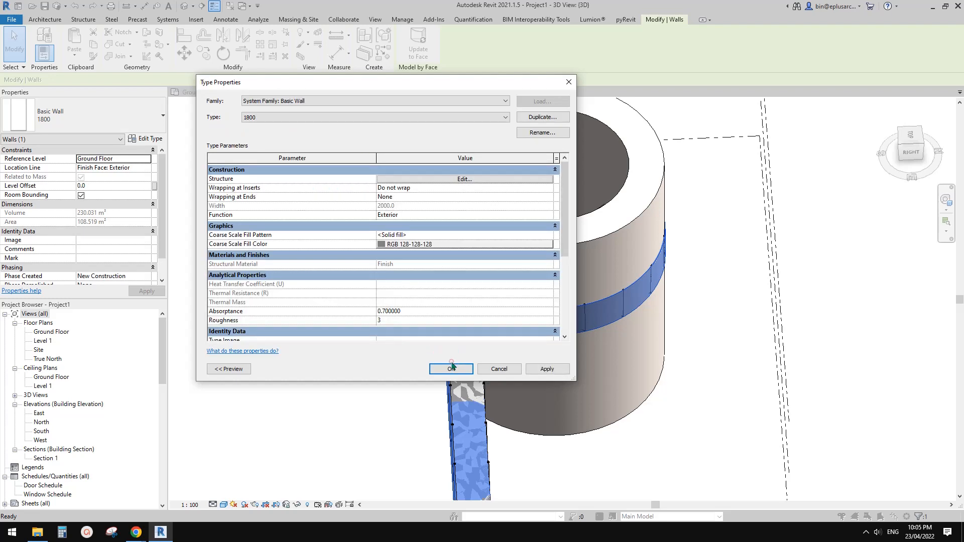
left_click(463, 370)
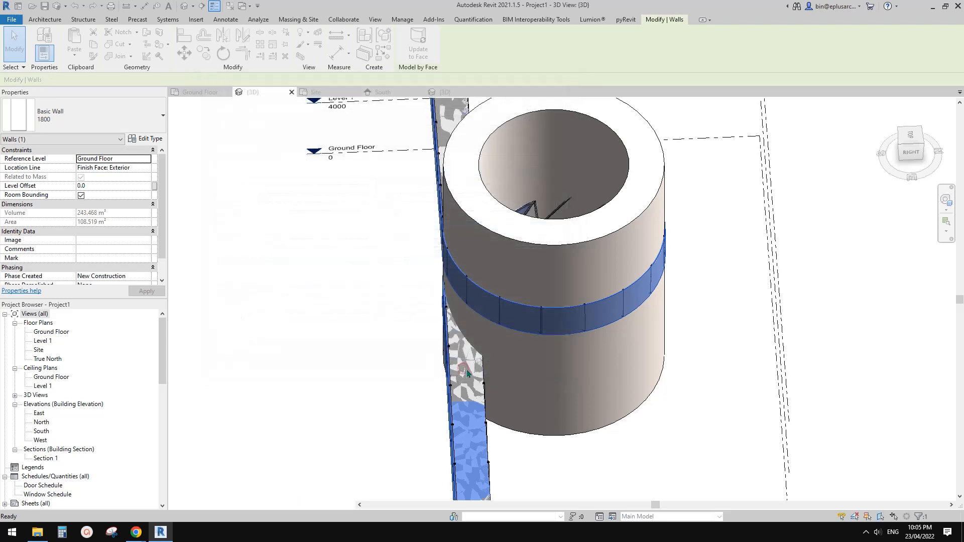
Check the layer structure of the cylindrical tower wall's type without changing it
scroll(514, 342, "down", 4)
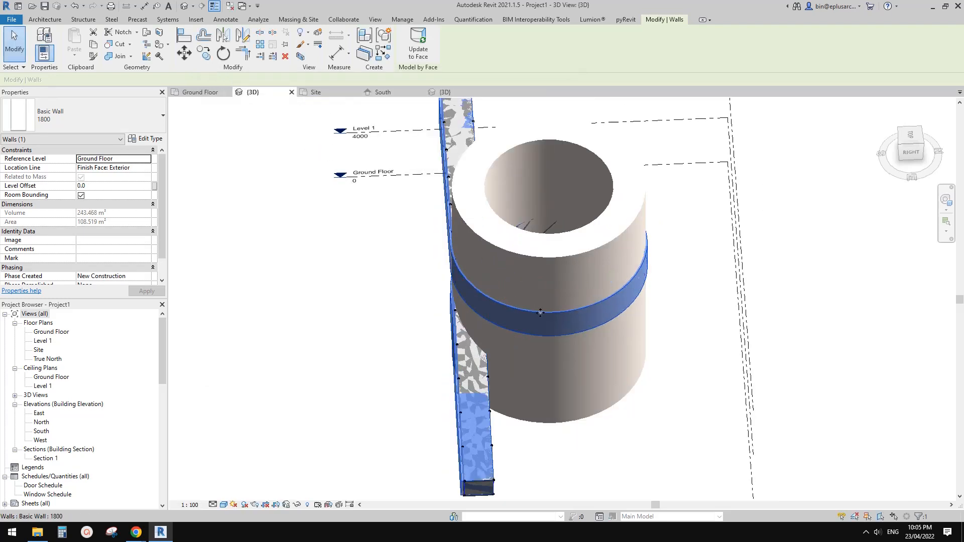
middle_click_drag(537, 321, 508, 447, "shift")
left_click(509, 408)
scroll(508, 404, "up", 4)
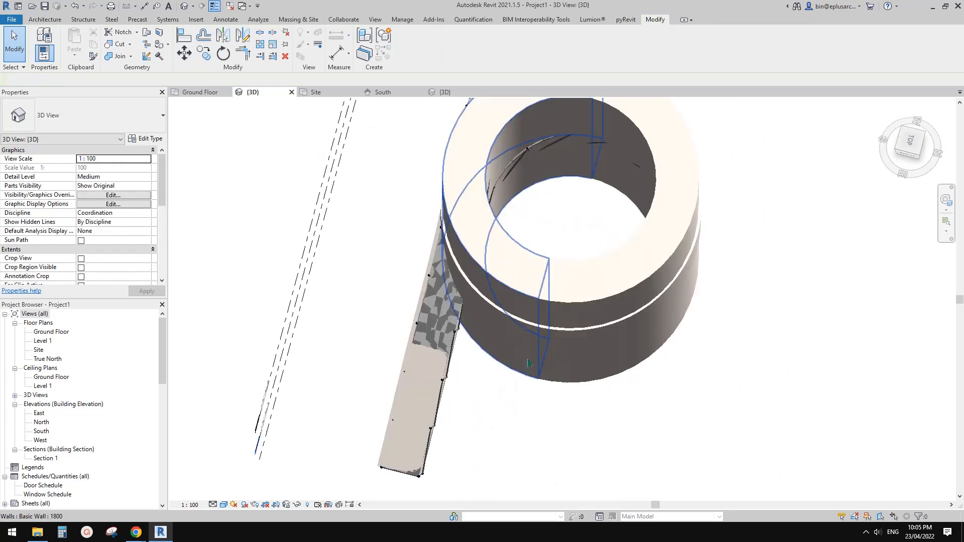
left_click(558, 318)
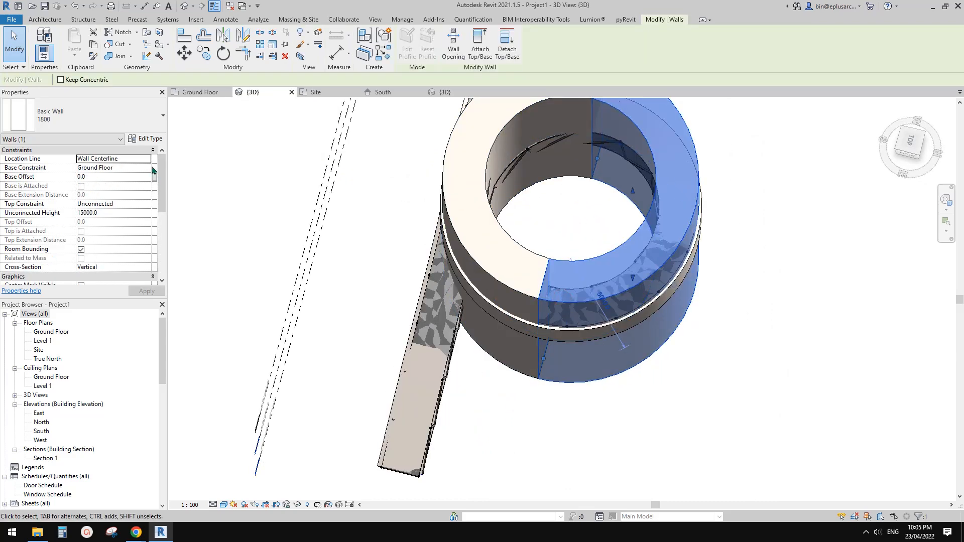
left_click(144, 139)
left_click(421, 180)
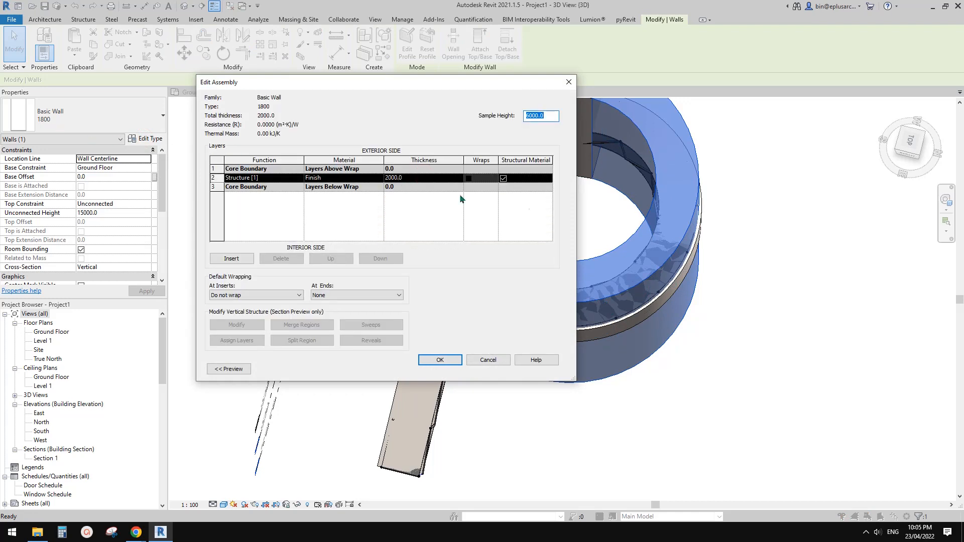
key("Escape")
key("Escape")
Rename the ramp face wall's type to 2000
middle_click_drag(594, 279, 632, 281, "shift")
middle_click_drag(632, 340, 611, 324)
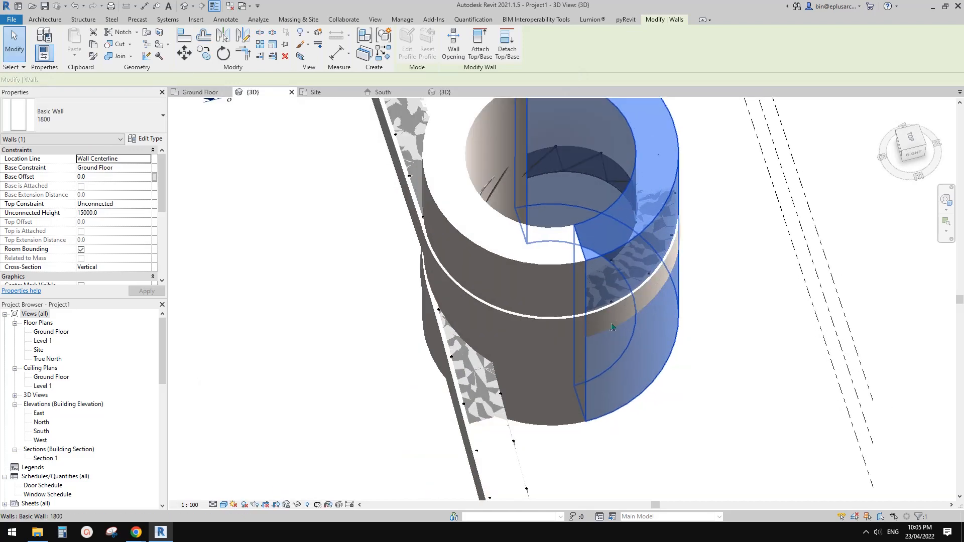
left_click(608, 323)
left_click(151, 140)
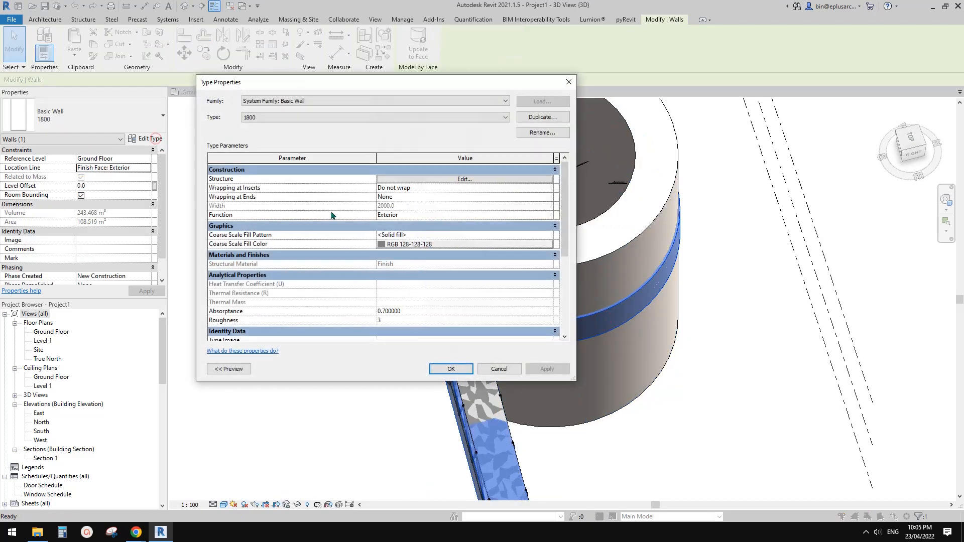
left_click(555, 131)
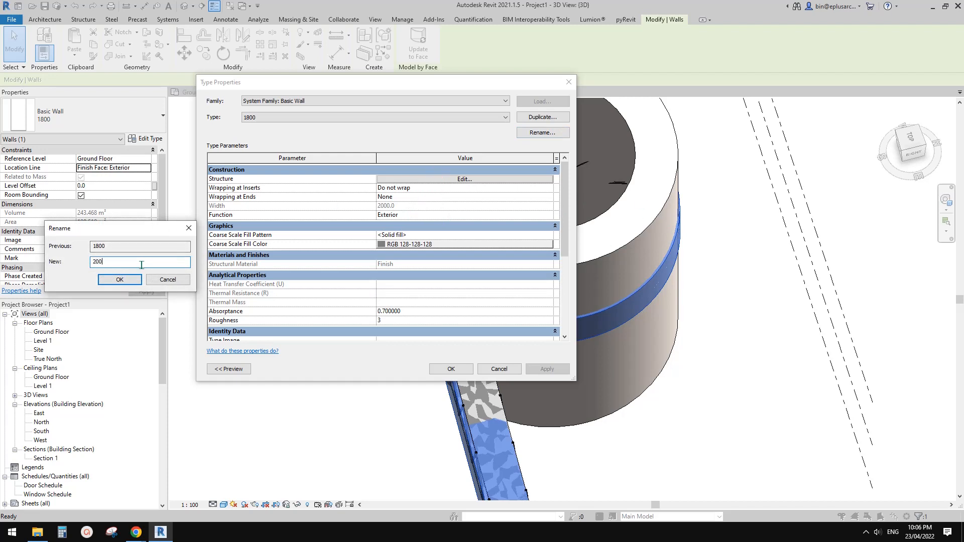
left_click(126, 282)
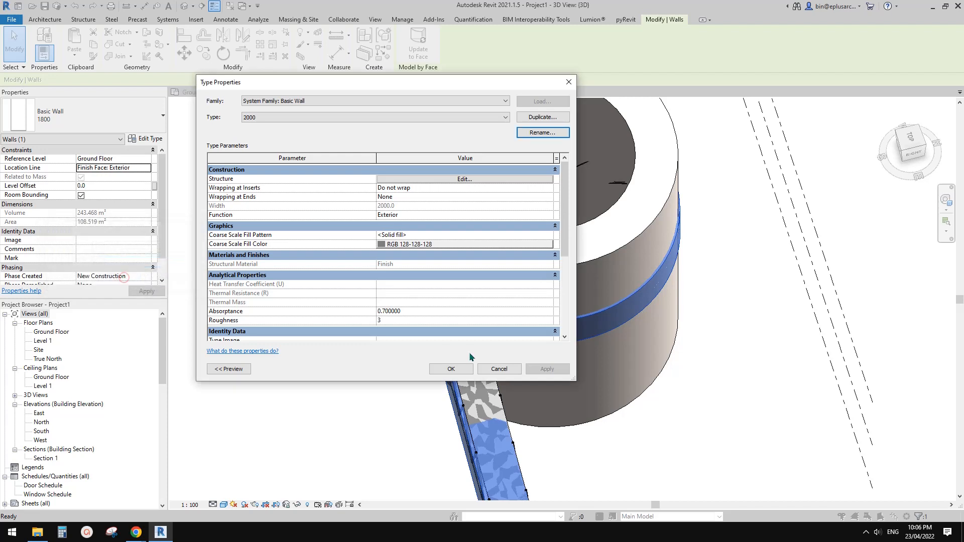
left_click(465, 367)
Select both halves of the cylindrical tower wall and duplicate their type under the name 1800
middle_click_drag(589, 270, 554, 342)
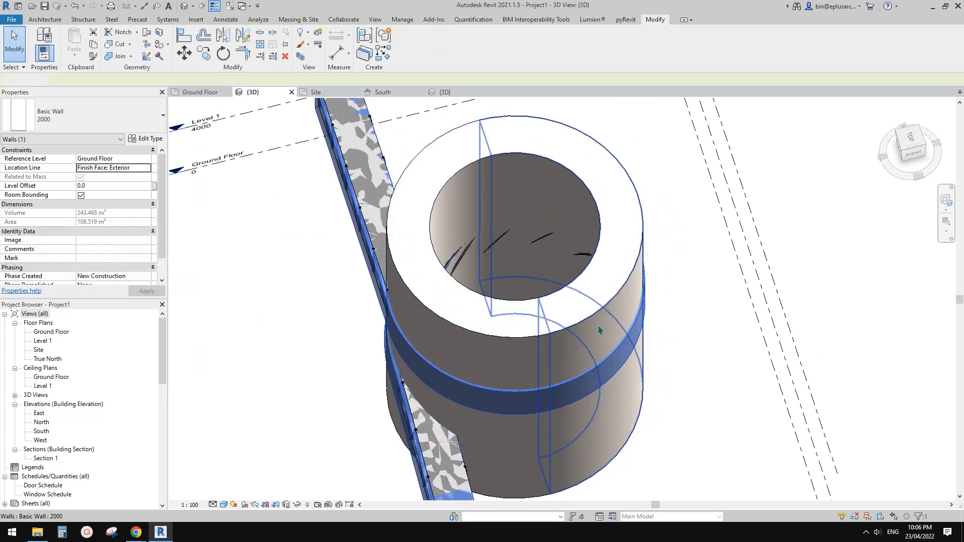
left_click(583, 214)
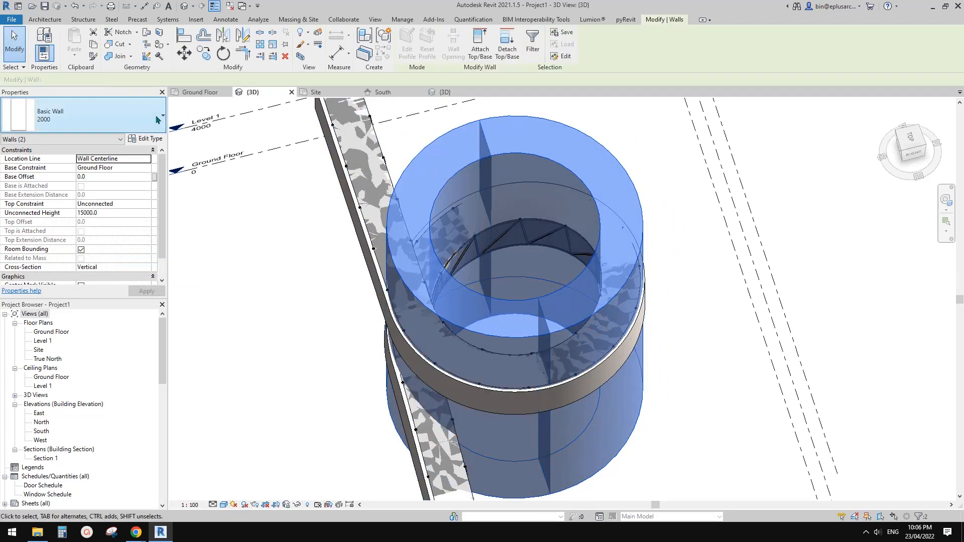
left_click(146, 138)
left_click(536, 118)
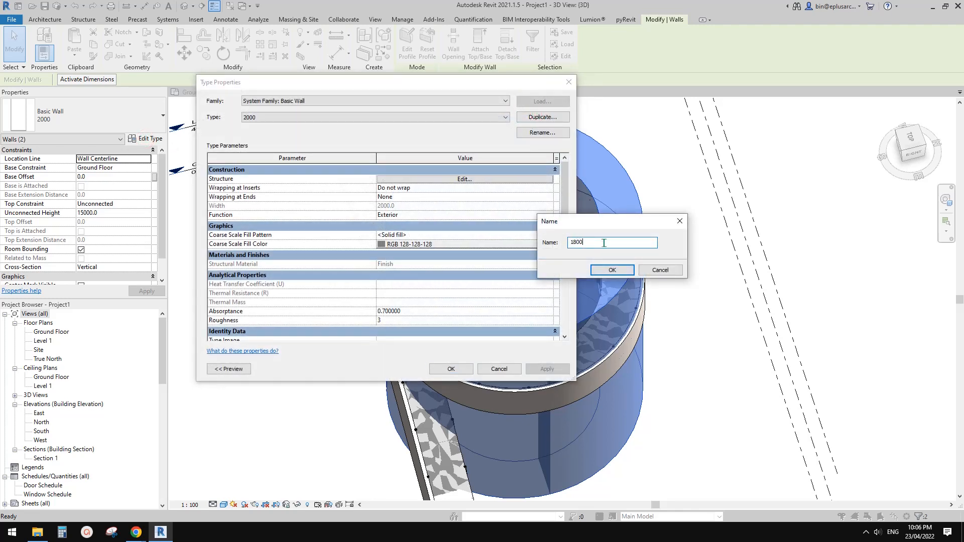
left_click(609, 268)
Set the structure layer thickness of the duplicated 1800 type to 1800, apply it to the tower walls and deselect them
left_click(463, 180)
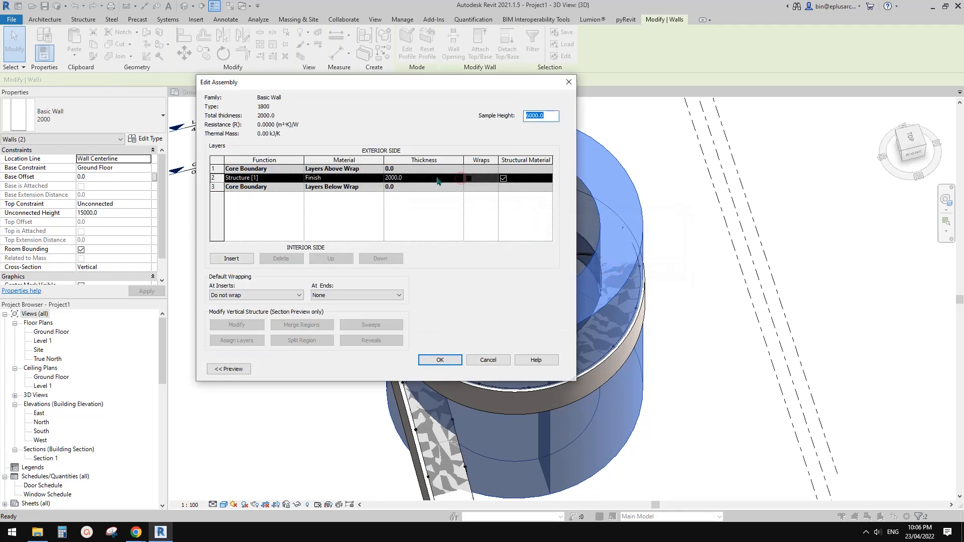
left_click(439, 179)
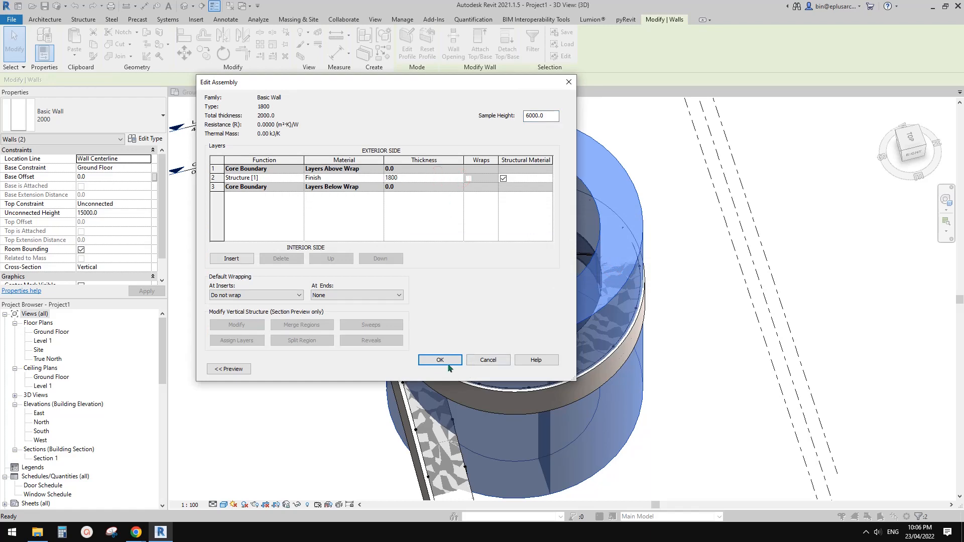
left_click(440, 360)
left_click(443, 366)
left_click(684, 316)
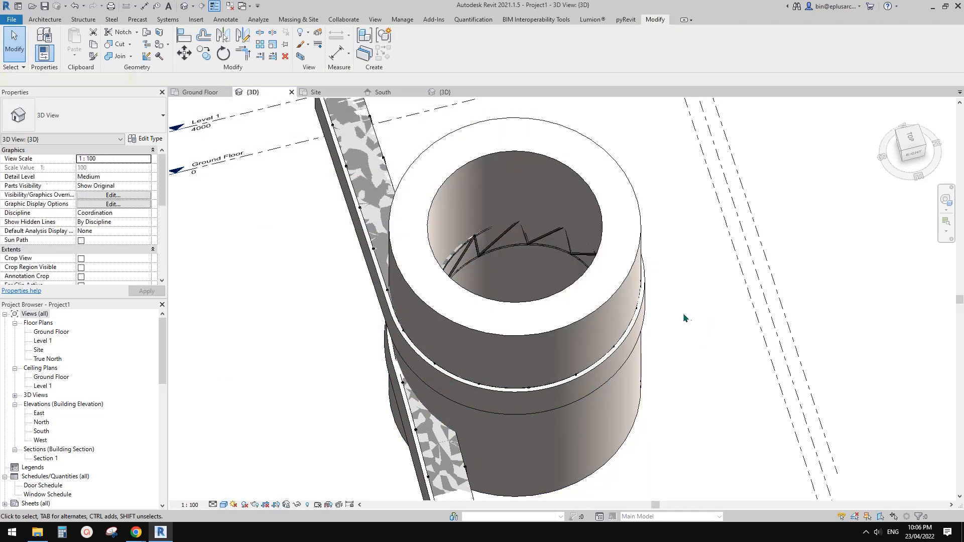
Try to join the geometry of the ramp's face wall with one half of the tower wall
middle_click_drag(684, 317, 648, 236, "shift")
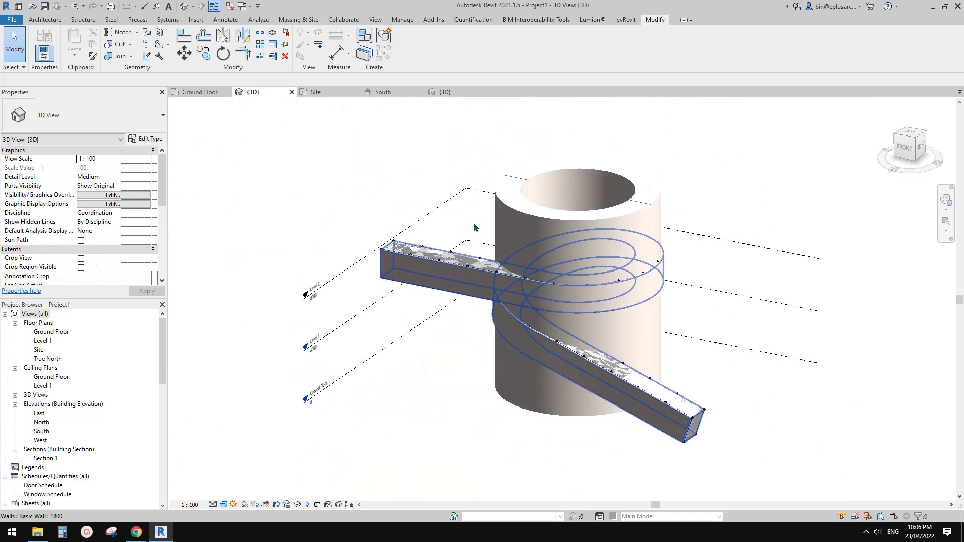
left_click(120, 56)
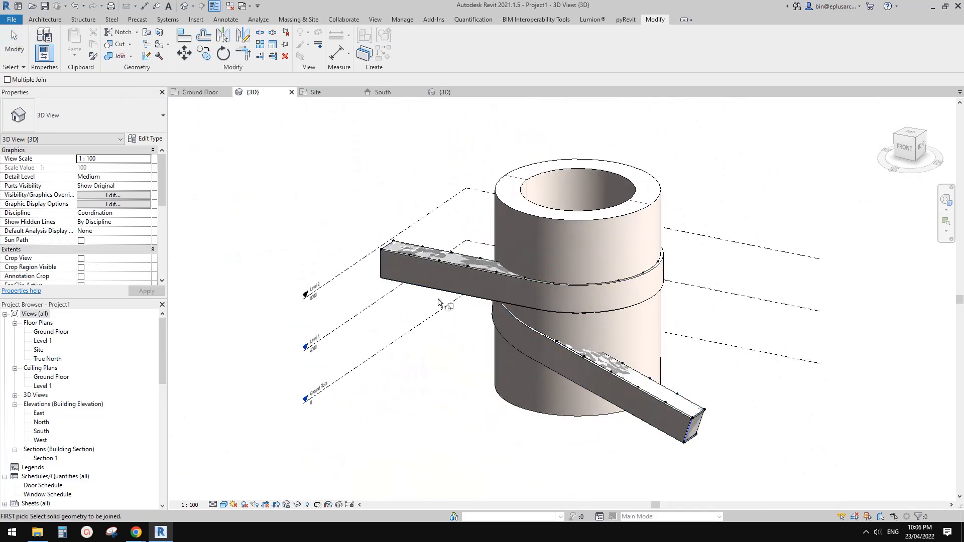
left_click(694, 429)
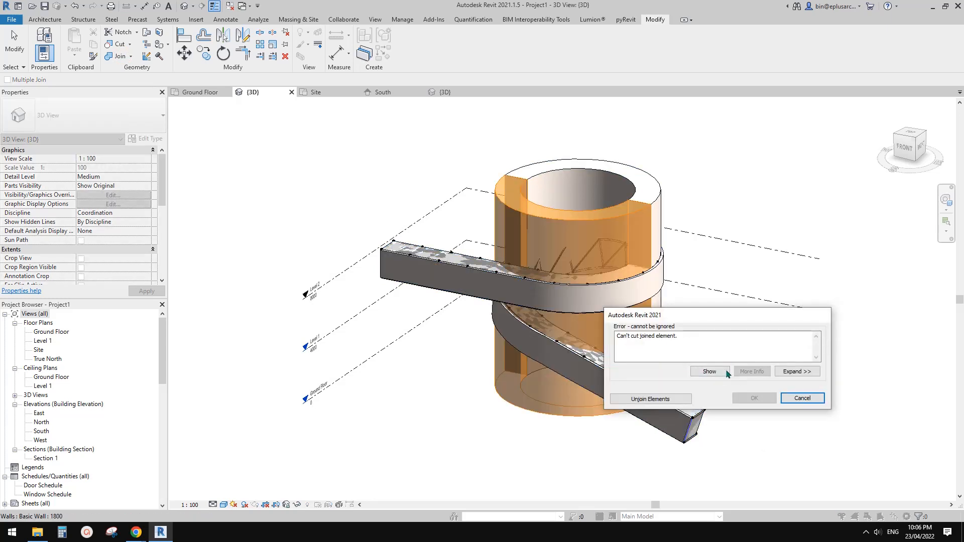
left_click(802, 397)
Select one half of the tower wall and examine from several angles how it meets the ramp, then deselect it
middle_click_drag(628, 276, 547, 239, "shift")
scroll(547, 239, "up", 4)
middle_click_drag(507, 214, 408, 270, "shift")
scroll(527, 323, "down", 5)
middle_click_drag(527, 323, 553, 211, "shift")
left_click(553, 279)
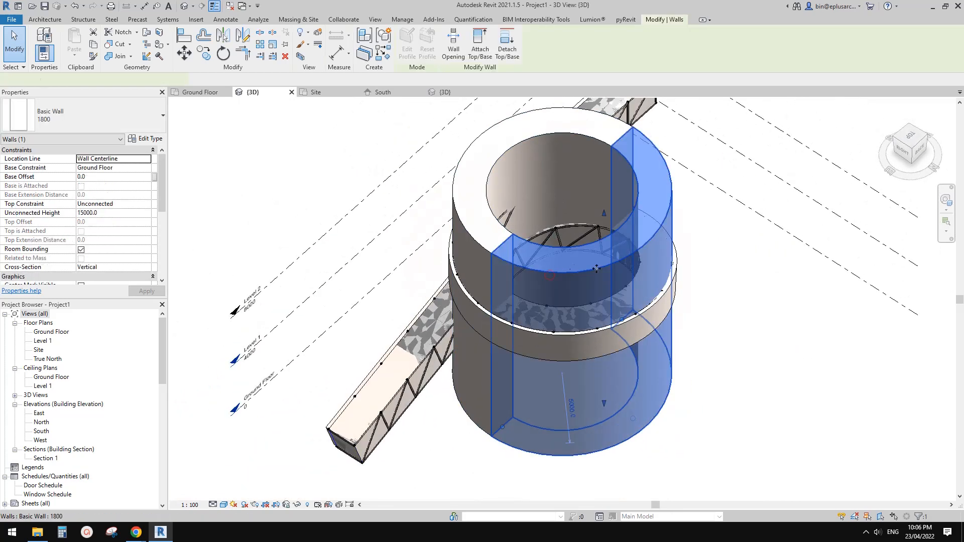
mouse_move(574, 320)
middle_mouse_down("shift")
mouse_move(585, 343)
mouse_move(576, 328)
middle_mouse_up("shift")
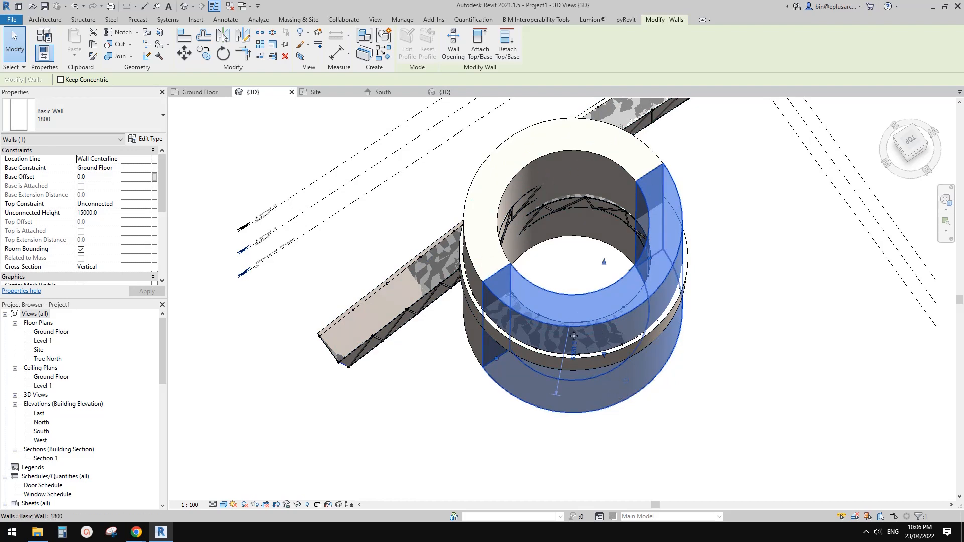
middle_click_drag(575, 336, 622, 160, "shift")
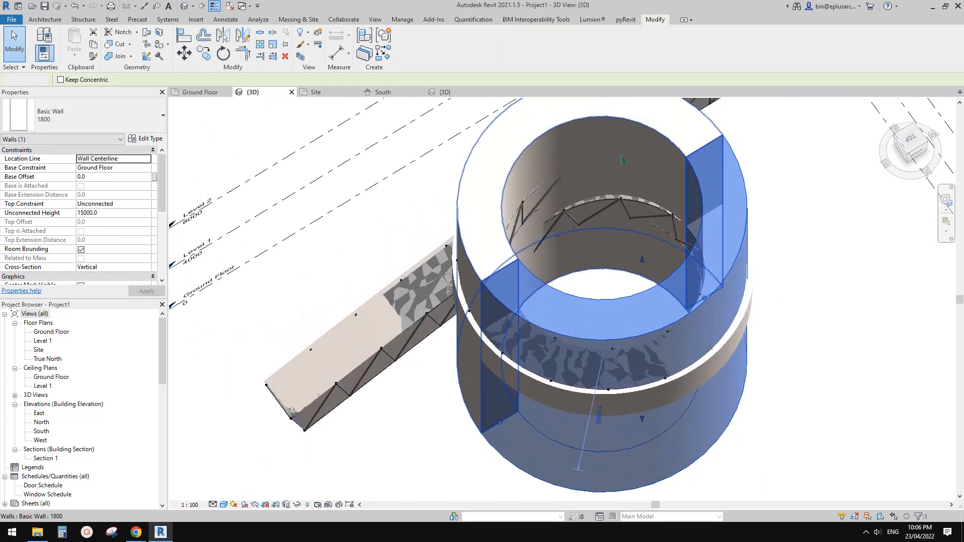
key("Escape")
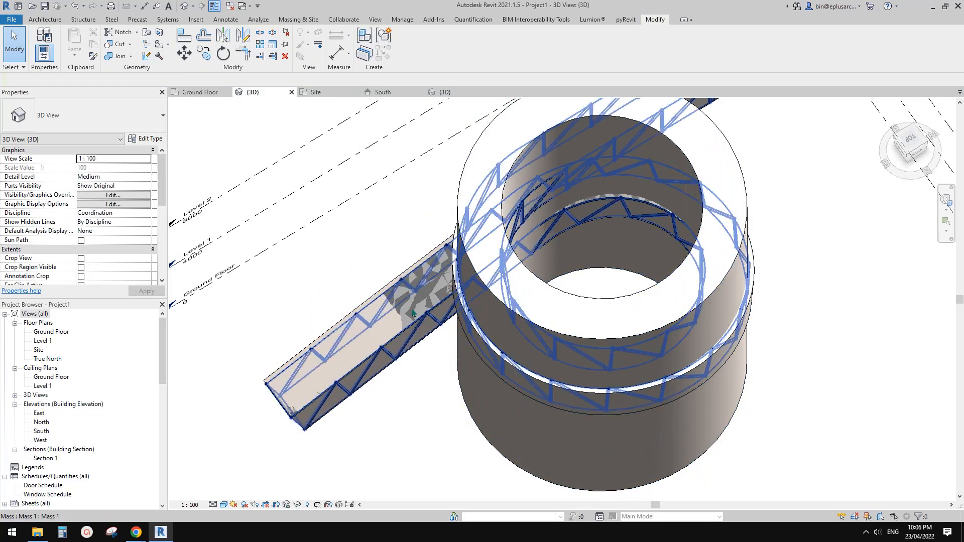
Open the Site floor plan, display it in Hidden Line style and select the upper half of the tower wall
left_click(50, 332)
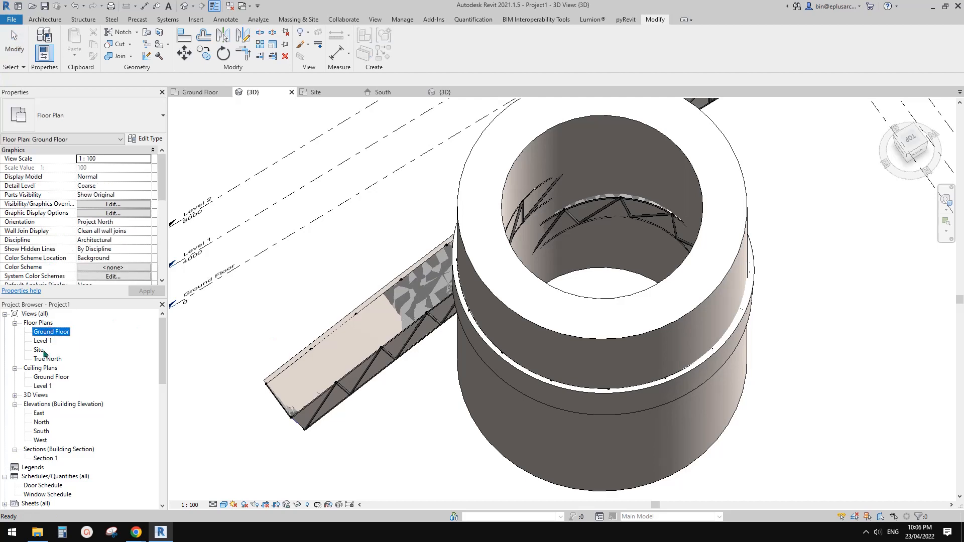
double_click(39, 350)
scroll(589, 307, "down", 5)
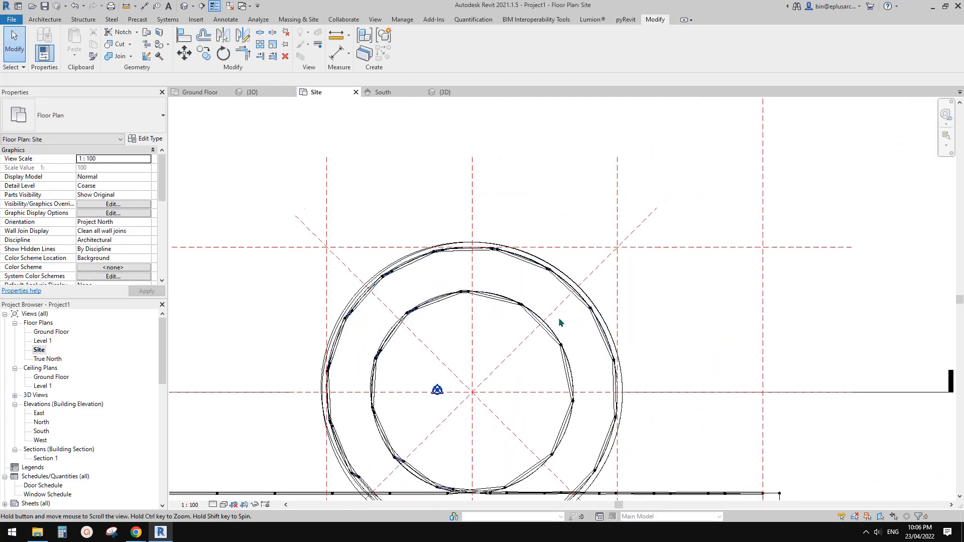
scroll(615, 282, "up", 2)
middle_click_drag(557, 334, 611, 247)
key("h")
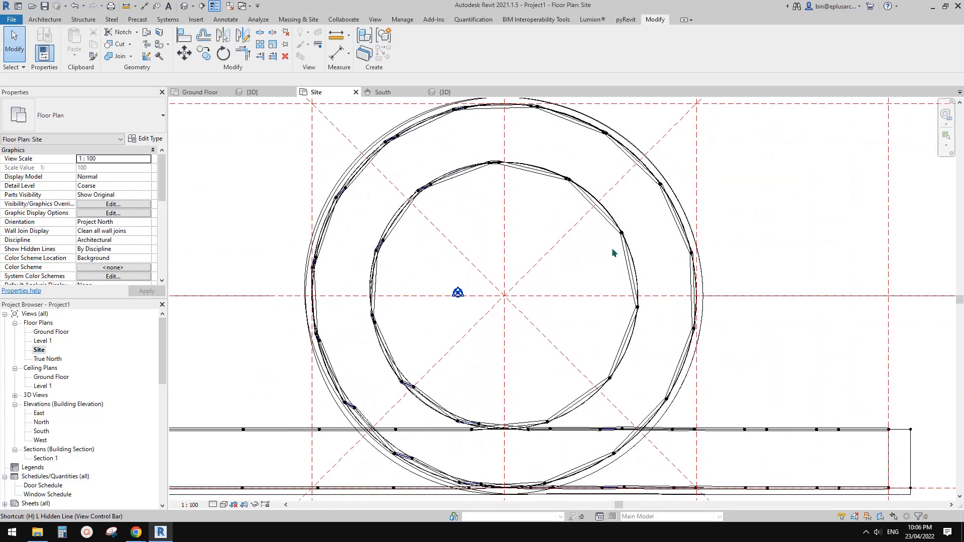
key("l")
left_click(612, 162)
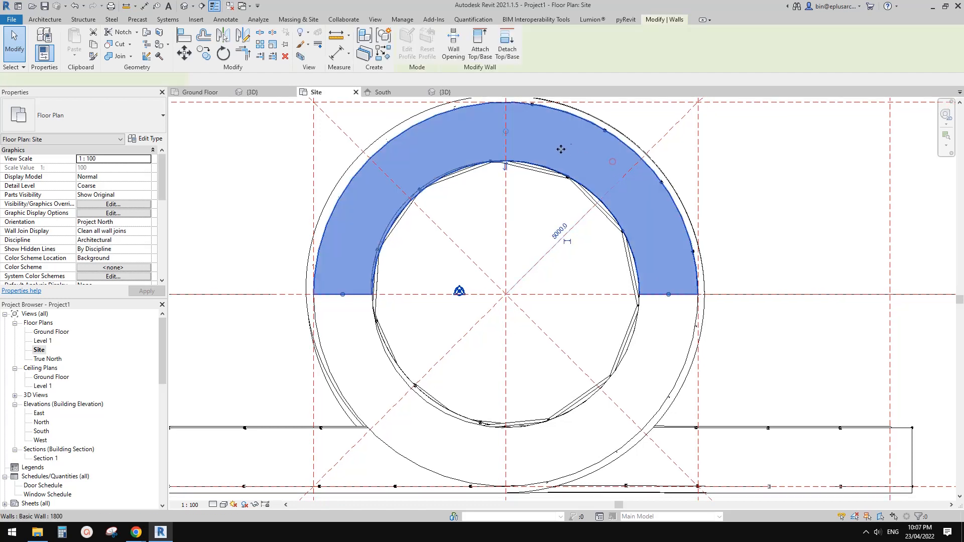
Set the radius of the tower wall to 5050 in the Site plan, check both halves, and deselect them
middle_click_drag(560, 224, 598, 268)
left_click(596, 274)
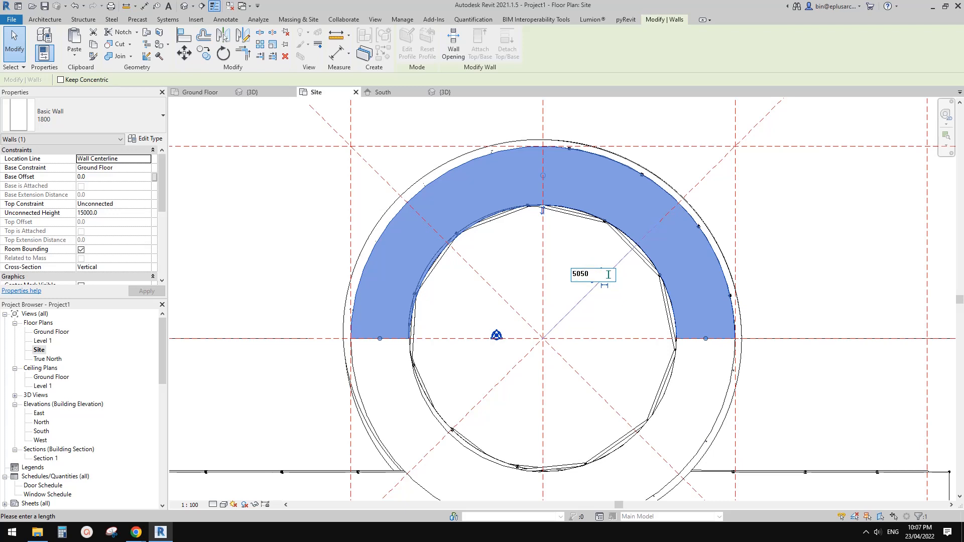
type("5050")
key("Return")
left_click(702, 367)
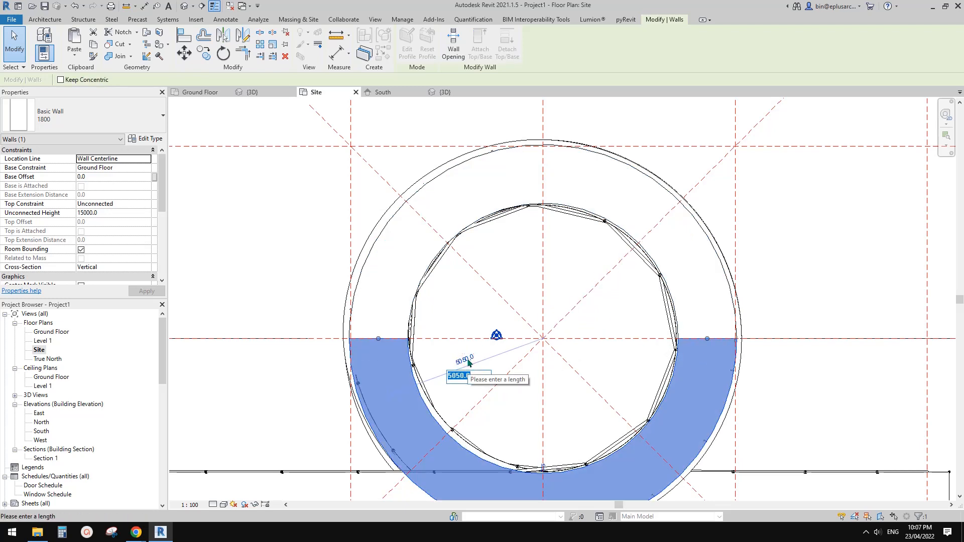
key("Escape")
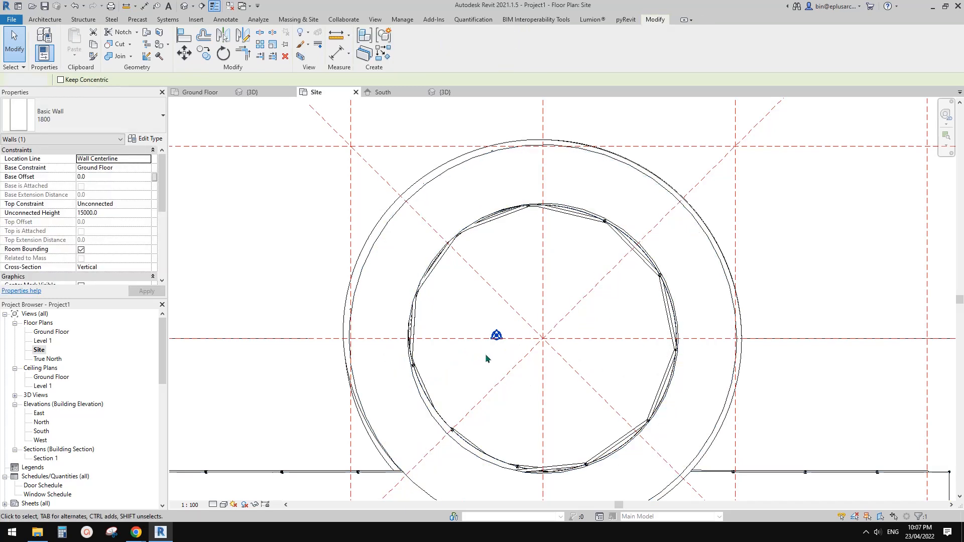
Open the 3D view, select one half of the tower wall and try a different radius on it
left_click(189, 9)
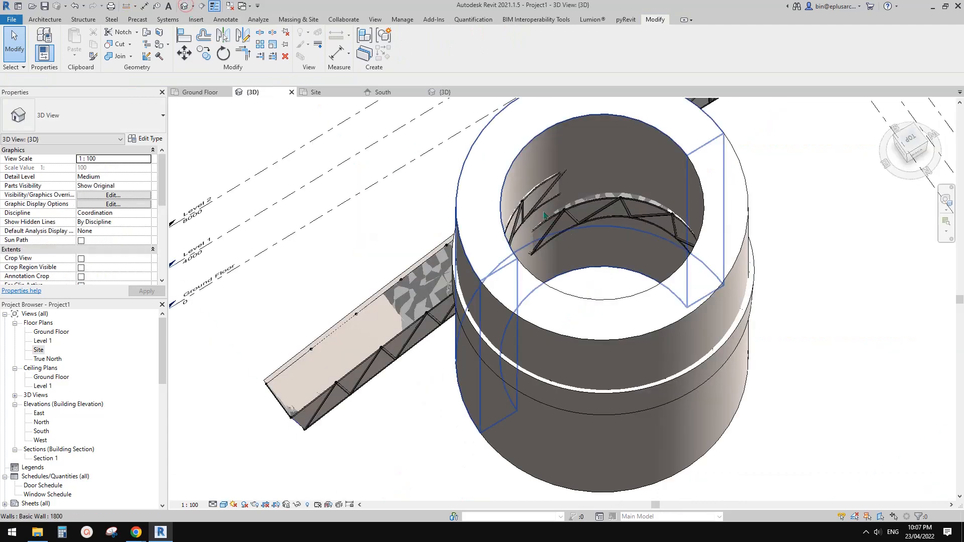
middle_click_drag(544, 216, 191, 239, "shift")
left_click(598, 224)
middle_click_drag(652, 409, 639, 330)
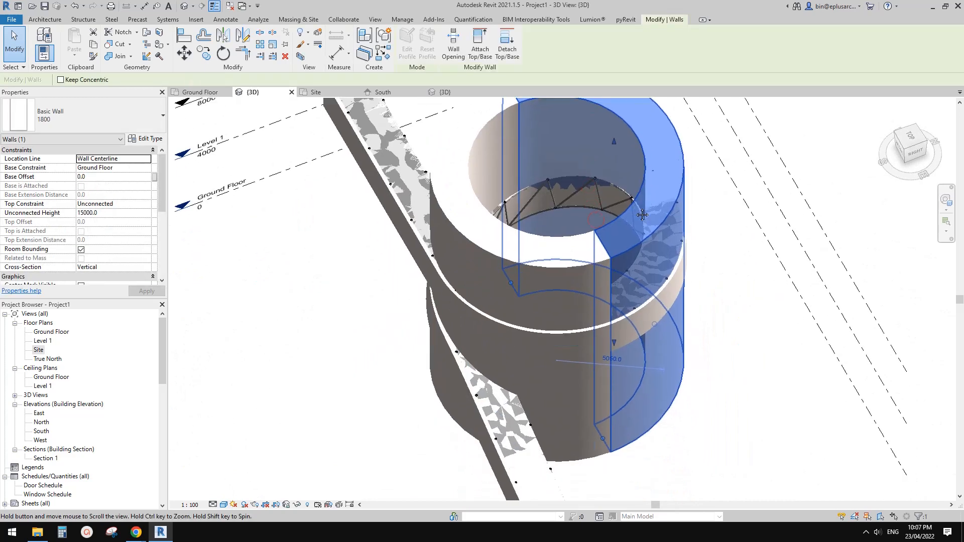
left_click(618, 351)
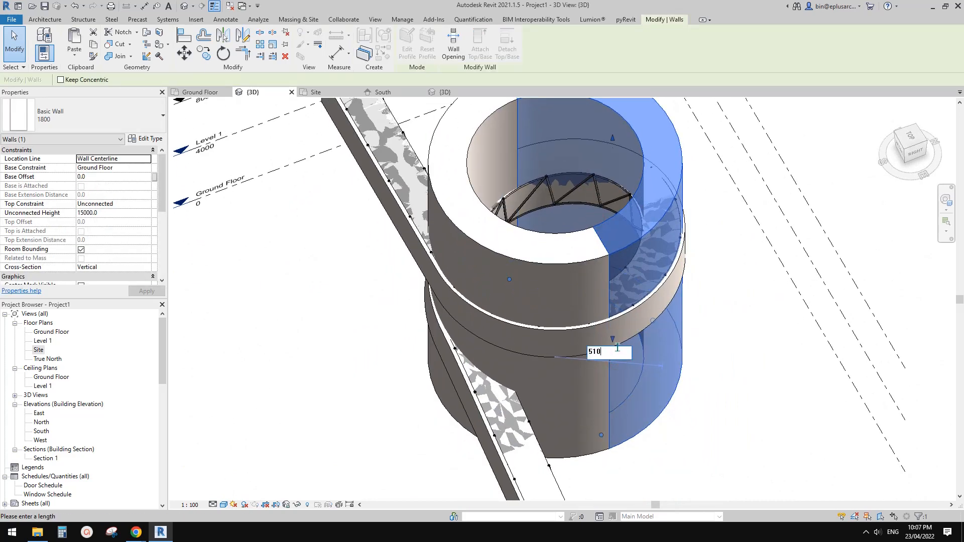
key("Escape")
Join the geometry of the ramp's face wall with each of the two halves of the tower wall
scroll(626, 314, "down", 2)
middle_click_drag(624, 295, 763, 301, "shift")
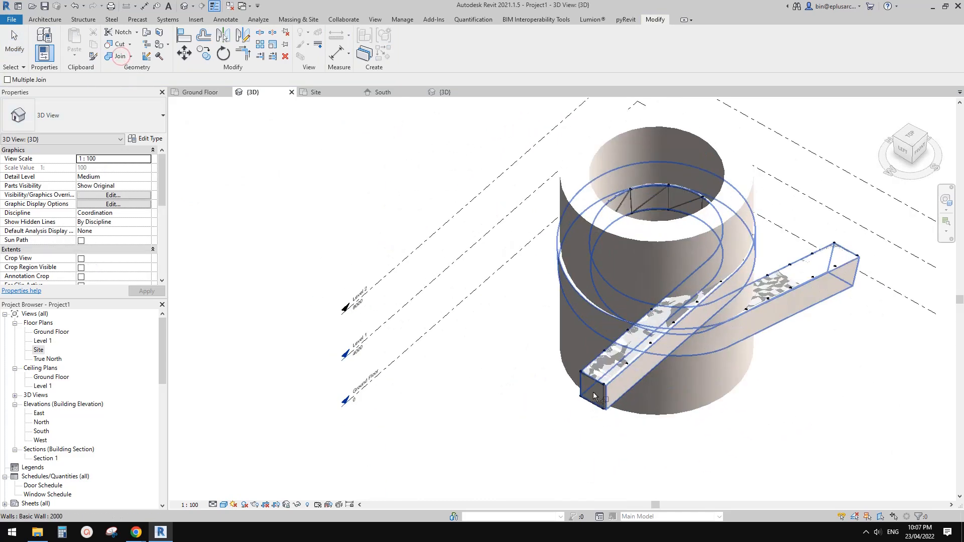
scroll(572, 391, "up", 2)
left_click(578, 307)
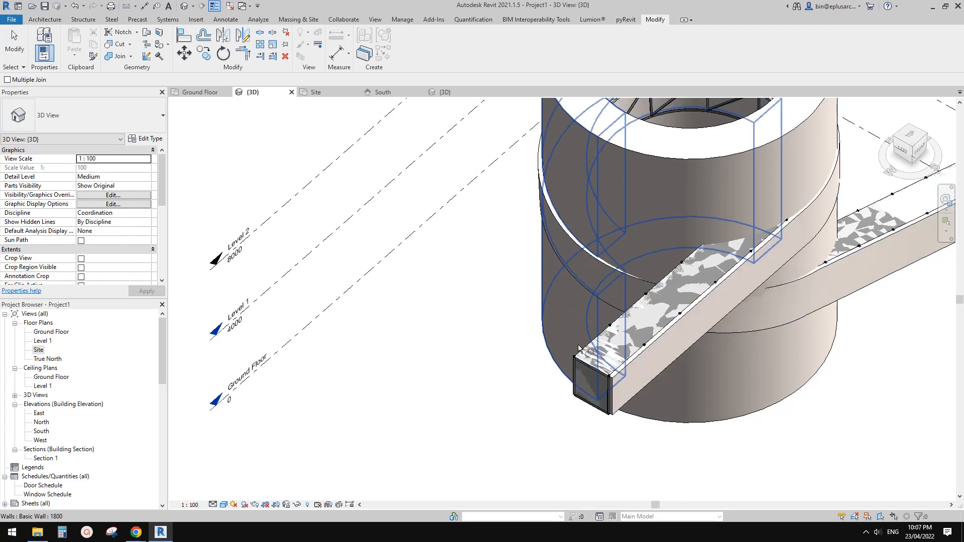
scroll(578, 348, "down", 1)
middle_click_drag(606, 348, 573, 368, "shift")
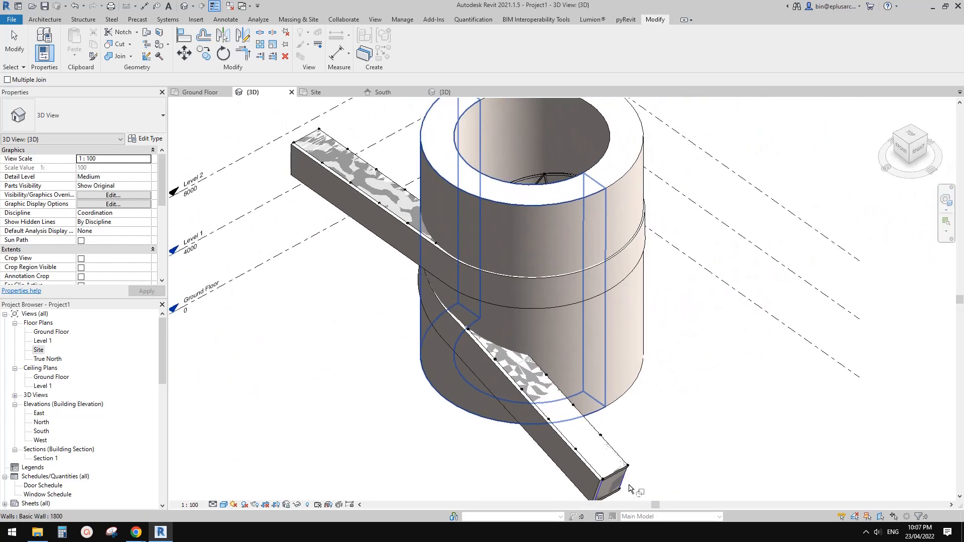
left_click(615, 489)
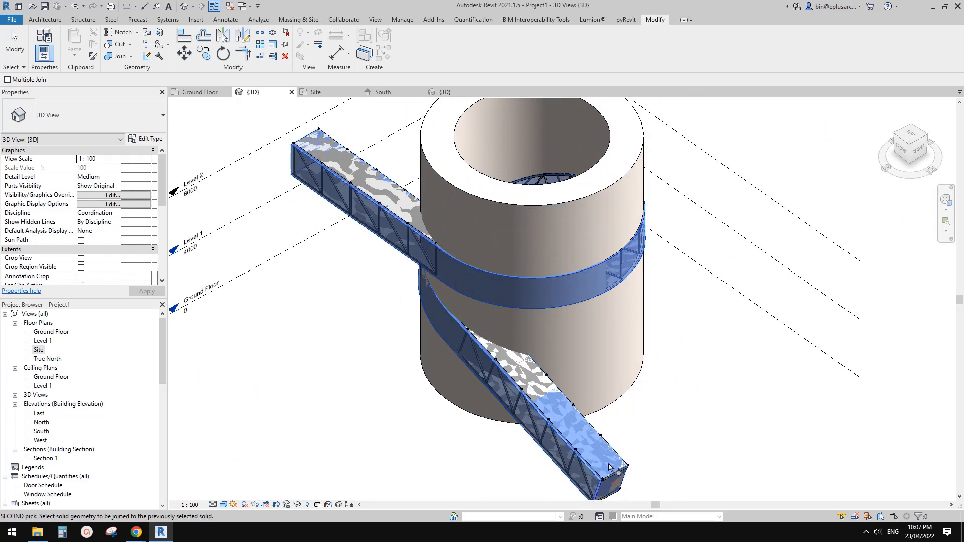
left_click(550, 336)
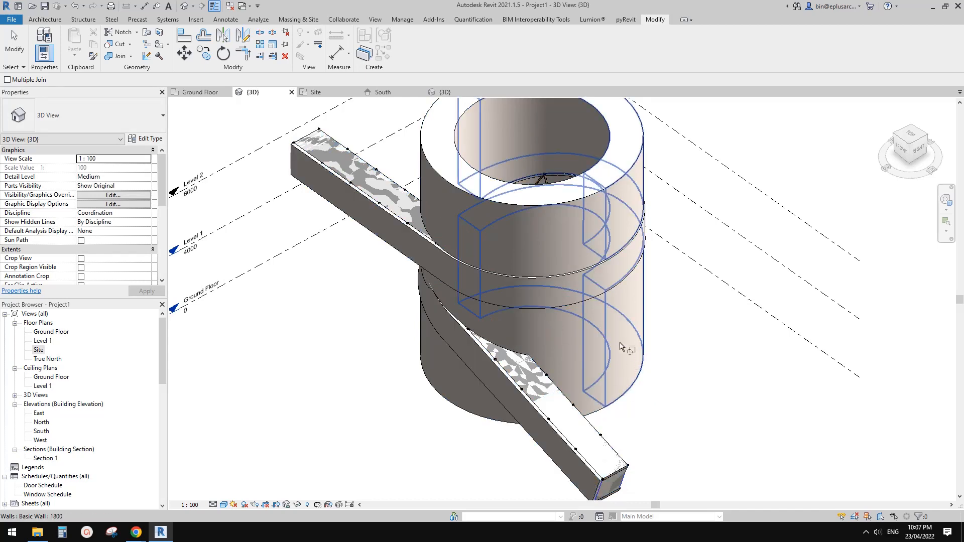
Examine from several angles how the ramp's face wall cuts the tower, selecting one tower wall half to inspect it, then deselect it
scroll(603, 341, "down", 1)
middle_click_drag(604, 341, 622, 307, "shift")
scroll(625, 291, "up", 2)
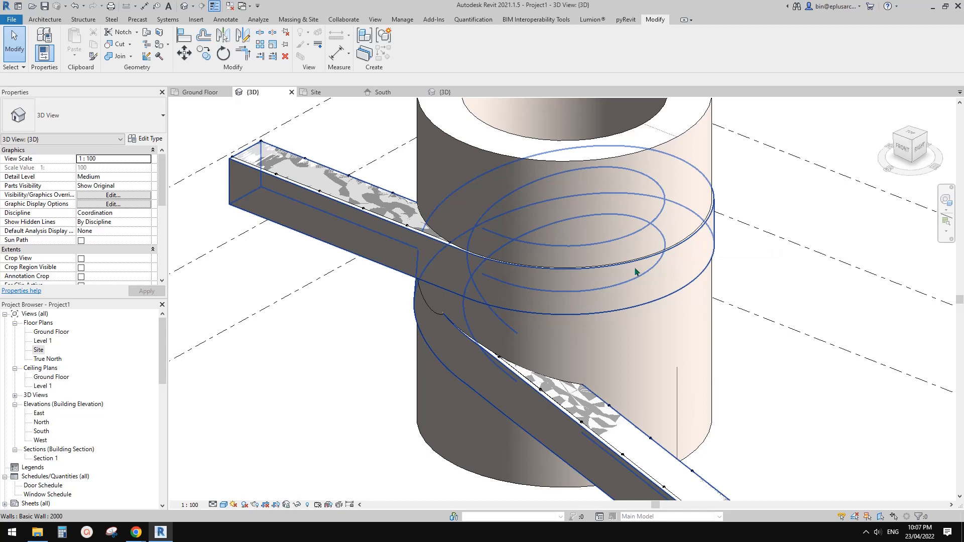
middle_click_drag(660, 272, 669, 295, "shift")
scroll(669, 295, "down", 2)
scroll(657, 284, "up", 1)
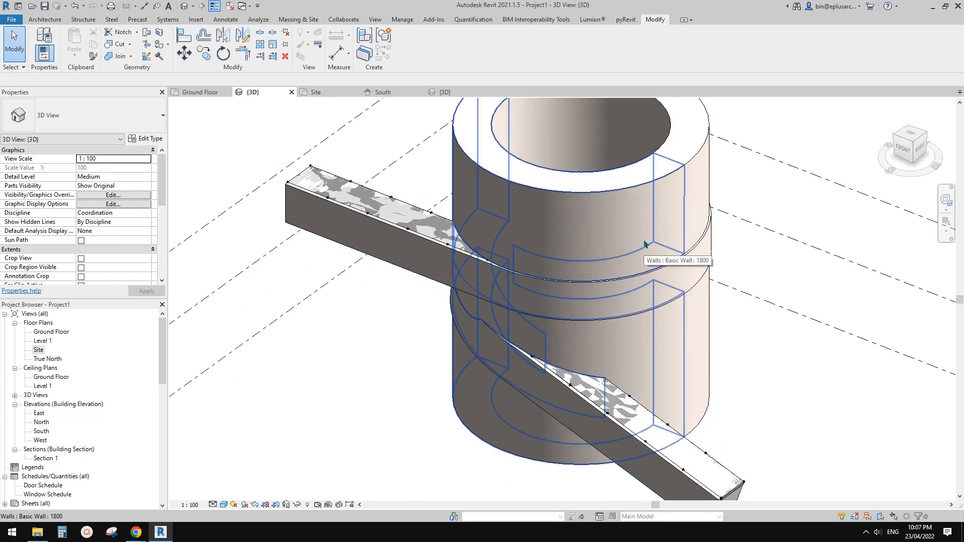
left_click(634, 253)
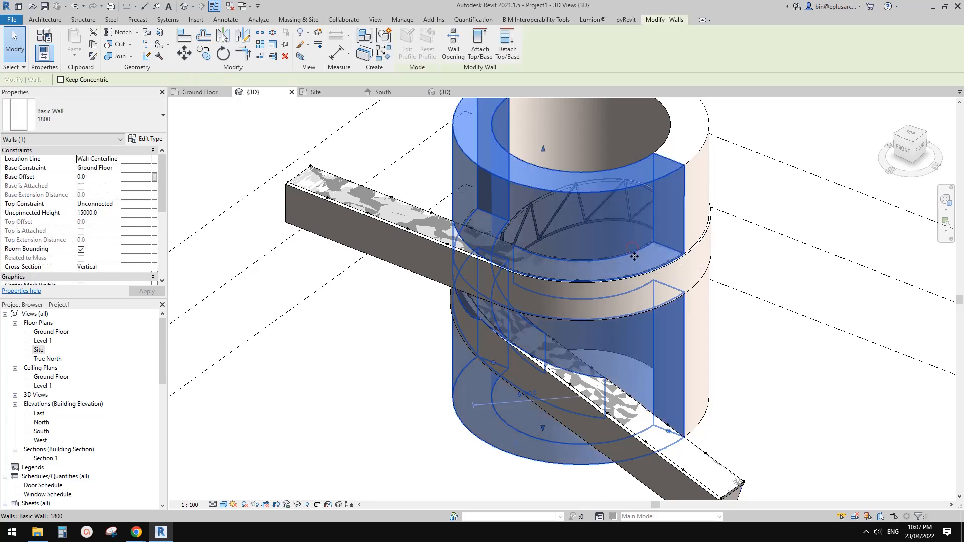
middle_click_drag(632, 268, 546, 161, "shift")
scroll(535, 368, "up", 1)
key("Escape")
scroll(526, 164, "down", 1)
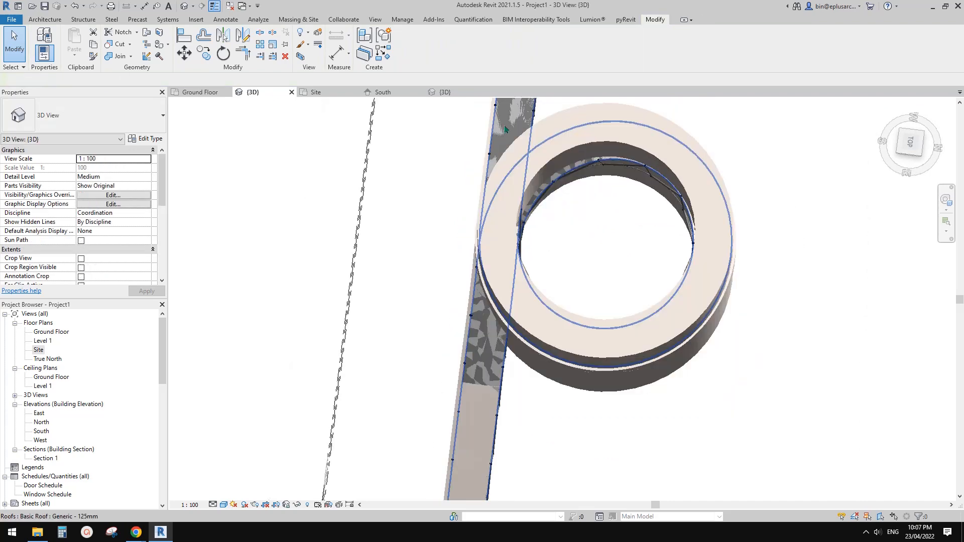
scroll(576, 214, "down", 2)
middle_click_drag(650, 212, 718, 168, "shift")
scroll(645, 262, "up", 2)
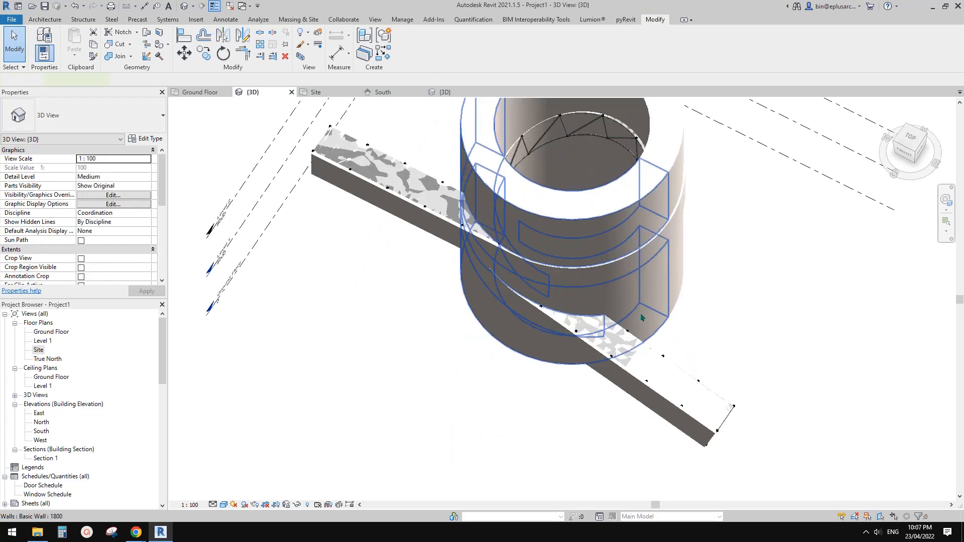
middle_click_drag(647, 319, 703, 233, "shift")
Temporarily hide the ramp's face wall, inspect the ramp without it from several angles, and undo the hiding
left_click(728, 386)
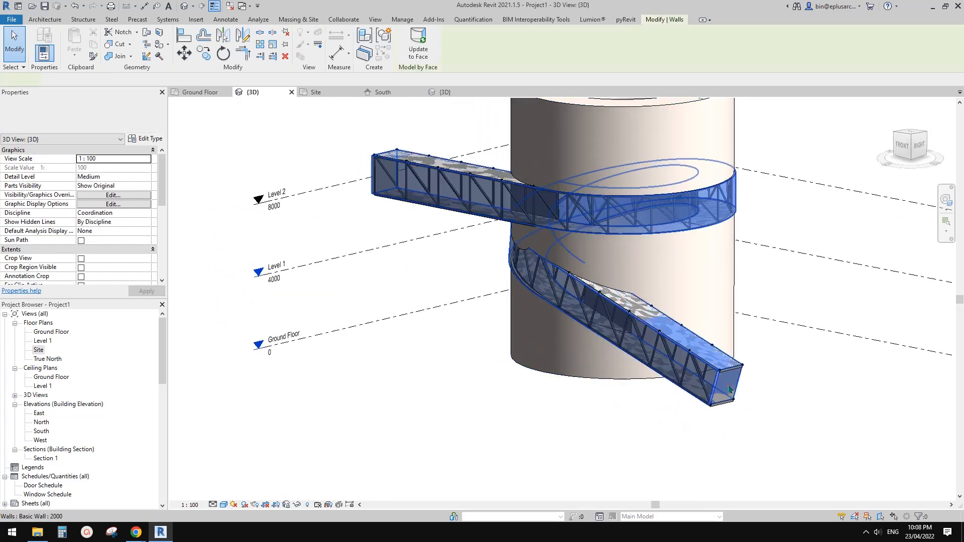
key("h")
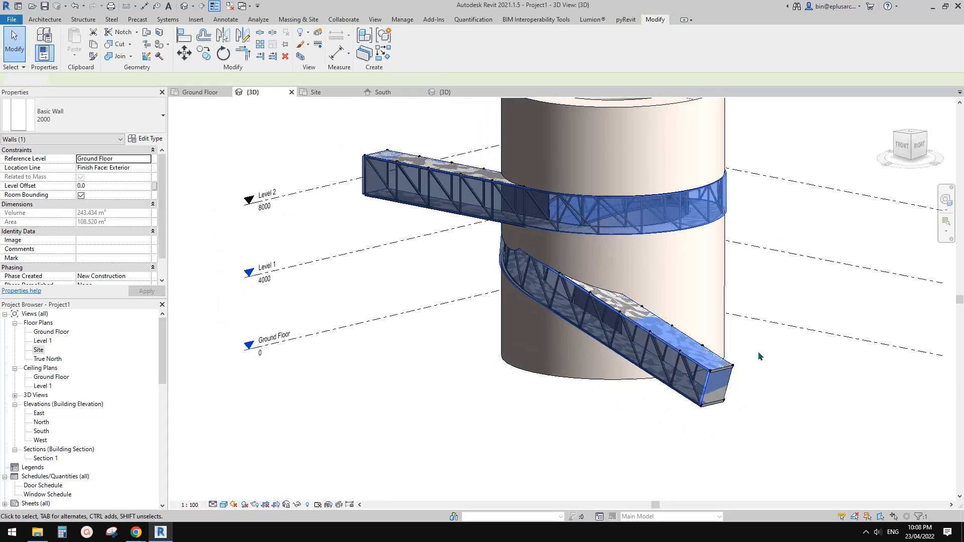
middle_click_drag(736, 347, 683, 347, "shift")
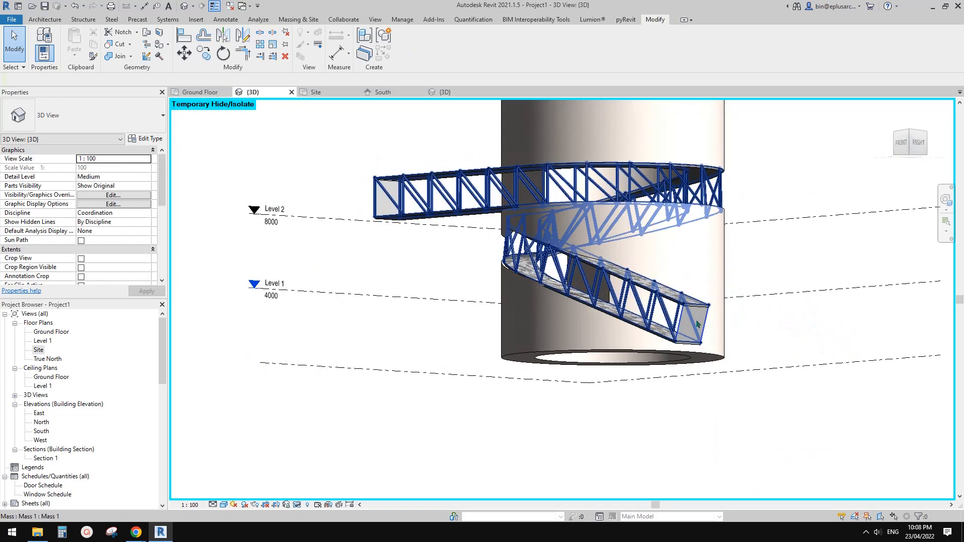
middle_click_drag(629, 302, 725, 360, "shift")
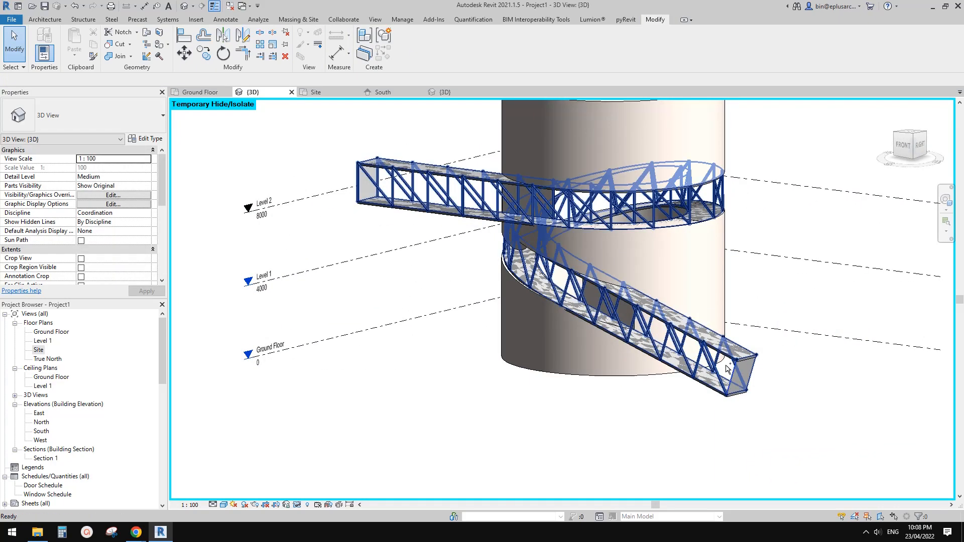
key("ctrl+z")
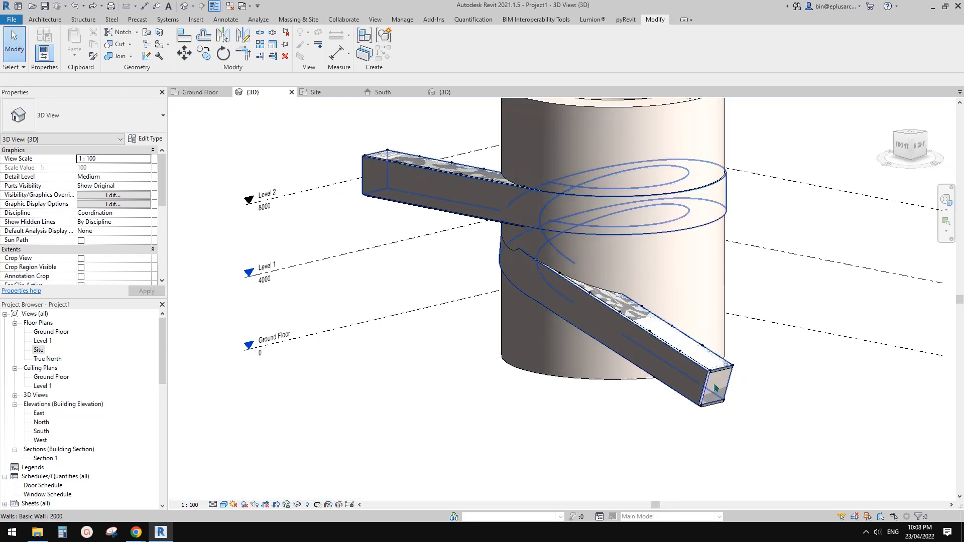
Try deleting the ramp's face wall, then undo the deletion
left_click(715, 388)
scroll(722, 374, "up", 1)
middle_click_drag(727, 344, 717, 362)
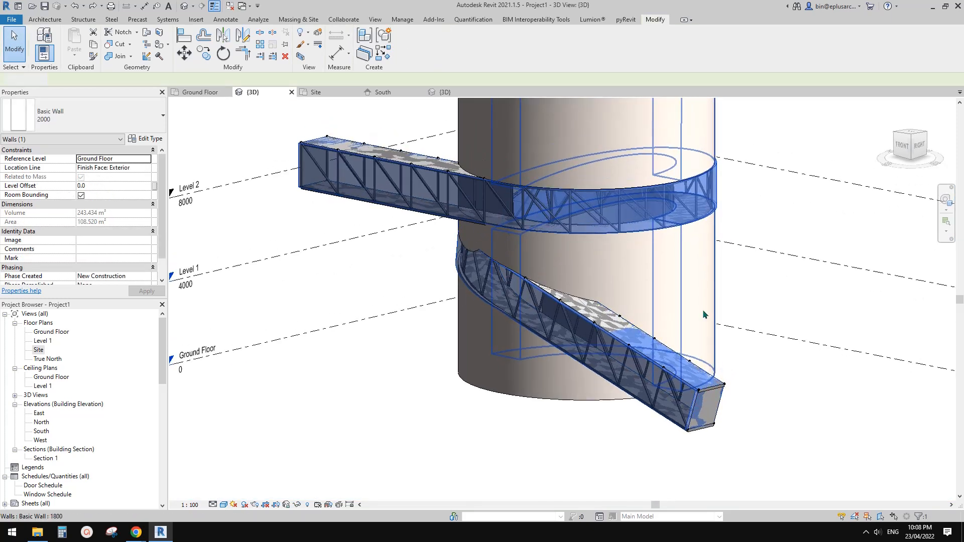
key("Delete")
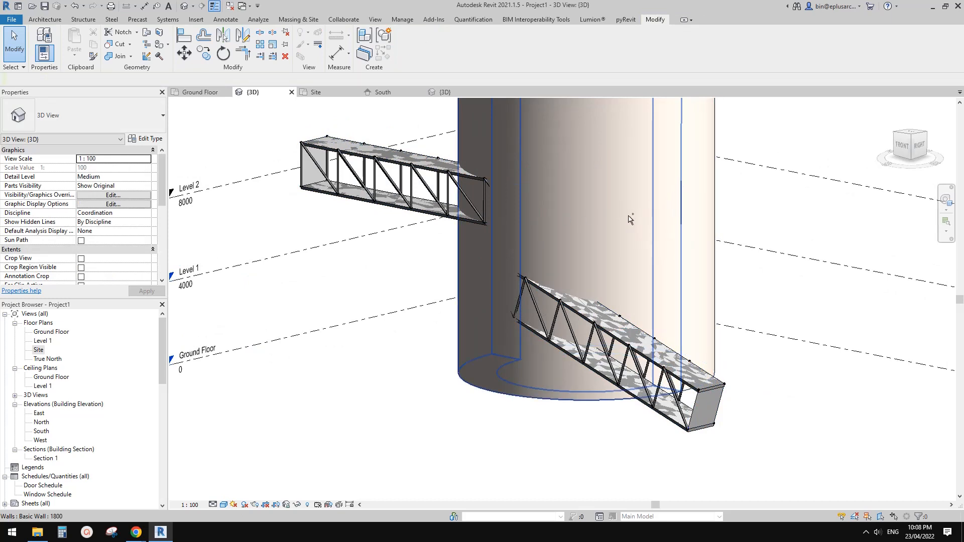
key("ctrl+z")
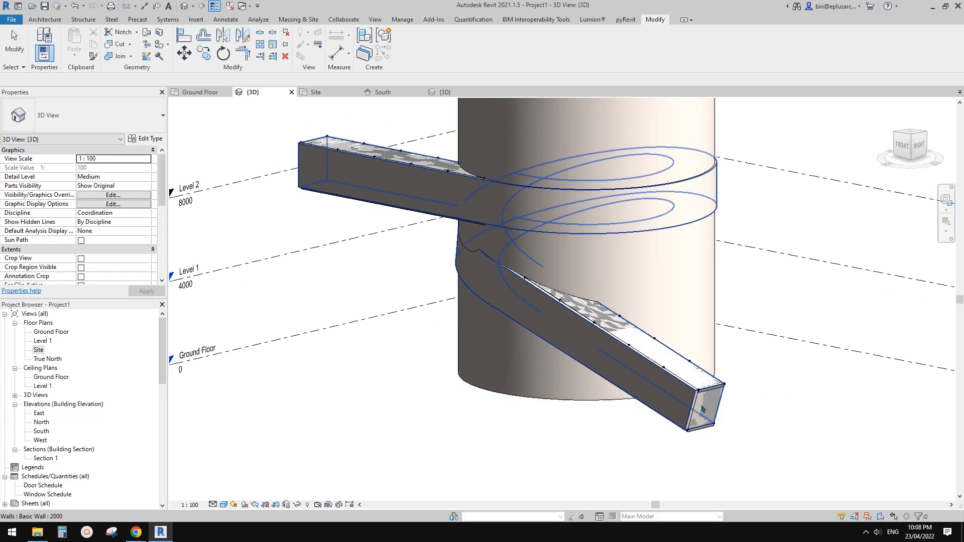
Hide the ramp's face wall in the 3D view and inspect the opening cut through the tower from several angles
left_click(702, 405)
key("Delete")
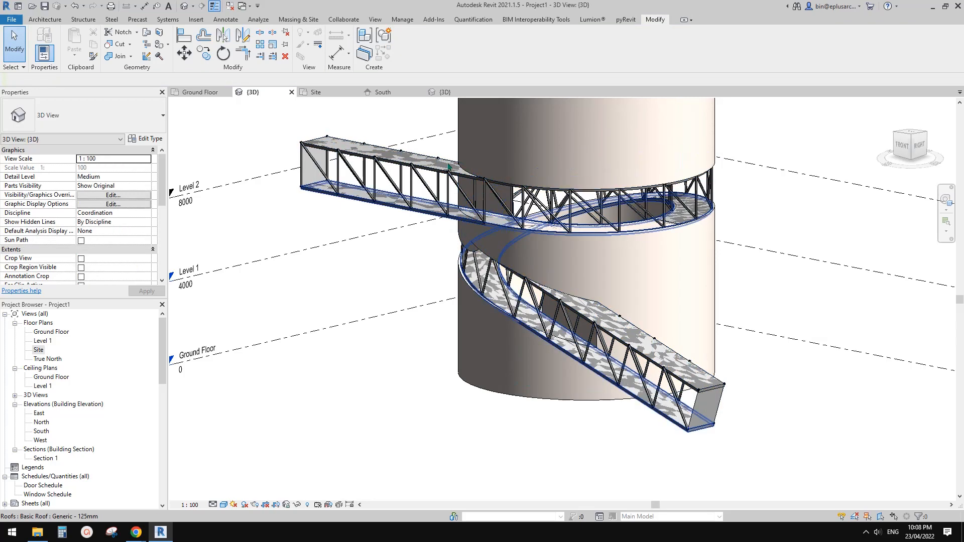
middle_click_drag(448, 167, 501, 243, "shift")
scroll(524, 235, "up", 2)
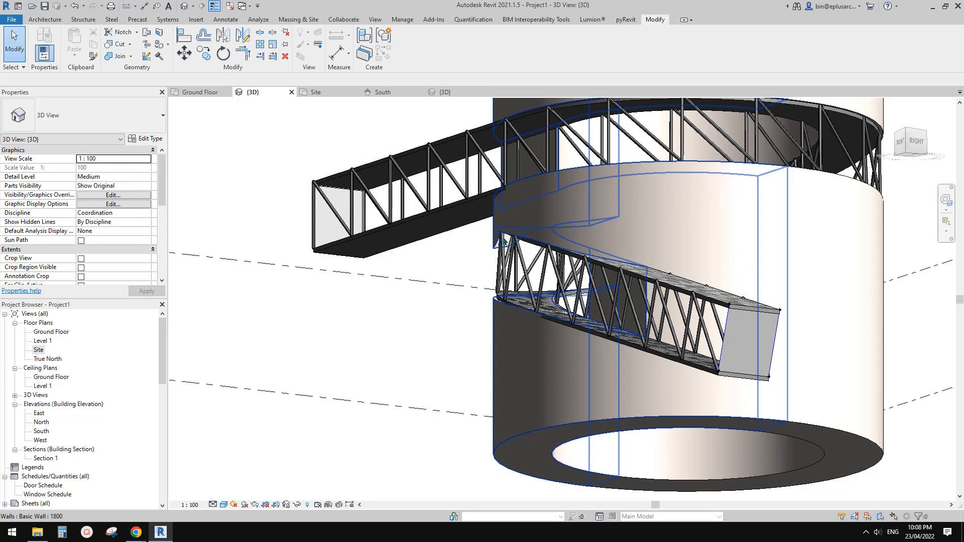
middle_click_drag(503, 241, 779, 258, "shift")
middle_click_drag(699, 266, 665, 276, "shift")
Hide the ramp's conceptual mass in the 3D view by setting the mass display to Show Mass by View Settings
key("v")
key("v")
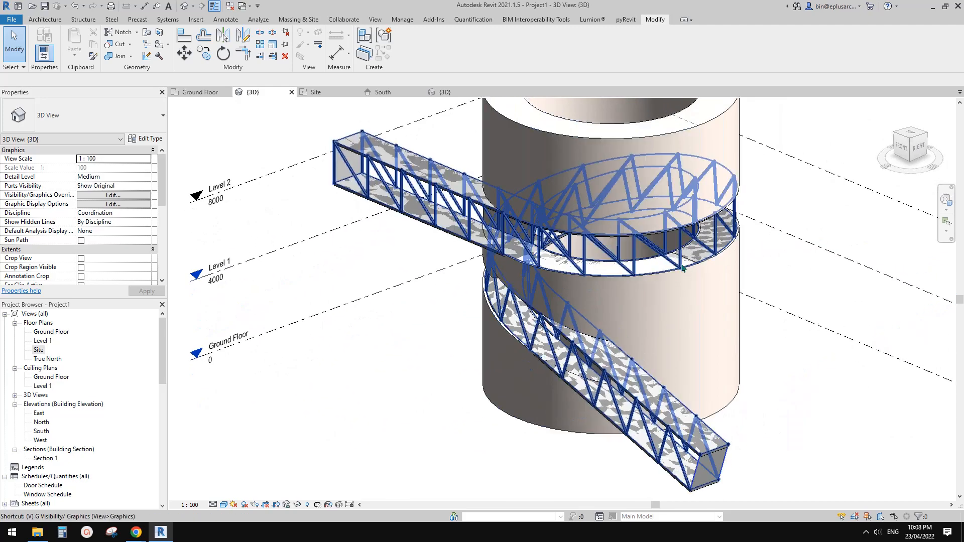
key("Escape")
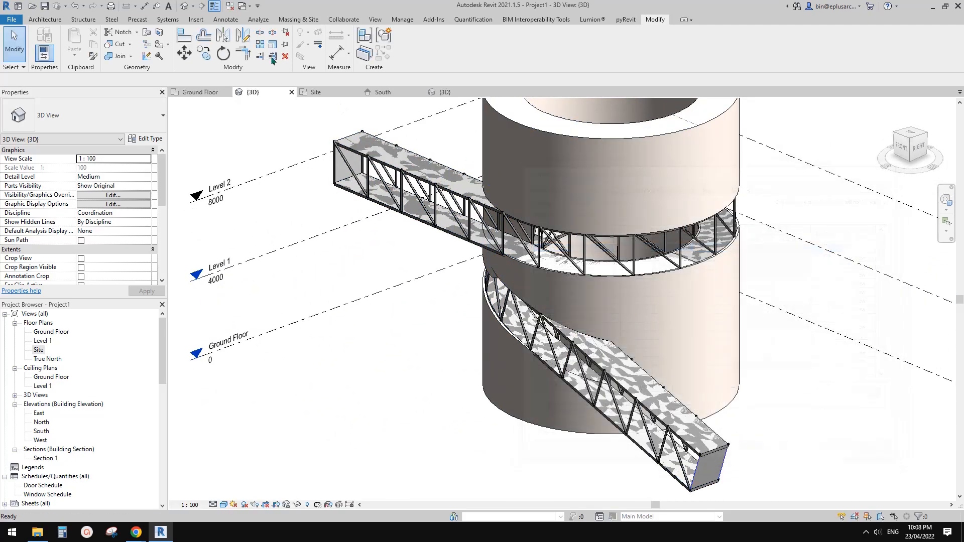
left_click(300, 20)
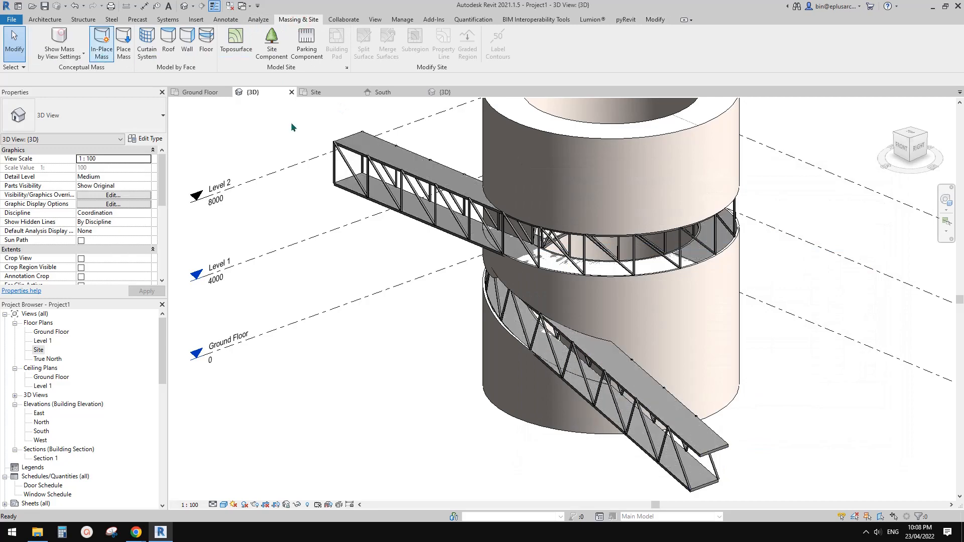
Switch to Chrome to view the reference picture of the concrete tower, then return to Revit and compare the ramp and tower with it
middle_click_drag(431, 308, 482, 272, "shift")
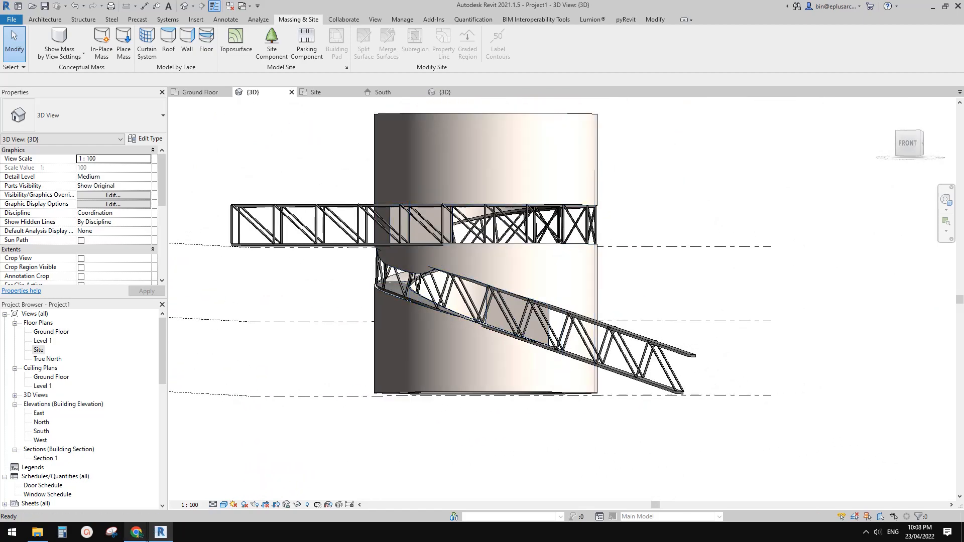
mouse_move(138, 534)
left_click(188, 488)
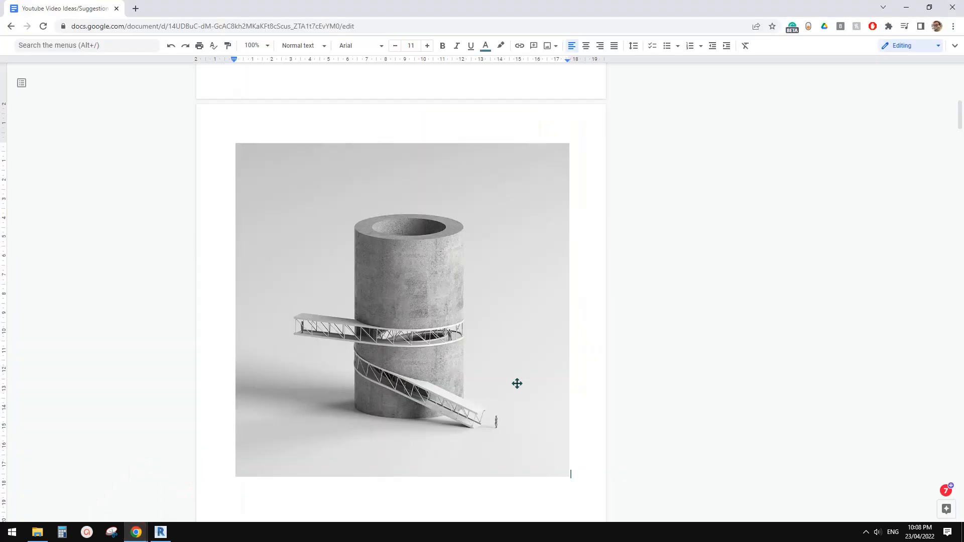
left_click(169, 535)
middle_click_drag(513, 352, 619, 327, "shift")
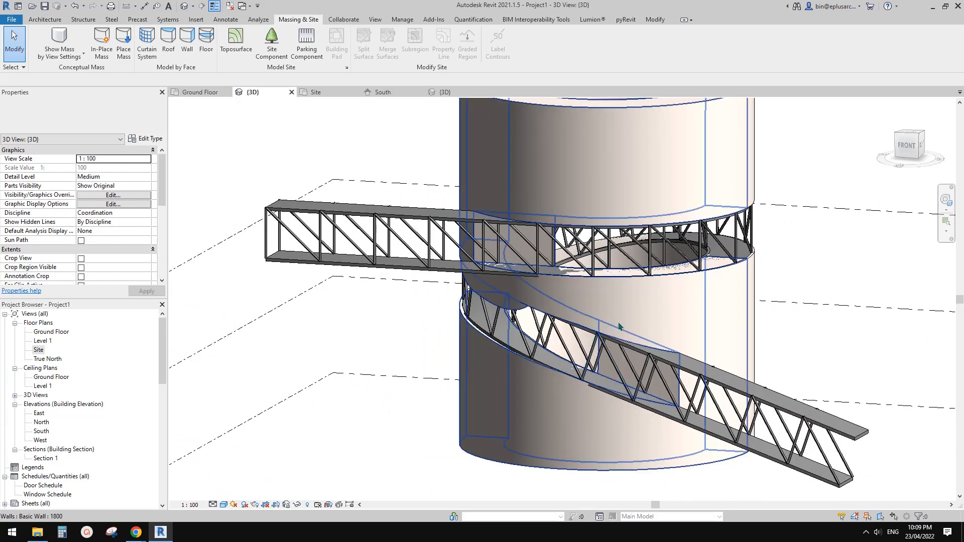